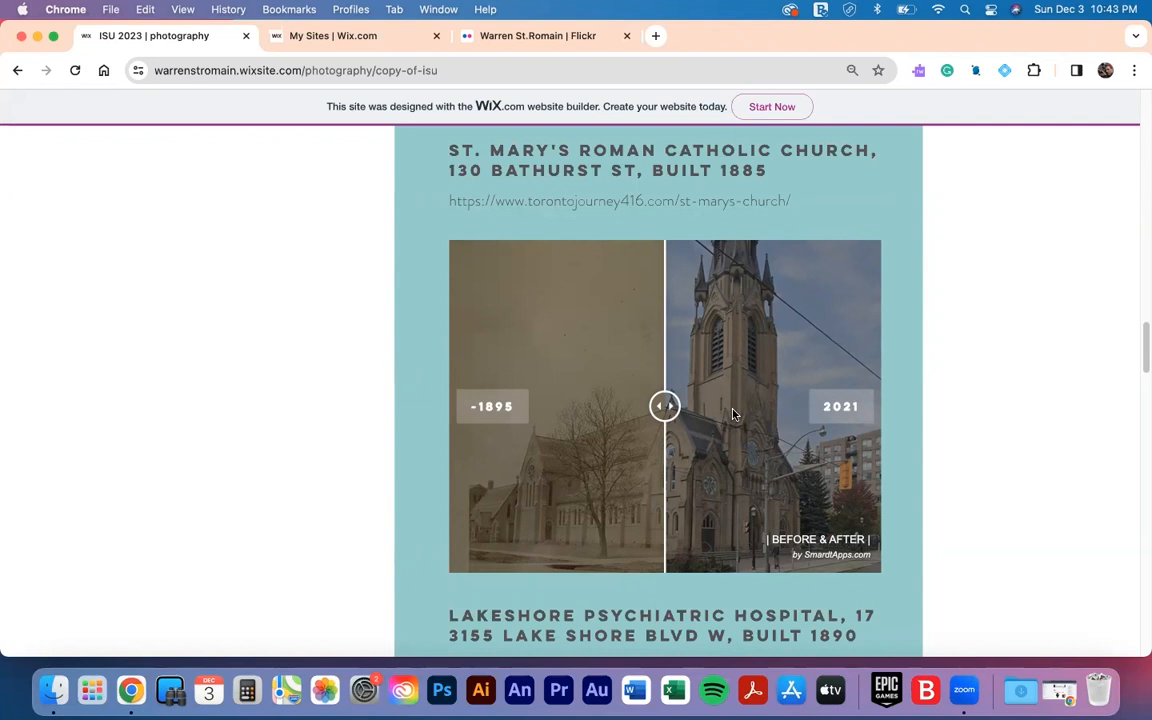
- Switch to the Wix sites page and view the account menu
{"action": "scroll", "coordinate": [733, 413], "scroll_direction": "up", "scroll_amount": 1}
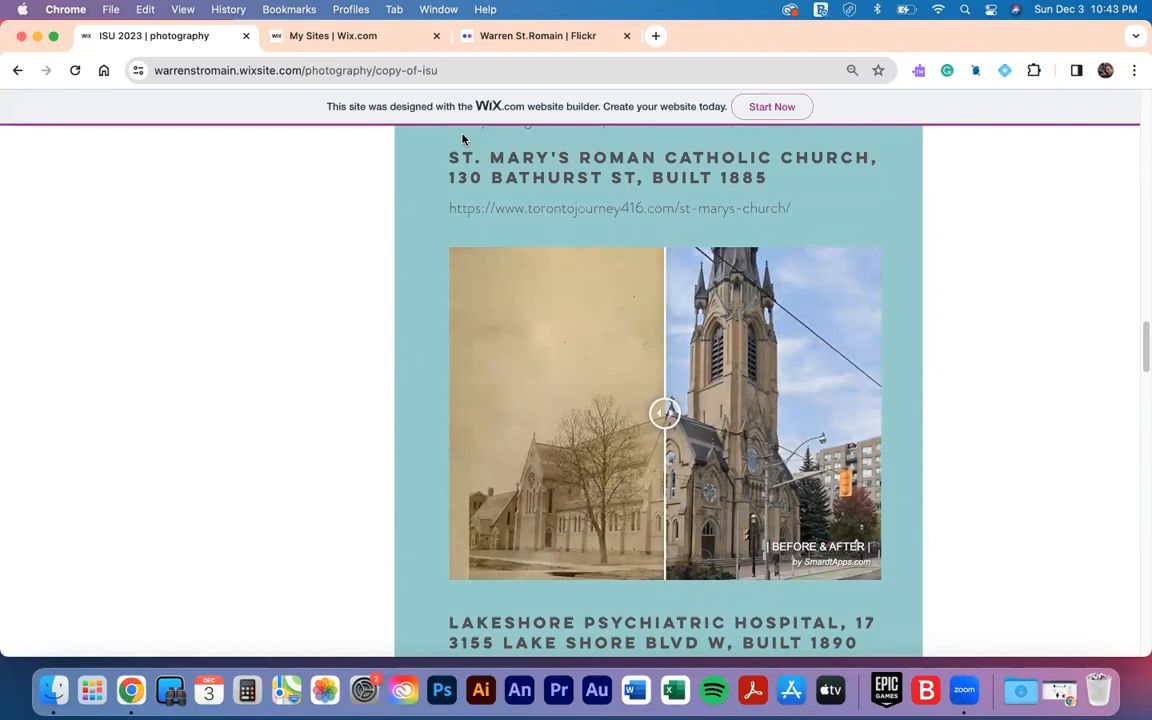
{"action": "left_click", "coordinate": [278, 38]}
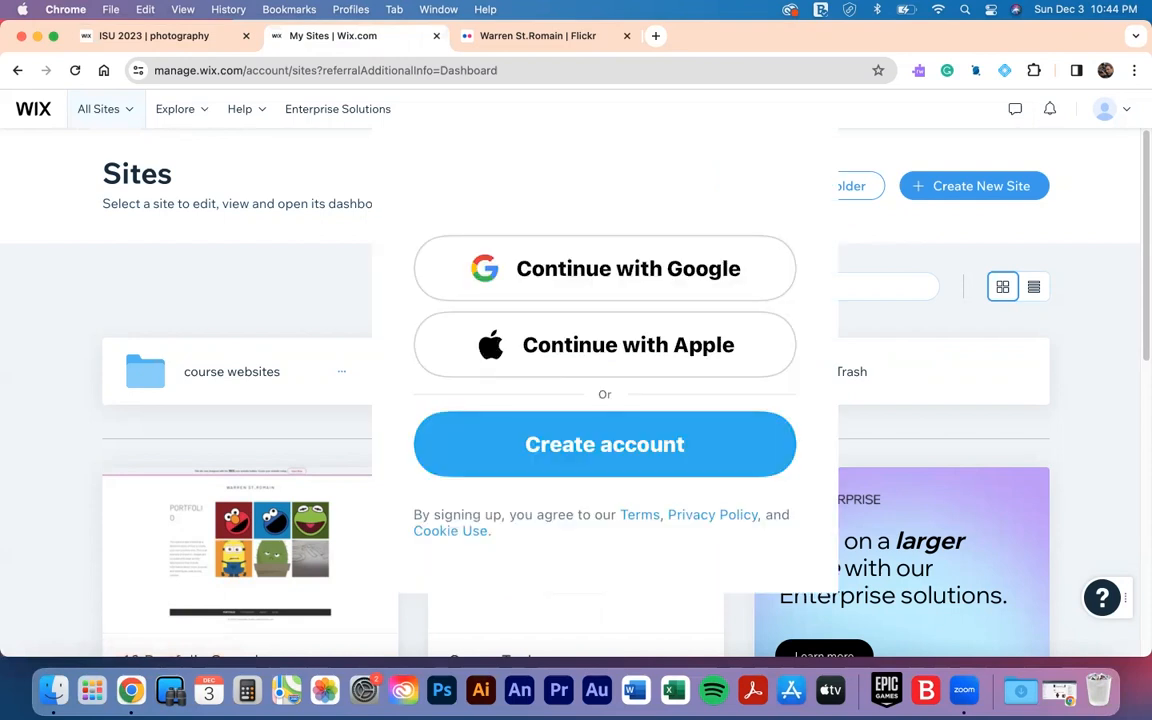
{"action": "left_click", "coordinate": [1122, 112]}
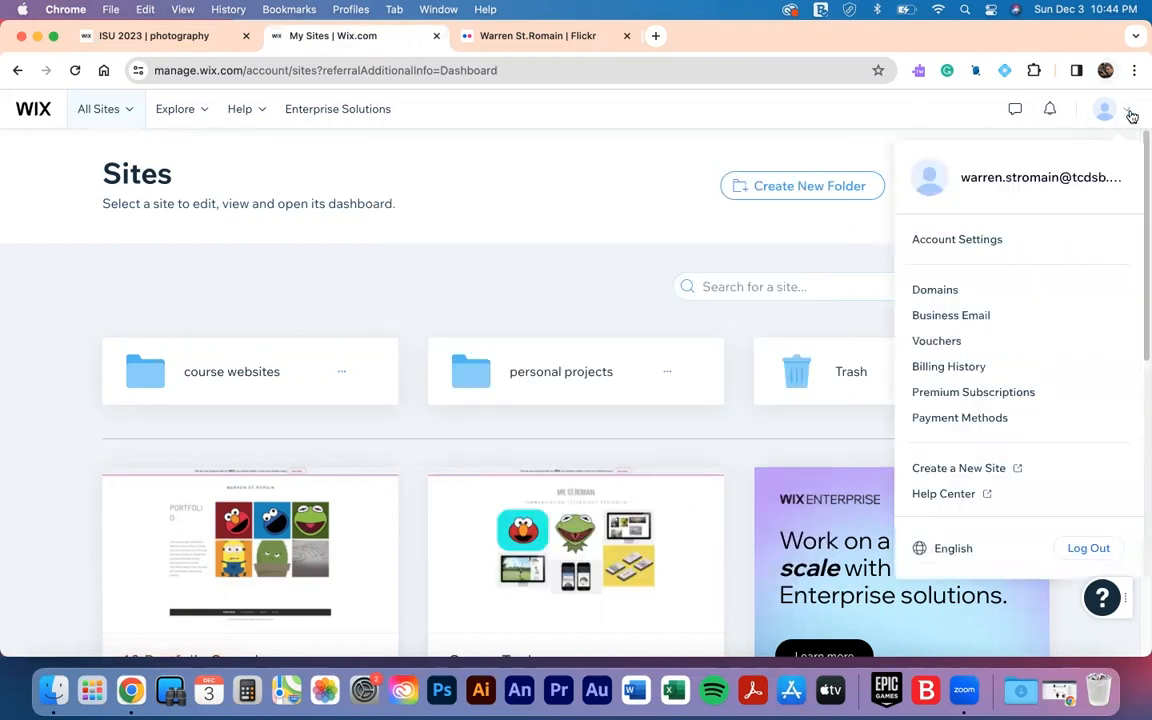
{"action": "left_click", "coordinate": [606, 192]}
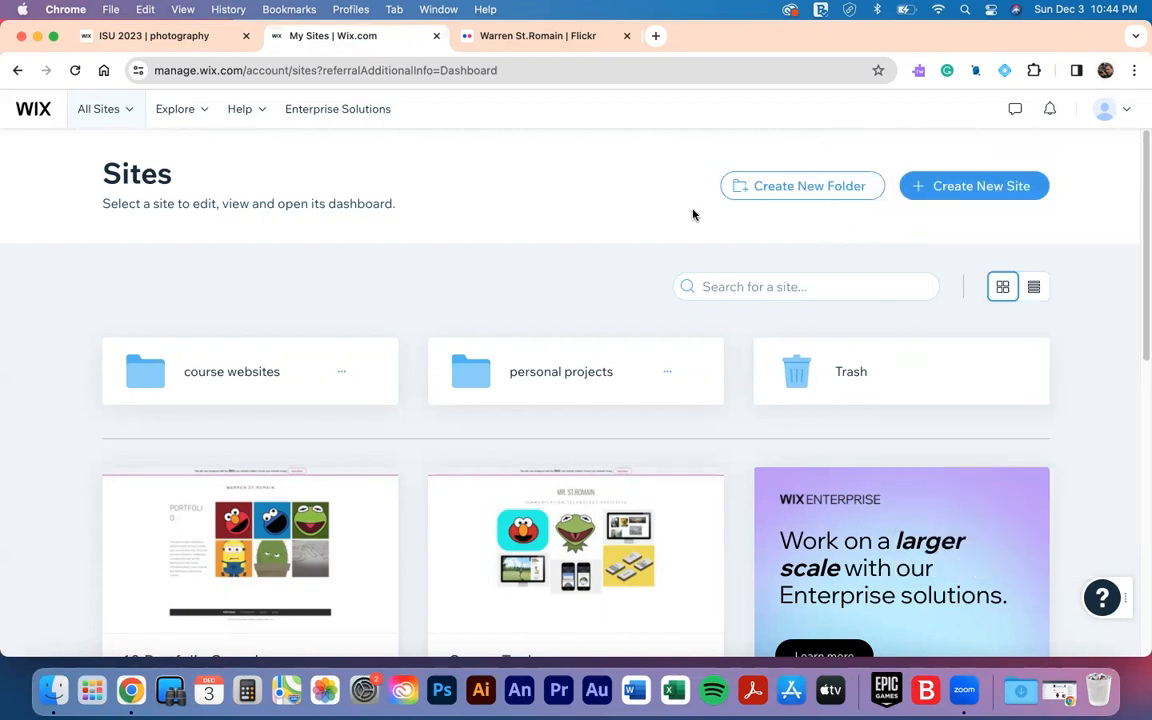
- Start a new site without AI, skipping the setup questions, and choose to begin with a template
{"action": "left_click", "coordinate": [974, 188]}
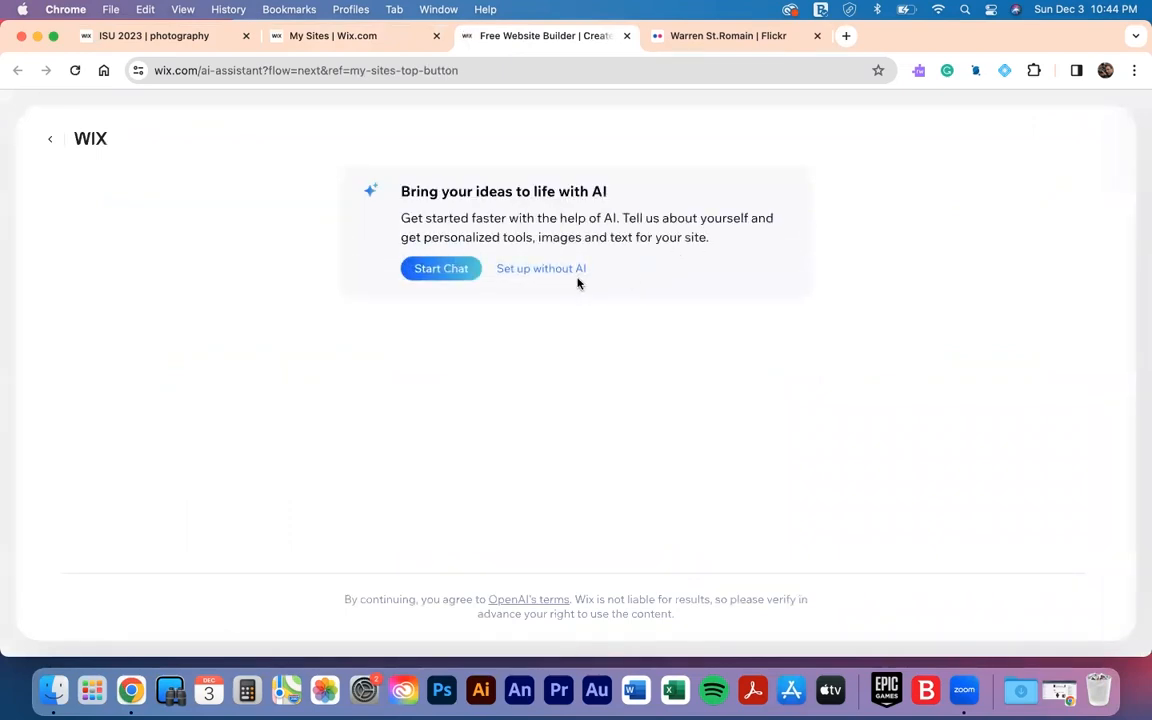
{"action": "left_click", "coordinate": [563, 276]}
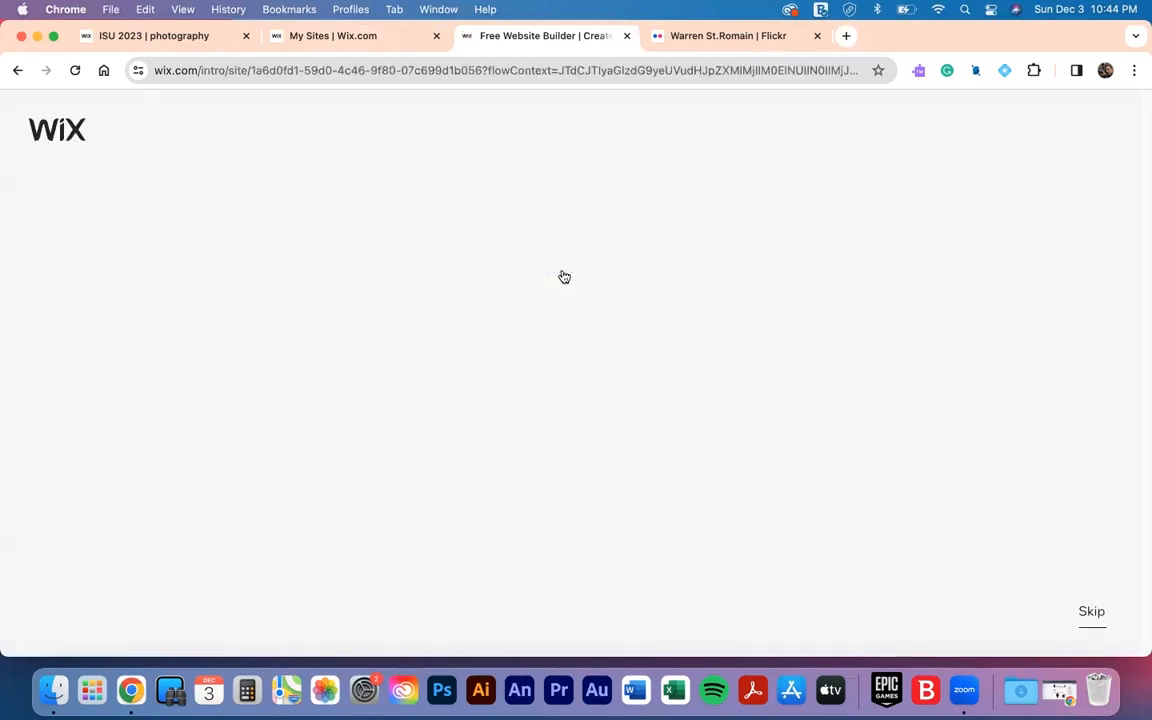
{"action": "left_click", "coordinate": [1086, 612]}
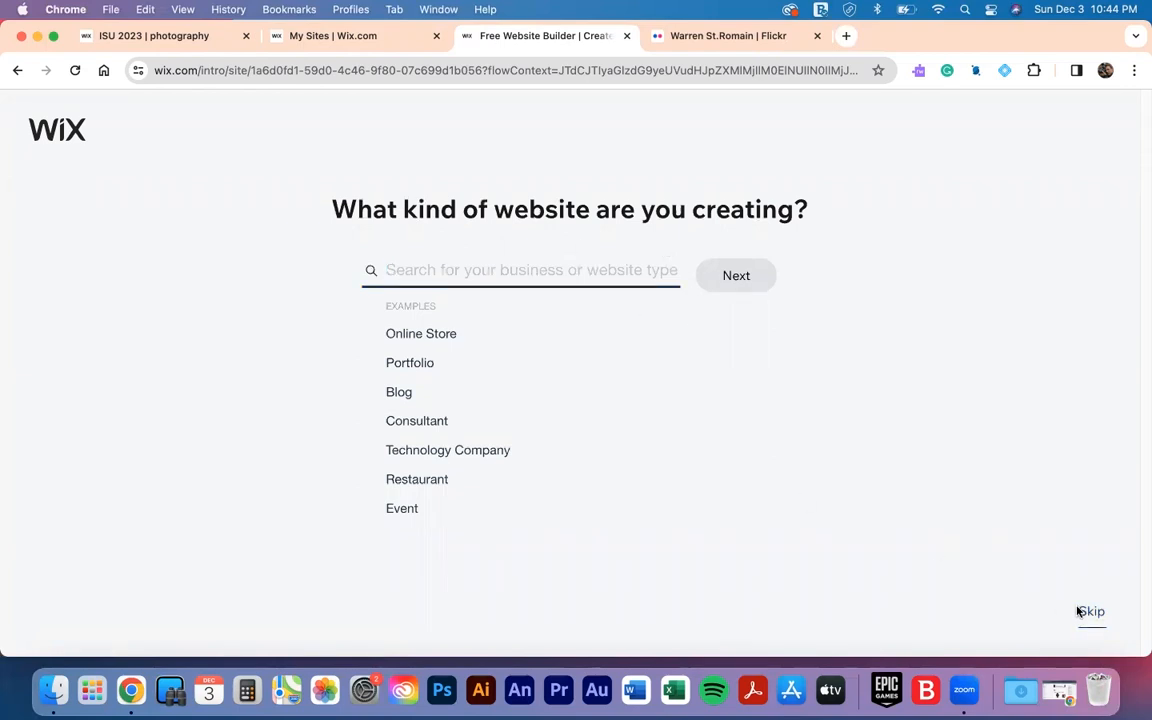
{"action": "left_click", "coordinate": [1086, 612]}
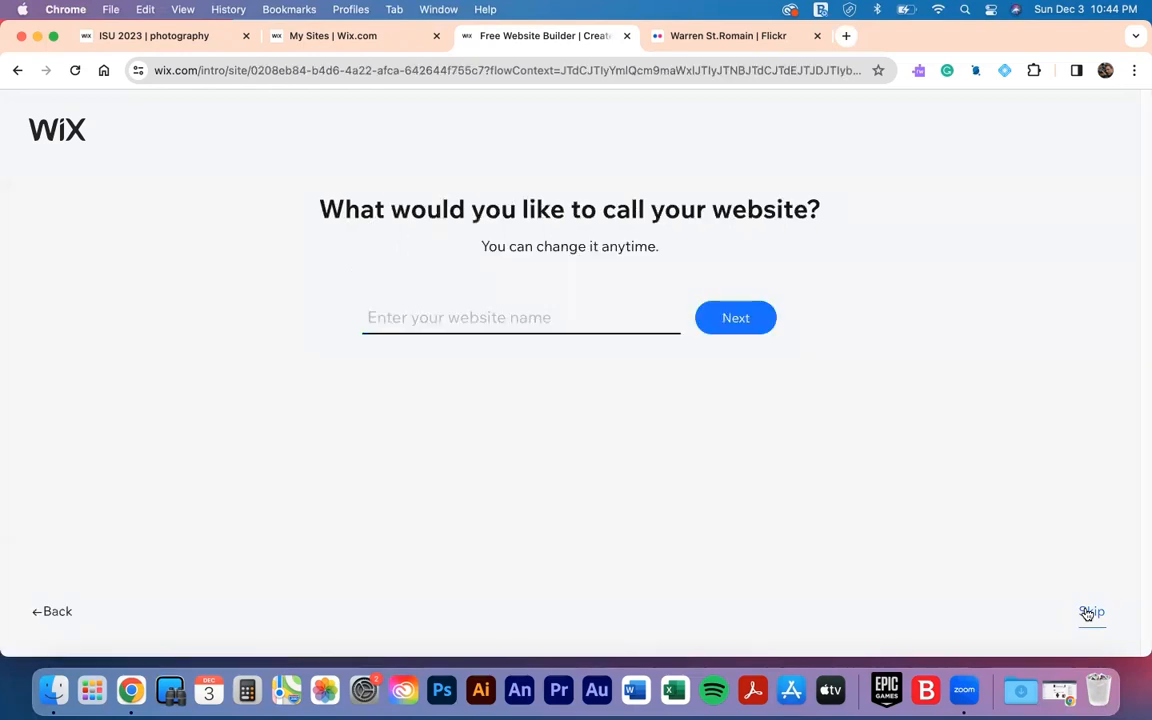
{"action": "left_click", "coordinate": [1088, 612]}
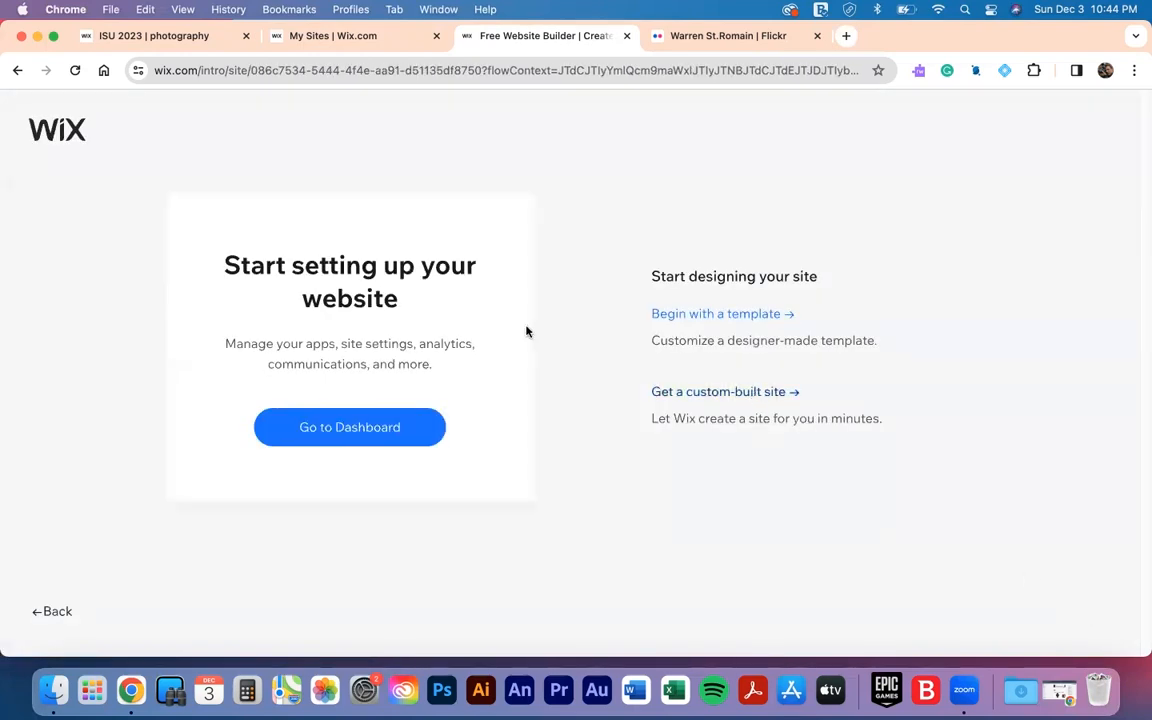
{"action": "left_click", "coordinate": [688, 320]}
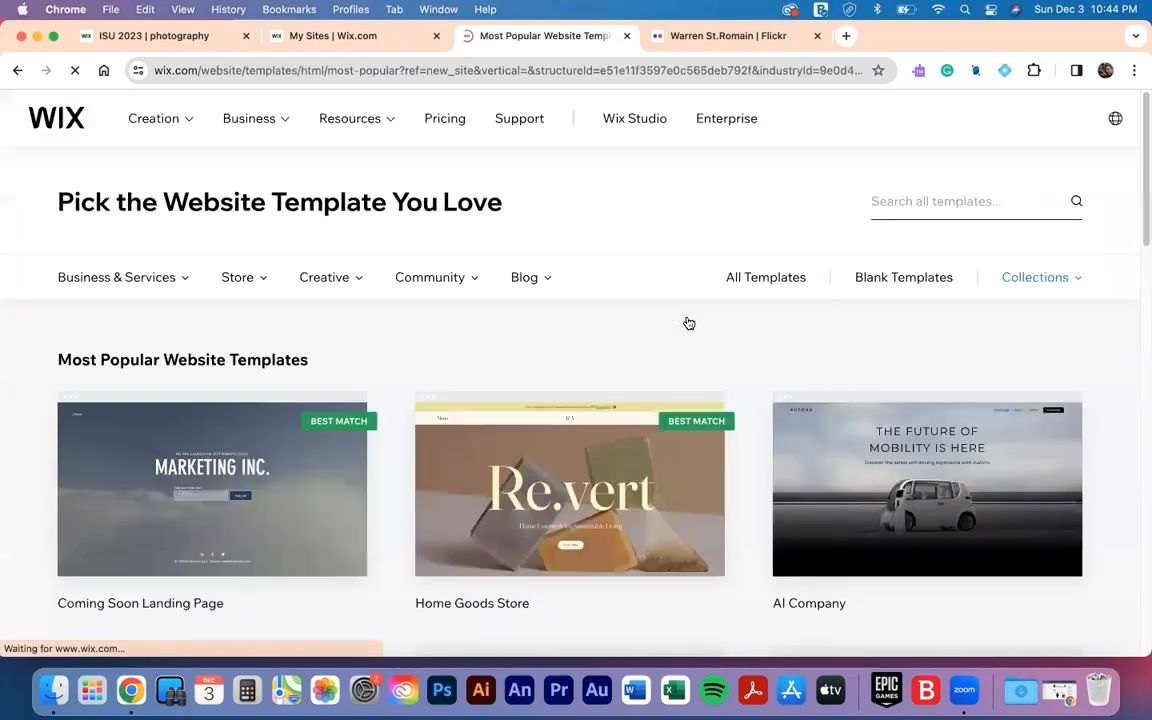
- Search the website templates for "landscape photographer"
{"action": "scroll", "coordinate": [688, 320], "scroll_direction": "down", "scroll_amount": 5}
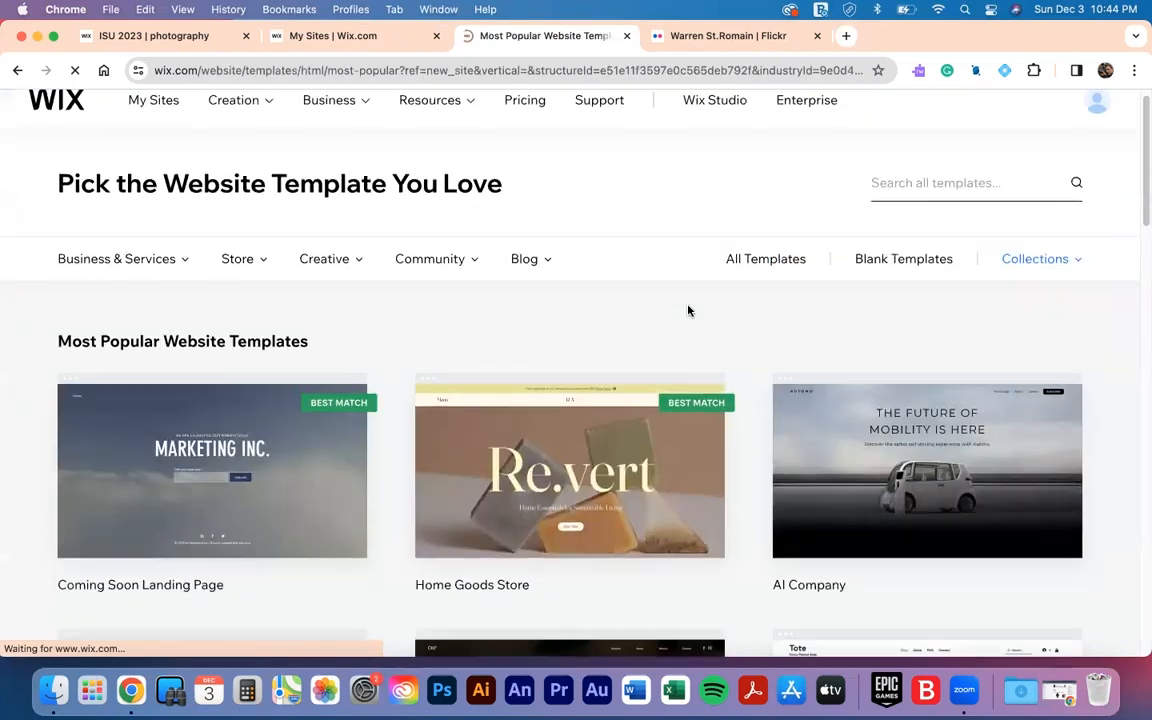
{"action": "scroll", "coordinate": [688, 311], "scroll_direction": "down", "scroll_amount": 9}
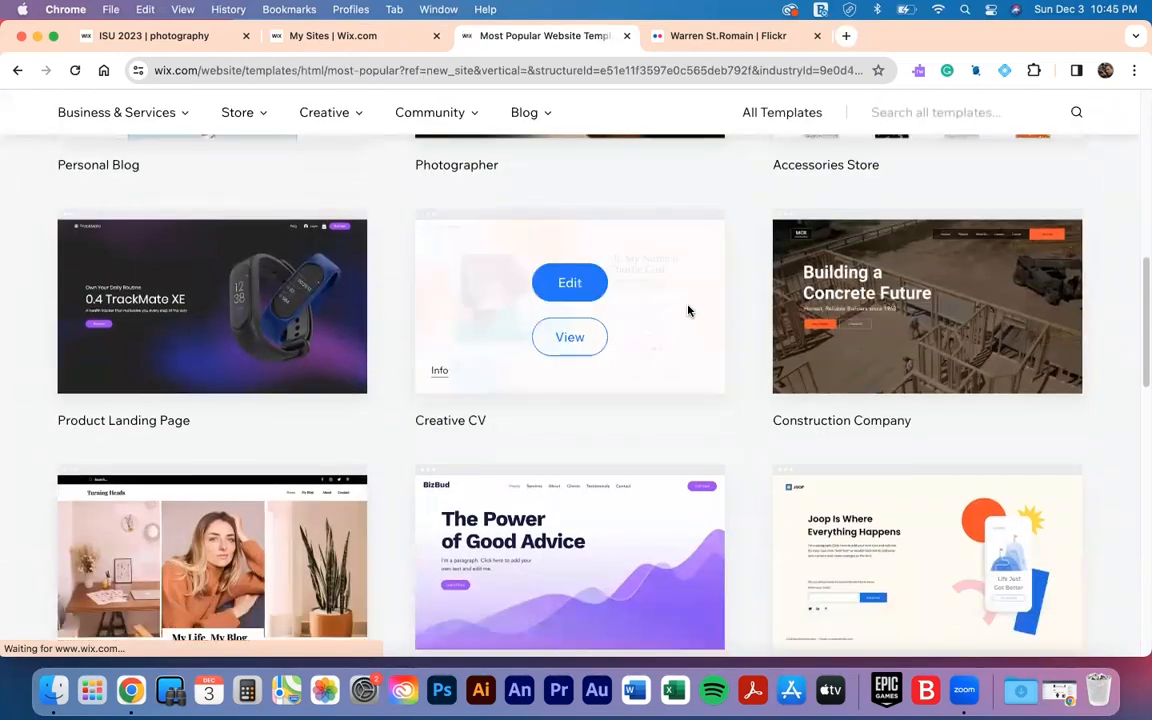
{"action": "scroll", "coordinate": [688, 311], "scroll_direction": "up", "scroll_amount": 15}
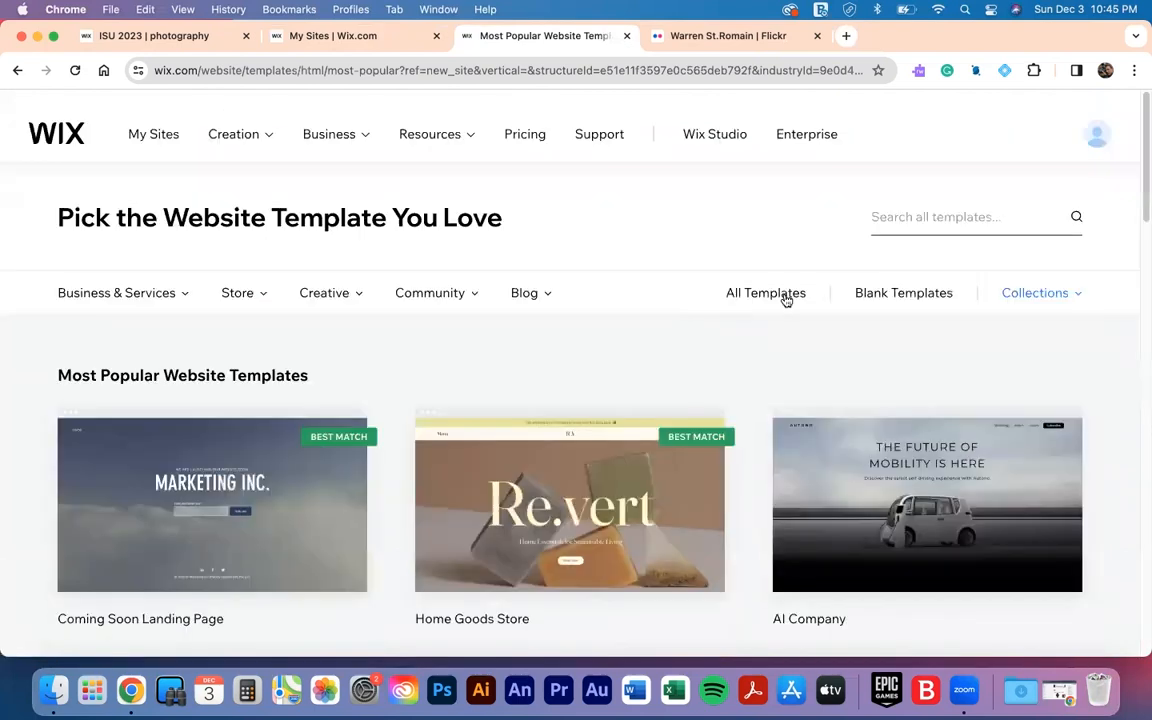
{"action": "left_click", "coordinate": [924, 205]}
{"action": "type", "text": "landscape photo"}
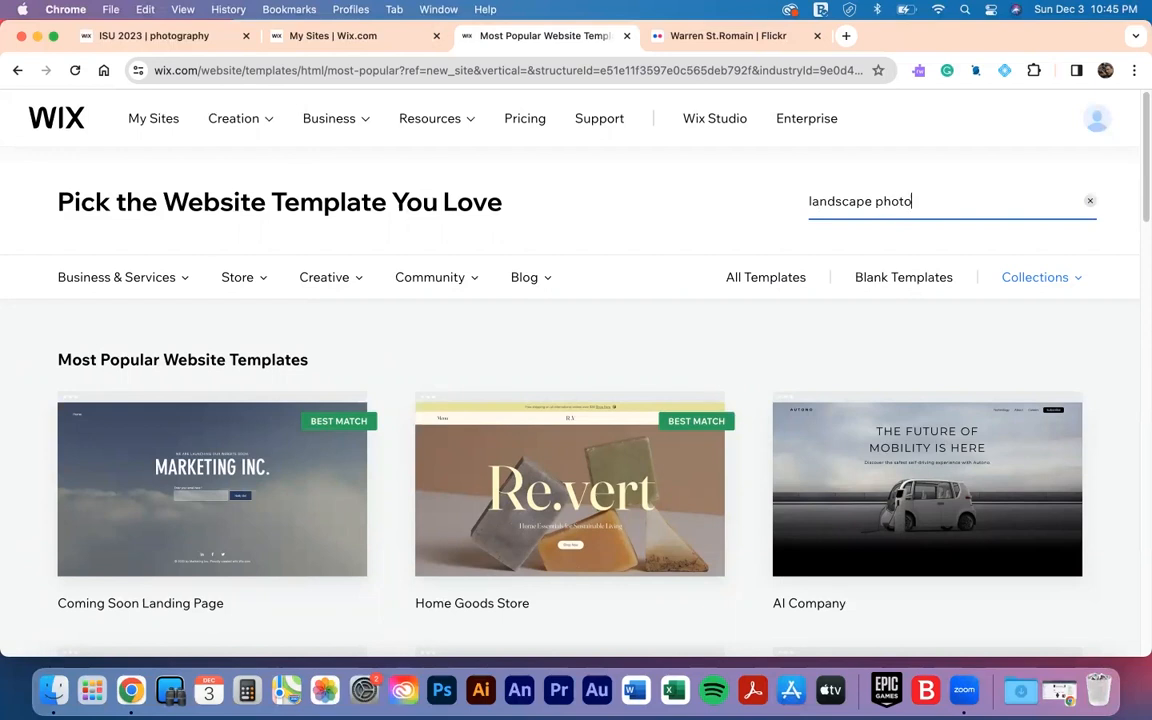
{"action": "type", "text": "grpaher"}
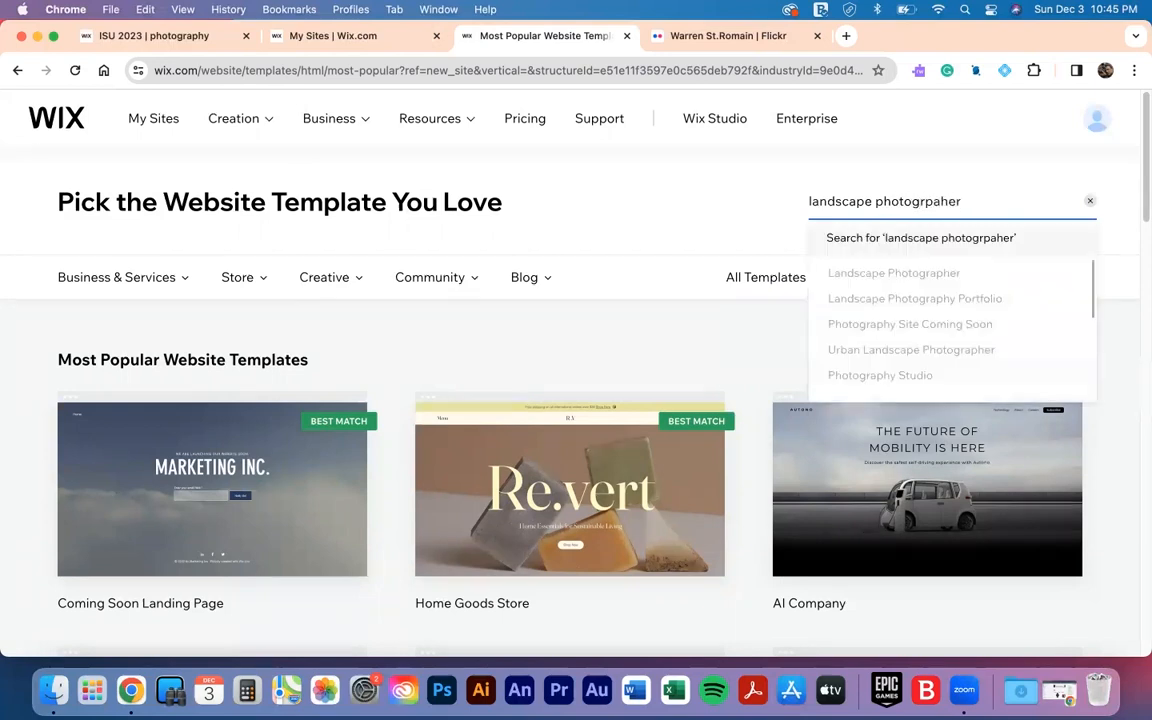
{"action": "key", "text": "Left"}
{"action": "key", "text": "Left"}
{"action": "key", "text": "Left"}
{"action": "key", "text": "BackSpace"}
{"action": "type", "text": "p"}
{"action": "key", "text": "Return"}
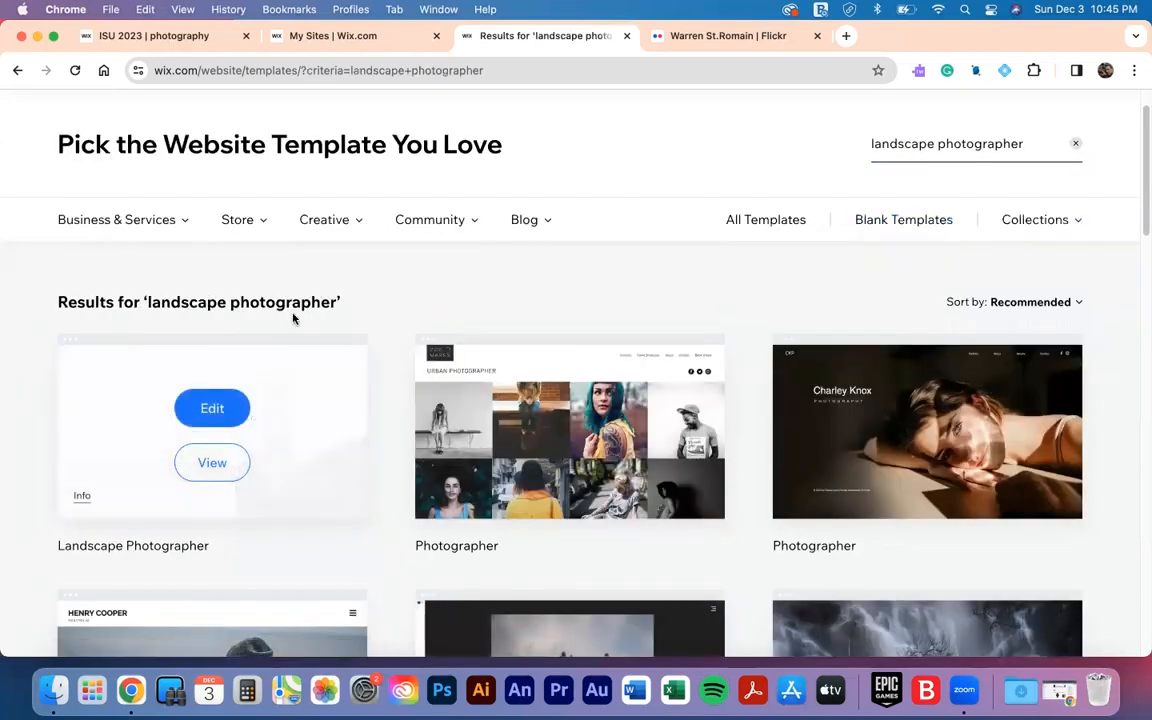
- Preview the Landscape Photographer template's home page from end to end, then close the preview
{"action": "left_click", "coordinate": [216, 463]}
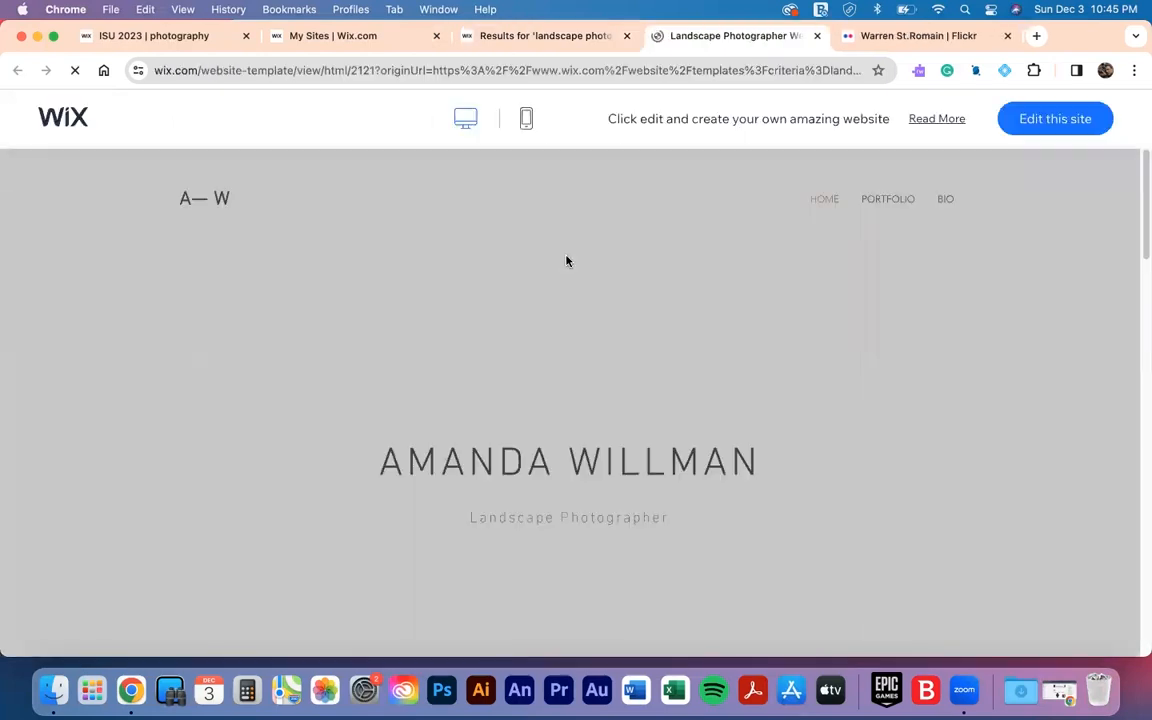
{"action": "scroll", "coordinate": [566, 261], "scroll_direction": "down", "scroll_amount": 5}
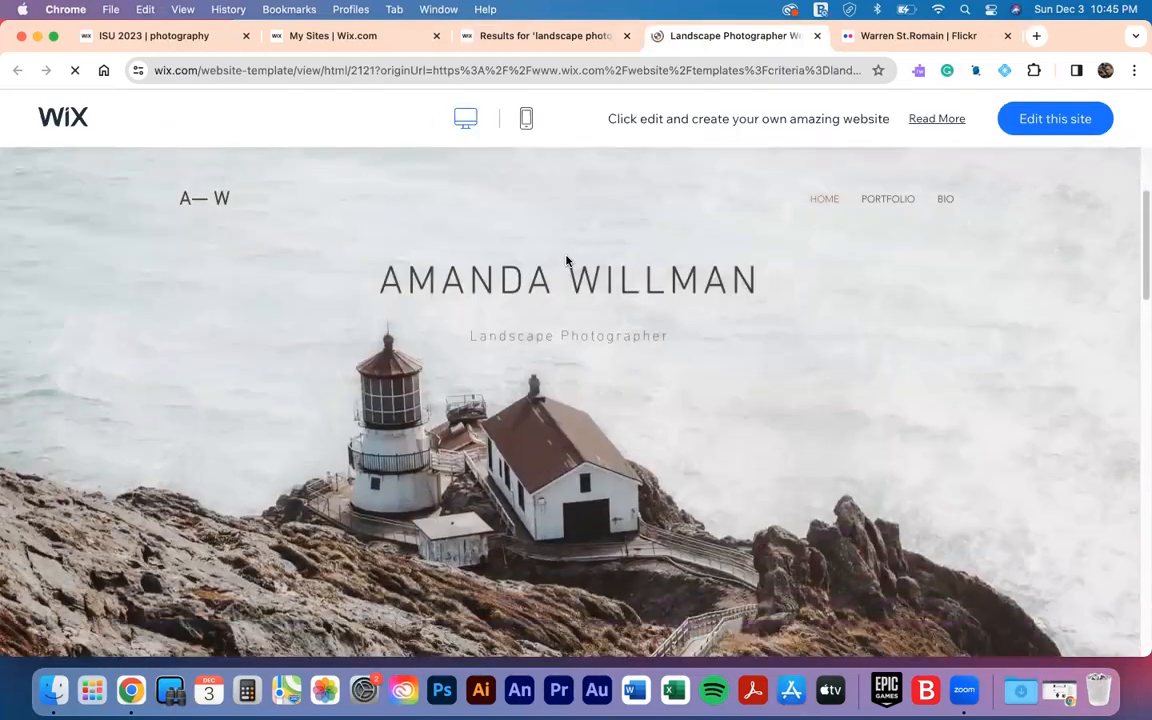
{"action": "scroll", "coordinate": [566, 261], "scroll_direction": "down", "scroll_amount": 5}
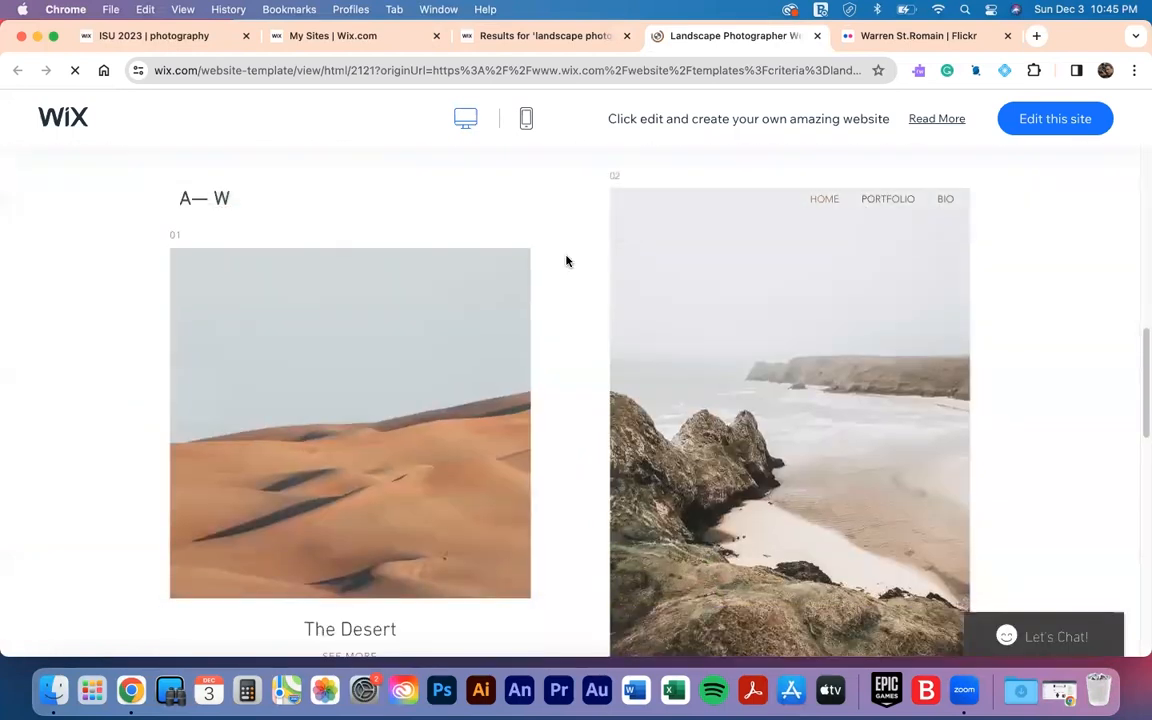
{"action": "scroll", "coordinate": [566, 261], "scroll_direction": "up", "scroll_amount": 10}
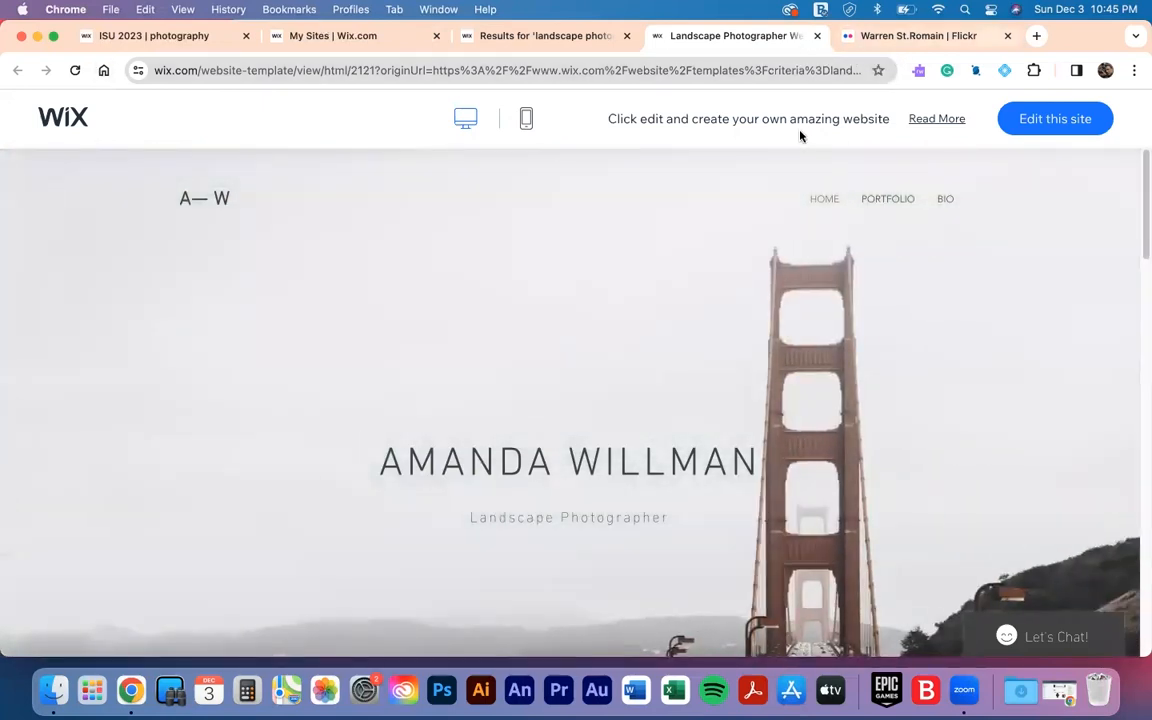
{"action": "left_click", "coordinate": [816, 37]}
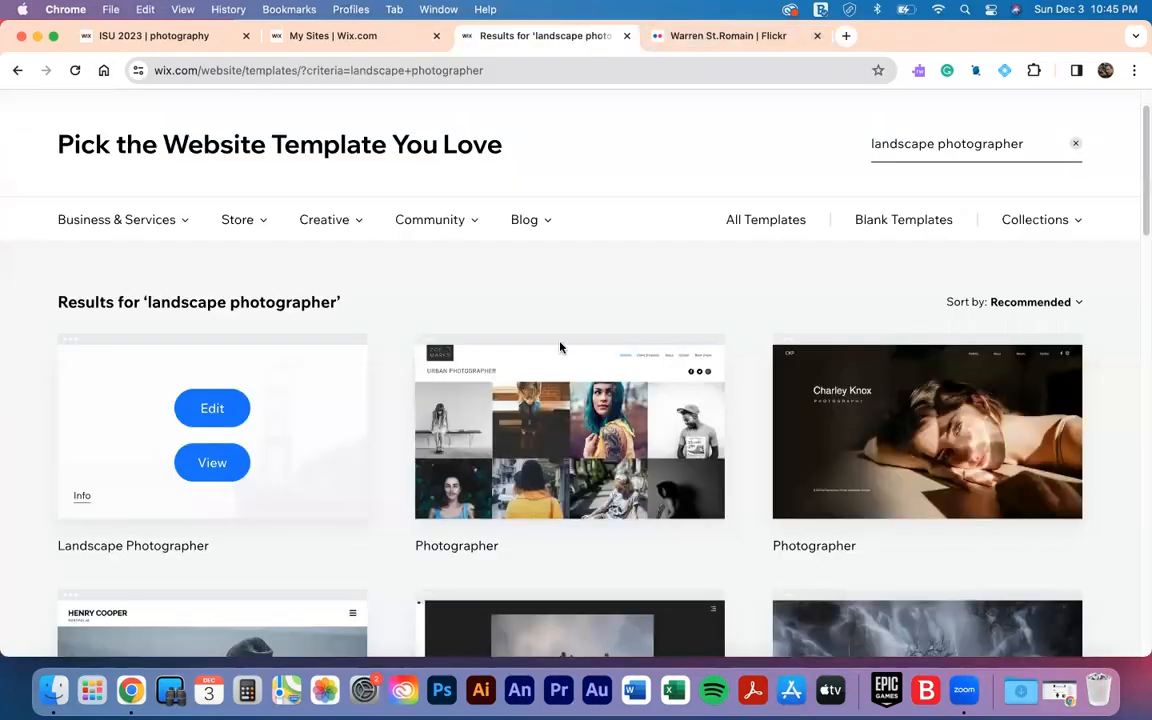
- Browse the template results and open the Landscape Photographer template for editing
{"action": "scroll", "coordinate": [533, 345], "scroll_direction": "down", "scroll_amount": 3}
{"action": "scroll", "coordinate": [533, 345], "scroll_direction": "down", "scroll_amount": 2}
{"action": "scroll", "coordinate": [532, 342], "scroll_direction": "up", "scroll_amount": 5}
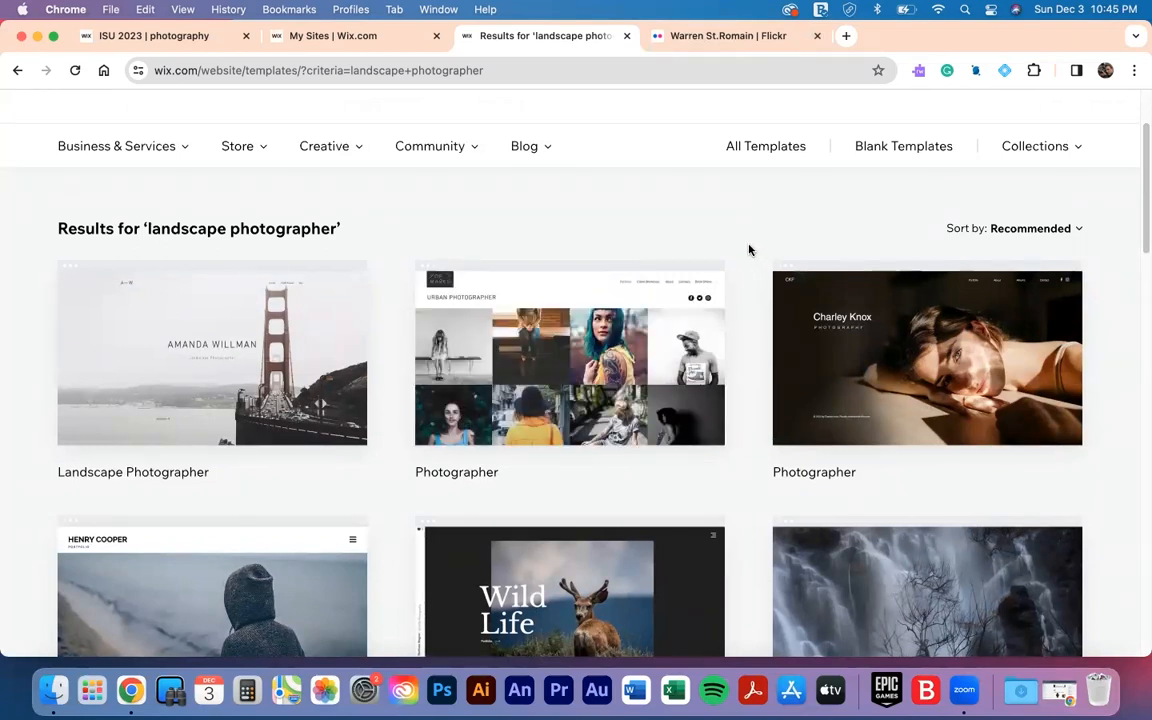
{"action": "mouse_move", "coordinate": [314, 309]}
{"action": "mouse_move", "coordinate": [188, 320]}
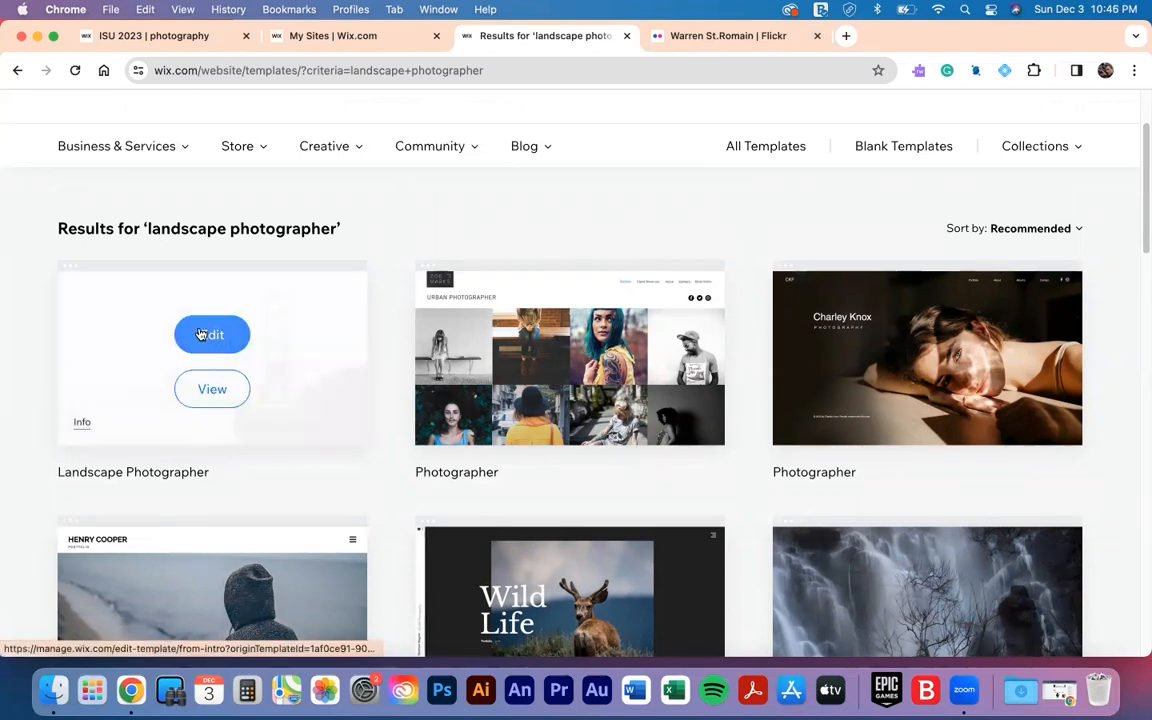
{"action": "left_click", "coordinate": [200, 333]}
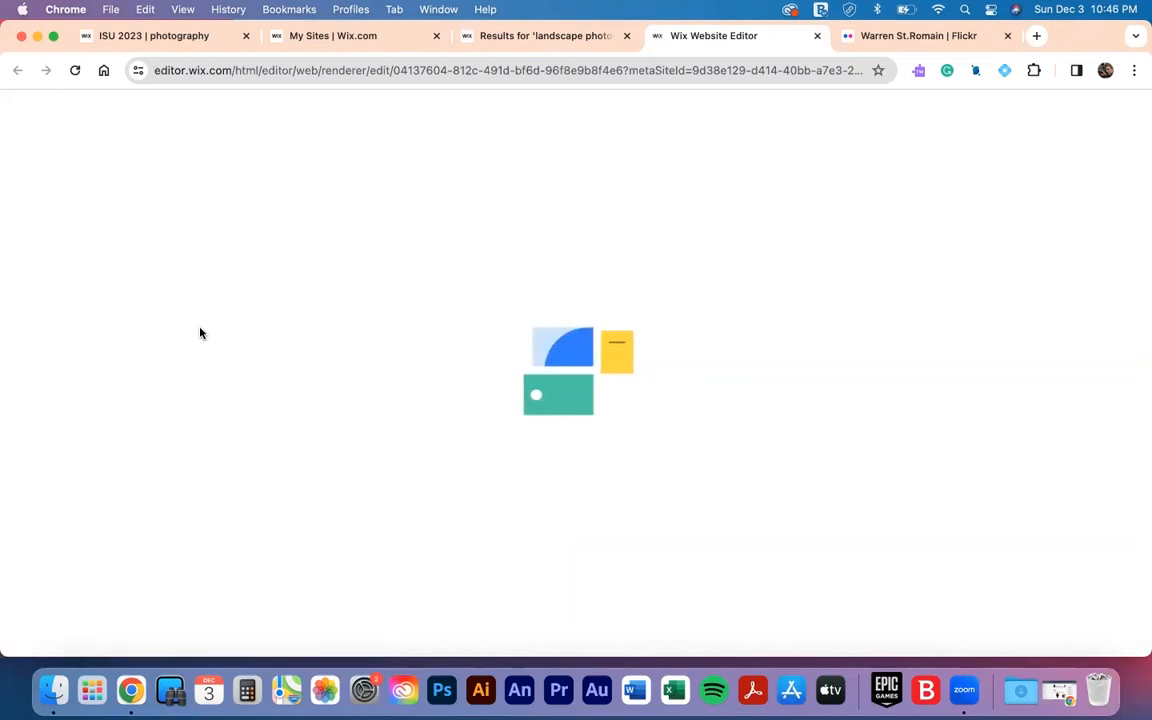
- Close the ISU 2023 photography page and the Flickr page
{"action": "left_click", "coordinate": [343, 36]}
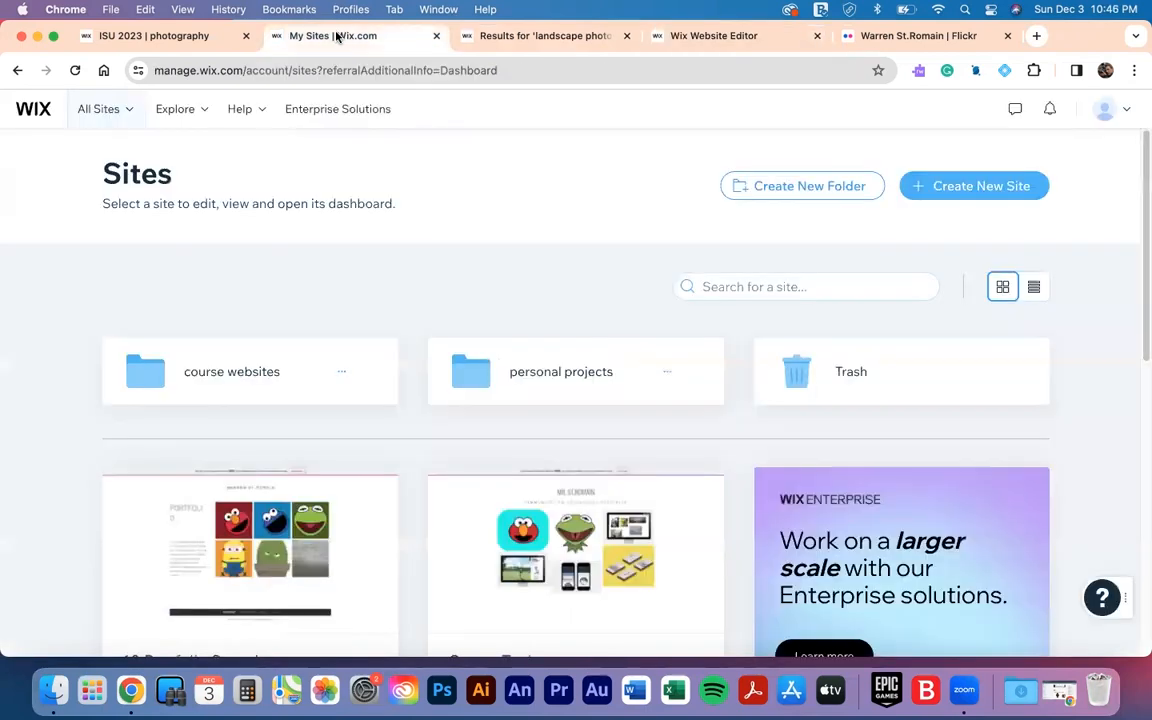
{"action": "left_click", "coordinate": [190, 38]}
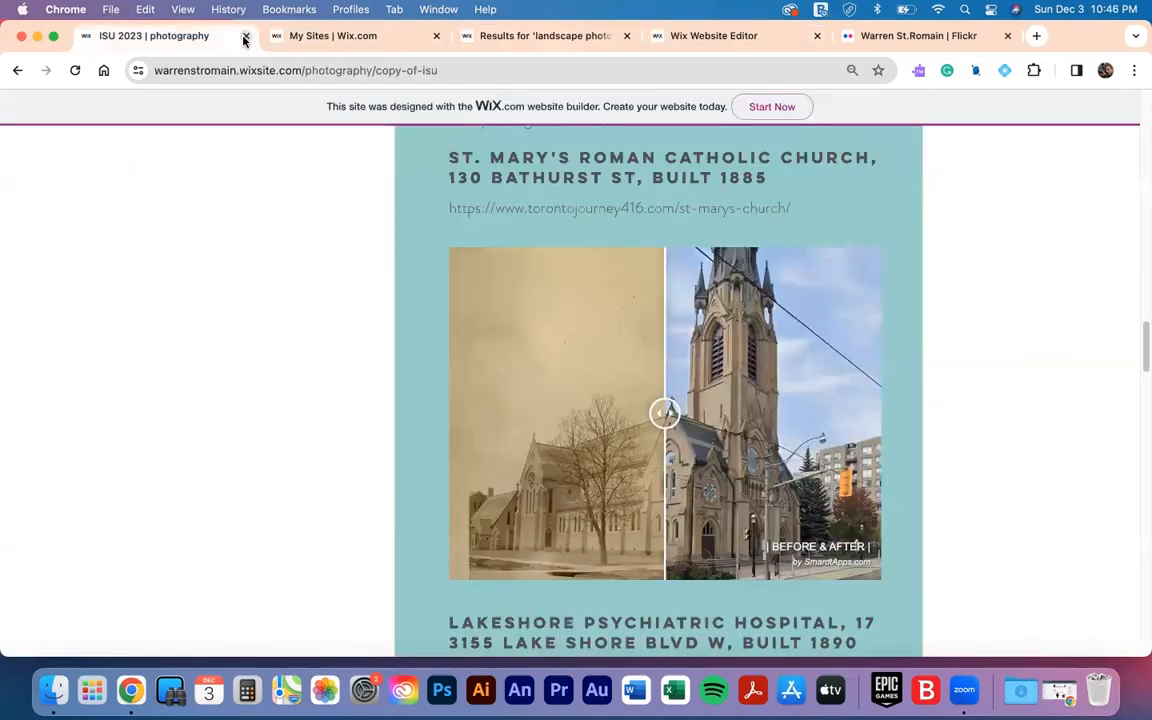
{"action": "scroll", "coordinate": [375, 303], "scroll_direction": "up", "scroll_amount": 15}
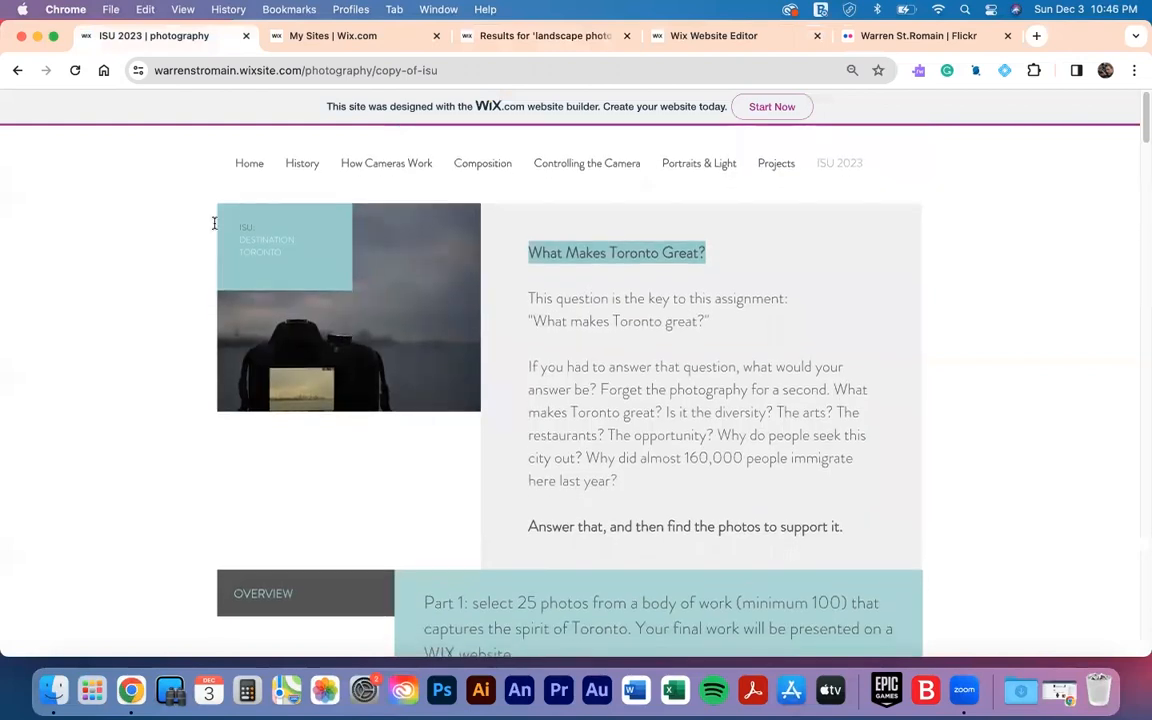
{"action": "left_click", "coordinate": [245, 36]}
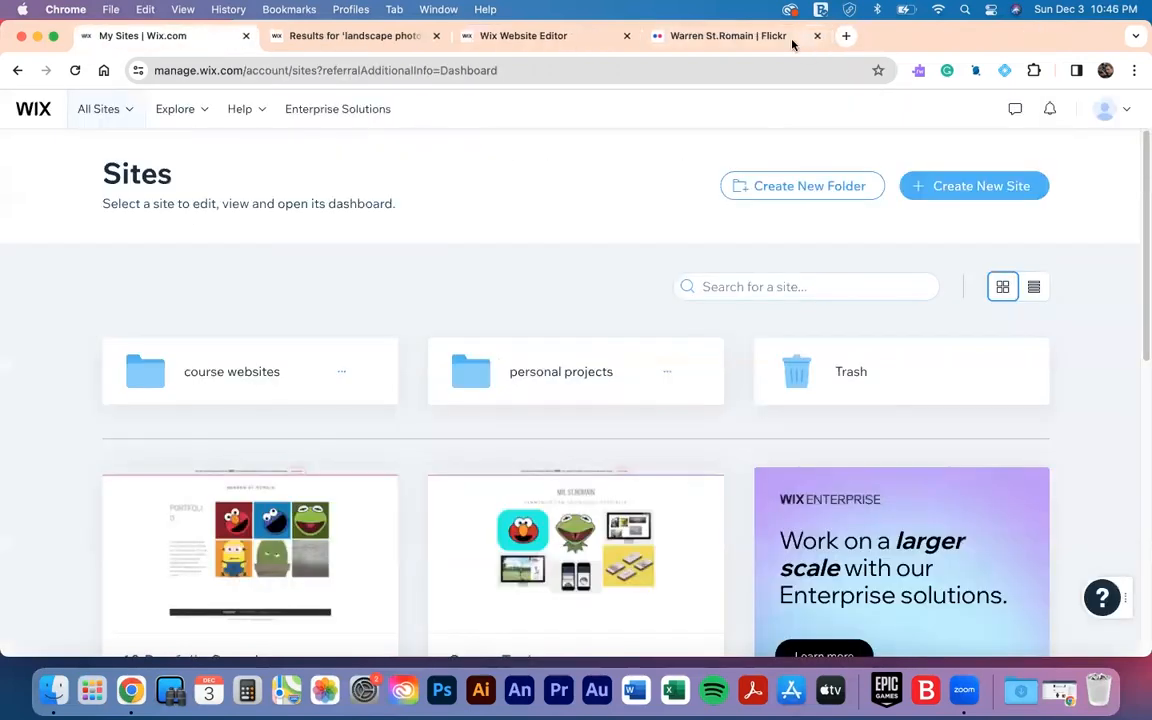
{"action": "left_click", "coordinate": [817, 36]}
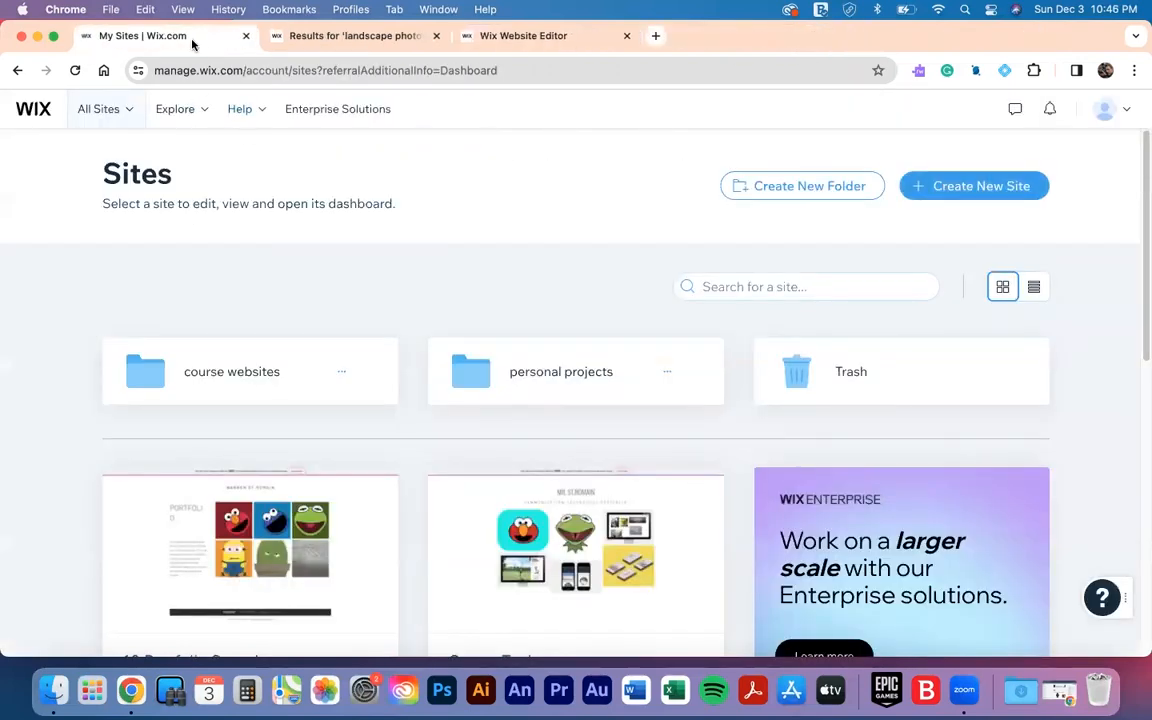
- Look through the open template results, website editor and sites pages, including the list of last opened sites
{"action": "left_click", "coordinate": [410, 40]}
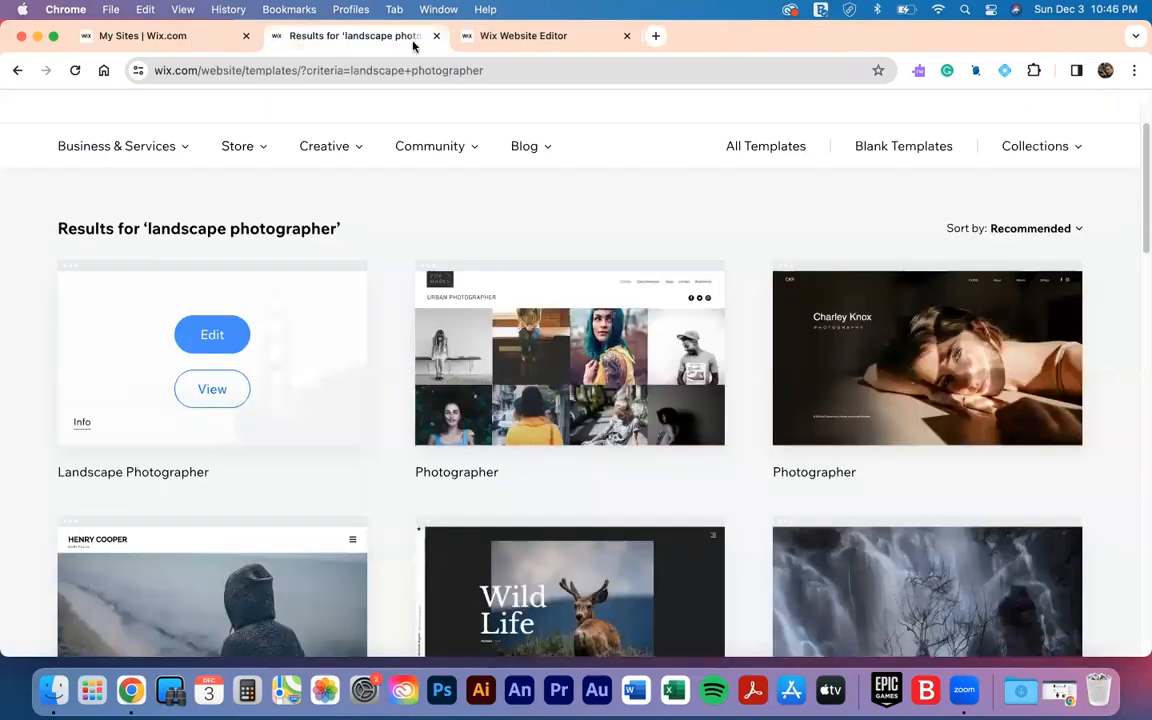
{"action": "left_click", "coordinate": [497, 38]}
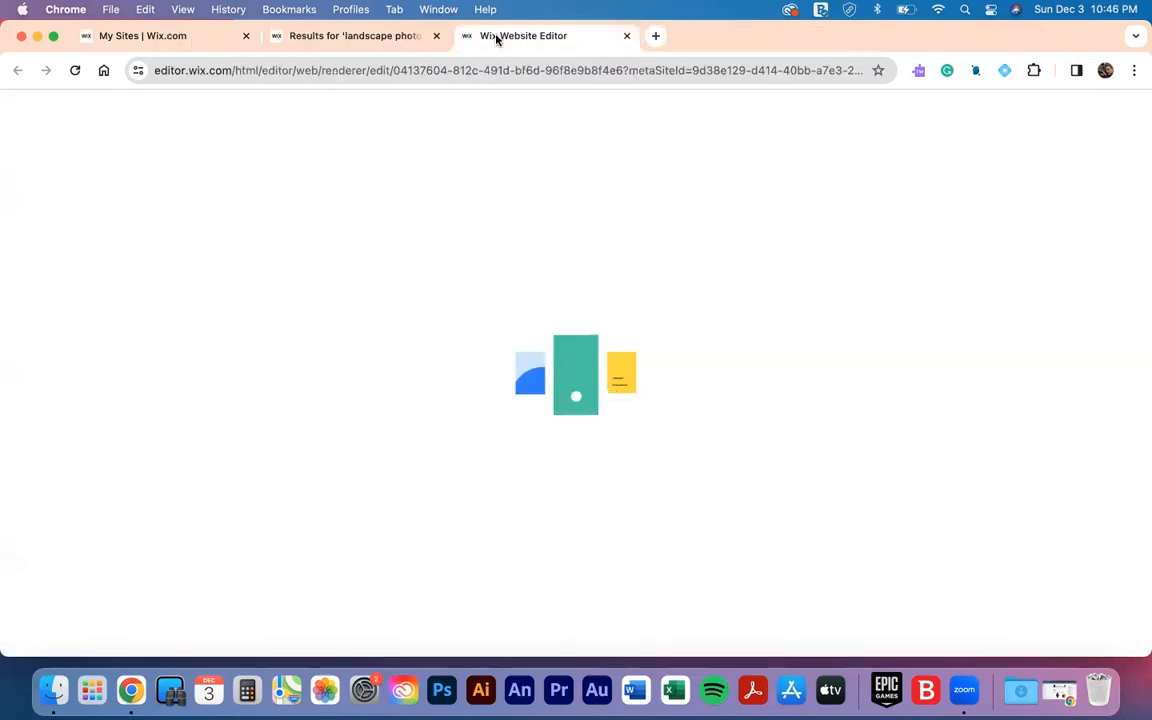
{"action": "left_click", "coordinate": [185, 42]}
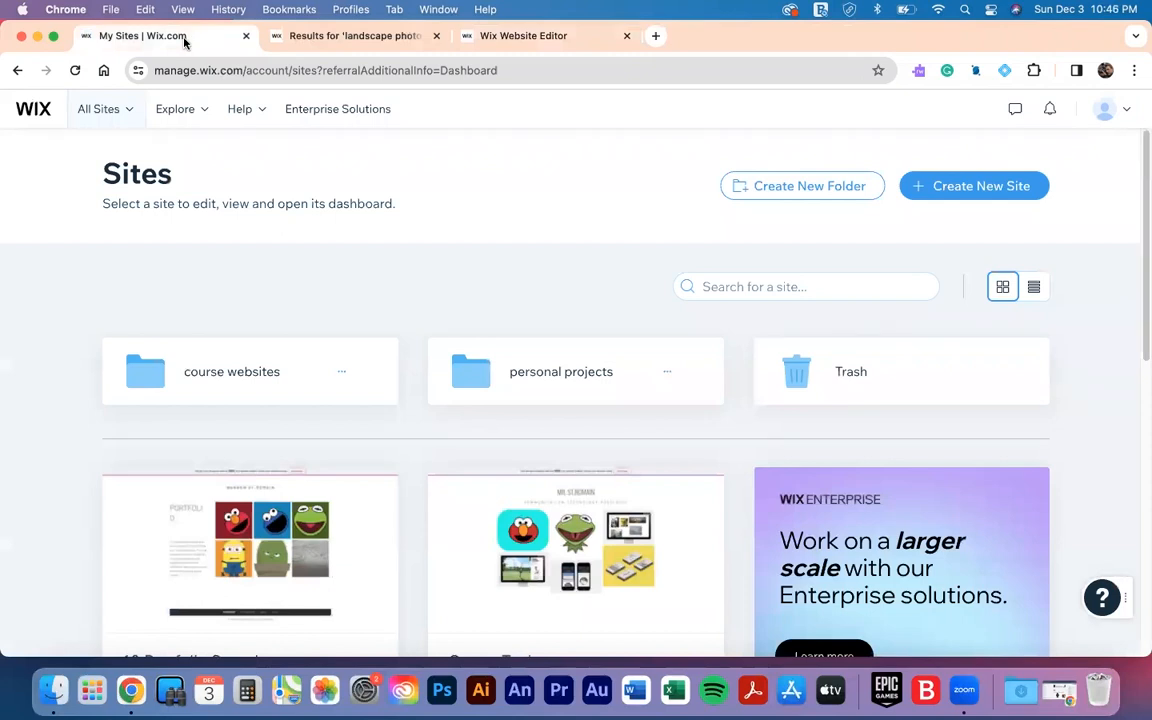
{"action": "left_click", "coordinate": [103, 108]}
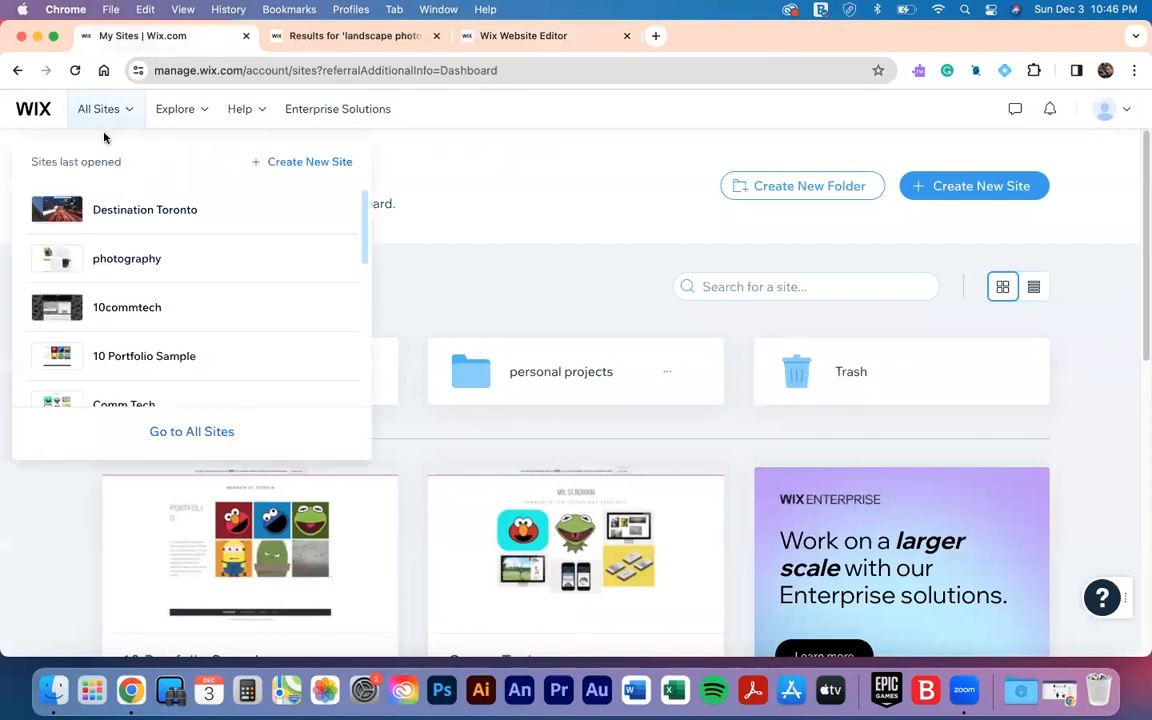
{"action": "scroll", "coordinate": [430, 250], "scroll_direction": "down", "scroll_amount": 5}
{"action": "scroll", "coordinate": [430, 238], "scroll_direction": "up", "scroll_amount": 5}
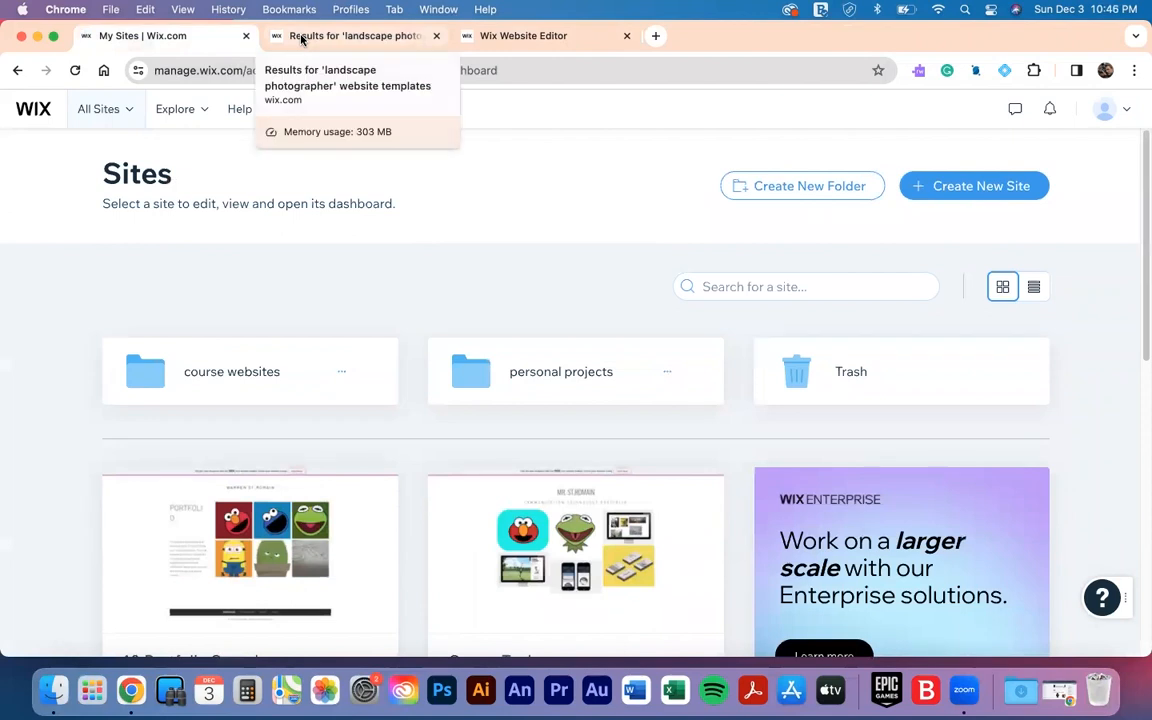
{"action": "left_click", "coordinate": [386, 38]}
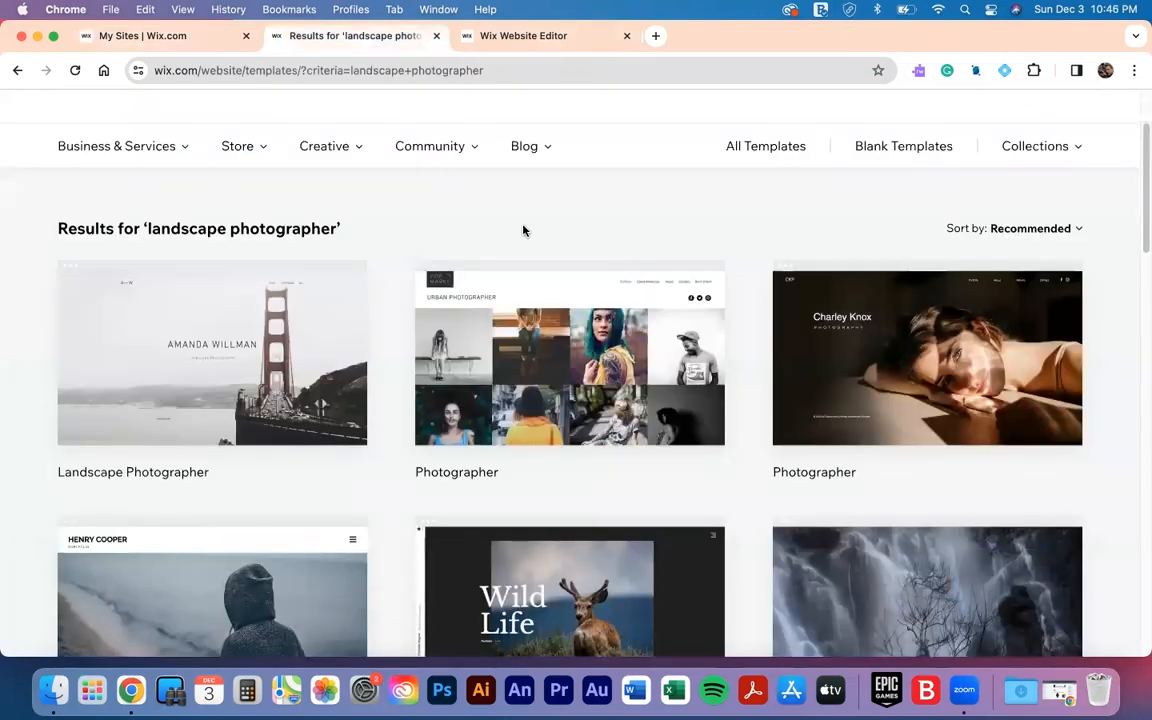
- Close the template results page and dismiss the AI site text creator in the website editor
{"action": "scroll", "coordinate": [522, 231], "scroll_direction": "down", "scroll_amount": 6}
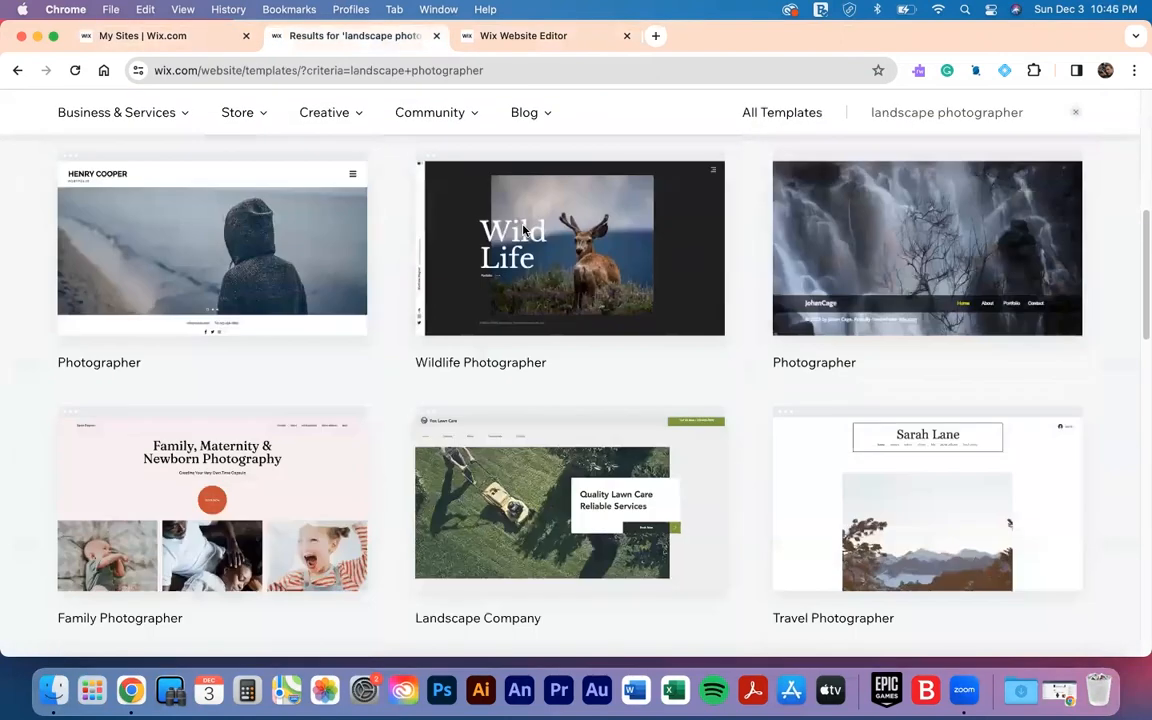
{"action": "scroll", "coordinate": [505, 146], "scroll_direction": "up", "scroll_amount": 8}
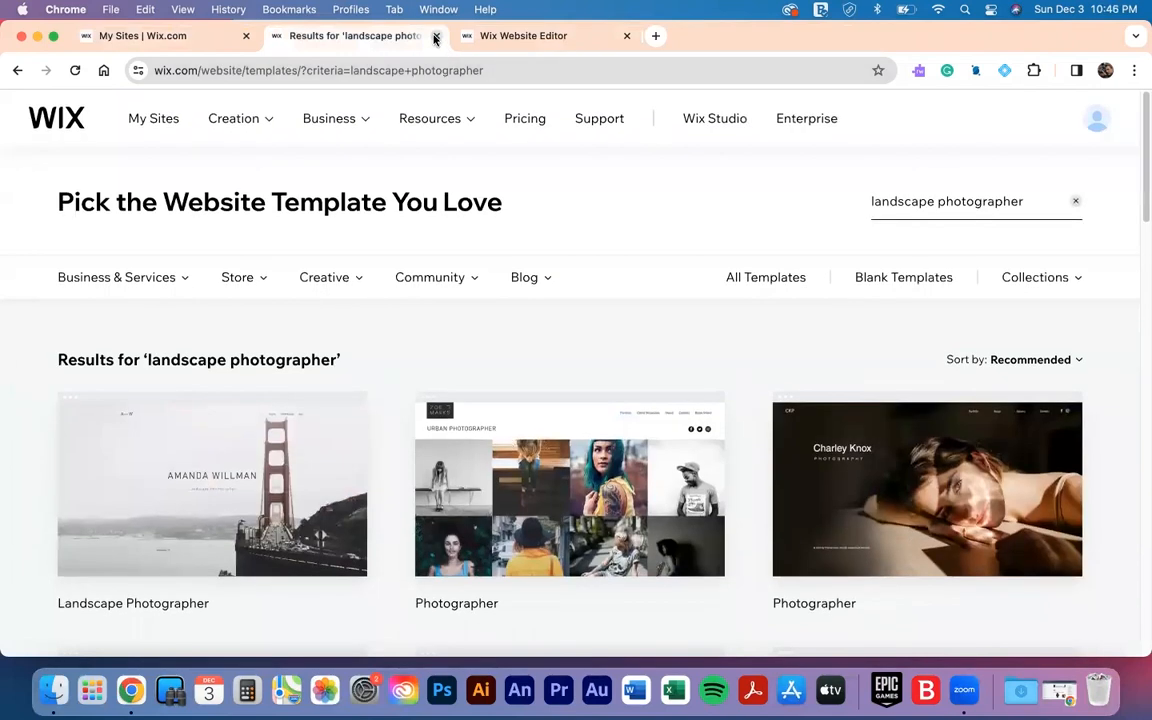
{"action": "left_click", "coordinate": [436, 36]}
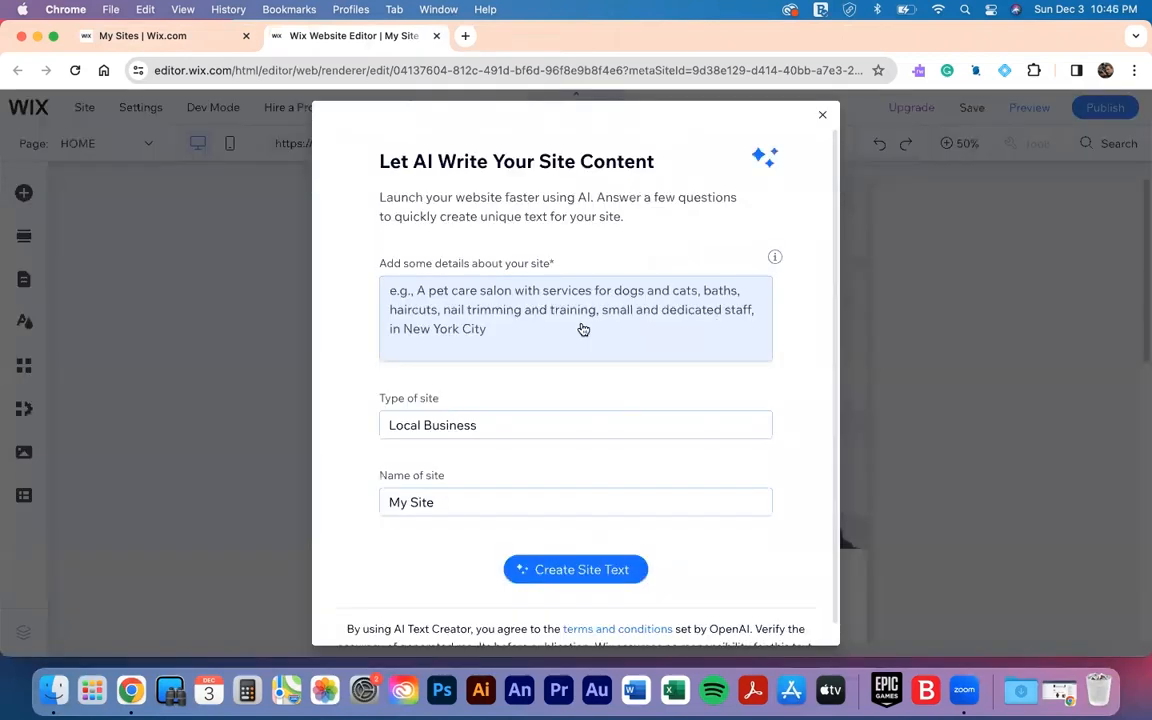
{"action": "left_click", "coordinate": [822, 115]}
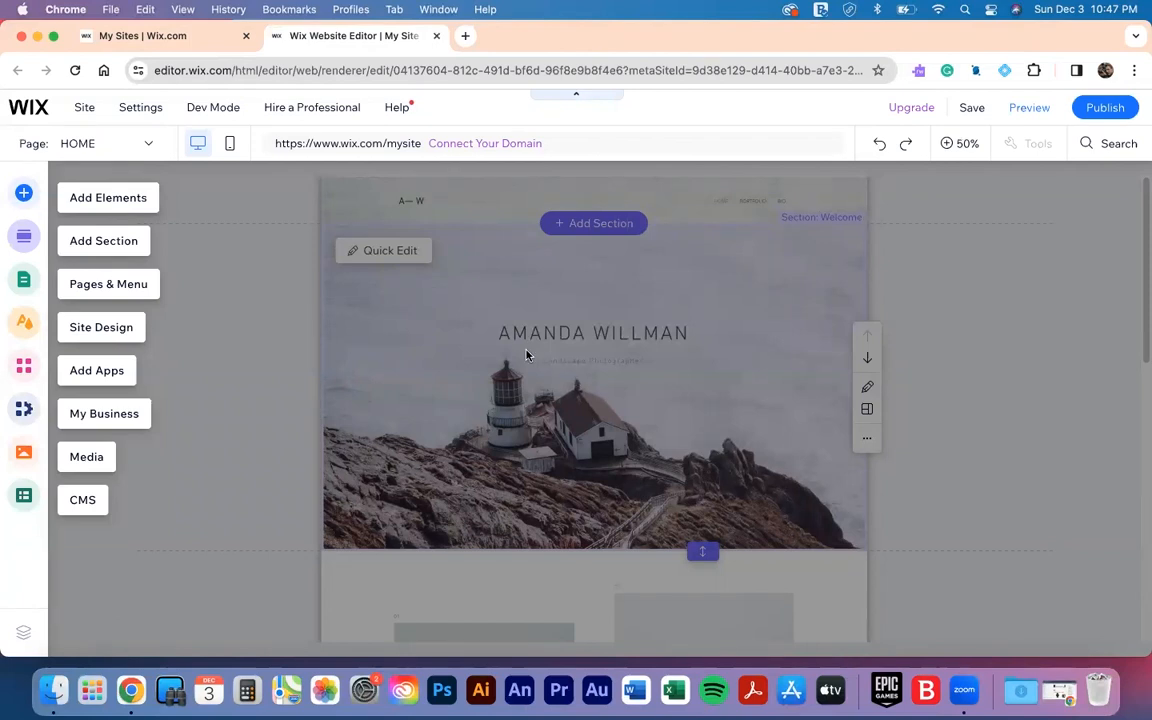
- Save the new site under the free Wix.com domain, ending its address with destination-toronto
{"action": "left_click", "coordinate": [201, 40]}
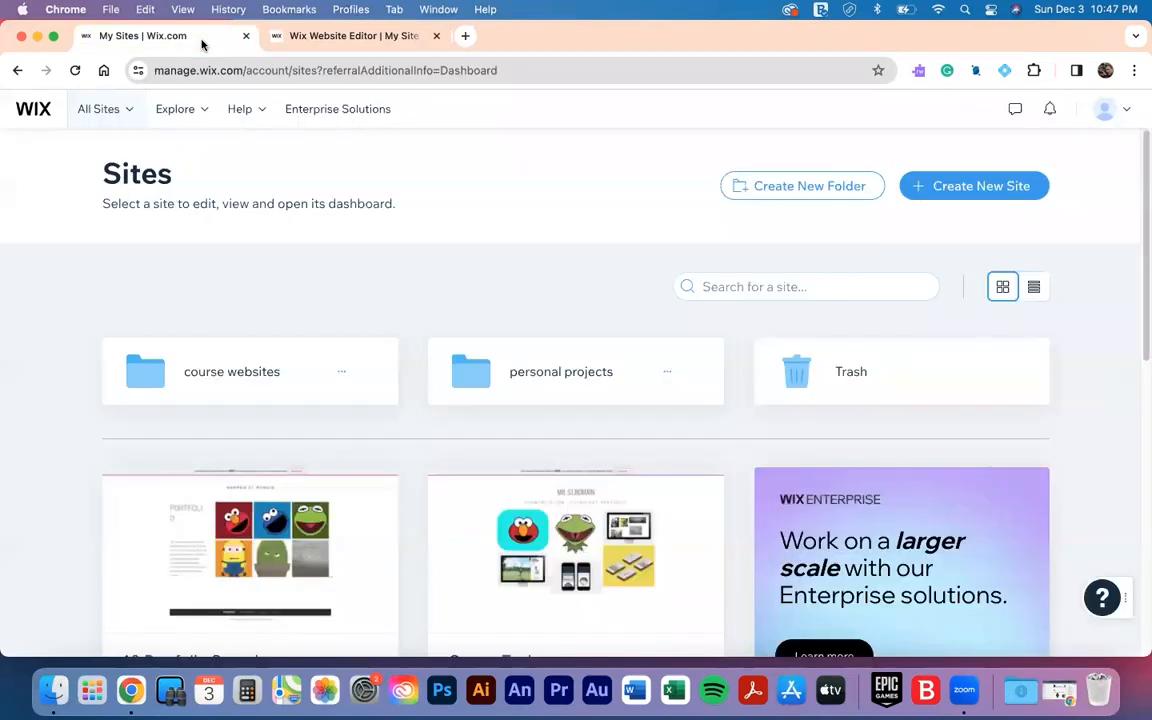
{"action": "left_click", "coordinate": [325, 40]}
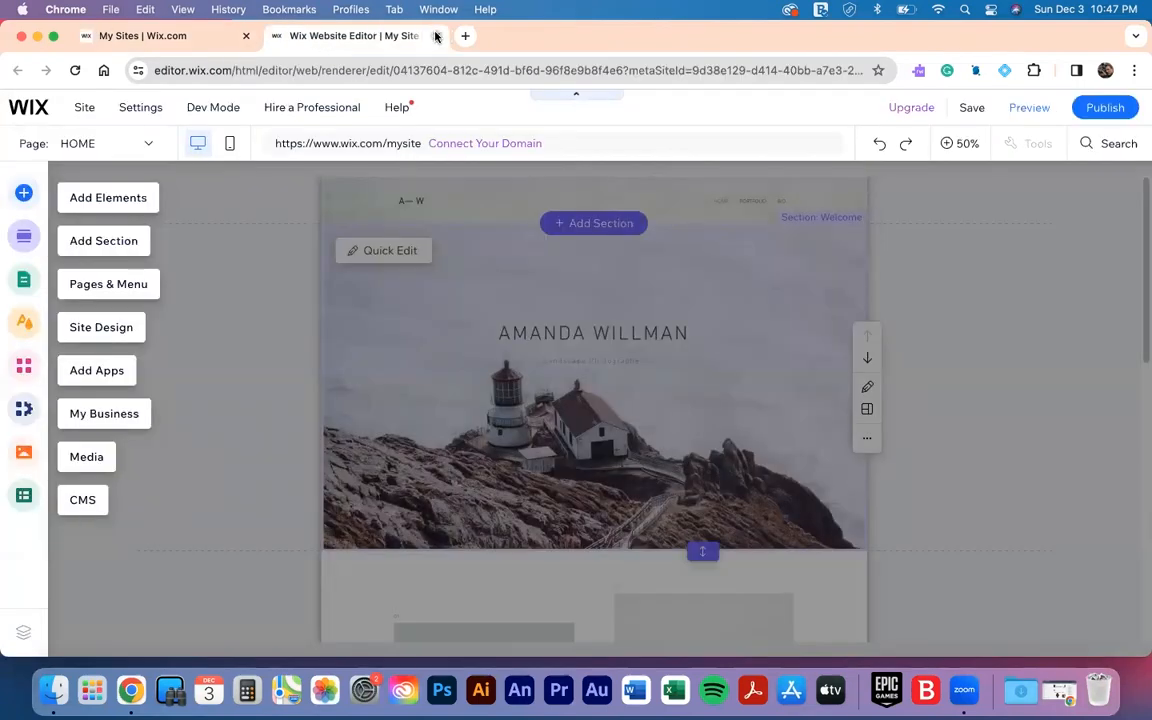
{"action": "left_click", "coordinate": [970, 107]}
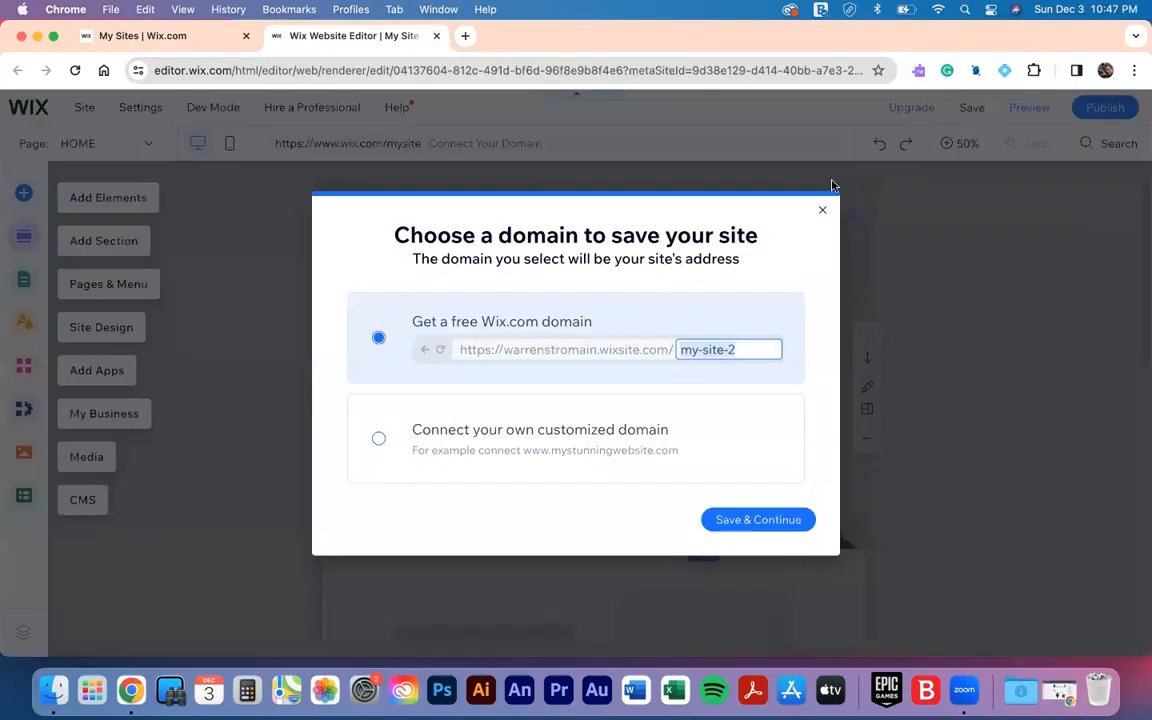
{"action": "type", "text": "destination-tomr"}
{"action": "left_click", "coordinate": [731, 524]}
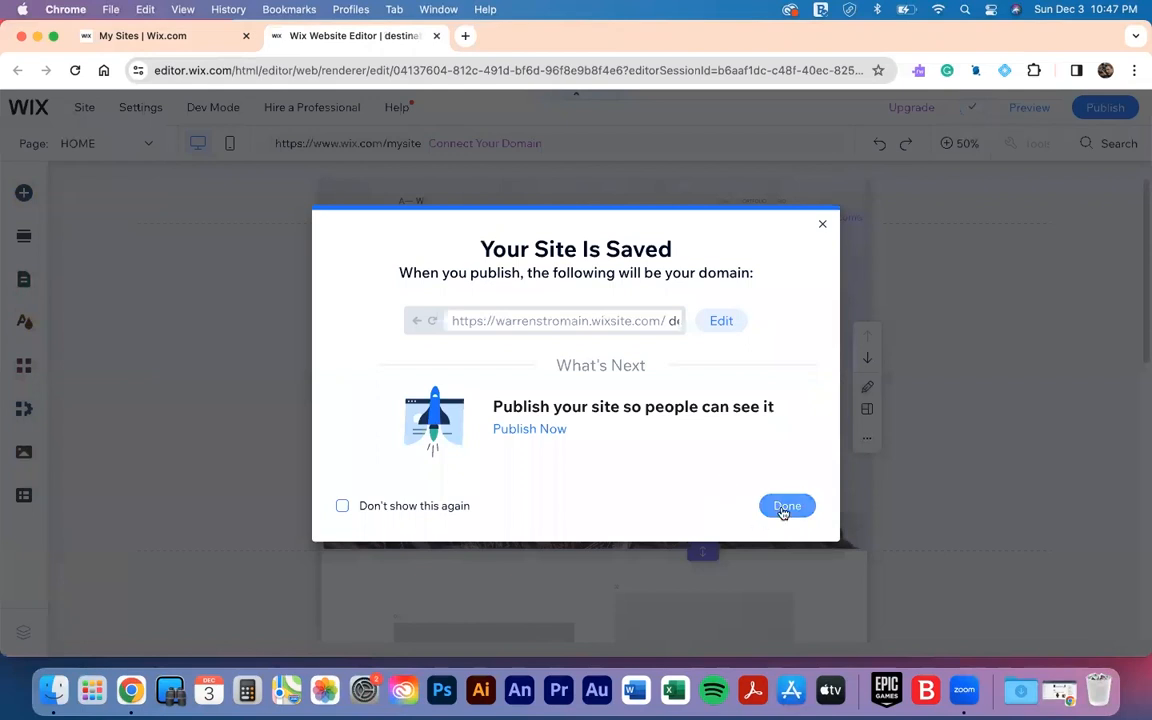
{"action": "left_click", "coordinate": [784, 506]}
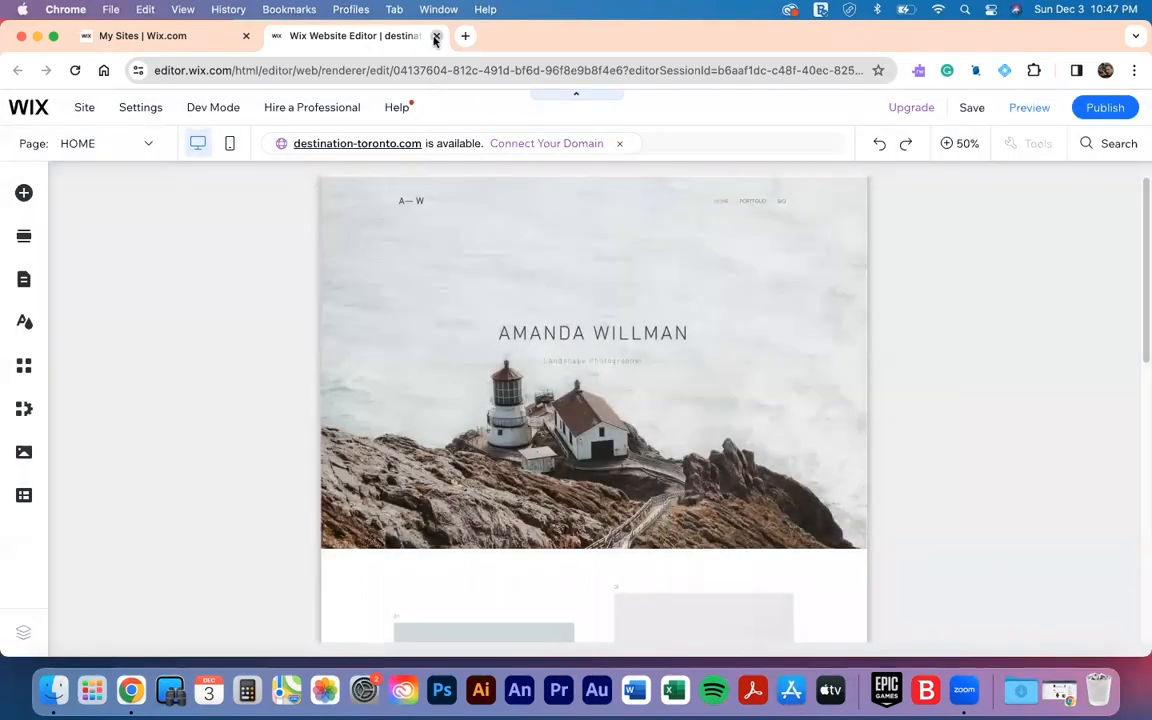
- Close the website editor, reload the list of sites and open the Destination Toronto site's dashboard
{"action": "left_click", "coordinate": [436, 36]}
{"action": "scroll", "coordinate": [450, 285], "scroll_direction": "down", "scroll_amount": 1}
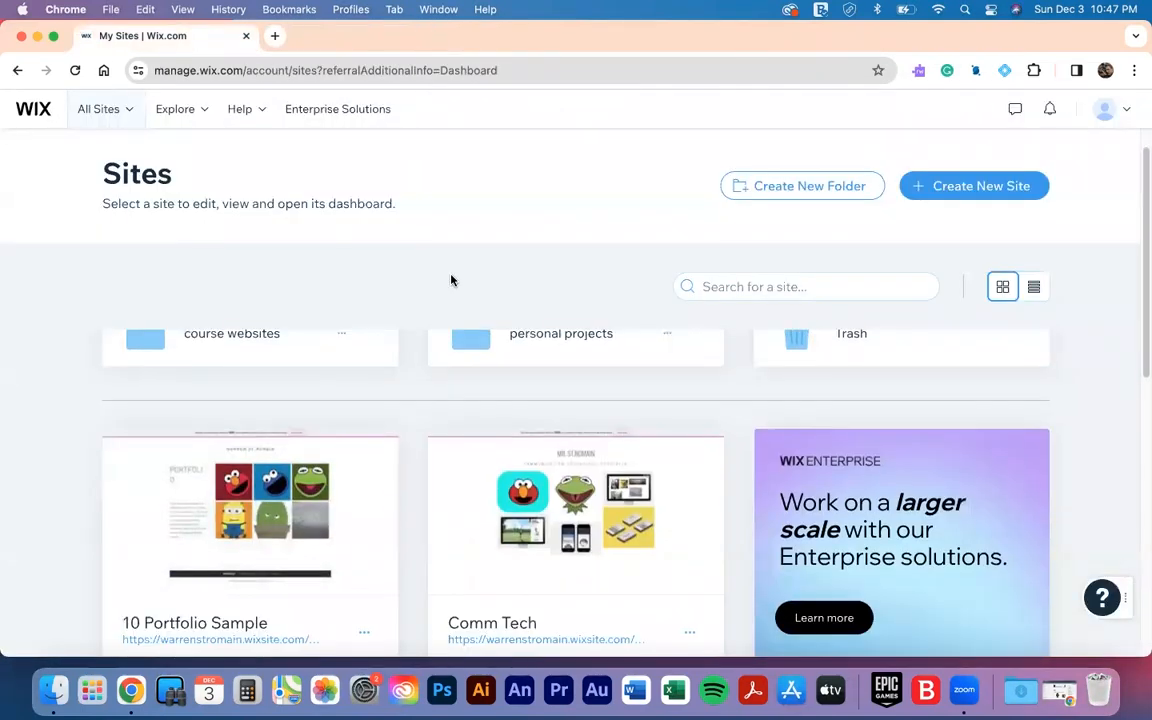
{"action": "scroll", "coordinate": [451, 281], "scroll_direction": "down", "scroll_amount": 8}
{"action": "left_click", "coordinate": [451, 281]}
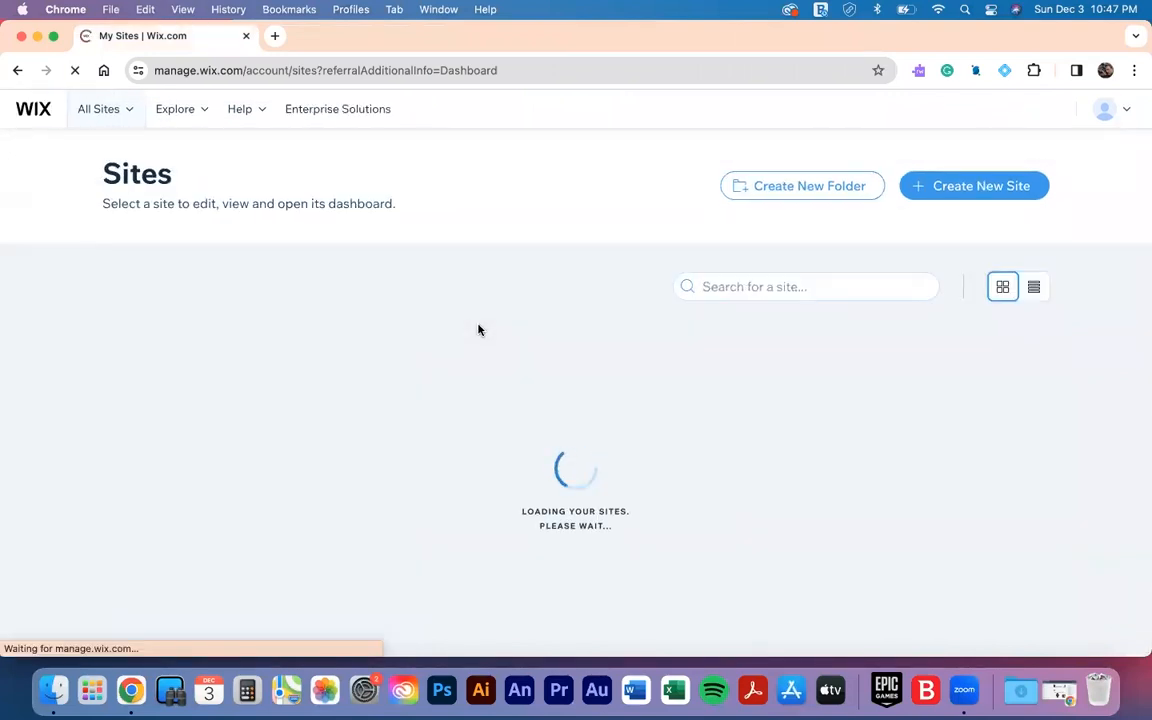
{"action": "scroll", "coordinate": [481, 329], "scroll_direction": "down", "scroll_amount": 5}
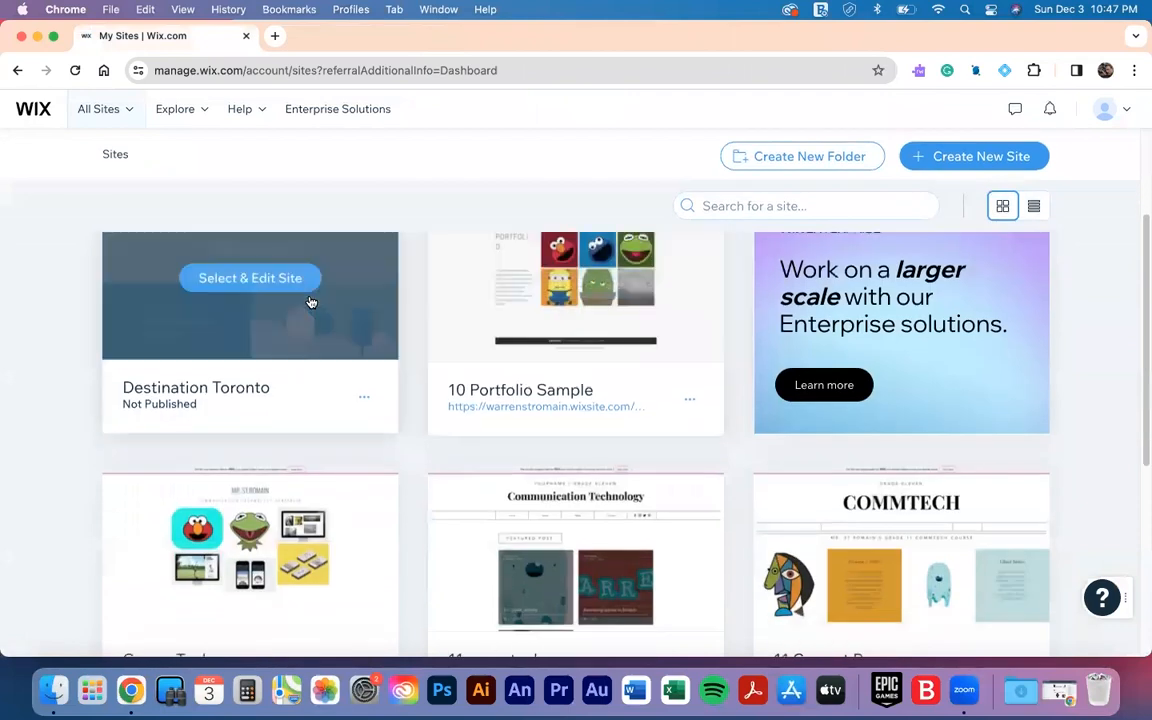
{"action": "scroll", "coordinate": [263, 324], "scroll_direction": "up", "scroll_amount": 2}
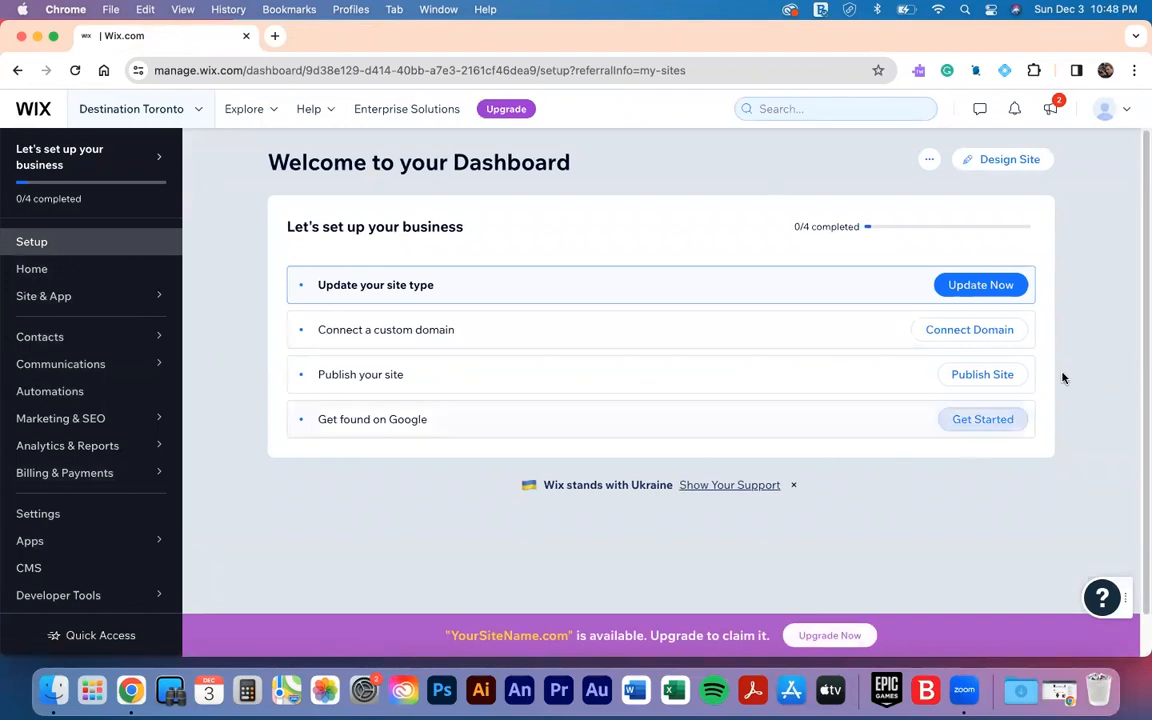
- Open the Destination Toronto site for designing from its dashboard and dismiss the custom domain offer
{"action": "left_click", "coordinate": [1023, 162]}
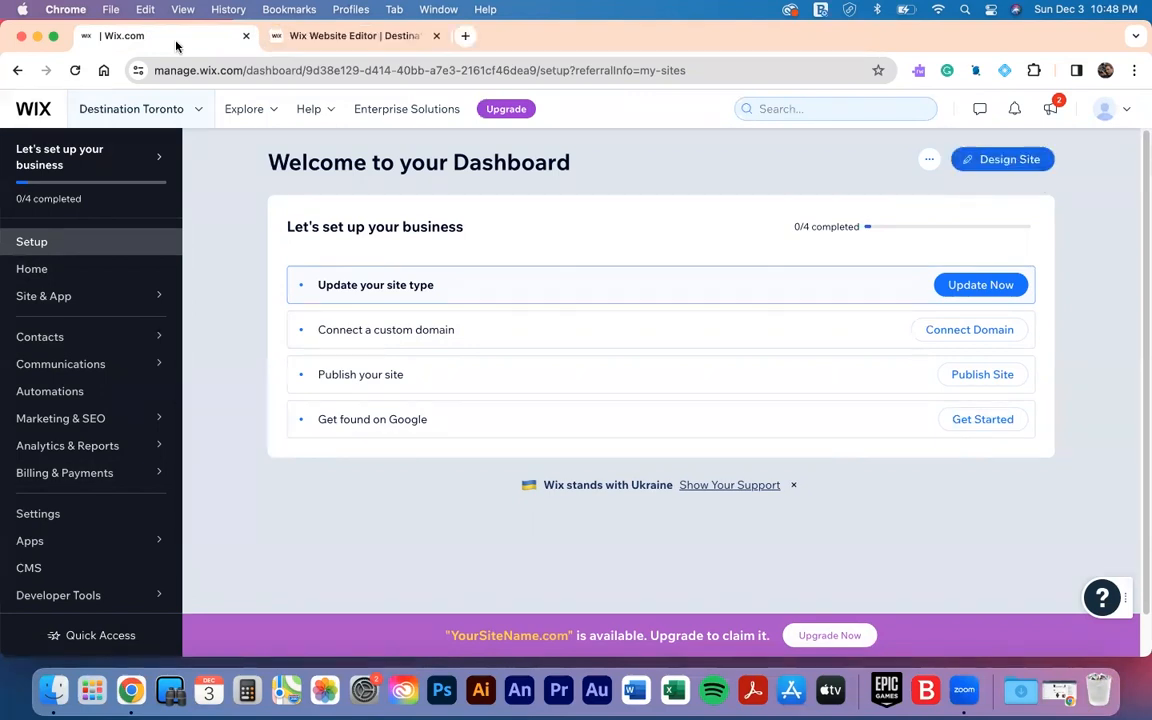
{"action": "left_click", "coordinate": [308, 40]}
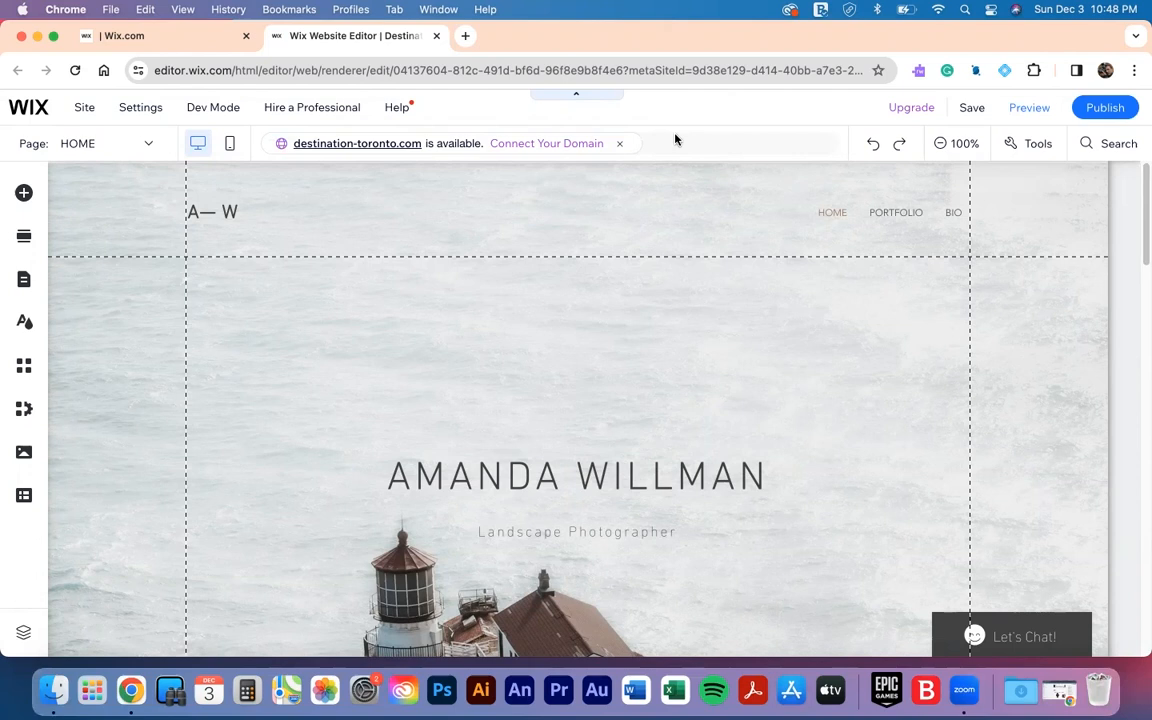
{"action": "left_click", "coordinate": [620, 144]}
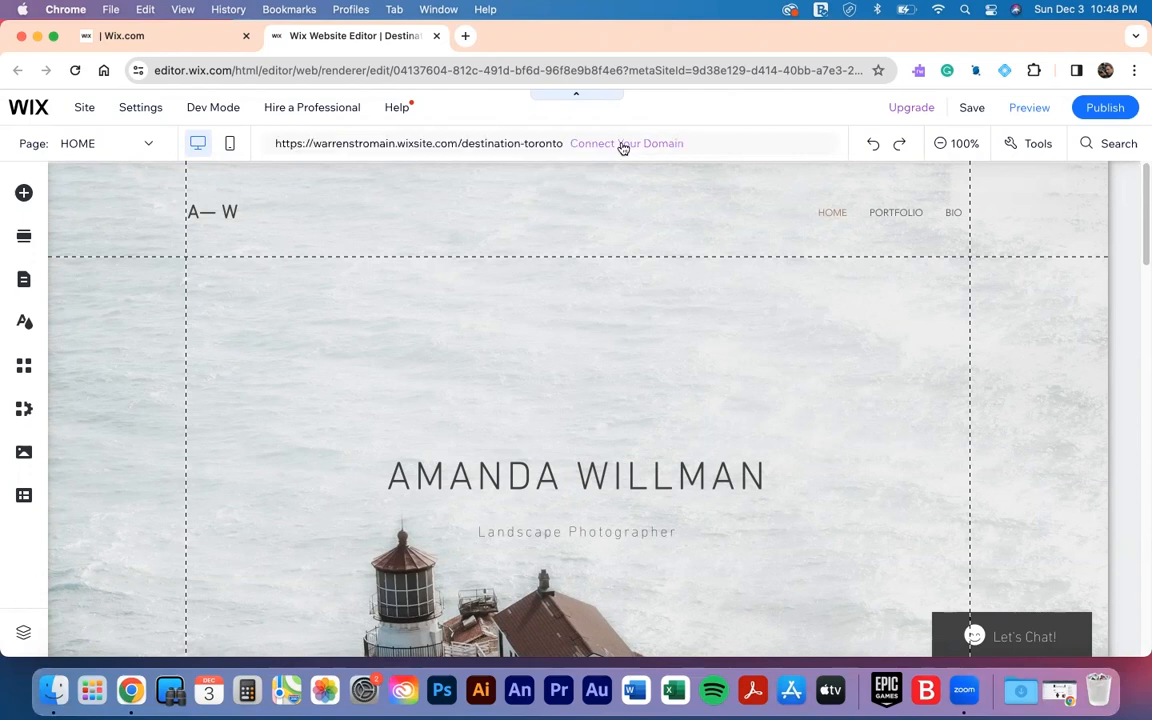
- Publish the Destination Toronto site and view it live, examining the destination-toronto part of its web address
{"action": "left_click", "coordinate": [1096, 113]}
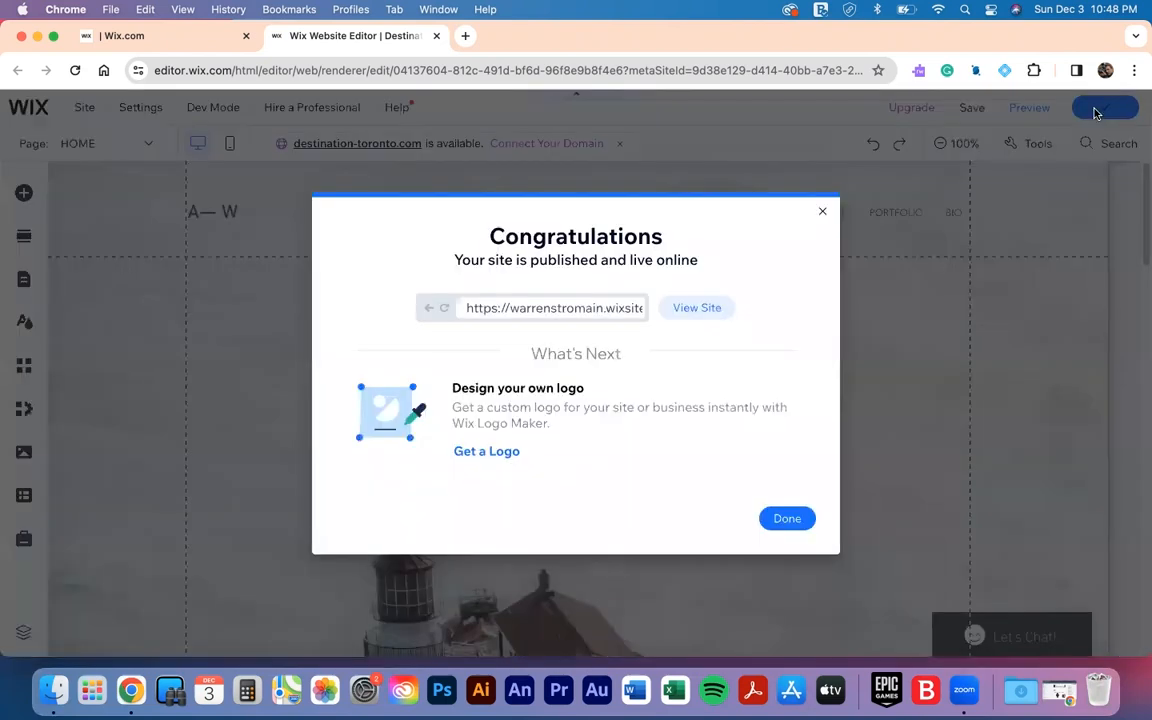
{"action": "left_click", "coordinate": [697, 308]}
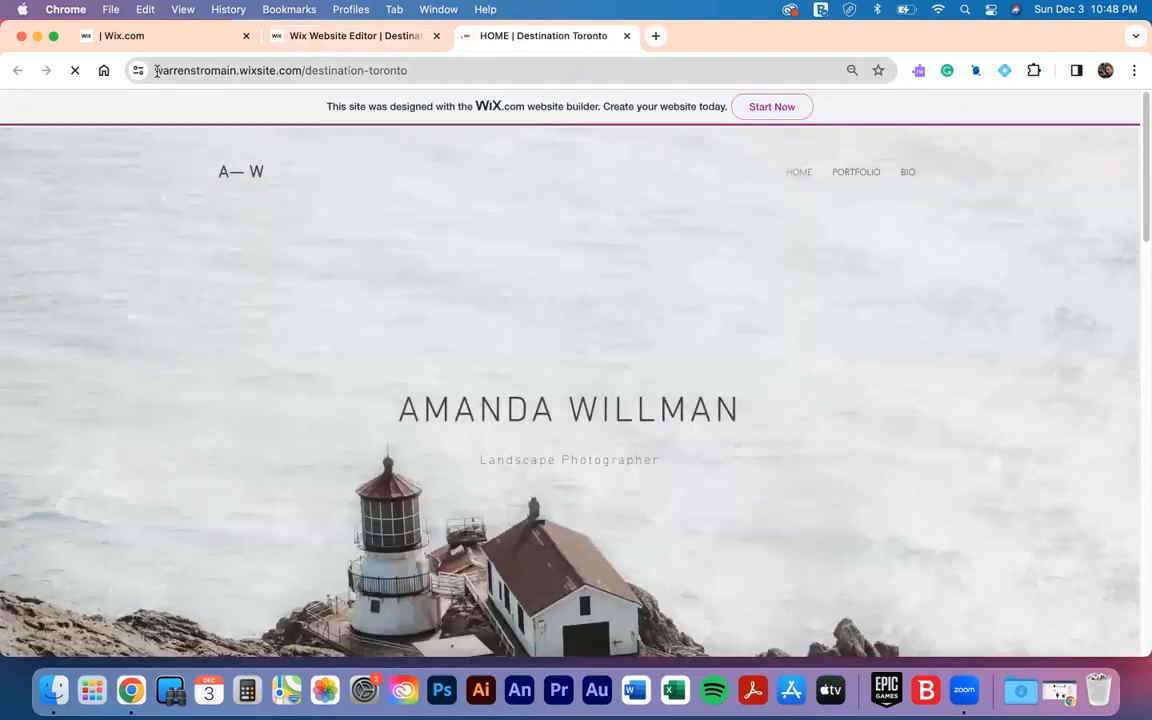
{"action": "left_click_drag", "start_coordinate": [156, 71], "coordinate": [425, 70]}
{"action": "left_click", "coordinate": [425, 70]}
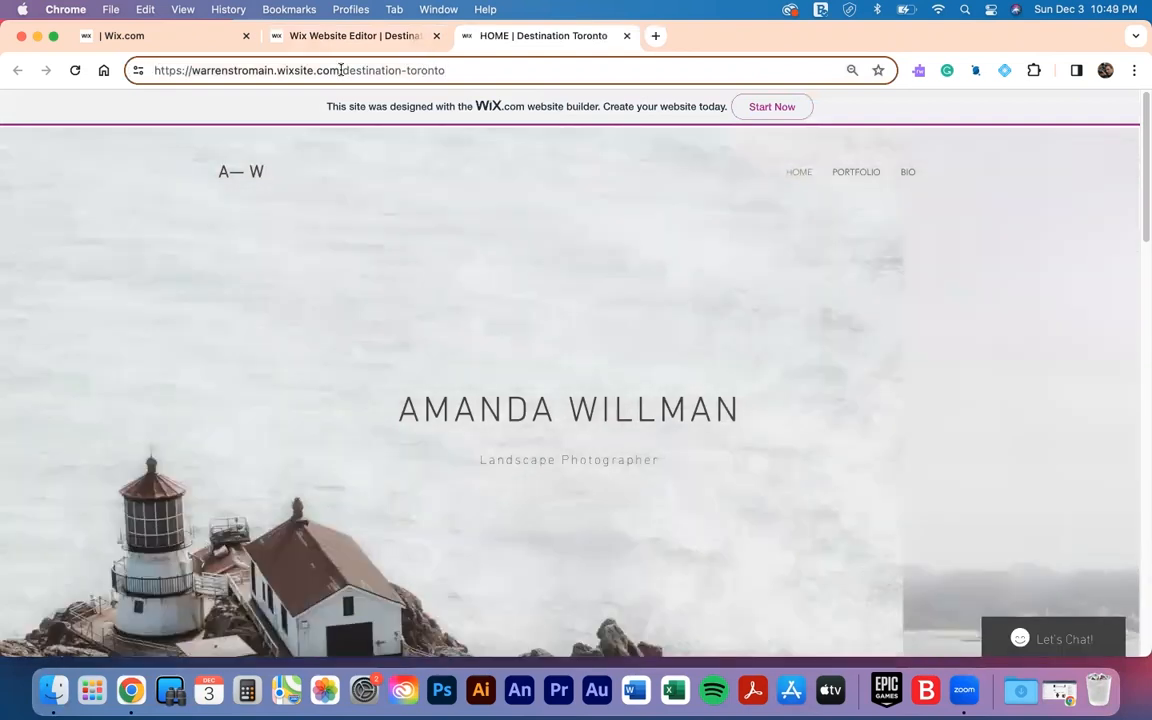
{"action": "left_click_drag", "start_coordinate": [341, 70], "coordinate": [452, 75]}
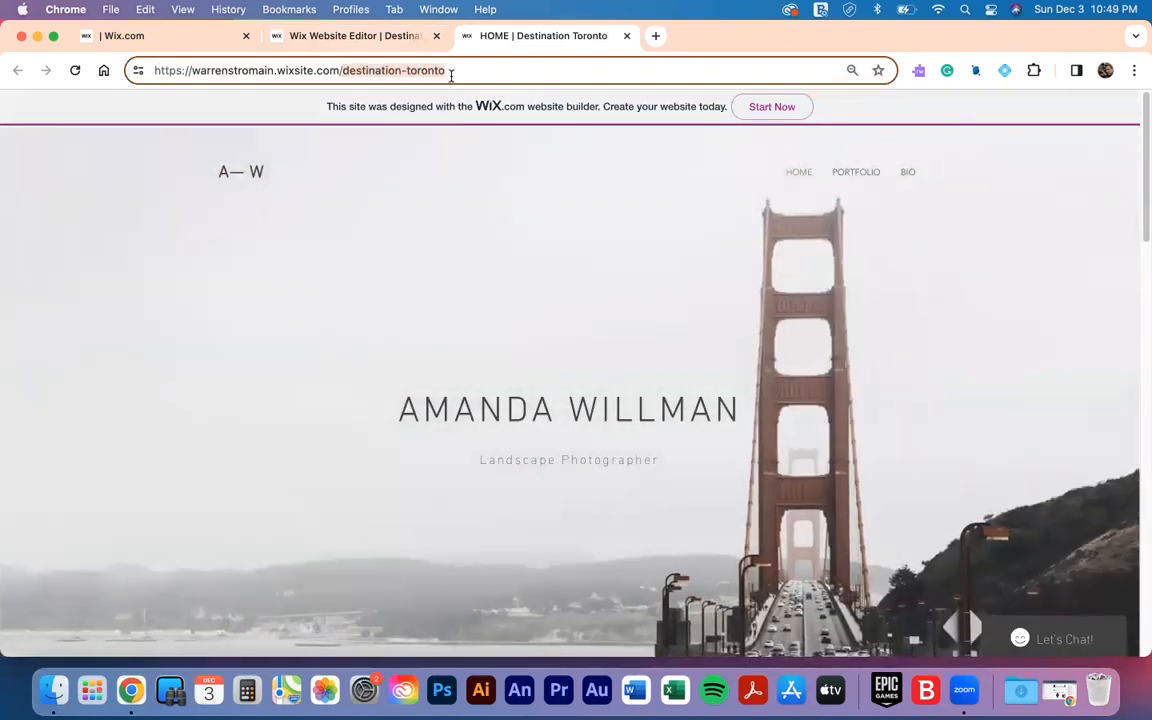
{"action": "left_click", "coordinate": [454, 74]}
- Look through the published home page from end to end and check the site's navigation links
{"action": "scroll", "coordinate": [529, 301], "scroll_direction": "down", "scroll_amount": 15}
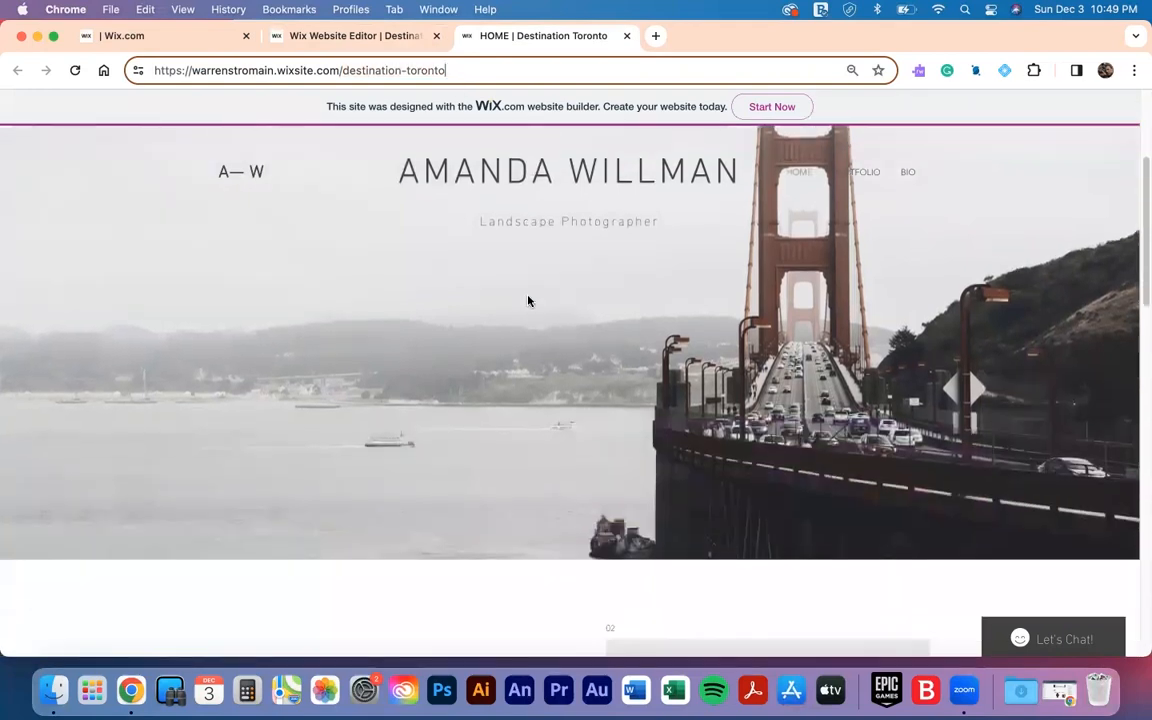
{"action": "scroll", "coordinate": [529, 302], "scroll_direction": "down", "scroll_amount": 4}
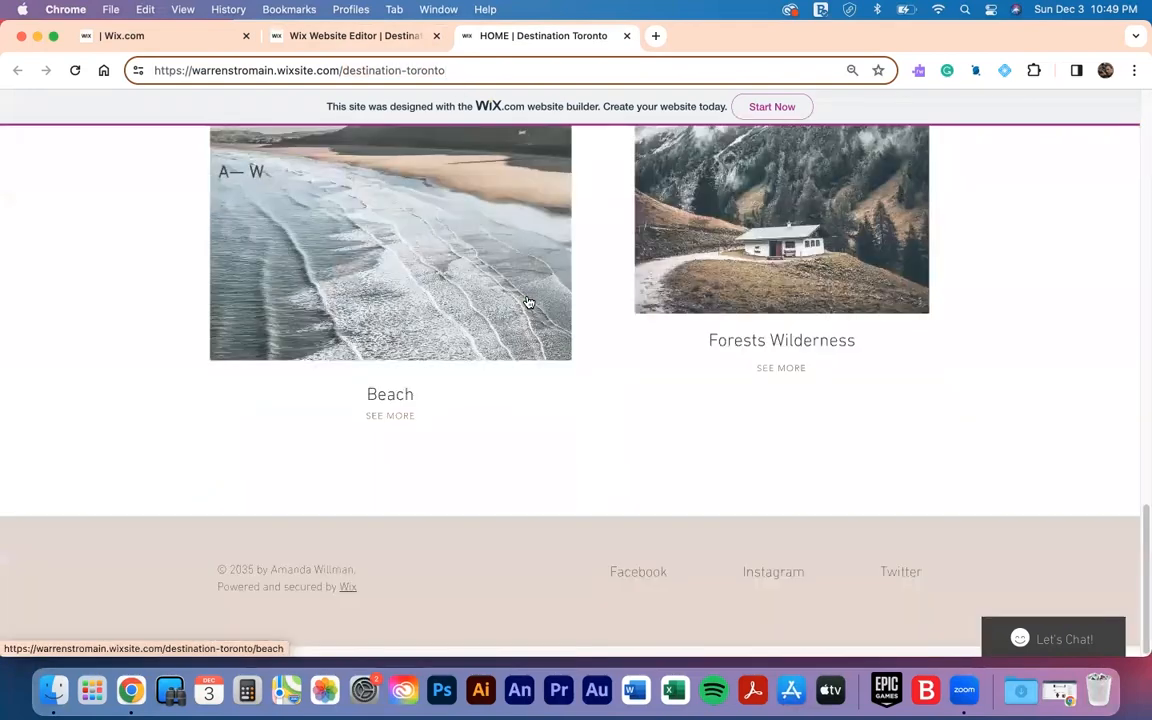
{"action": "scroll", "coordinate": [527, 303], "scroll_direction": "up", "scroll_amount": 20}
{"action": "mouse_move", "coordinate": [851, 170]}
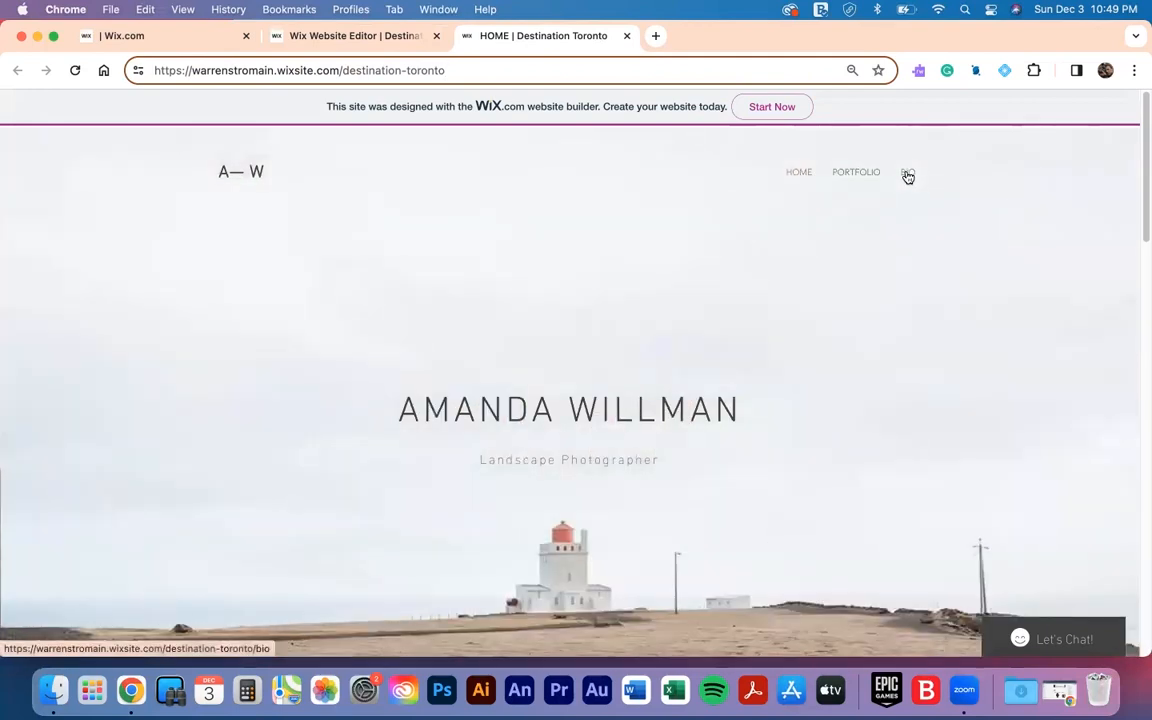
{"action": "left_click", "coordinate": [800, 174]}
- View The Desert gallery page from its home page picture, then return to the home page
{"action": "scroll", "coordinate": [701, 296], "scroll_direction": "down", "scroll_amount": 10}
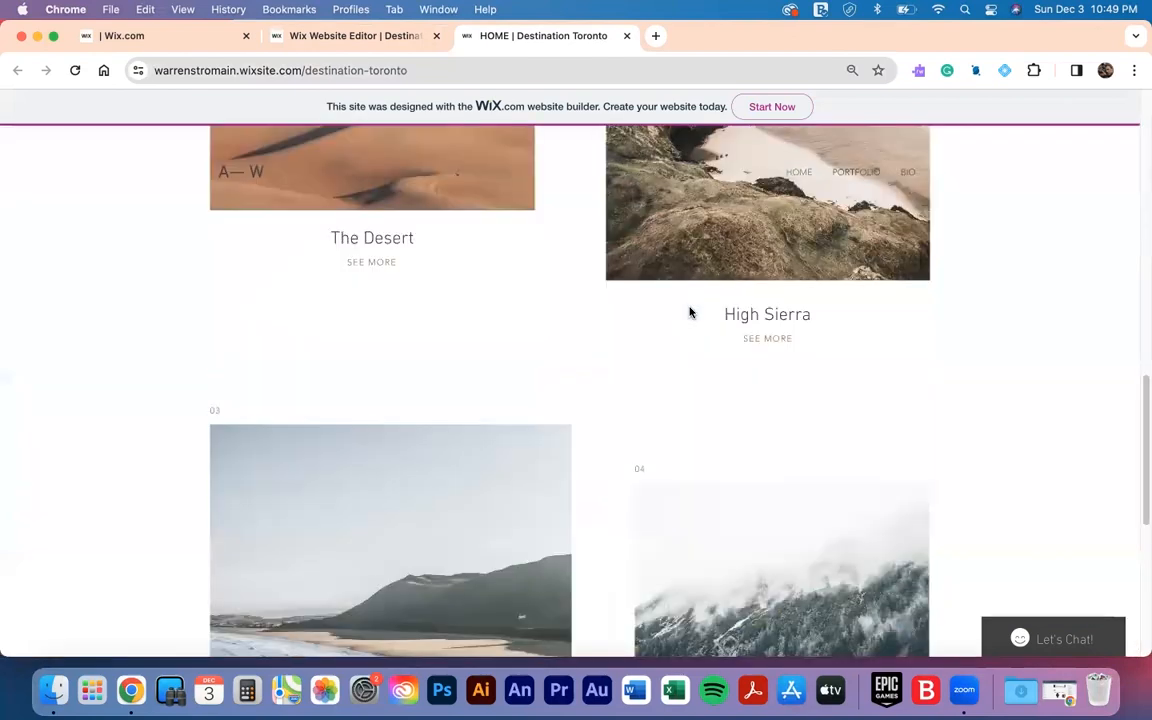
{"action": "scroll", "coordinate": [689, 311], "scroll_direction": "up", "scroll_amount": 5}
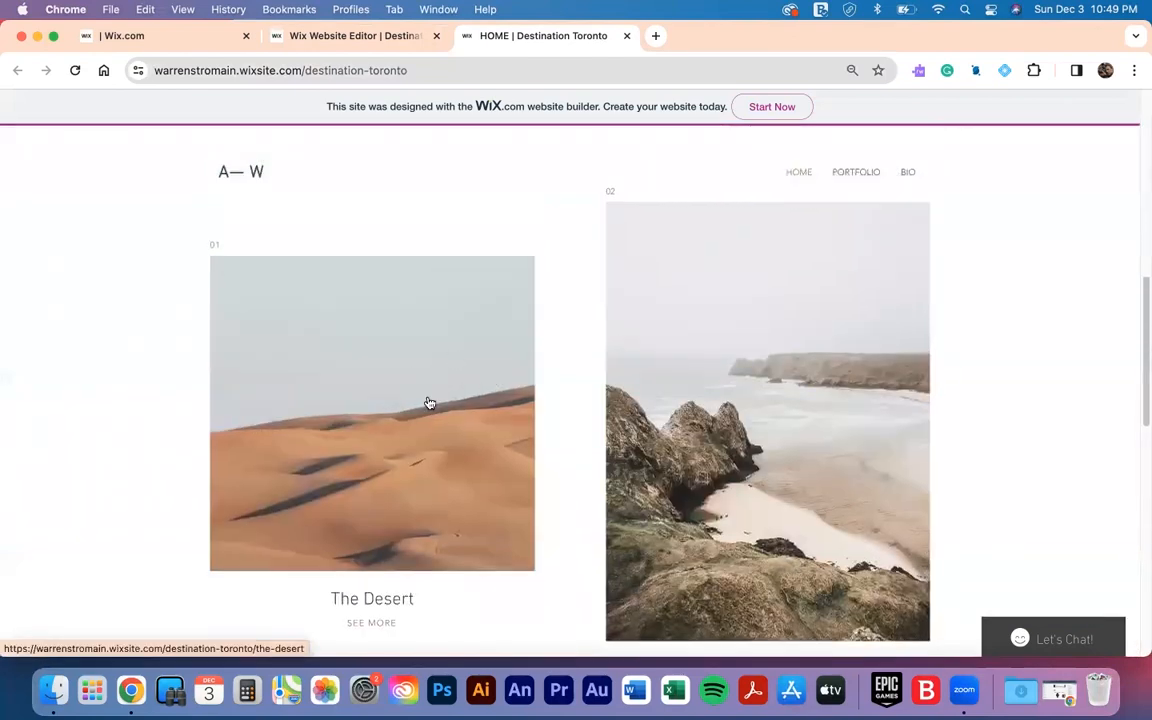
{"action": "left_click", "coordinate": [386, 400]}
{"action": "scroll", "coordinate": [386, 400], "scroll_direction": "down", "scroll_amount": 10}
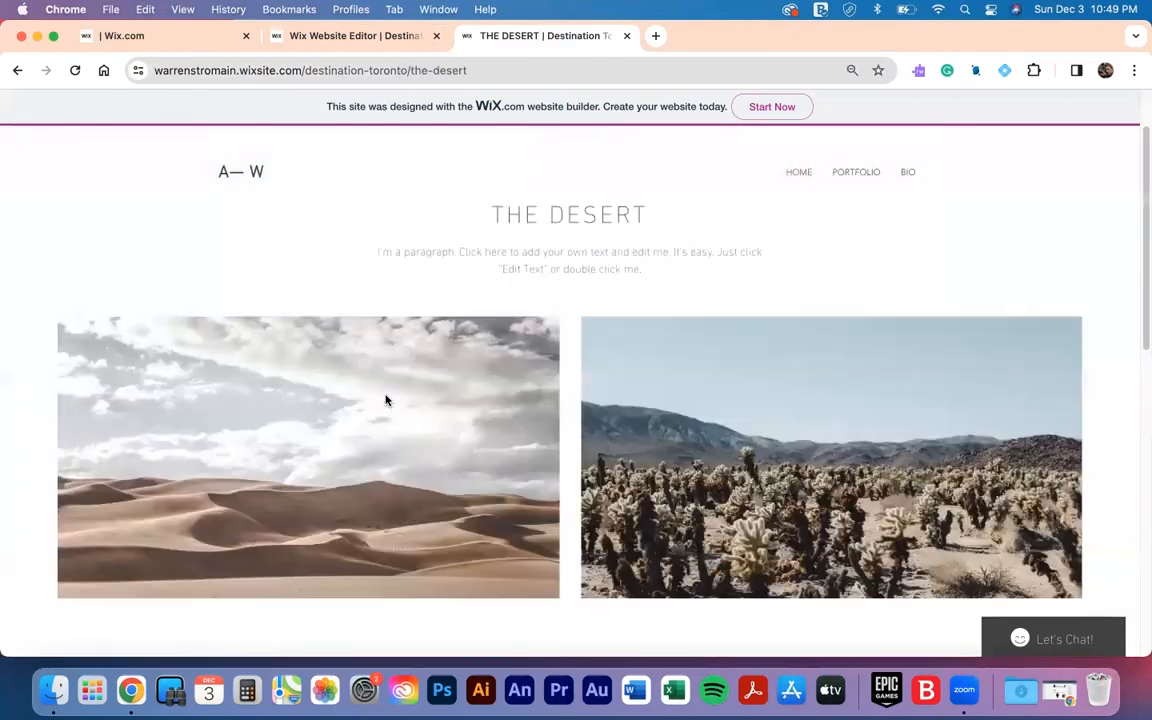
{"action": "scroll", "coordinate": [386, 400], "scroll_direction": "up", "scroll_amount": 10}
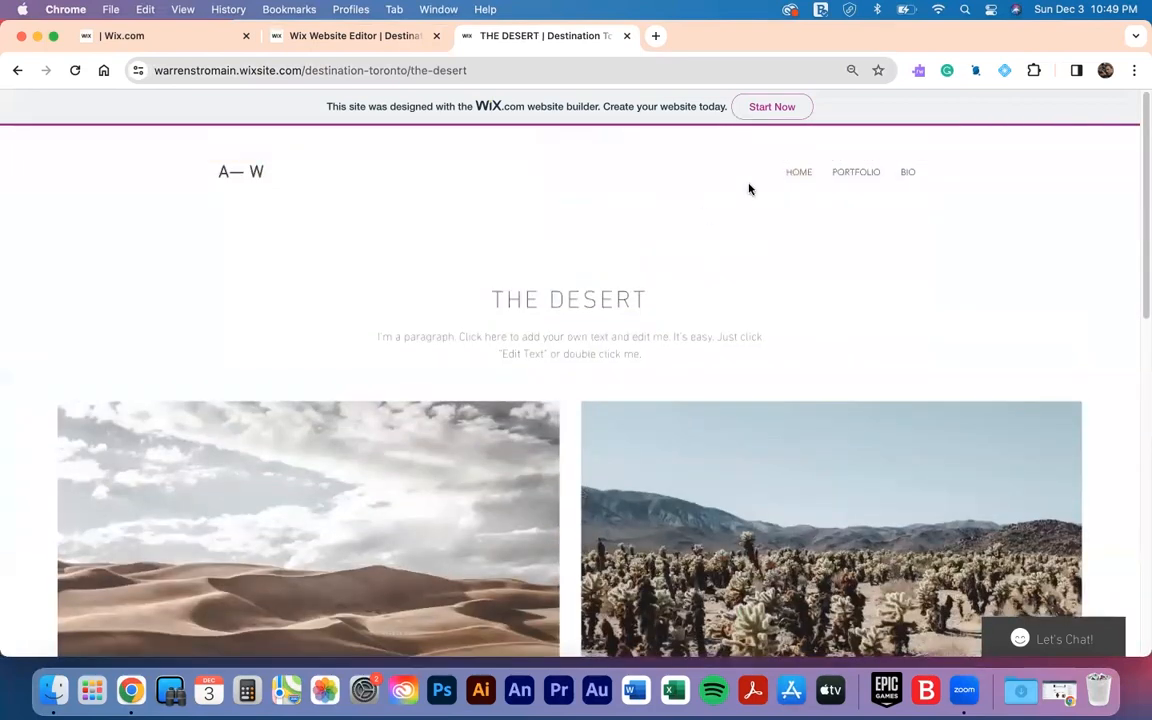
{"action": "left_click", "coordinate": [793, 177]}
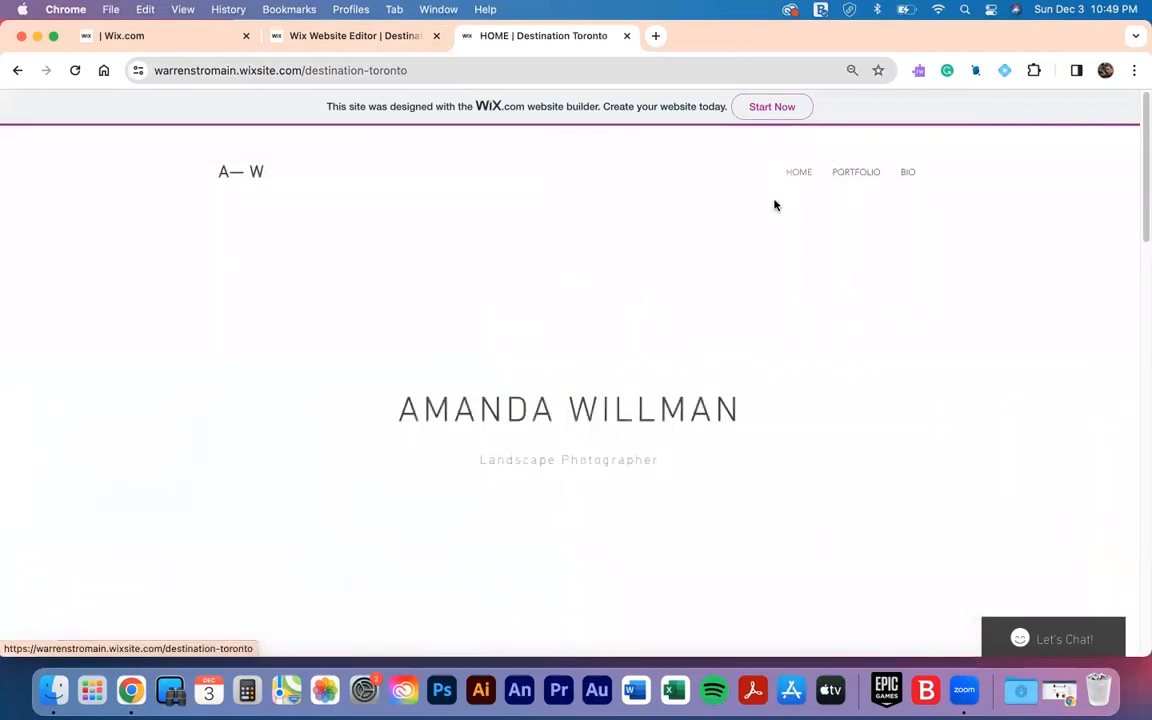
- View the High Sierra gallery page and the portfolio page links, then return to the home page
{"action": "scroll", "coordinate": [774, 205], "scroll_direction": "down", "scroll_amount": 5}
{"action": "scroll", "coordinate": [774, 205], "scroll_direction": "down", "scroll_amount": 4}
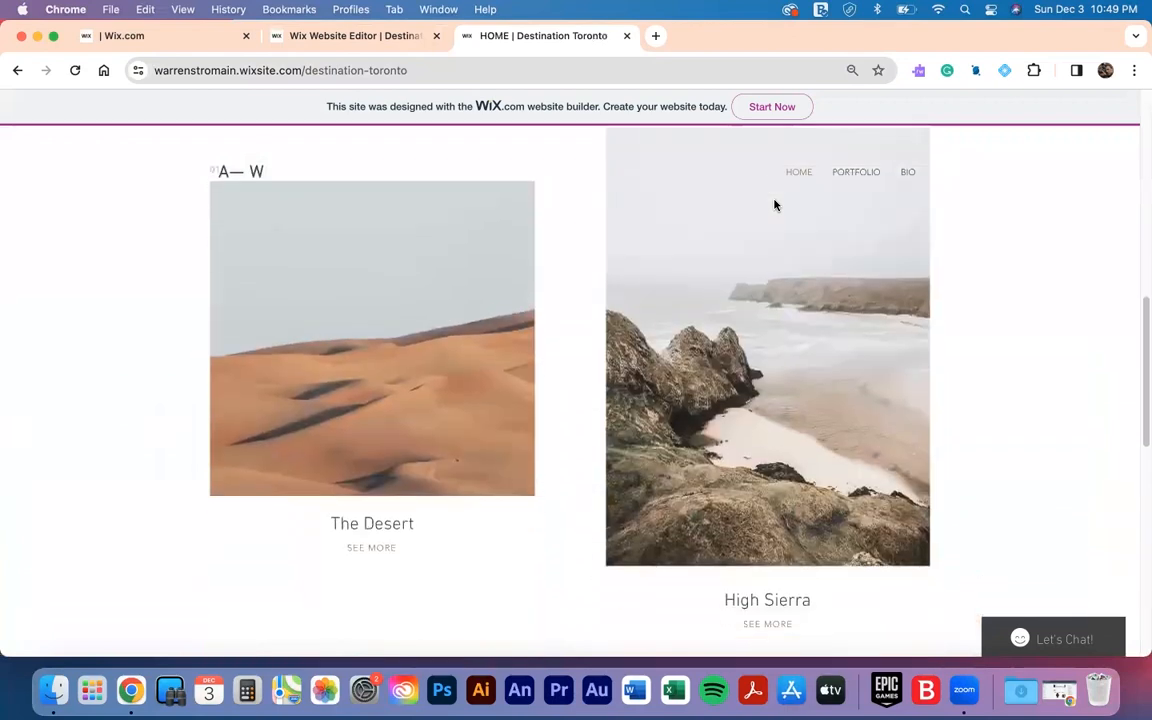
{"action": "left_click", "coordinate": [754, 347]}
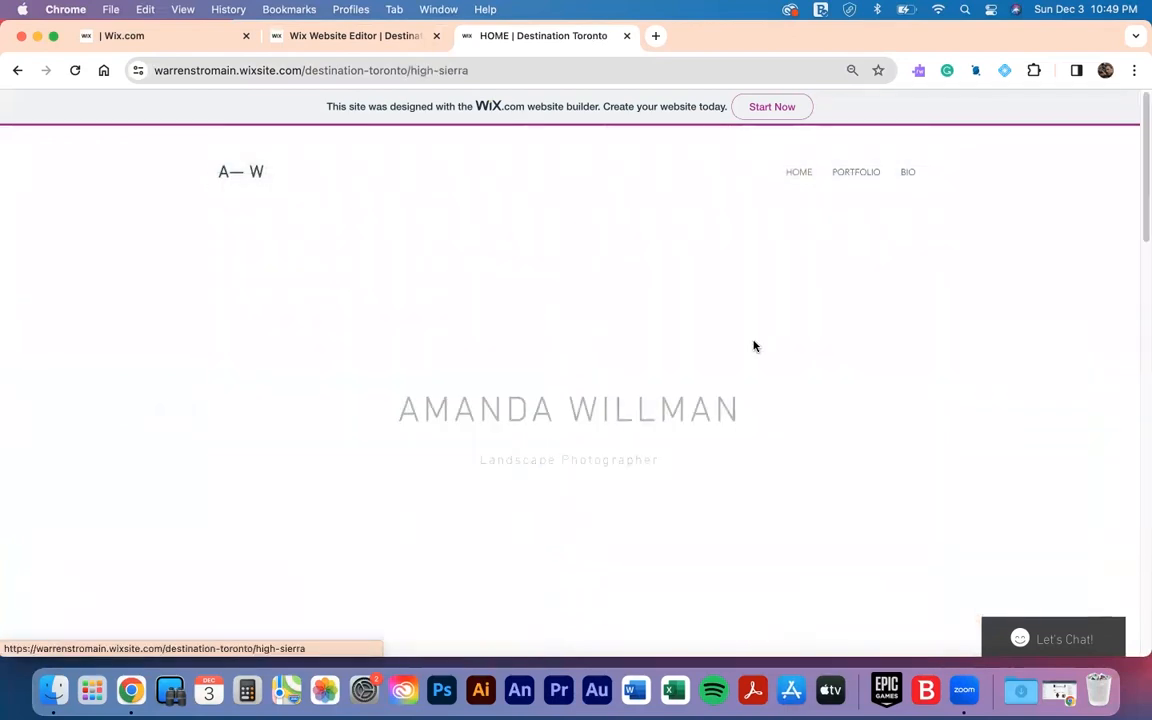
{"action": "mouse_move", "coordinate": [851, 177]}
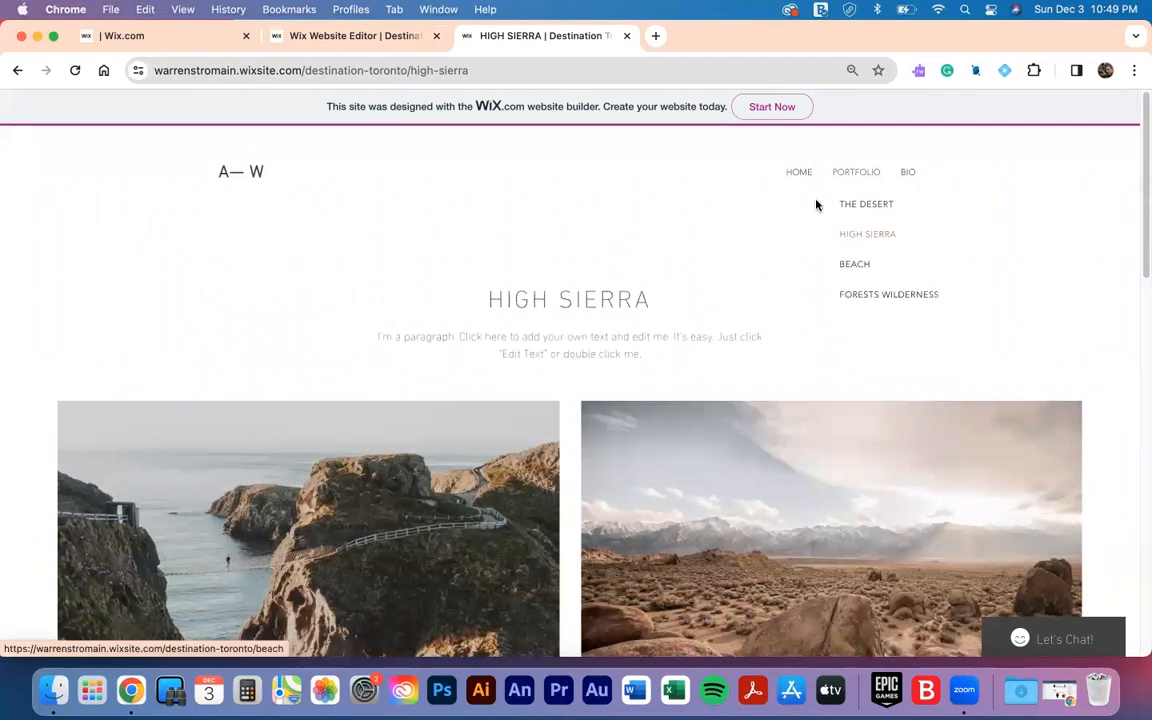
{"action": "left_click", "coordinate": [800, 173]}
- Examine the home page's title area and its four gallery pictures, down to Beach and Forests Wilderness
{"action": "scroll", "coordinate": [715, 261], "scroll_direction": "down", "scroll_amount": 3}
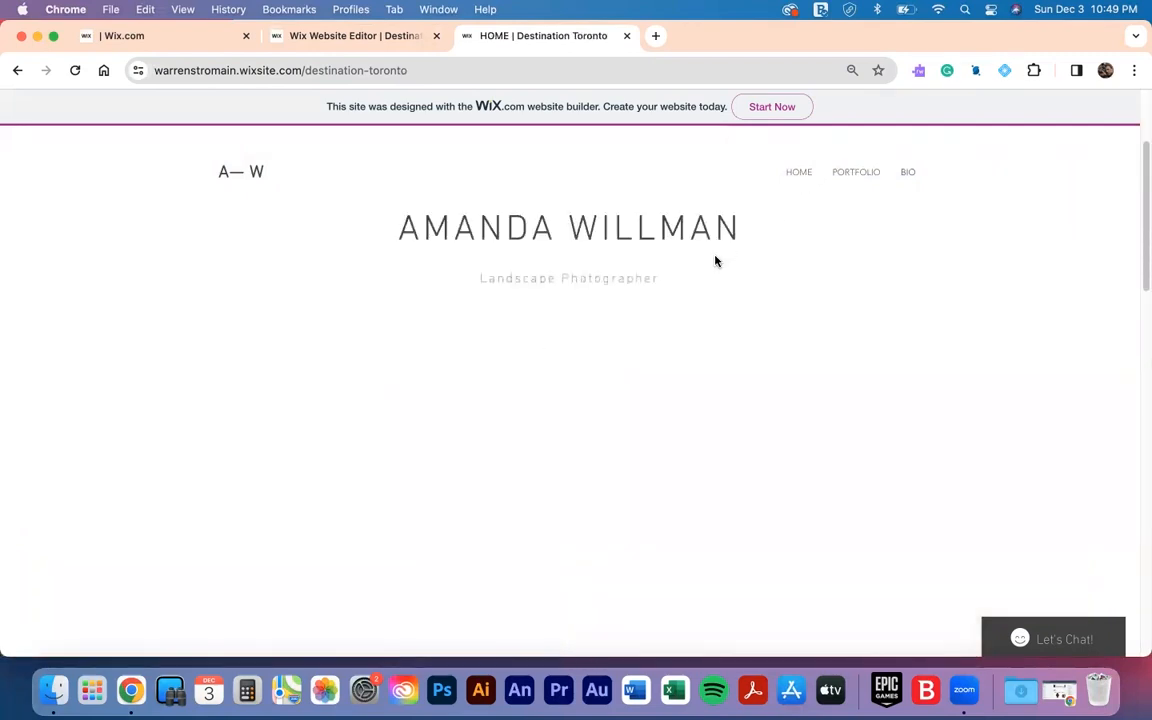
{"action": "scroll", "coordinate": [715, 261], "scroll_direction": "up", "scroll_amount": 3}
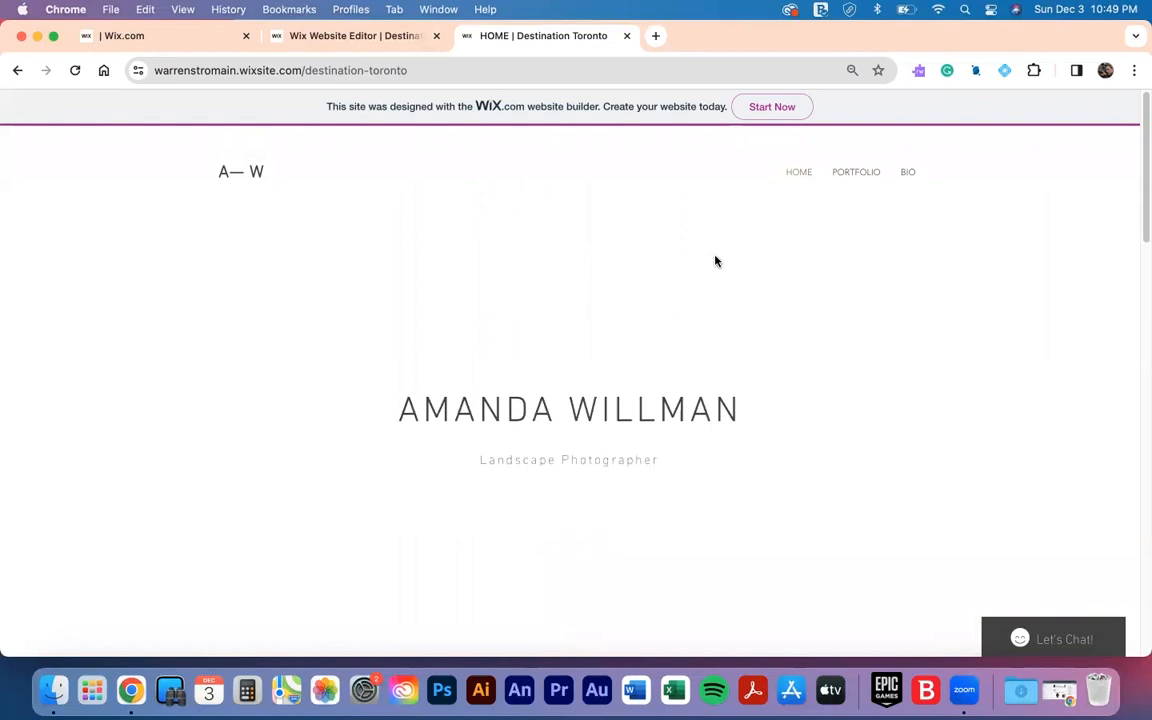
{"action": "scroll", "coordinate": [715, 261], "scroll_direction": "down", "scroll_amount": 5}
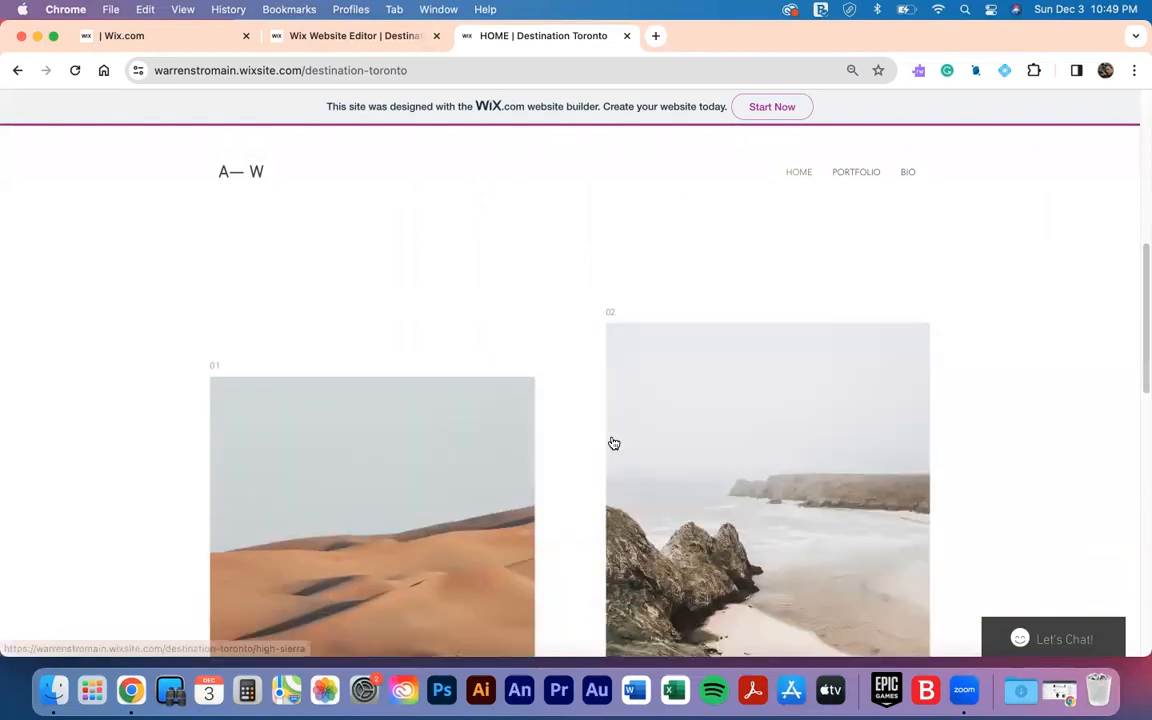
{"action": "scroll", "coordinate": [613, 443], "scroll_direction": "down", "scroll_amount": 3}
{"action": "scroll", "coordinate": [613, 443], "scroll_direction": "down", "scroll_amount": 3}
{"action": "scroll", "coordinate": [653, 473], "scroll_direction": "down", "scroll_amount": 4}
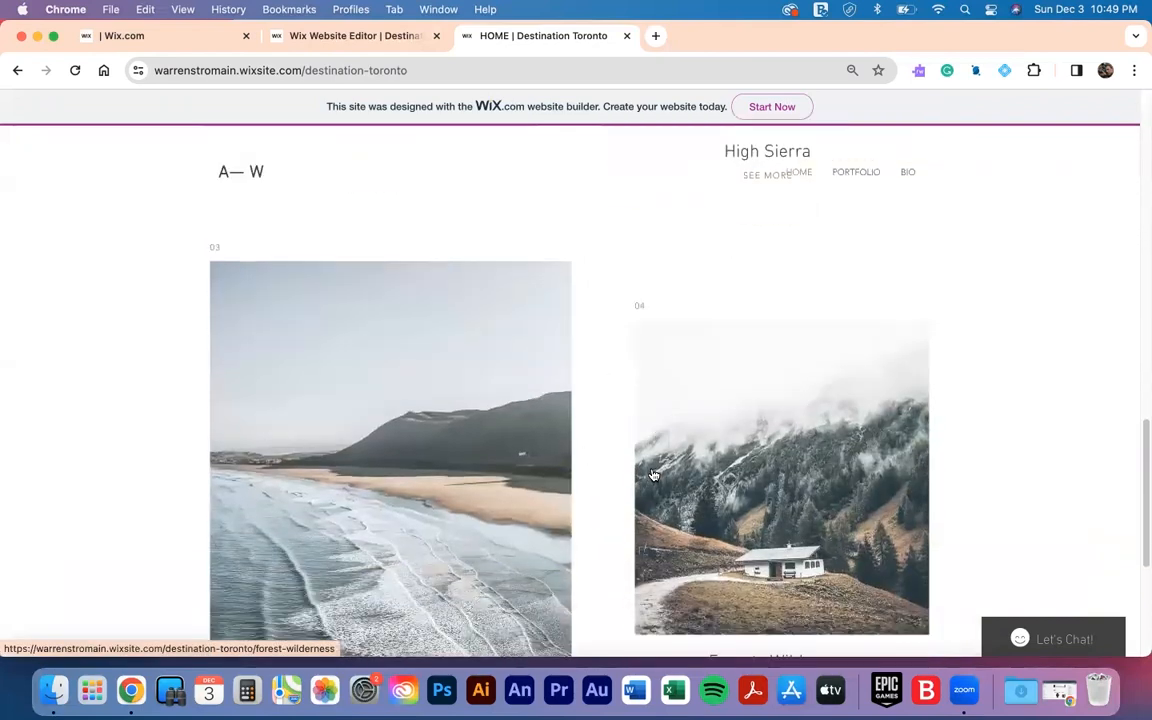
- Check the Portfolio submenu links from the published home page, reload it, and look through the Bio page from end to end
{"action": "scroll", "coordinate": [660, 460], "scroll_direction": "up", "scroll_amount": 15}
{"action": "mouse_move", "coordinate": [856, 175]}
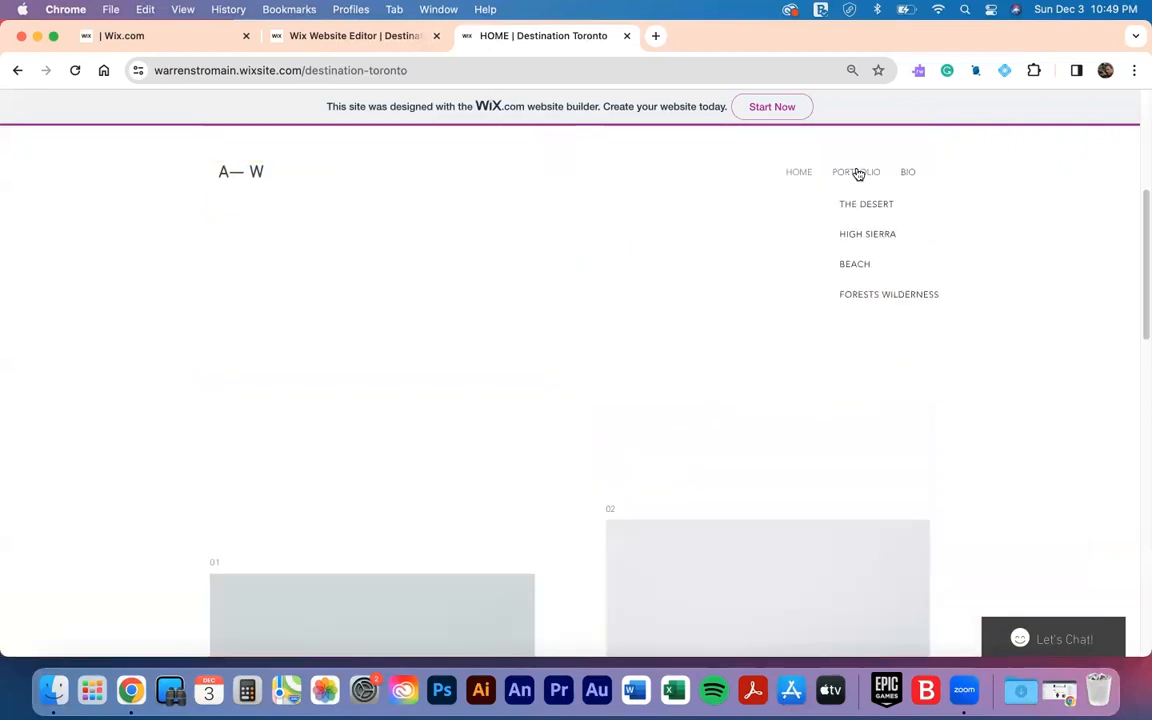
{"action": "left_click", "coordinate": [75, 71]}
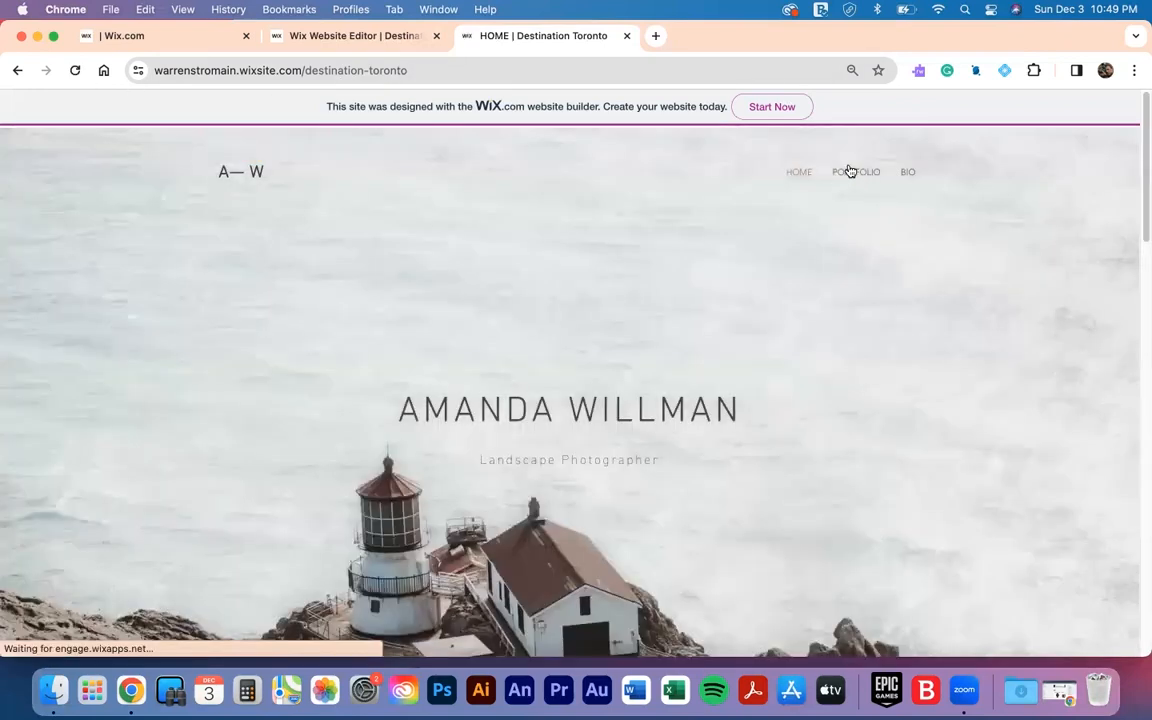
{"action": "left_click", "coordinate": [909, 176]}
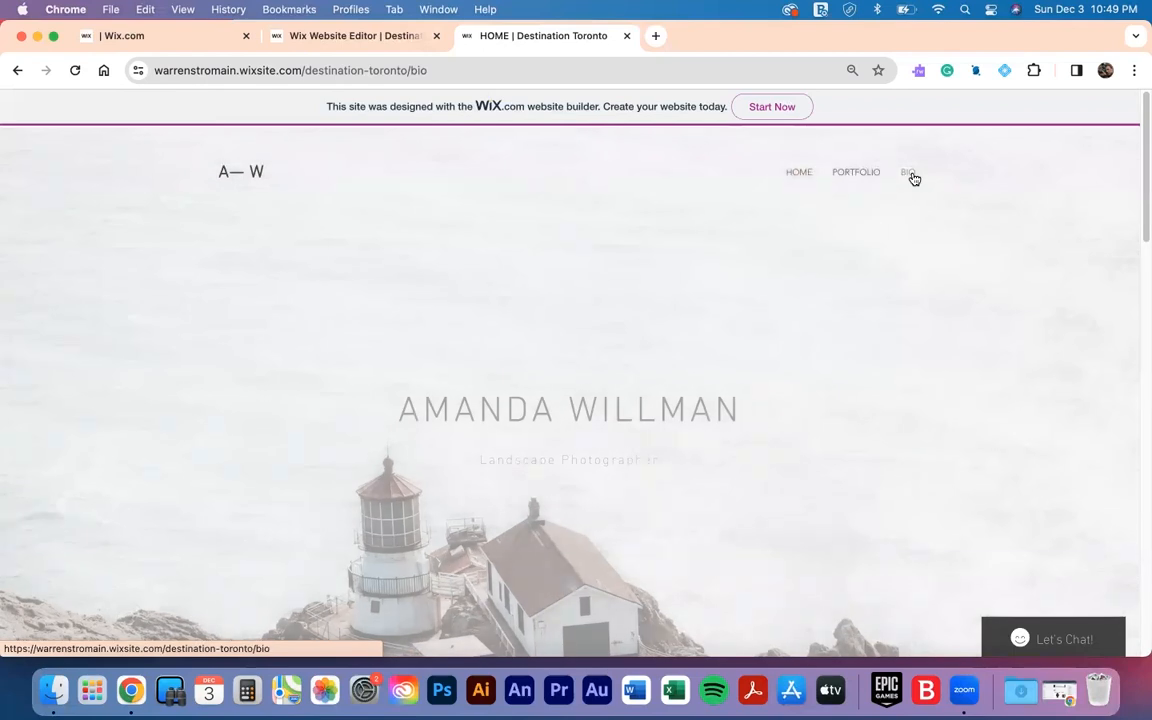
{"action": "scroll", "coordinate": [830, 274], "scroll_direction": "down", "scroll_amount": 10}
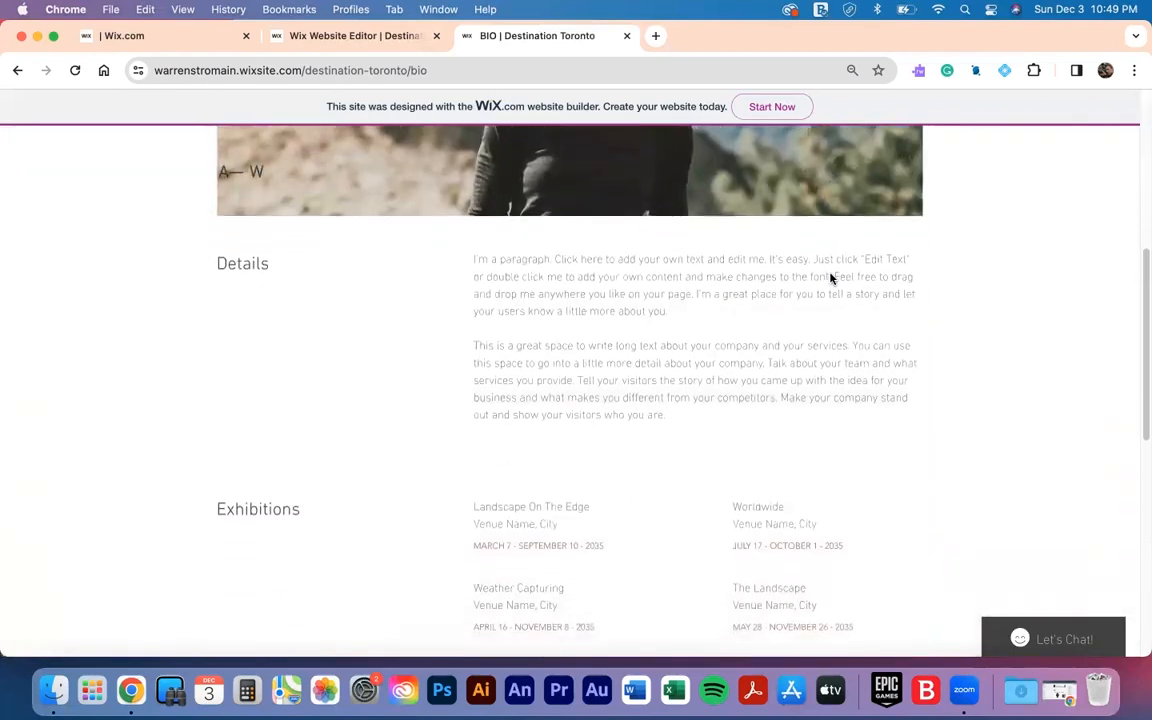
{"action": "scroll", "coordinate": [830, 274], "scroll_direction": "down", "scroll_amount": 5}
{"action": "scroll", "coordinate": [830, 276], "scroll_direction": "up", "scroll_amount": 15}
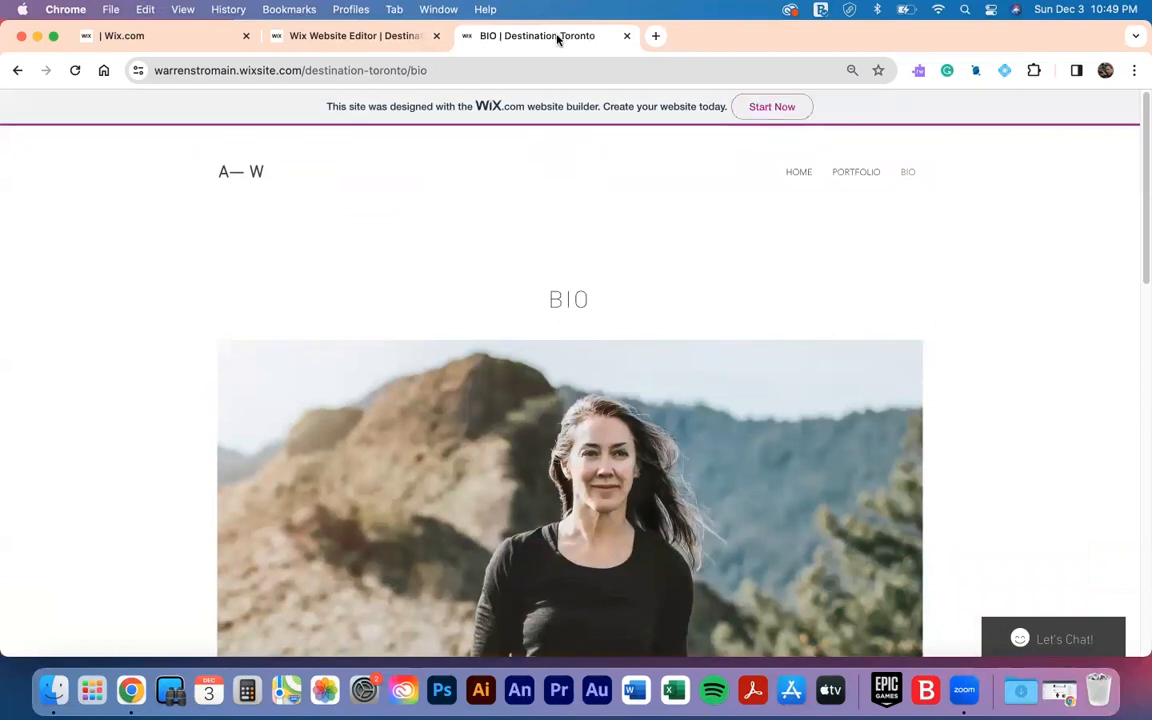
- Return to the published home page and highlight the live site's web address
{"action": "left_click", "coordinate": [502, 68]}
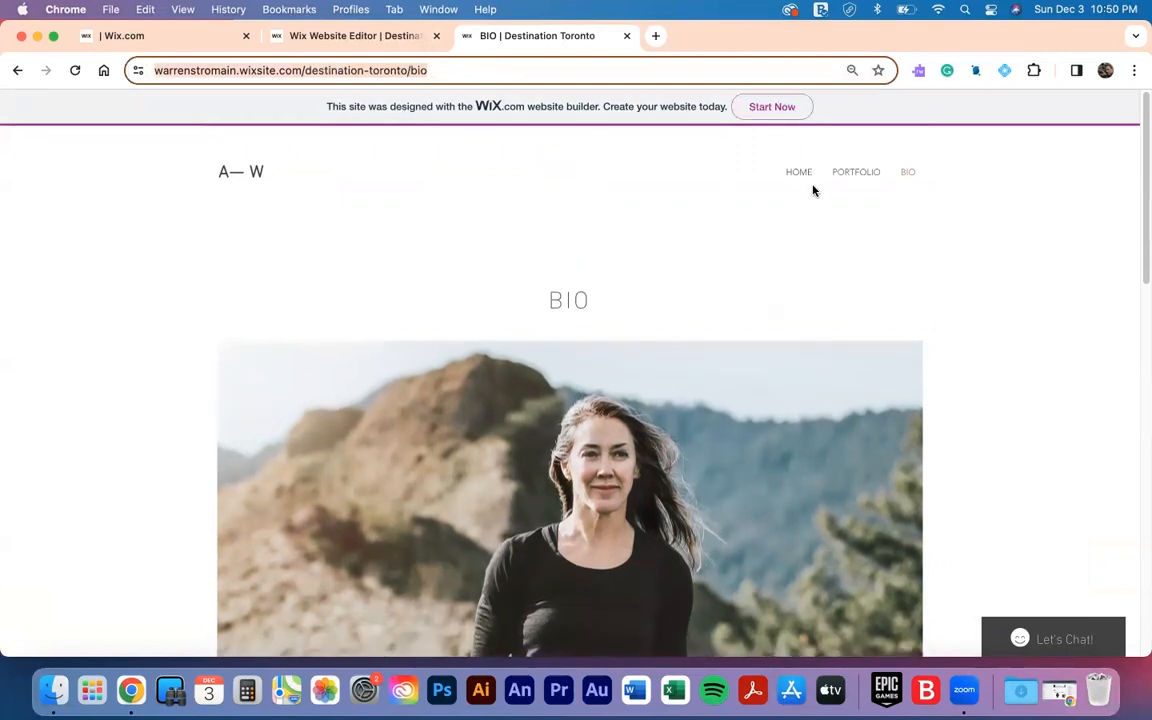
{"action": "left_click", "coordinate": [803, 176]}
{"action": "left_click", "coordinate": [407, 71]}
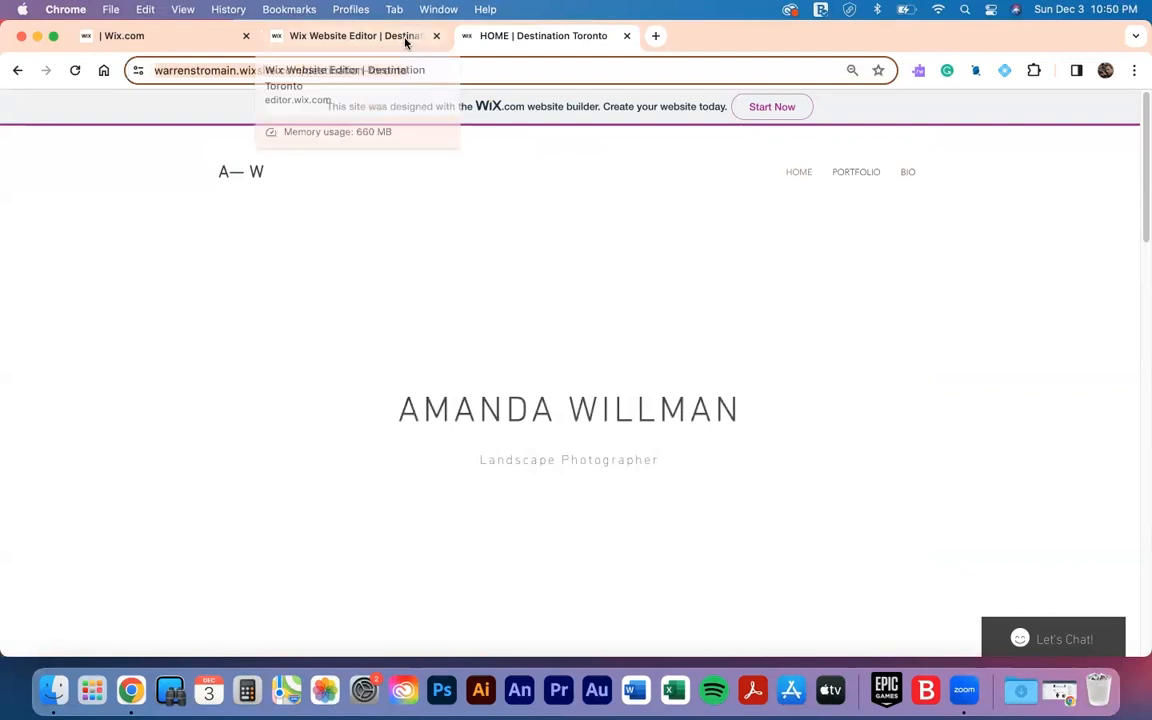
- Go back to the site editor, dismiss the publishing confirmation and the mobile editing offer, and close the published site
{"action": "left_click", "coordinate": [405, 40]}
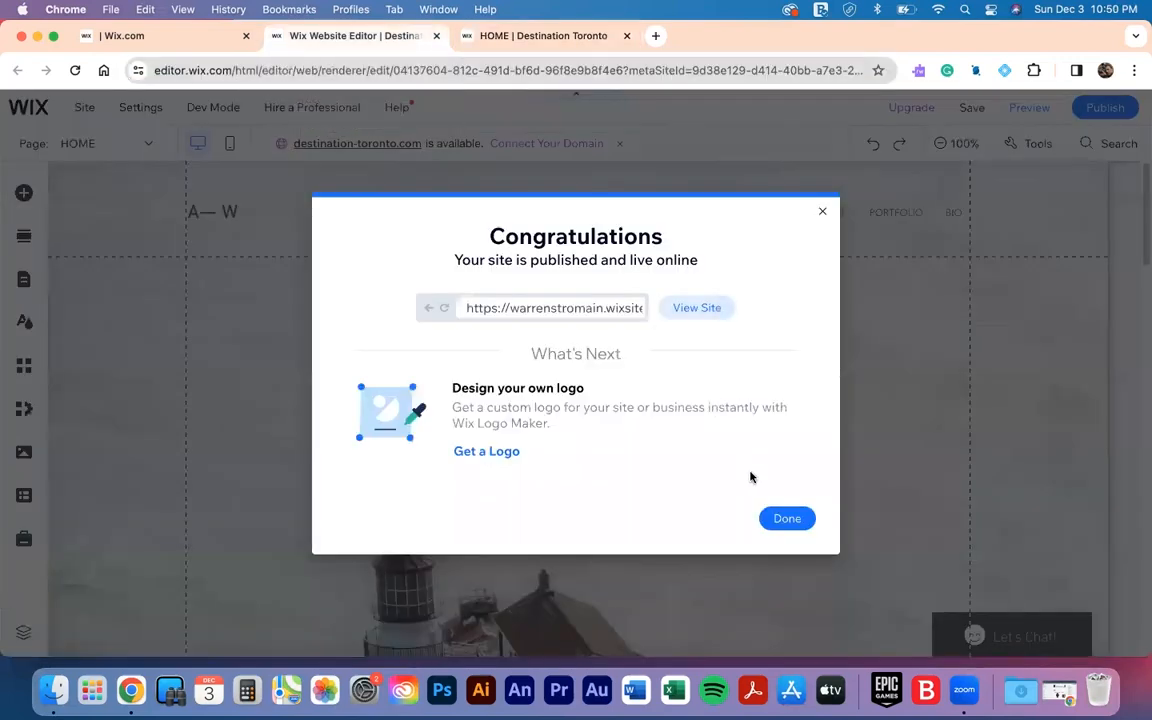
{"action": "left_click", "coordinate": [787, 518]}
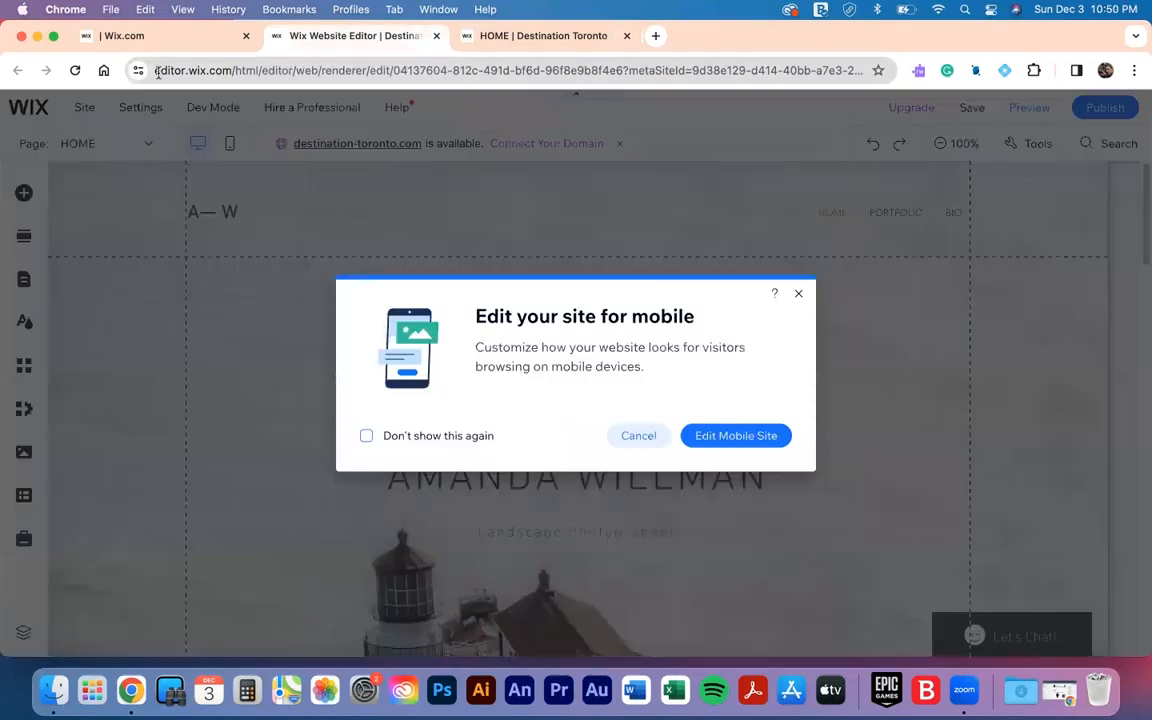
{"action": "left_click", "coordinate": [640, 436]}
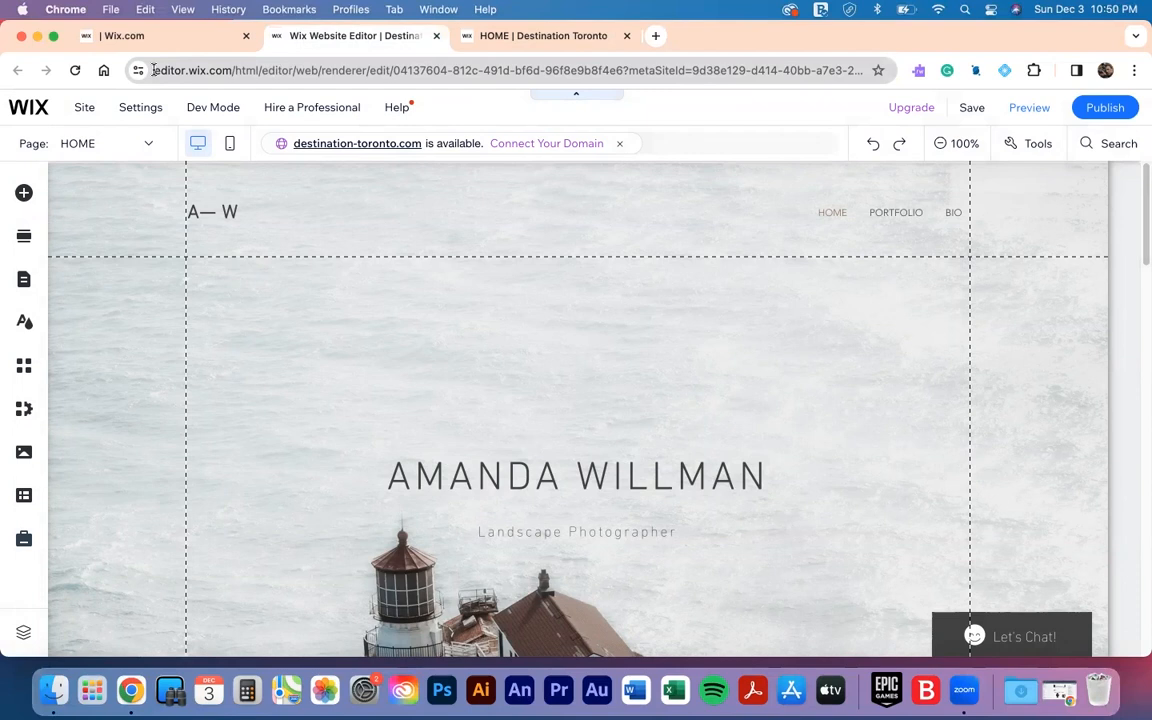
{"action": "left_click", "coordinate": [496, 44]}
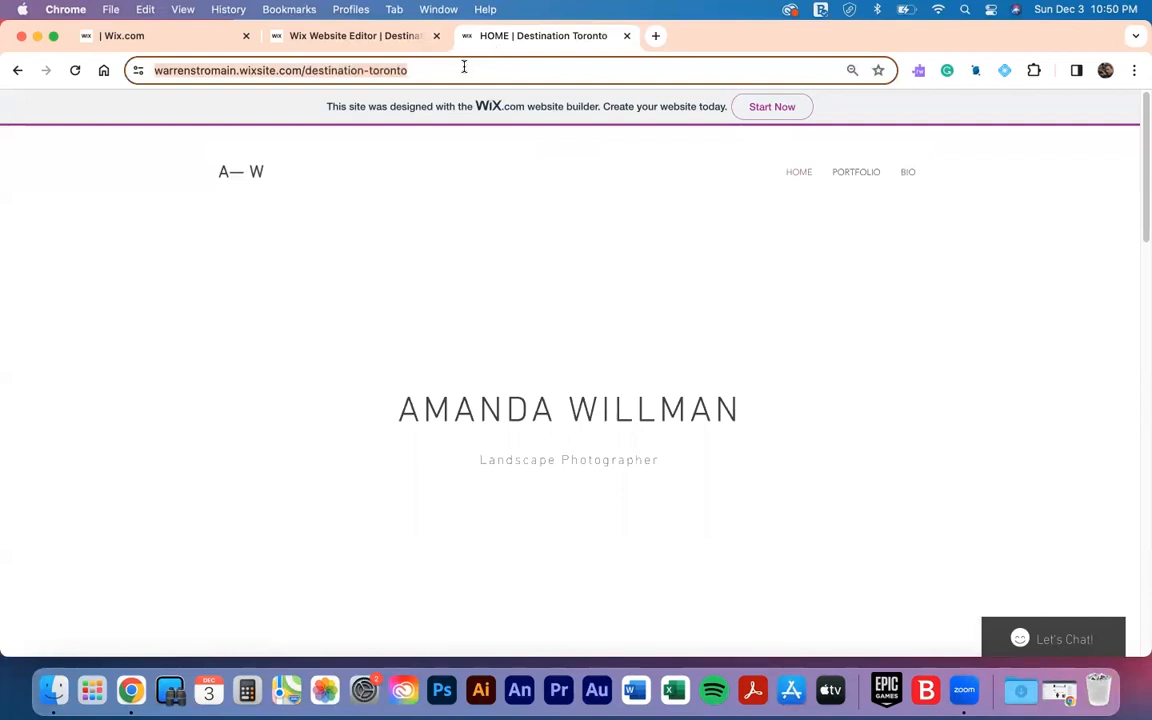
{"action": "left_click", "coordinate": [628, 36]}
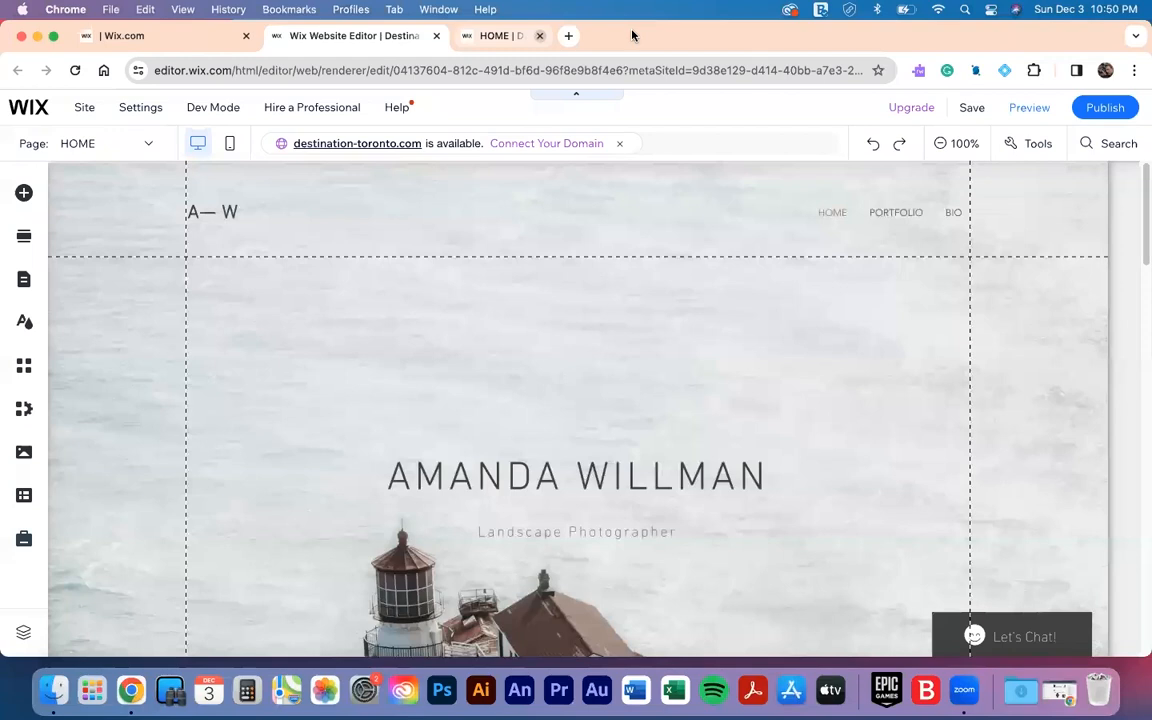
- Examine the home page in the editor at 50% and 100% zoom, from the Welcome section down to the Beach and Forests Wilderness pictures
{"action": "left_click", "coordinate": [940, 143]}
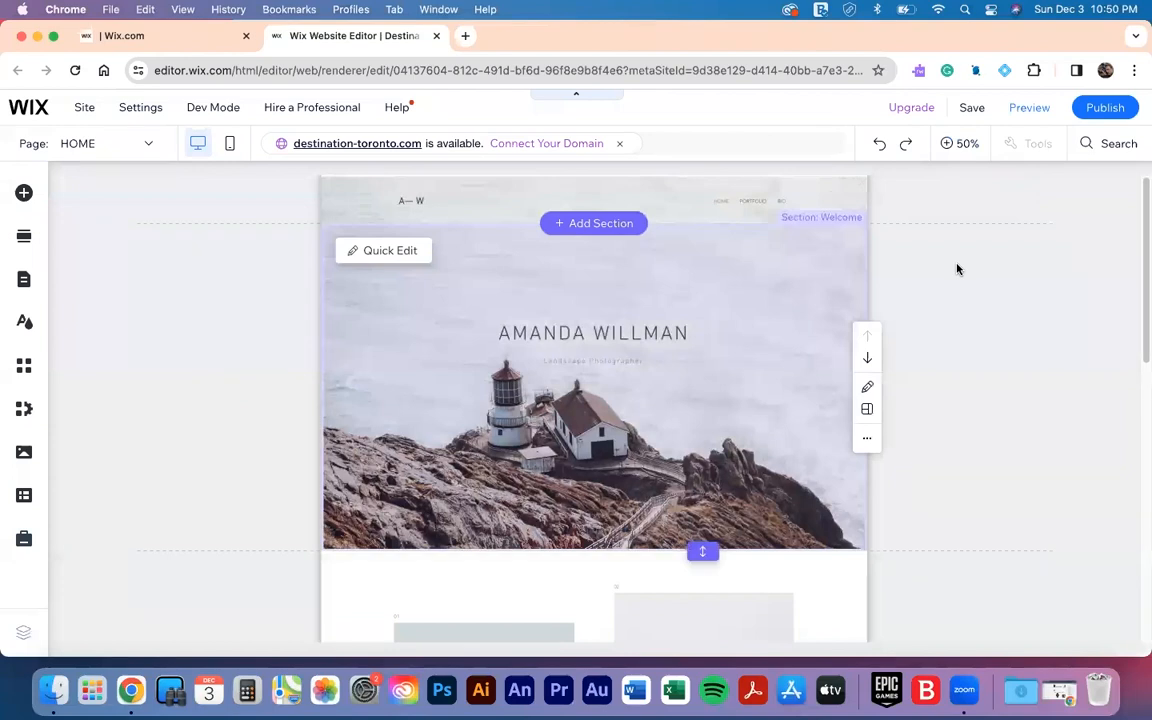
{"action": "left_click", "coordinate": [964, 145]}
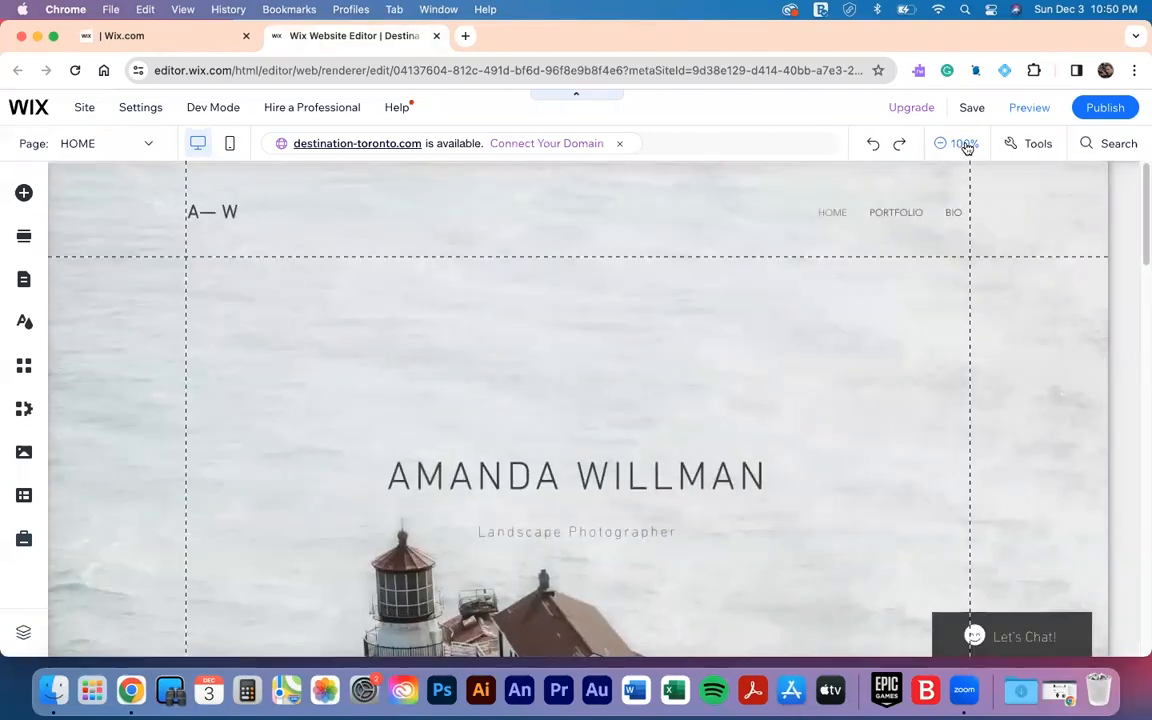
{"action": "scroll", "coordinate": [918, 285], "scroll_direction": "down", "scroll_amount": 1}
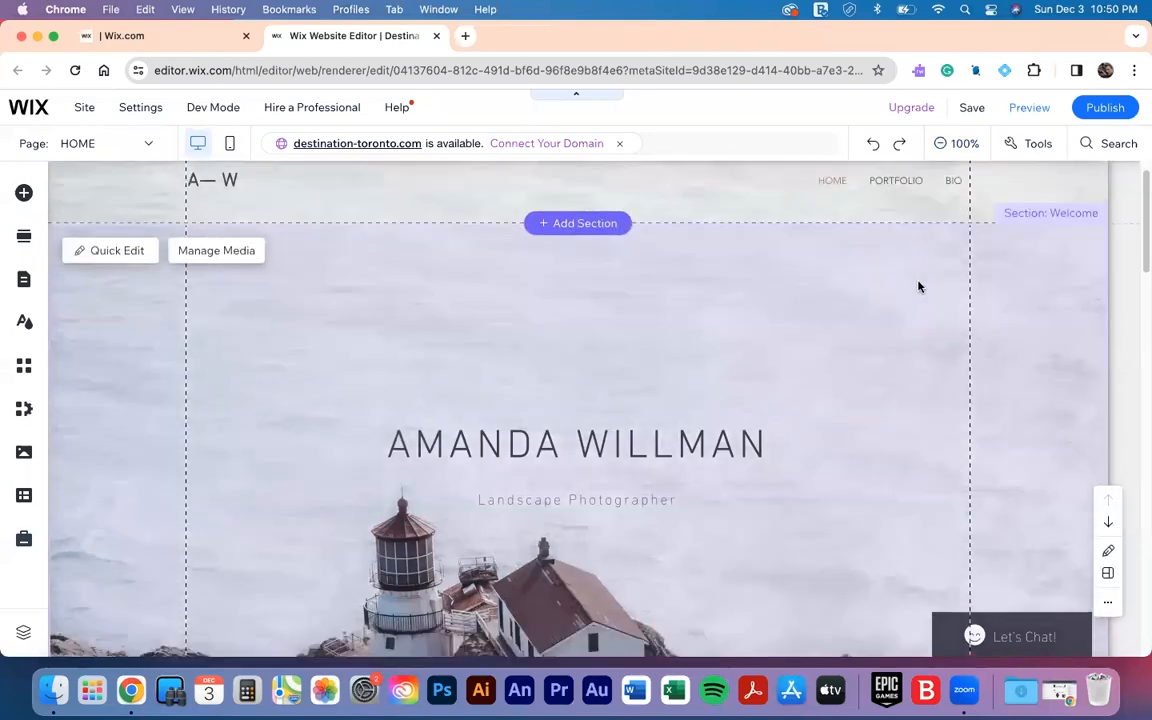
{"action": "scroll", "coordinate": [918, 287], "scroll_direction": "down", "scroll_amount": 5}
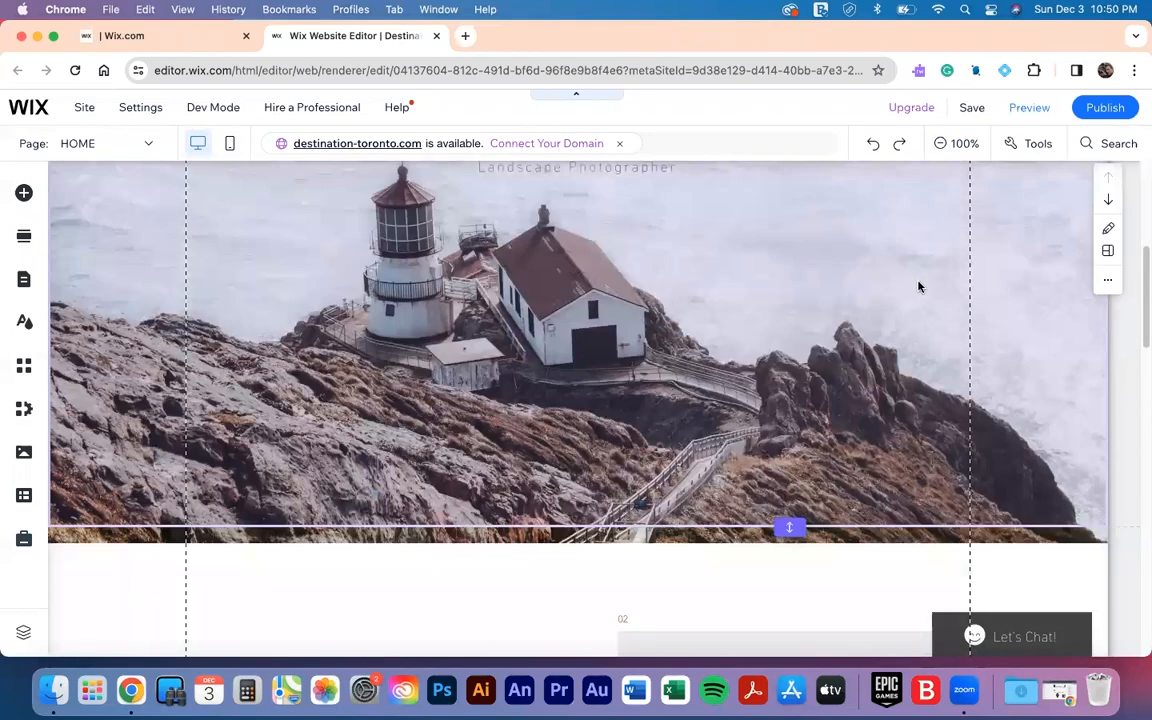
{"action": "scroll", "coordinate": [918, 287], "scroll_direction": "down", "scroll_amount": 3}
{"action": "scroll", "coordinate": [918, 287], "scroll_direction": "down", "scroll_amount": 5}
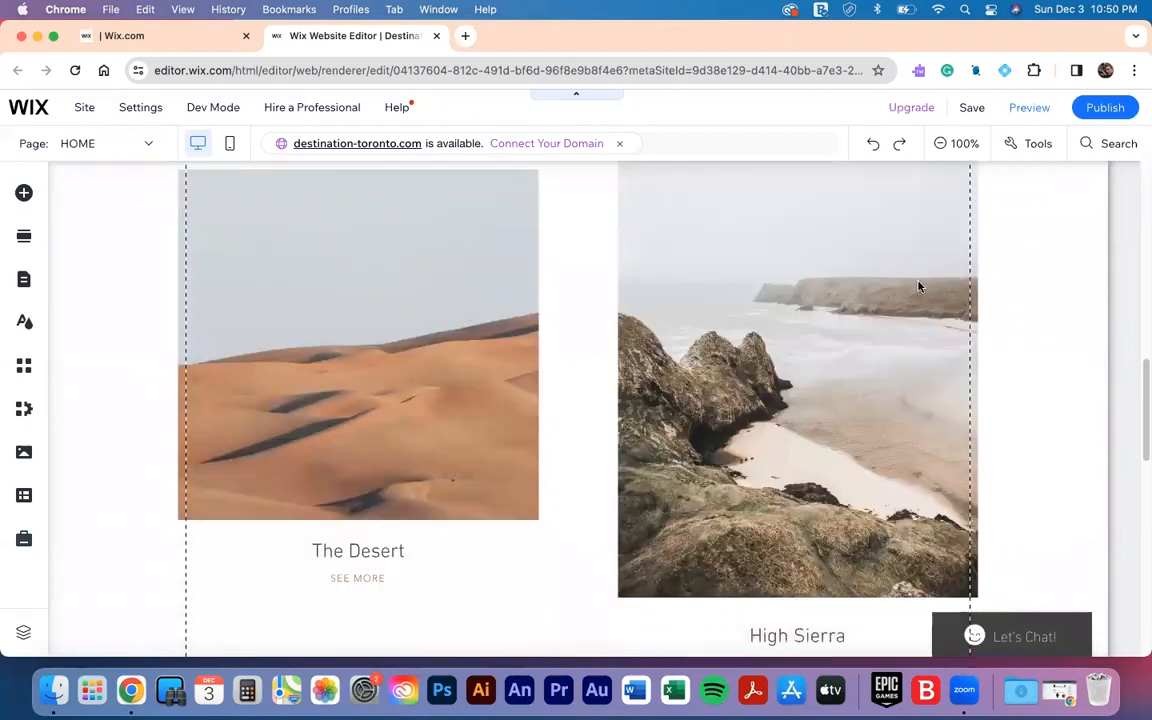
{"action": "scroll", "coordinate": [918, 287], "scroll_direction": "down", "scroll_amount": 8}
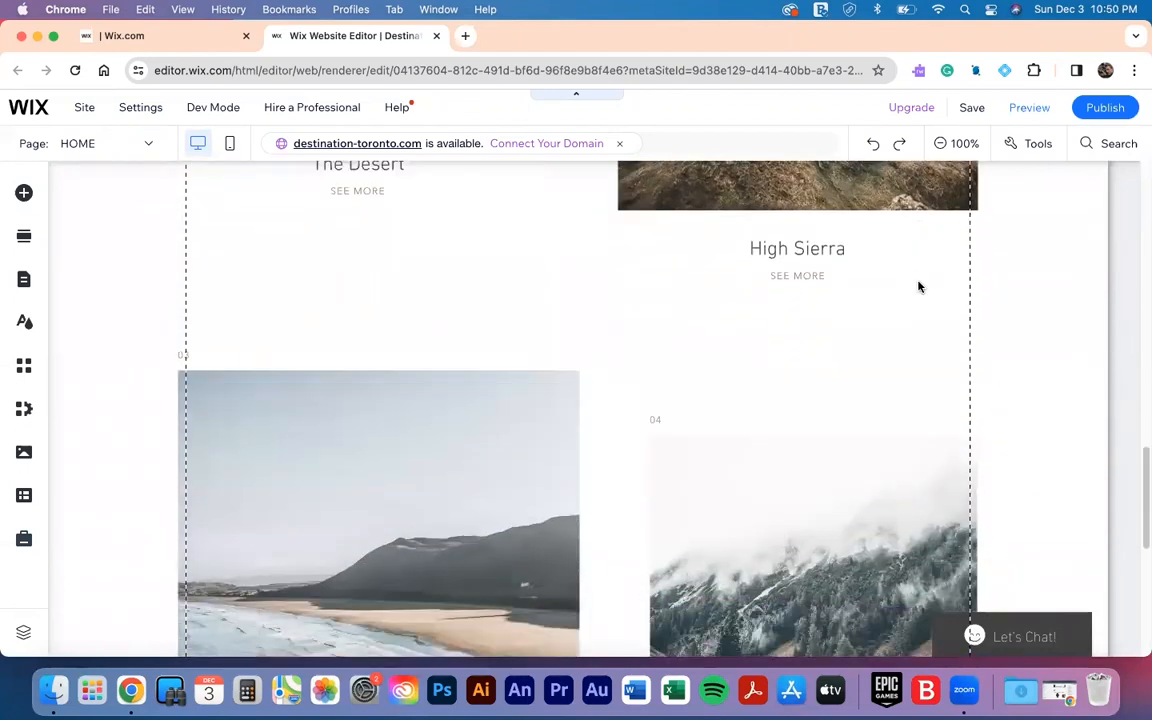
{"action": "scroll", "coordinate": [918, 287], "scroll_direction": "down", "scroll_amount": 6}
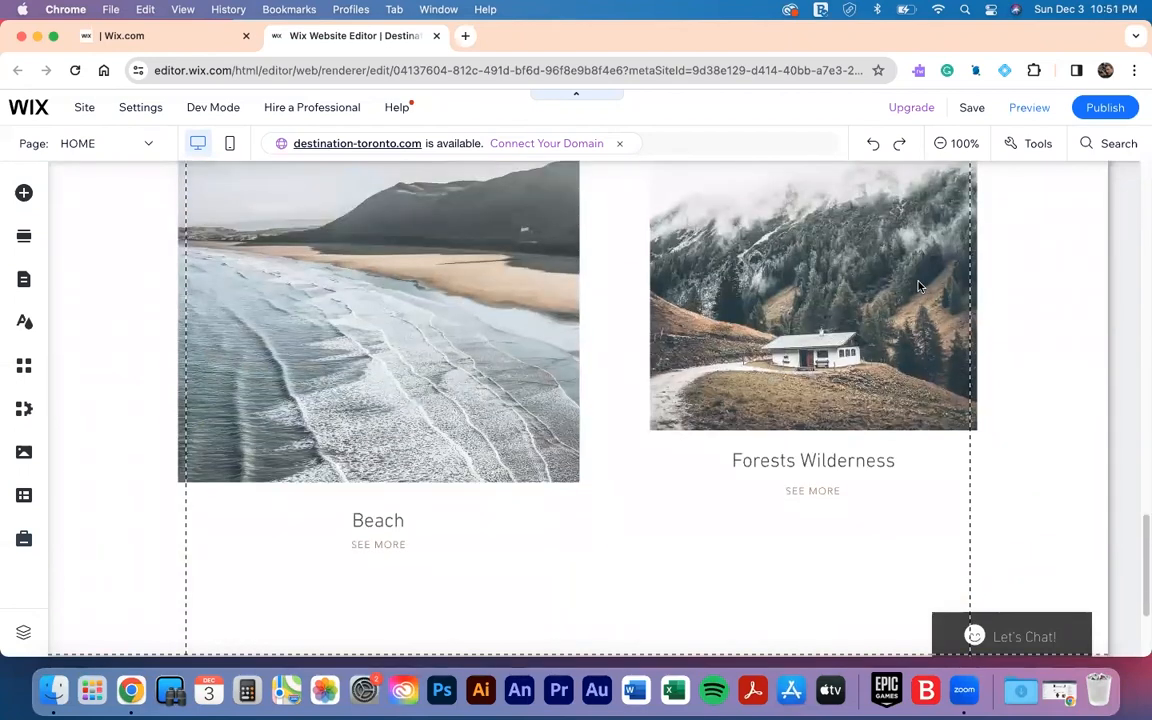
{"action": "scroll", "coordinate": [918, 287], "scroll_direction": "up", "scroll_amount": 15}
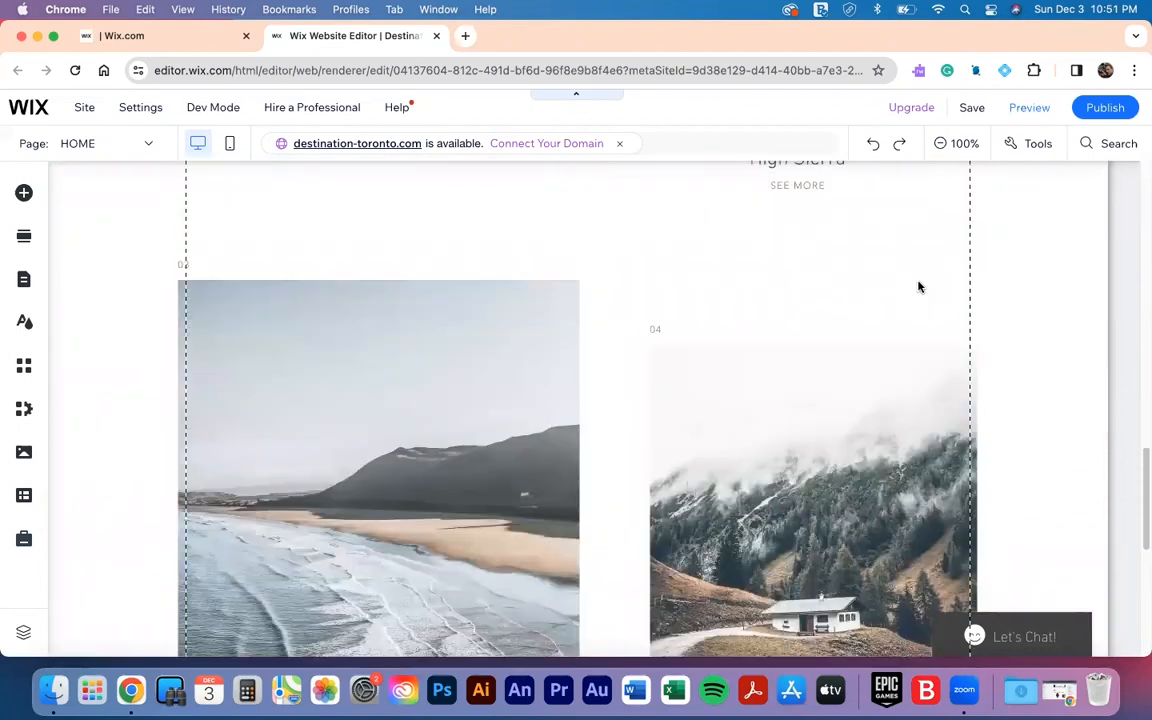
{"action": "scroll", "coordinate": [918, 287], "scroll_direction": "up", "scroll_amount": 4}
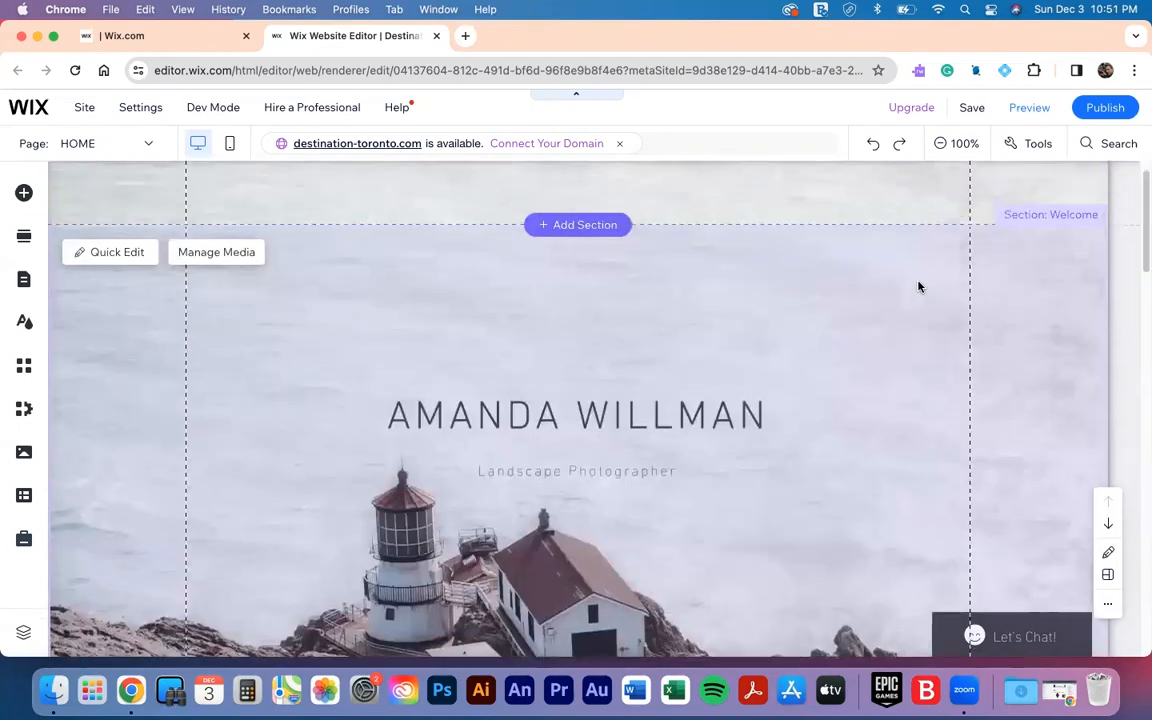
{"action": "scroll", "coordinate": [918, 287], "scroll_direction": "up", "scroll_amount": 1}
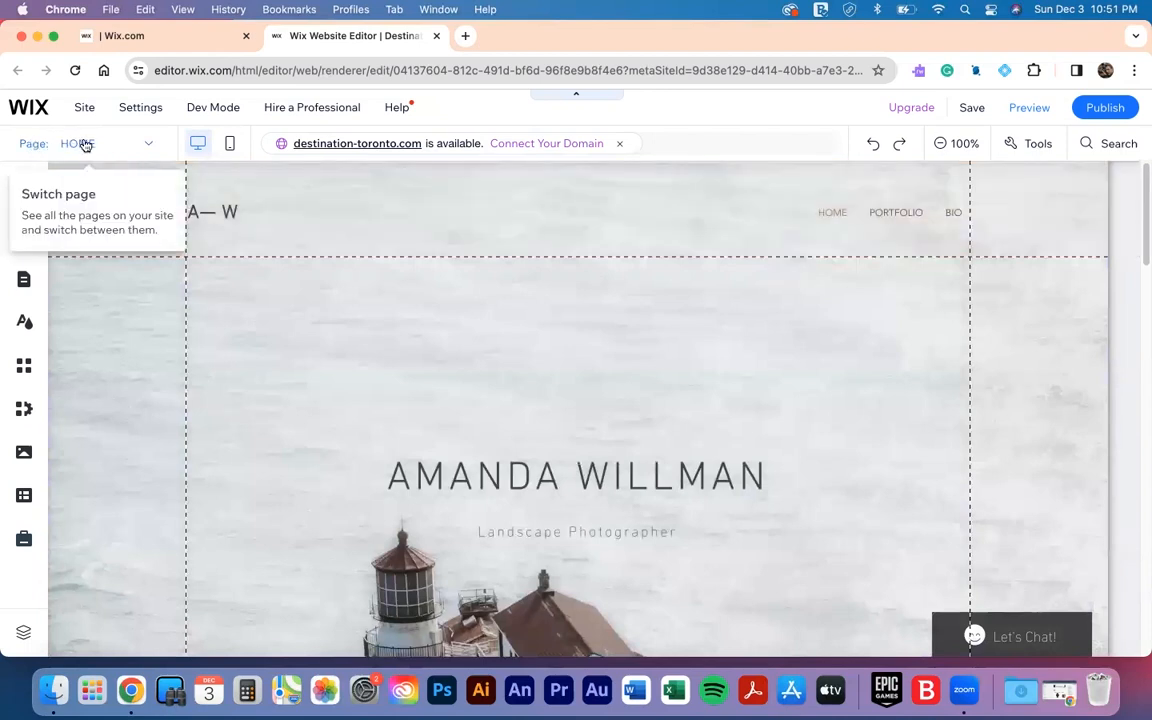
- View the site's page list in the page switcher and in Site Pages and Menu, then close it
{"action": "left_click", "coordinate": [150, 144]}
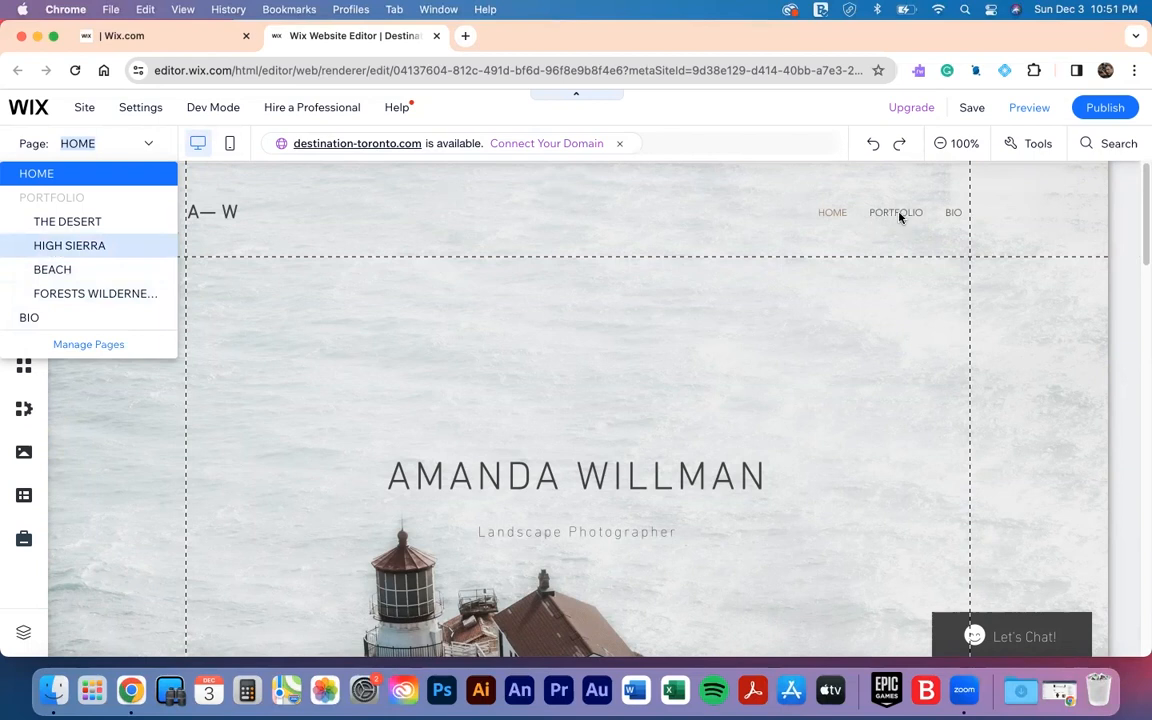
{"action": "left_click", "coordinate": [610, 127]}
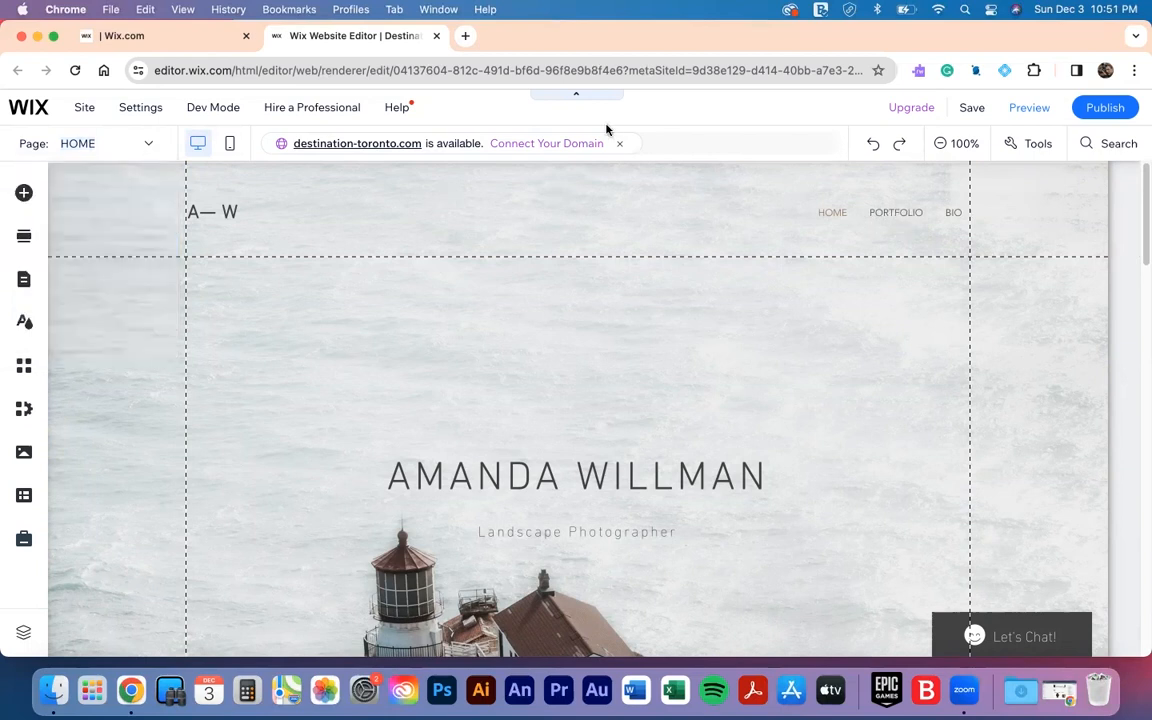
{"action": "left_click", "coordinate": [26, 282]}
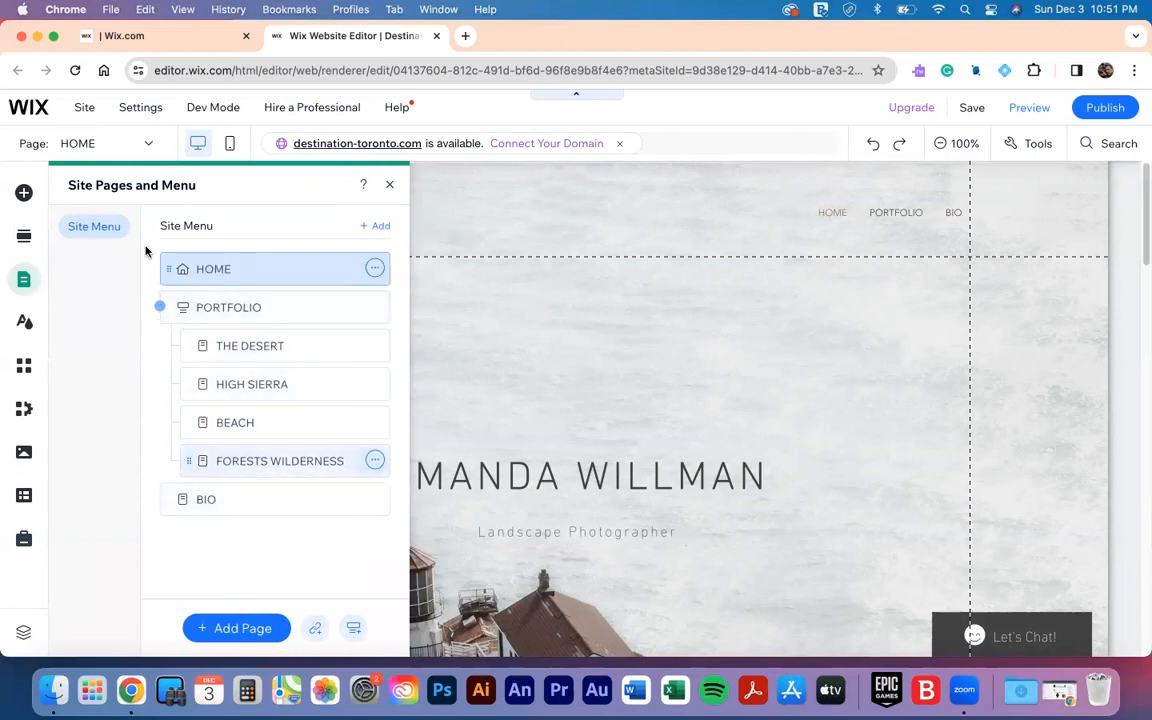
{"action": "left_click", "coordinate": [390, 184]}
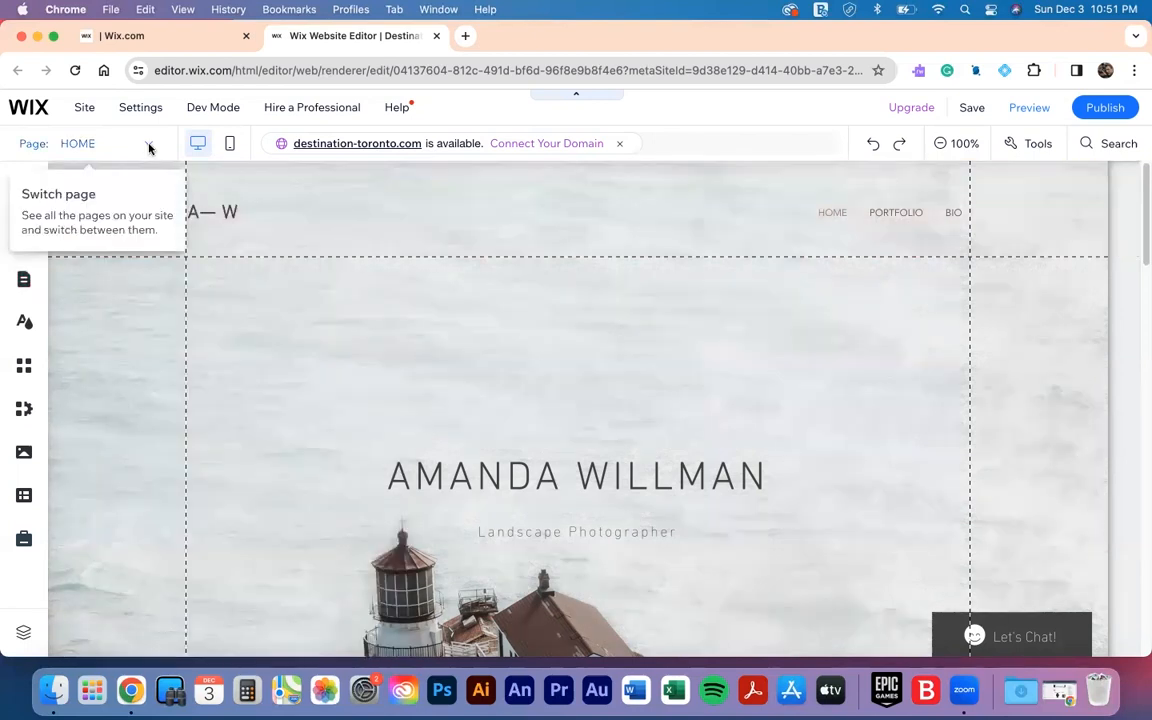
- View The Desert and Bio pages in the editor, then return to the Home page
{"action": "left_click", "coordinate": [149, 147]}
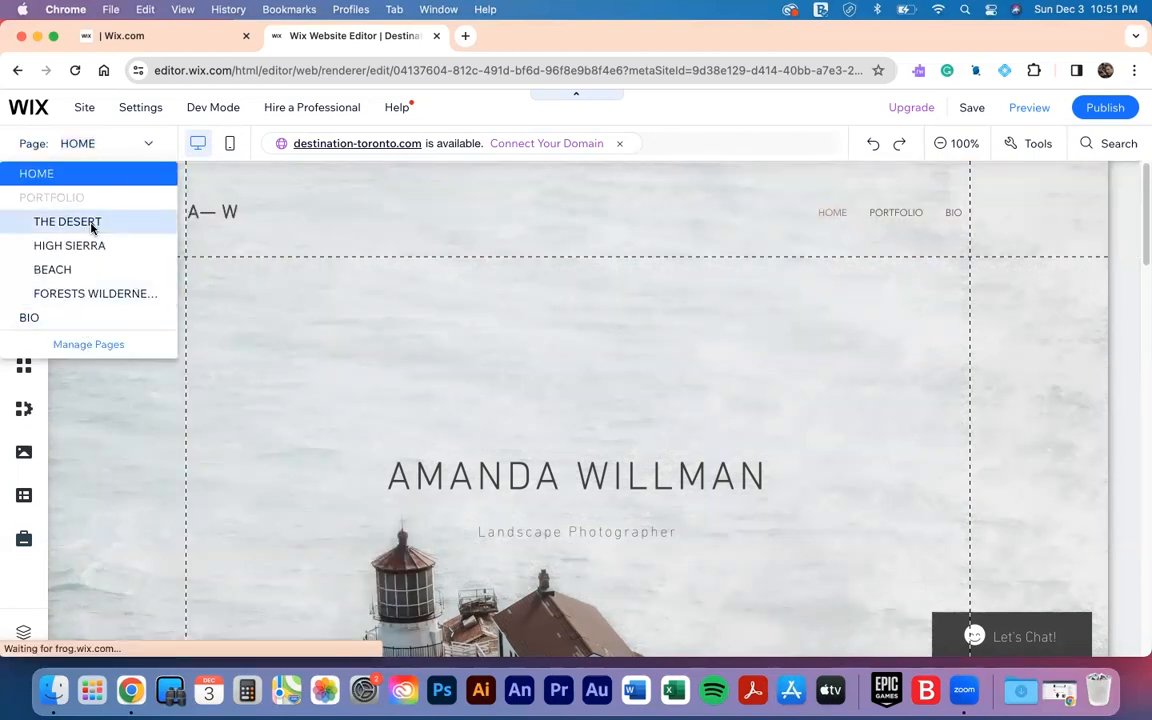
{"action": "left_click", "coordinate": [91, 224]}
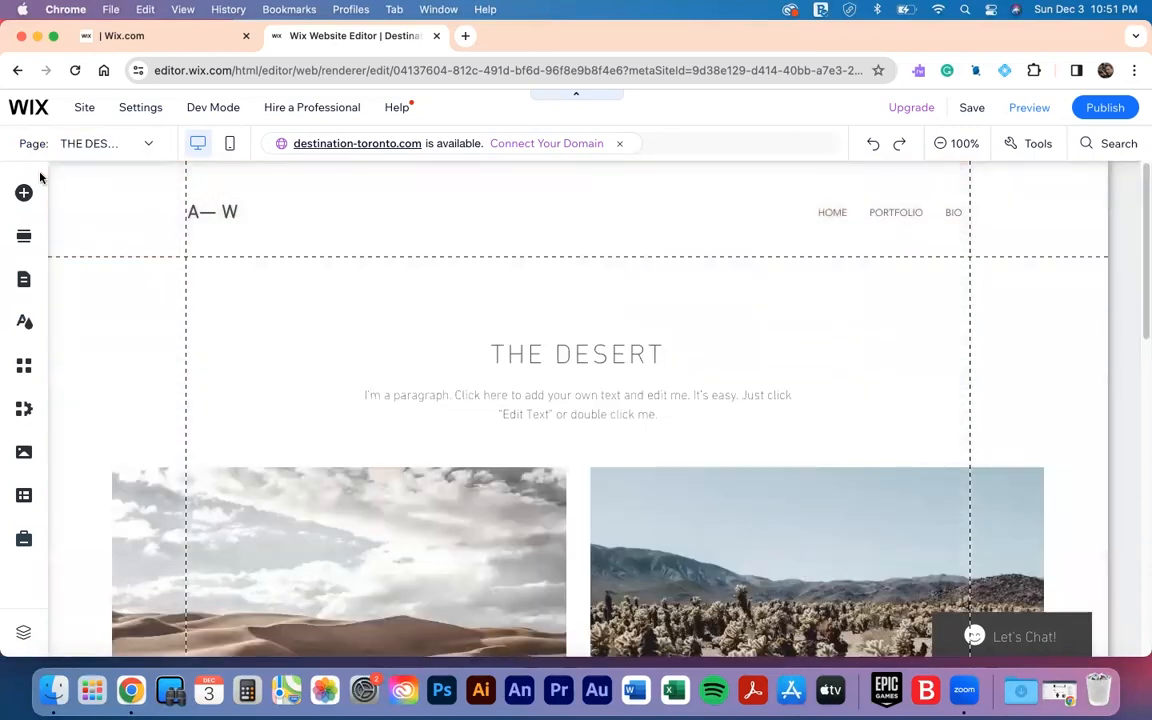
{"action": "left_click", "coordinate": [133, 146]}
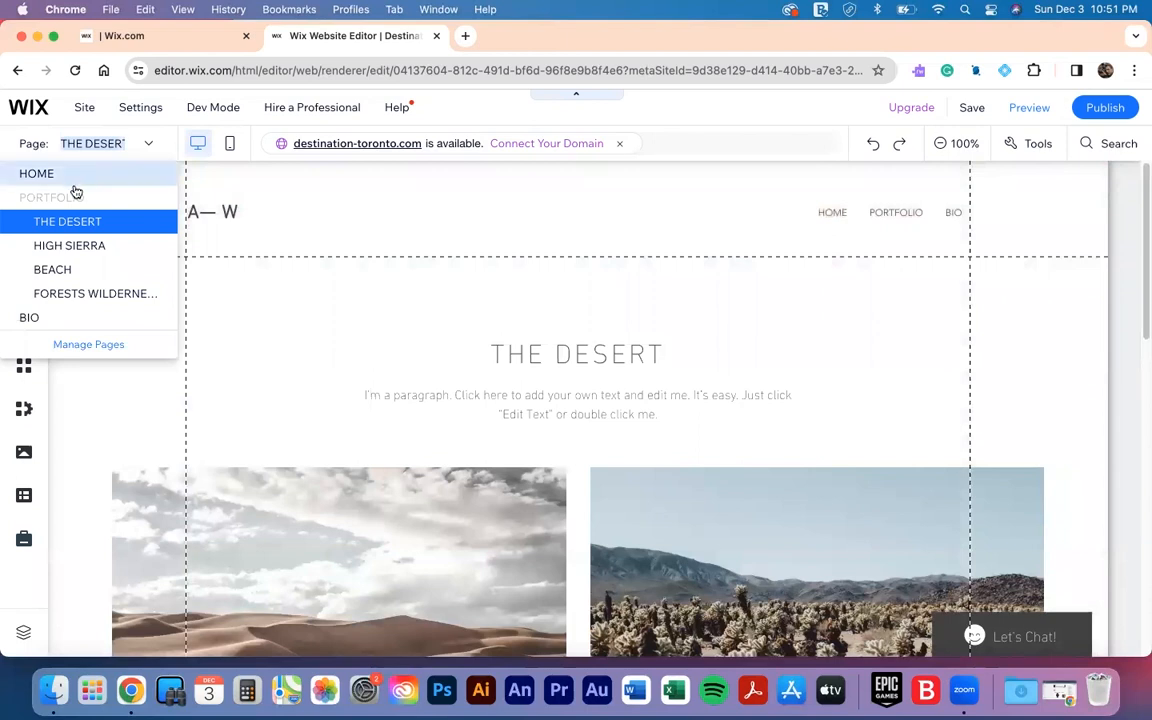
{"action": "left_click", "coordinate": [51, 316]}
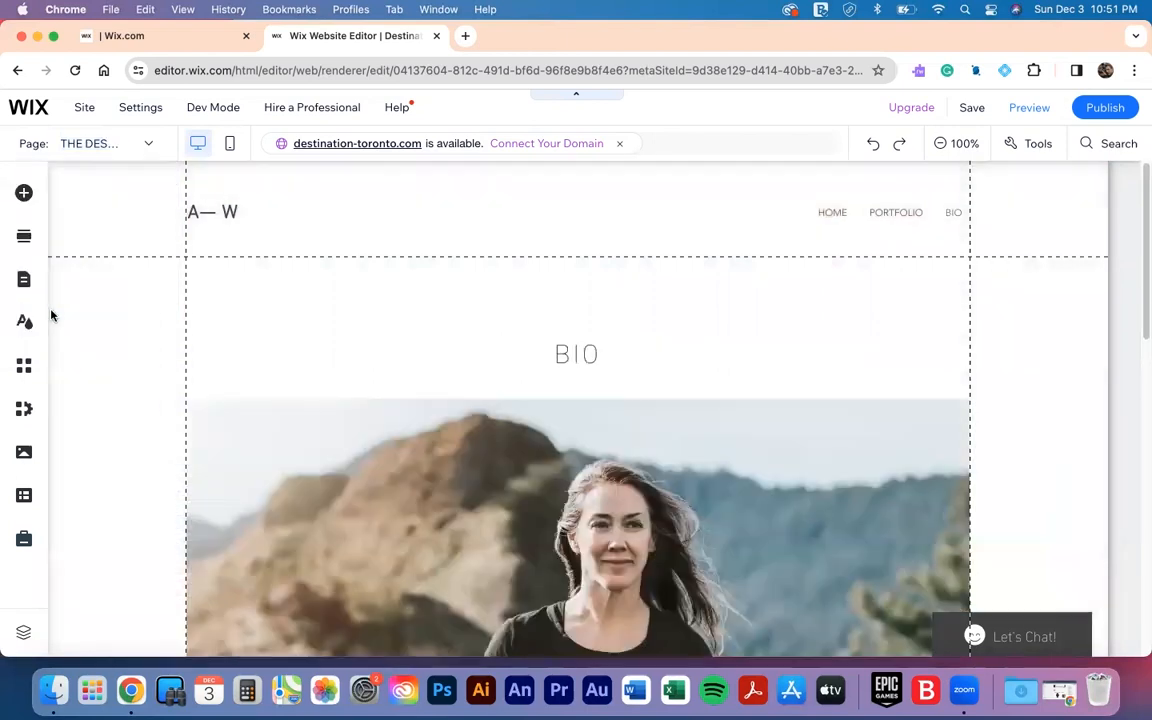
{"action": "scroll", "coordinate": [440, 329], "scroll_direction": "down", "scroll_amount": 3}
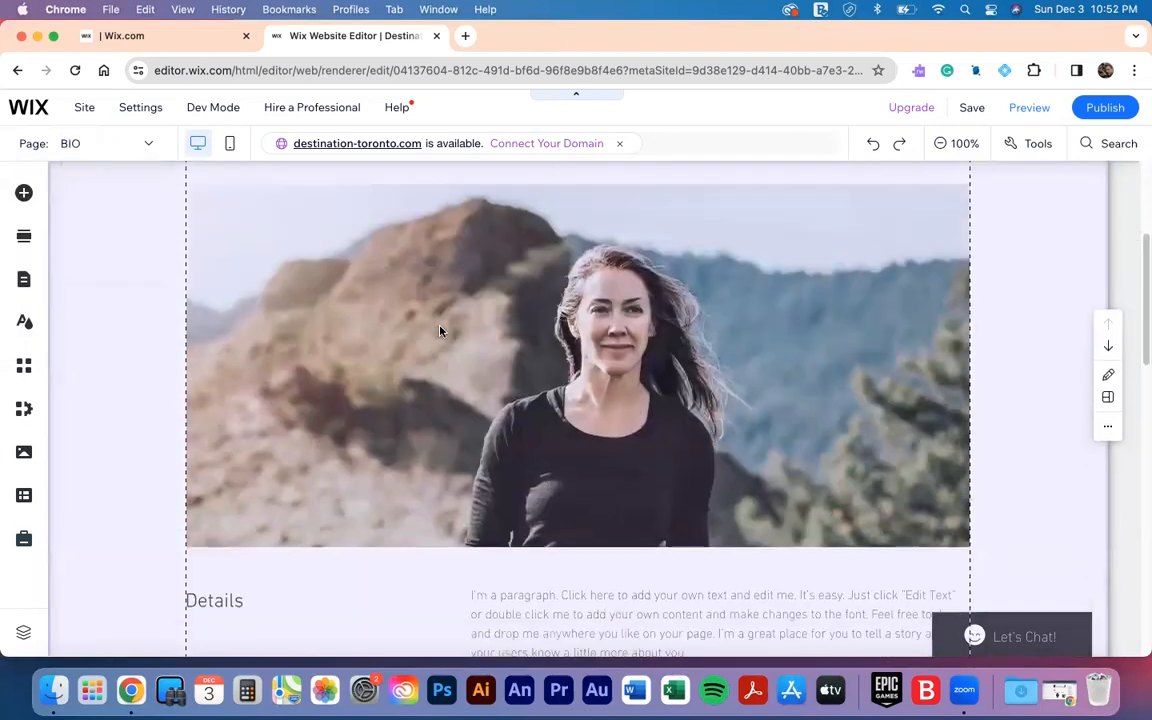
{"action": "scroll", "coordinate": [440, 329], "scroll_direction": "up", "scroll_amount": 3}
{"action": "left_click", "coordinate": [140, 142]}
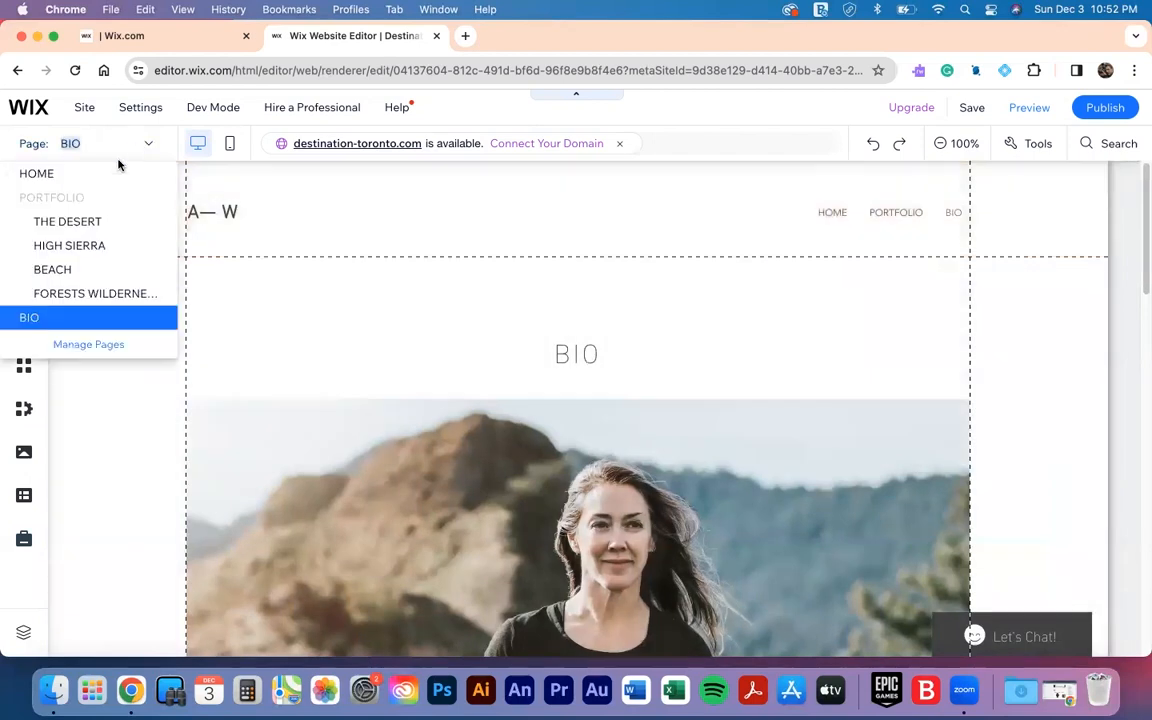
{"action": "left_click", "coordinate": [85, 180]}
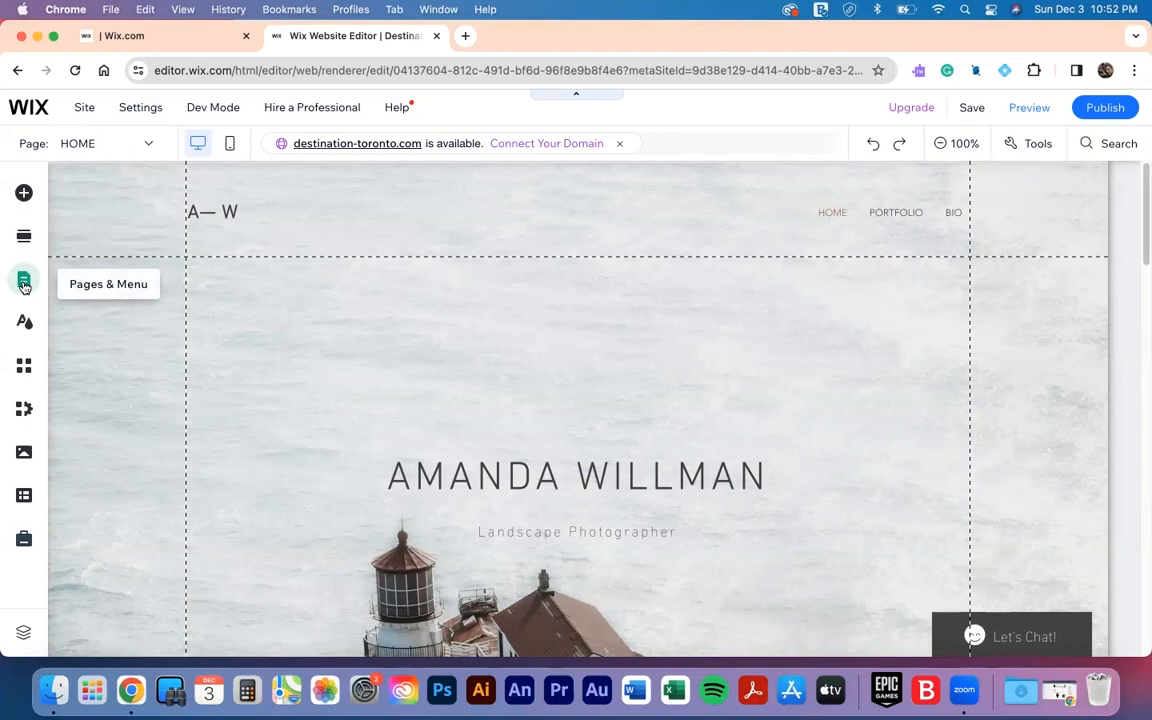
- View the page options for The Desert in Site Pages and Menu, and dismiss them
{"action": "left_click", "coordinate": [24, 281]}
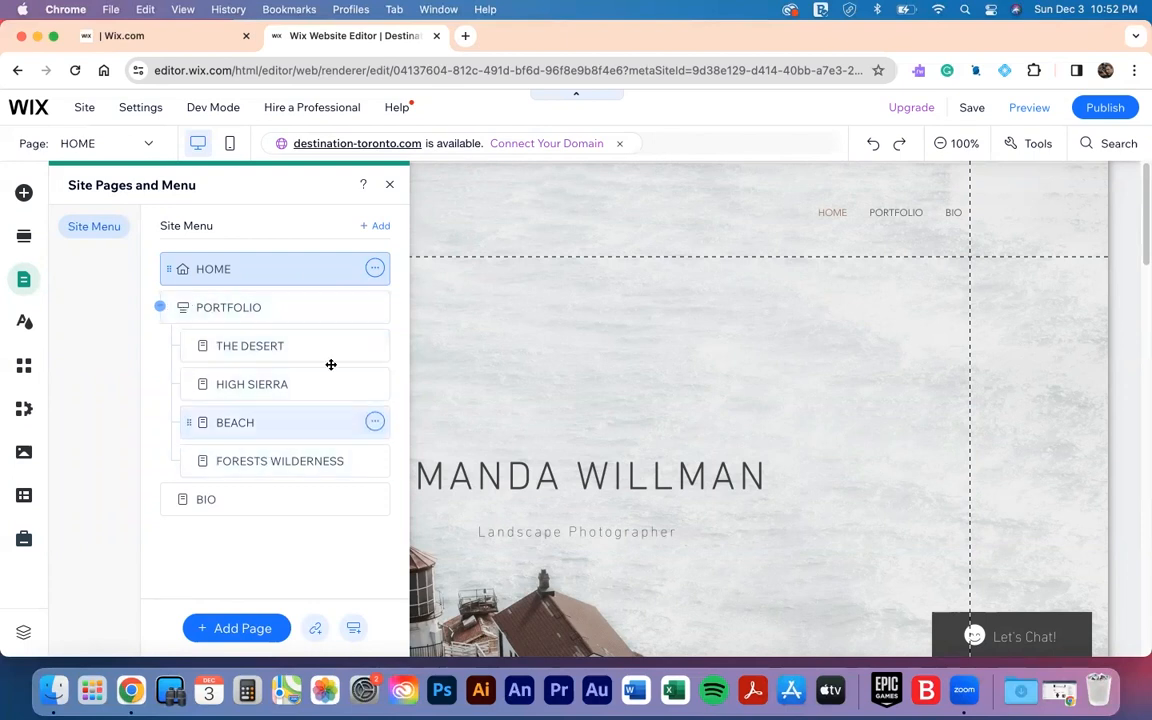
{"action": "left_click_drag", "start_coordinate": [227, 345], "coordinate": [259, 329]}
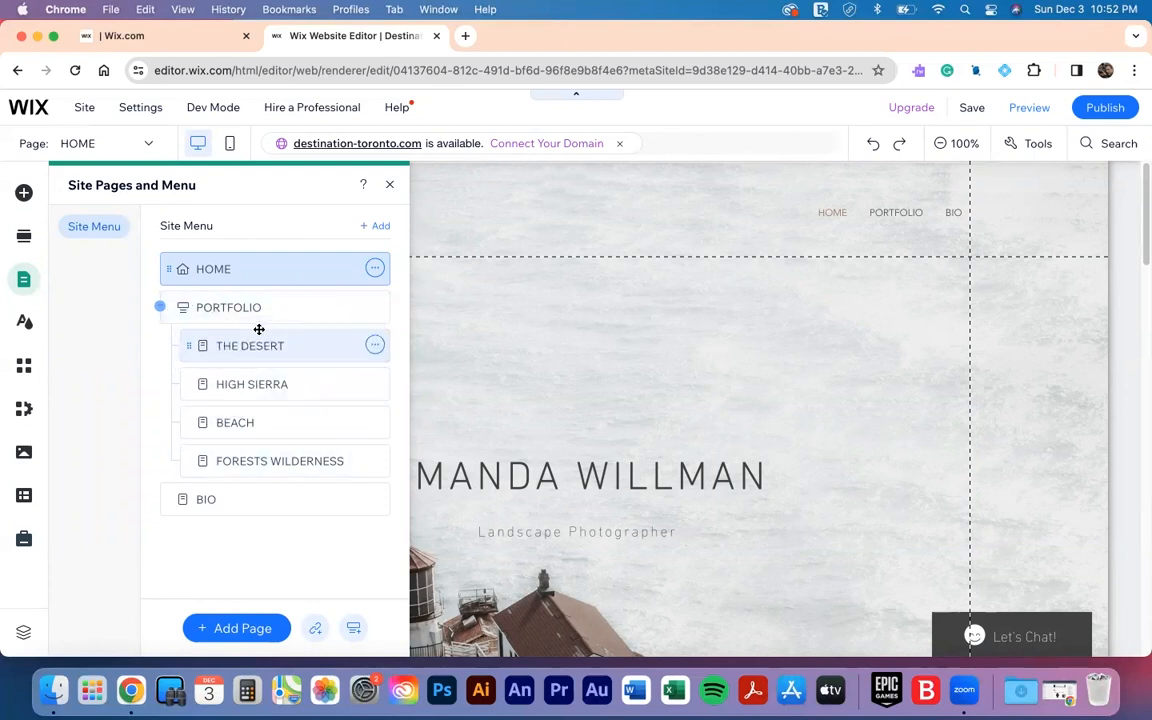
{"action": "left_click", "coordinate": [374, 344]}
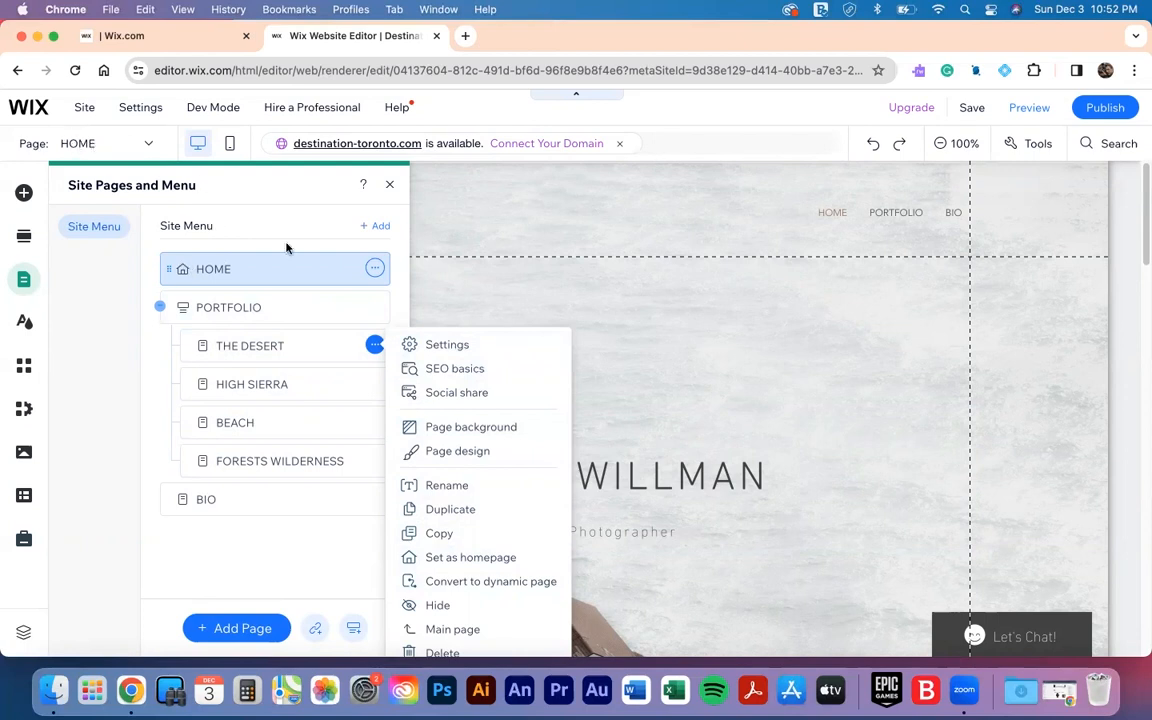
{"action": "left_click", "coordinate": [277, 268]}
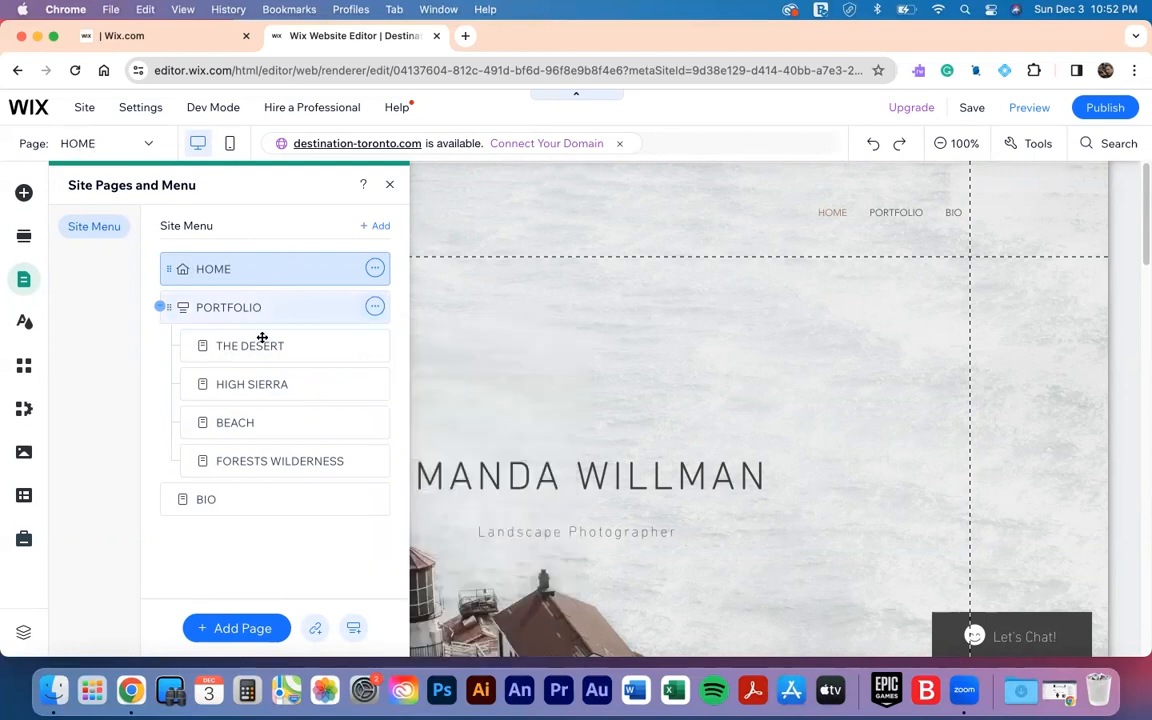
{"action": "left_click", "coordinate": [375, 346]}
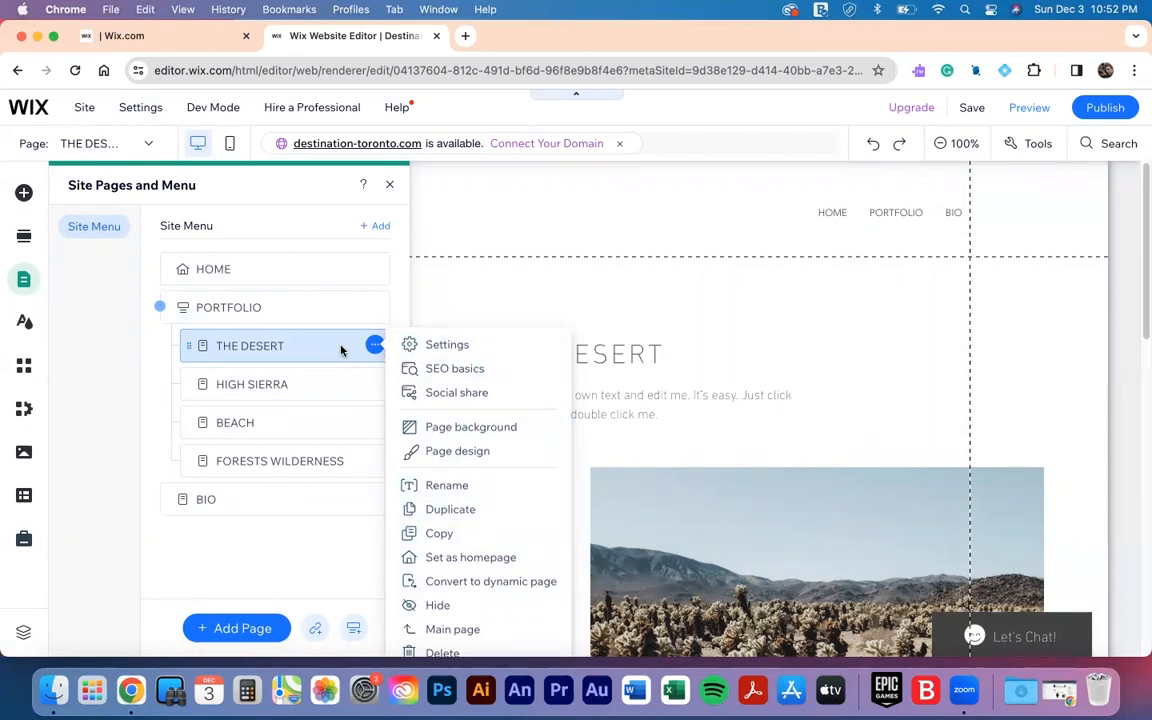
{"action": "left_click", "coordinate": [262, 556]}
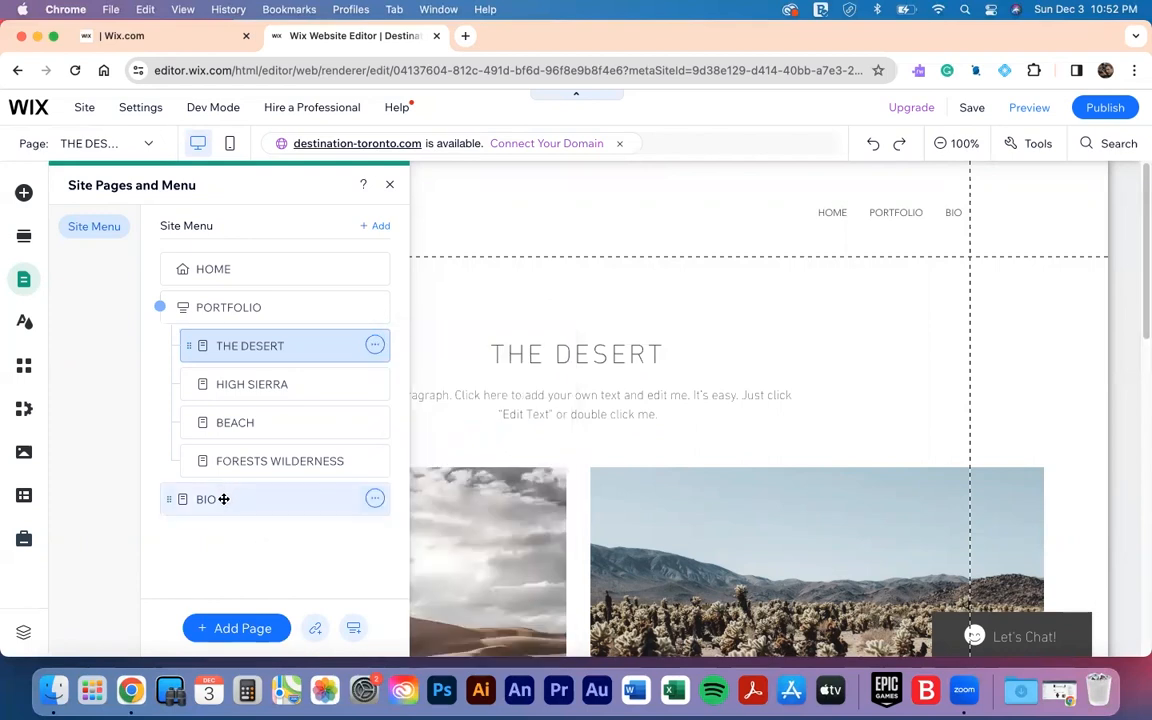
- Open the Bio page and examine its heading, portrait, Details, Exhibitions and Awards content
{"action": "left_click", "coordinate": [223, 499]}
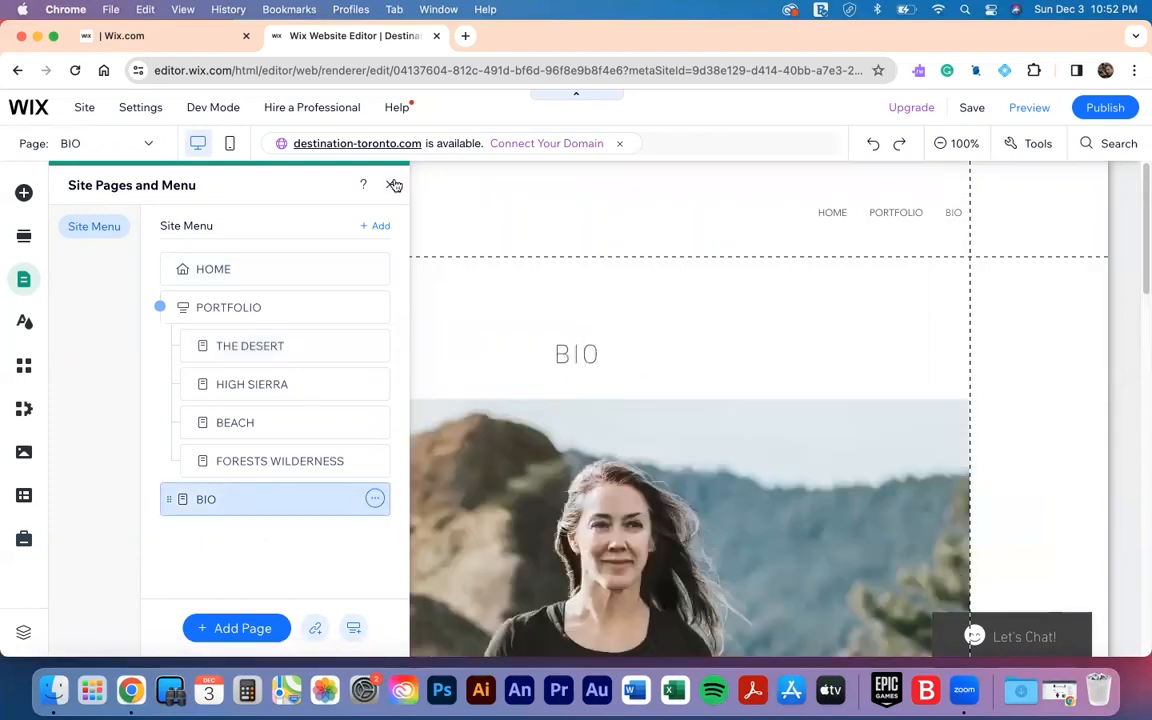
{"action": "left_click", "coordinate": [391, 185]}
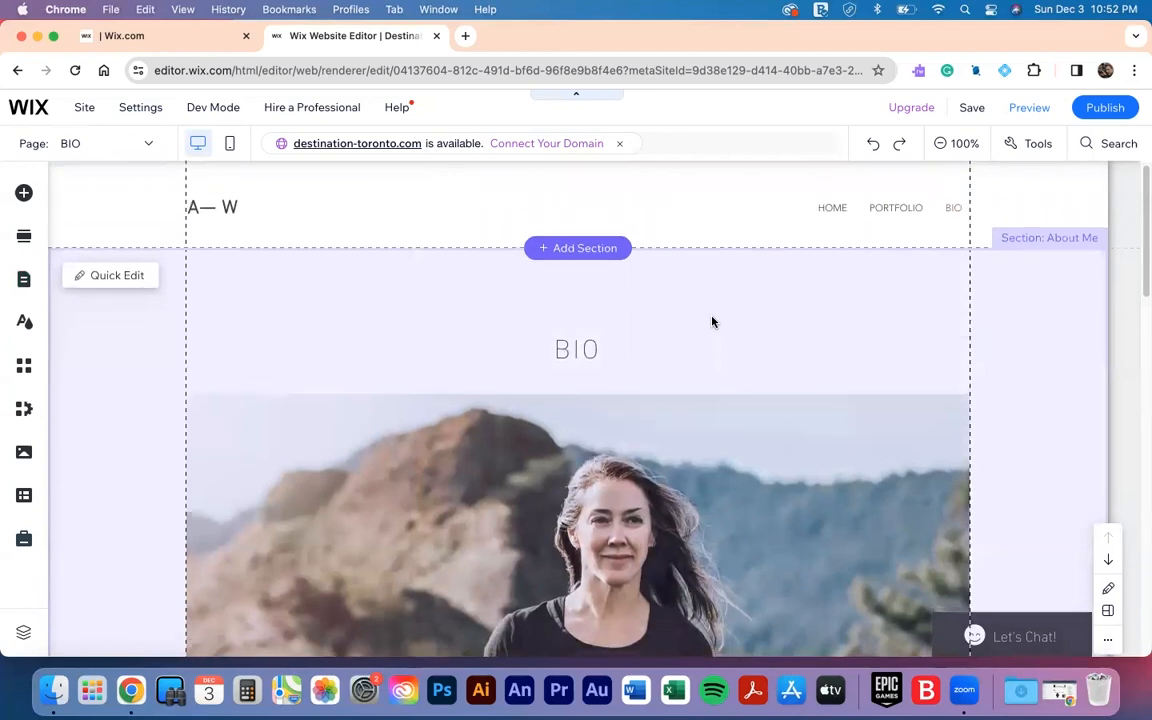
{"action": "scroll", "coordinate": [712, 321], "scroll_direction": "down", "scroll_amount": 3}
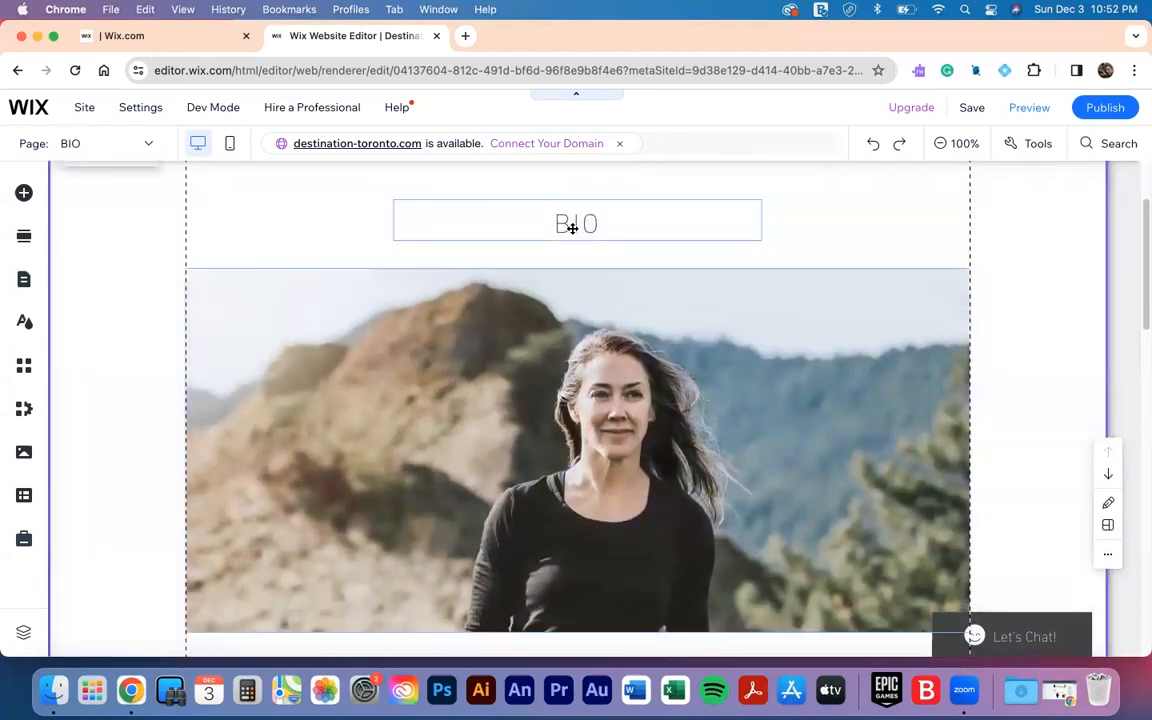
{"action": "left_click", "coordinate": [572, 228]}
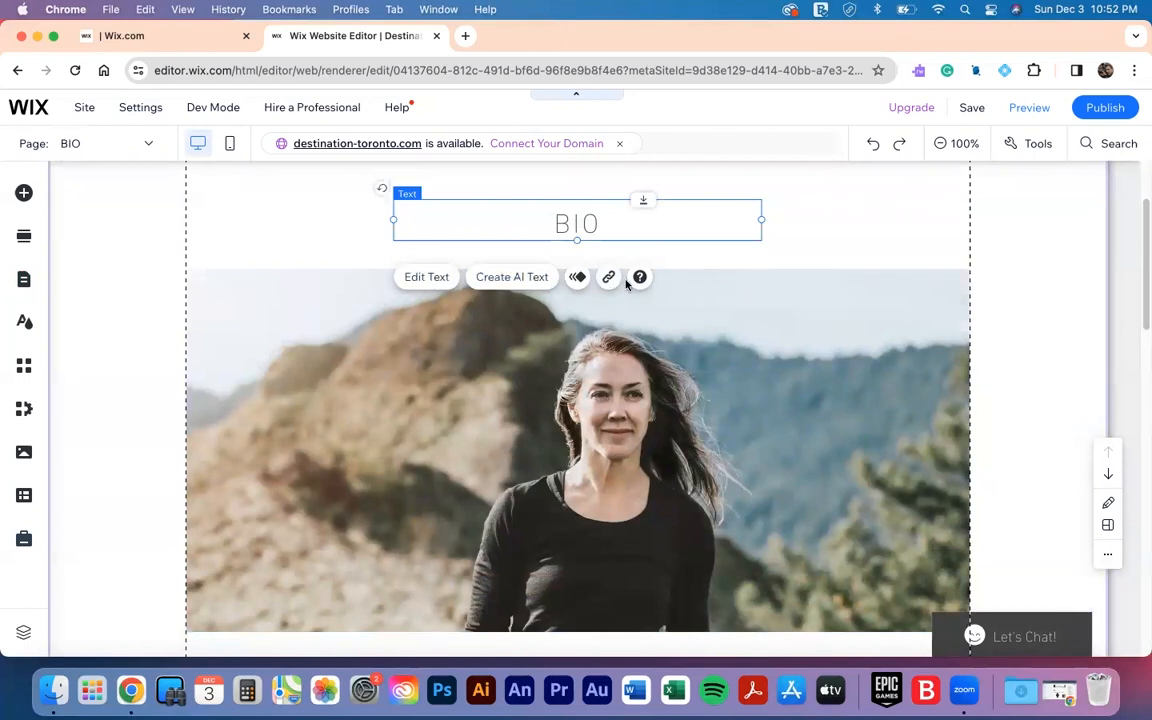
{"action": "left_click", "coordinate": [644, 353]}
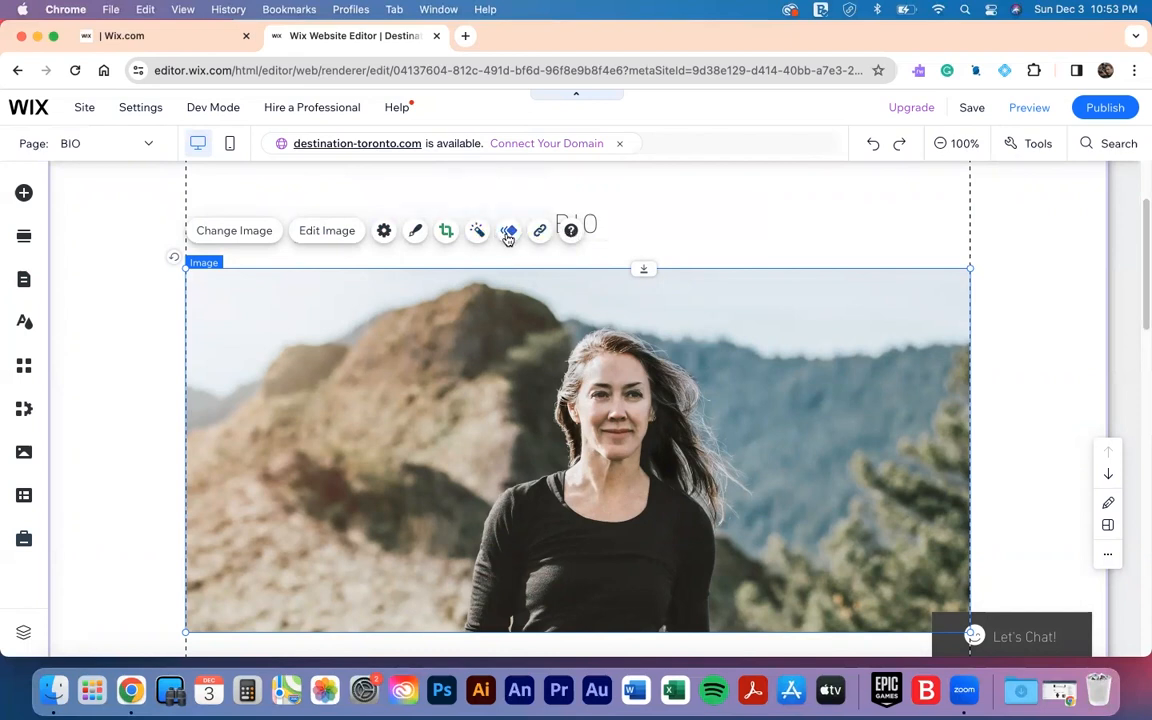
{"action": "scroll", "coordinate": [590, 276], "scroll_direction": "down", "scroll_amount": 1}
{"action": "scroll", "coordinate": [590, 276], "scroll_direction": "down", "scroll_amount": 8}
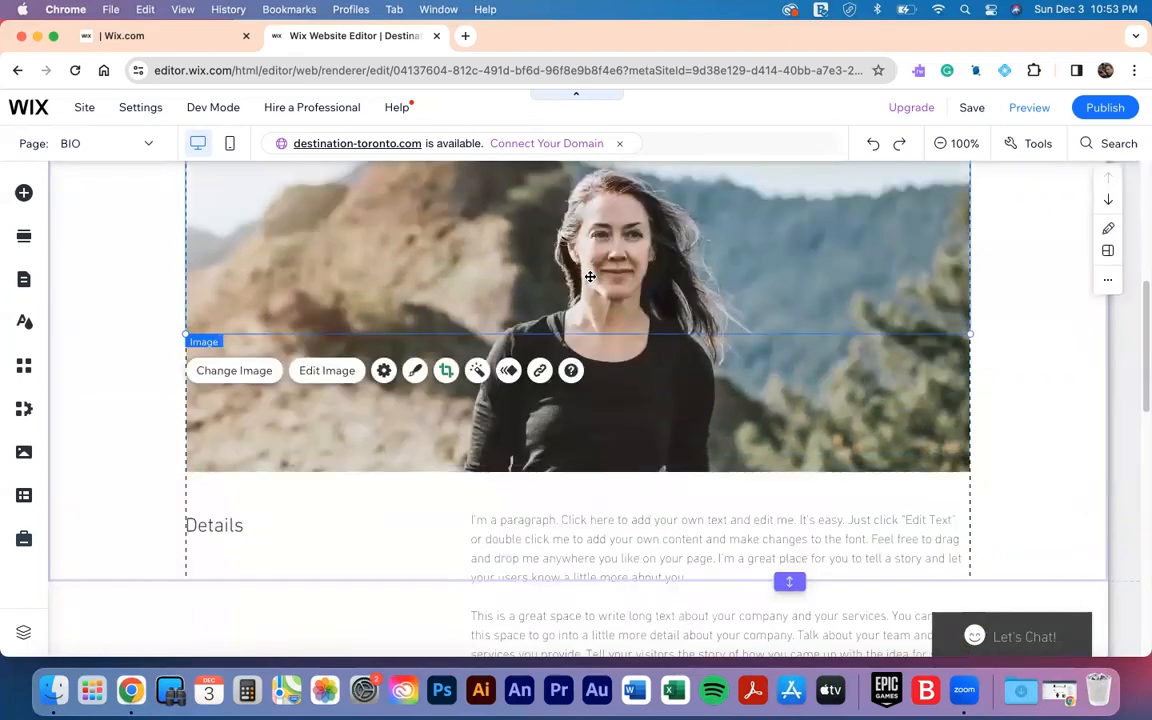
{"action": "scroll", "coordinate": [590, 276], "scroll_direction": "up", "scroll_amount": 7}
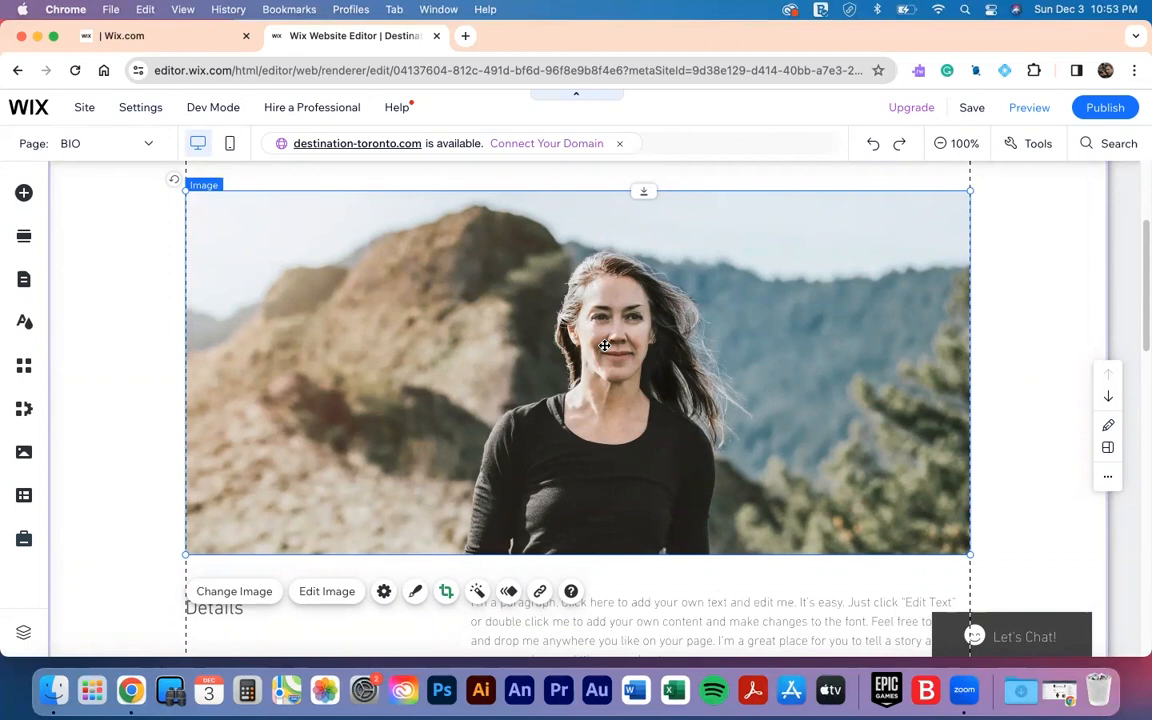
{"action": "scroll", "coordinate": [605, 345], "scroll_direction": "down", "scroll_amount": 1}
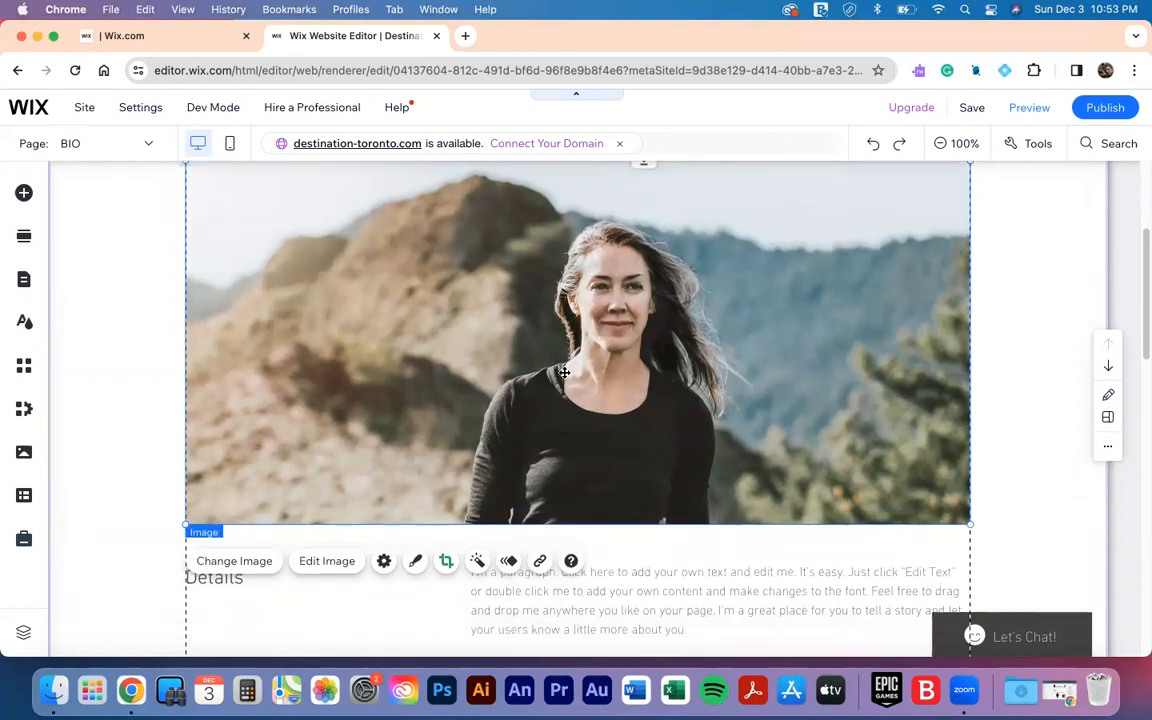
{"action": "scroll", "coordinate": [564, 372], "scroll_direction": "down", "scroll_amount": 5}
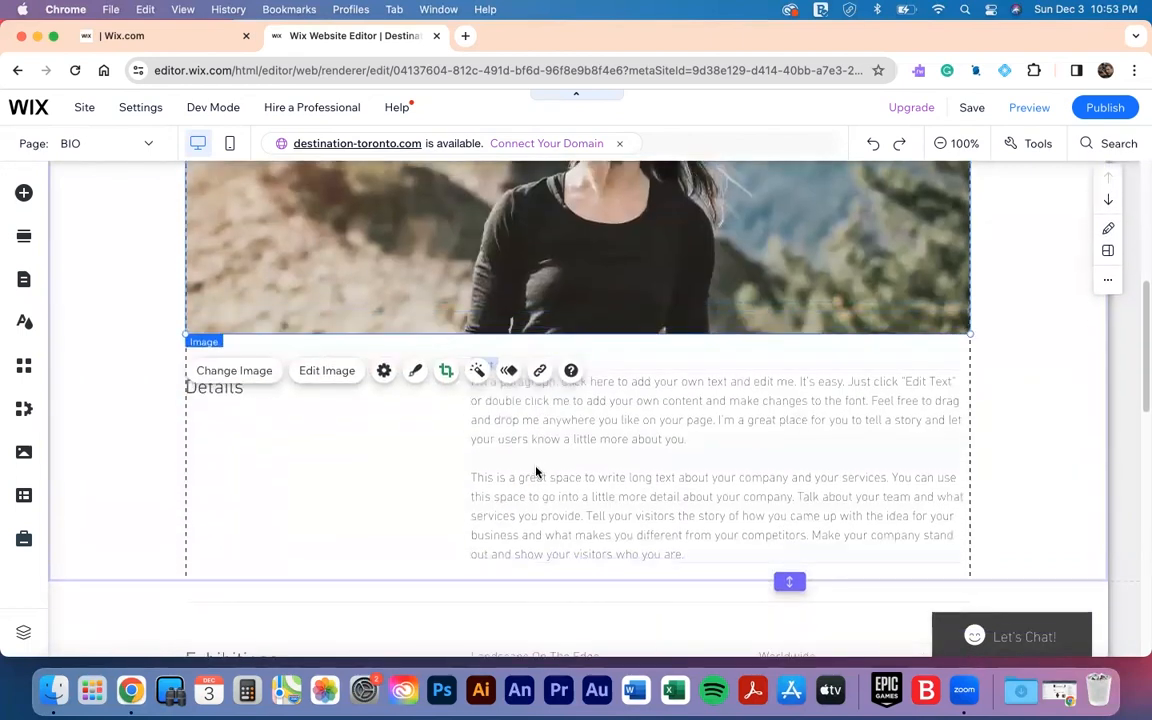
{"action": "scroll", "coordinate": [534, 560], "scroll_direction": "down", "scroll_amount": 7}
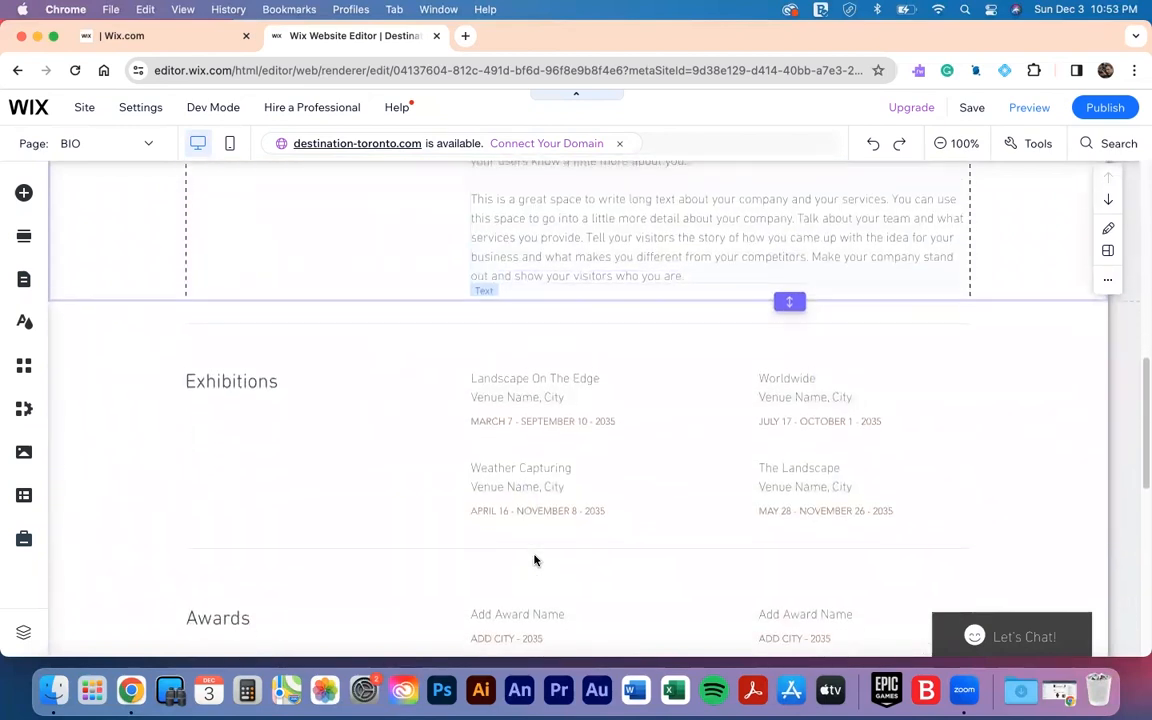
{"action": "scroll", "coordinate": [546, 364], "scroll_direction": "down", "scroll_amount": 1}
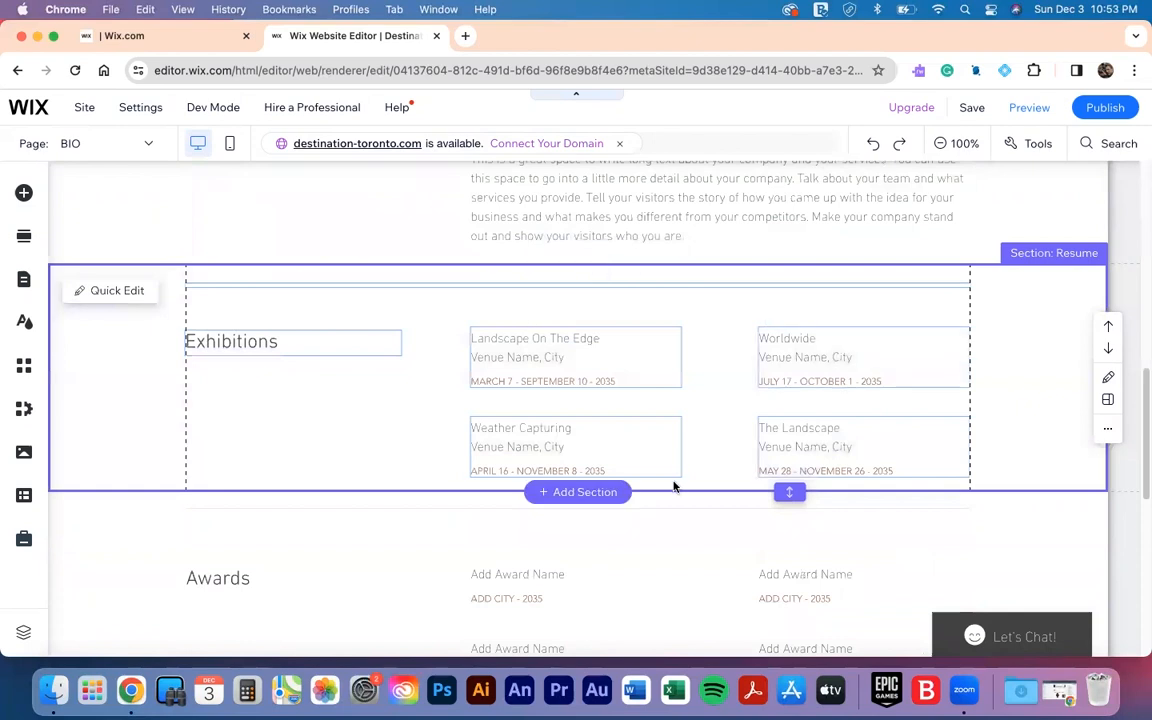
{"action": "scroll", "coordinate": [626, 557], "scroll_direction": "down", "scroll_amount": 10}
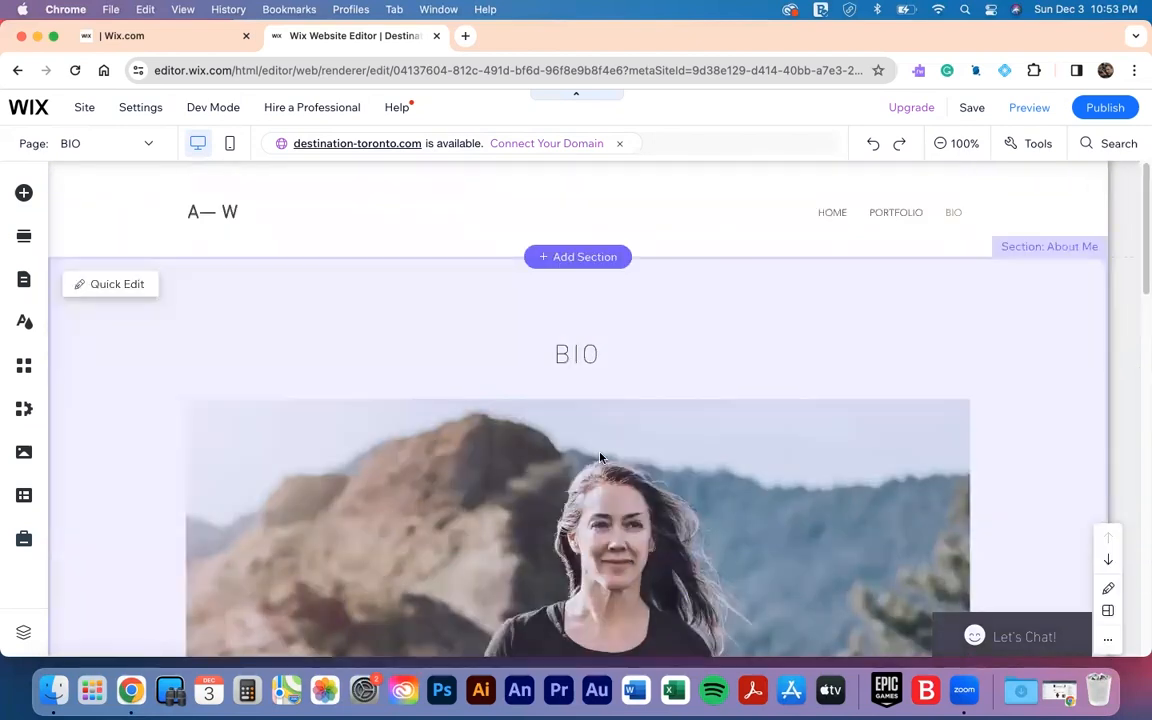
{"action": "scroll", "coordinate": [600, 457], "scroll_direction": "down", "scroll_amount": 3}
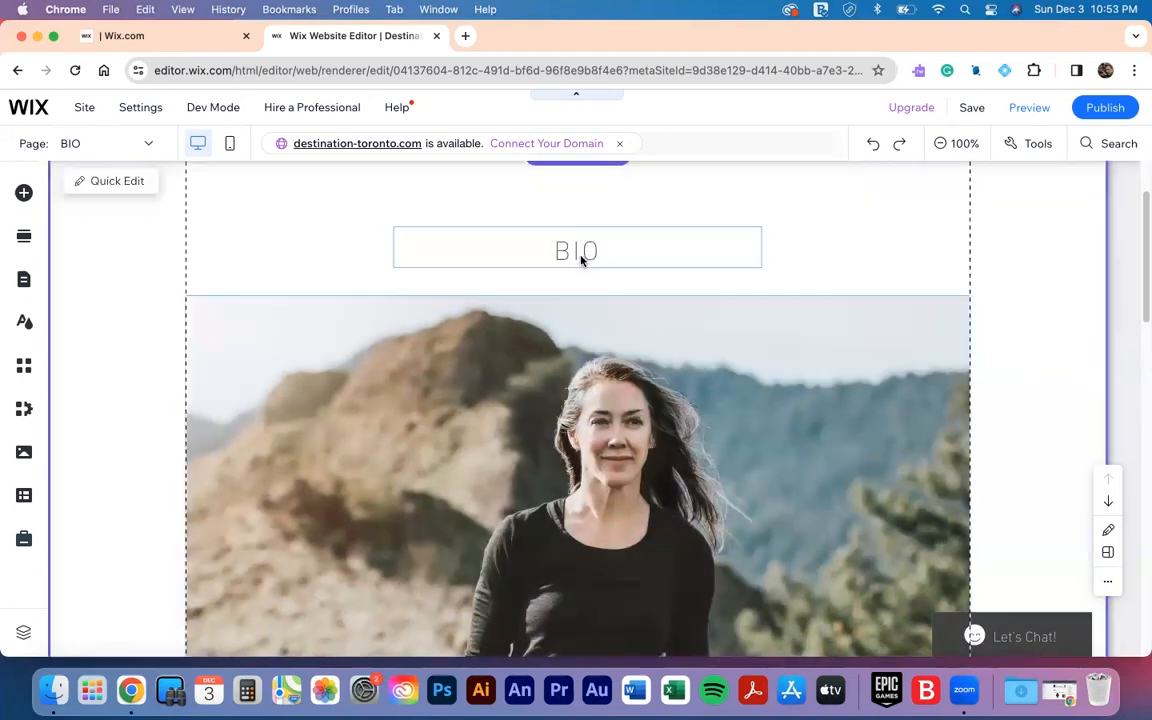
- Replace the BIO heading above the portrait with the site owner's surname in capitals
{"action": "left_click", "coordinate": [581, 258]}
{"action": "left_click", "coordinate": [427, 192]}
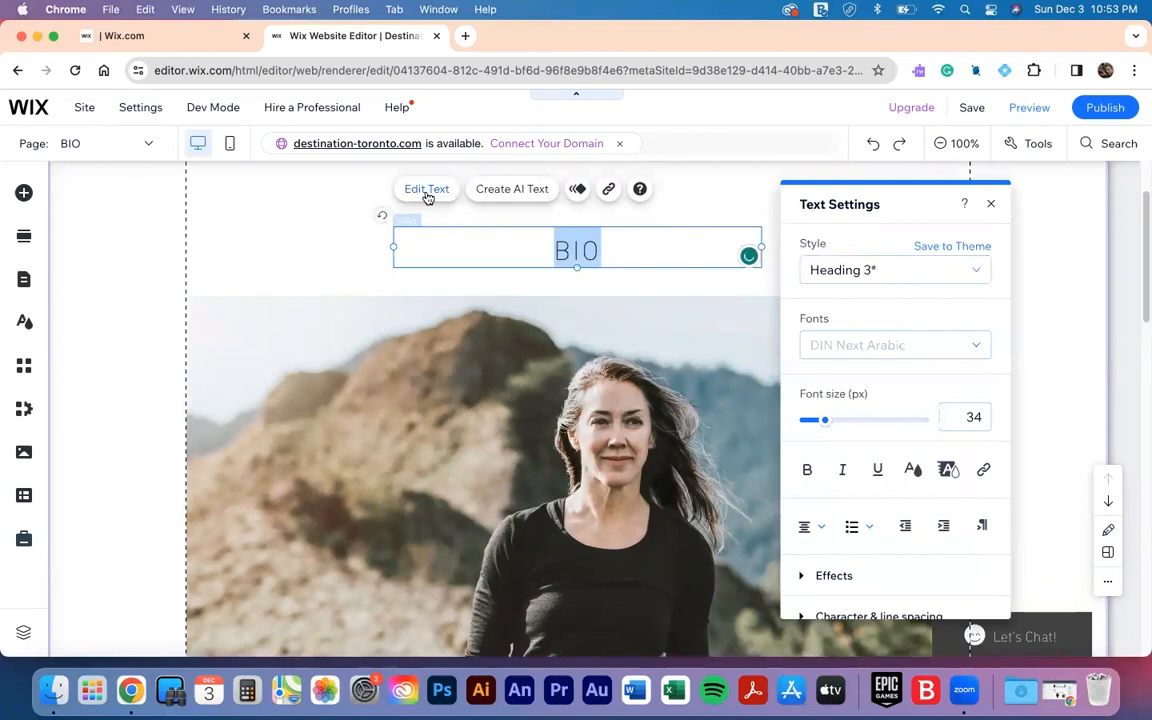
{"action": "type", "text": "ST.TOM"}
{"action": "key", "text": "BackSpace"}
{"action": "key", "text": "BackSpace"}
{"action": "key", "text": "BackSpace"}
{"action": "type", "text": "ROMAIN"}
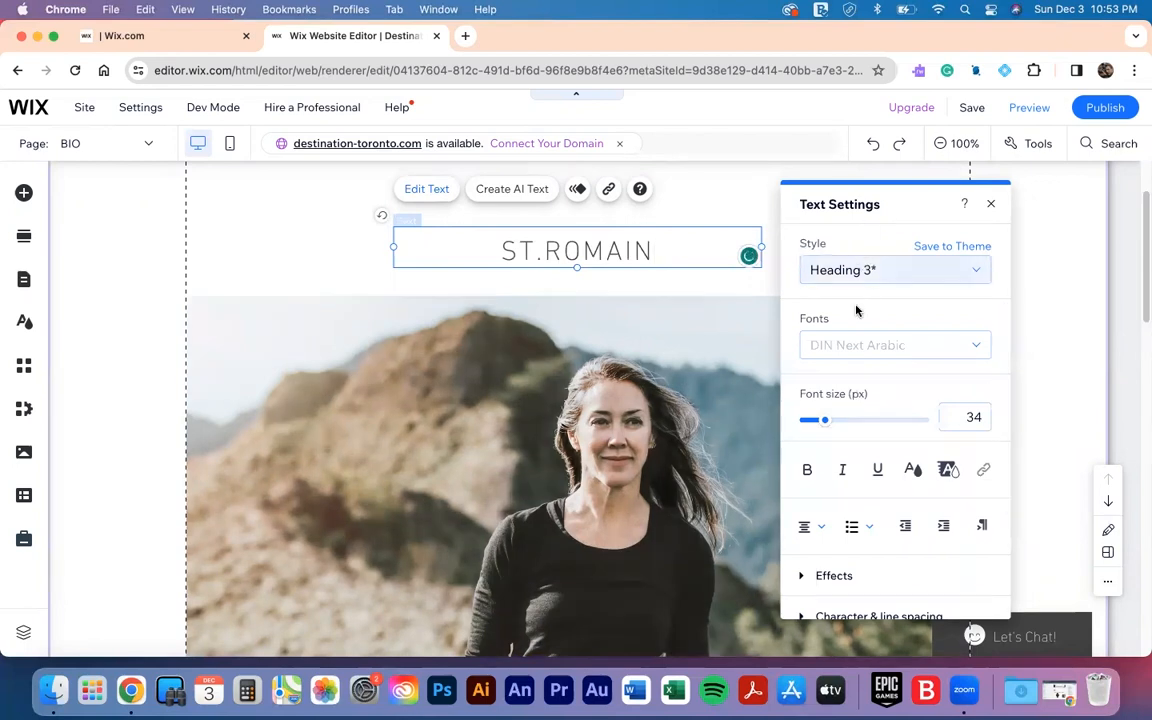
- Try bold and italic on the Bio page's heading, set its font size to 30 px, and close the text settings
{"action": "left_click_drag", "start_coordinate": [742, 257], "coordinate": [507, 252]}
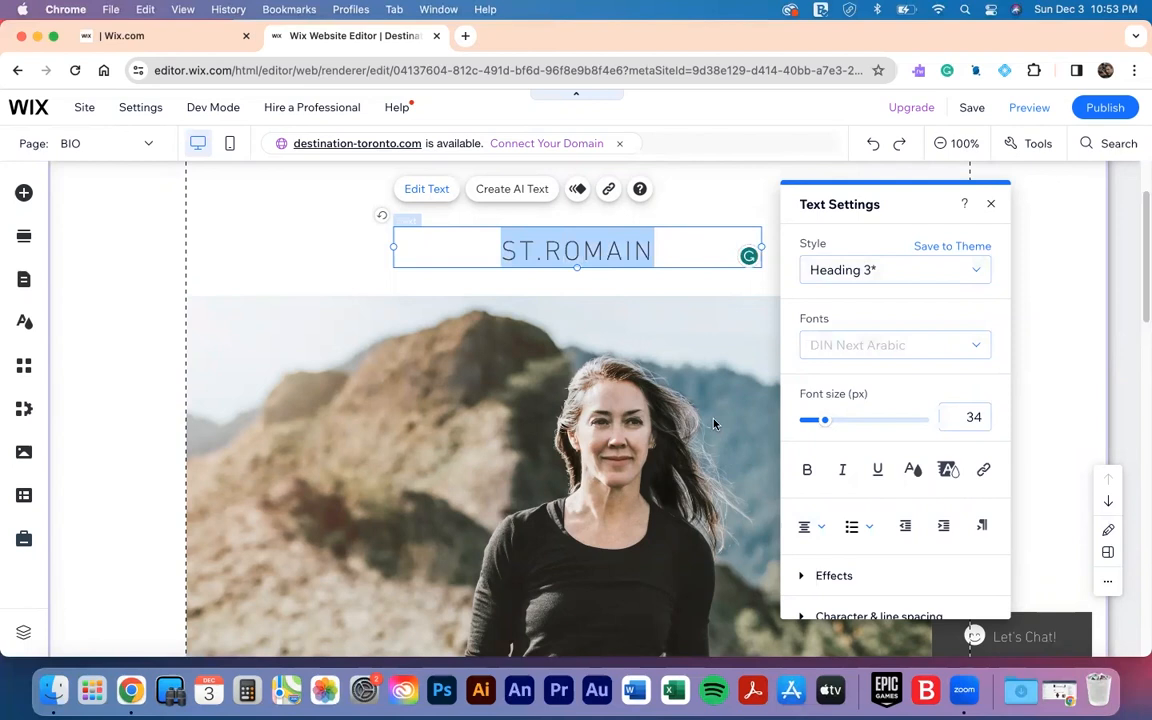
{"action": "left_click", "coordinate": [807, 469]}
{"action": "left_click", "coordinate": [841, 472]}
{"action": "left_click", "coordinate": [841, 472]}
{"action": "left_click", "coordinate": [807, 469]}
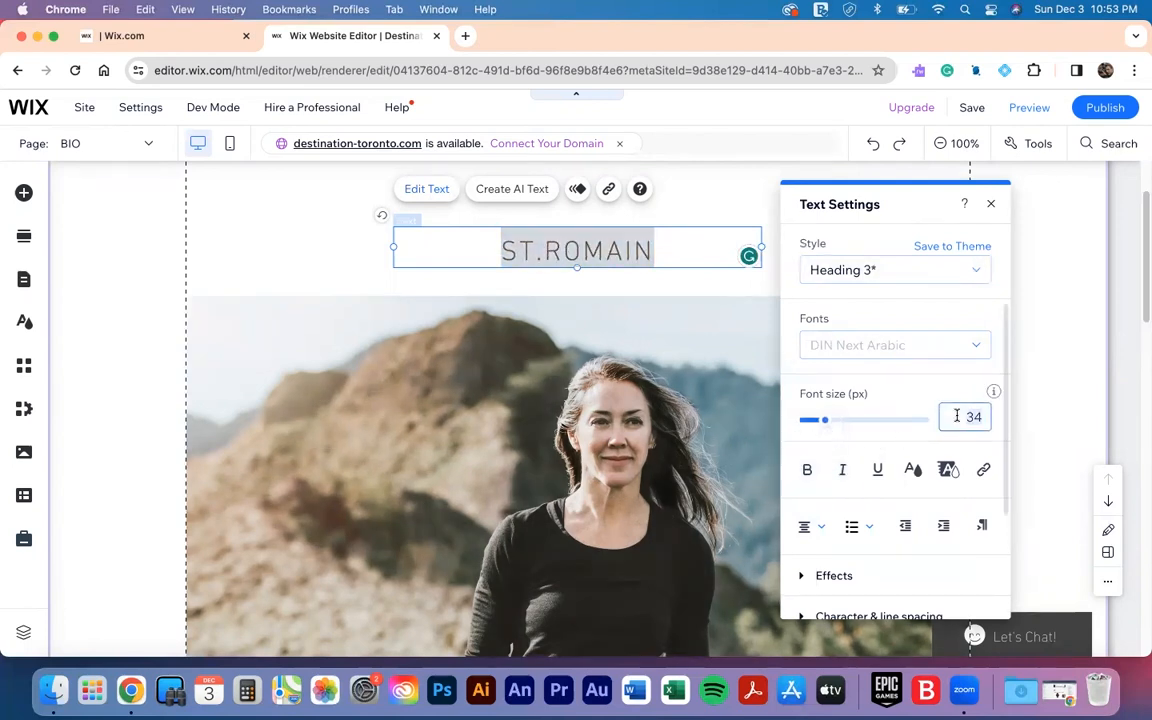
{"action": "type", "text": "30"}
{"action": "key", "text": "Return"}
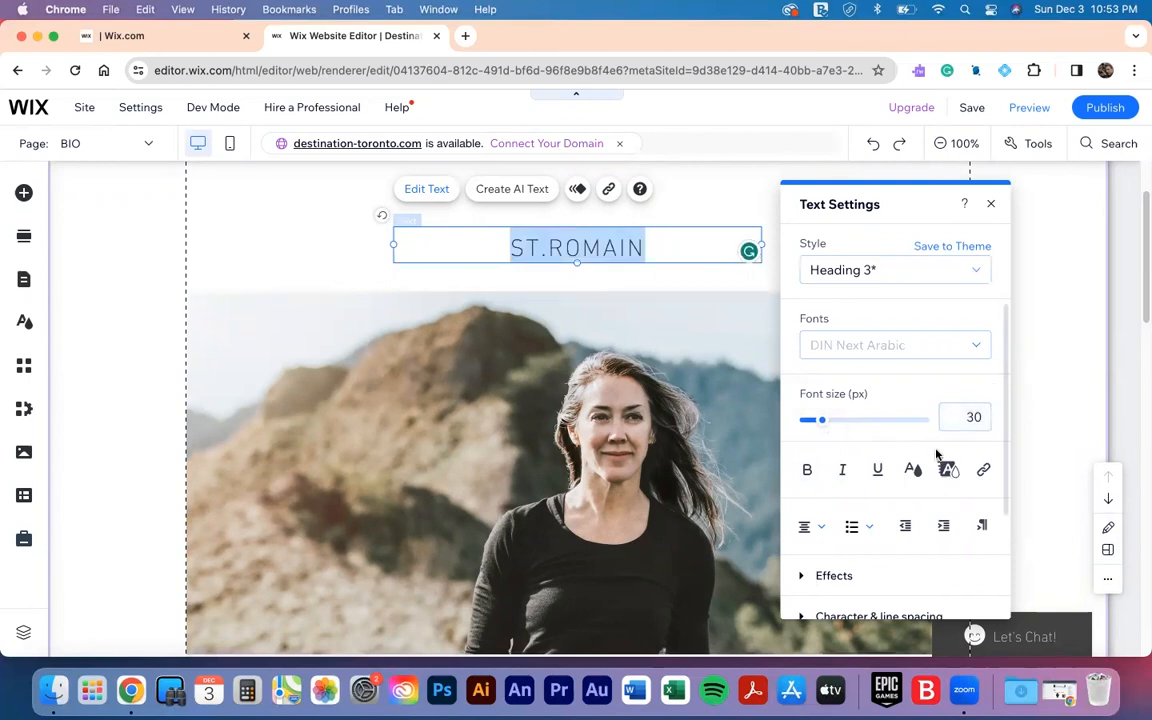
{"action": "scroll", "coordinate": [895, 375], "scroll_direction": "down", "scroll_amount": 3}
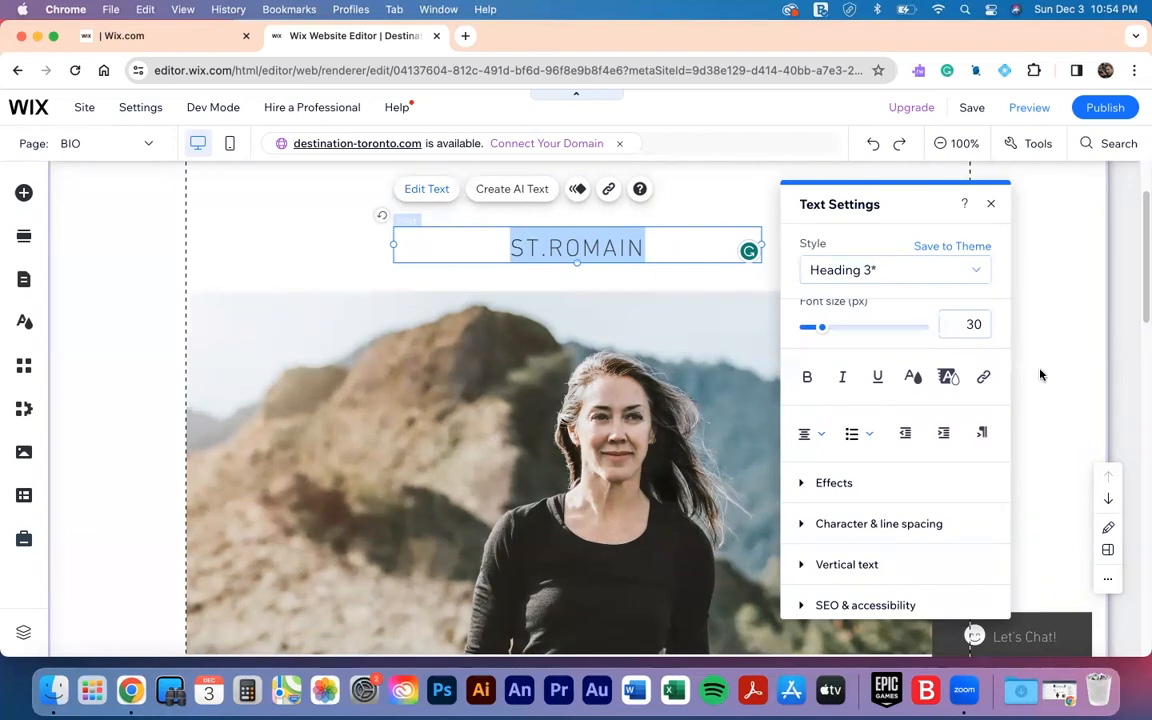
{"action": "left_click", "coordinate": [990, 203]}
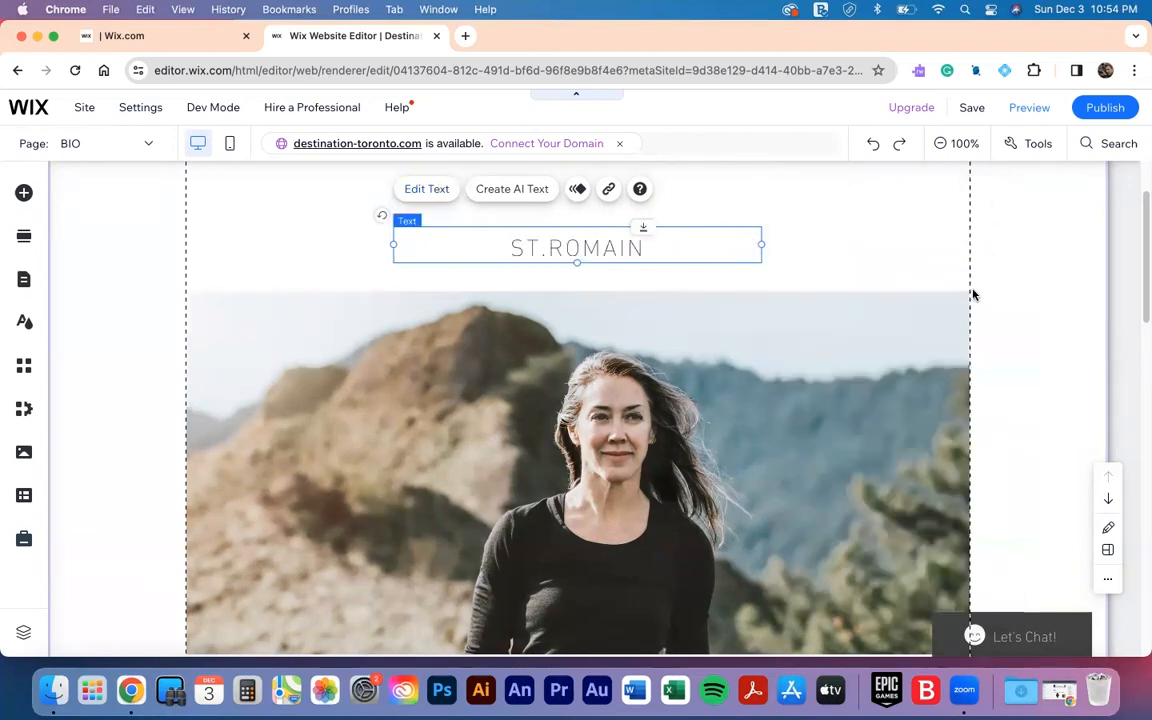
- Switch the editor back to the Home page and close the site page list
{"action": "scroll", "coordinate": [838, 282], "scroll_direction": "down", "scroll_amount": 2}
{"action": "scroll", "coordinate": [838, 282], "scroll_direction": "up", "scroll_amount": 4}
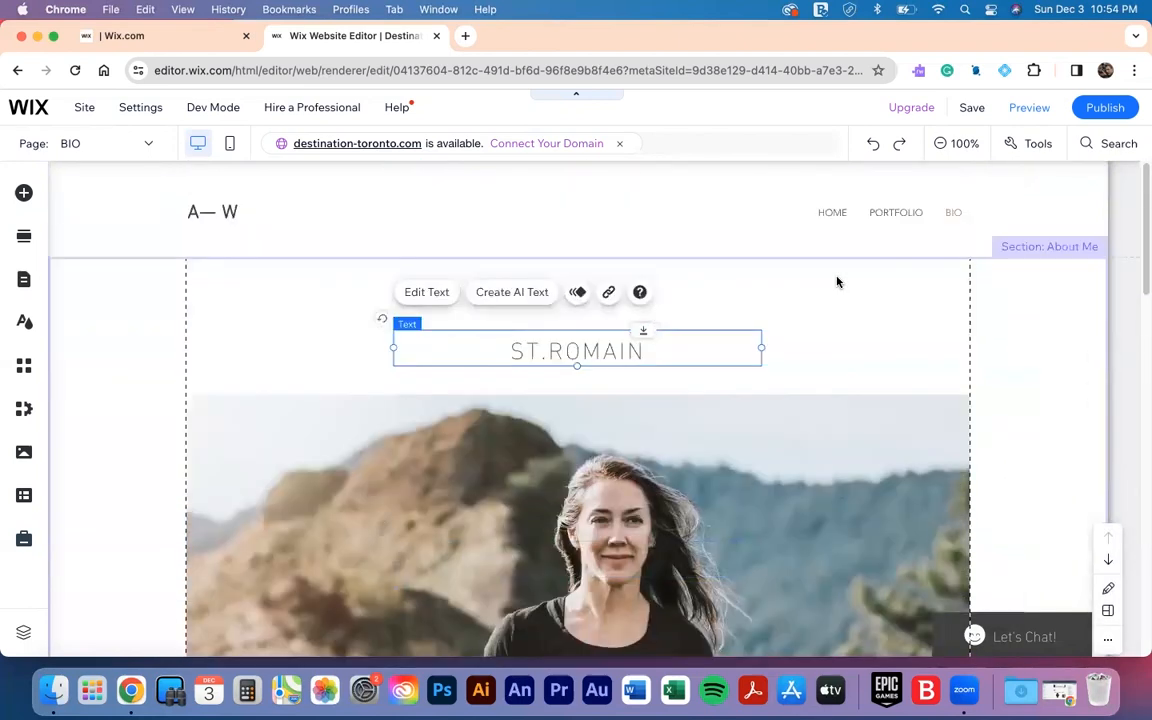
{"action": "left_click", "coordinate": [25, 280]}
{"action": "left_click", "coordinate": [187, 268]}
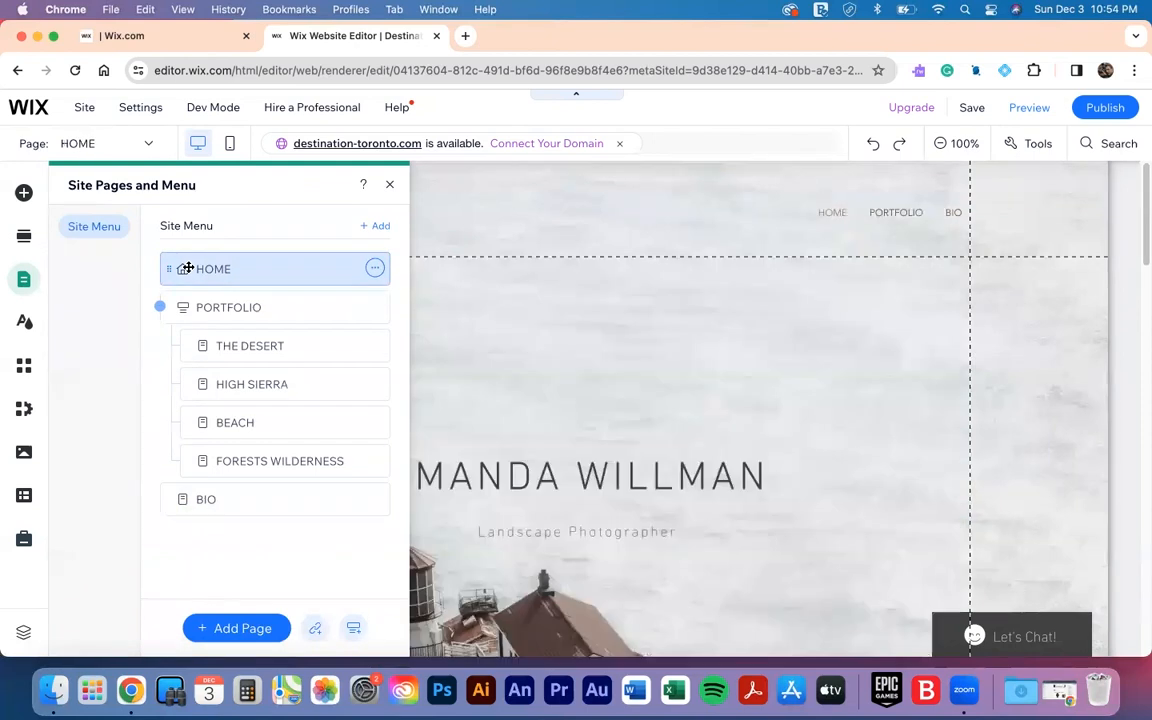
{"action": "left_click", "coordinate": [571, 401]}
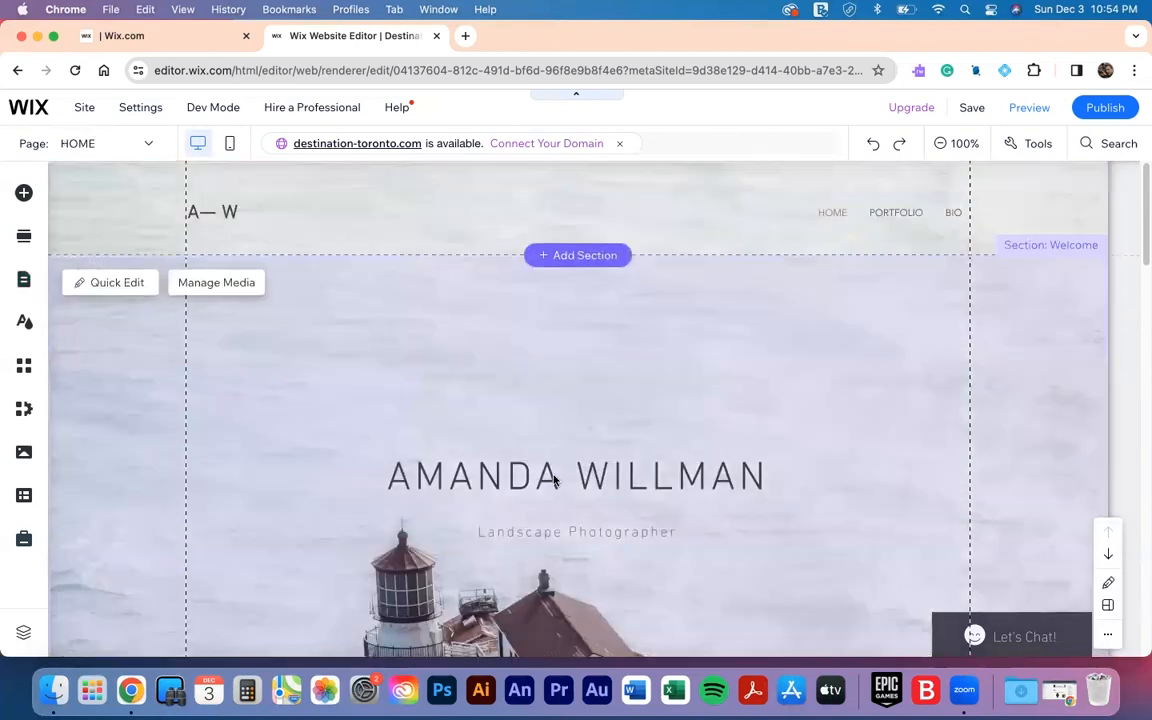
- Replace the photographer's name in the Welcome section's main title with DESTINATION TORONTO
{"action": "scroll", "coordinate": [554, 466], "scroll_direction": "down", "scroll_amount": 1}
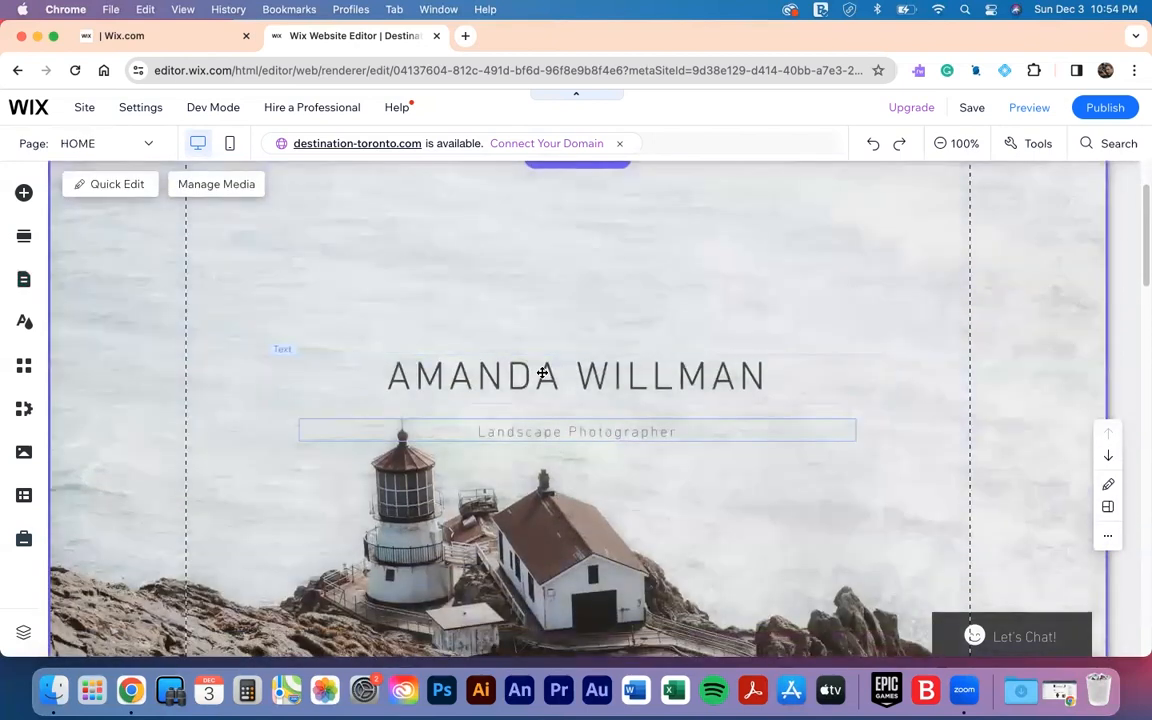
{"action": "left_click", "coordinate": [542, 373]}
{"action": "double_click", "coordinate": [542, 373]}
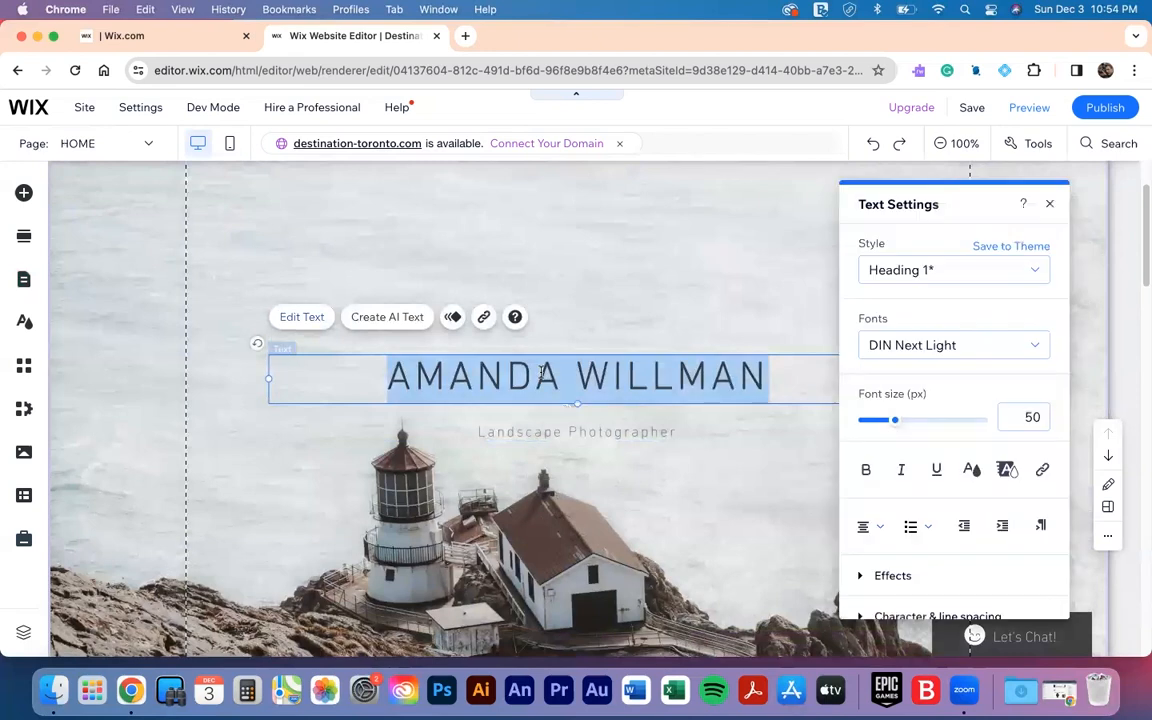
{"action": "type", "text": "DE"}
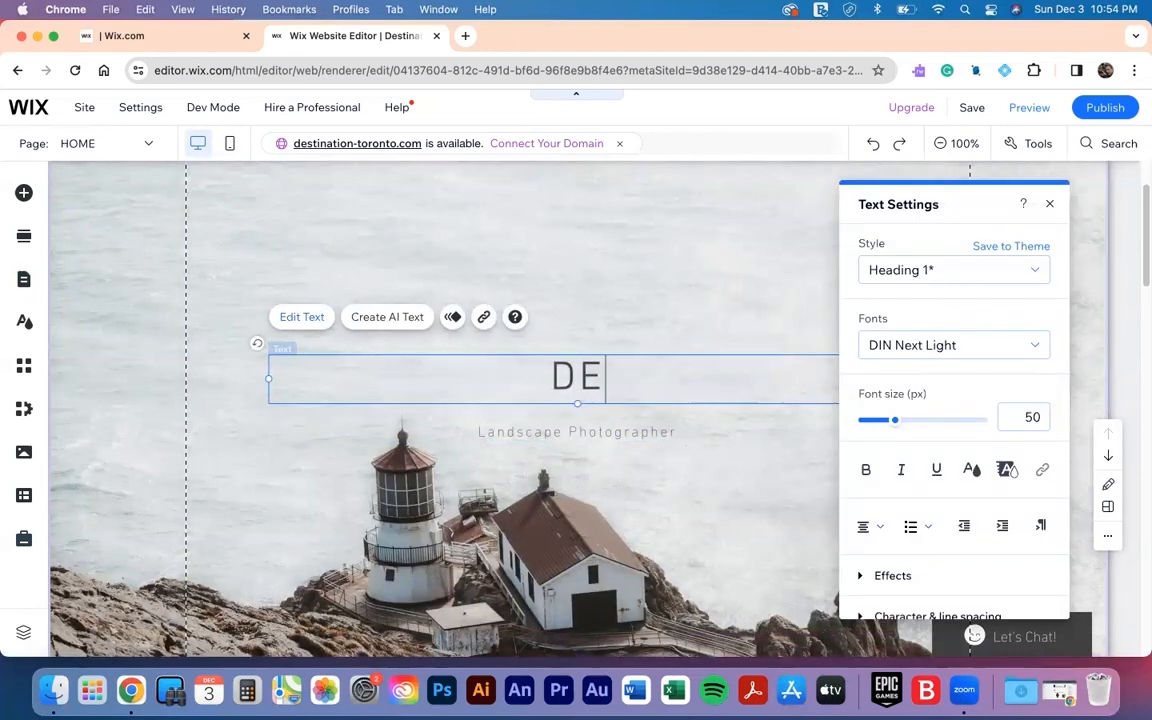
{"action": "type", "text": "STINATION TORONTO"}
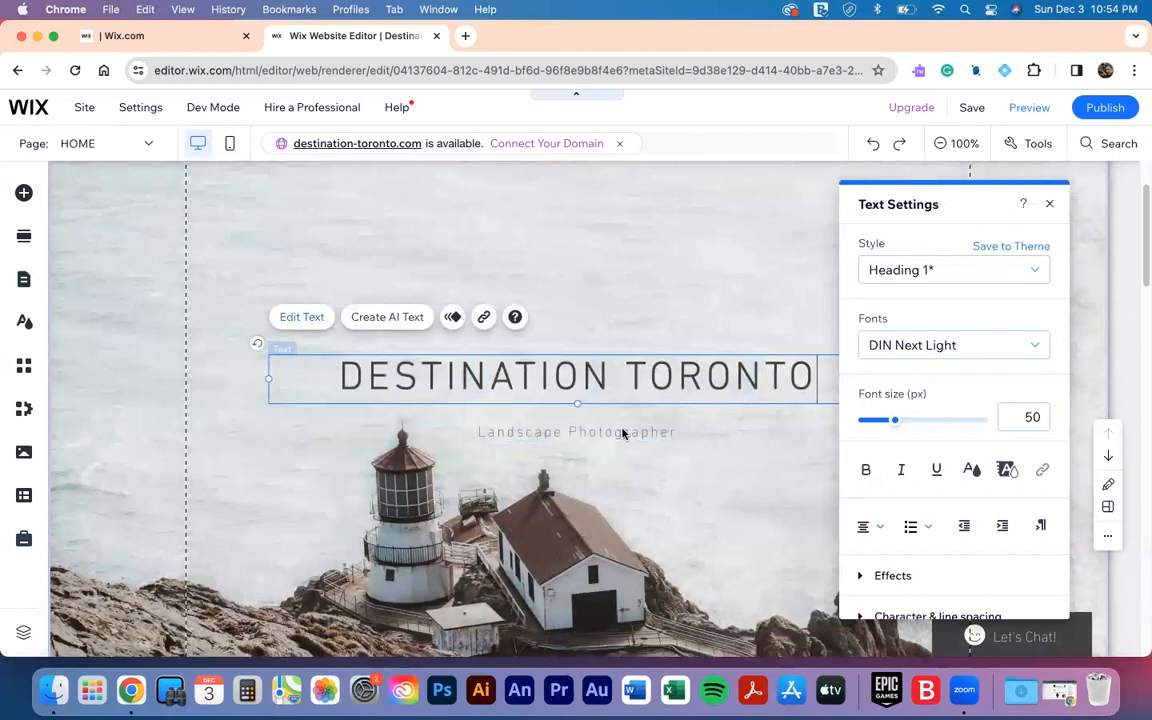
- Replace the Landscape Photographer subtitle with PHOTOS BY and the photographer's full name in capitals, and close the text settings
{"action": "left_click", "coordinate": [603, 432]}
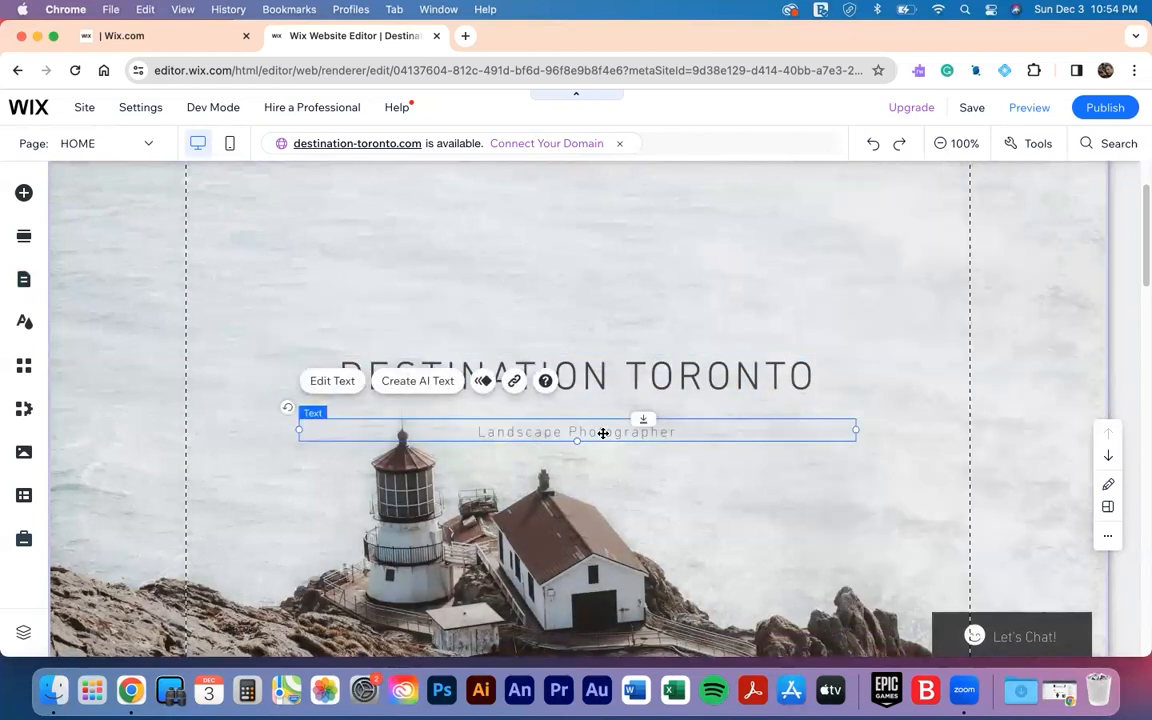
{"action": "double_click", "coordinate": [471, 430]}
{"action": "key", "text": "BackSpace"}
{"action": "type", "text": "PHOTOS"}
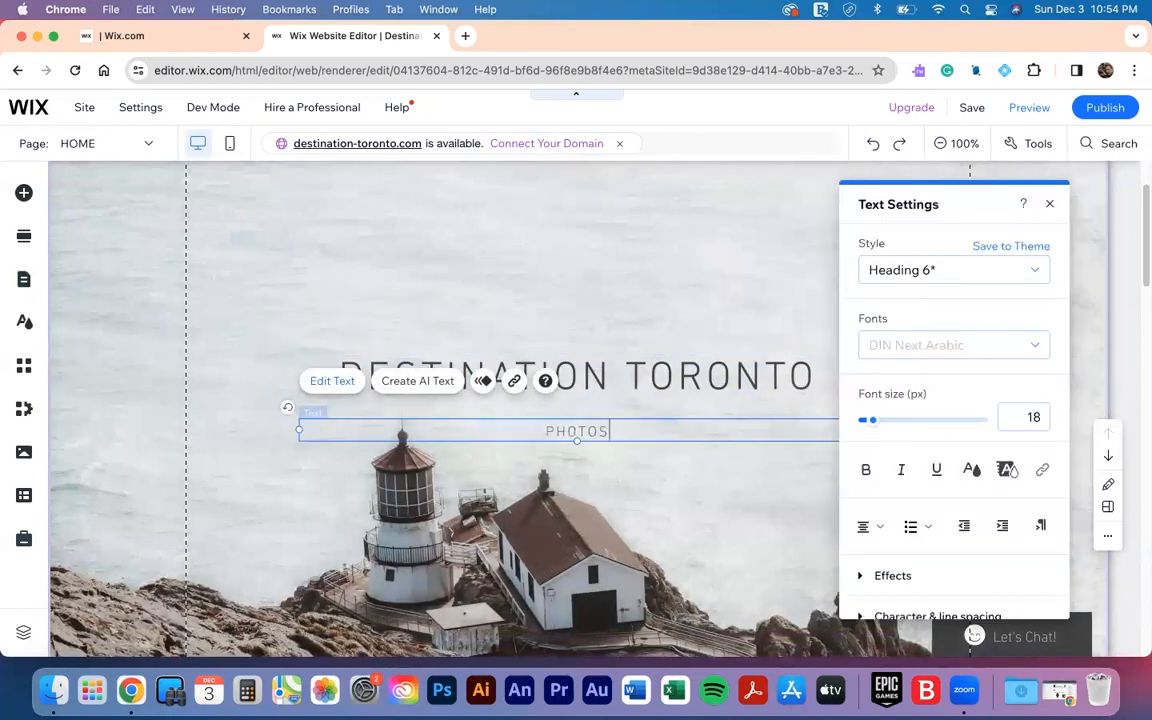
{"action": "type", "text": " BY WARREN ST.ROMAIN"}
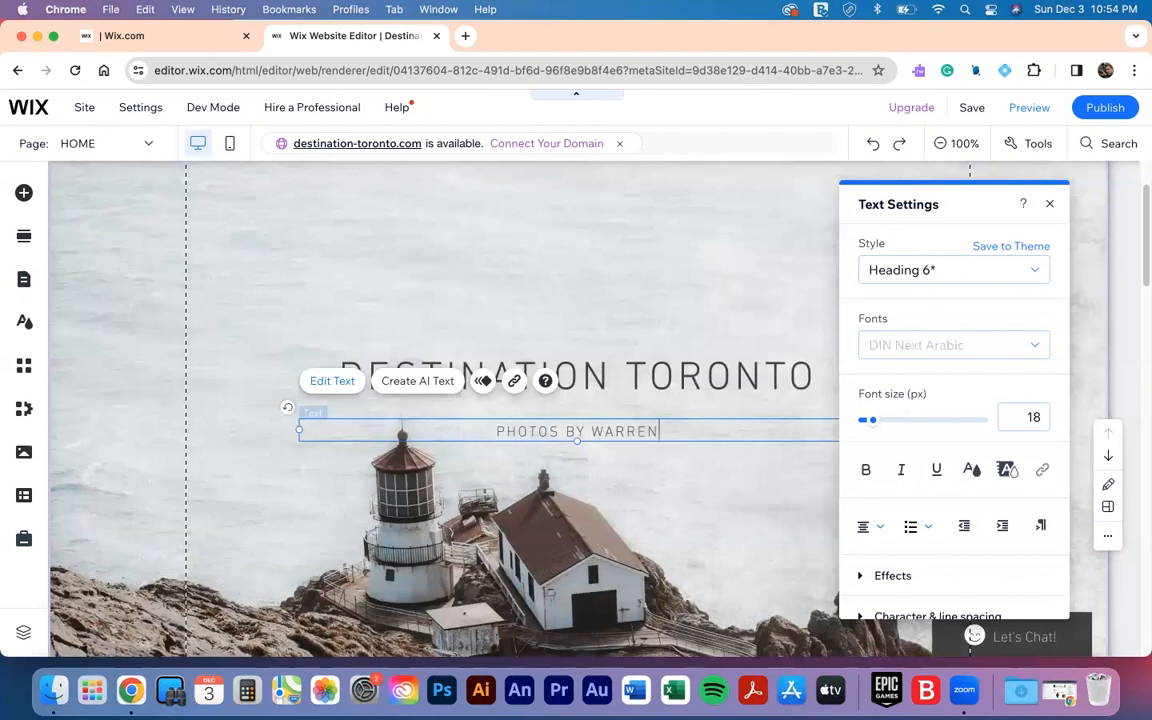
{"action": "left_click", "coordinate": [1050, 205]}
- Look over the Home page's Welcome section and its full-width background gallery to find how its photos are managed
{"action": "scroll", "coordinate": [748, 334], "scroll_direction": "down", "scroll_amount": 3}
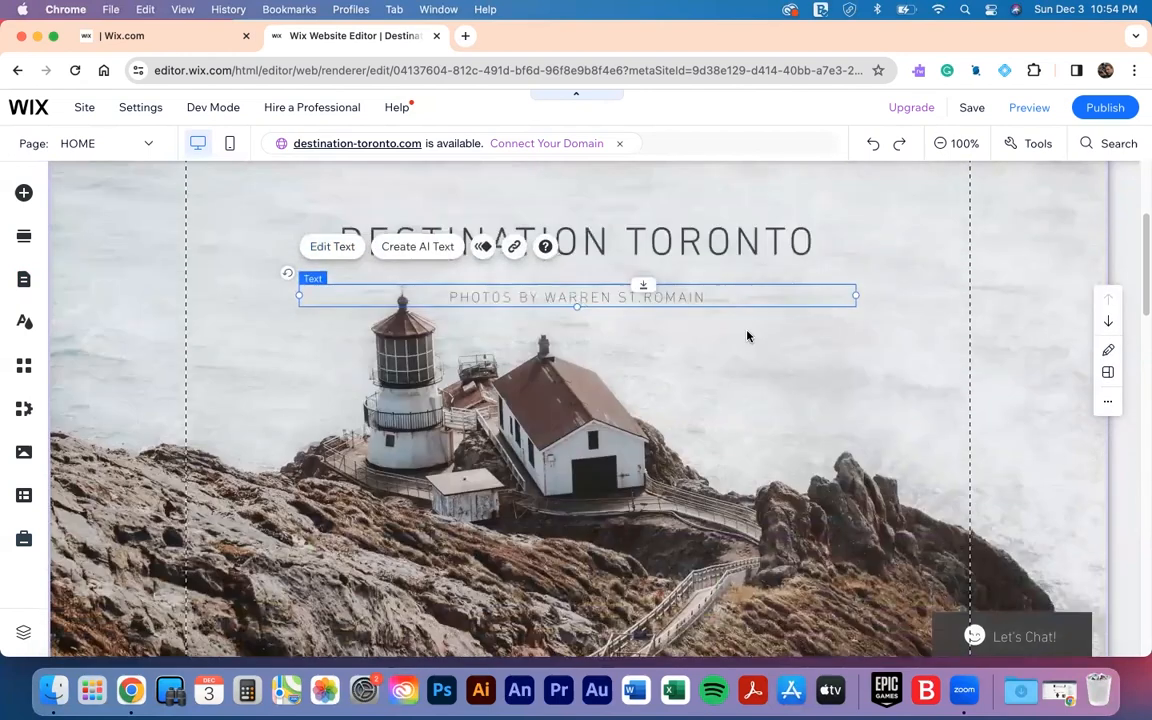
{"action": "scroll", "coordinate": [735, 399], "scroll_direction": "down", "scroll_amount": 3}
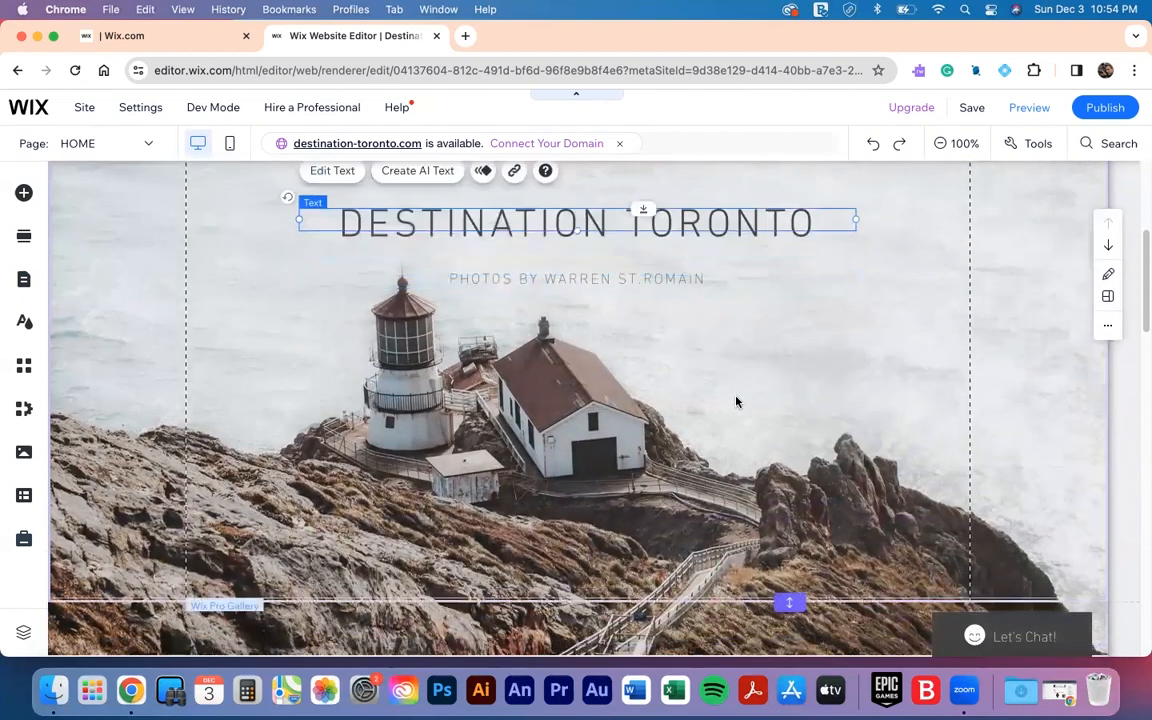
{"action": "scroll", "coordinate": [737, 399], "scroll_direction": "up", "scroll_amount": 5}
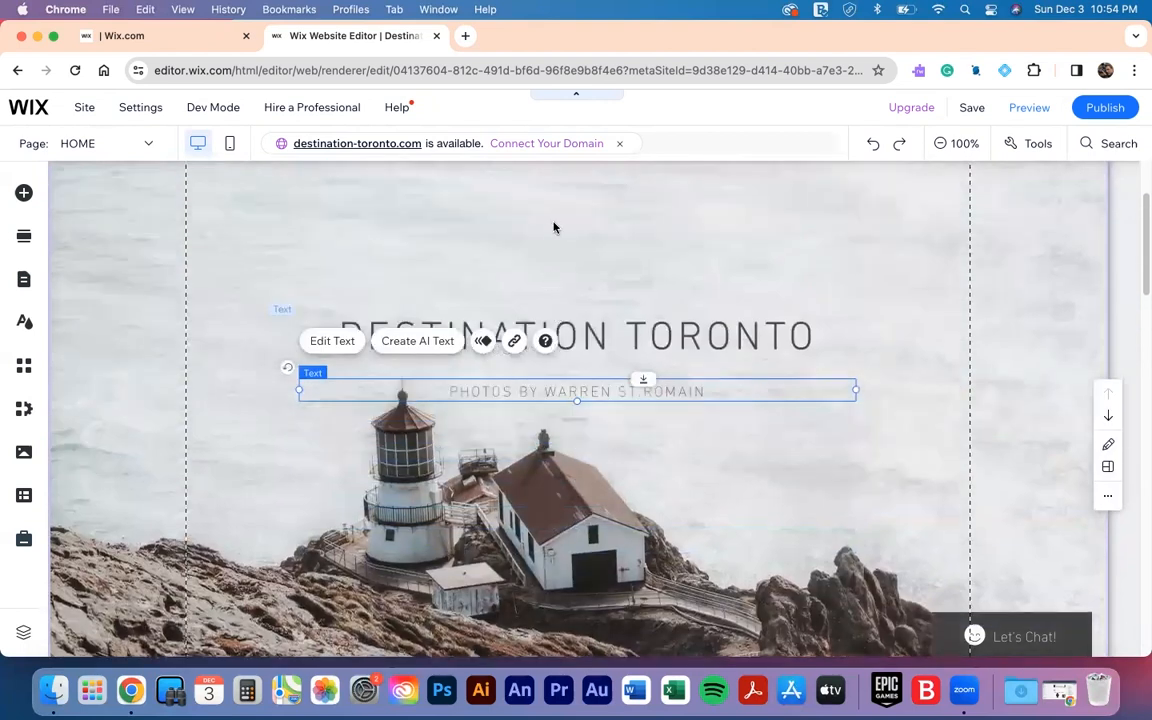
{"action": "left_click", "coordinate": [556, 228]}
{"action": "scroll", "coordinate": [555, 224], "scroll_direction": "up", "scroll_amount": 2}
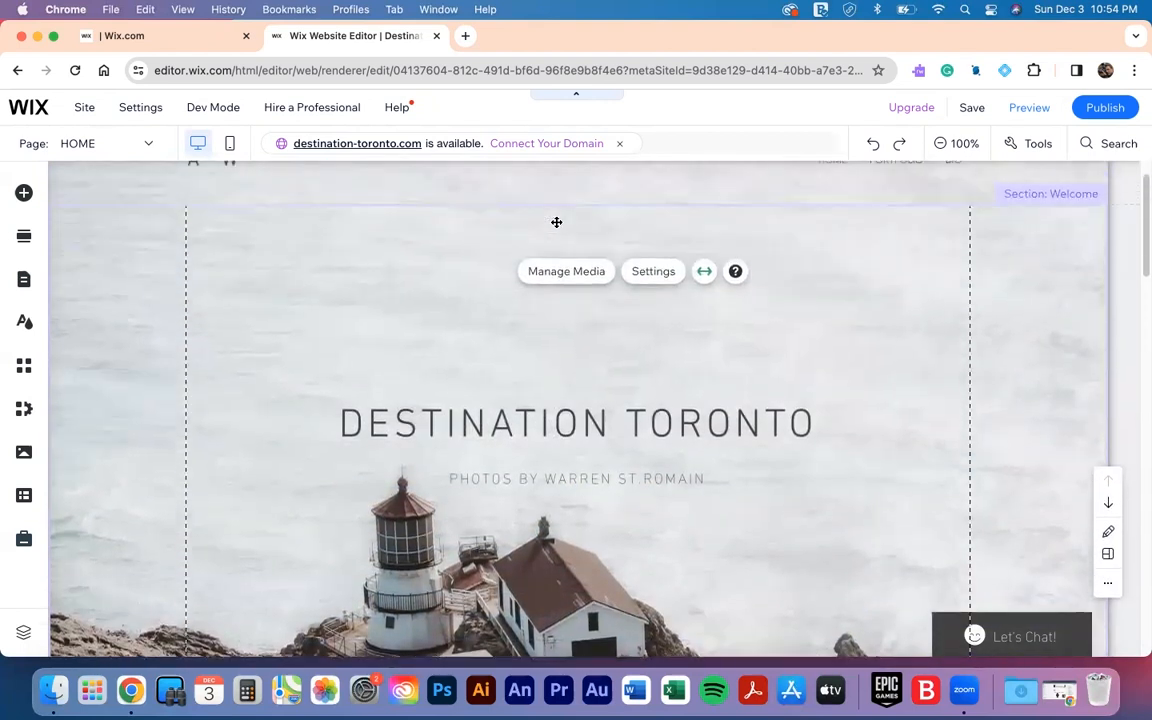
{"action": "left_click", "coordinate": [440, 337]}
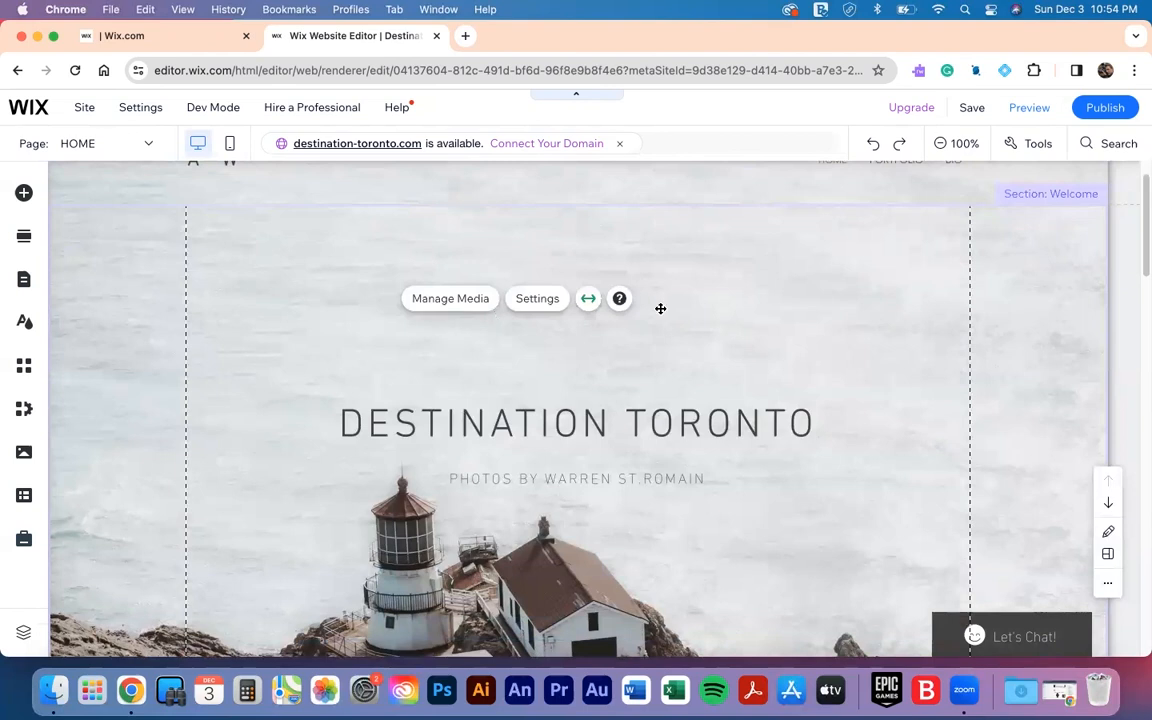
{"action": "scroll", "coordinate": [305, 507], "scroll_direction": "down", "scroll_amount": 4}
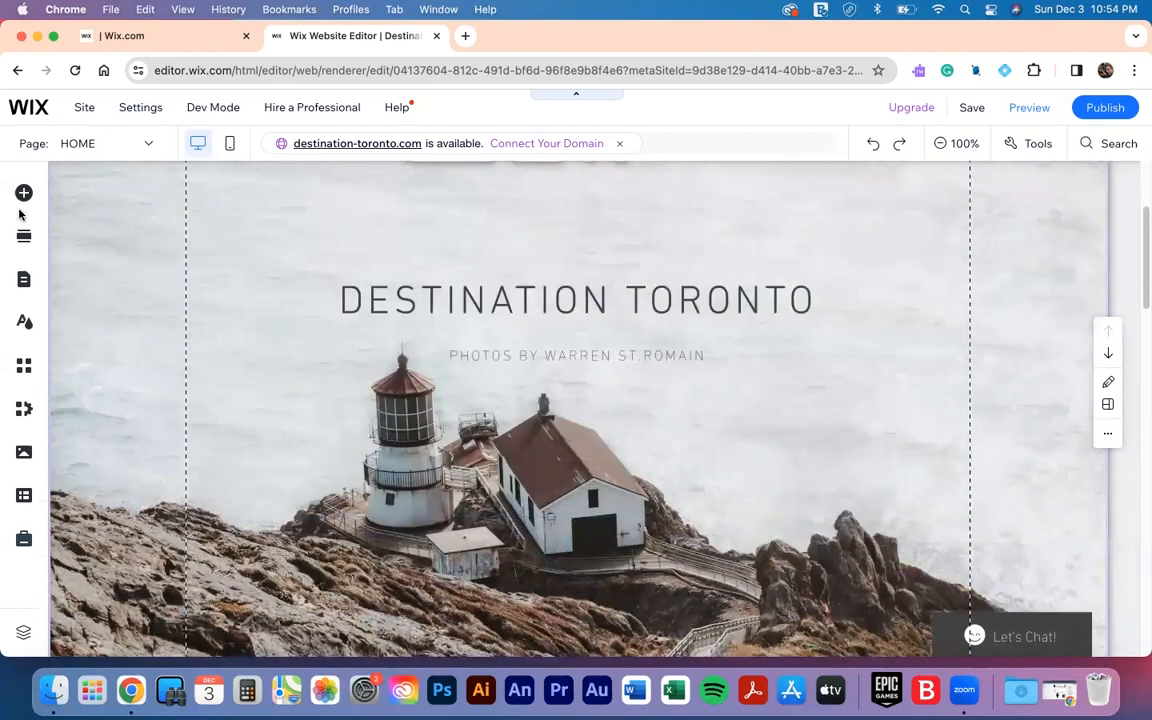
{"action": "scroll", "coordinate": [56, 366], "scroll_direction": "down", "scroll_amount": 3}
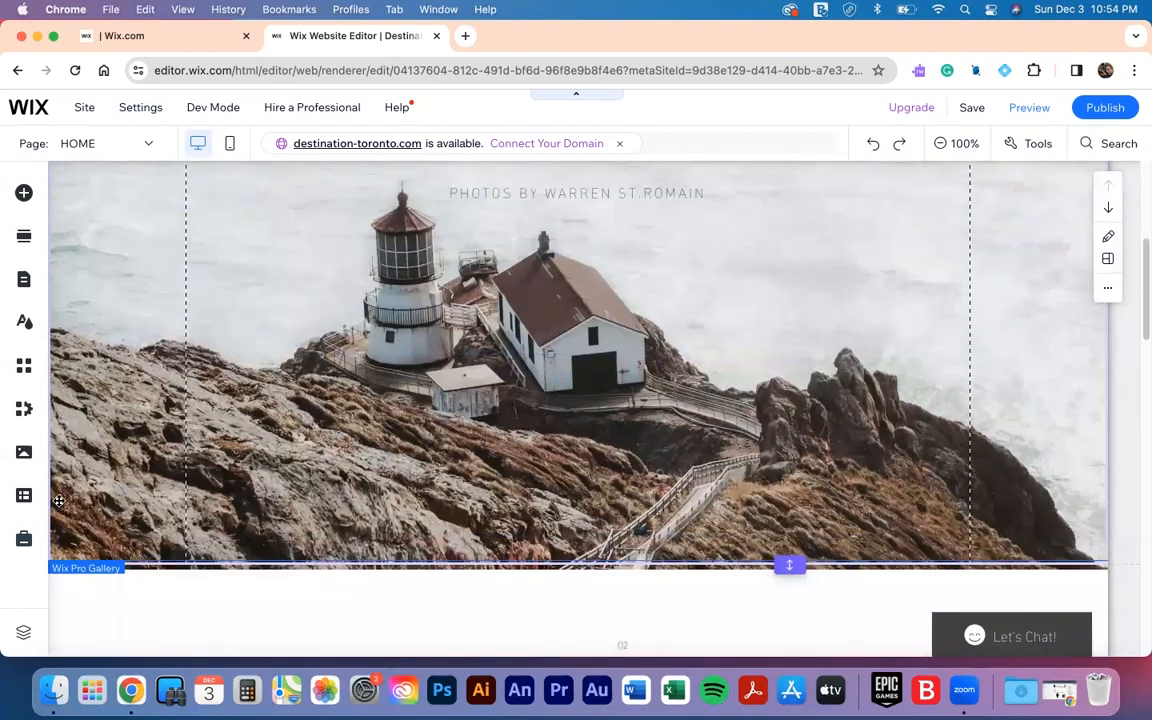
{"action": "scroll", "coordinate": [470, 347], "scroll_direction": "down", "scroll_amount": 1}
{"action": "scroll", "coordinate": [470, 347], "scroll_direction": "up", "scroll_amount": 3}
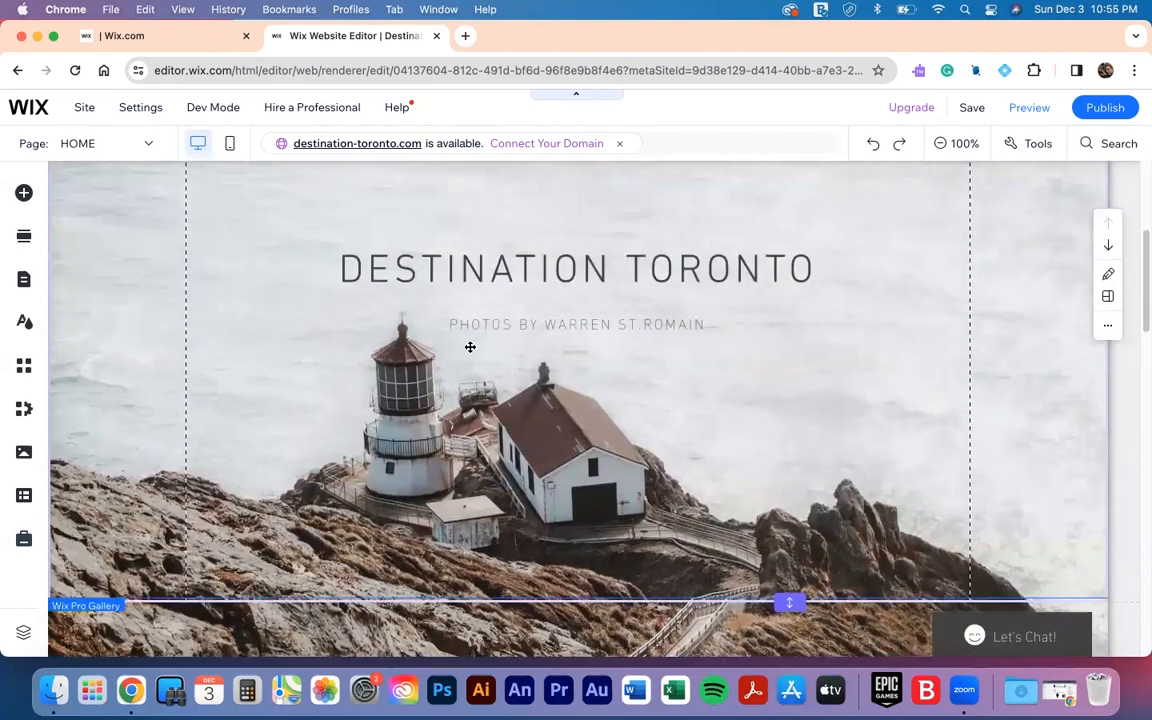
{"action": "scroll", "coordinate": [470, 347], "scroll_direction": "down", "scroll_amount": 3}
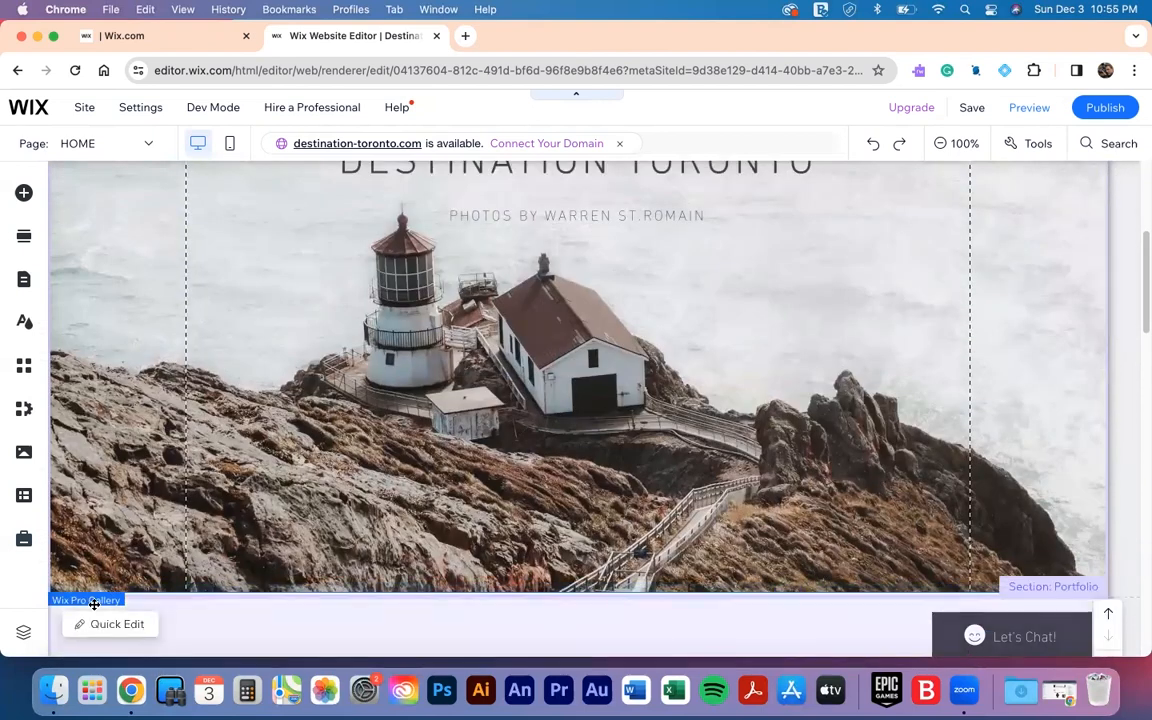
{"action": "scroll", "coordinate": [296, 526], "scroll_direction": "up", "scroll_amount": 4}
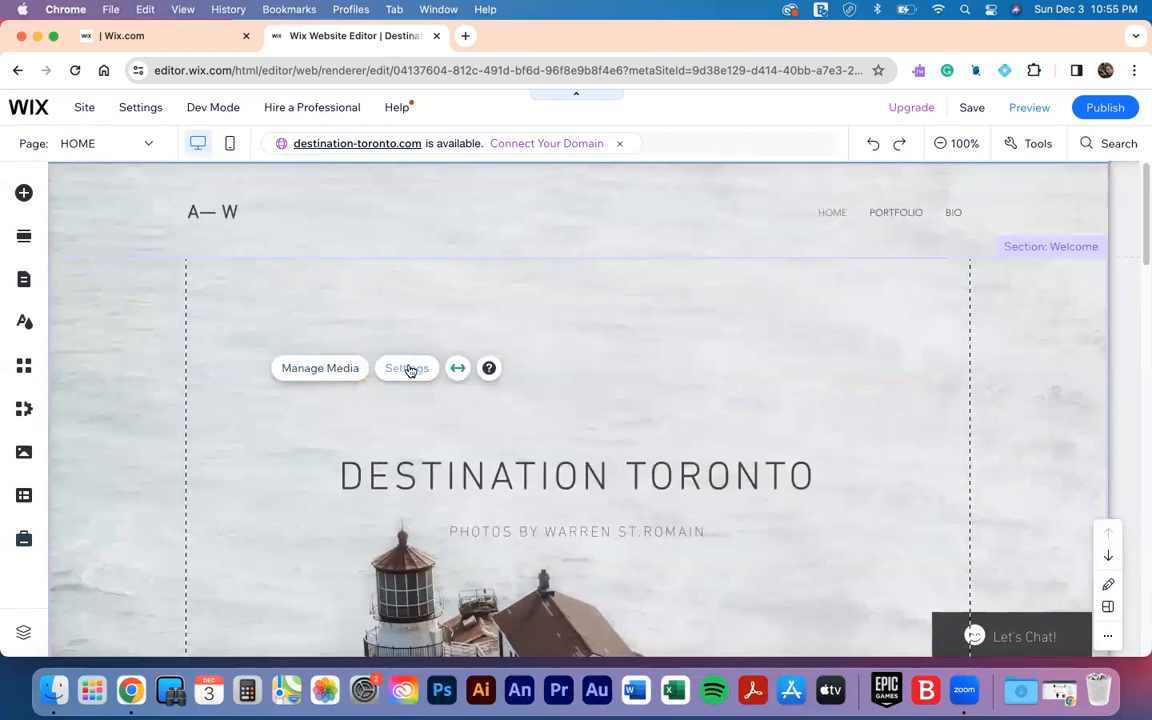
- Remove all six template photos from the Welcome section's background gallery
{"action": "left_click", "coordinate": [344, 372]}
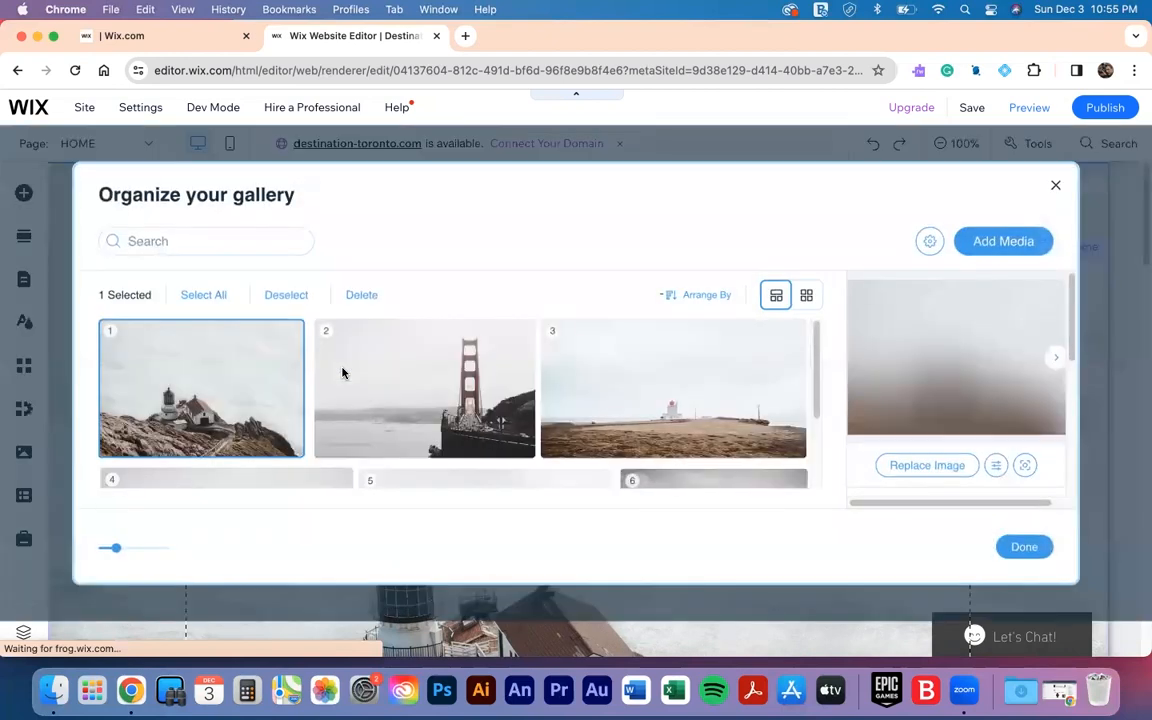
{"action": "scroll", "coordinate": [342, 372], "scroll_direction": "down", "scroll_amount": 2}
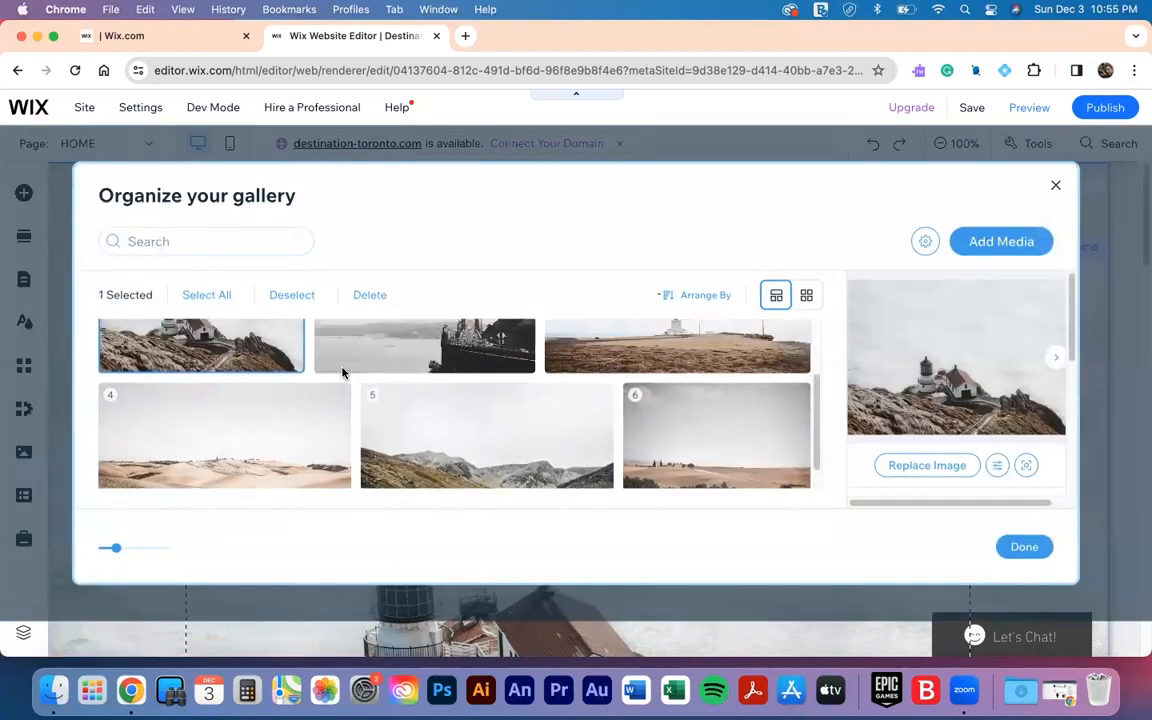
{"action": "scroll", "coordinate": [342, 370], "scroll_direction": "up", "scroll_amount": 2}
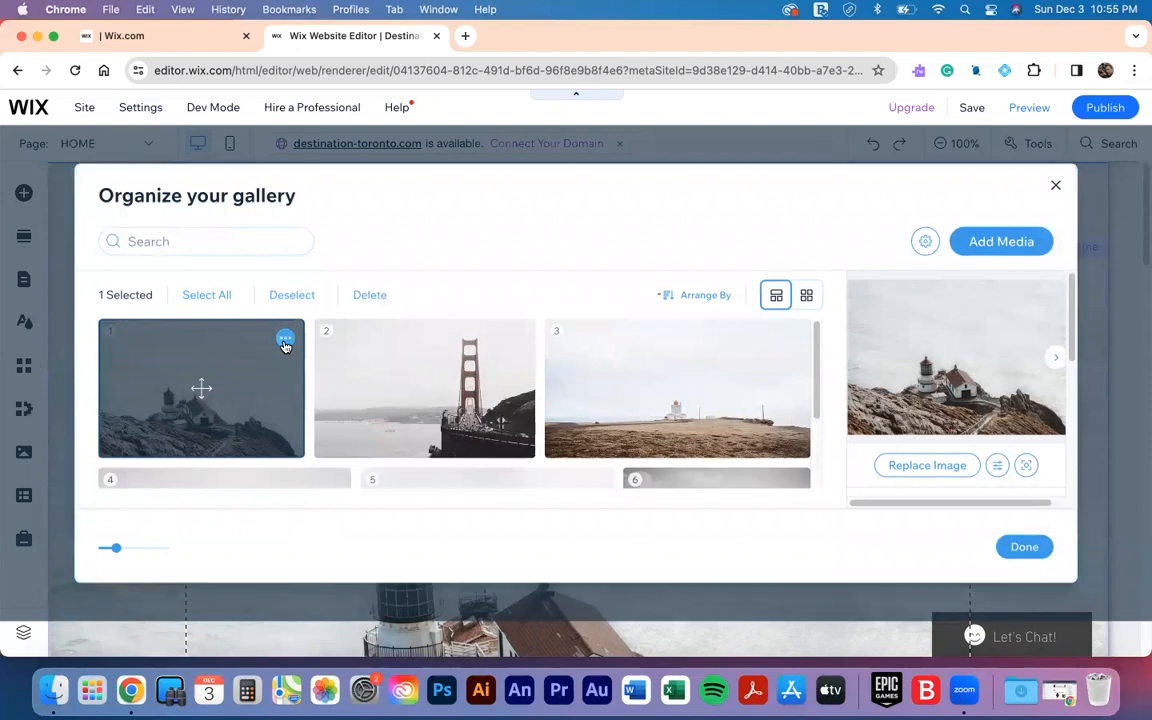
{"action": "left_click", "coordinate": [285, 343]}
{"action": "left_click", "coordinate": [217, 380]}
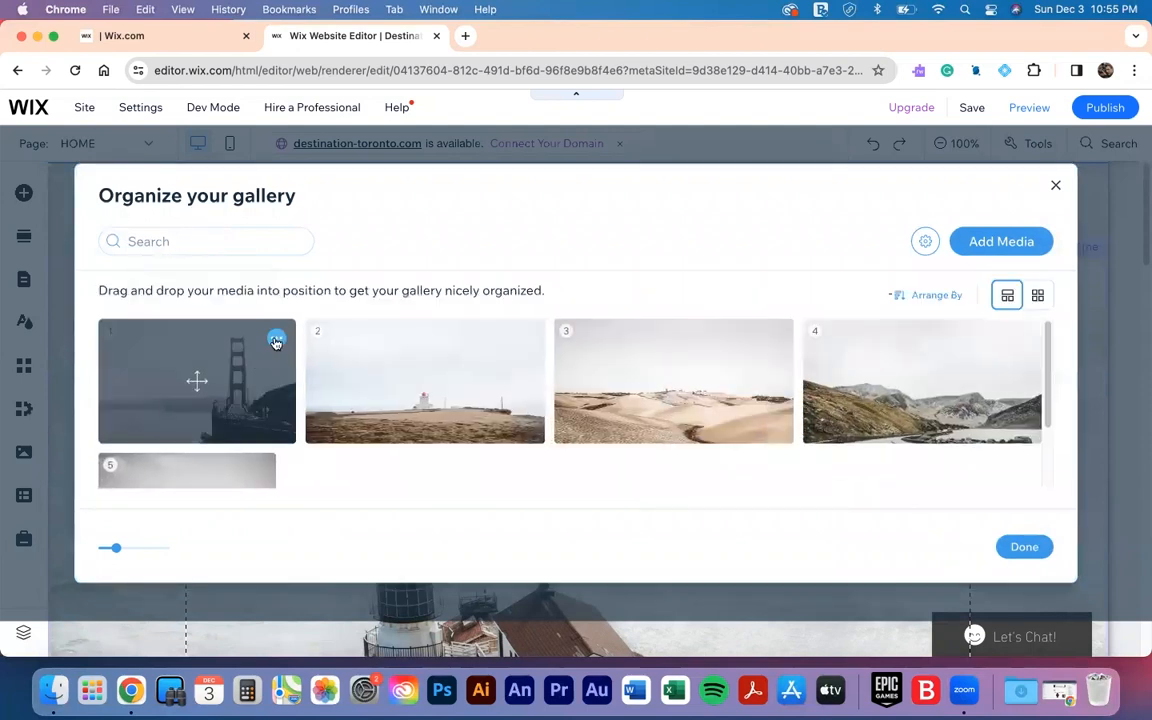
{"action": "left_click", "coordinate": [321, 337]}
{"action": "left_click", "coordinate": [282, 382]}
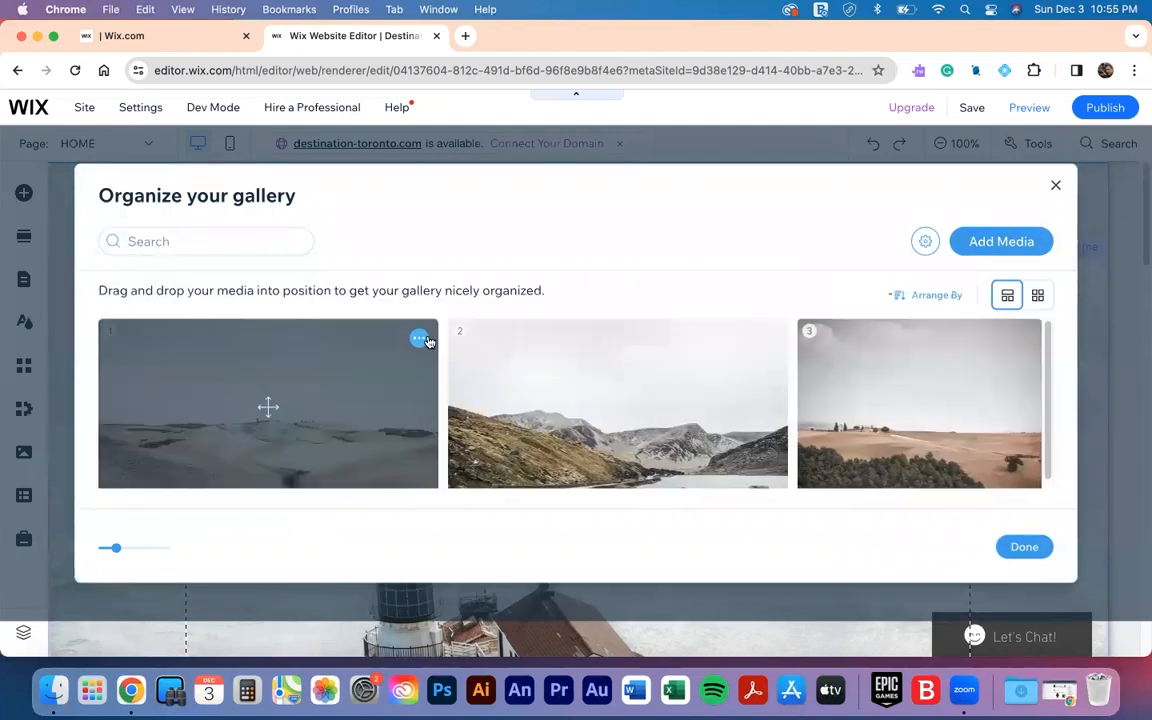
{"action": "left_click", "coordinate": [418, 338]}
{"action": "left_click", "coordinate": [325, 381]}
{"action": "left_click", "coordinate": [257, 338]}
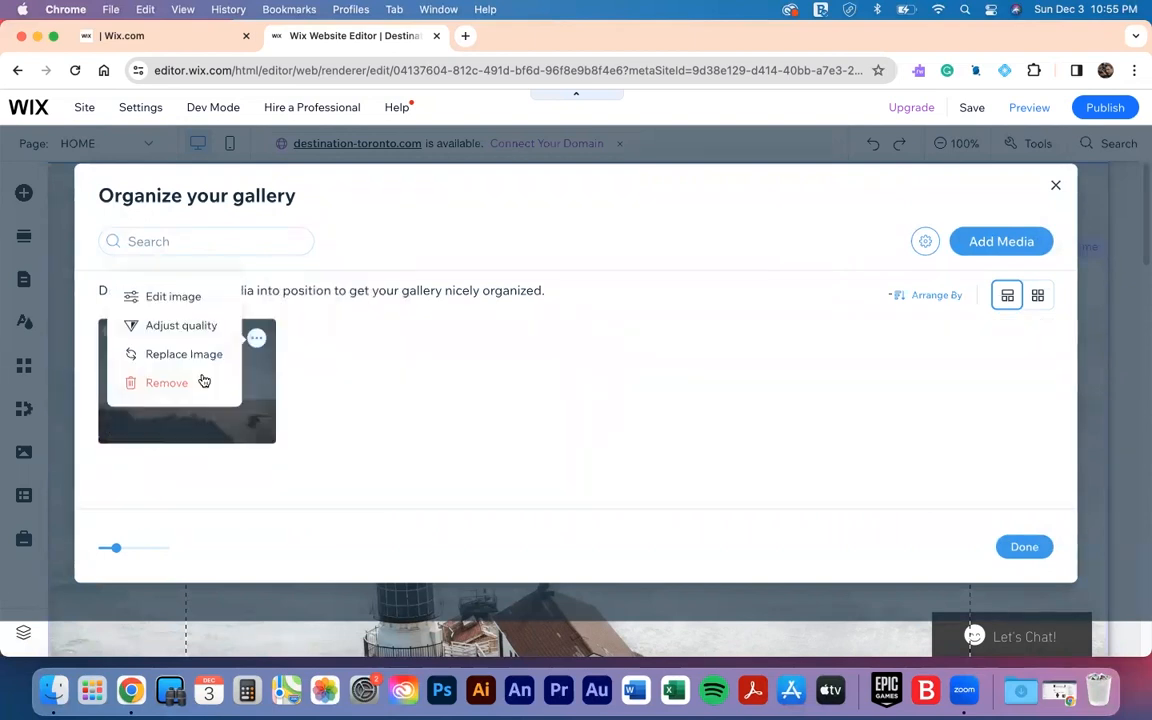
{"action": "left_click", "coordinate": [206, 380]}
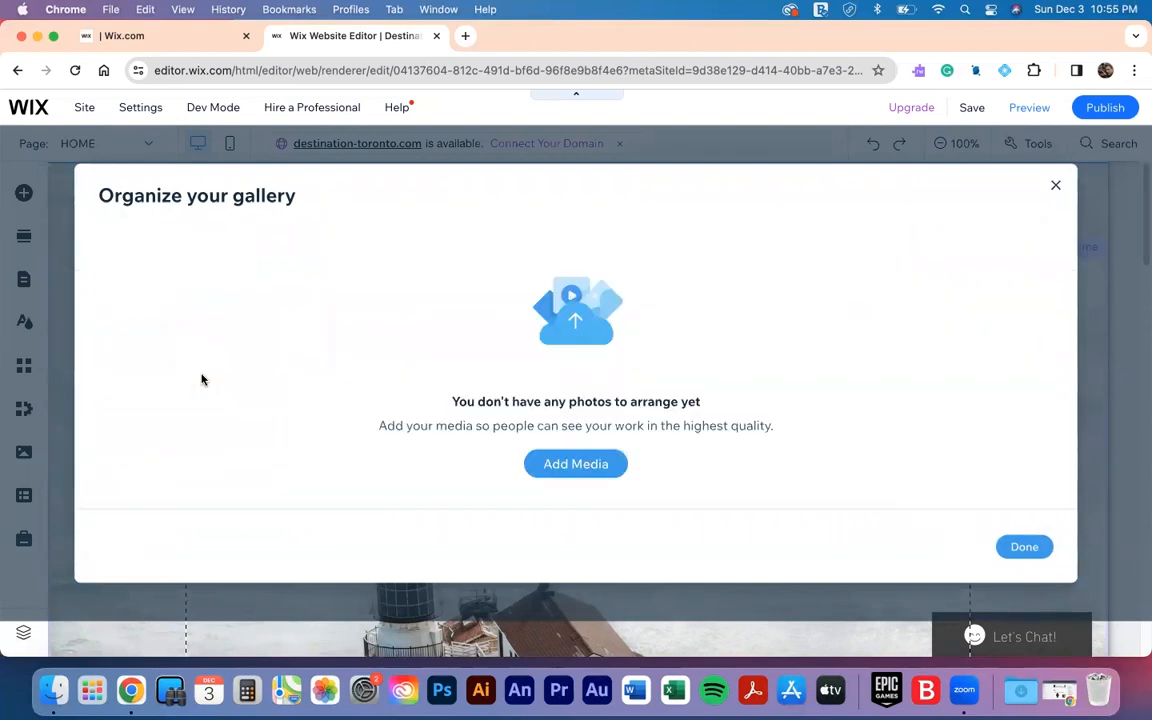
- Start adding images to the emptied gallery and bring up the media upload dialog
{"action": "left_click", "coordinate": [548, 462]}
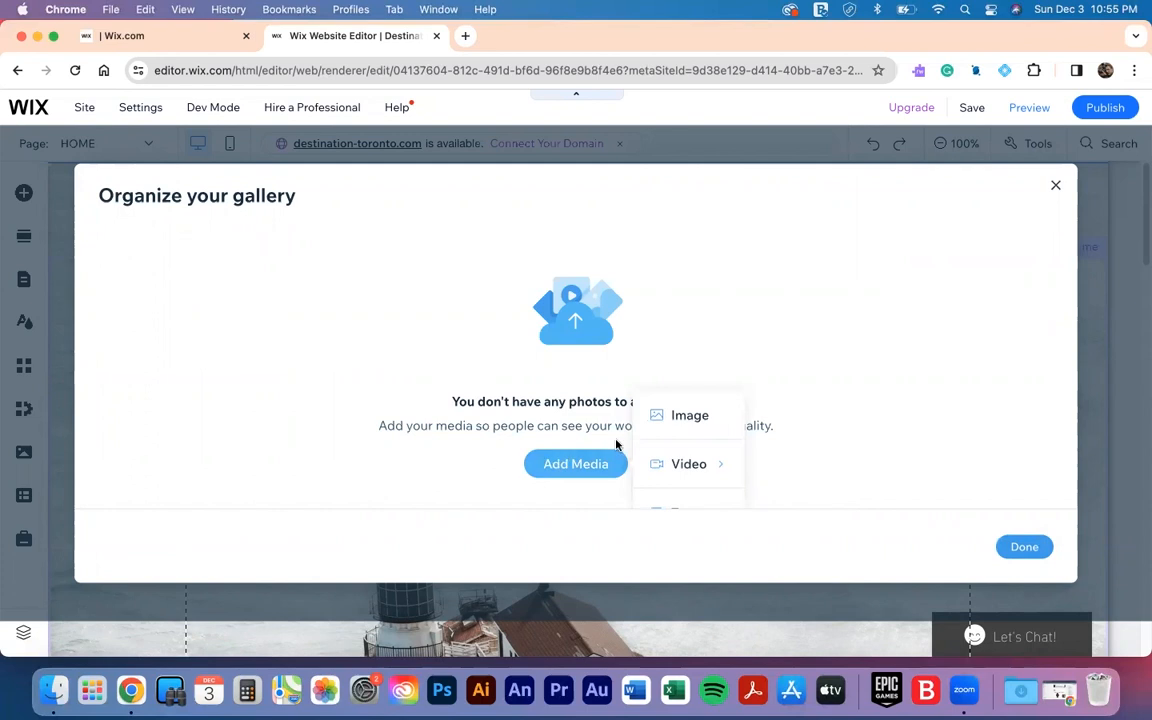
{"action": "left_click", "coordinate": [682, 415]}
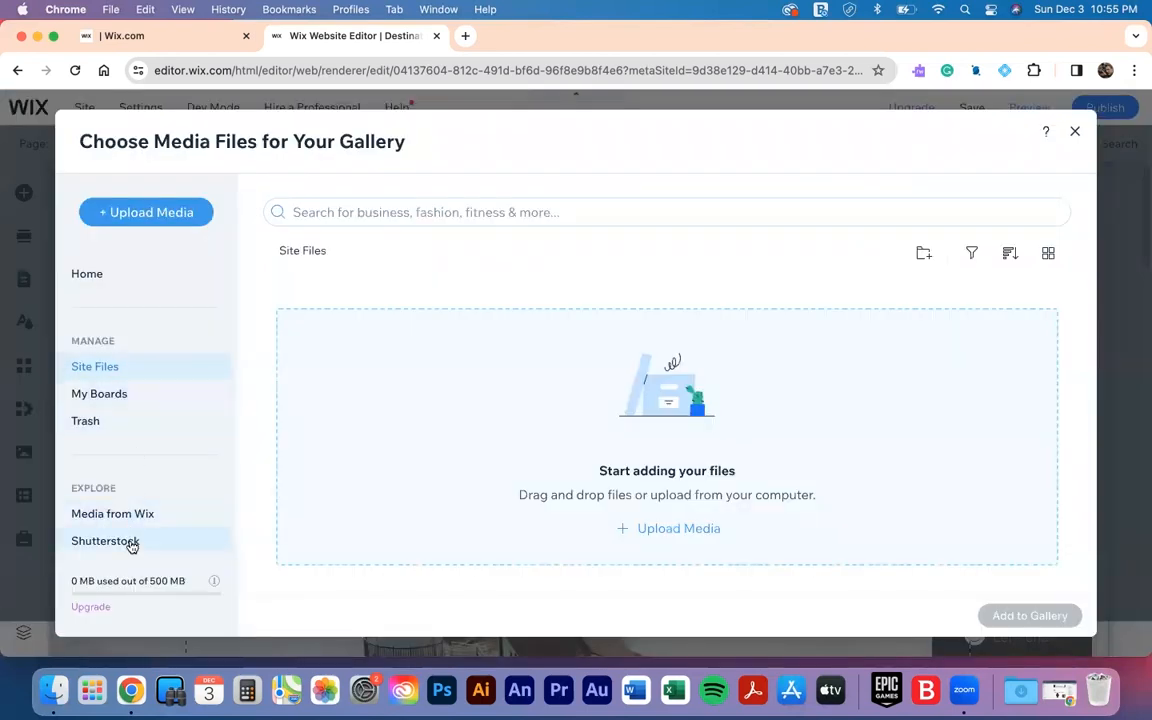
{"action": "left_click", "coordinate": [148, 212]}
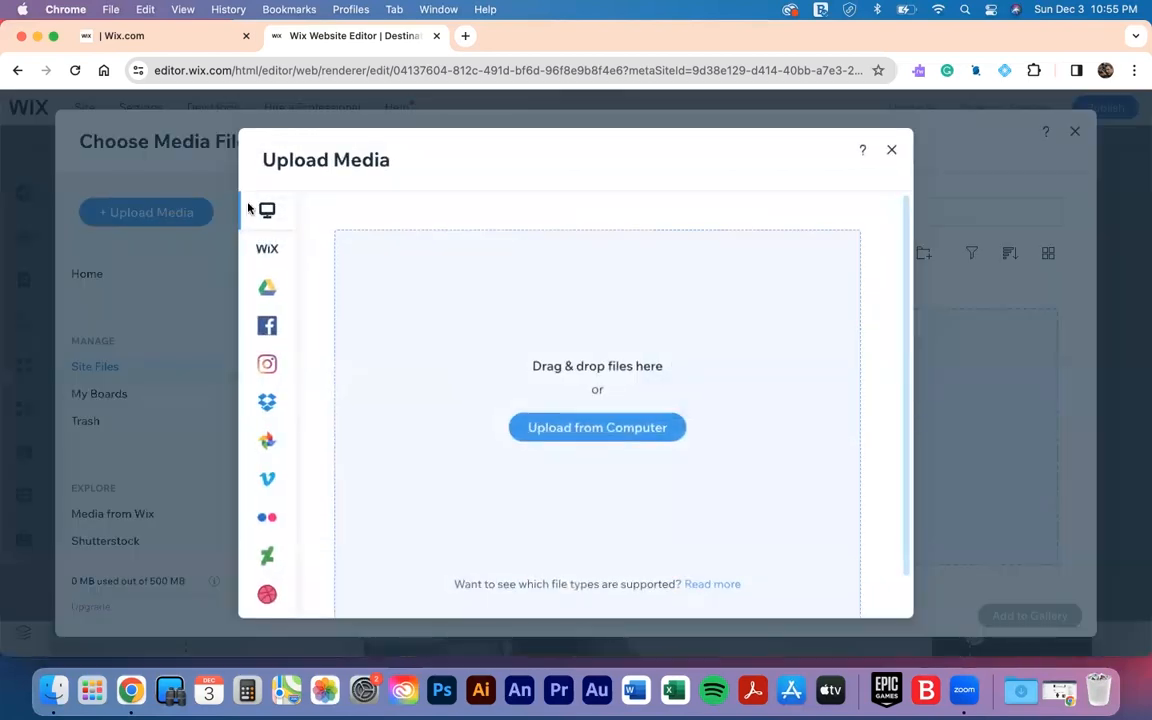
- Connect Flickr as the upload source and authorize wixpix to access the Flickr account
{"action": "left_click", "coordinate": [292, 519]}
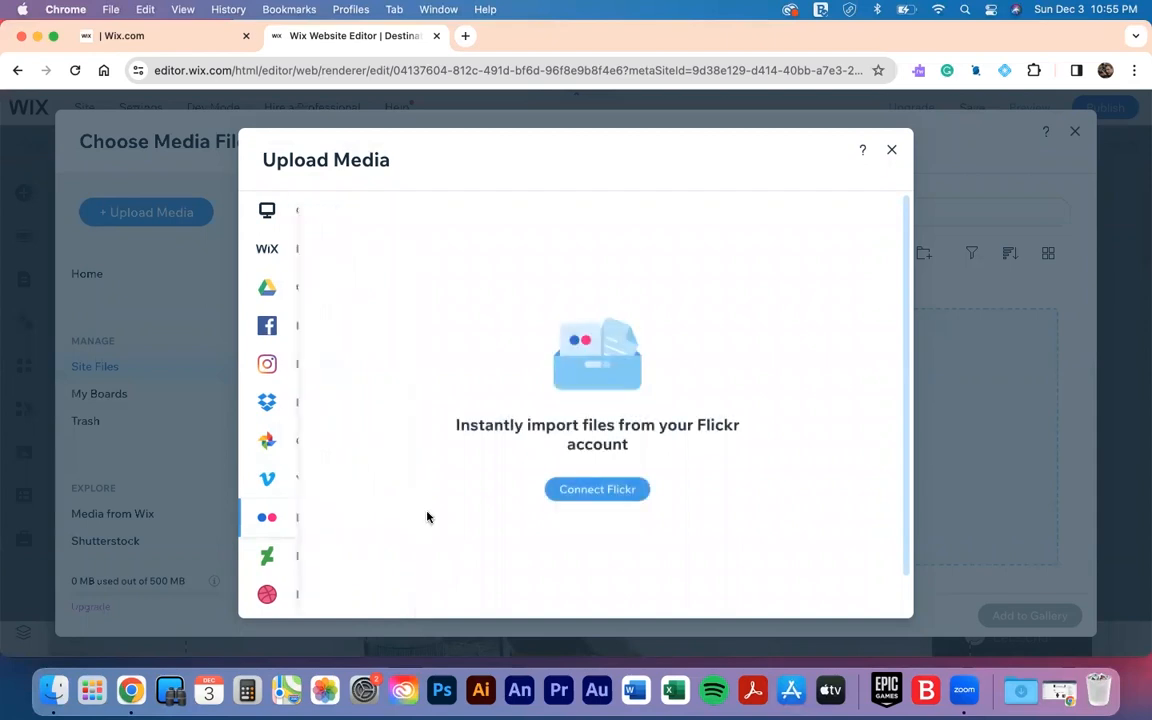
{"action": "left_click", "coordinate": [581, 492]}
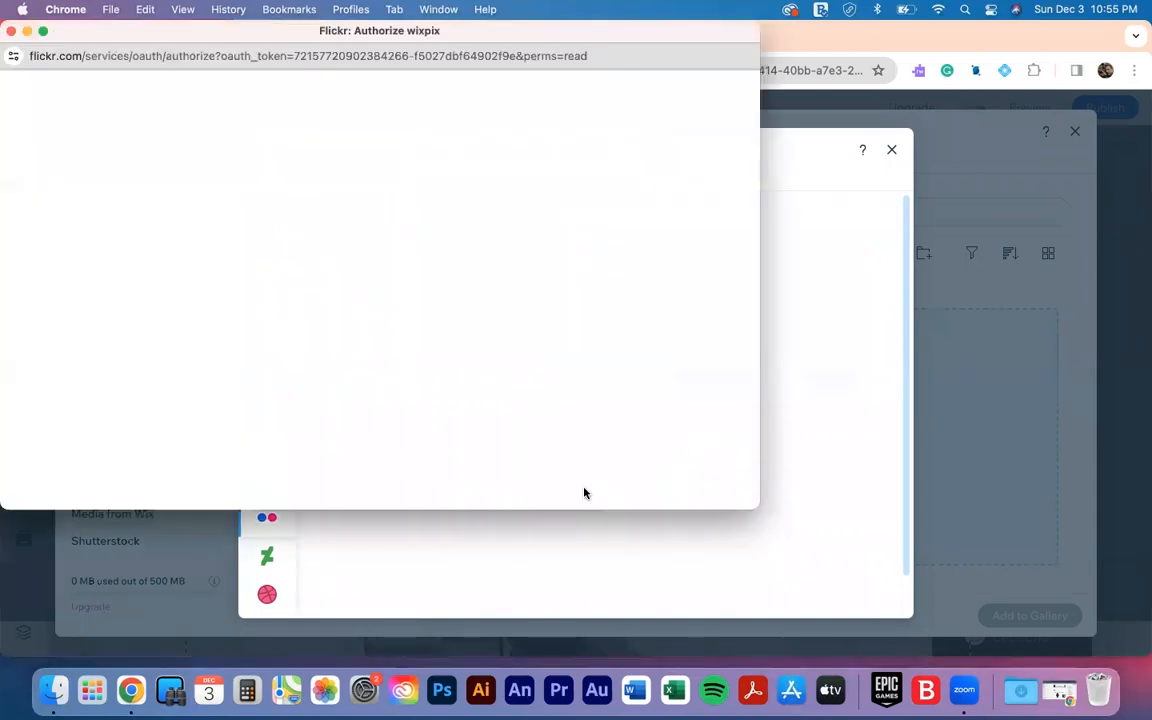
{"action": "scroll", "coordinate": [177, 153], "scroll_direction": "down", "scroll_amount": 5}
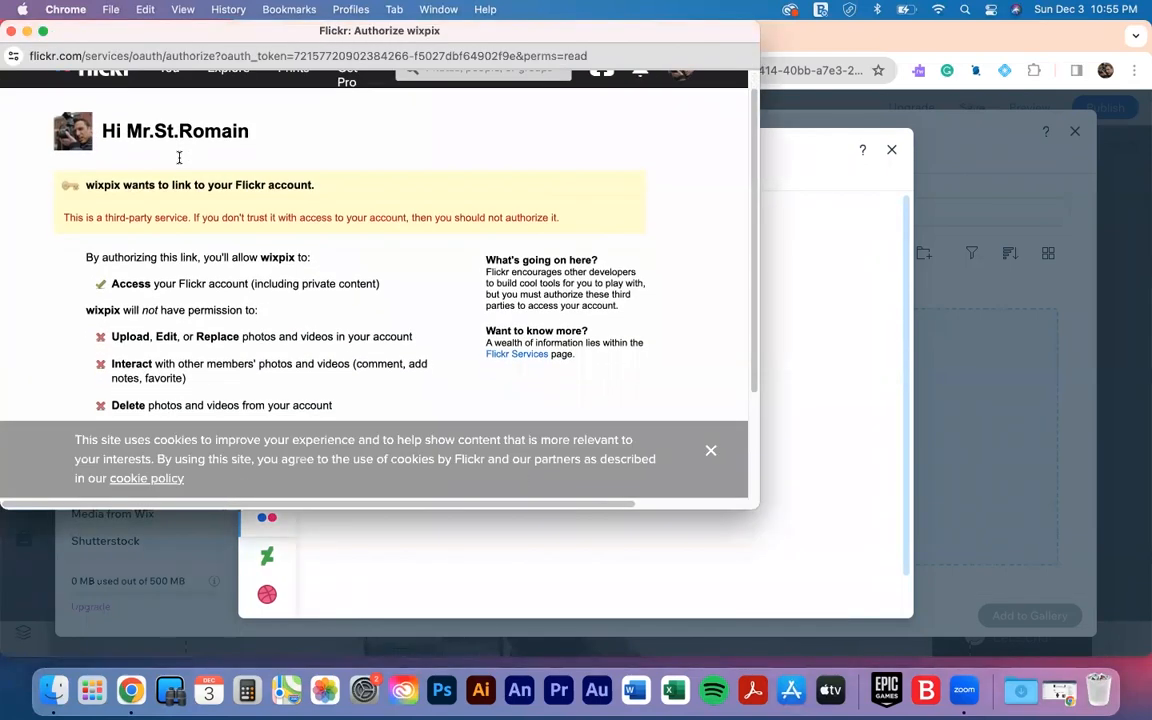
{"action": "scroll", "coordinate": [180, 160], "scroll_direction": "up", "scroll_amount": 3}
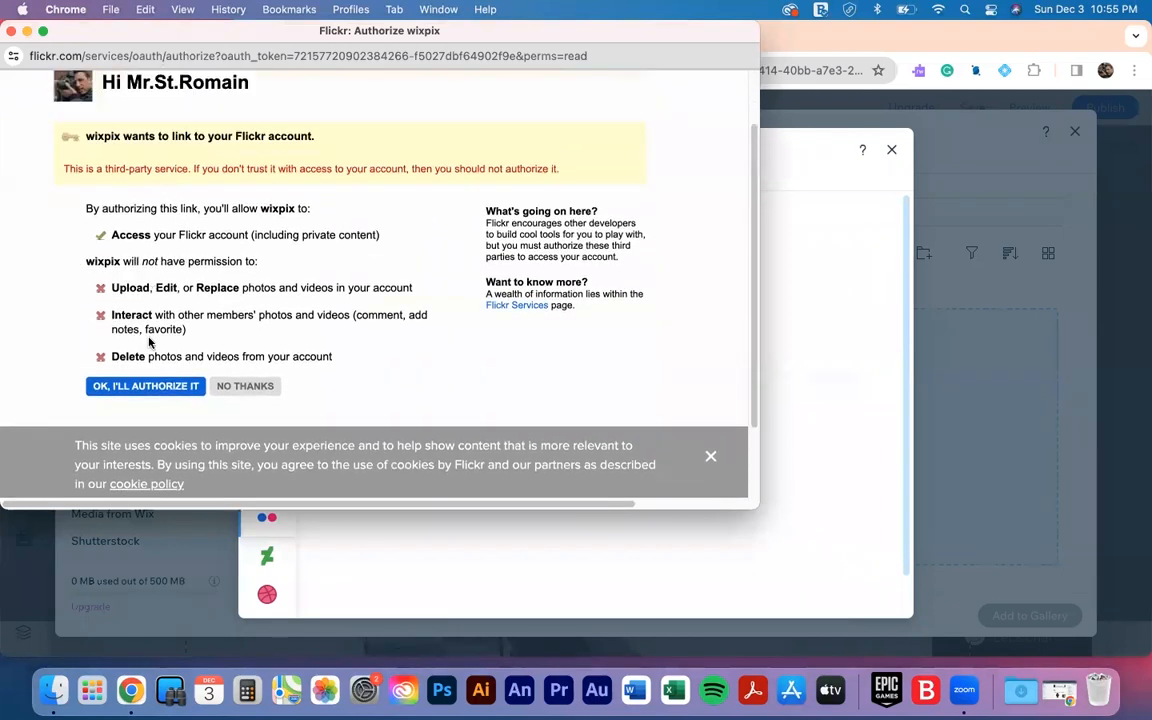
{"action": "left_click", "coordinate": [146, 386]}
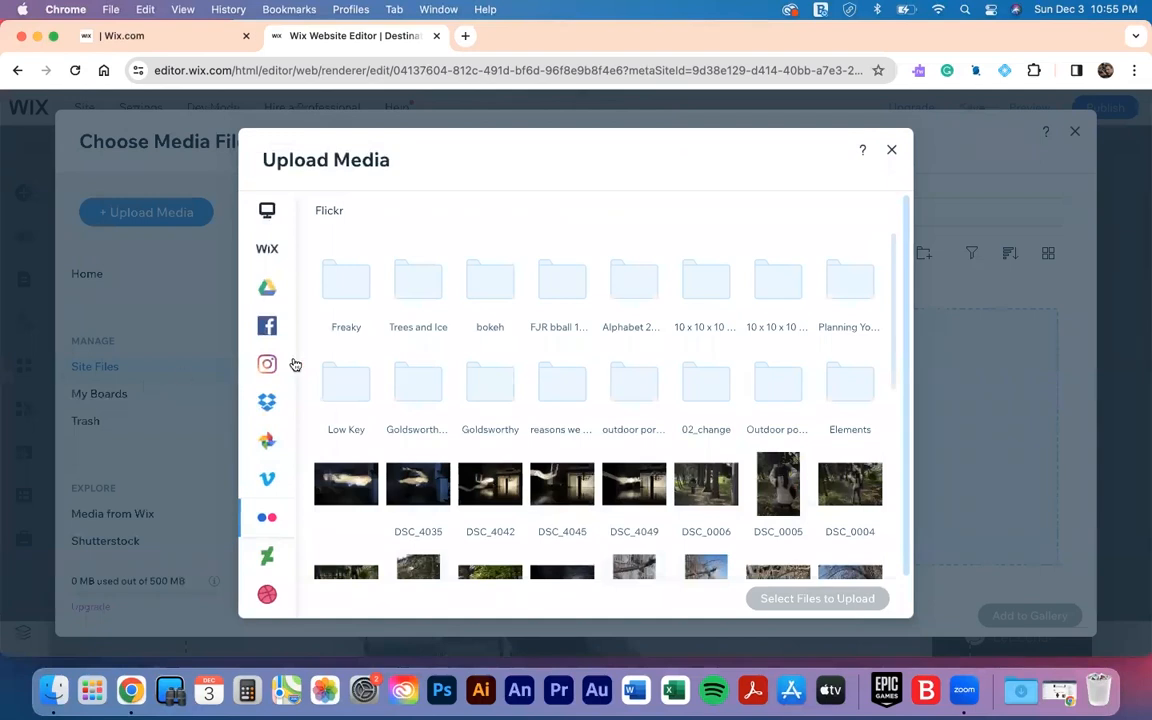
- Upload six Flickr photos to the site files: Archway, T'ronto, Upwards, Table sale, Yellow kicks in the six, and the Kensington photo
{"action": "scroll", "coordinate": [590, 463], "scroll_direction": "down", "scroll_amount": 5}
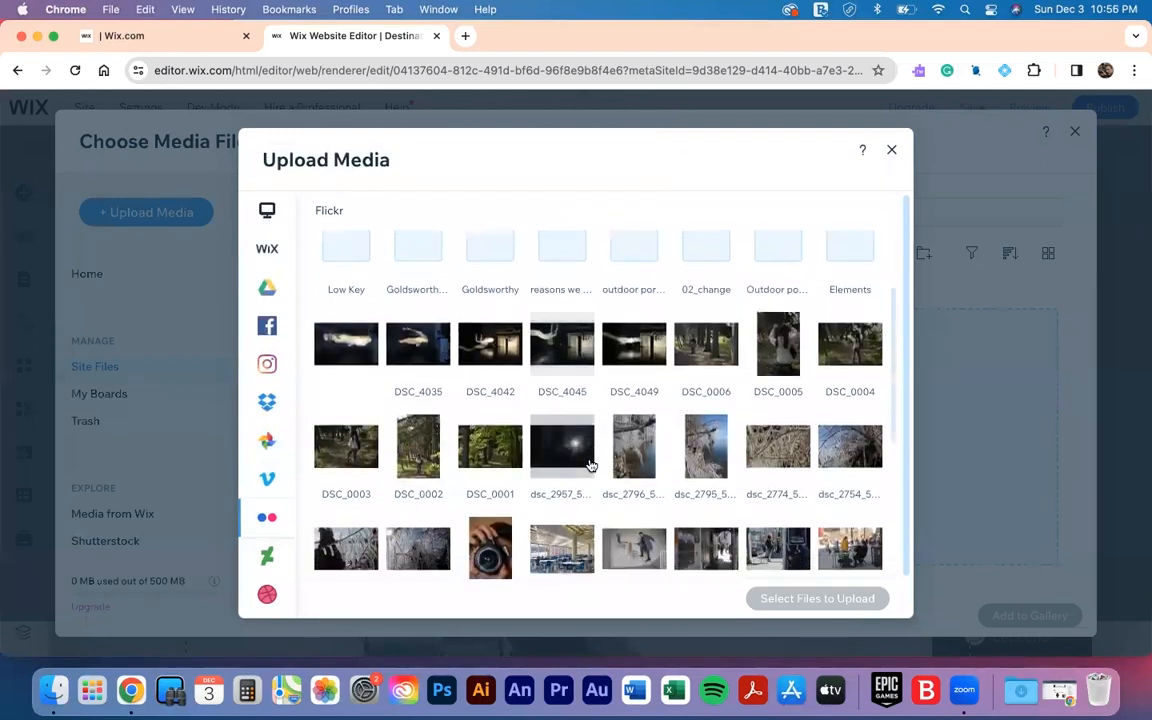
{"action": "scroll", "coordinate": [590, 465], "scroll_direction": "down", "scroll_amount": 1}
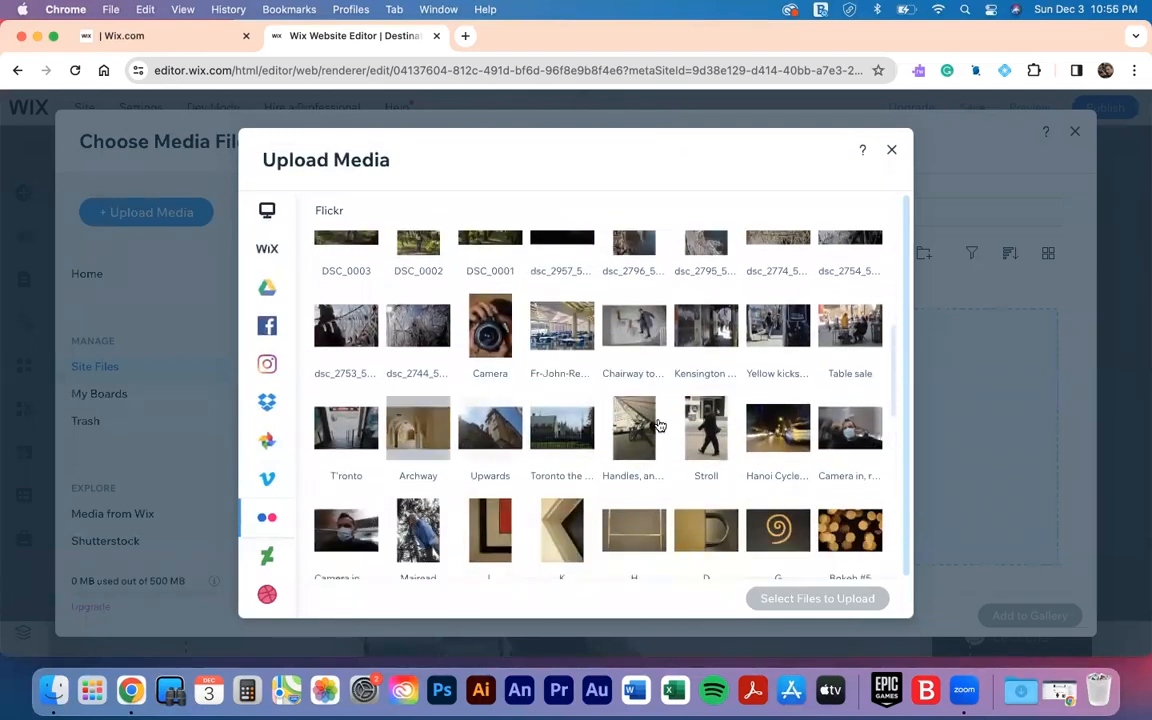
{"action": "scroll", "coordinate": [663, 427], "scroll_direction": "up", "scroll_amount": 2}
{"action": "scroll", "coordinate": [660, 427], "scroll_direction": "up", "scroll_amount": 3}
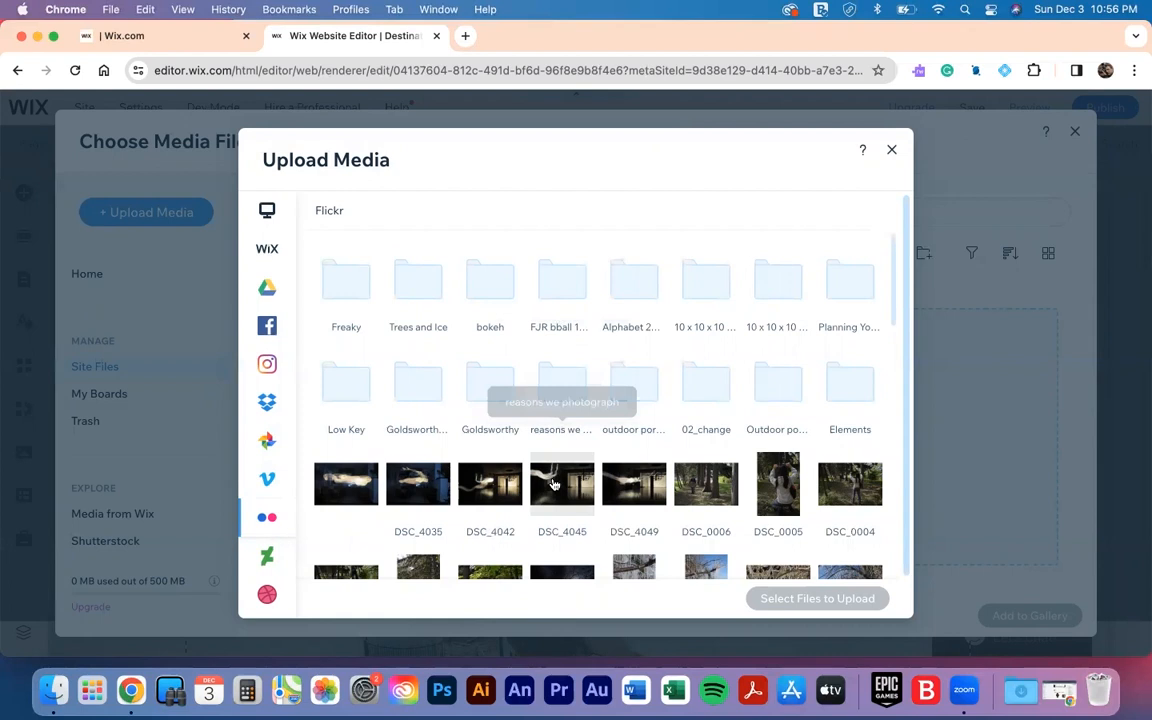
{"action": "scroll", "coordinate": [554, 484], "scroll_direction": "down", "scroll_amount": 5}
{"action": "scroll", "coordinate": [554, 484], "scroll_direction": "down", "scroll_amount": 2}
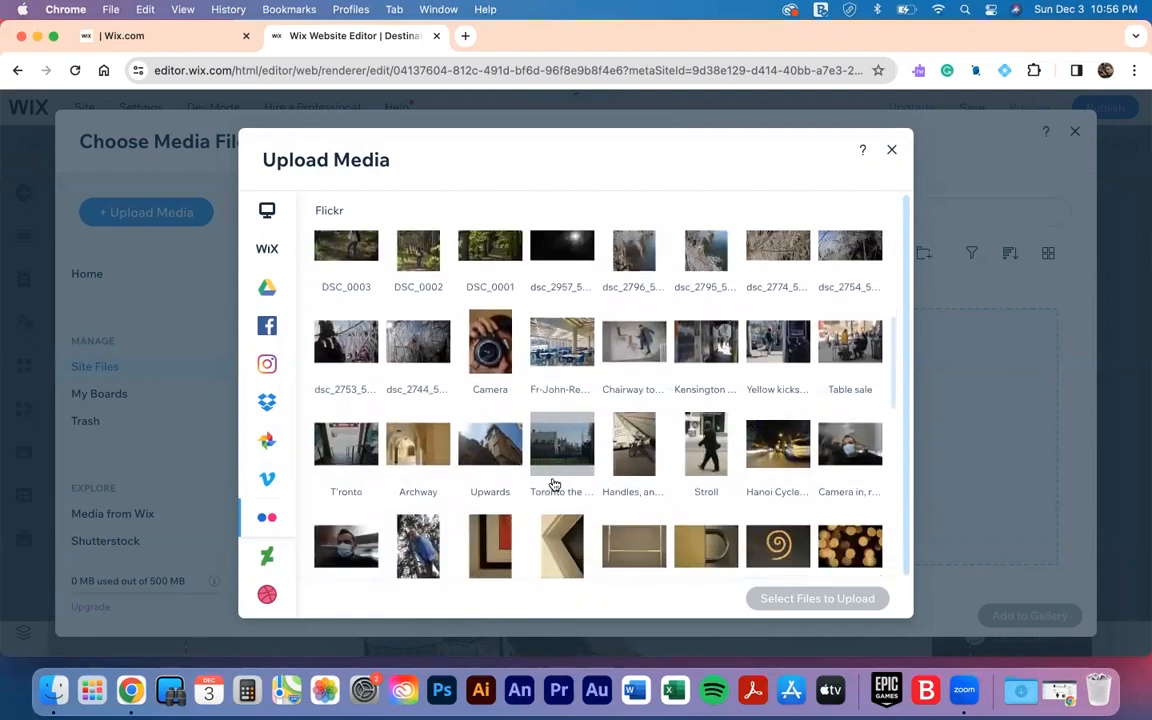
{"action": "left_click", "coordinate": [407, 436]}
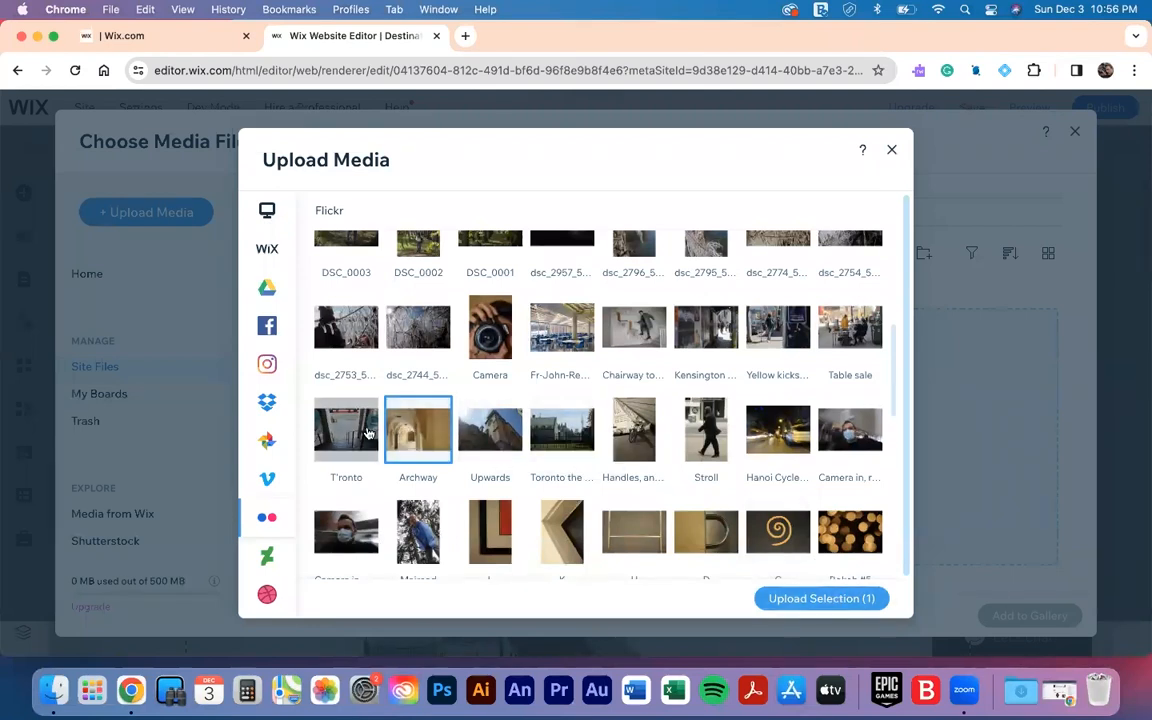
{"action": "left_click", "coordinate": [355, 433]}
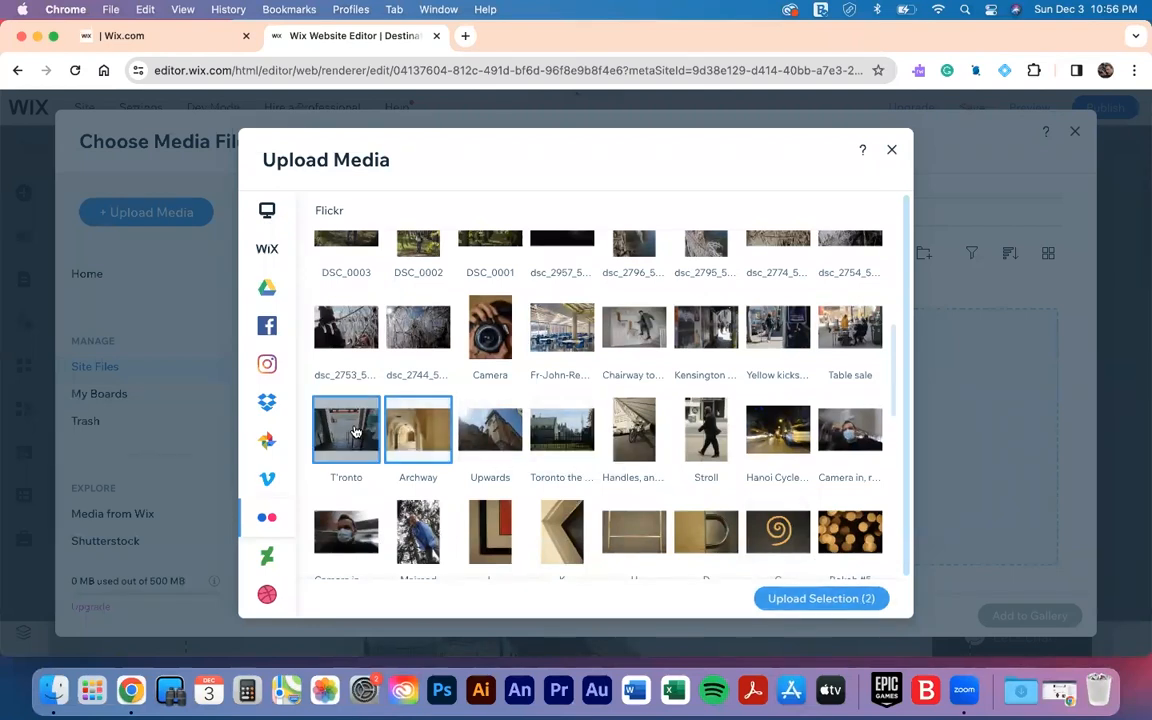
{"action": "left_click", "coordinate": [476, 398]}
{"action": "left_click", "coordinate": [822, 327]}
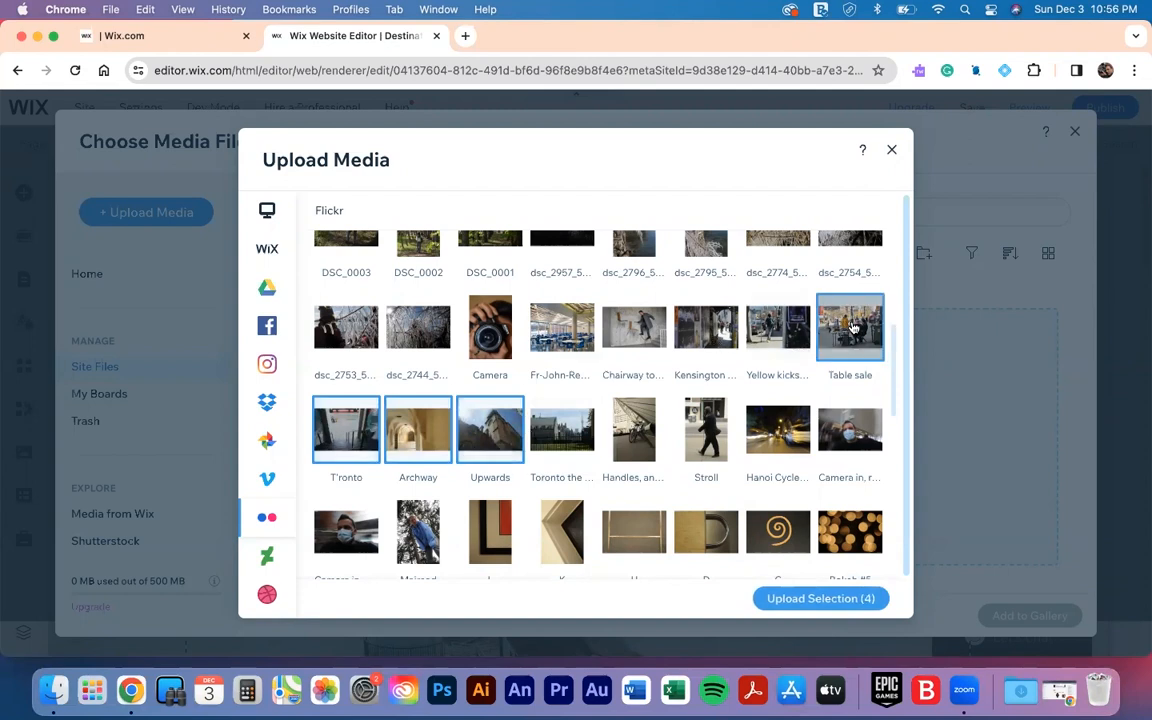
{"action": "left_click", "coordinate": [772, 320]}
{"action": "left_click", "coordinate": [722, 330]}
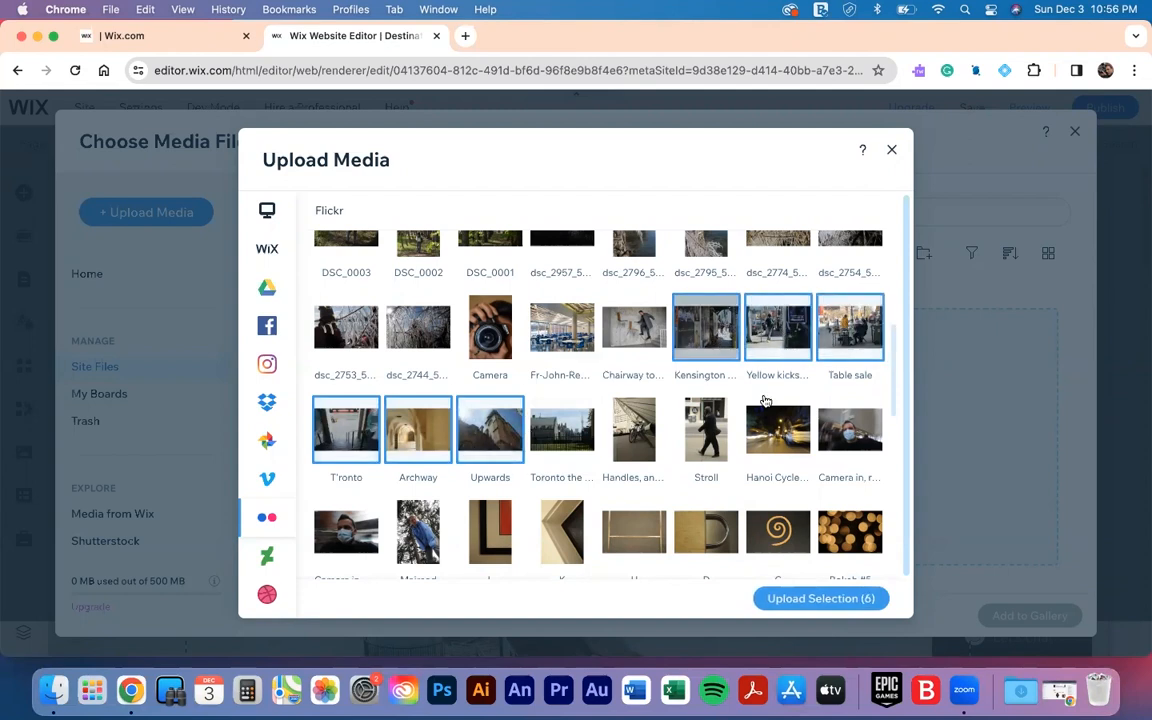
{"action": "left_click", "coordinate": [821, 599]}
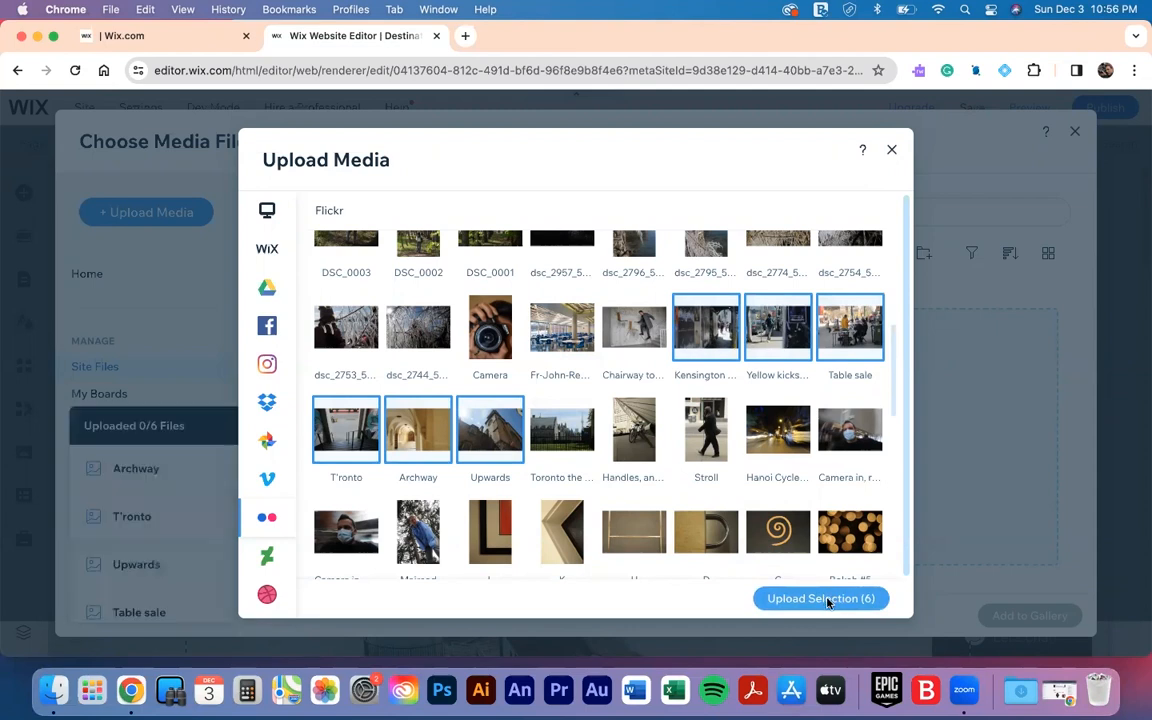
- Add the uploaded Table sale, T'ronto, Yellow kicks in the six, Upwards and Kensington photos to the Welcome gallery and finish organizing it
{"action": "scroll", "coordinate": [276, 487], "scroll_direction": "down", "scroll_amount": 3}
{"action": "scroll", "coordinate": [277, 489], "scroll_direction": "up", "scroll_amount": 2}
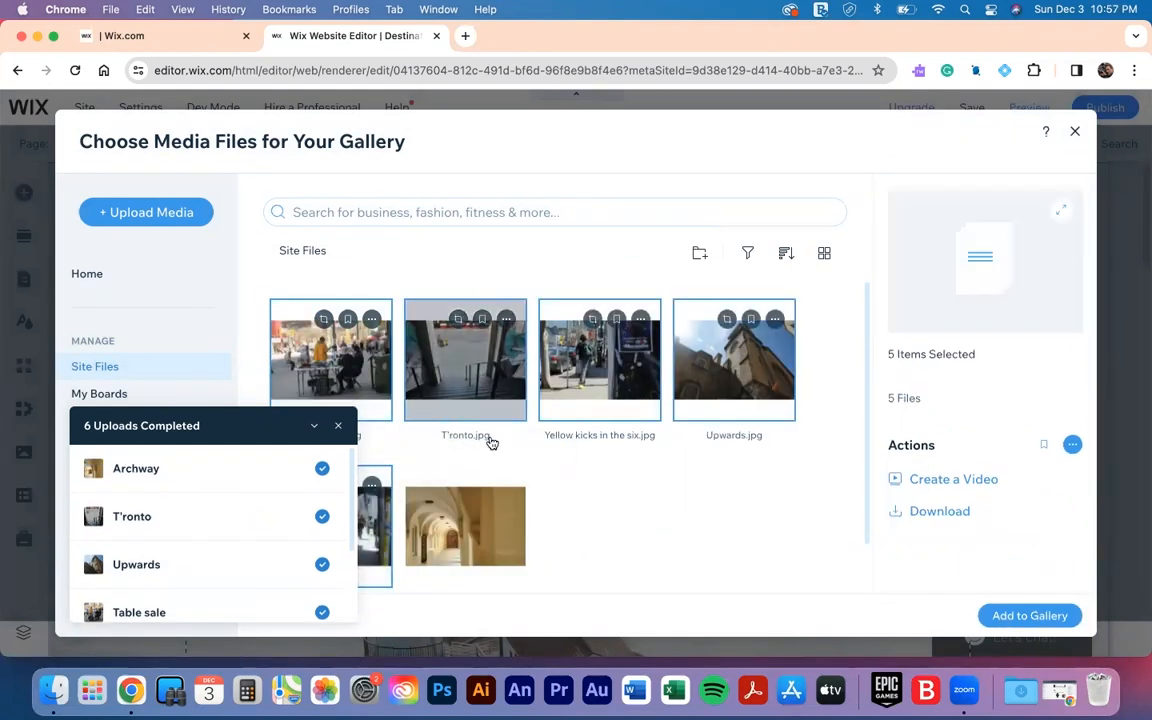
{"action": "left_click", "coordinate": [318, 366]}
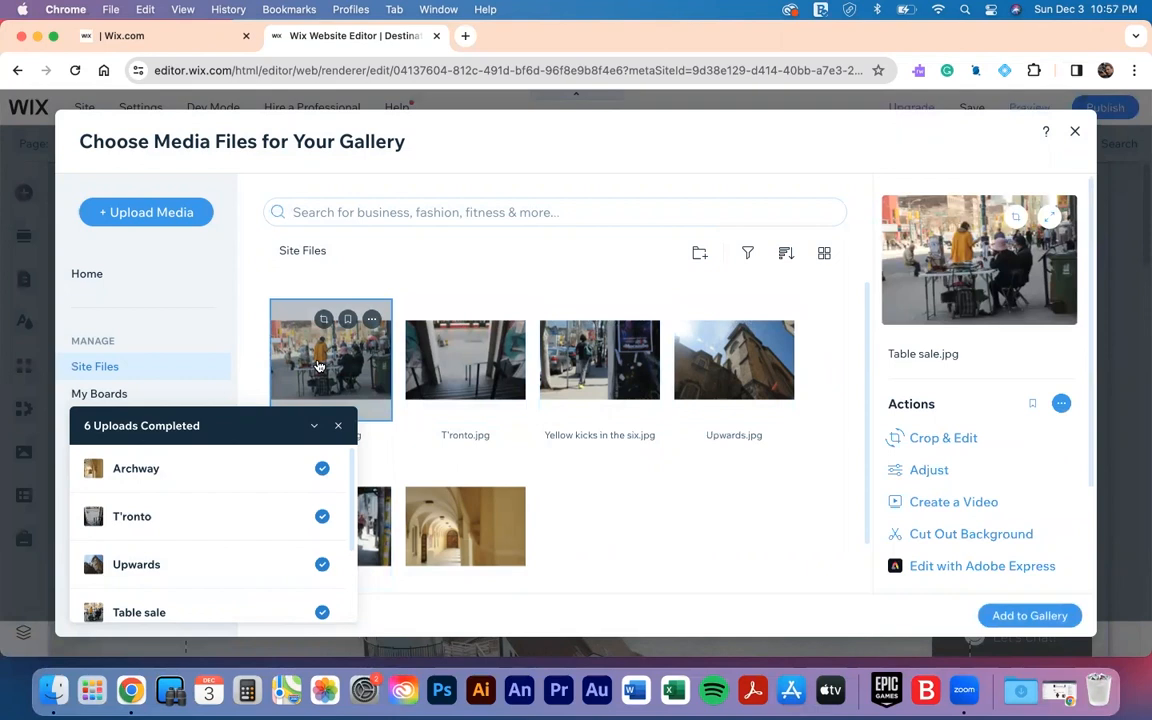
{"action": "left_click", "coordinate": [462, 360], "text": "shift"}
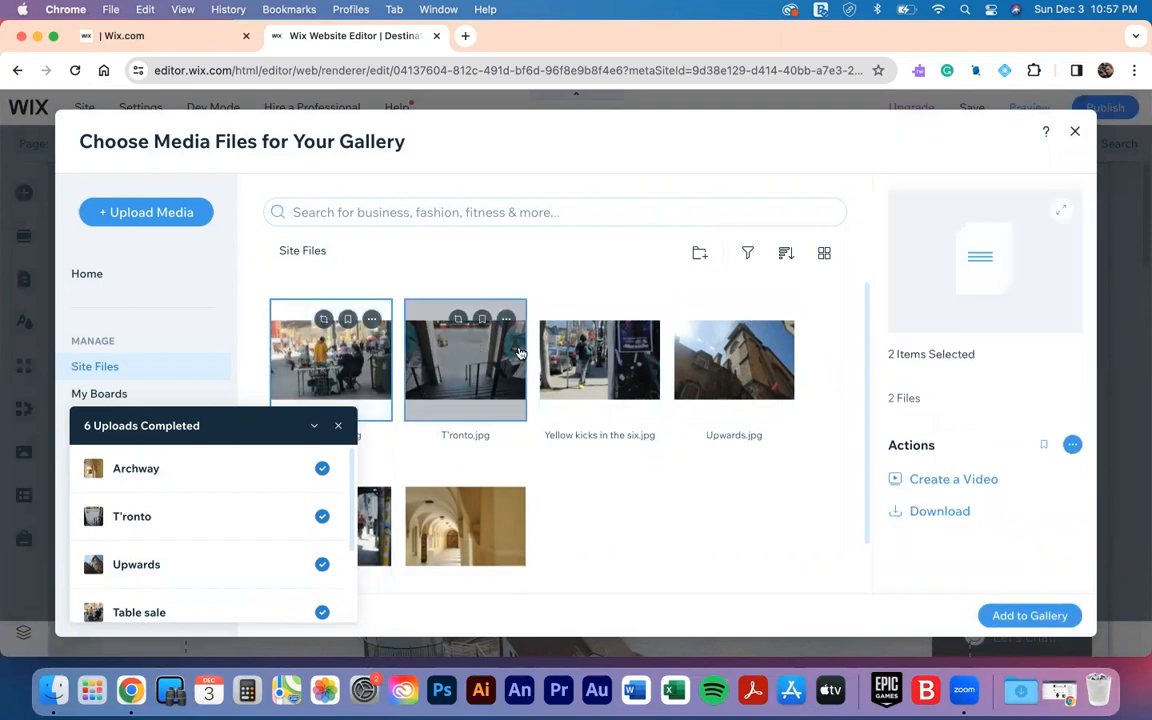
{"action": "left_click", "coordinate": [574, 360], "text": "shift"}
{"action": "left_click", "coordinate": [734, 360], "text": "shift"}
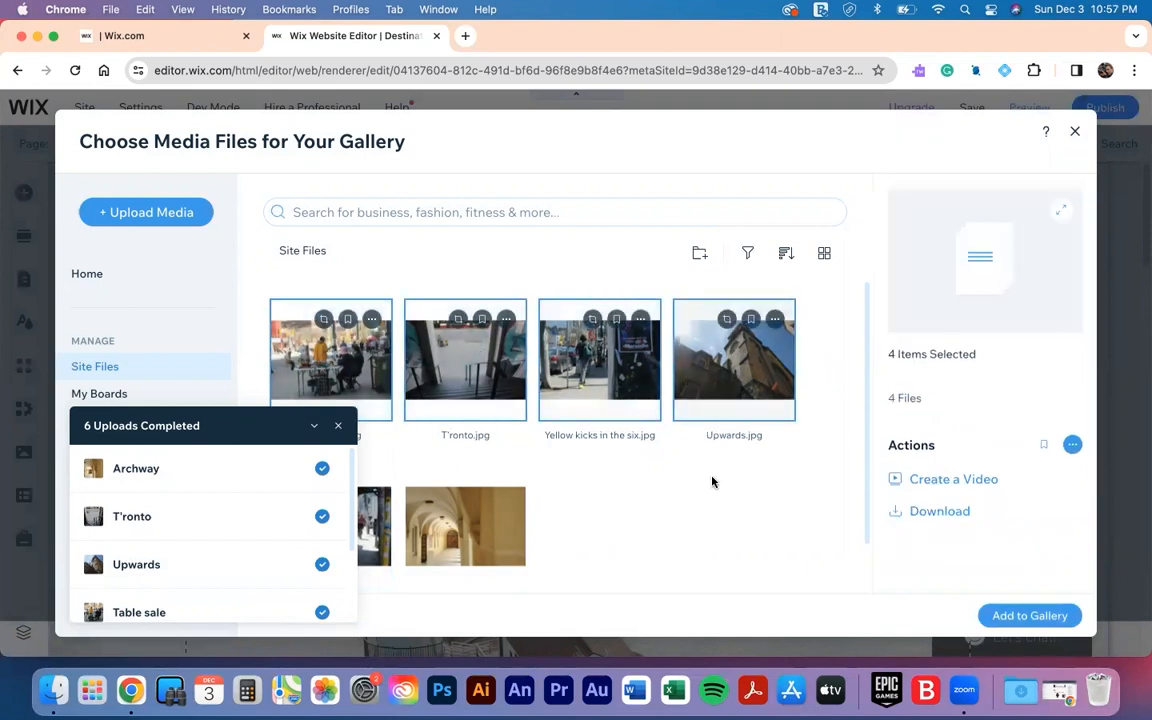
{"action": "left_click", "coordinate": [311, 281]}
{"action": "left_click", "coordinate": [331, 347]}
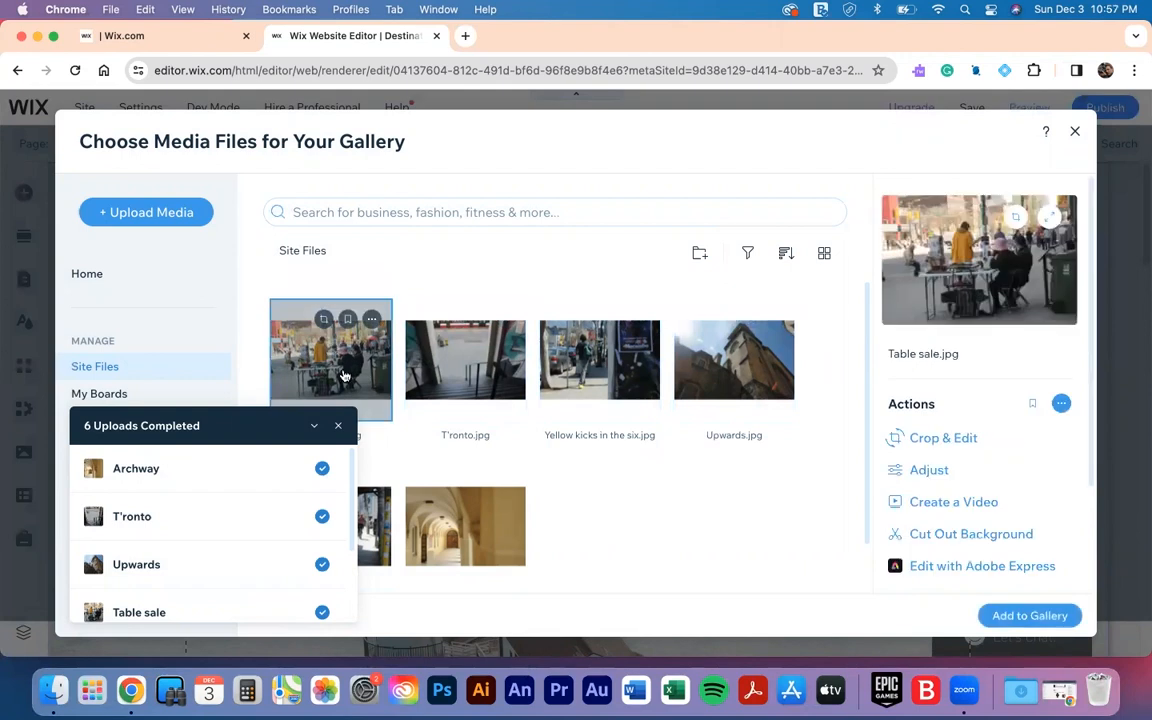
{"action": "left_click", "coordinate": [714, 350], "text": "shift"}
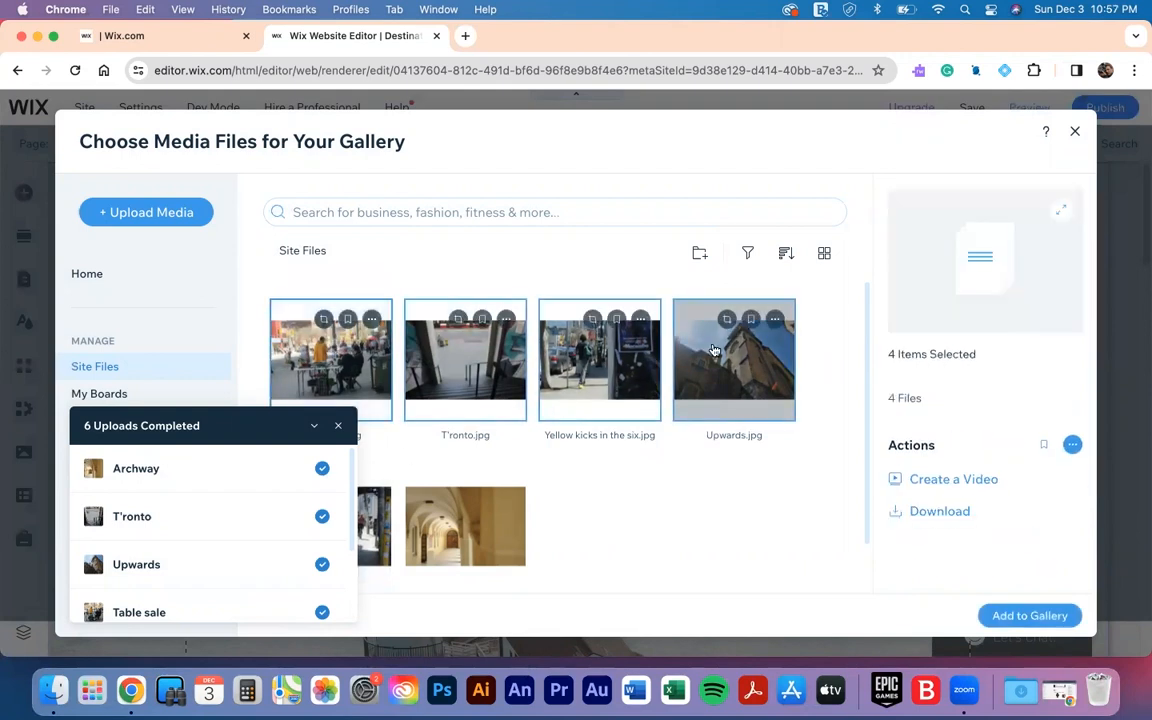
{"action": "left_click", "coordinate": [375, 520], "text": "shift"}
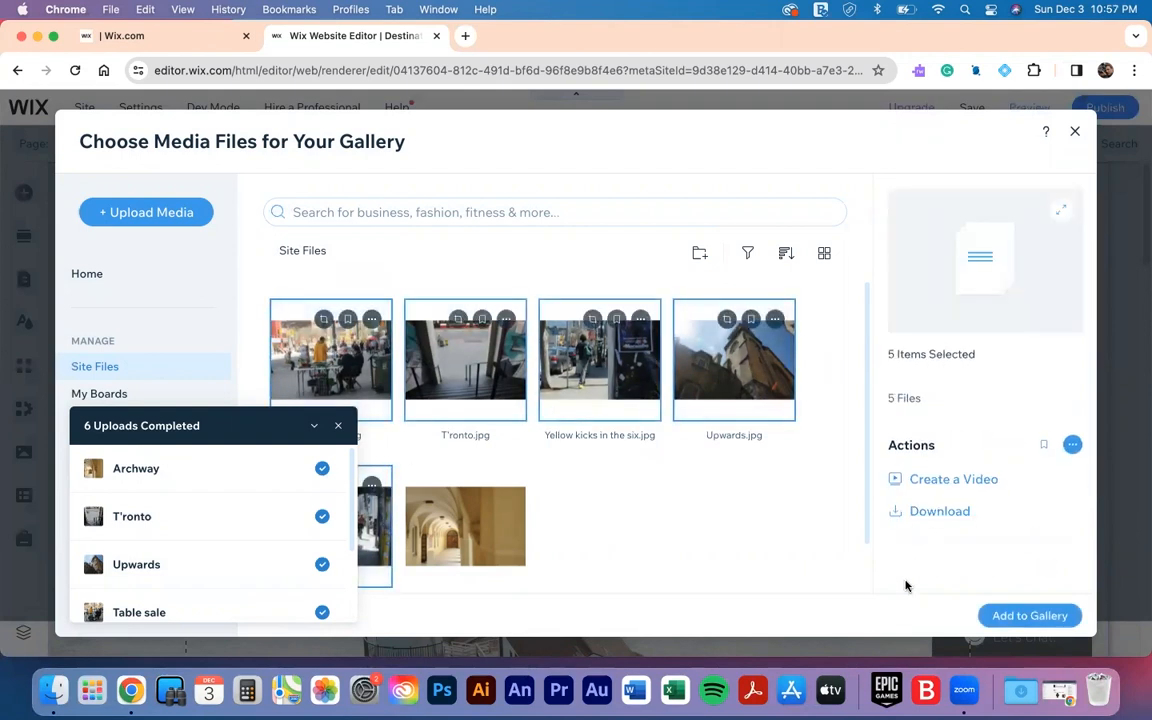
{"action": "left_click", "coordinate": [1020, 614]}
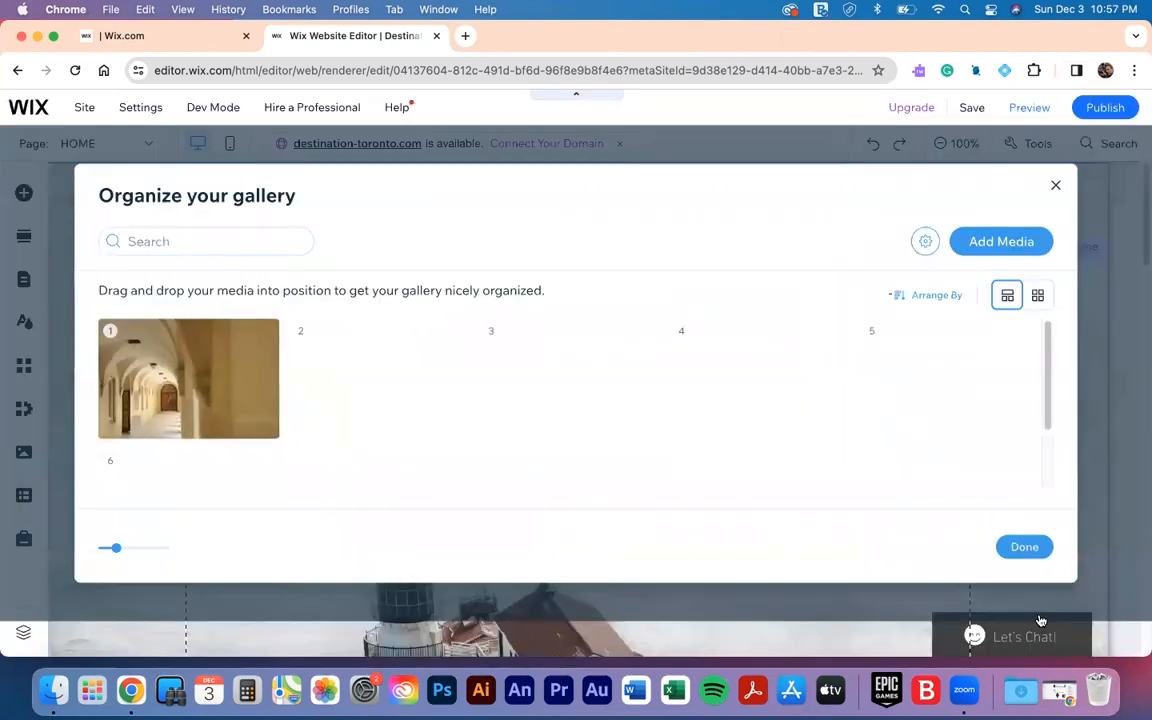
{"action": "left_click", "coordinate": [1023, 548]}
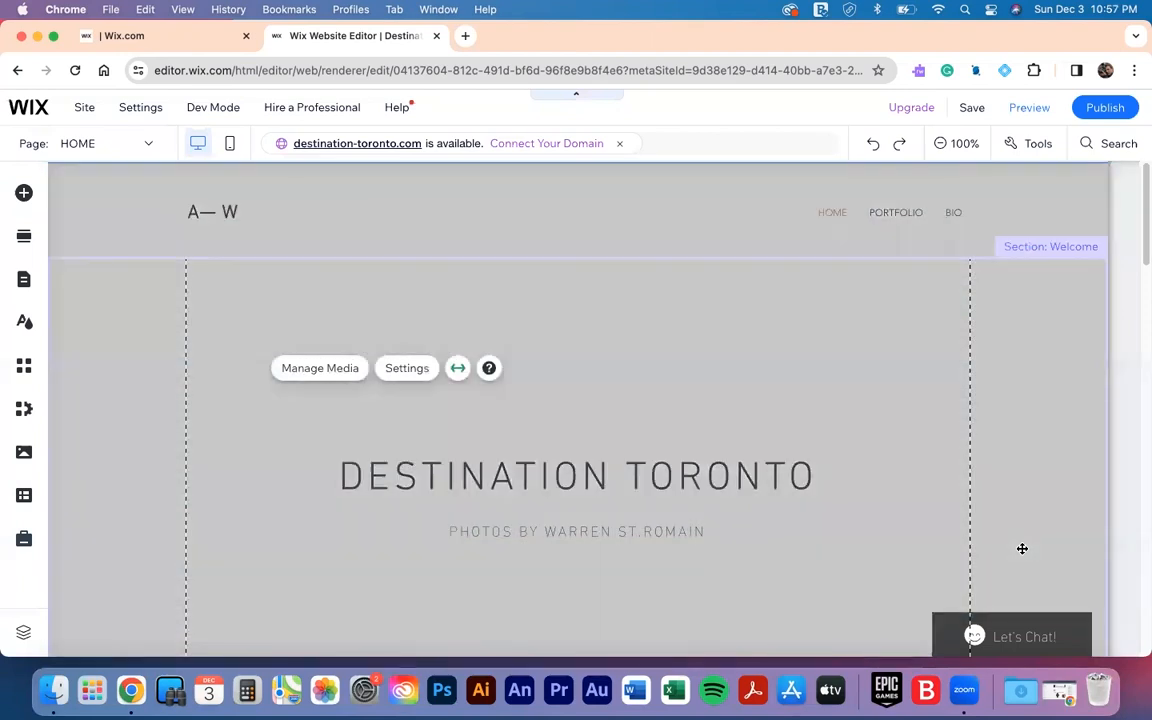
- Apply a white #FFFFFF highlight behind the DESTINATION TORONTO heading in the Welcome section
{"action": "scroll", "coordinate": [960, 401], "scroll_direction": "down", "scroll_amount": 5}
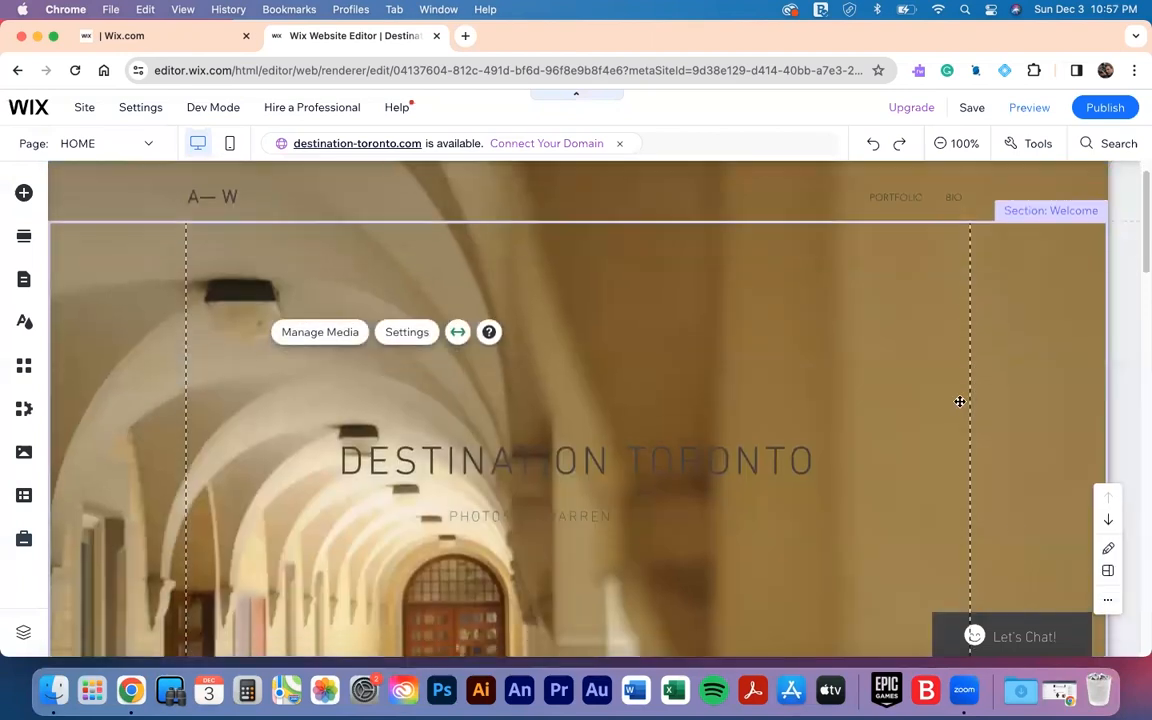
{"action": "scroll", "coordinate": [960, 401], "scroll_direction": "up", "scroll_amount": 5}
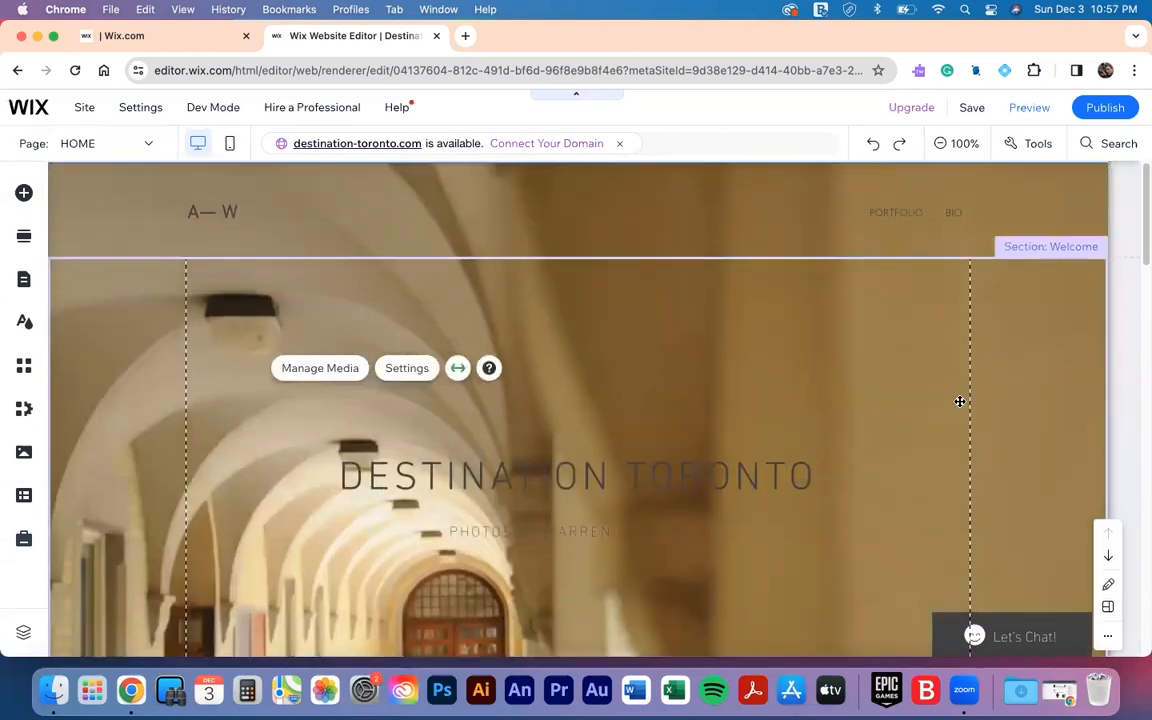
{"action": "scroll", "coordinate": [925, 328], "scroll_direction": "down", "scroll_amount": 3}
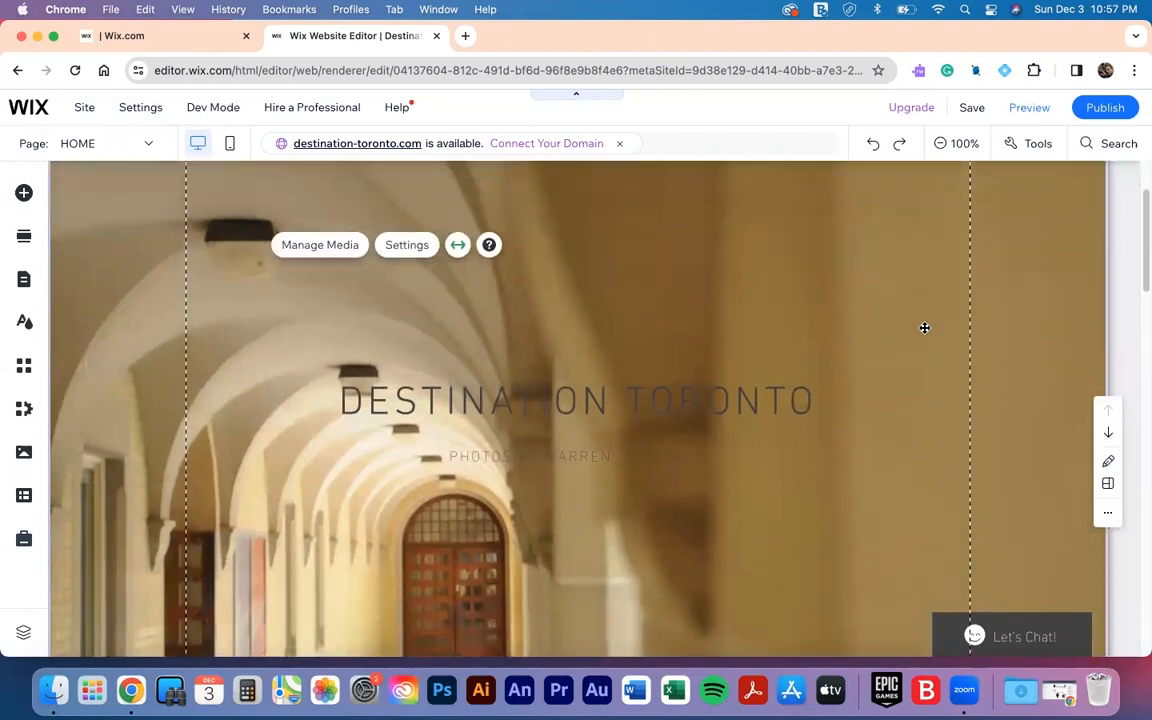
{"action": "left_click", "coordinate": [730, 309]}
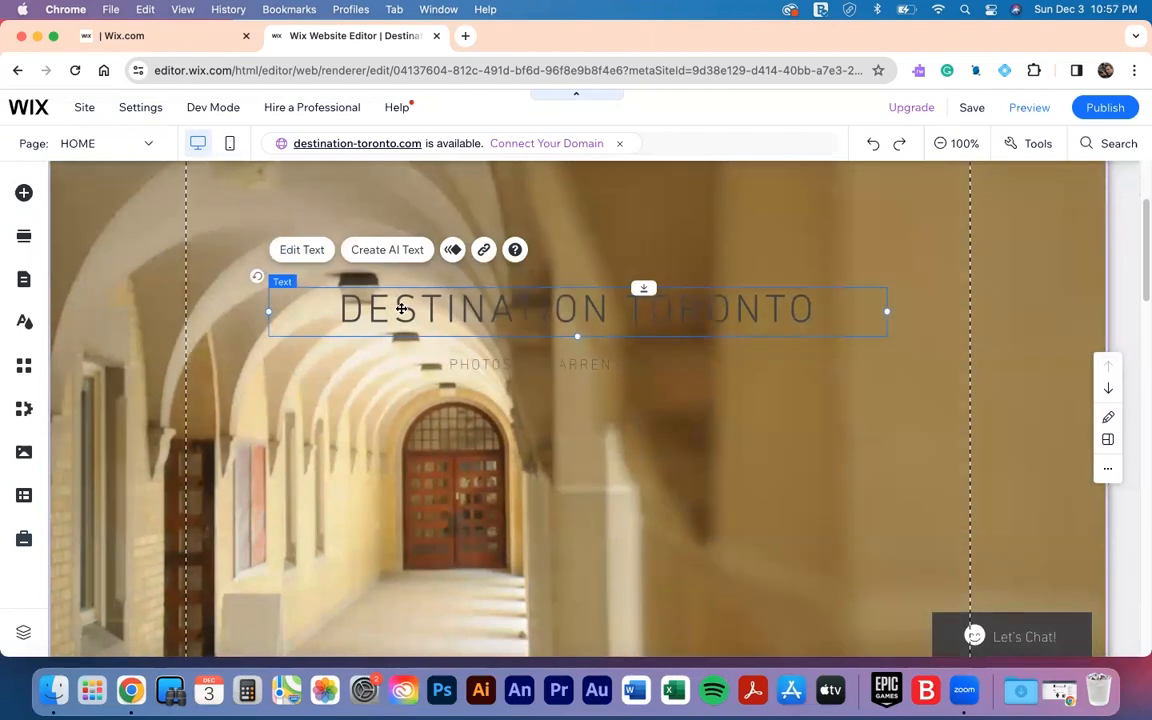
{"action": "left_click", "coordinate": [301, 250]}
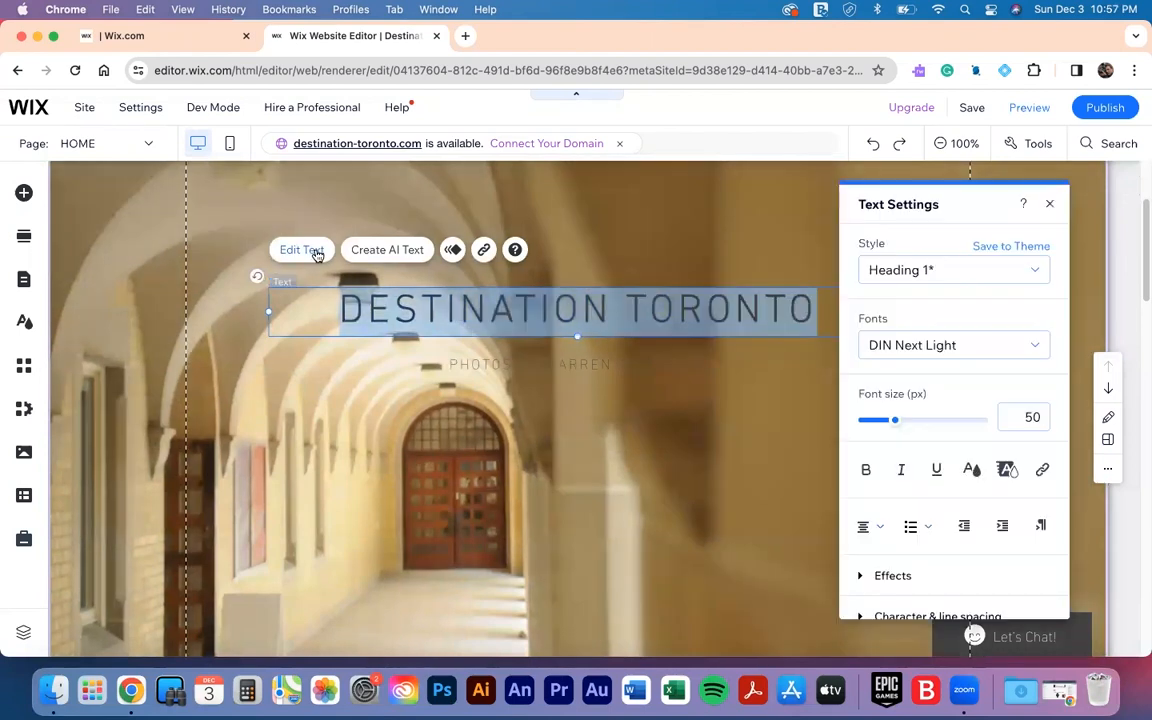
{"action": "left_click", "coordinate": [1008, 470]}
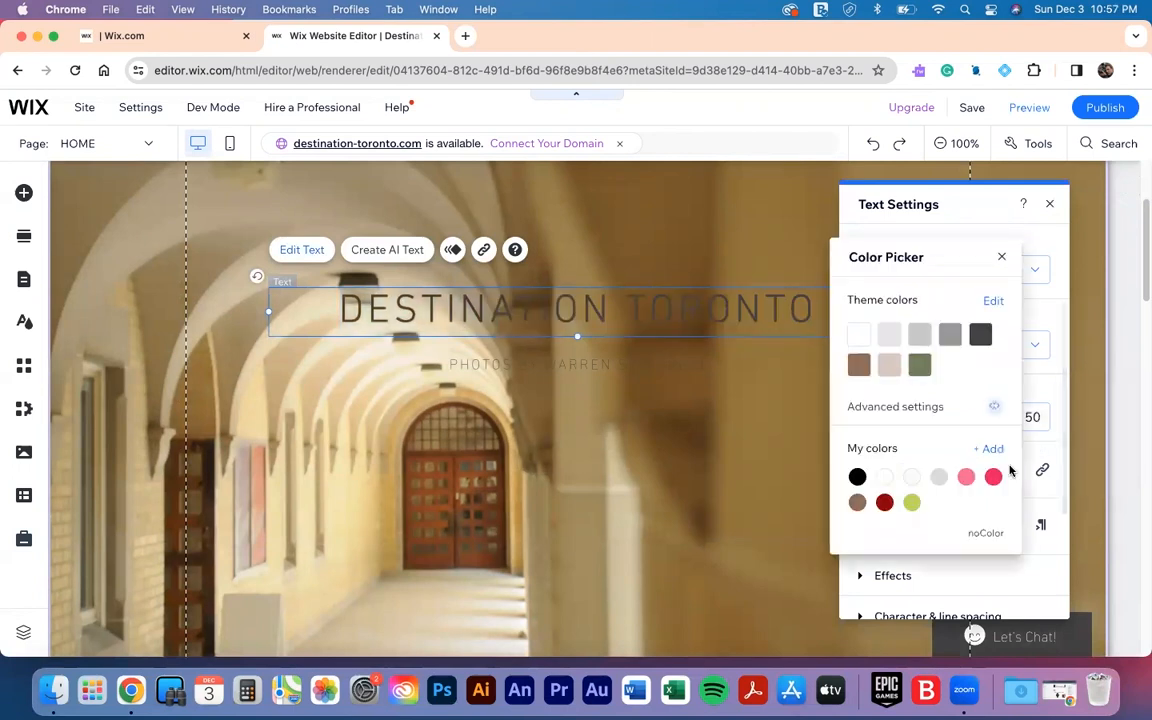
{"action": "left_click", "coordinate": [884, 478]}
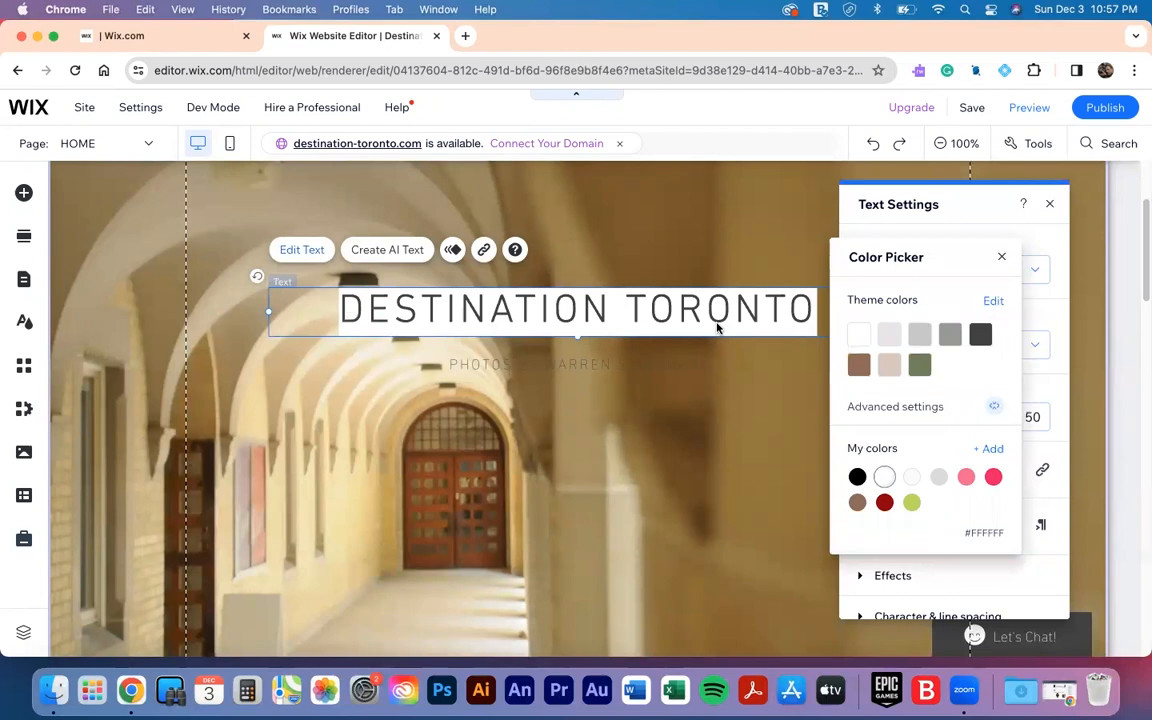
- Apply a light highlight behind the photographer credit line below the DESTINATION TORONTO heading and close the text settings
{"action": "left_click", "coordinate": [686, 363]}
{"action": "left_click", "coordinate": [686, 363]}
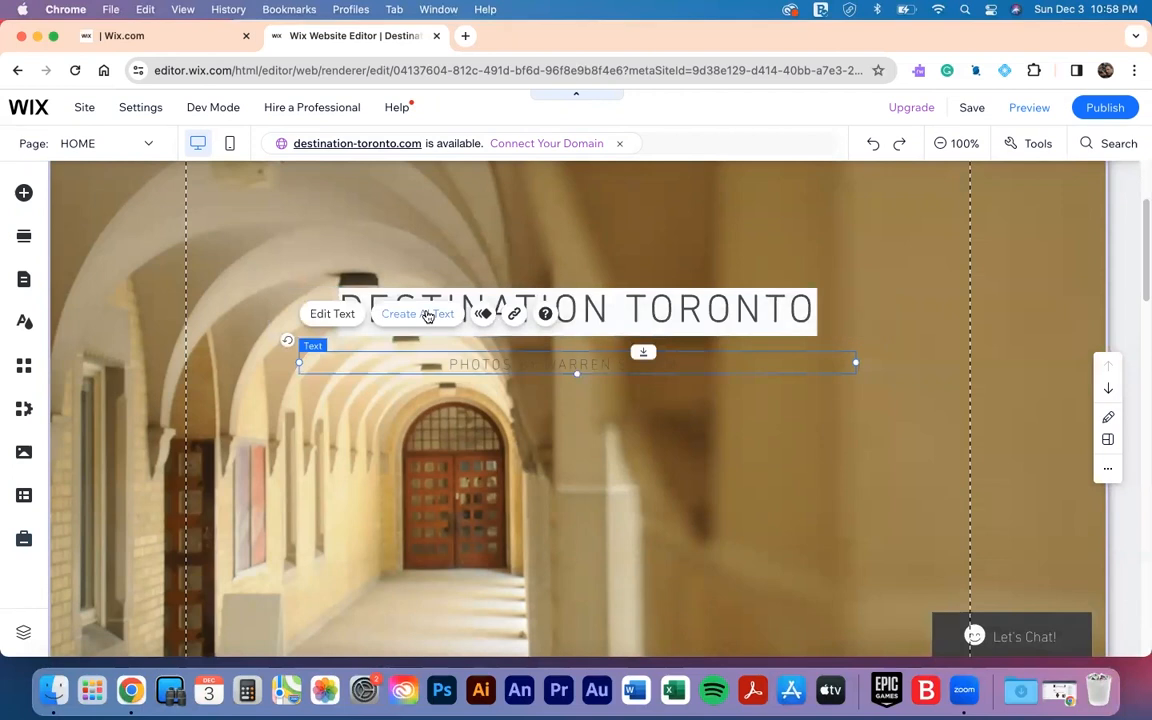
{"action": "left_click", "coordinate": [320, 314]}
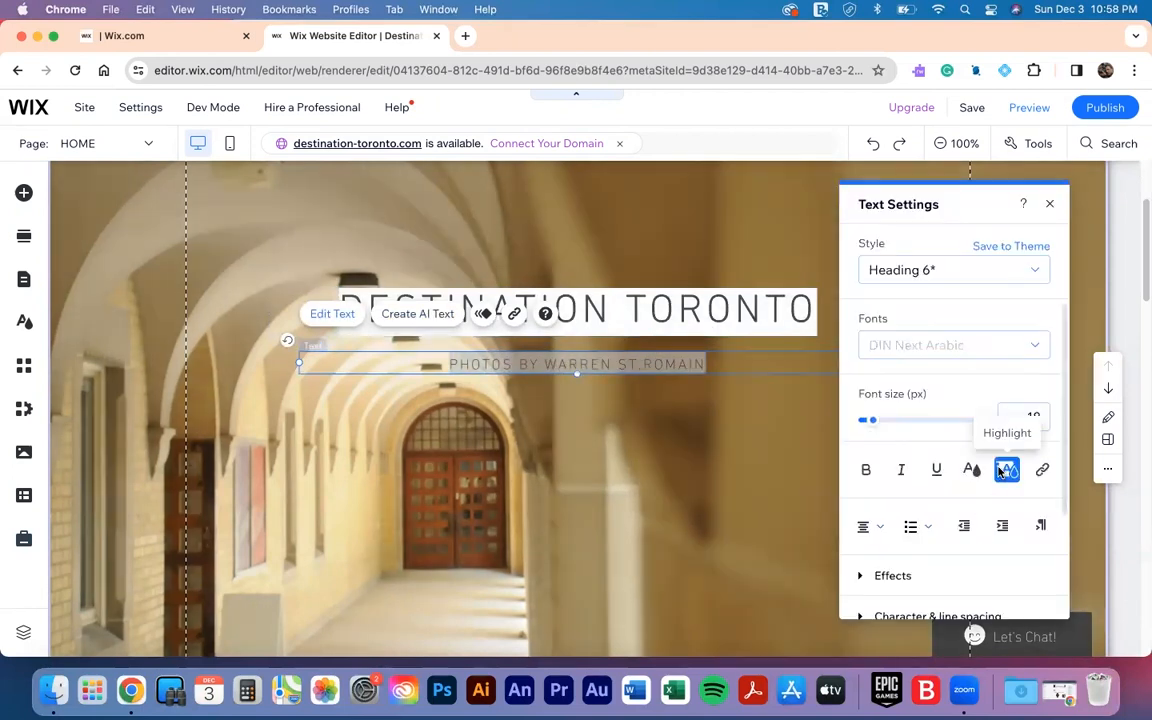
{"action": "left_click", "coordinate": [1007, 469]}
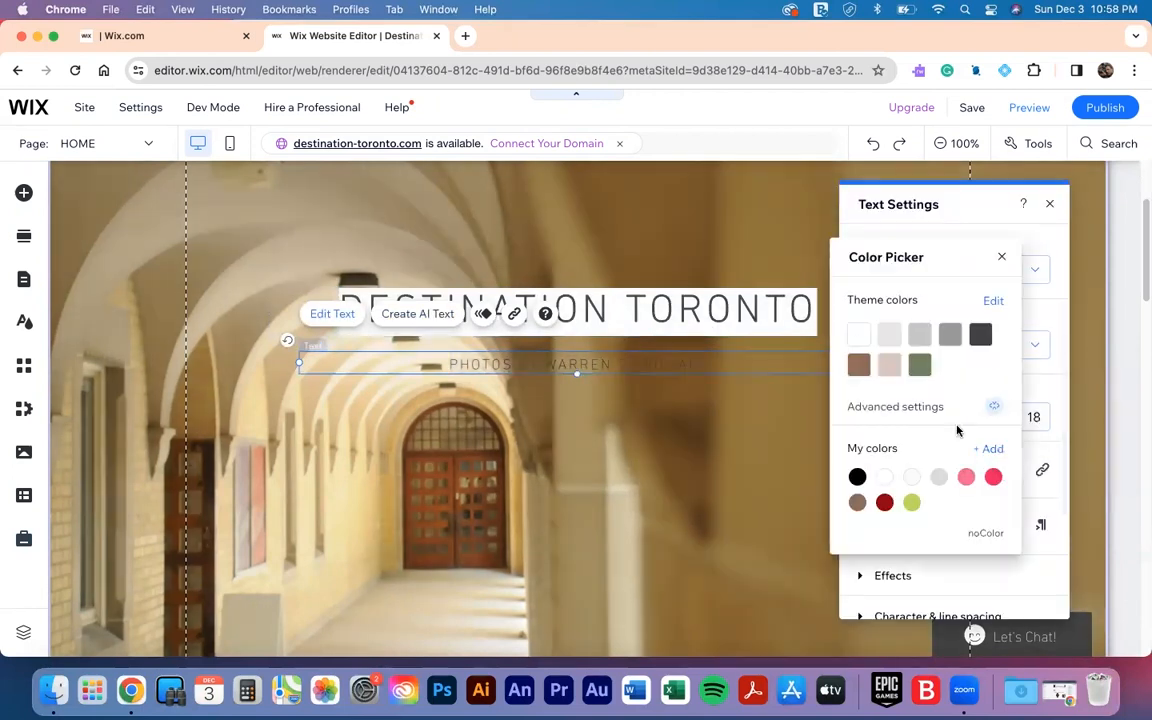
{"action": "left_click", "coordinate": [710, 580]}
{"action": "left_click", "coordinate": [1050, 204]}
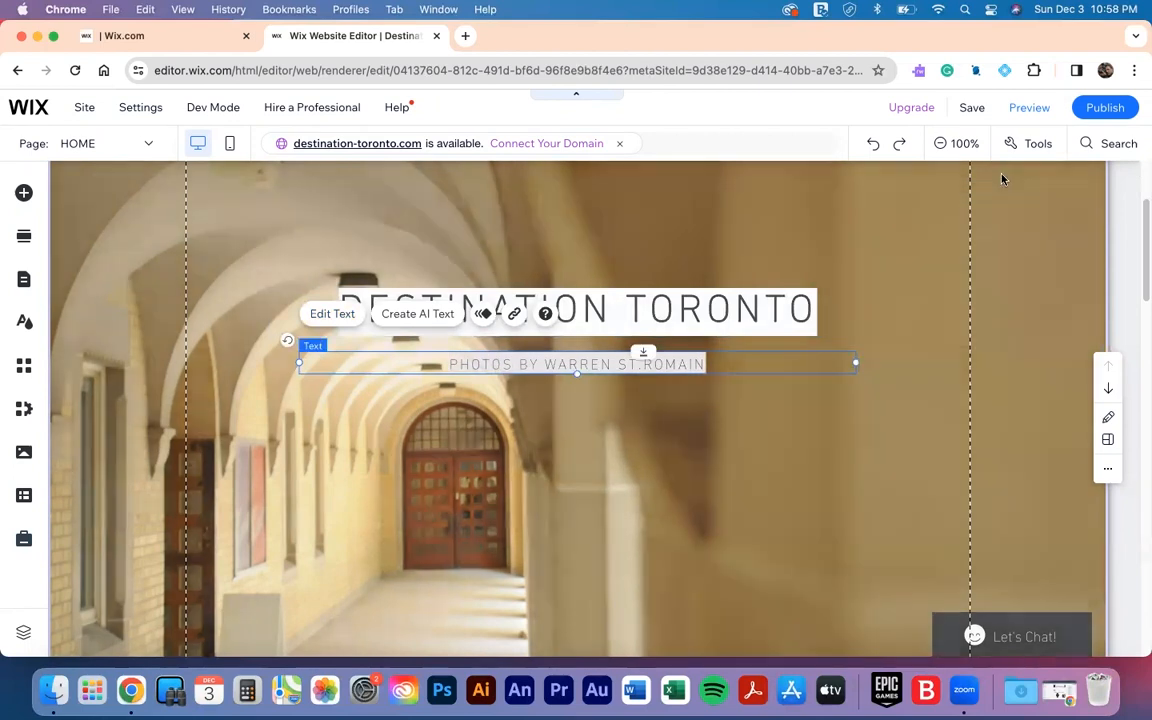
- Publish the site and open the live version to check the Home page's Welcome gallery and the portfolio previews below it
{"action": "left_click", "coordinate": [1091, 107]}
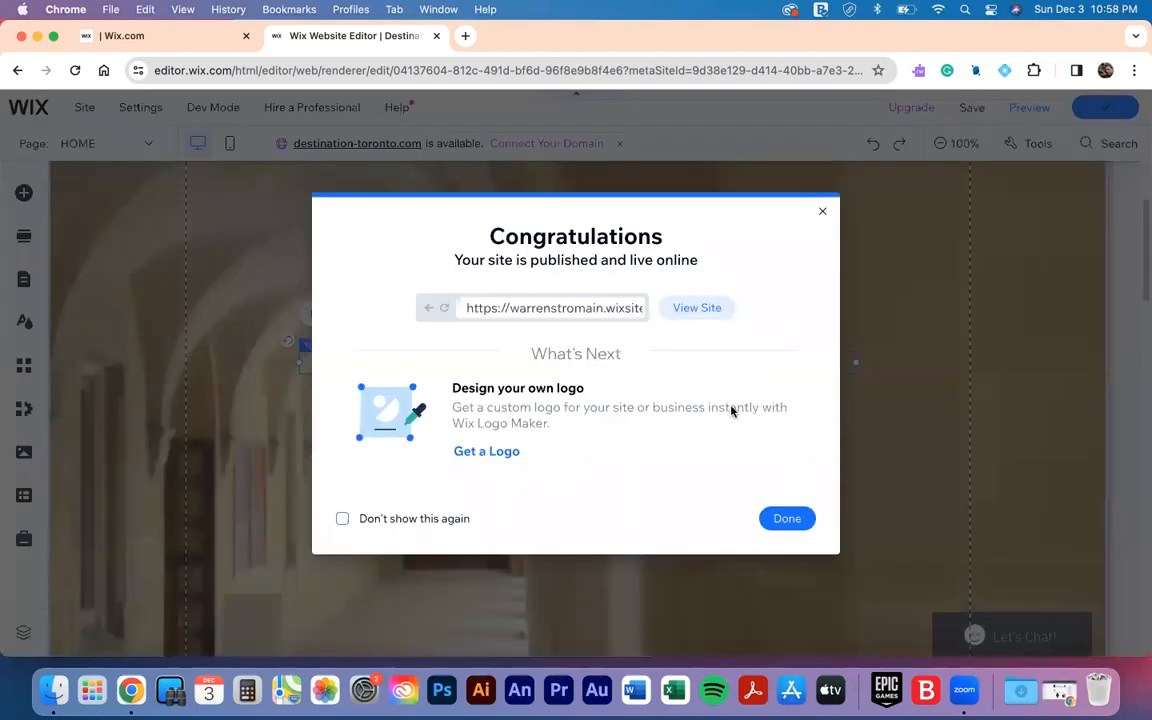
{"action": "left_click", "coordinate": [709, 310]}
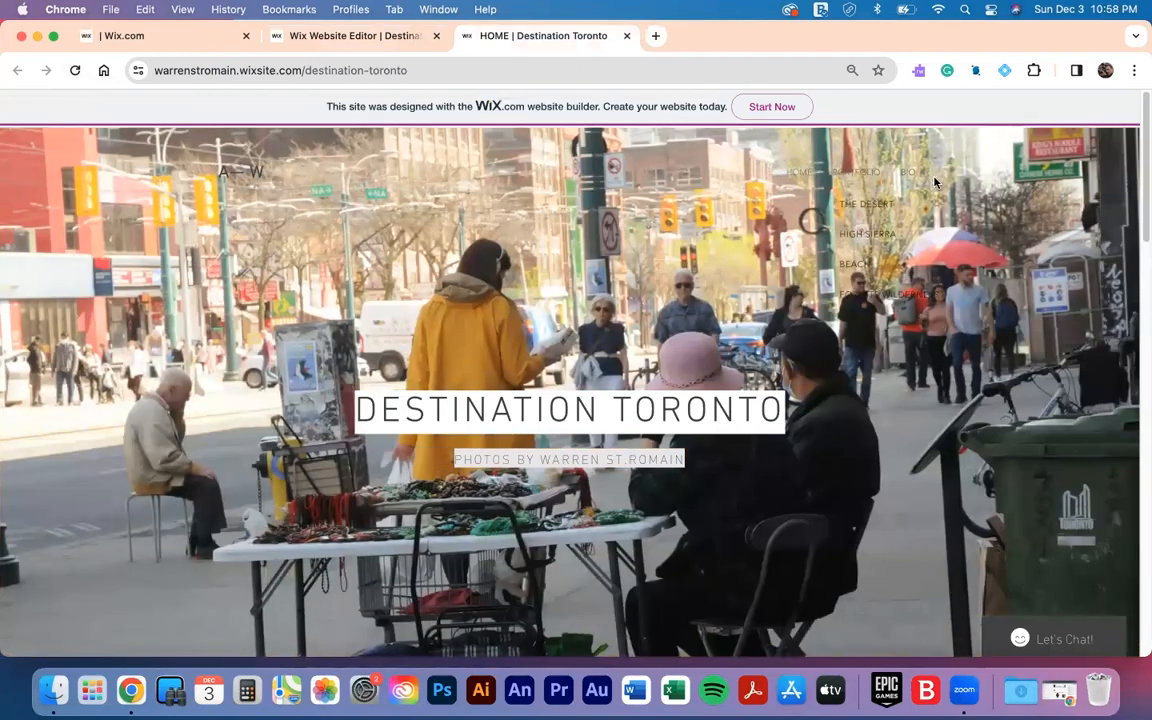
{"action": "scroll", "coordinate": [836, 314], "scroll_direction": "down", "scroll_amount": 1}
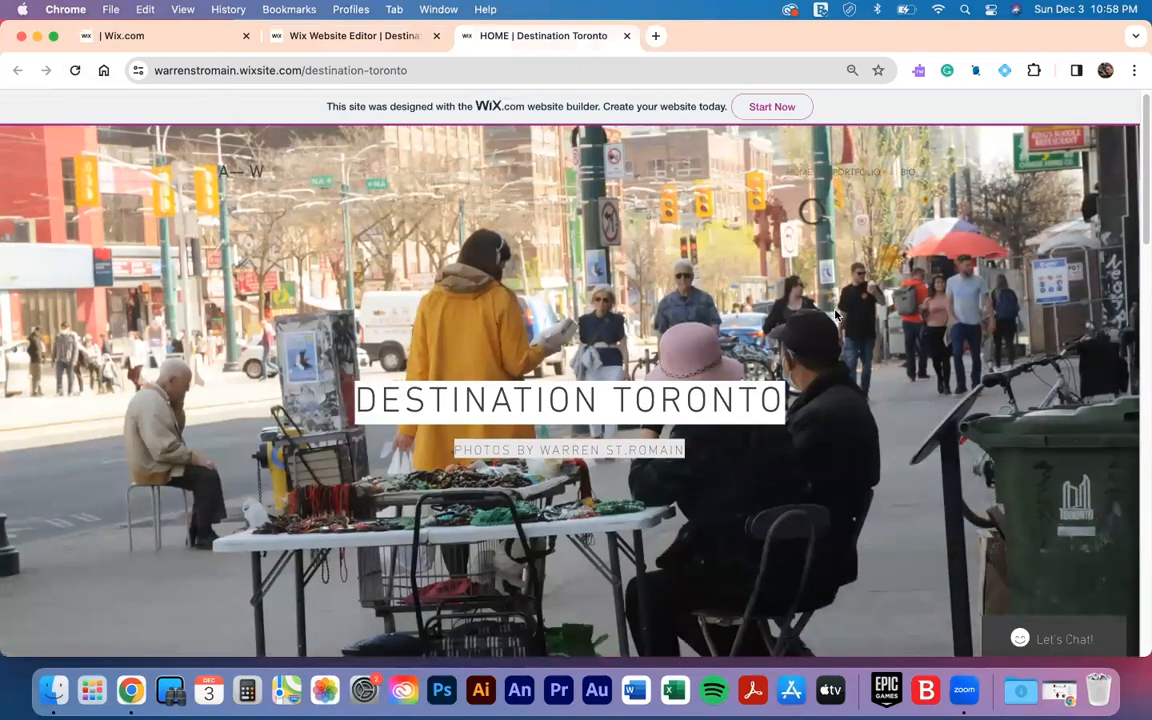
{"action": "scroll", "coordinate": [836, 314], "scroll_direction": "down", "scroll_amount": 2}
{"action": "scroll", "coordinate": [836, 314], "scroll_direction": "down", "scroll_amount": 5}
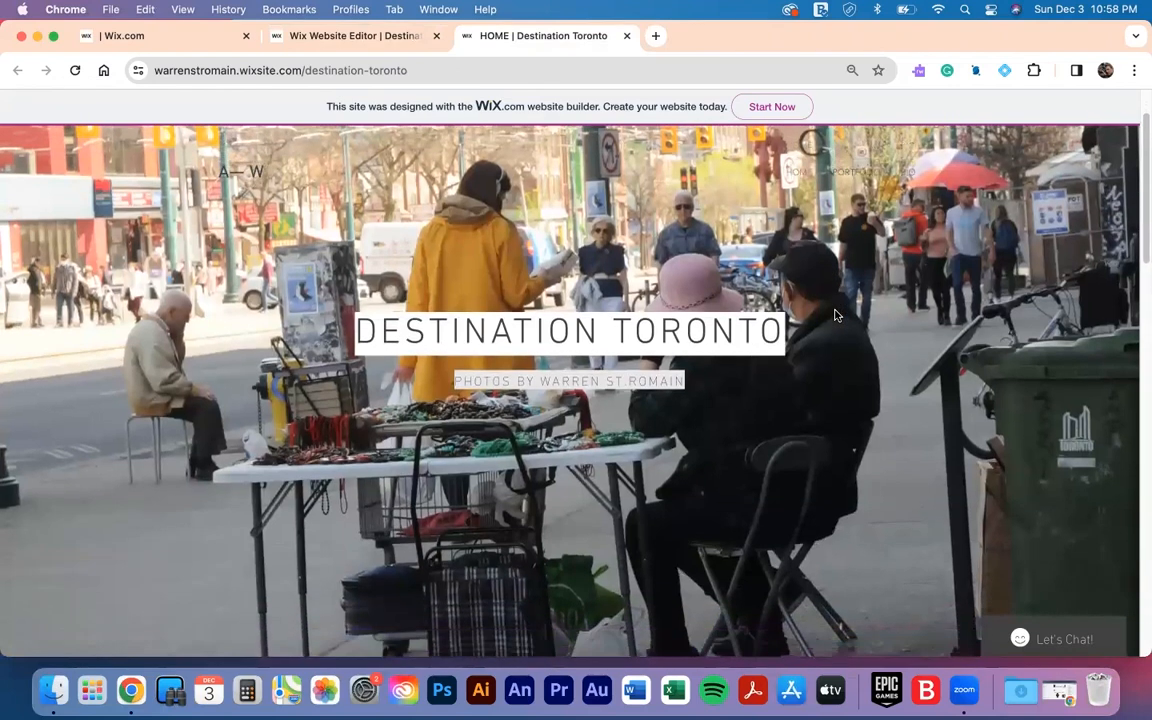
{"action": "scroll", "coordinate": [836, 315], "scroll_direction": "down", "scroll_amount": 7}
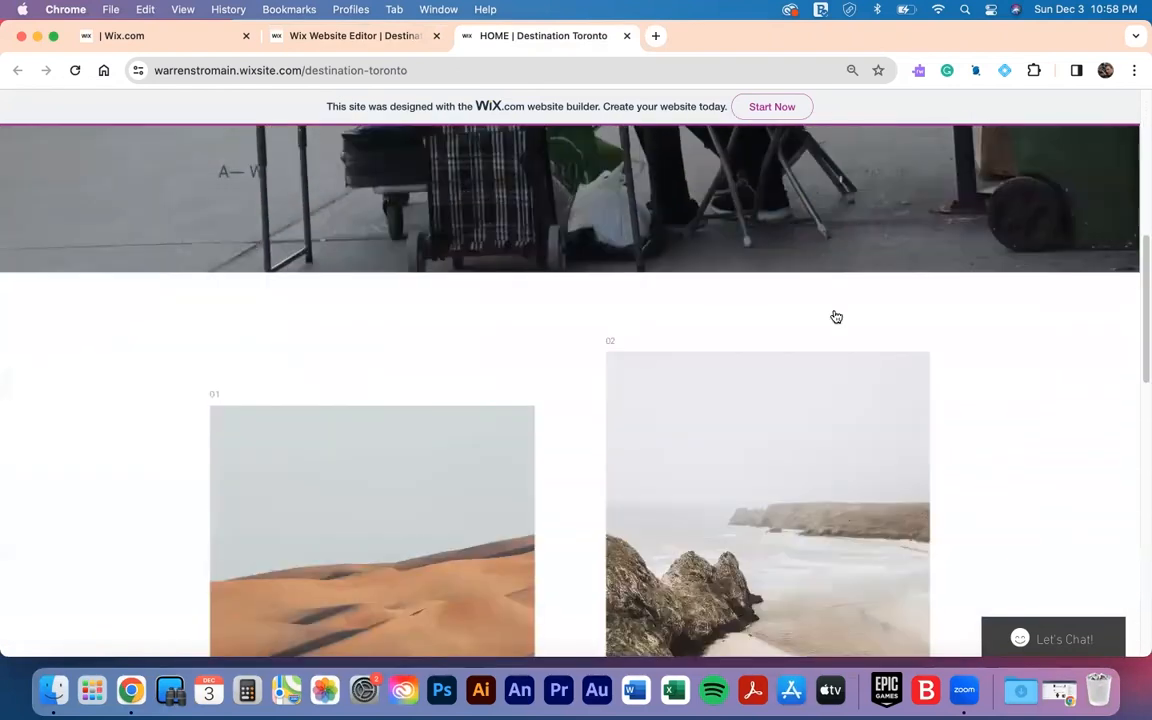
{"action": "scroll", "coordinate": [714, 386], "scroll_direction": "down", "scroll_amount": 2}
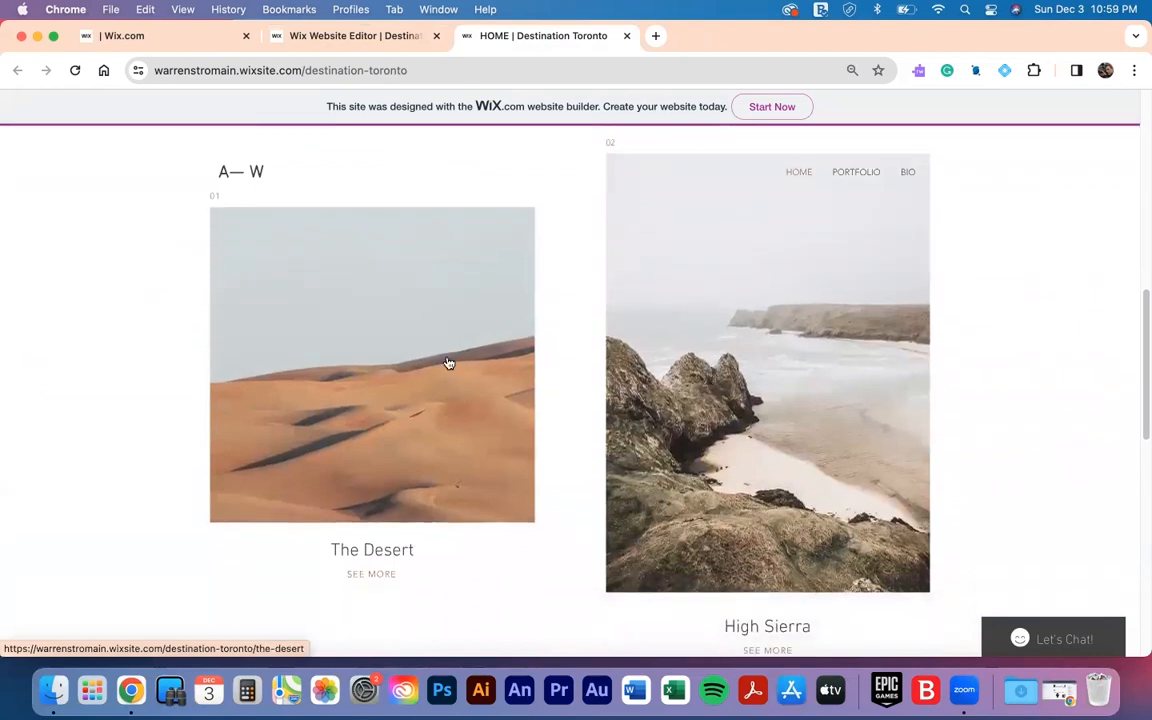
- Open the ISU 2023 photography assignment page and examine the list of required photo categories from architecture to street life
{"action": "left_click", "coordinate": [658, 36]}
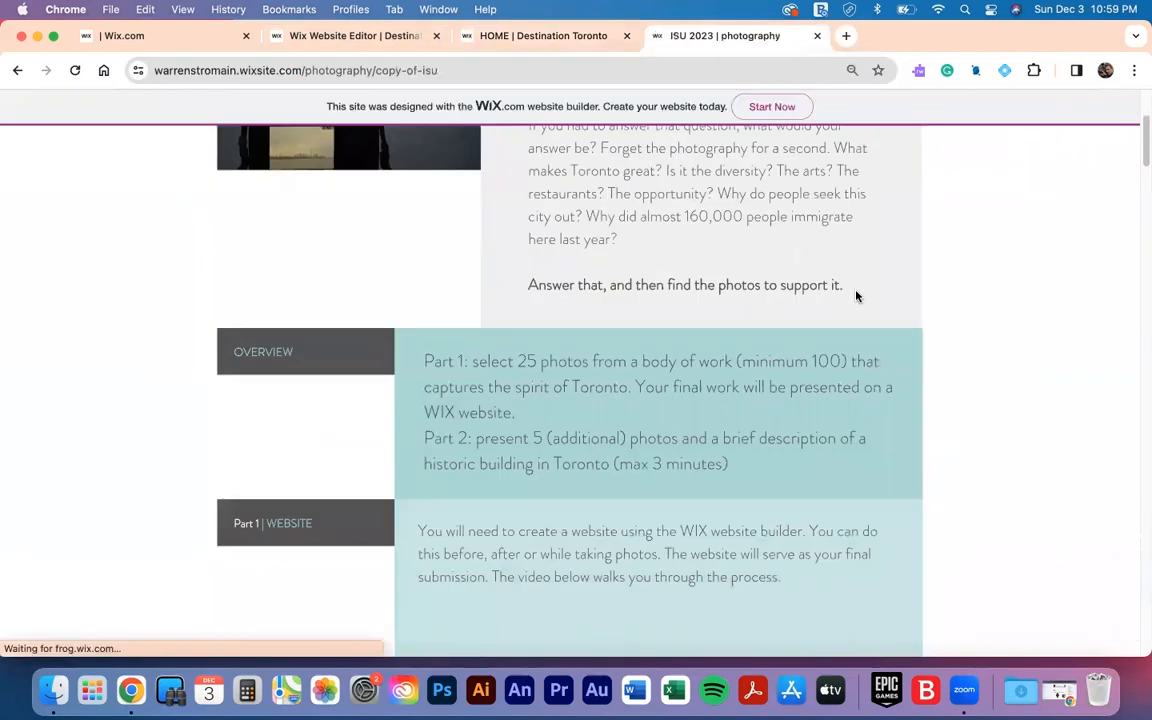
{"action": "scroll", "coordinate": [856, 296], "scroll_direction": "down", "scroll_amount": 15}
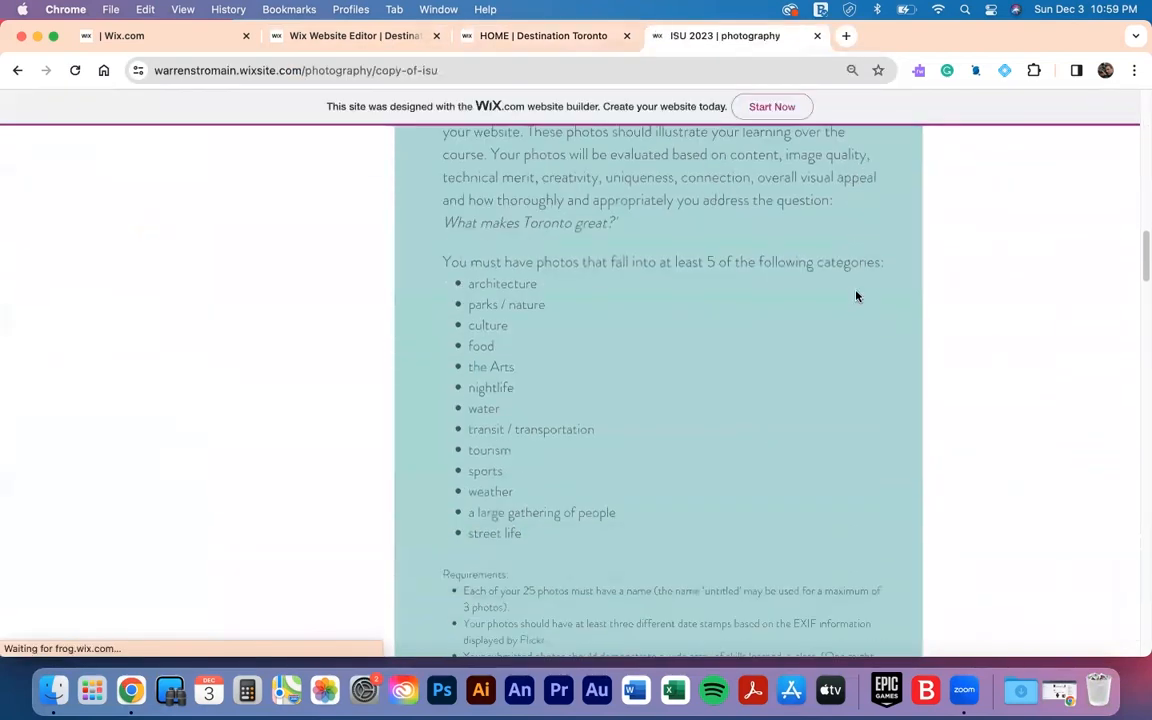
{"action": "left_click_drag", "start_coordinate": [467, 283], "coordinate": [668, 527]}
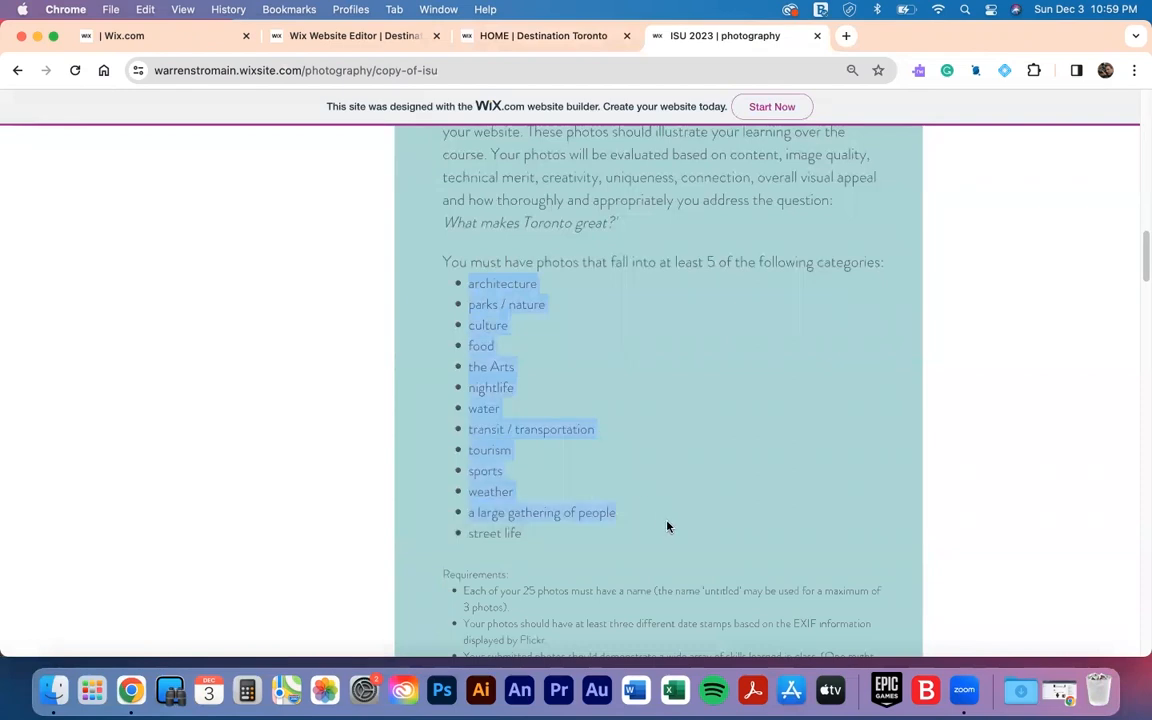
{"action": "left_click", "coordinate": [795, 260]}
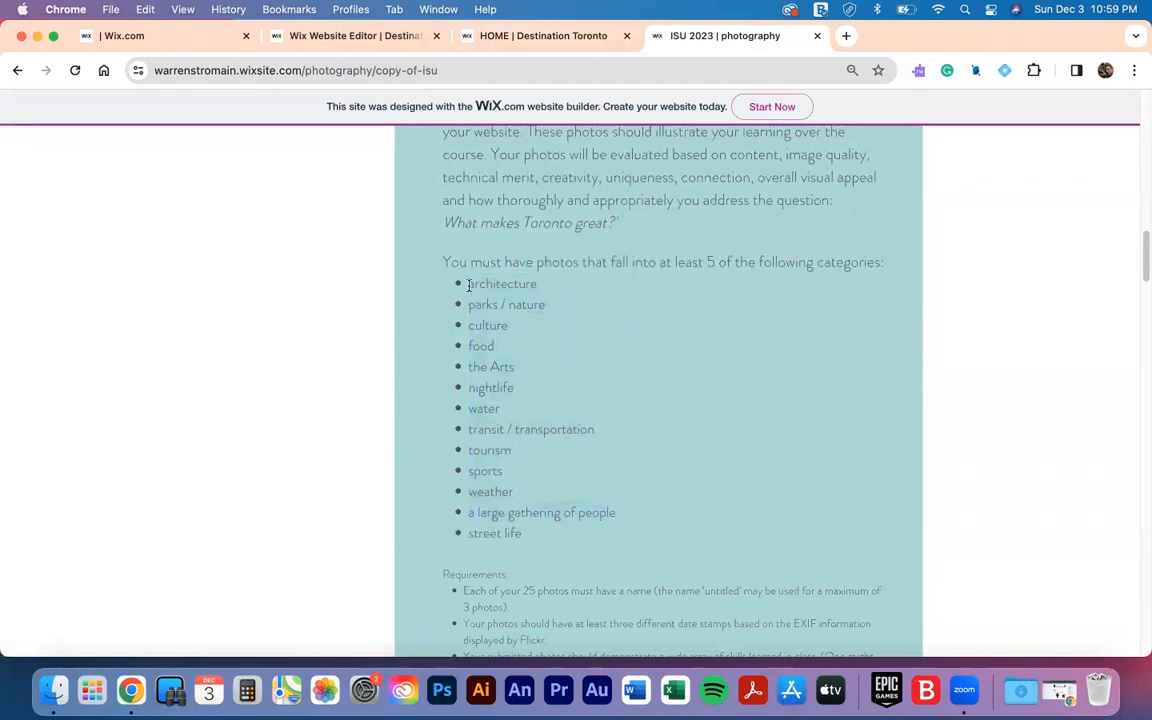
{"action": "left_click_drag", "start_coordinate": [467, 283], "coordinate": [505, 346]}
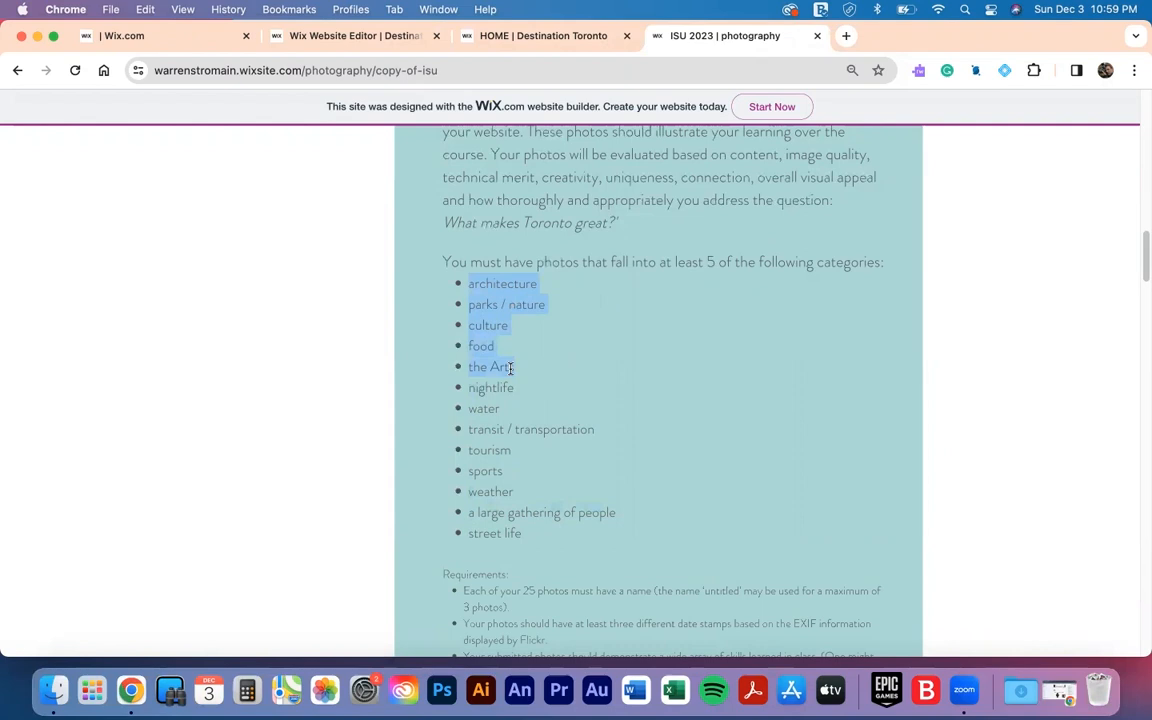
- Compare the portfolio previews on the live Destination Toronto Home page with the assignment's category list
{"action": "left_click", "coordinate": [533, 38]}
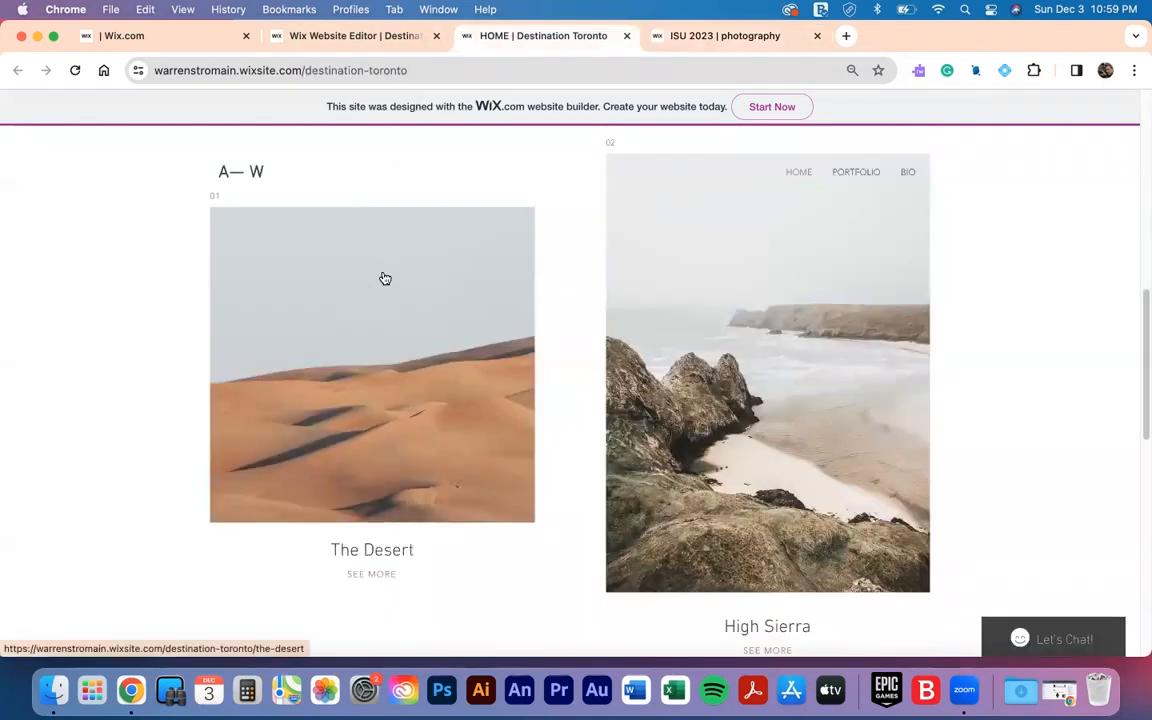
{"action": "scroll", "coordinate": [730, 342], "scroll_direction": "down", "scroll_amount": 4}
{"action": "scroll", "coordinate": [600, 440], "scroll_direction": "down", "scroll_amount": 4}
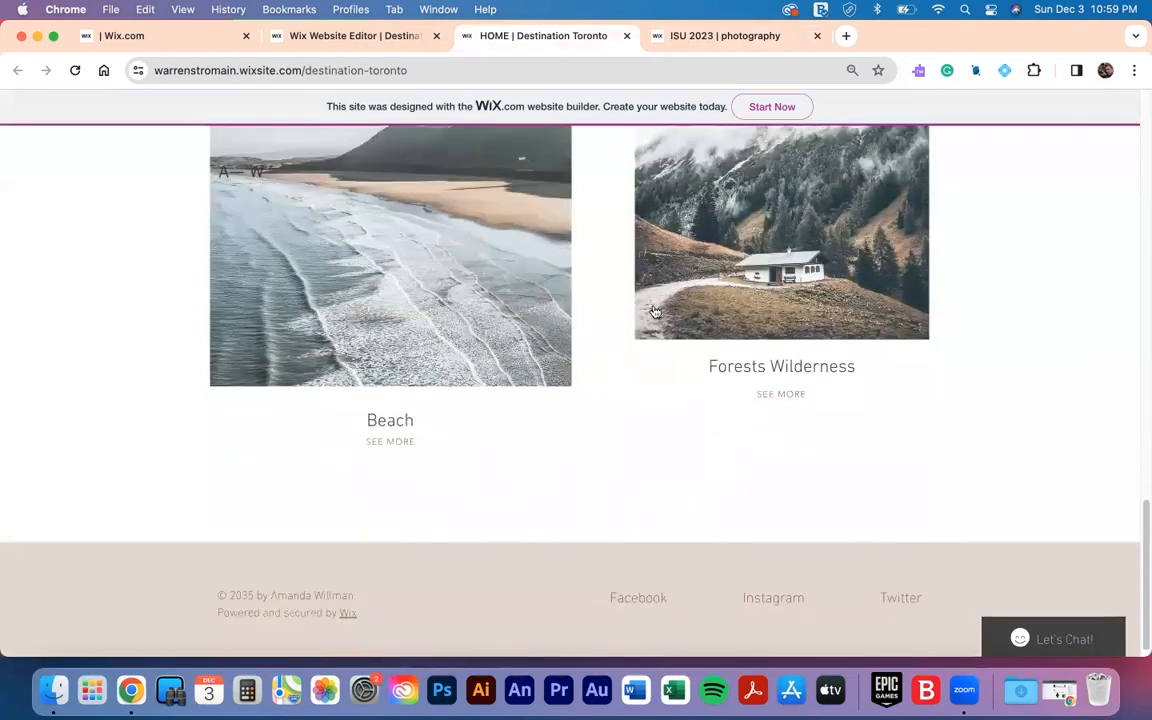
{"action": "left_click", "coordinate": [708, 37]}
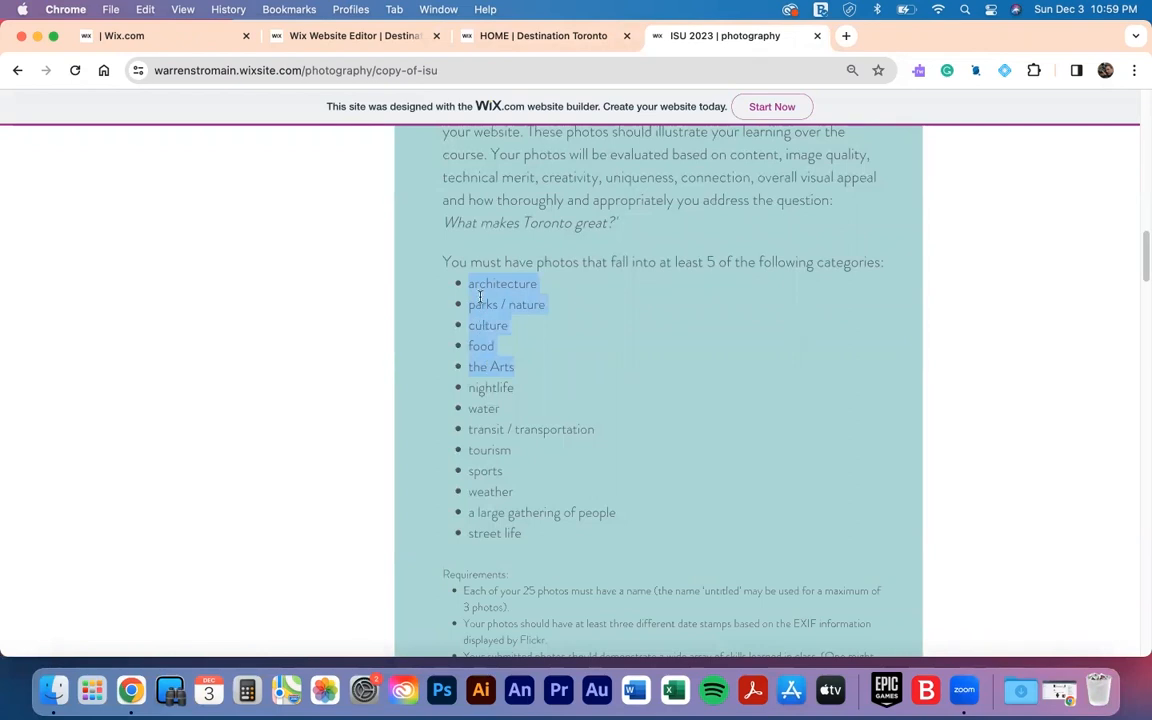
{"action": "left_click", "coordinate": [383, 36]}
{"action": "left_click", "coordinate": [499, 36]}
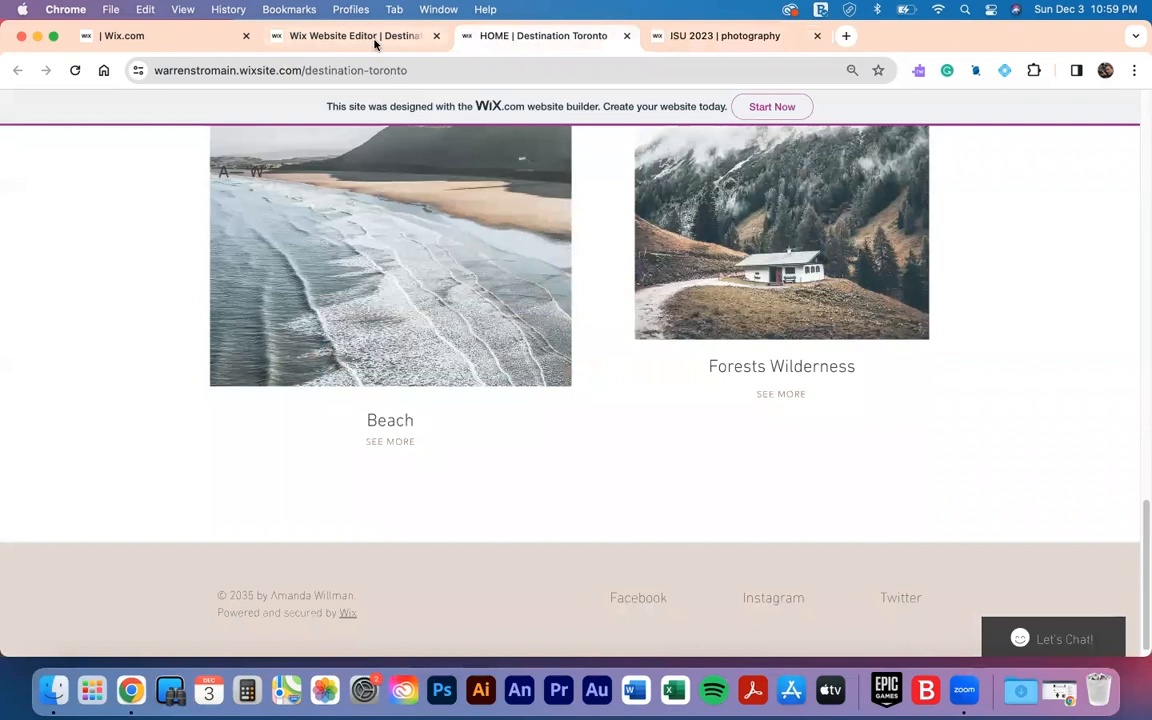
- In the Wix editor, change the title under the first Home page portfolio preview from The Desert to Architecture
{"action": "left_click", "coordinate": [375, 38]}
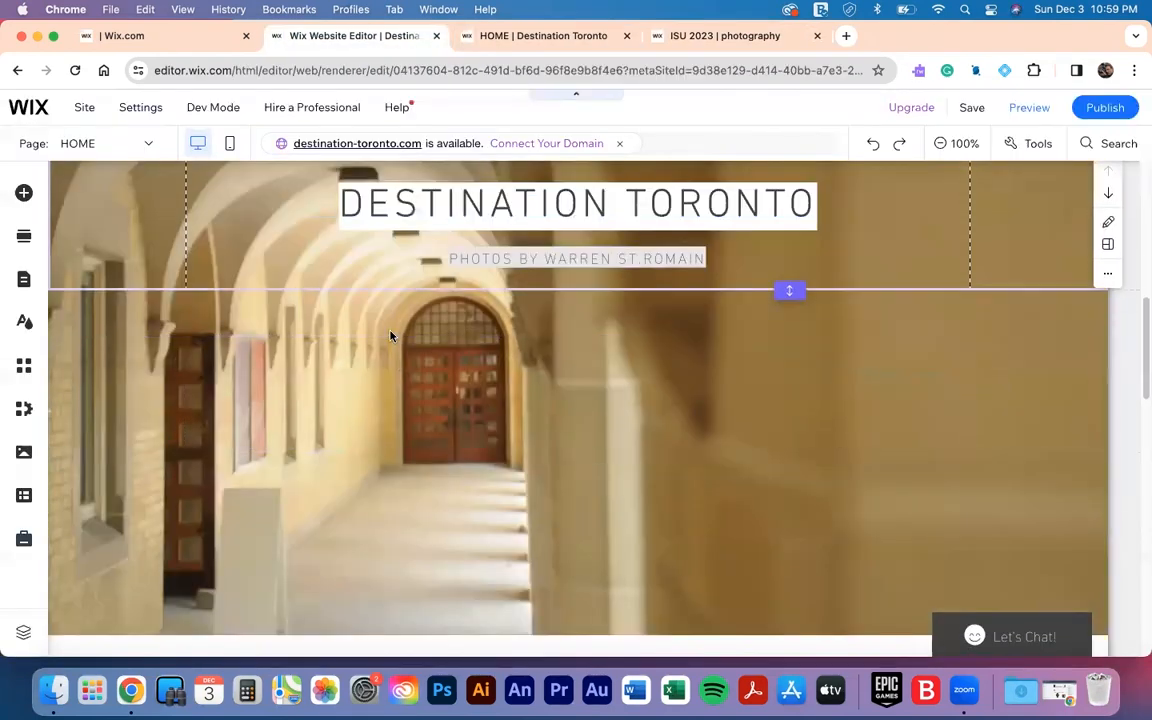
{"action": "scroll", "coordinate": [390, 336], "scroll_direction": "down", "scroll_amount": 10}
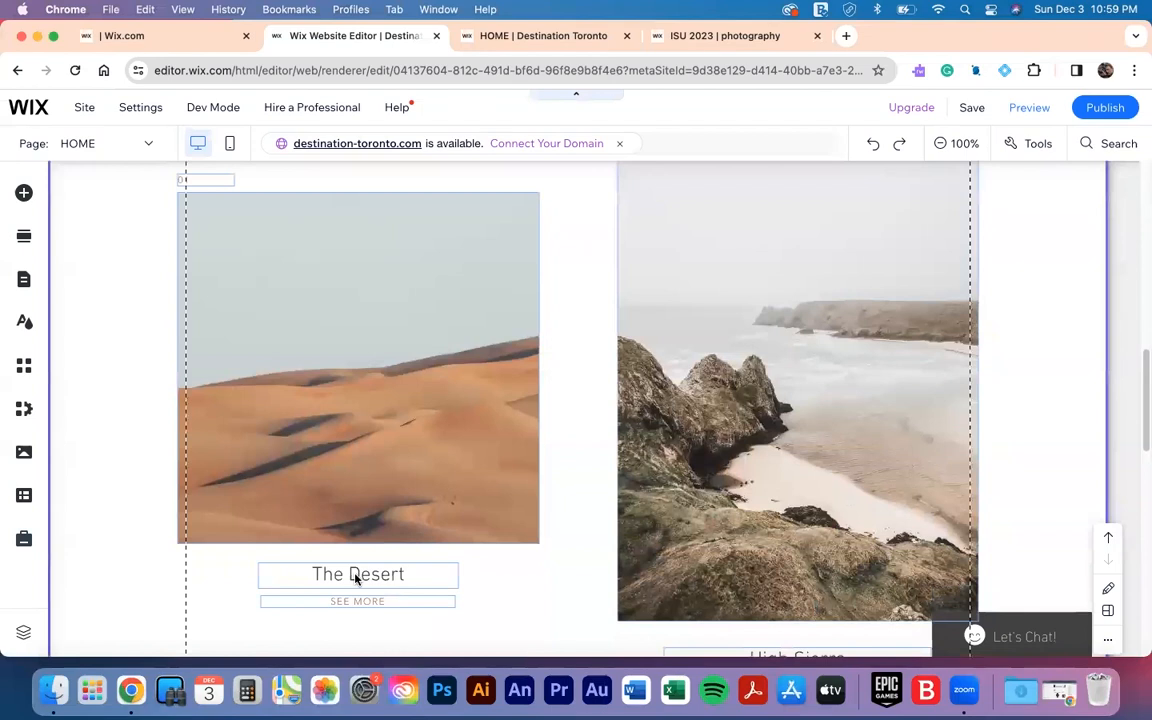
{"action": "left_click", "coordinate": [355, 576]}
{"action": "double_click", "coordinate": [355, 575]}
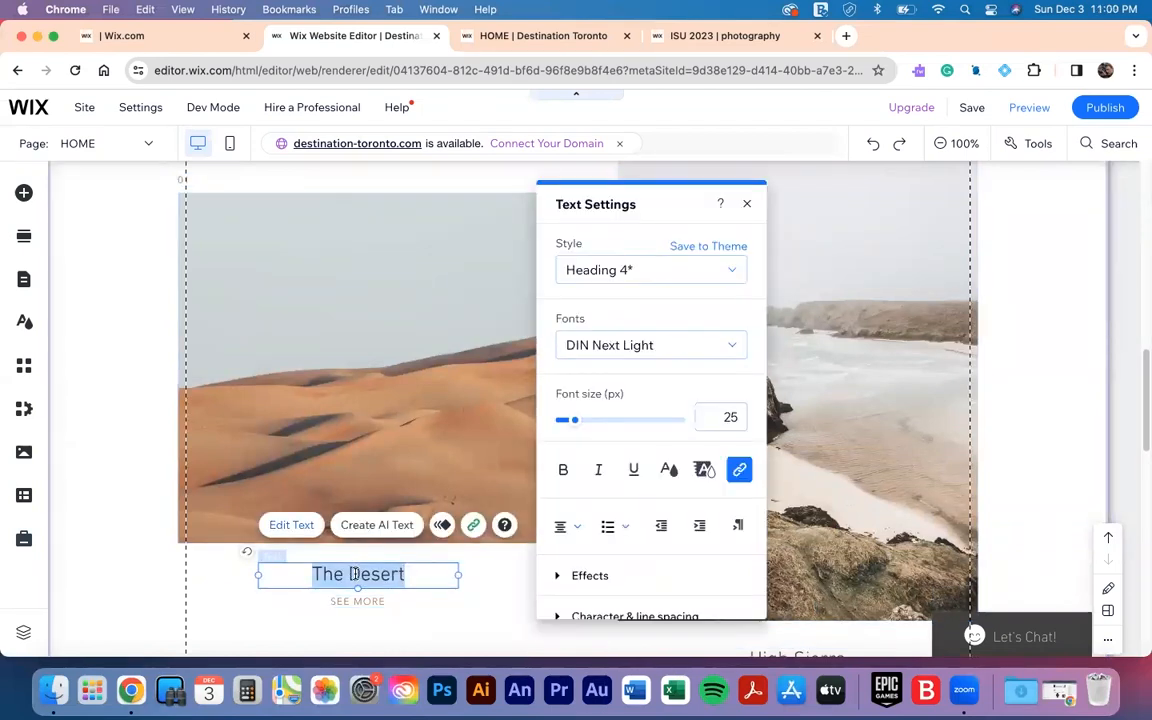
{"action": "type", "text": "Architecture"}
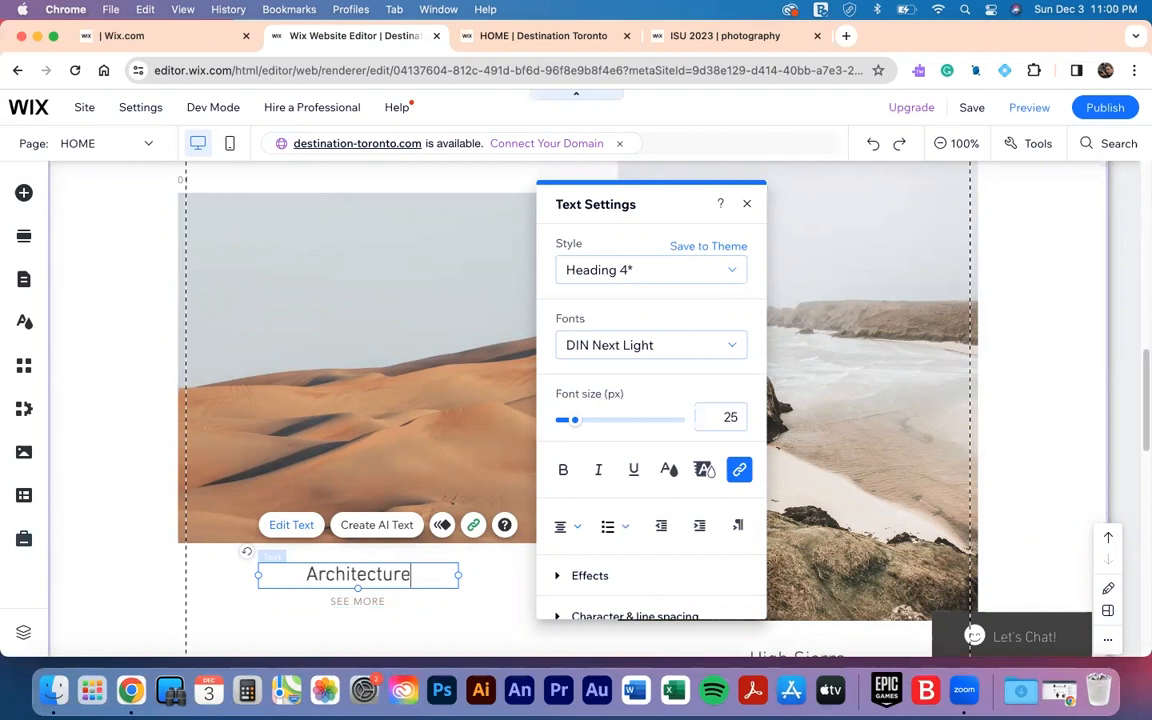
{"action": "left_click", "coordinate": [325, 607]}
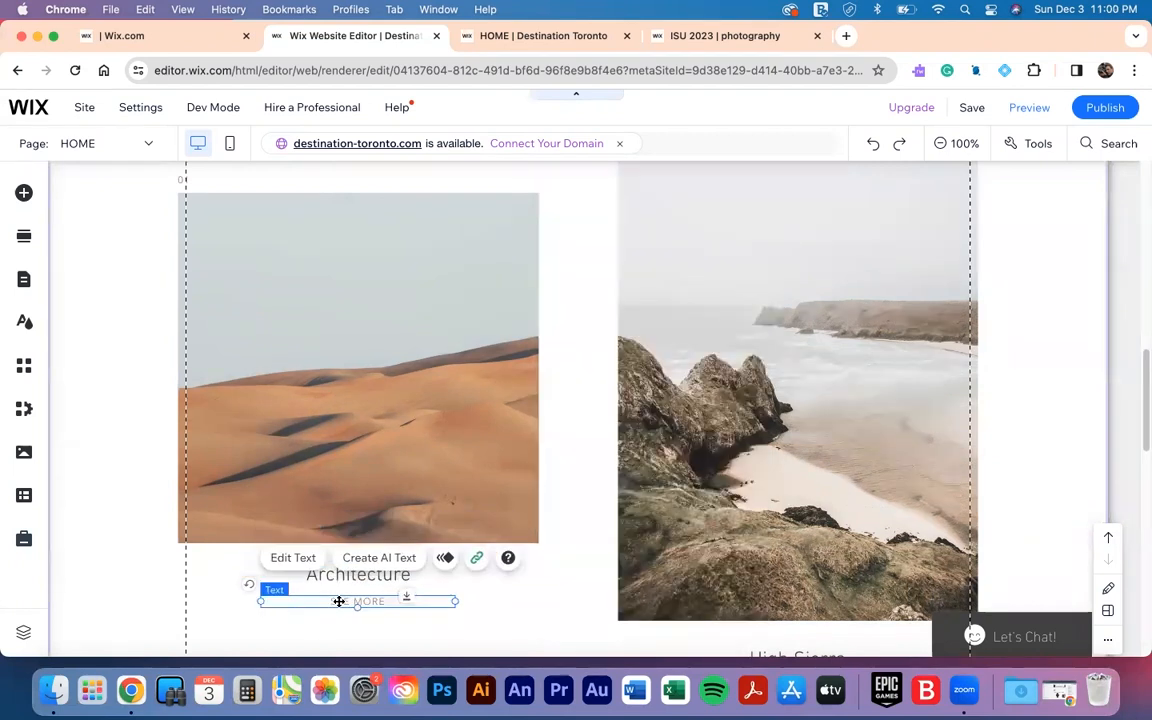
- Replace the desert preview image with Archway.jpg from the site files and keep its link to the THE DESERT page
{"action": "left_click", "coordinate": [387, 424]}
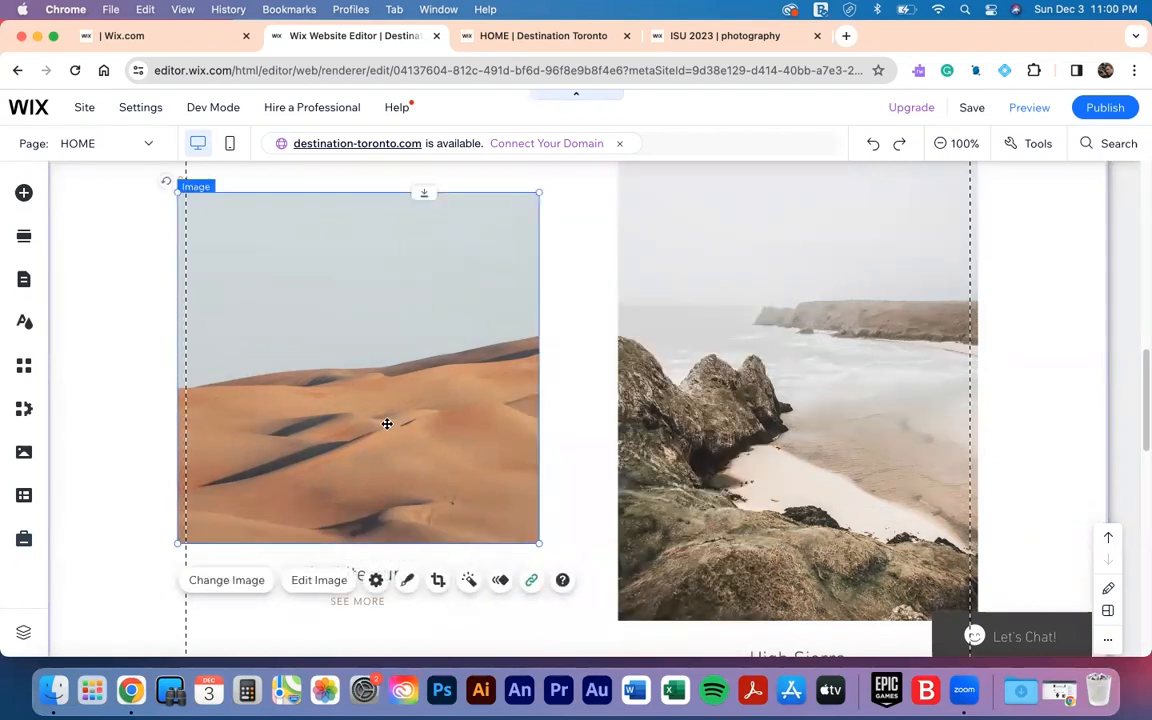
{"action": "left_click", "coordinate": [251, 584]}
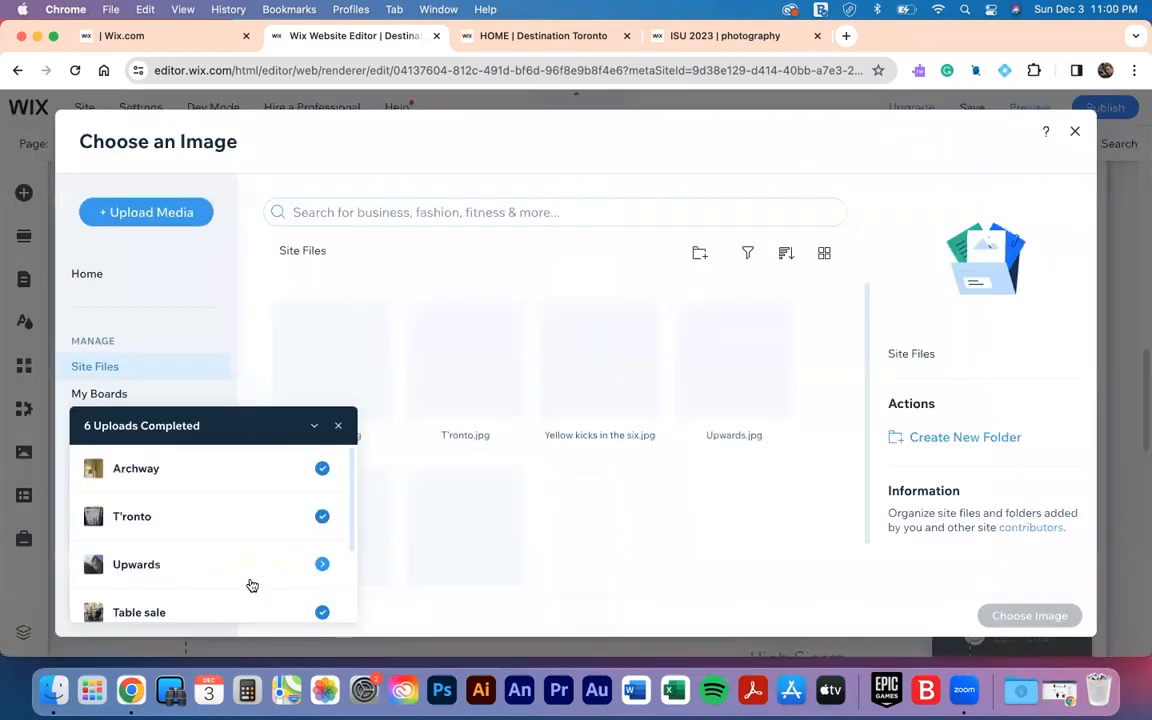
{"action": "left_click", "coordinate": [447, 541]}
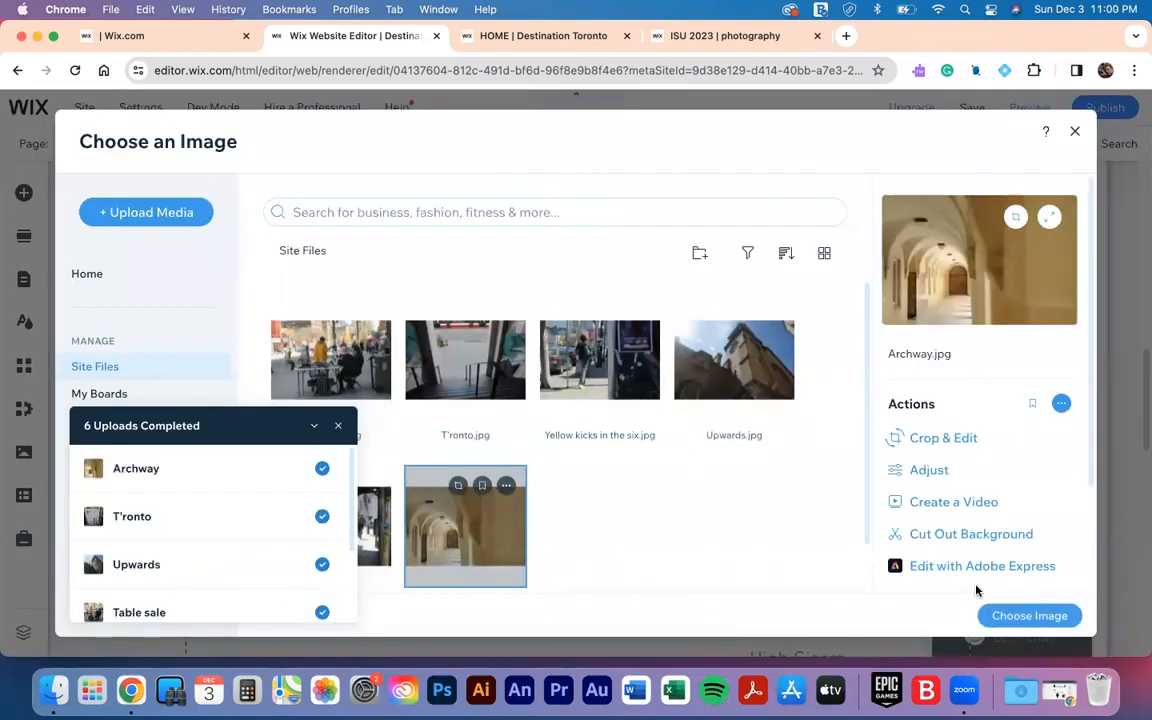
{"action": "left_click", "coordinate": [1020, 616]}
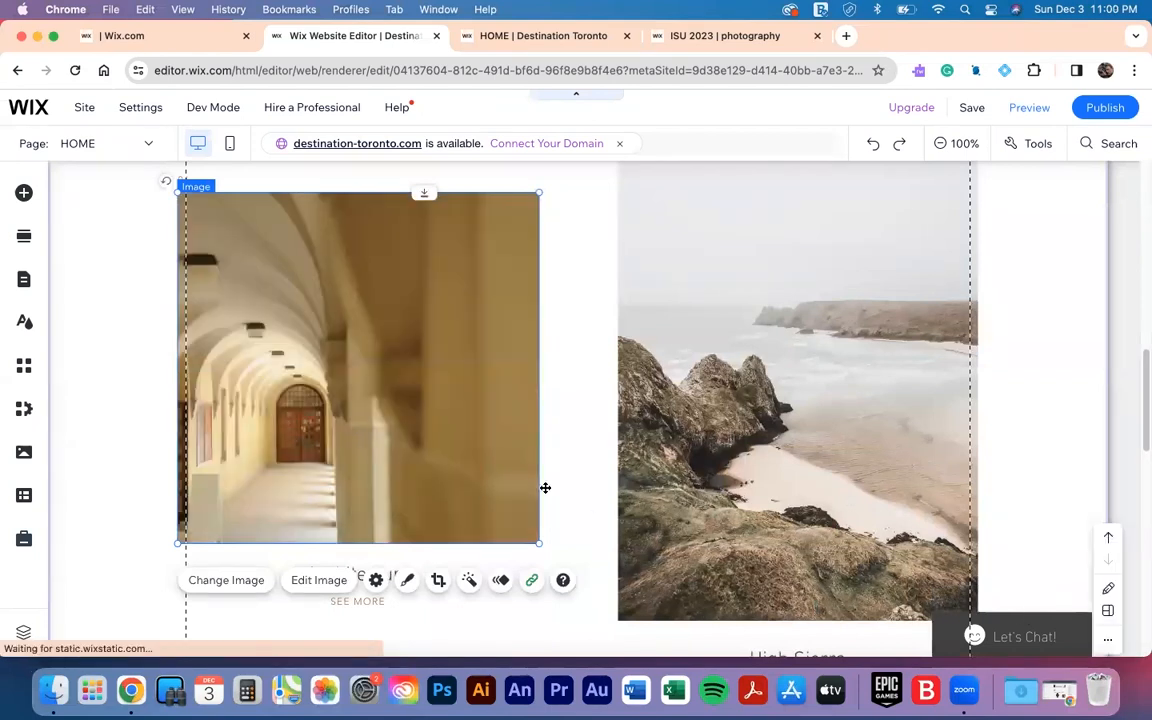
{"action": "left_click", "coordinate": [531, 580]}
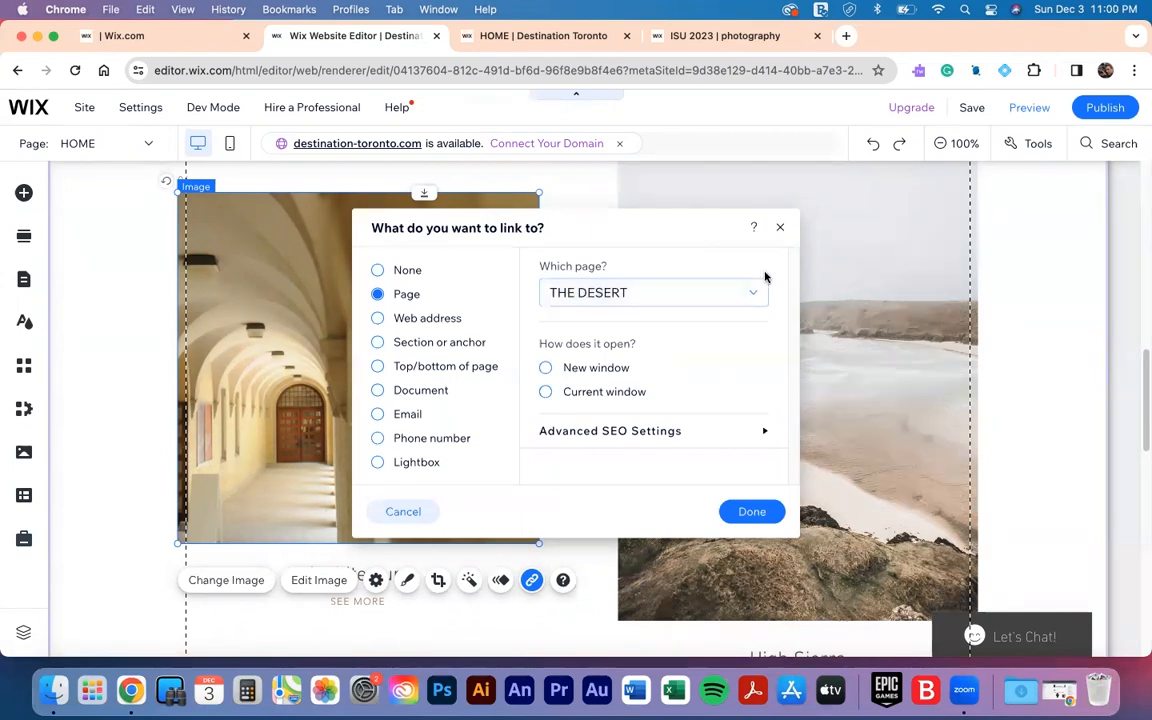
{"action": "left_click", "coordinate": [741, 511]}
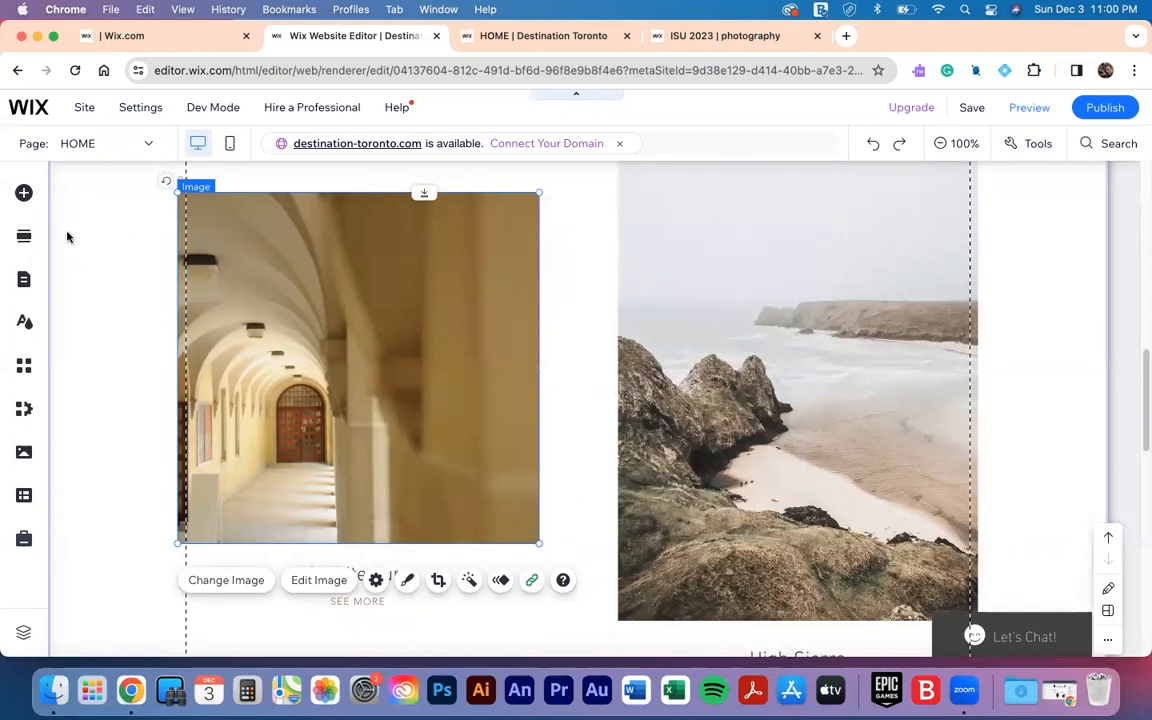
- Rename the THE DESERT page under PORTFOLIO in the site menu to ARCHITECTURE and open that page for editing
{"action": "left_click", "coordinate": [24, 283]}
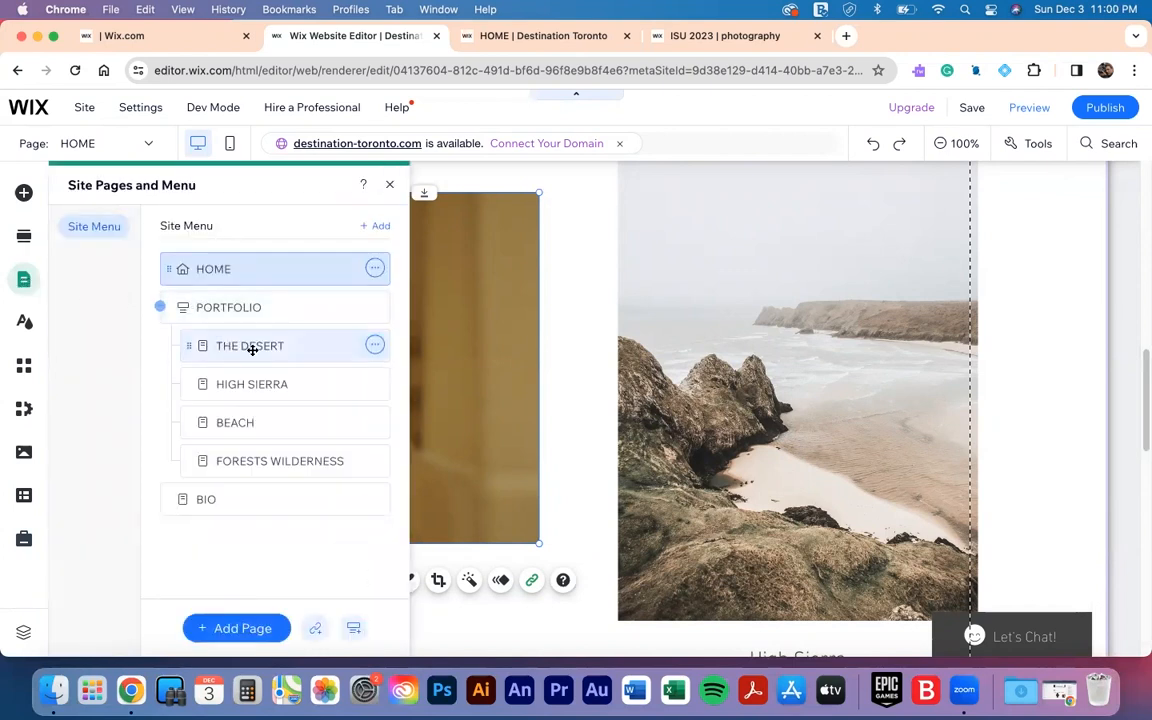
{"action": "left_click", "coordinate": [375, 345]}
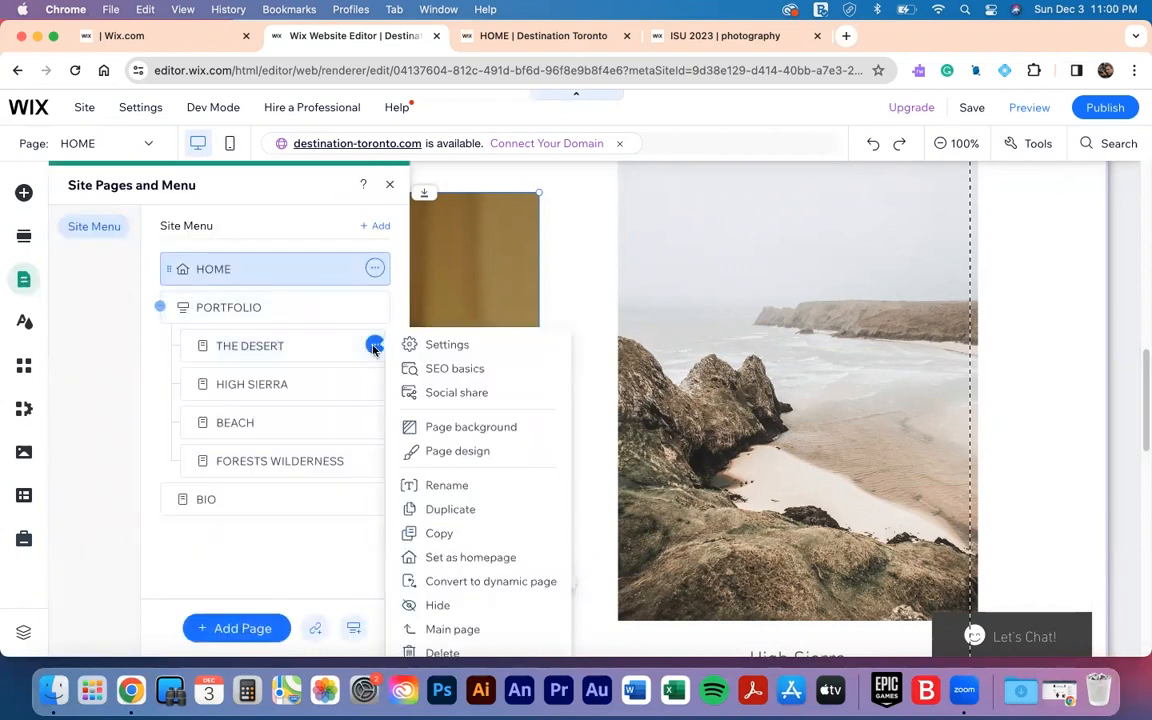
{"action": "left_click", "coordinate": [447, 484]}
{"action": "type", "text": "ARCHITECTURE"}
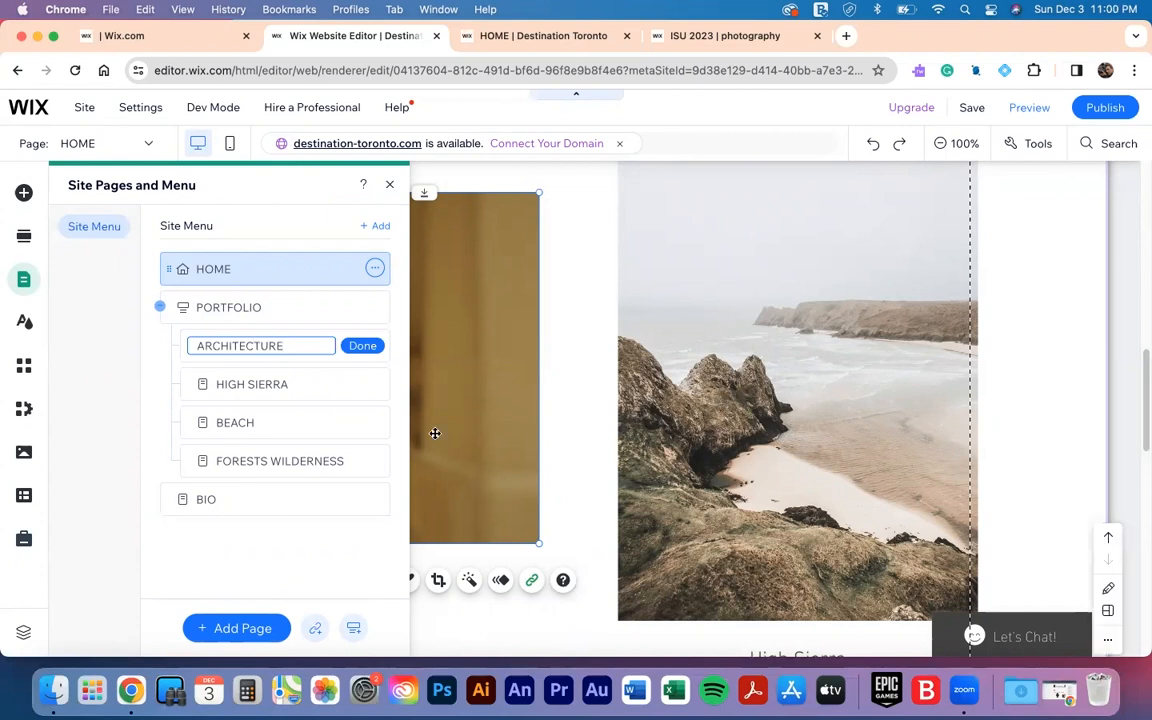
{"action": "left_click", "coordinate": [363, 346]}
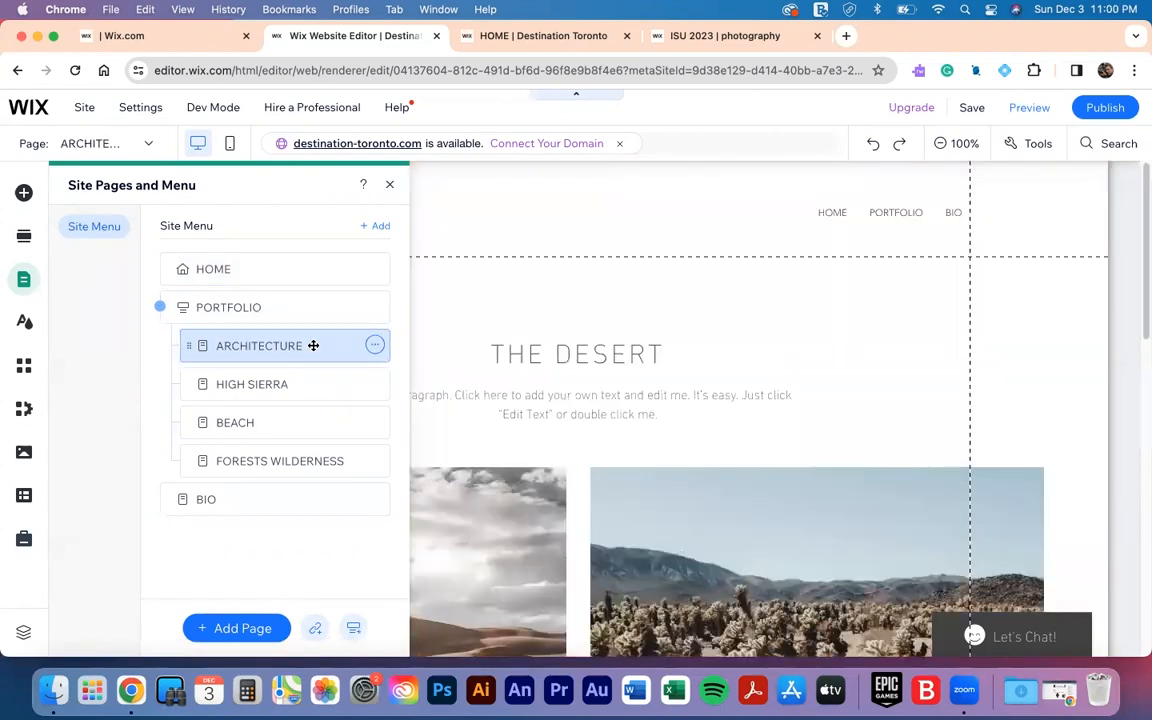
{"action": "left_click", "coordinate": [390, 184]}
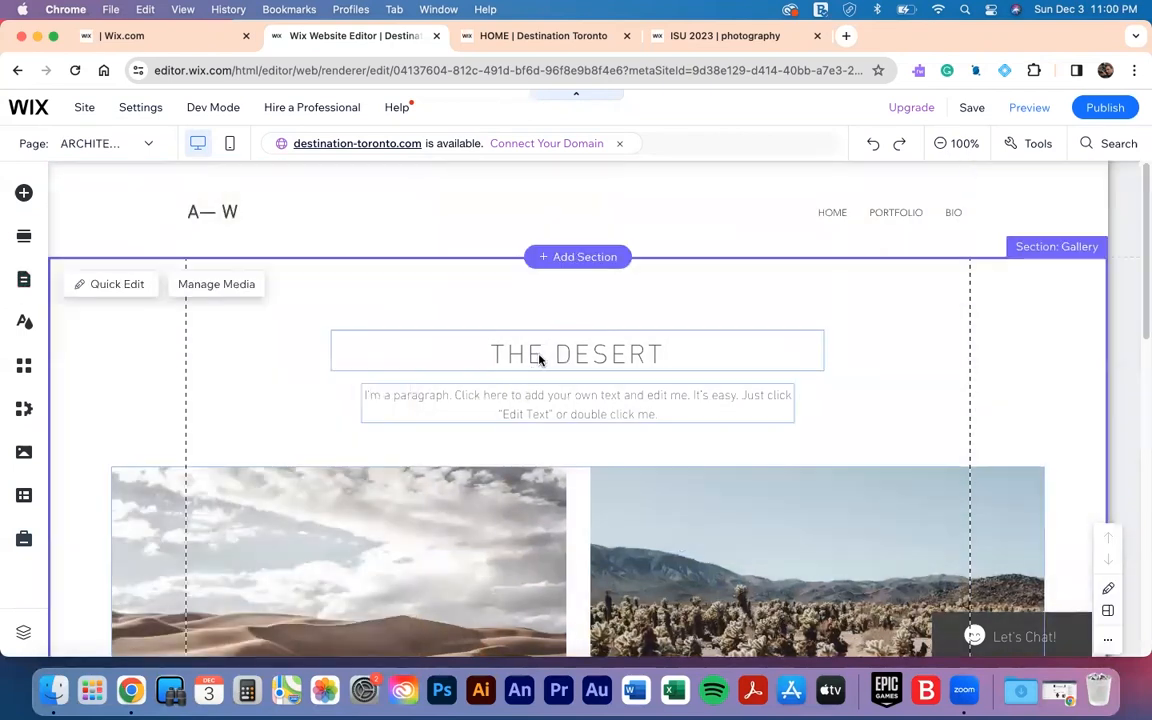
- Replace the THE DESERT heading in the page's Gallery section with ARCHITECTURE
{"action": "left_click", "coordinate": [540, 357]}
{"action": "double_click", "coordinate": [540, 357]}
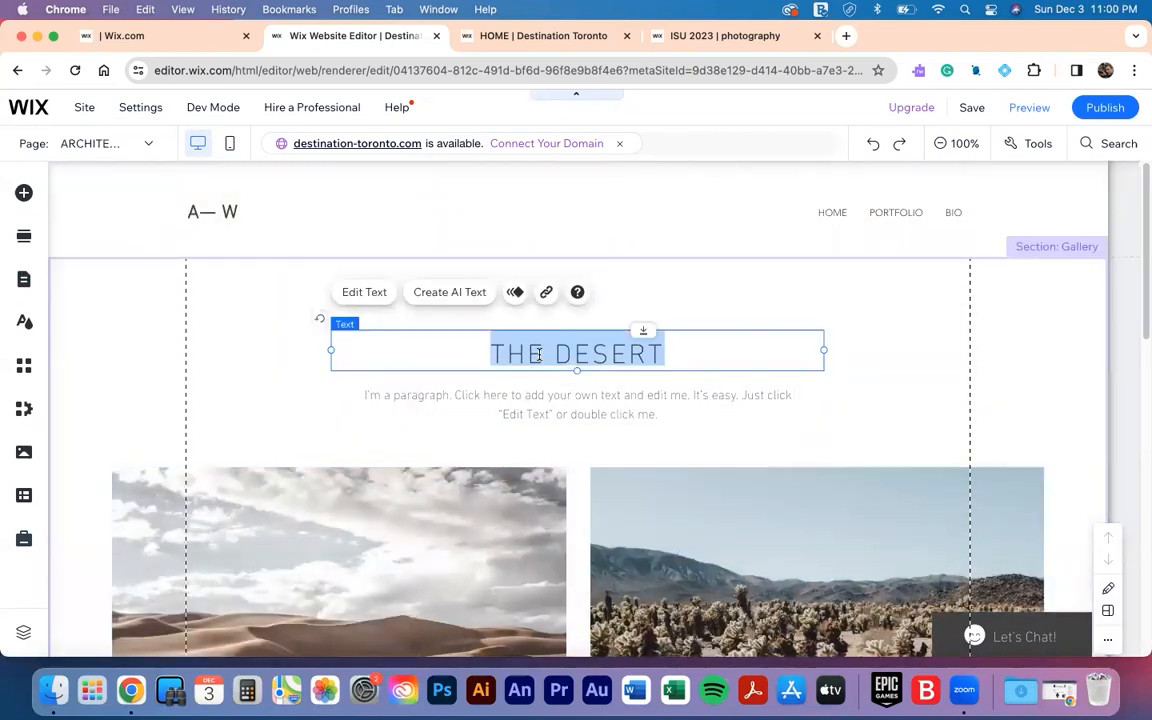
{"action": "type", "text": "ARCHITECTURE"}
- Open the AI Text Creator for the paragraph below the heading, set the business name to Destination Toronto and show the topic choices
{"action": "left_click", "coordinate": [504, 403]}
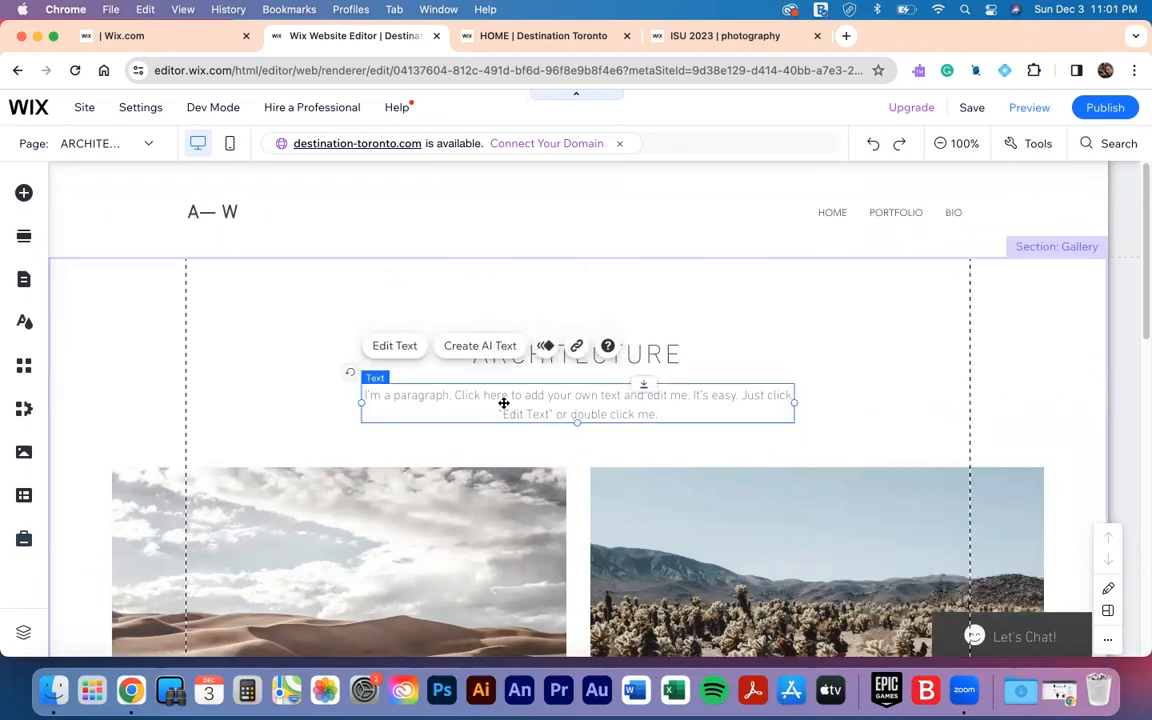
{"action": "left_click", "coordinate": [398, 345]}
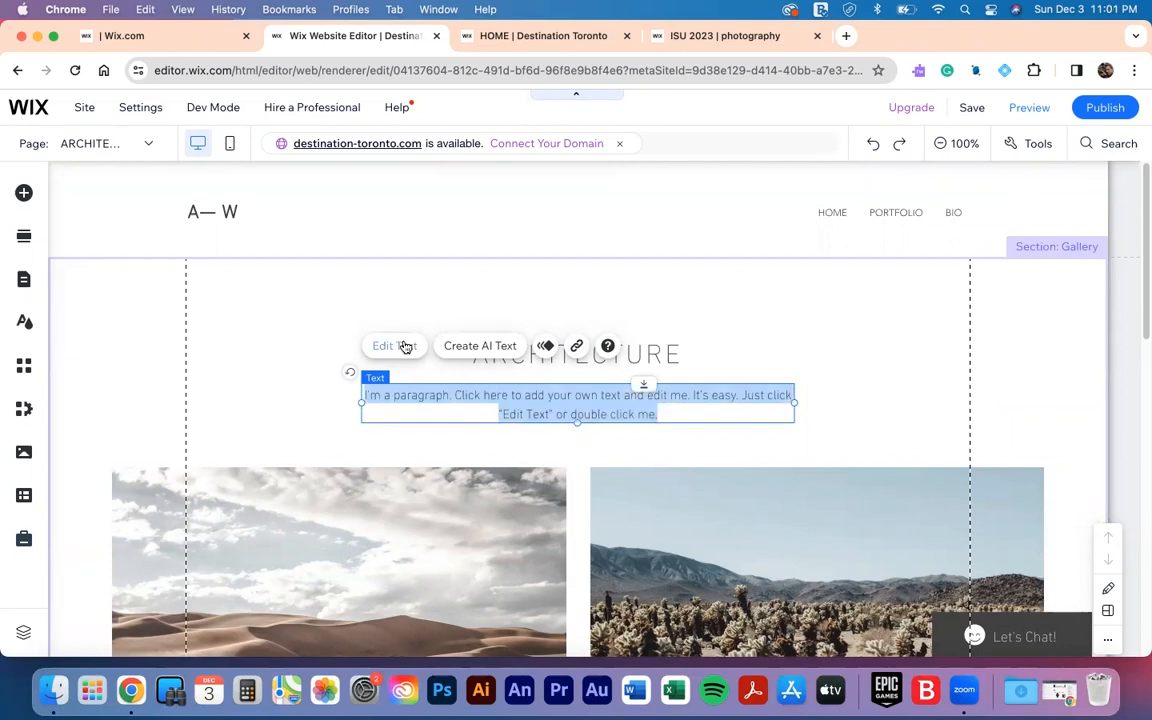
{"action": "left_click", "coordinate": [466, 346]}
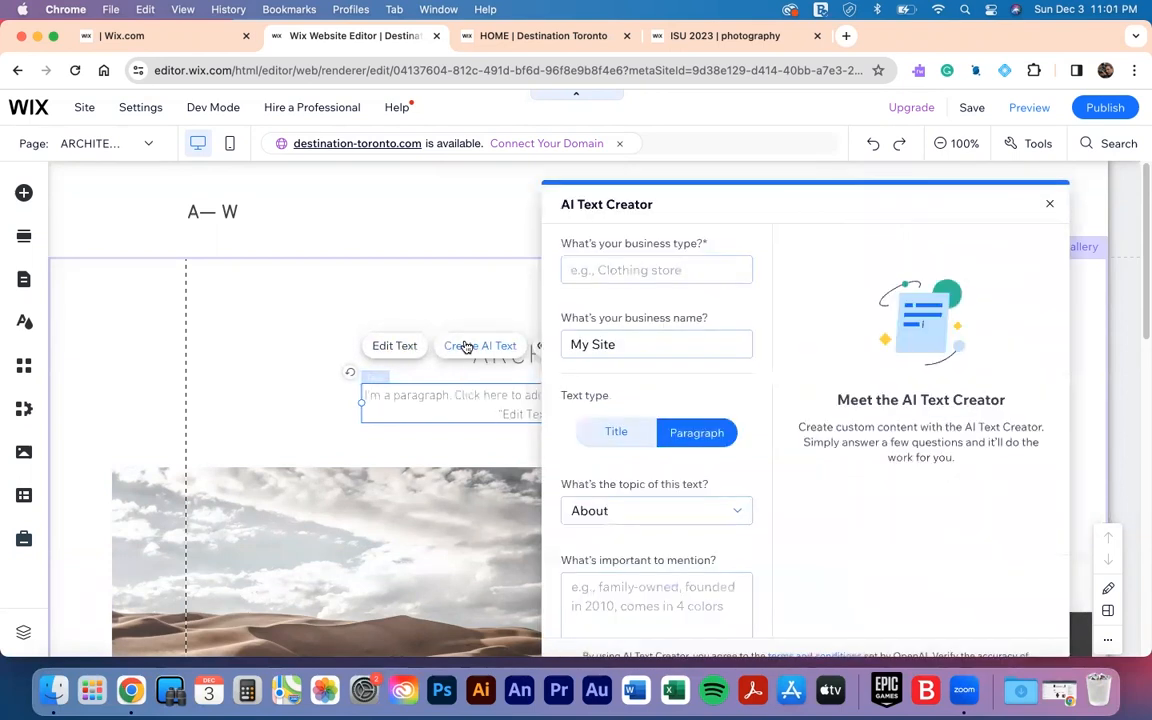
{"action": "left_click", "coordinate": [634, 343]}
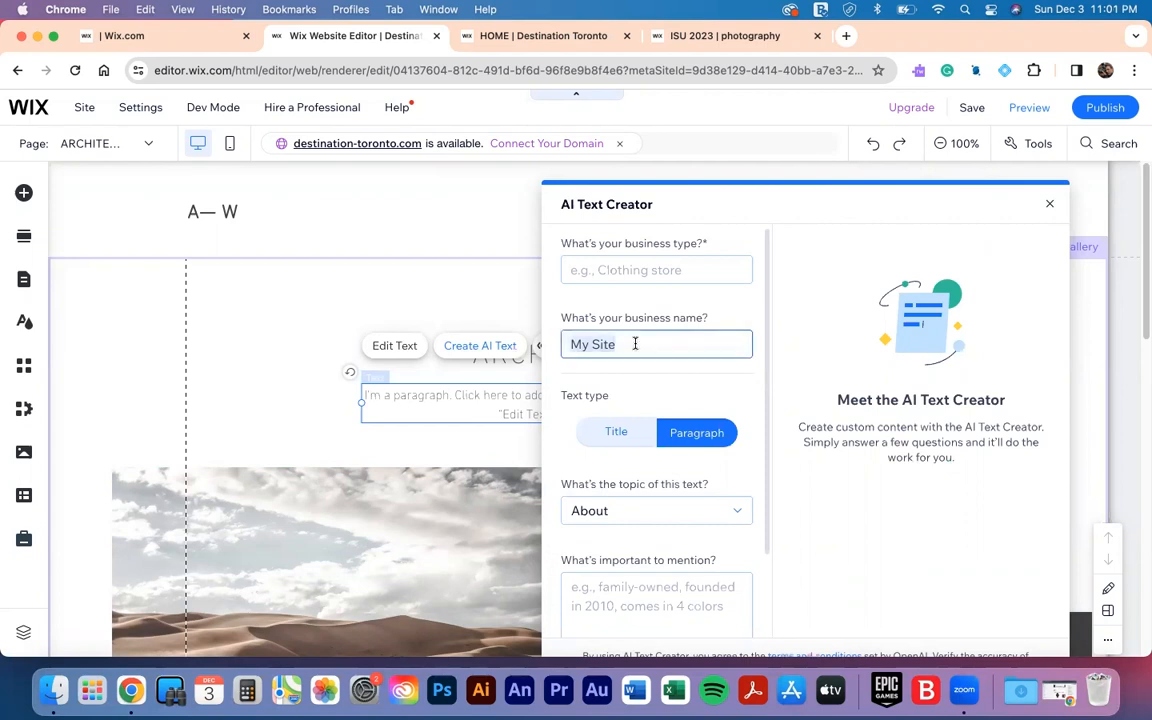
{"action": "type", "text": "Destination Tornon"}
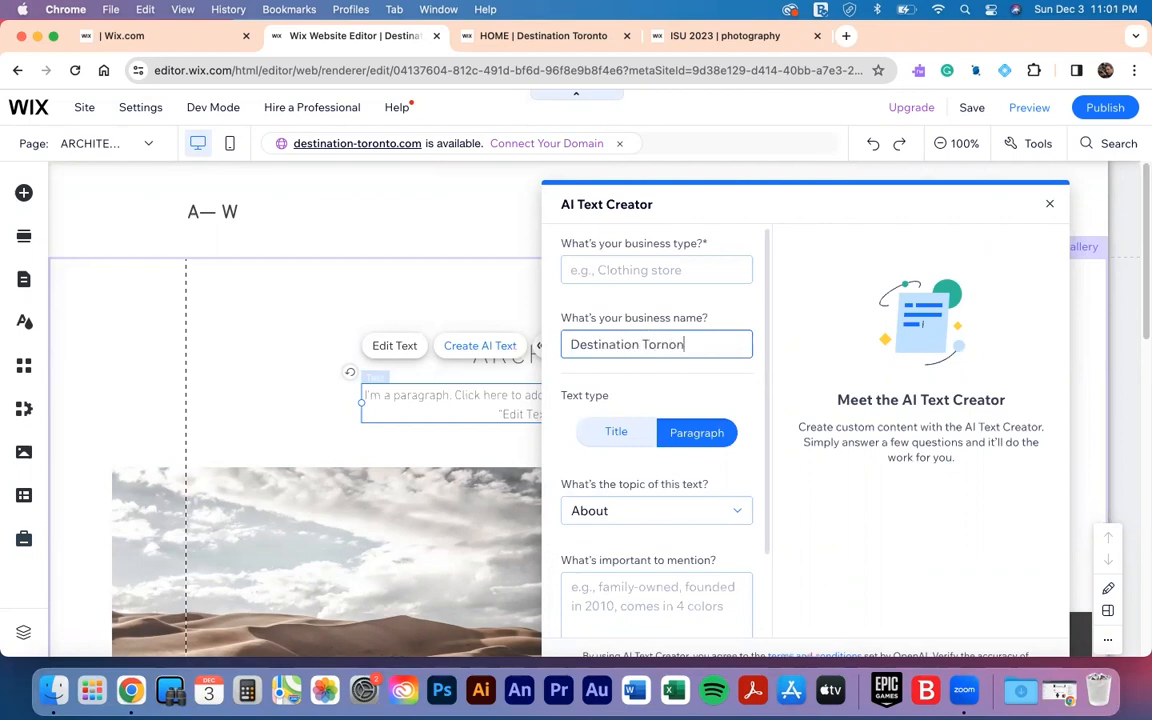
{"action": "type", "text": "onto"}
{"action": "scroll", "coordinate": [650, 430], "scroll_direction": "down", "scroll_amount": 3}
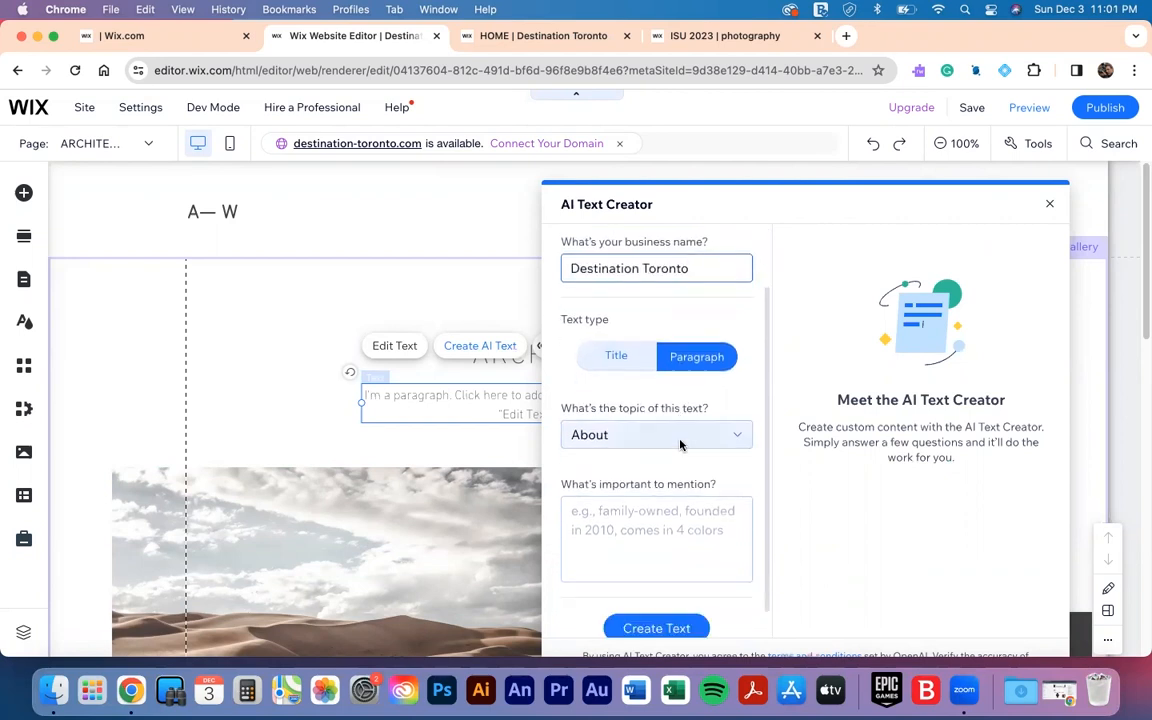
{"action": "left_click", "coordinate": [633, 413]}
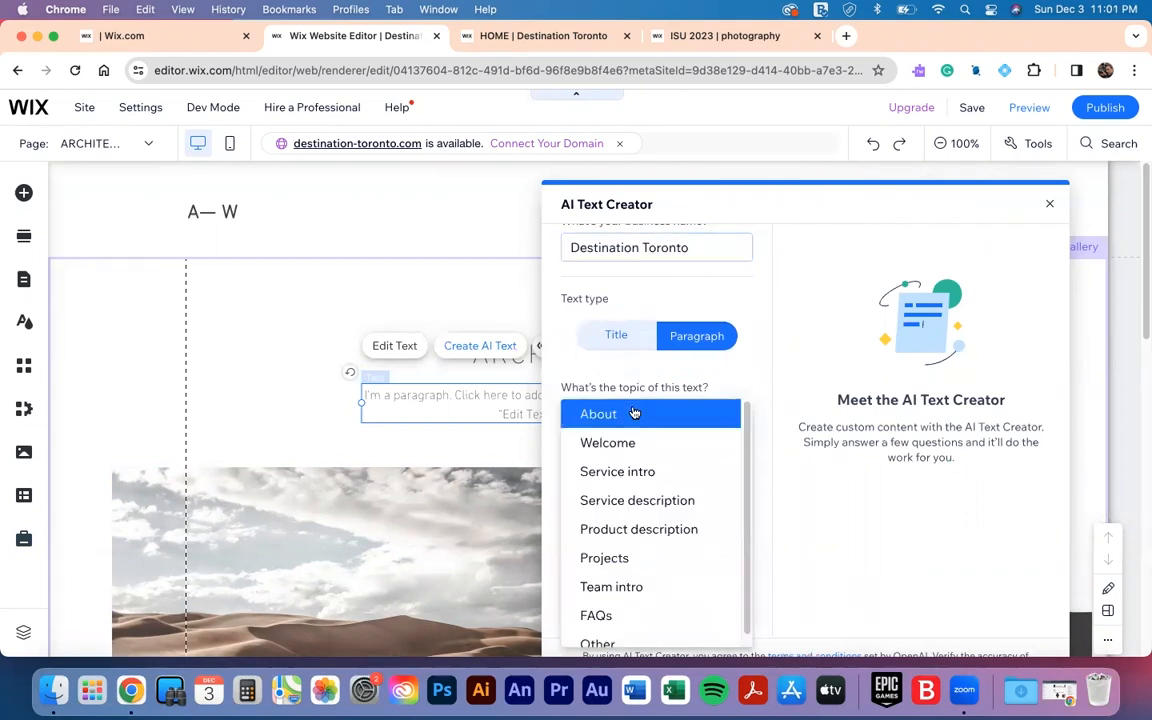
- Set the AI text topic to Projects and enter "Toronto, architecture, buildings, history, beauty" as the important points to mention
{"action": "scroll", "coordinate": [610, 490], "scroll_direction": "down", "scroll_amount": 1}
{"action": "left_click", "coordinate": [612, 546]}
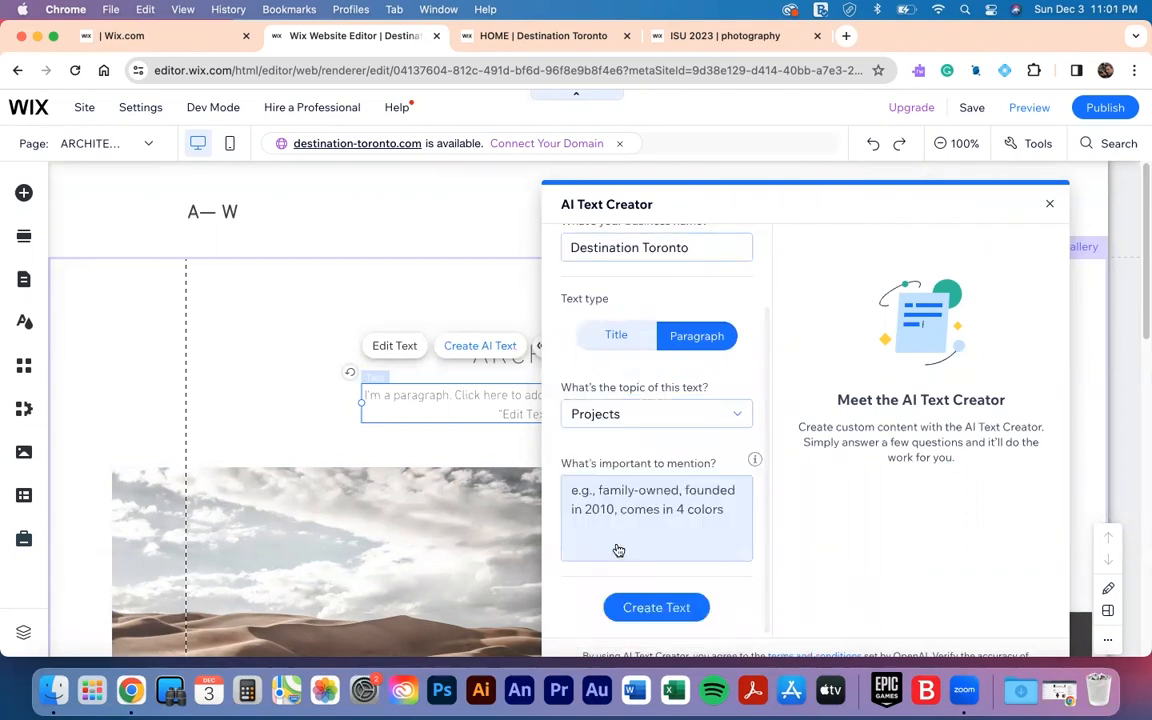
{"action": "left_click", "coordinate": [643, 512]}
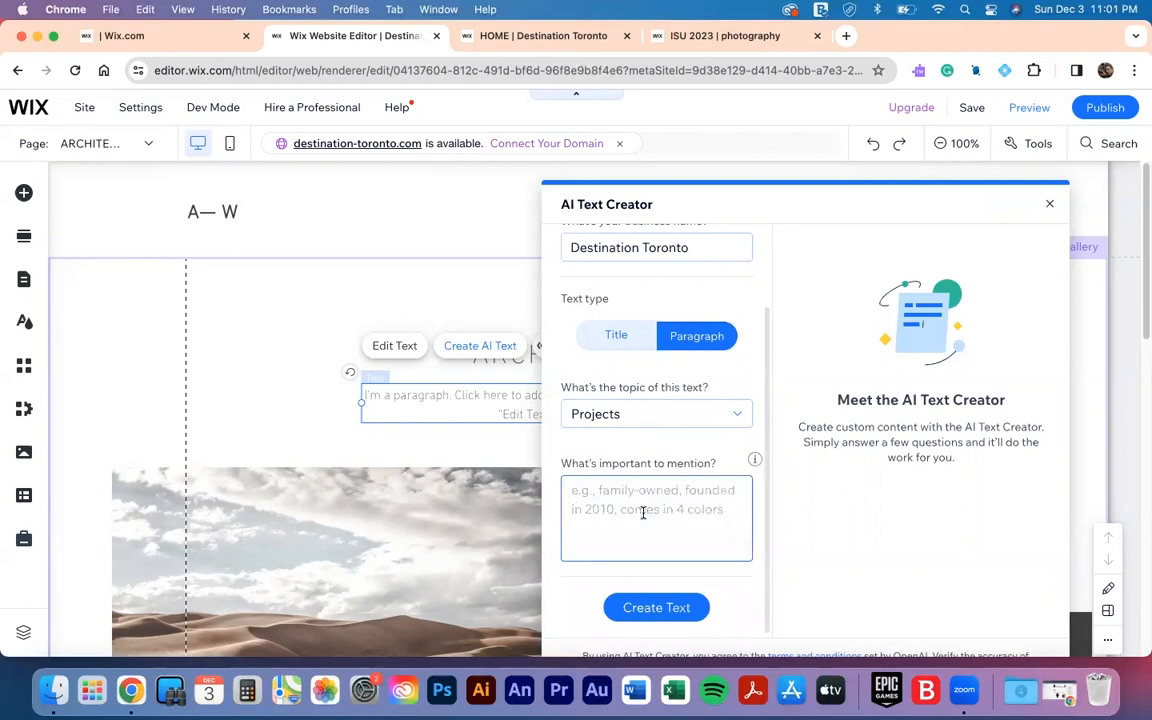
{"action": "type", "text": "Toronto, architecture,"}
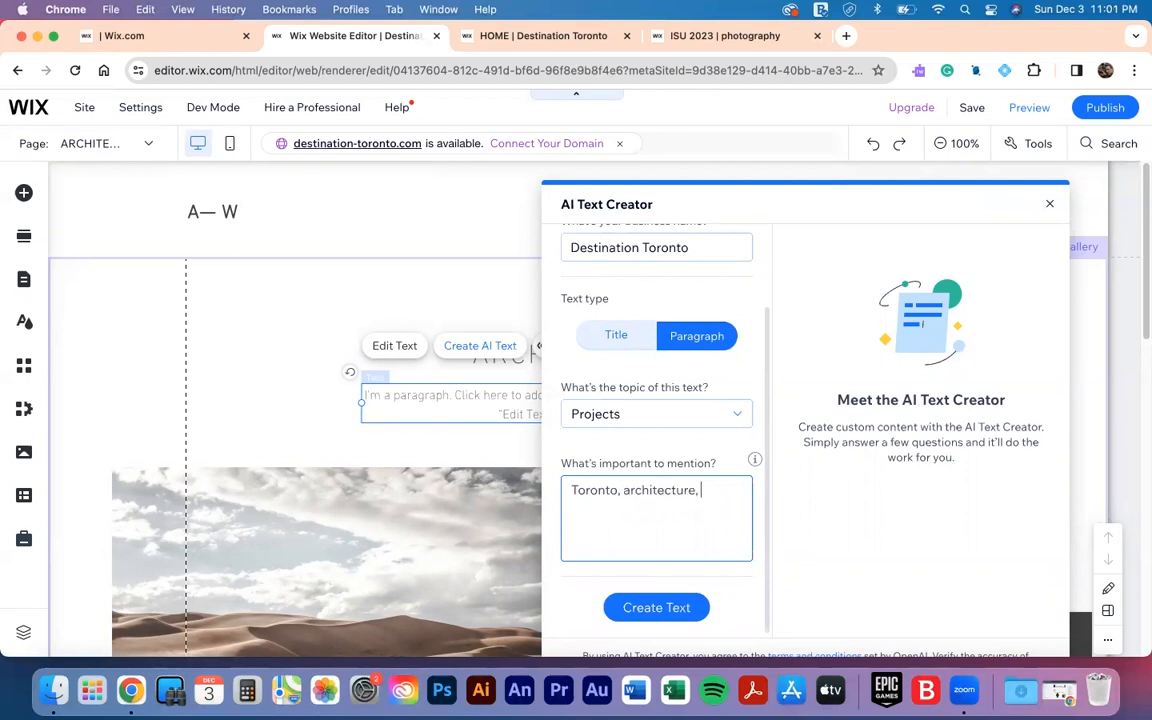
{"action": "type", "text": "buildings, history,"}
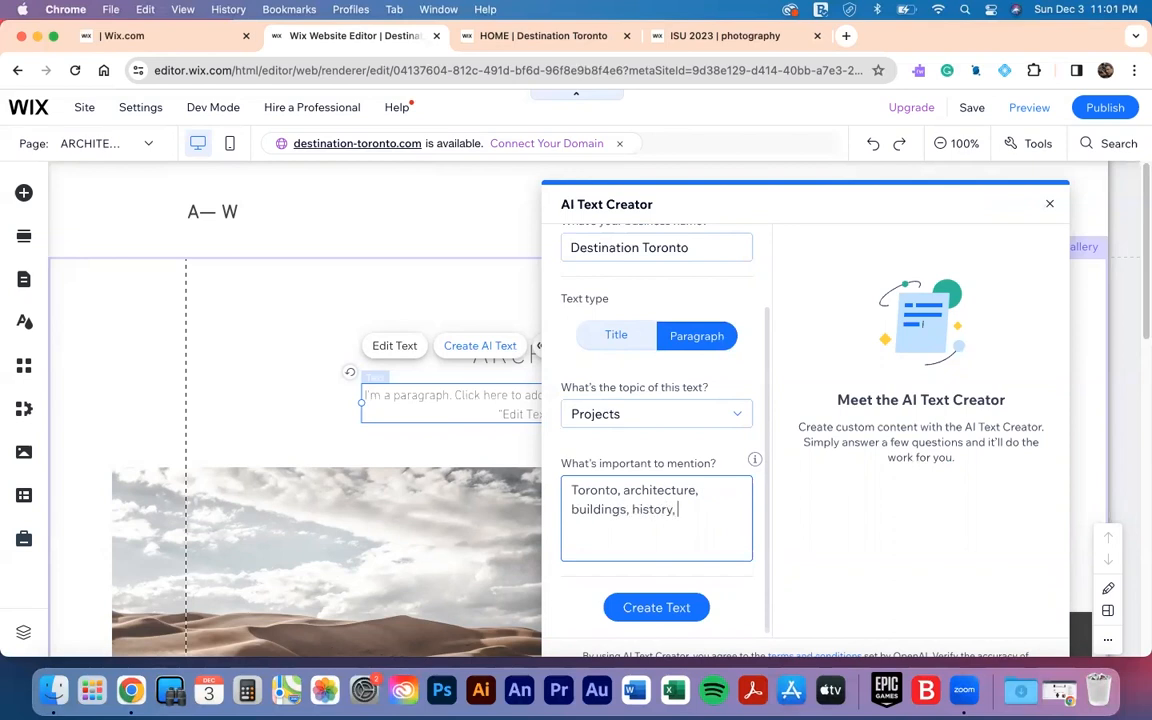
{"action": "type", "text": " beauty, sear"}
{"action": "key", "text": "BackSpace"}
{"action": "key", "text": "BackSpace"}
{"action": "key", "text": "BackSpace"}
{"action": "key", "text": "BackSpace"}
{"action": "left_click", "coordinate": [643, 612]}
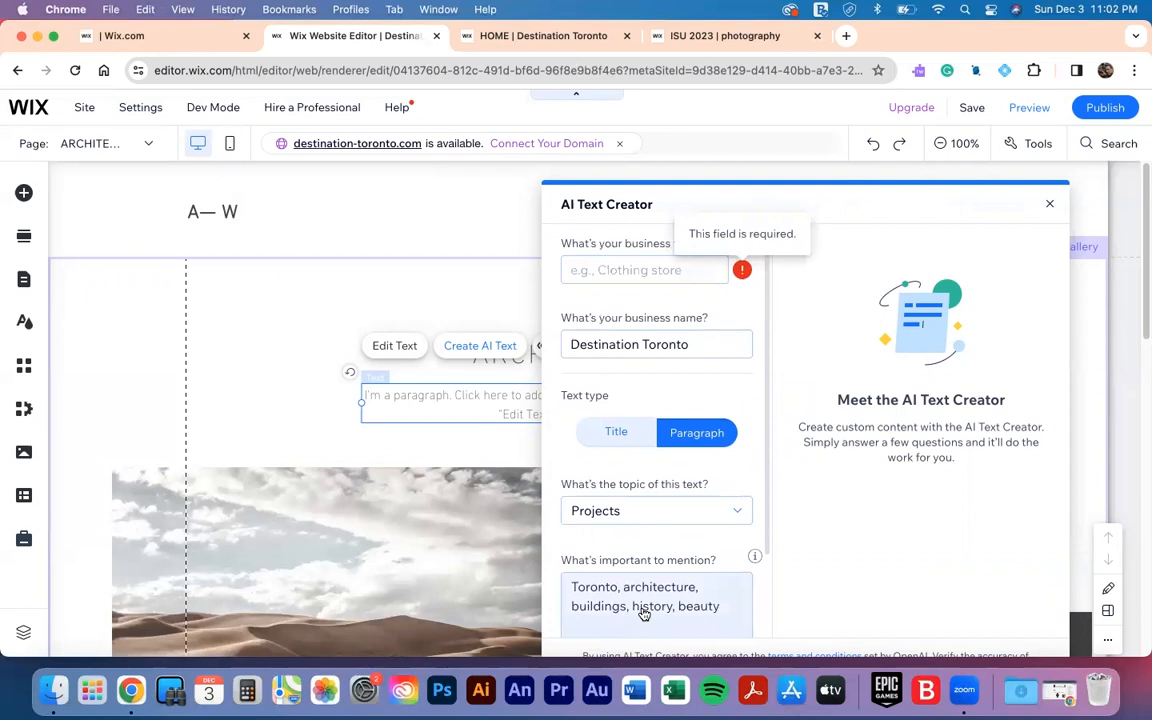
- Set the business type to Photography and generate the AI paragraph suggestions
{"action": "left_click", "coordinate": [628, 271]}
{"action": "left_click", "coordinate": [856, 262]}
{"action": "left_click", "coordinate": [675, 267]}
{"action": "type", "text": "Photography"}
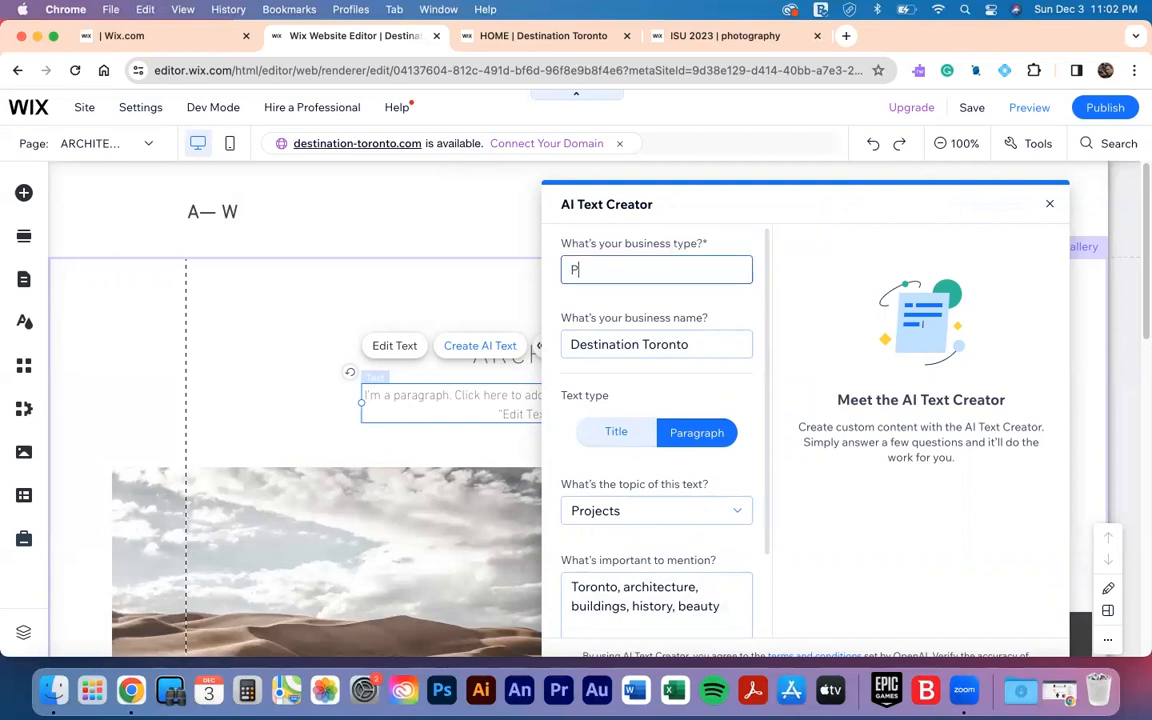
{"action": "scroll", "coordinate": [657, 515], "scroll_direction": "down", "scroll_amount": 2}
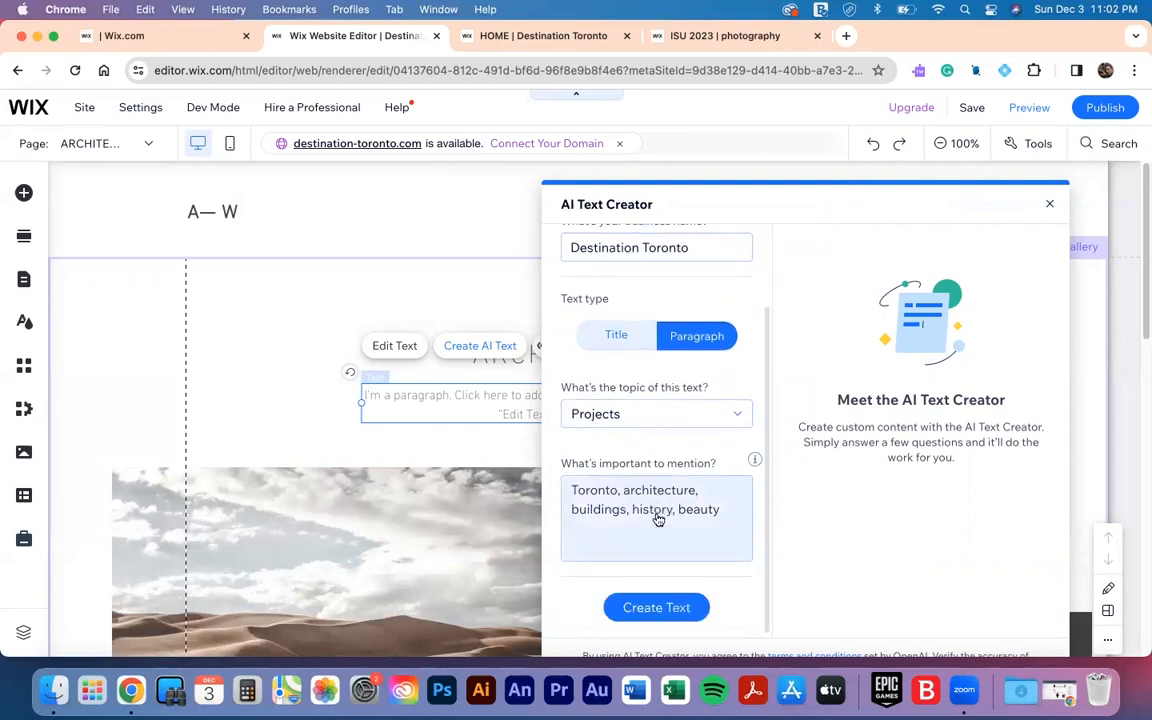
{"action": "left_click", "coordinate": [638, 609]}
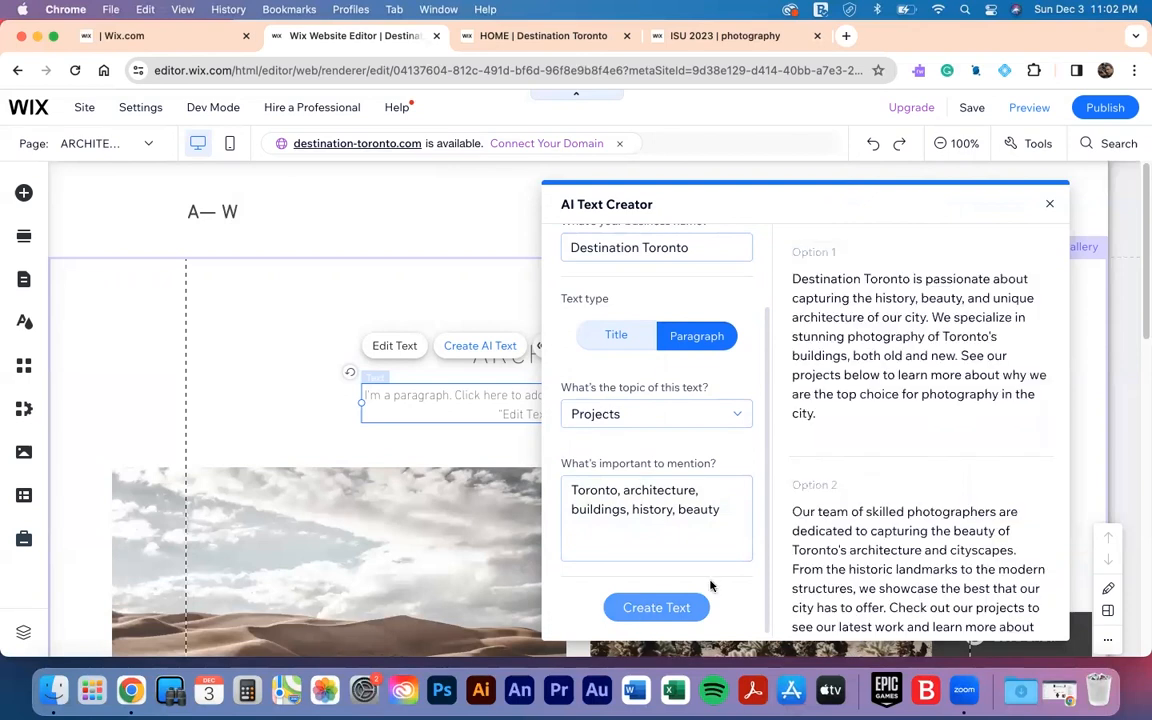
- Apply the Option 2 text to the paragraph under the Architecture heading and close the AI Text Creator
{"action": "scroll", "coordinate": [900, 390], "scroll_direction": "down", "scroll_amount": 5}
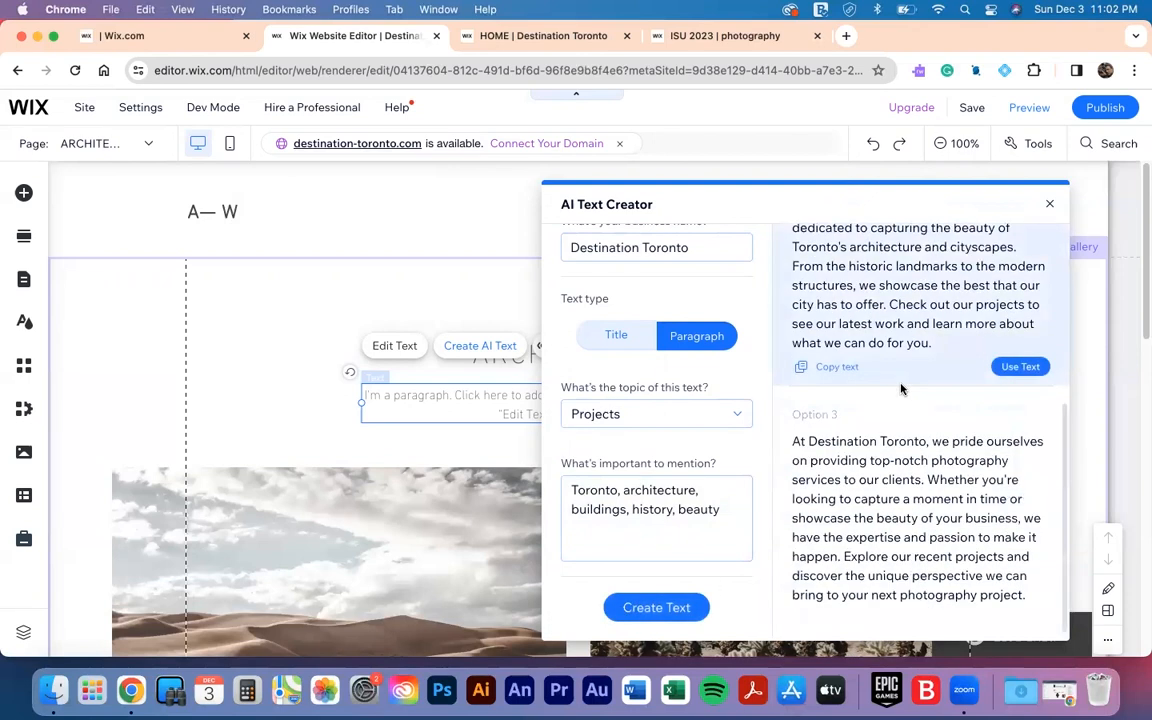
{"action": "left_click", "coordinate": [1018, 367]}
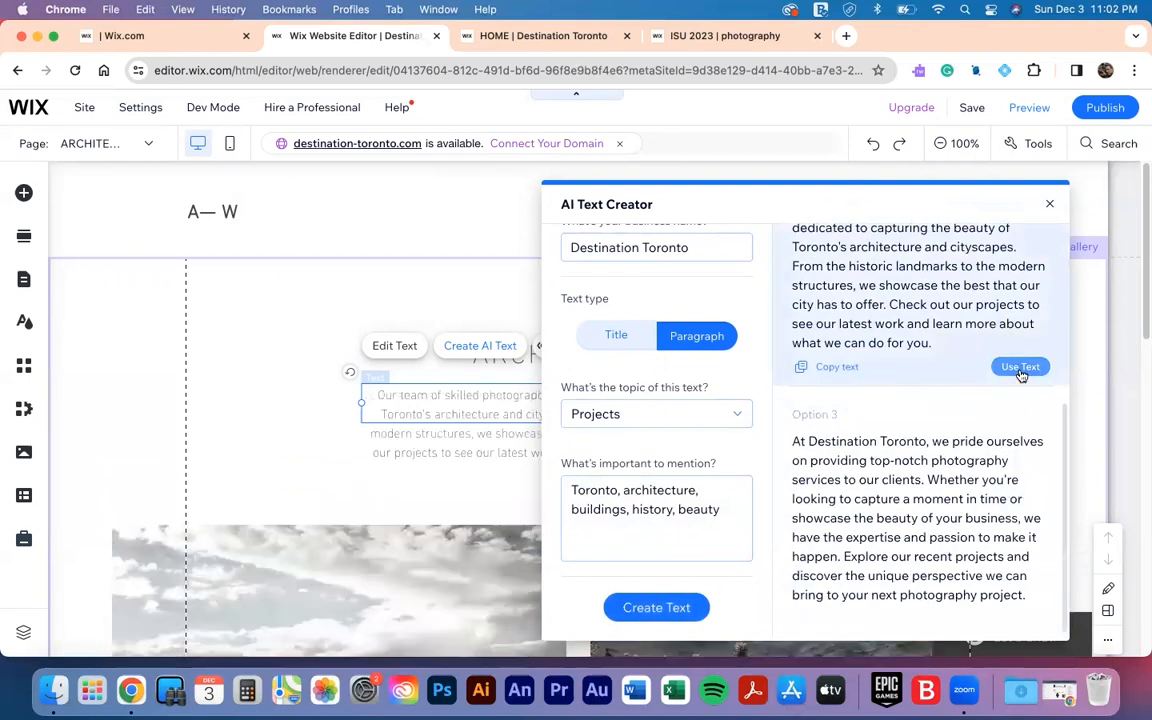
{"action": "left_click", "coordinate": [1049, 204]}
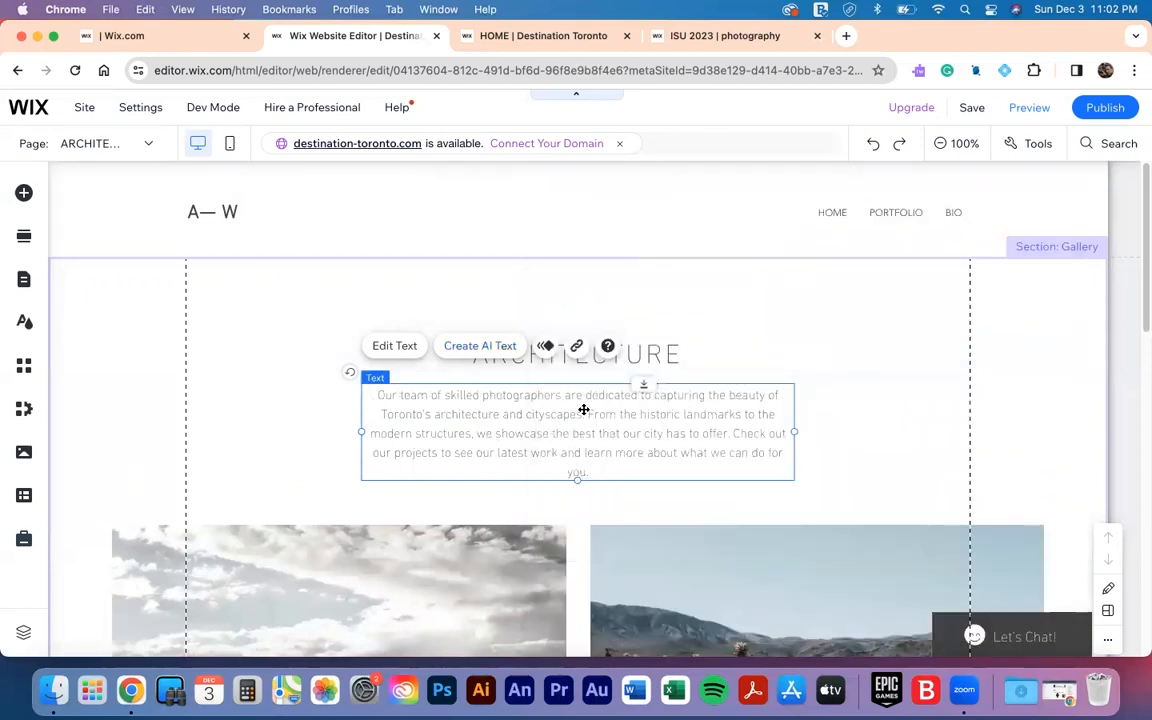
- Remove all the placeholder desert and mountain photos from the gallery on the Architecture page
{"action": "scroll", "coordinate": [668, 425], "scroll_direction": "down", "scroll_amount": 5}
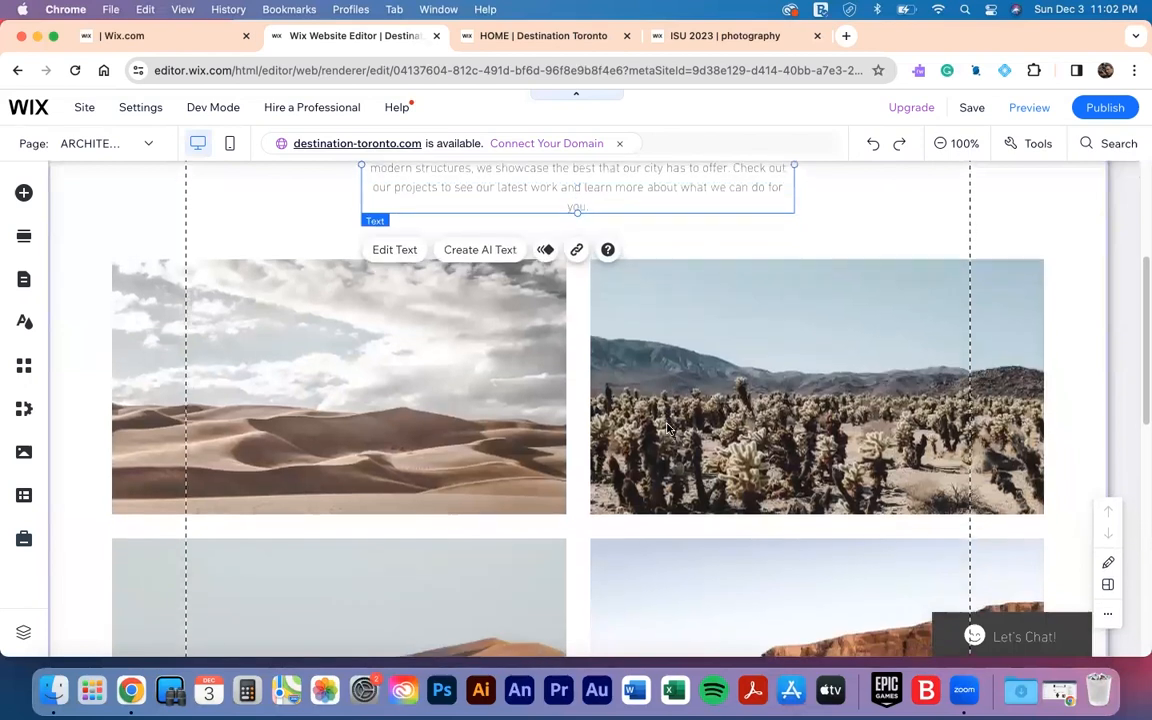
{"action": "left_click", "coordinate": [465, 399]}
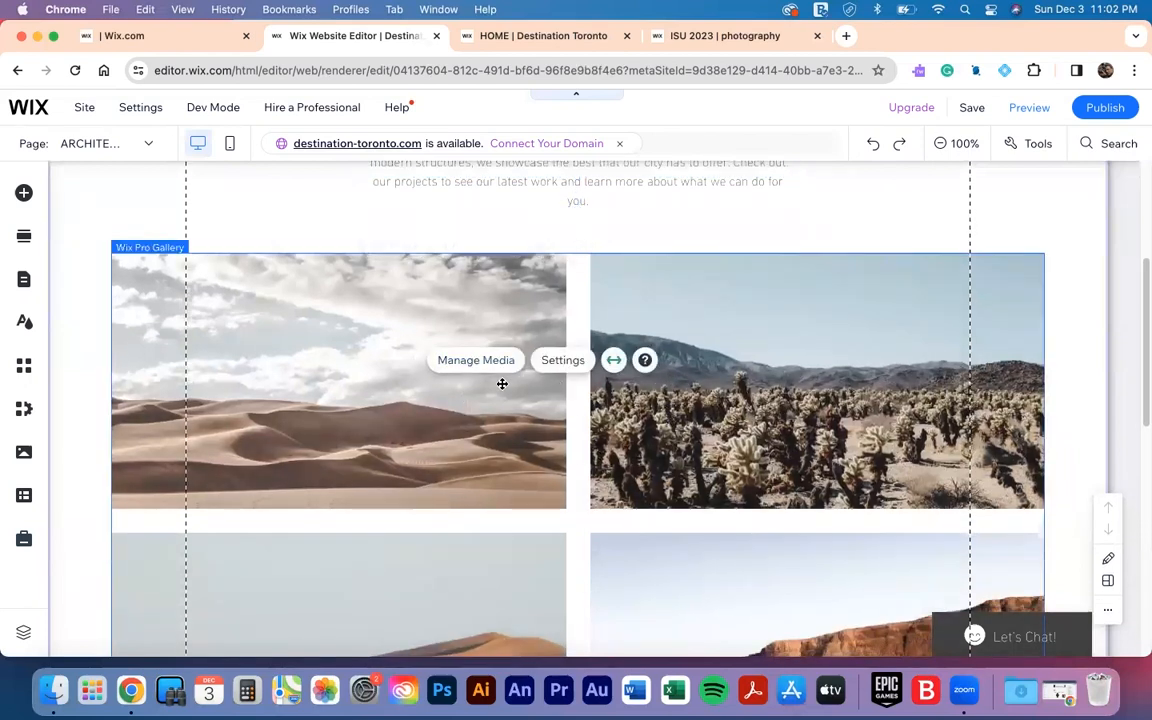
{"action": "left_click", "coordinate": [476, 365]}
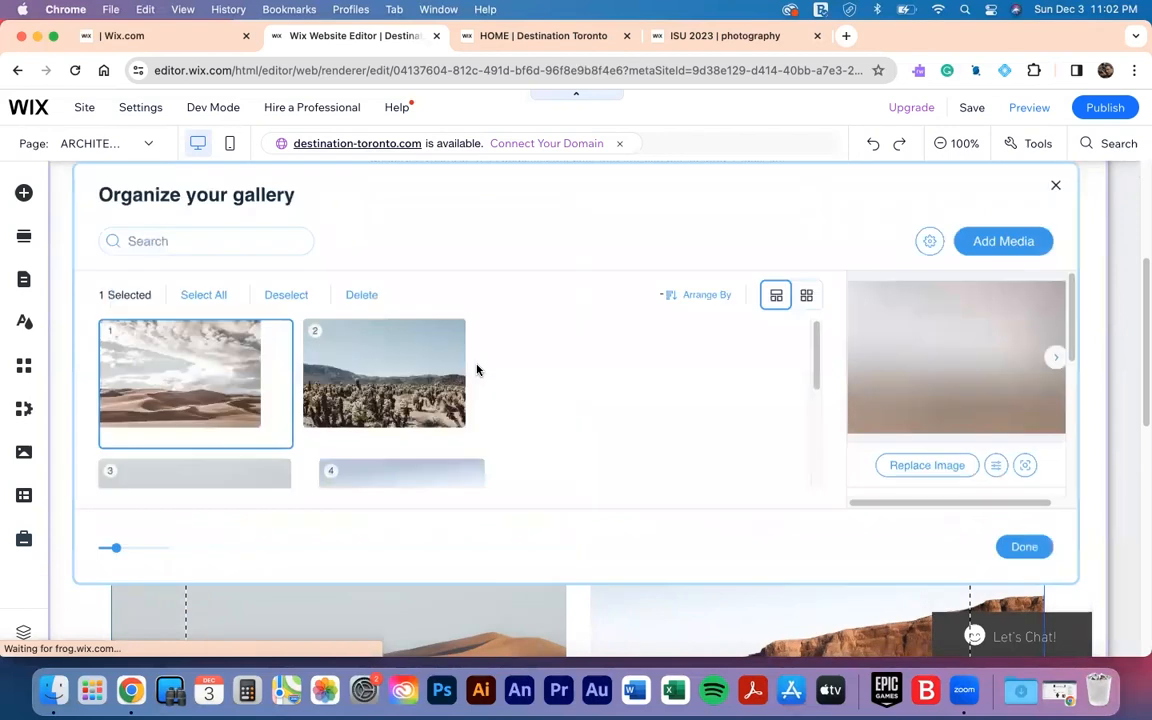
{"action": "left_click", "coordinate": [241, 336]}
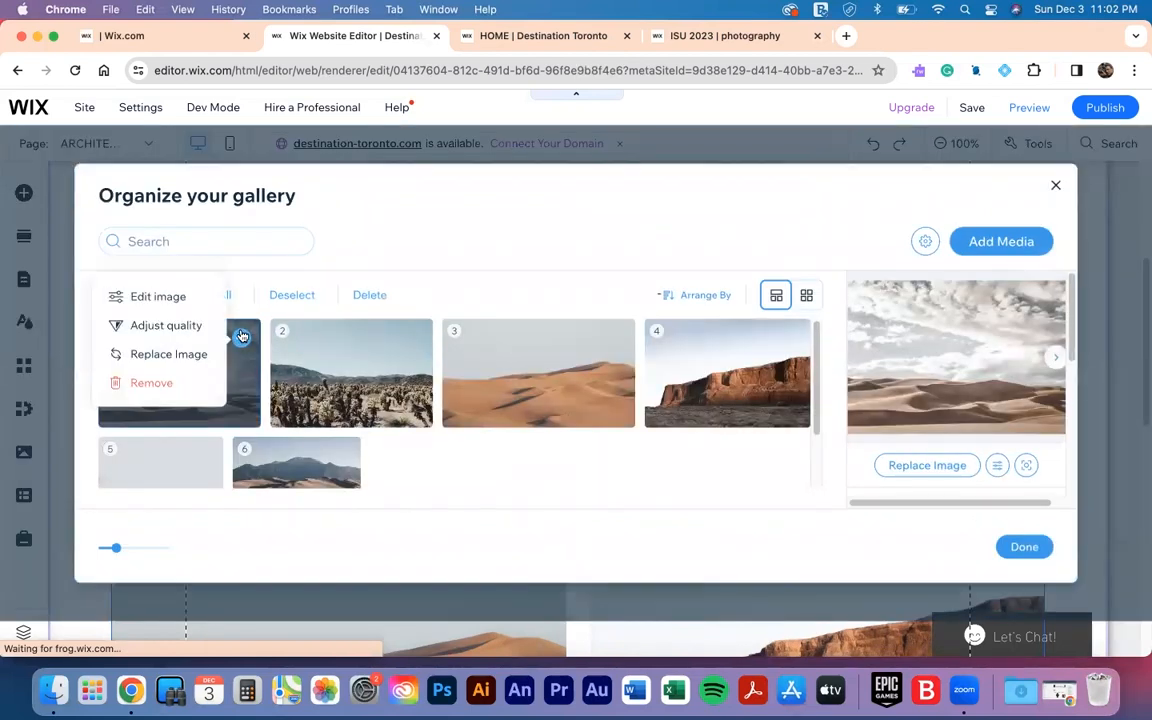
{"action": "left_click", "coordinate": [168, 381]}
{"action": "left_click", "coordinate": [279, 338]}
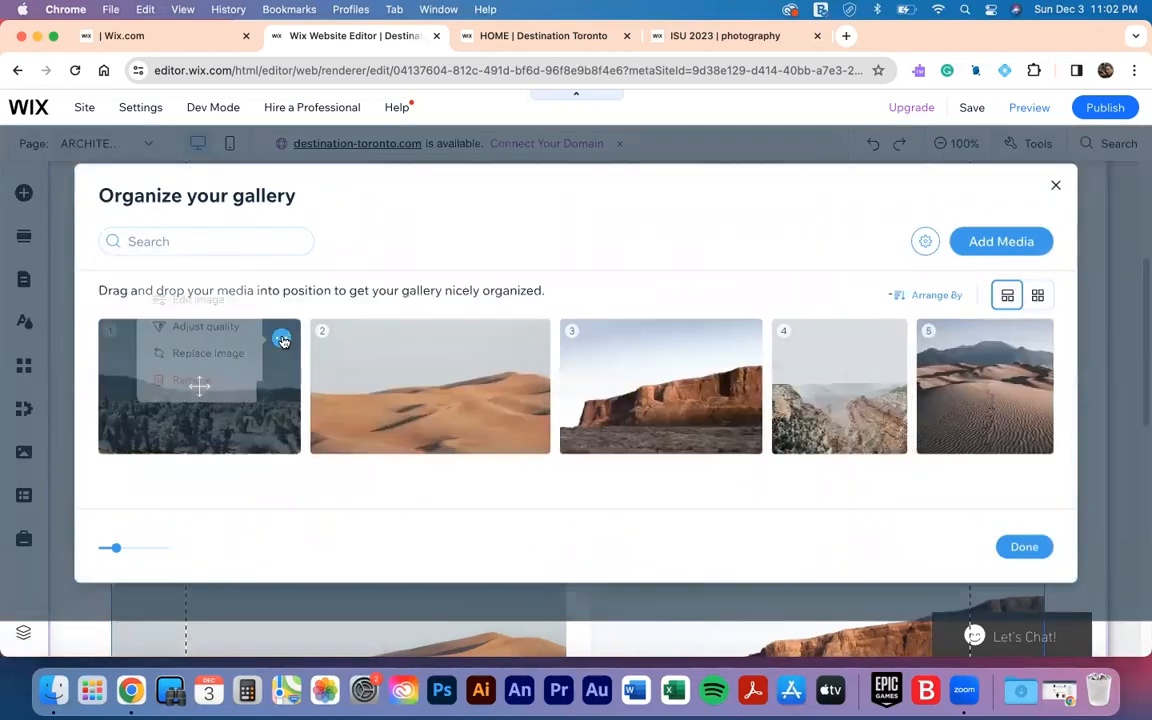
{"action": "left_click", "coordinate": [244, 385]}
{"action": "left_click", "coordinate": [386, 341]}
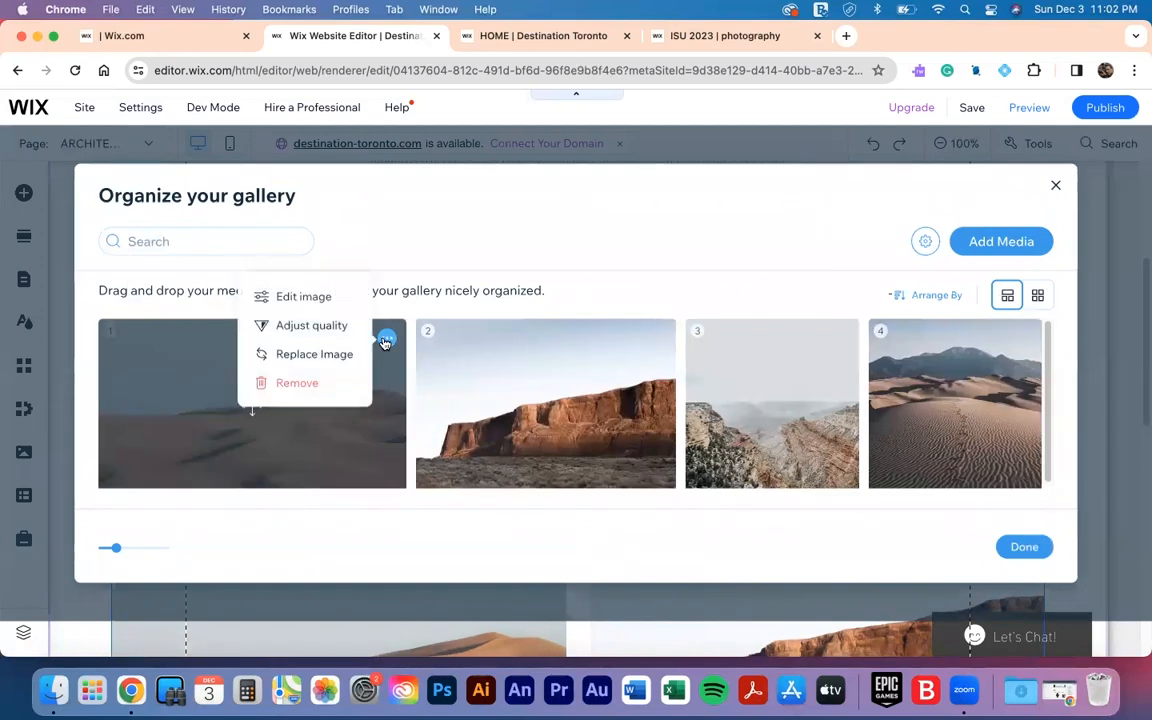
{"action": "left_click", "coordinate": [320, 388]}
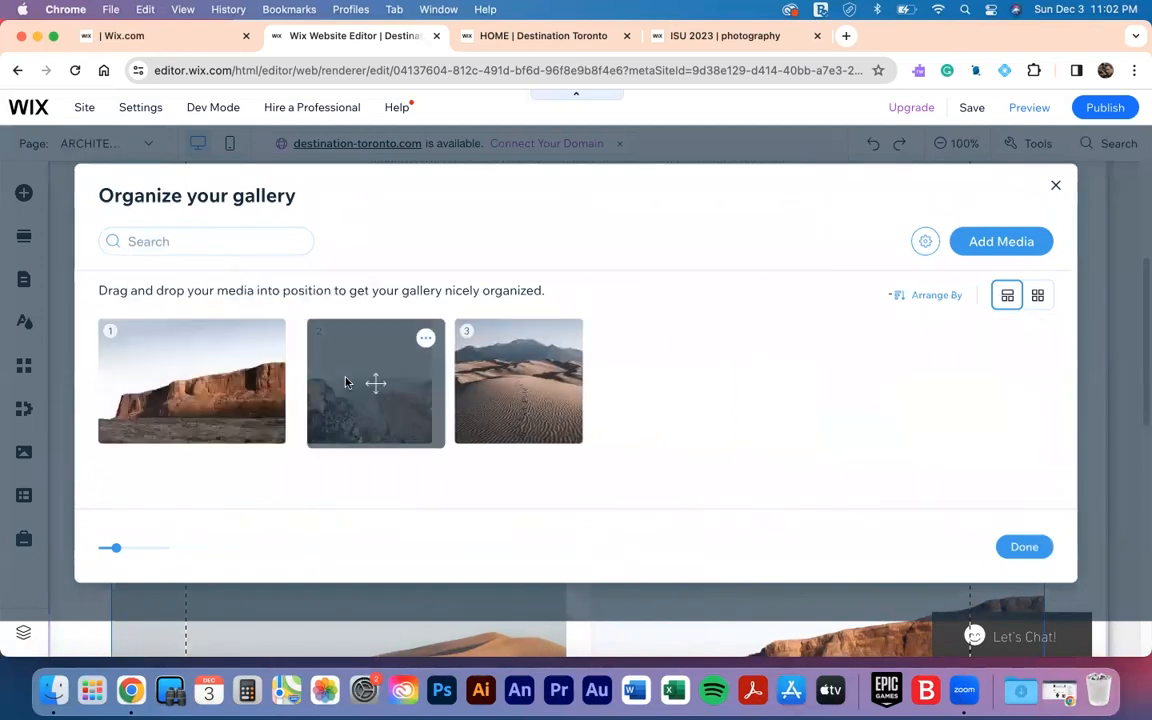
{"action": "left_click", "coordinate": [265, 337]}
{"action": "left_click", "coordinate": [208, 381]}
{"action": "left_click", "coordinate": [205, 337]}
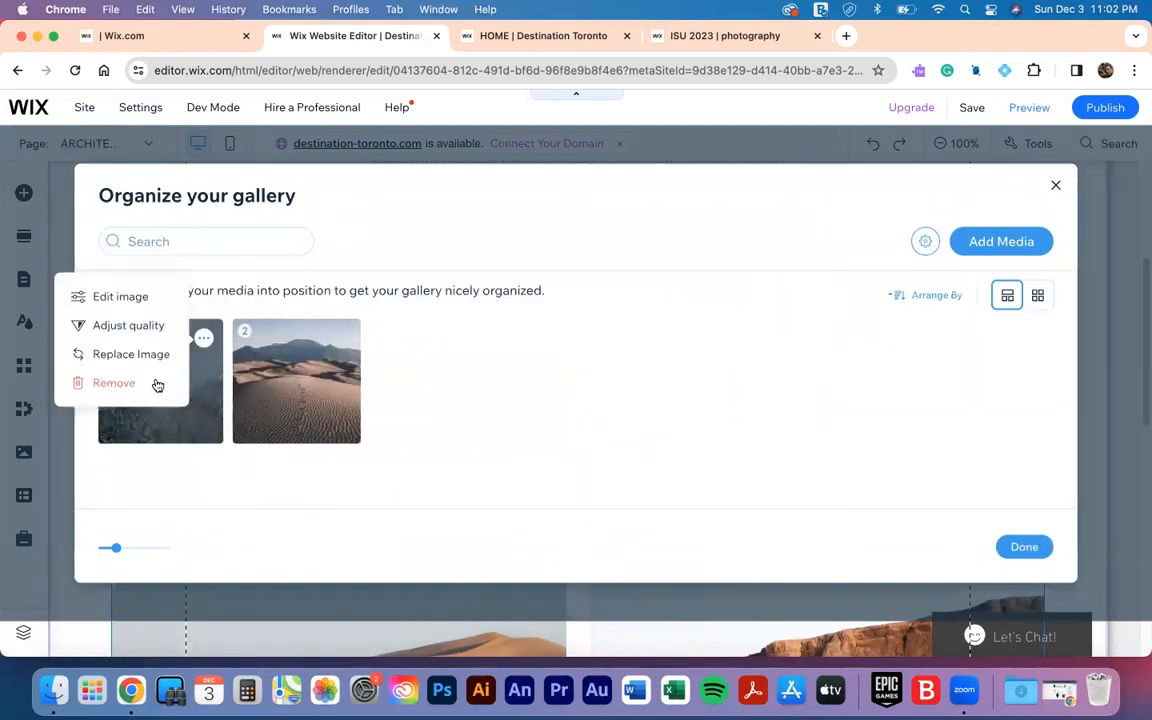
{"action": "left_click", "coordinate": [154, 383]}
{"action": "left_click", "coordinate": [206, 338]}
{"action": "left_click", "coordinate": [152, 385]}
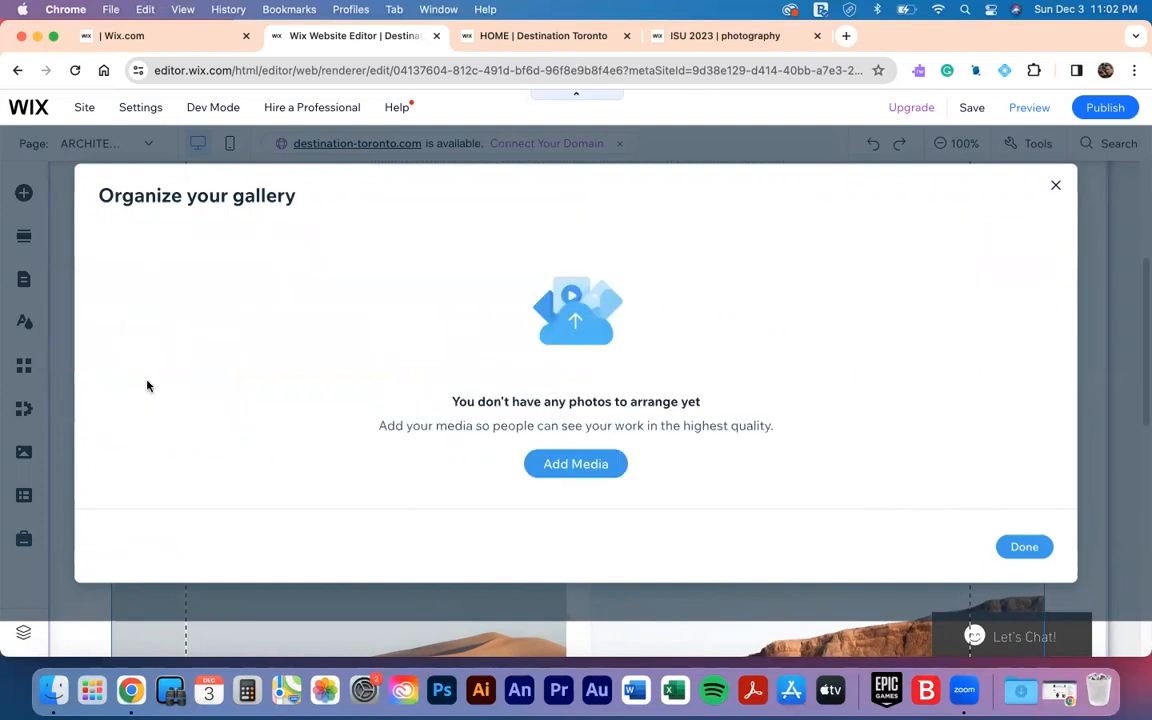
- Upload the untitled photo plus DSC_4035, DSC_4042, DSC_4045 and DSC_4049 from Flickr to the site files for the gallery
{"action": "left_click", "coordinate": [562, 462]}
{"action": "left_click", "coordinate": [695, 417]}
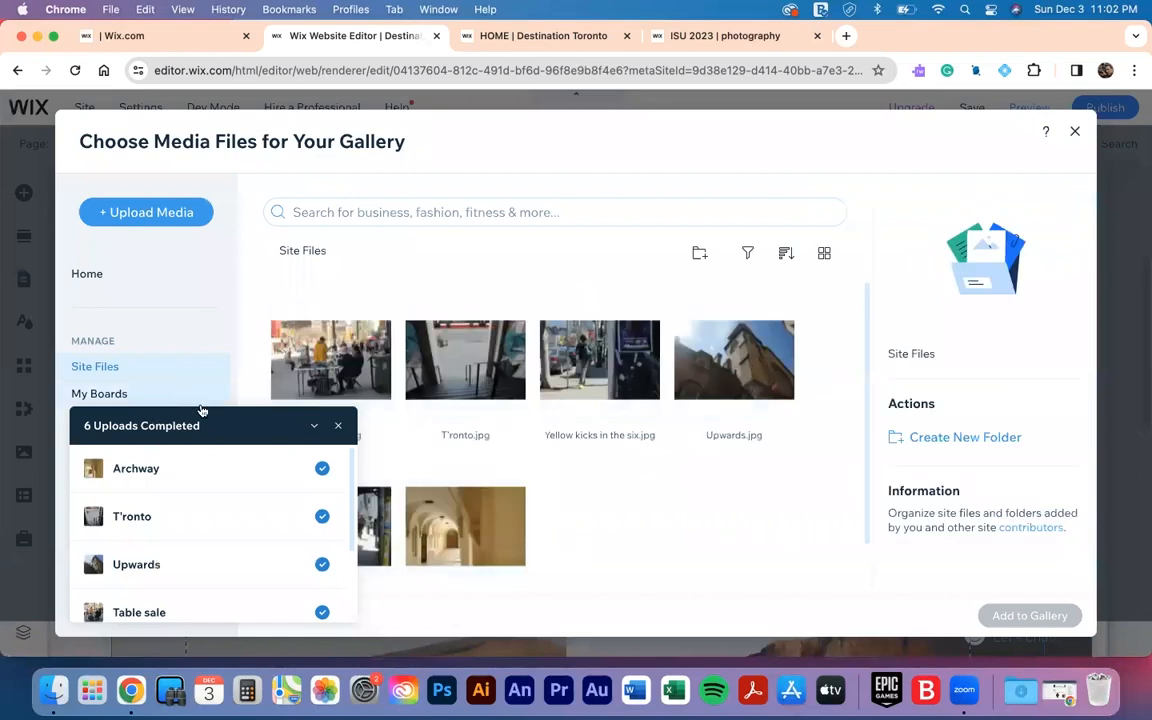
{"action": "left_click", "coordinate": [340, 428]}
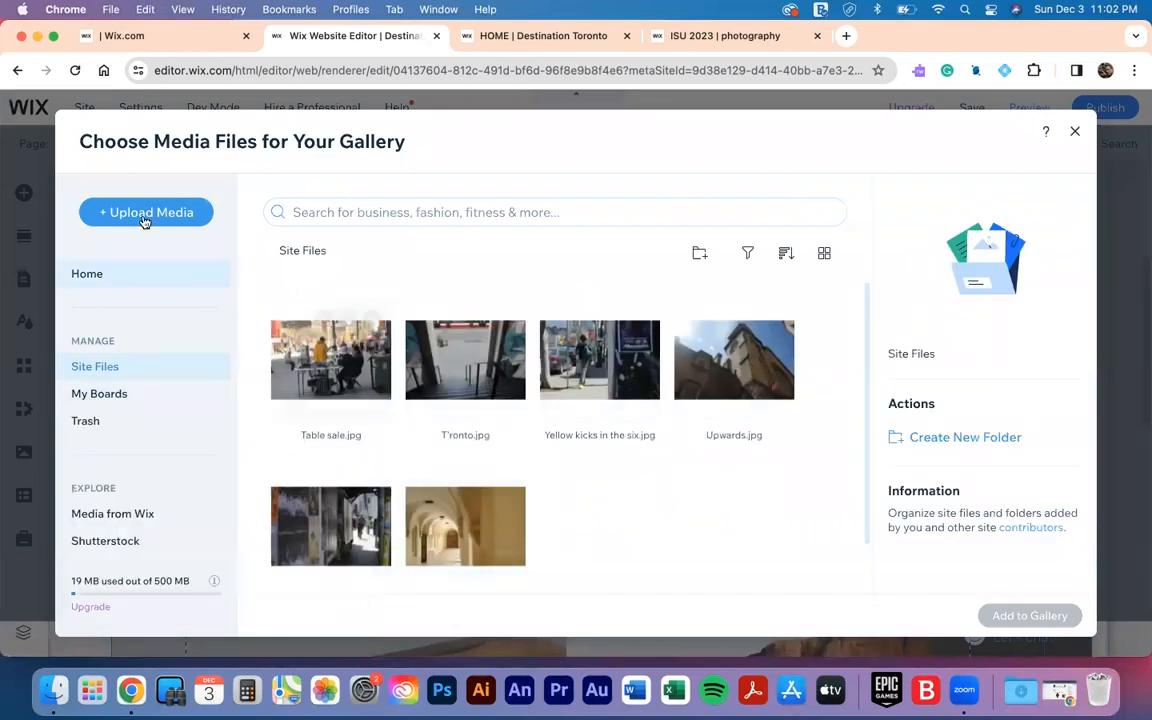
{"action": "left_click", "coordinate": [120, 211]}
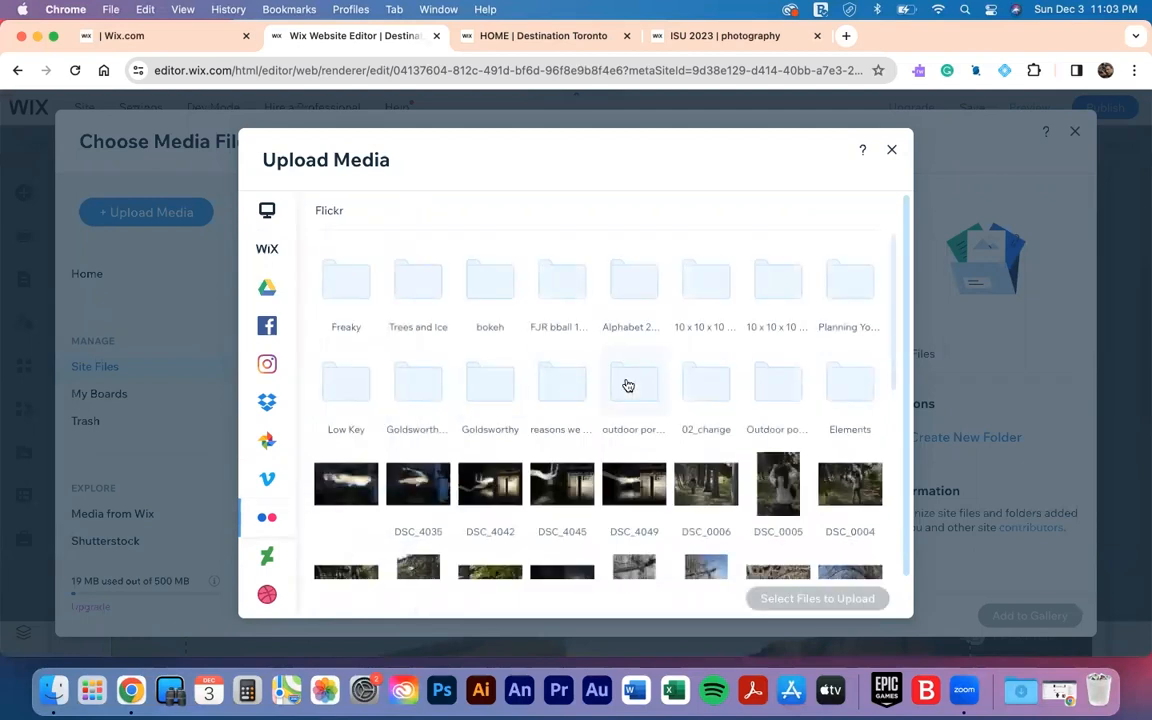
{"action": "scroll", "coordinate": [625, 386], "scroll_direction": "down", "scroll_amount": 3}
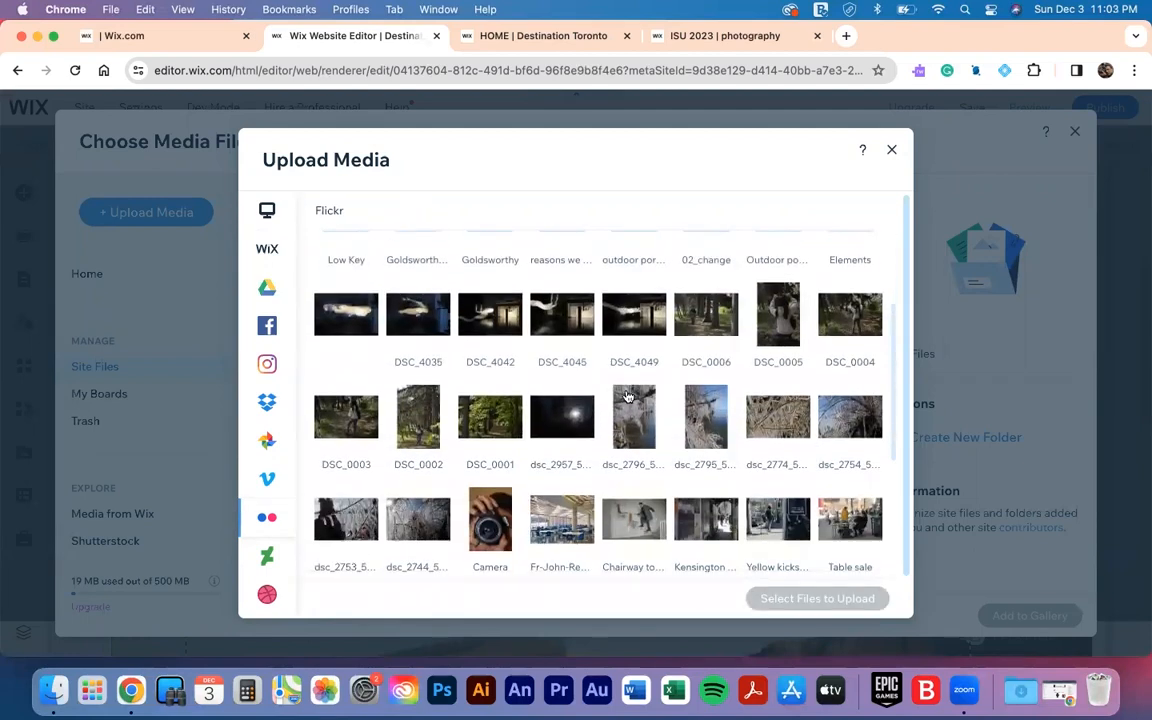
{"action": "scroll", "coordinate": [628, 384], "scroll_direction": "down", "scroll_amount": 5}
{"action": "scroll", "coordinate": [628, 400], "scroll_direction": "up", "scroll_amount": 8}
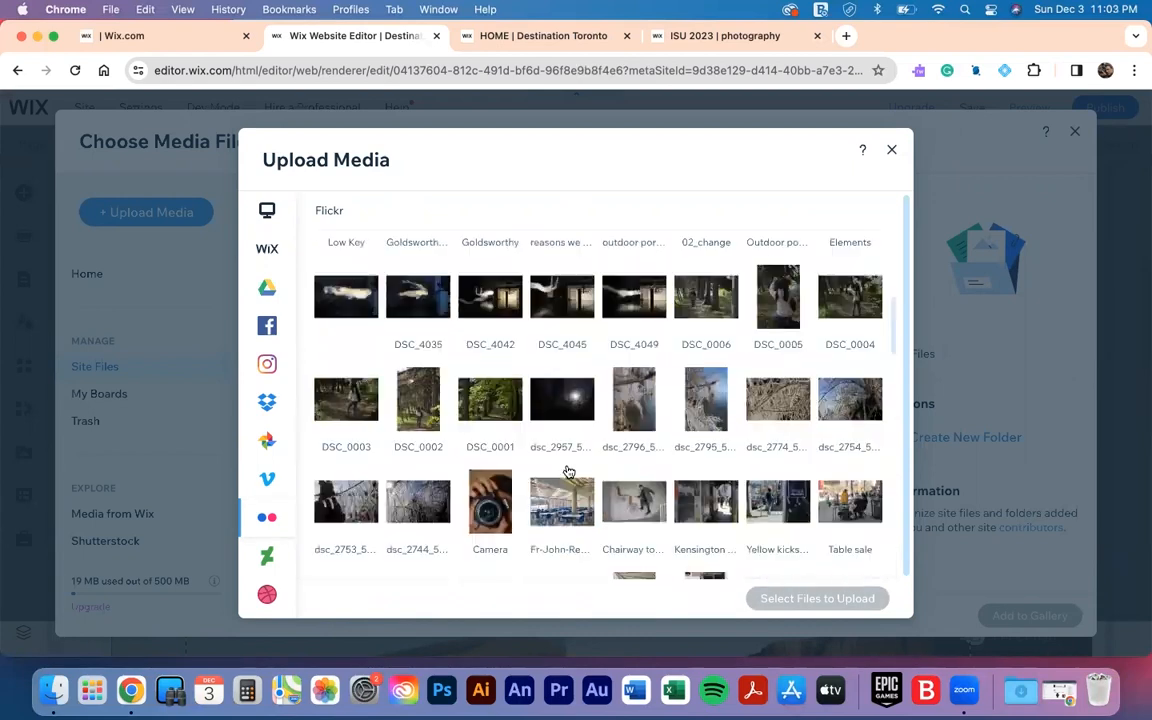
{"action": "left_click", "coordinate": [342, 378]}
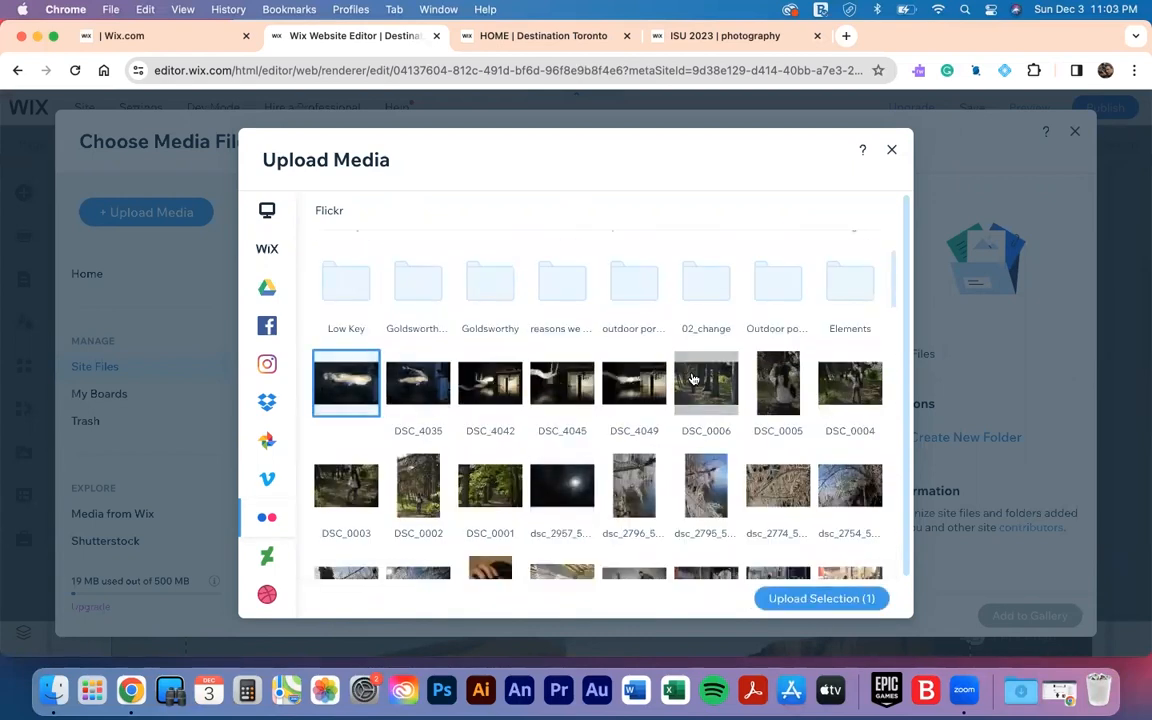
{"action": "left_click", "coordinate": [610, 358], "text": "shift"}
{"action": "left_click", "coordinate": [803, 600]}
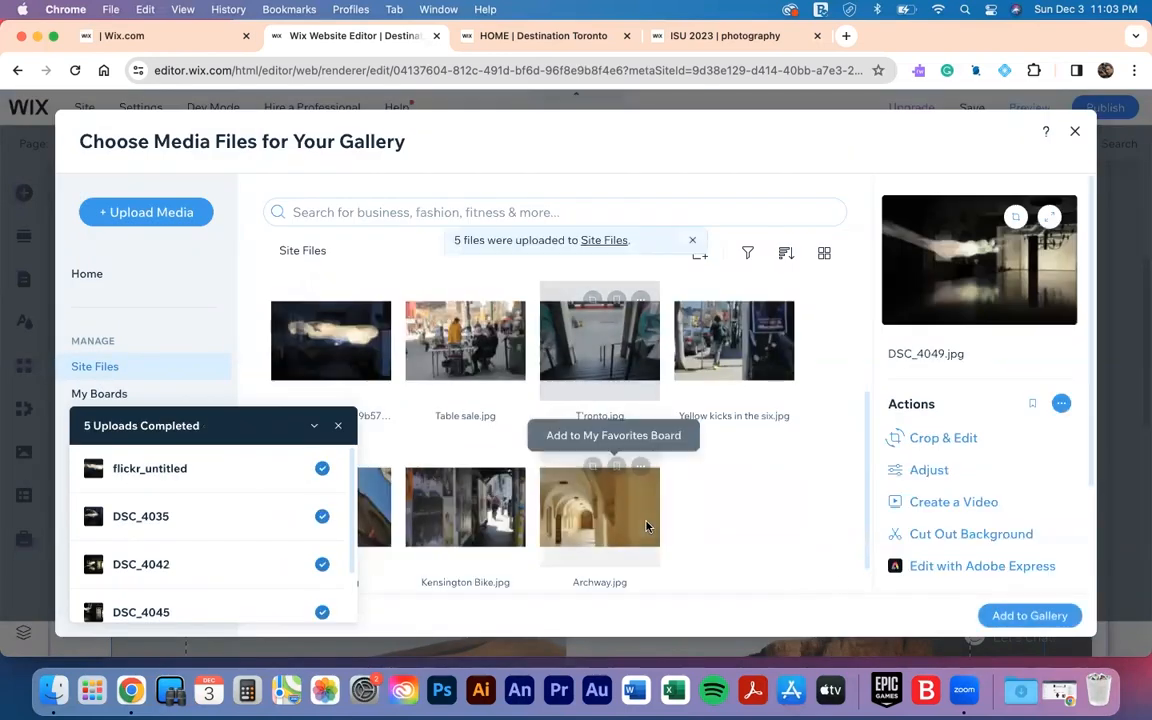
- Add the five newly uploaded Flickr photos to the Architecture gallery and finish organizing it
{"action": "left_click", "coordinate": [350, 357]}
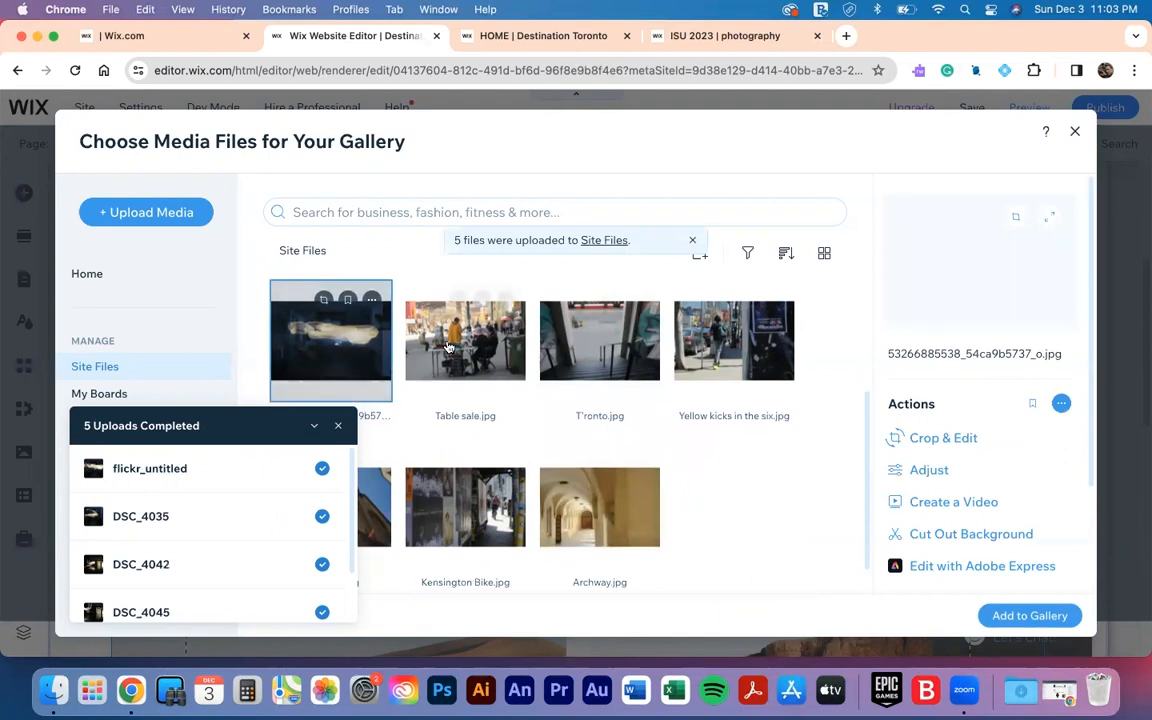
{"action": "scroll", "coordinate": [350, 357], "scroll_direction": "up", "scroll_amount": 3}
{"action": "left_click", "coordinate": [354, 347], "text": "shift"}
{"action": "left_click", "coordinate": [420, 357], "text": "shift"}
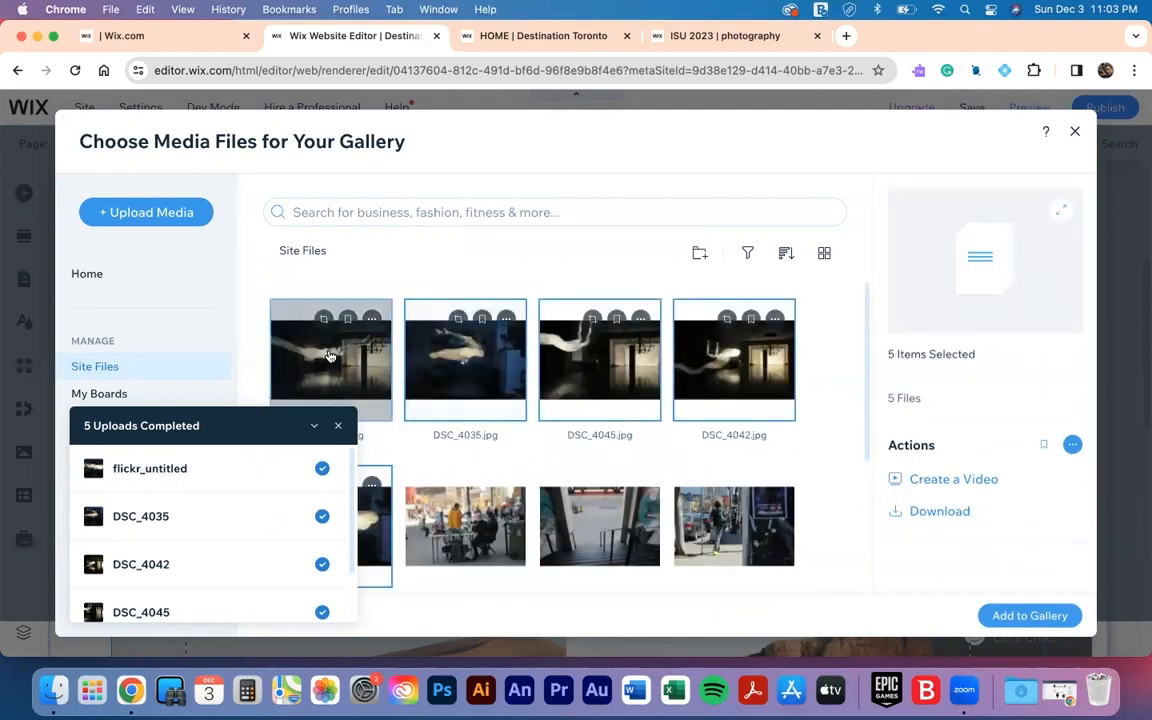
{"action": "left_click", "coordinate": [1015, 615]}
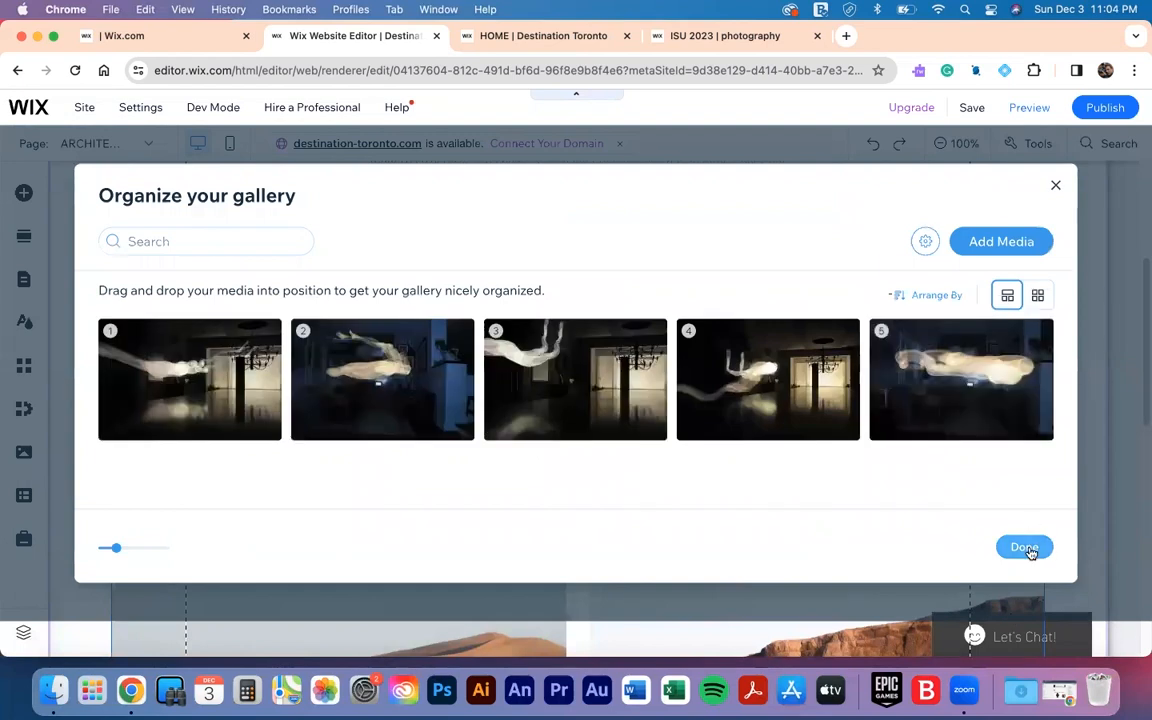
{"action": "left_click", "coordinate": [1026, 548]}
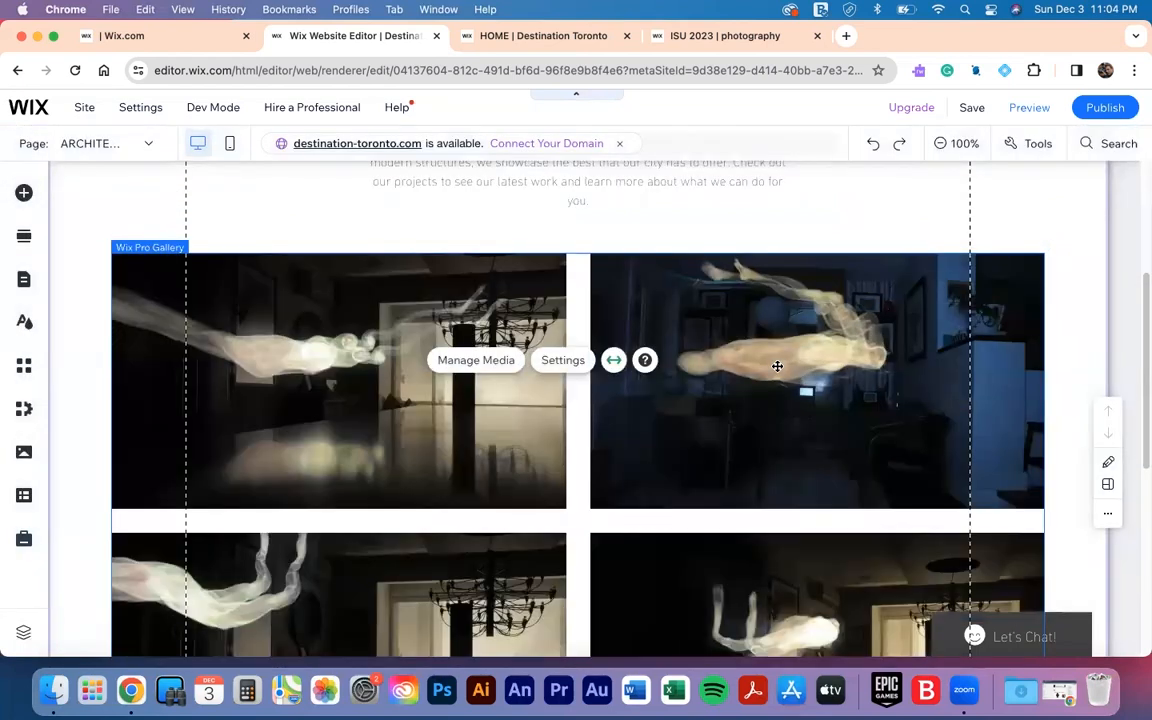
- Publish the Destination Toronto site and open the live version
{"action": "scroll", "coordinate": [777, 366], "scroll_direction": "up", "scroll_amount": 5}
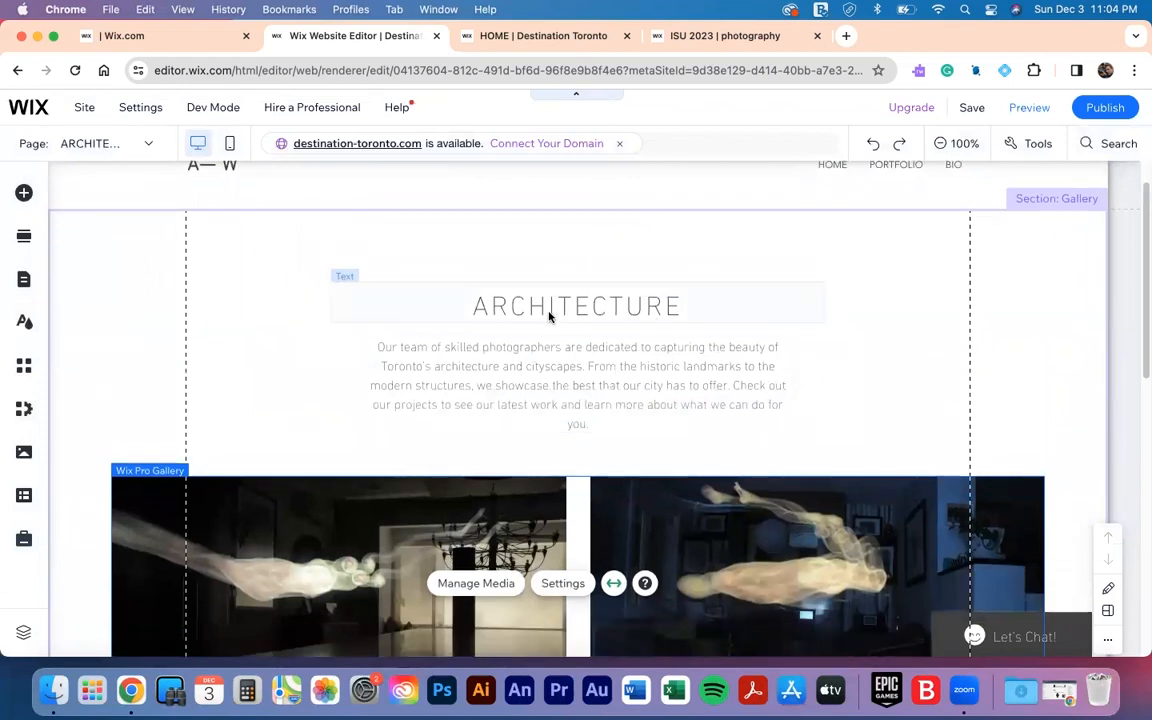
{"action": "scroll", "coordinate": [536, 325], "scroll_direction": "down", "scroll_amount": 1}
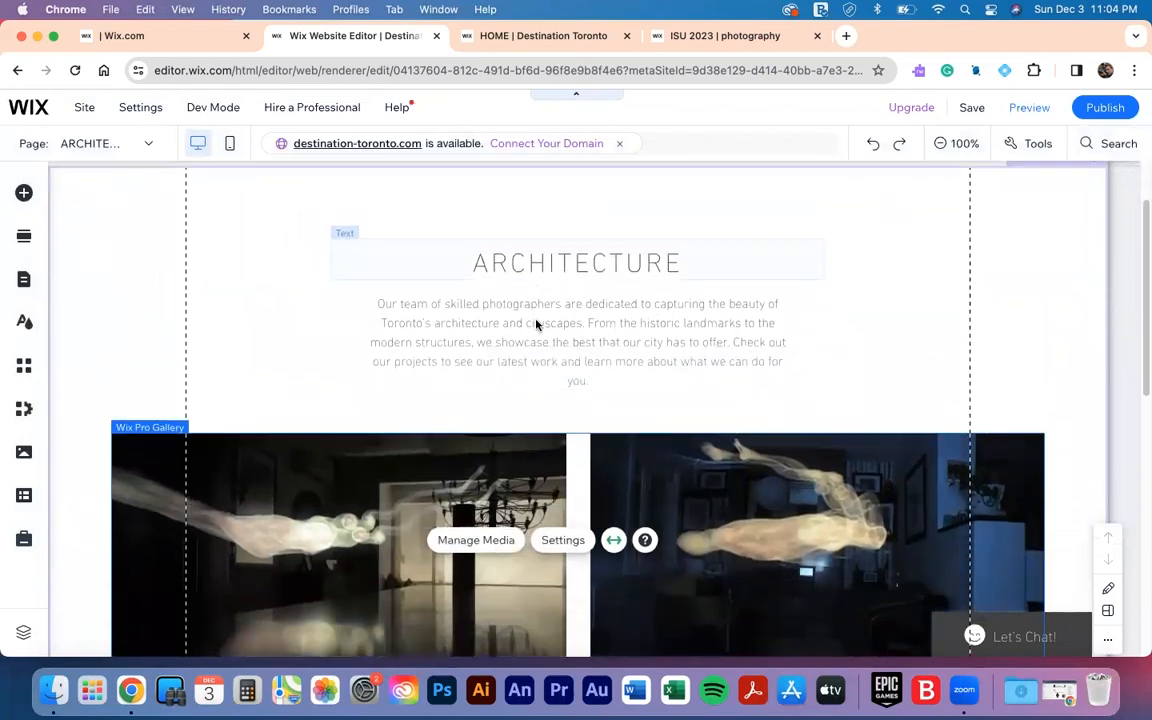
{"action": "left_click", "coordinate": [1106, 108]}
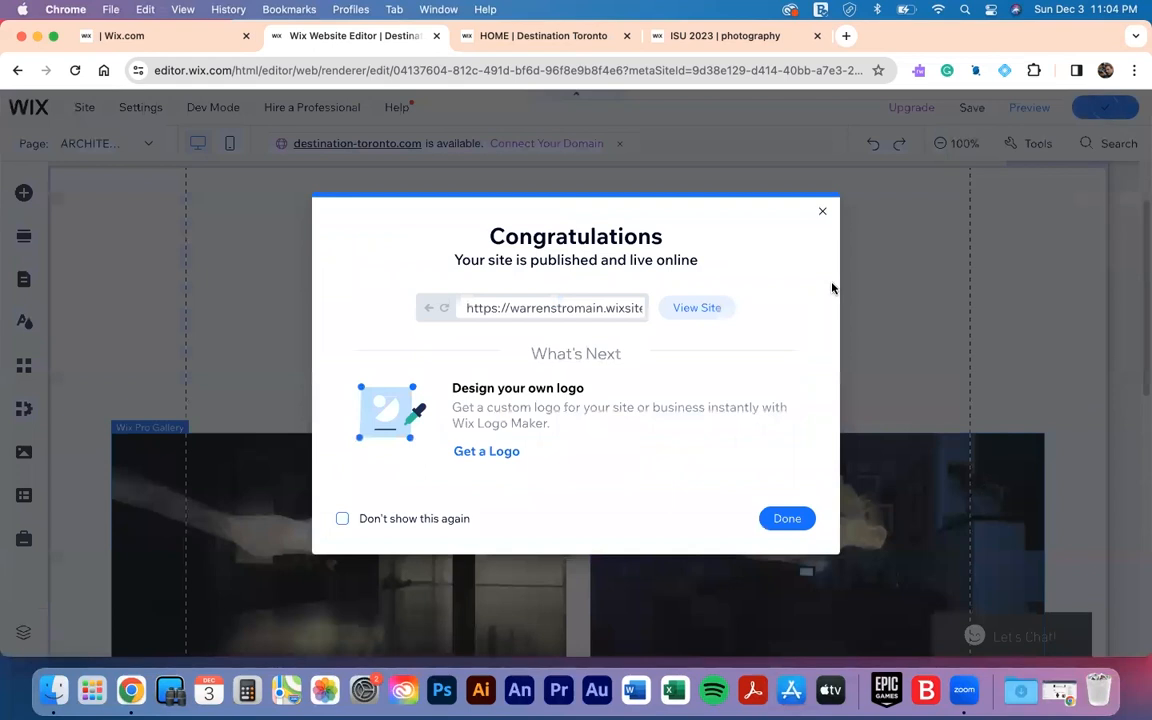
{"action": "left_click", "coordinate": [714, 307]}
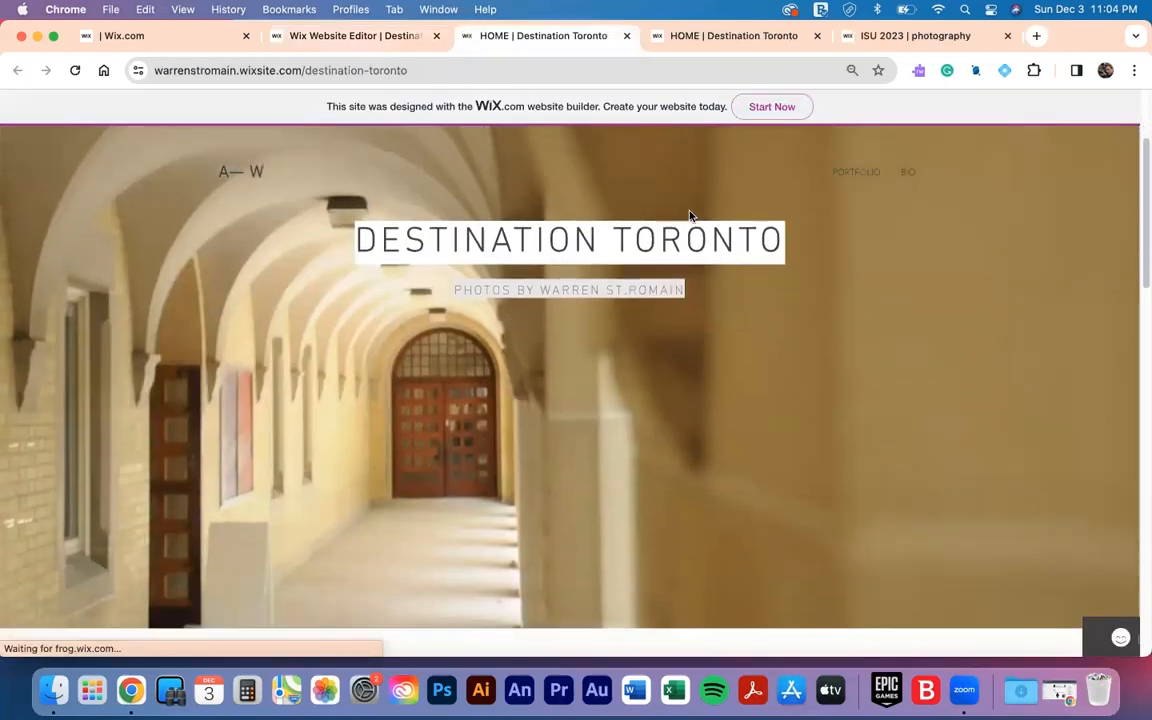
- Open the Architecture page from the live home page and review its text and gallery photos
{"action": "scroll", "coordinate": [689, 215], "scroll_direction": "down", "scroll_amount": 5}
{"action": "scroll", "coordinate": [689, 215], "scroll_direction": "down", "scroll_amount": 3}
{"action": "left_click", "coordinate": [450, 293]}
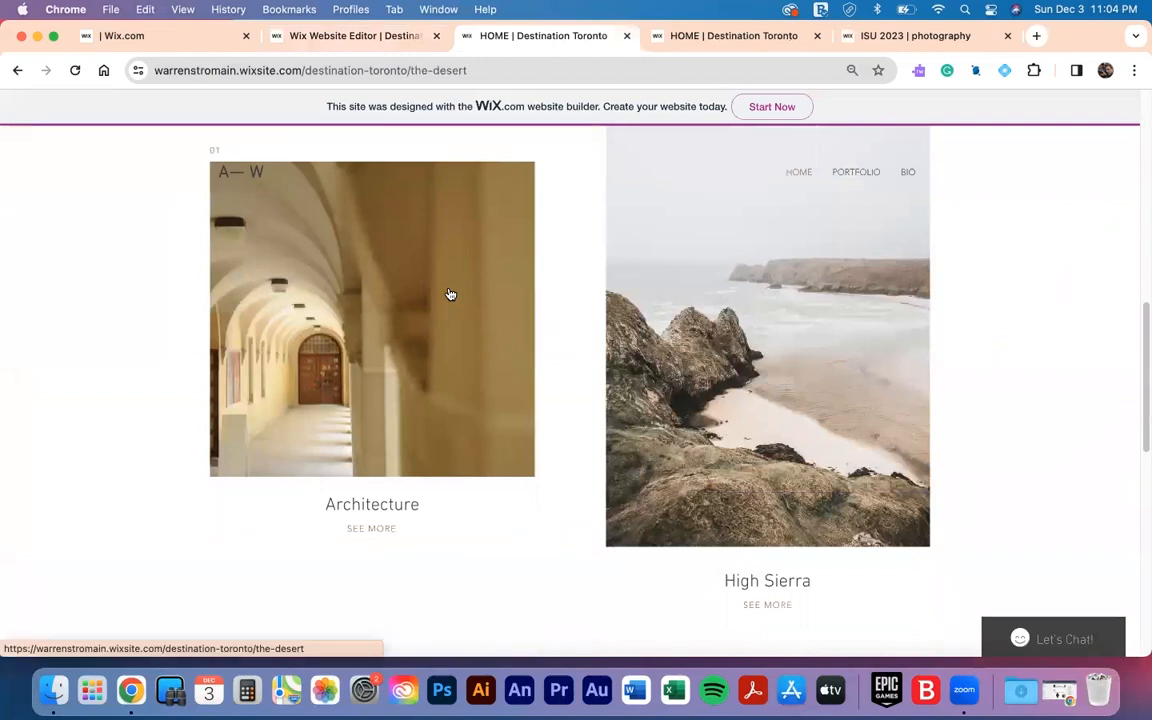
{"action": "scroll", "coordinate": [700, 283], "scroll_direction": "down", "scroll_amount": 5}
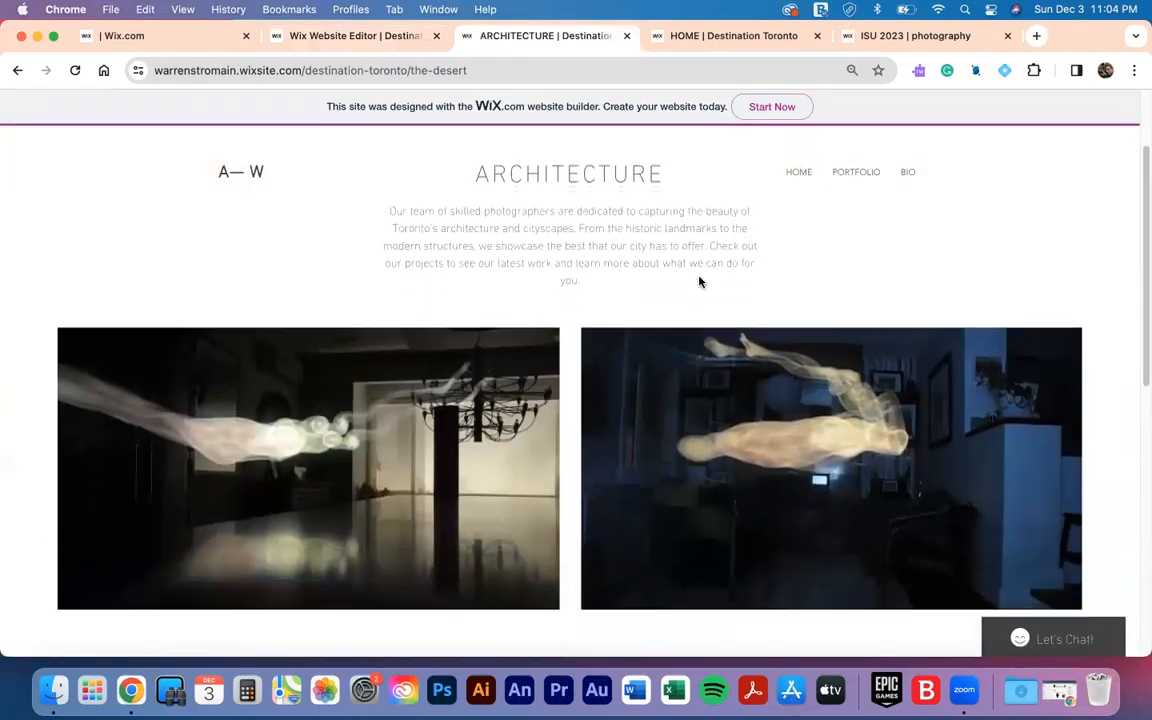
{"action": "scroll", "coordinate": [700, 283], "scroll_direction": "down", "scroll_amount": 3}
{"action": "scroll", "coordinate": [697, 283], "scroll_direction": "up", "scroll_amount": 10}
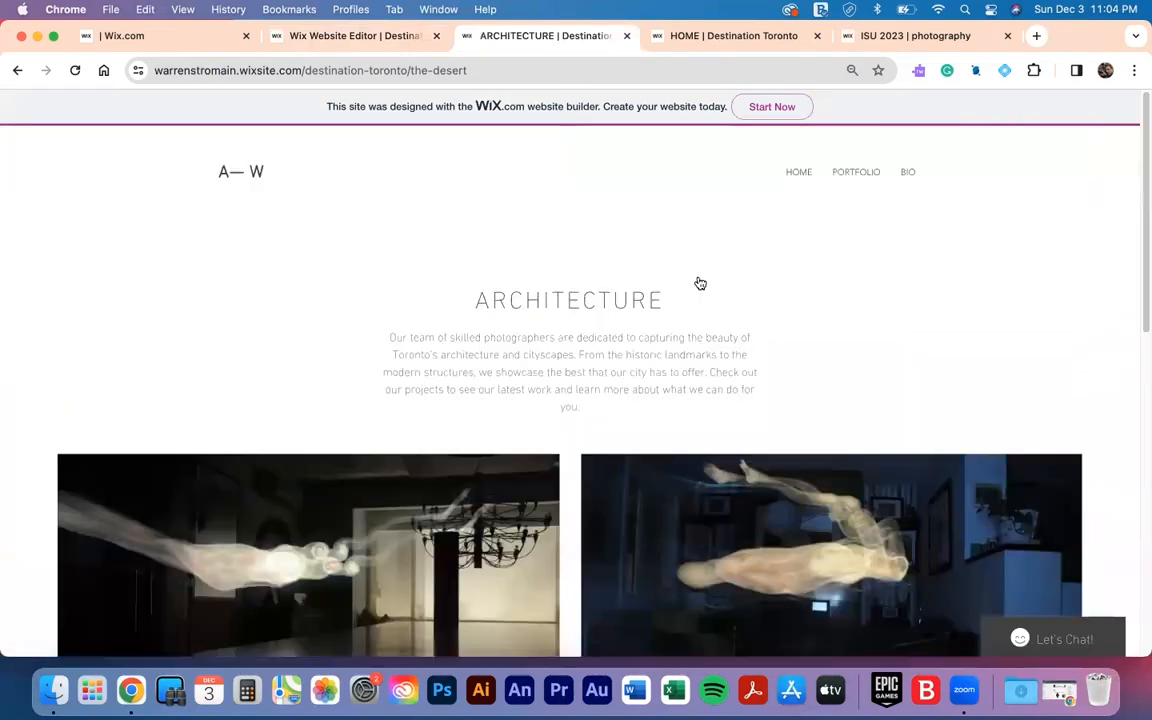
- Review the ISU 2023 assignment page's list of photo categories and the requirement to cover at least five of them
{"action": "left_click", "coordinate": [717, 37]}
{"action": "left_click", "coordinate": [915, 37]}
{"action": "left_click", "coordinate": [597, 330]}
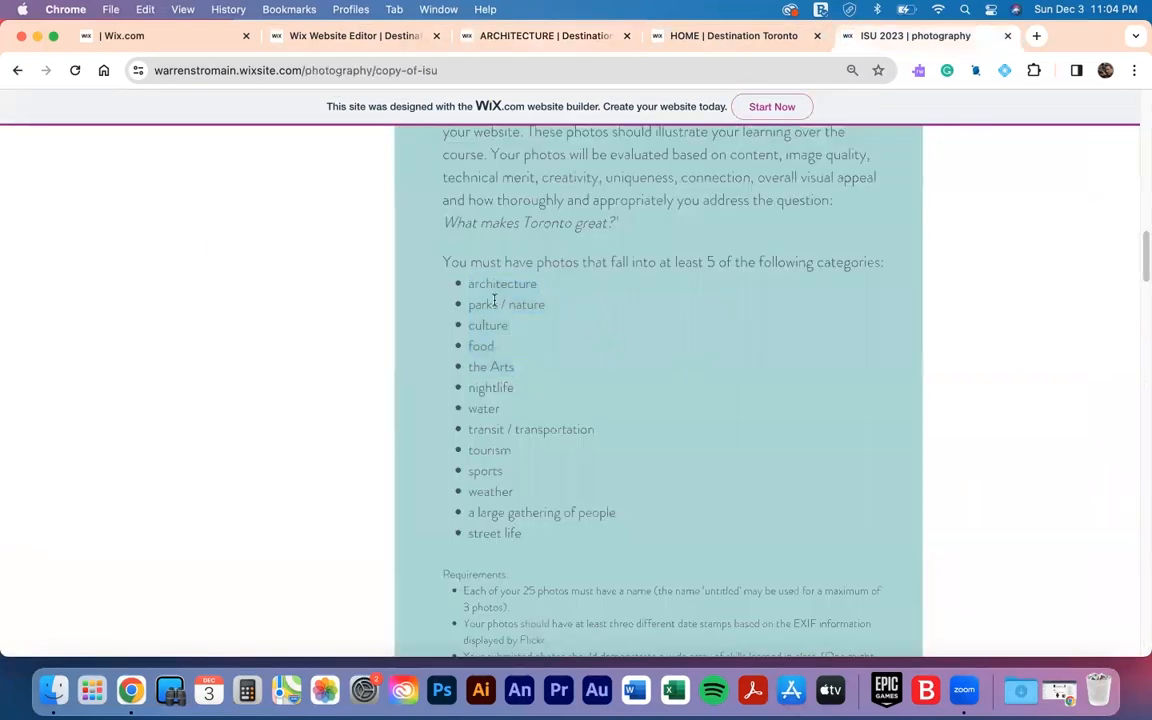
{"action": "left_click_drag", "start_coordinate": [469, 284], "coordinate": [535, 366]}
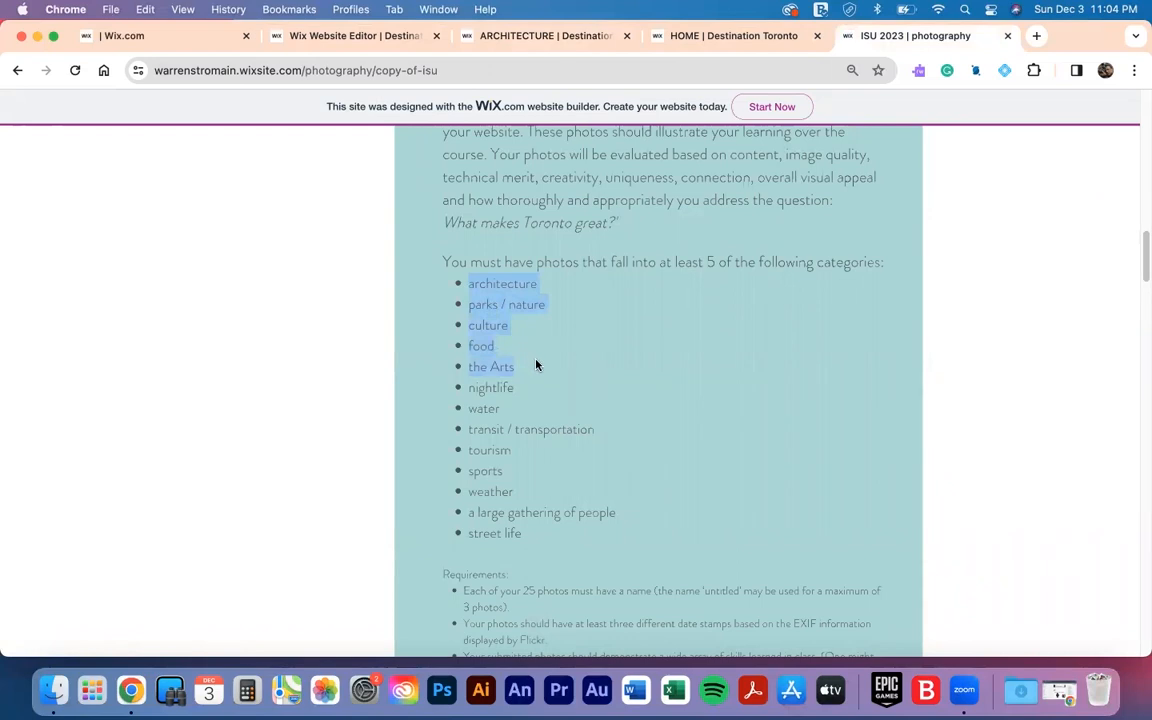
{"action": "left_click_drag", "start_coordinate": [533, 292], "coordinate": [583, 309]}
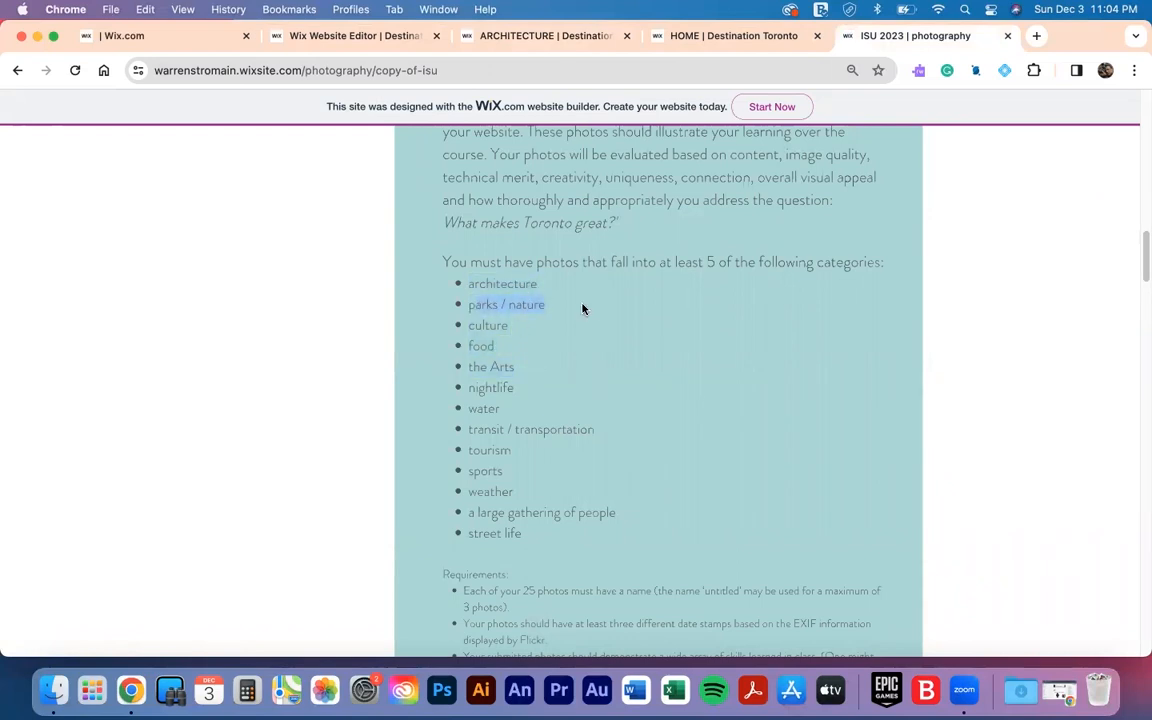
{"action": "double_click", "coordinate": [484, 327]}
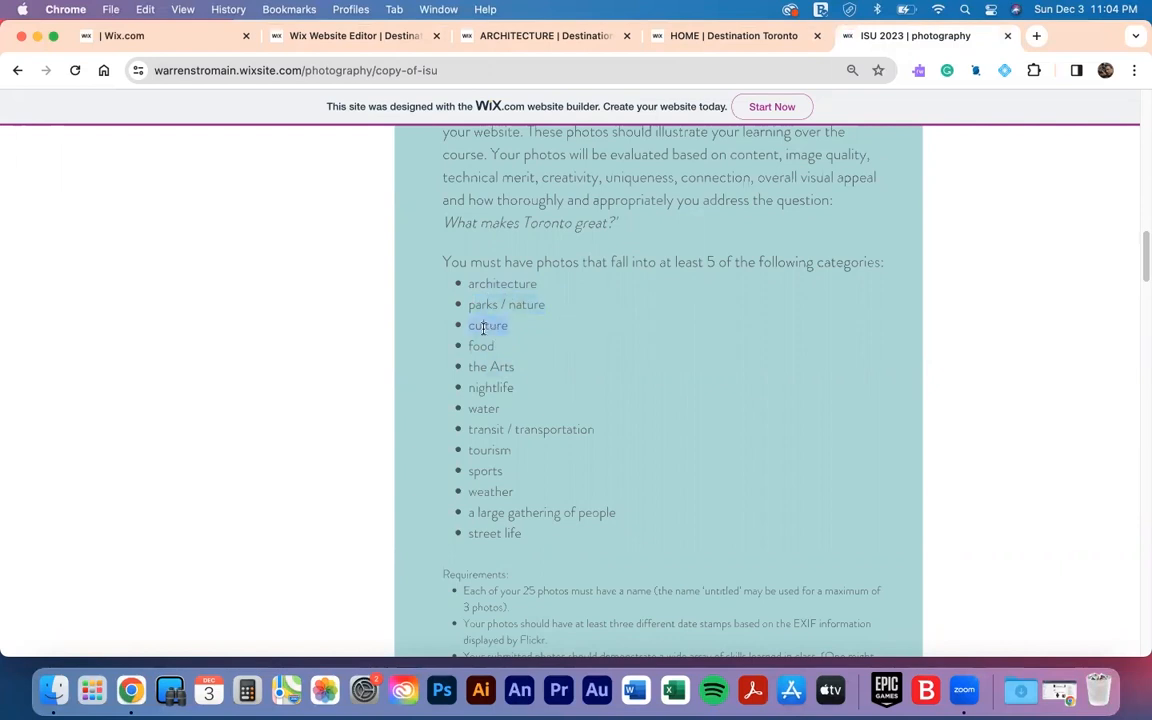
{"action": "double_click", "coordinate": [487, 388]}
{"action": "double_click", "coordinate": [477, 536]}
{"action": "left_click_drag", "start_coordinate": [520, 535], "coordinate": [450, 541]}
{"action": "left_click", "coordinate": [483, 519]}
{"action": "left_click_drag", "start_coordinate": [723, 258], "coordinate": [879, 260]}
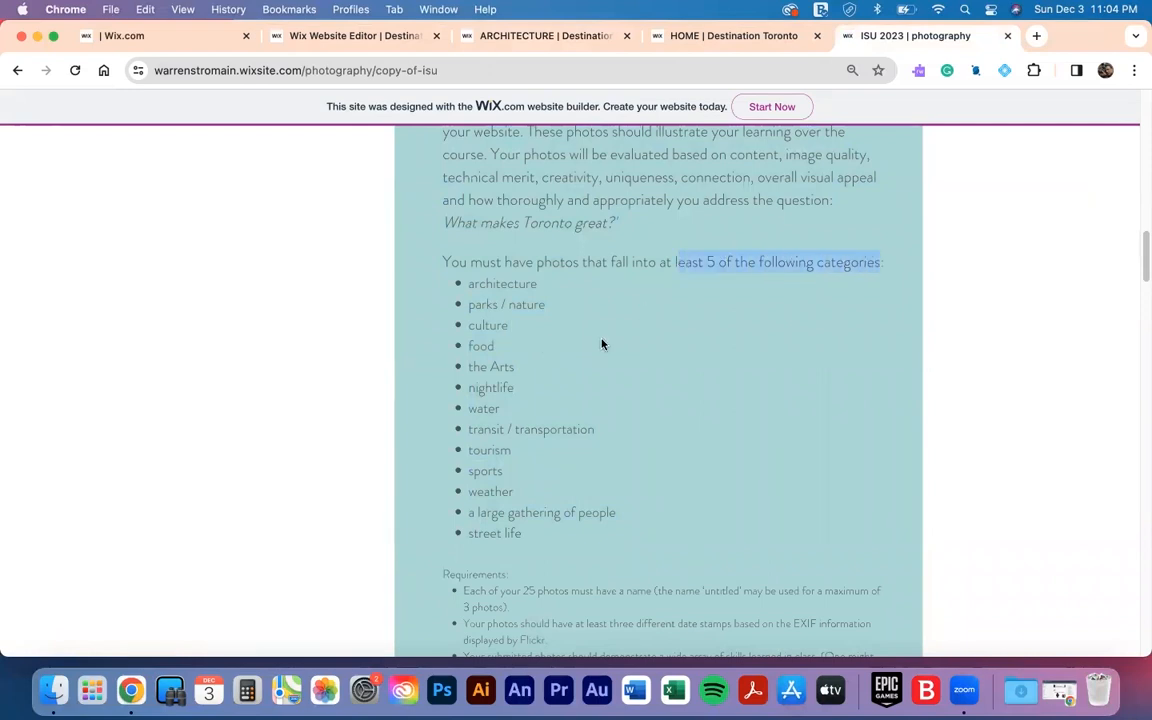
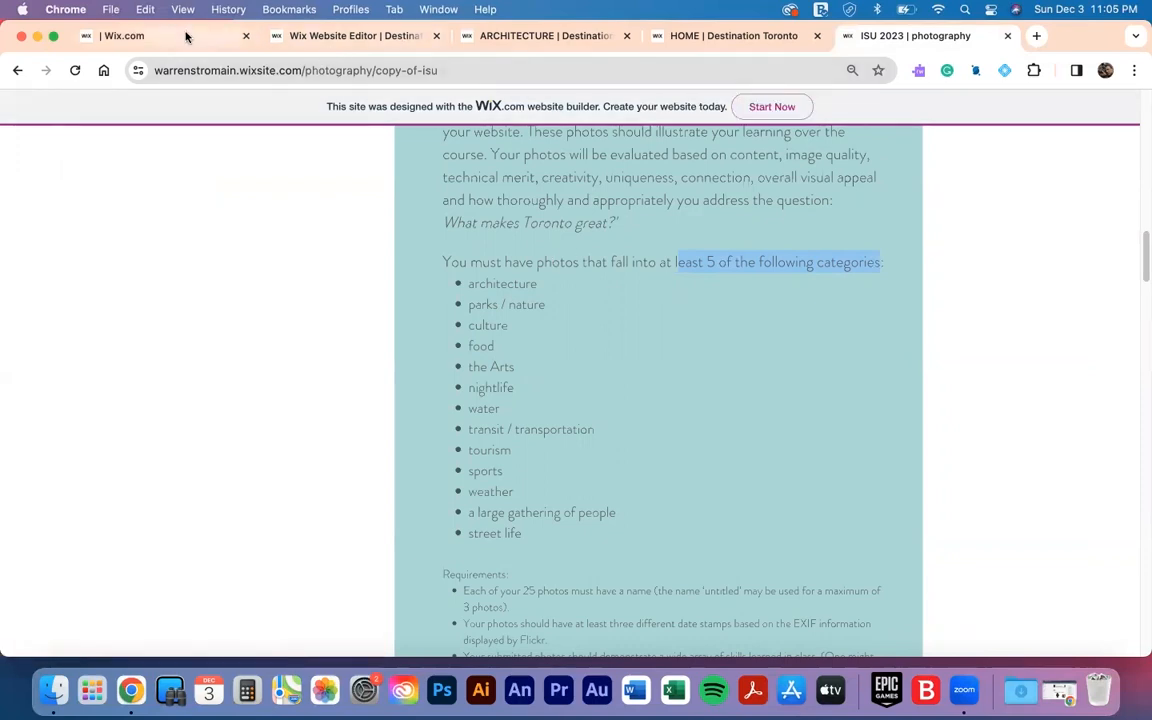
- Close both live Destination Toronto site tabs and return to the website editor
{"action": "left_click", "coordinate": [360, 36]}
{"action": "left_click", "coordinate": [570, 40]}
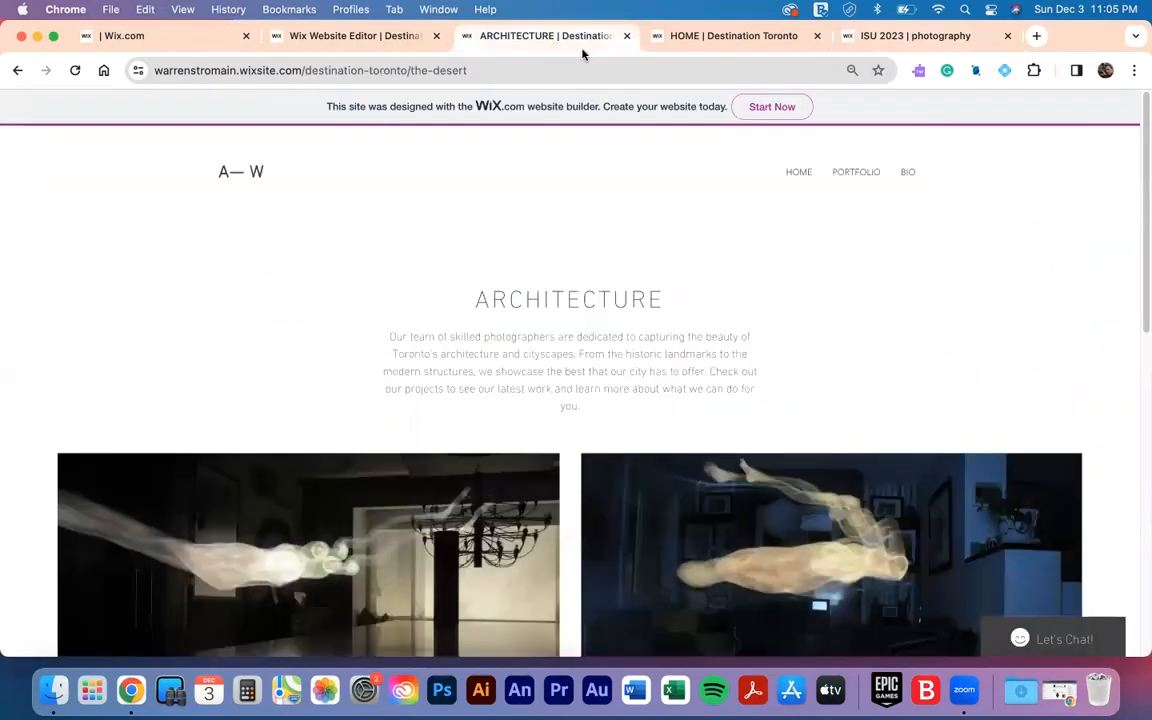
{"action": "left_click", "coordinate": [628, 37]}
{"action": "left_click", "coordinate": [628, 37]}
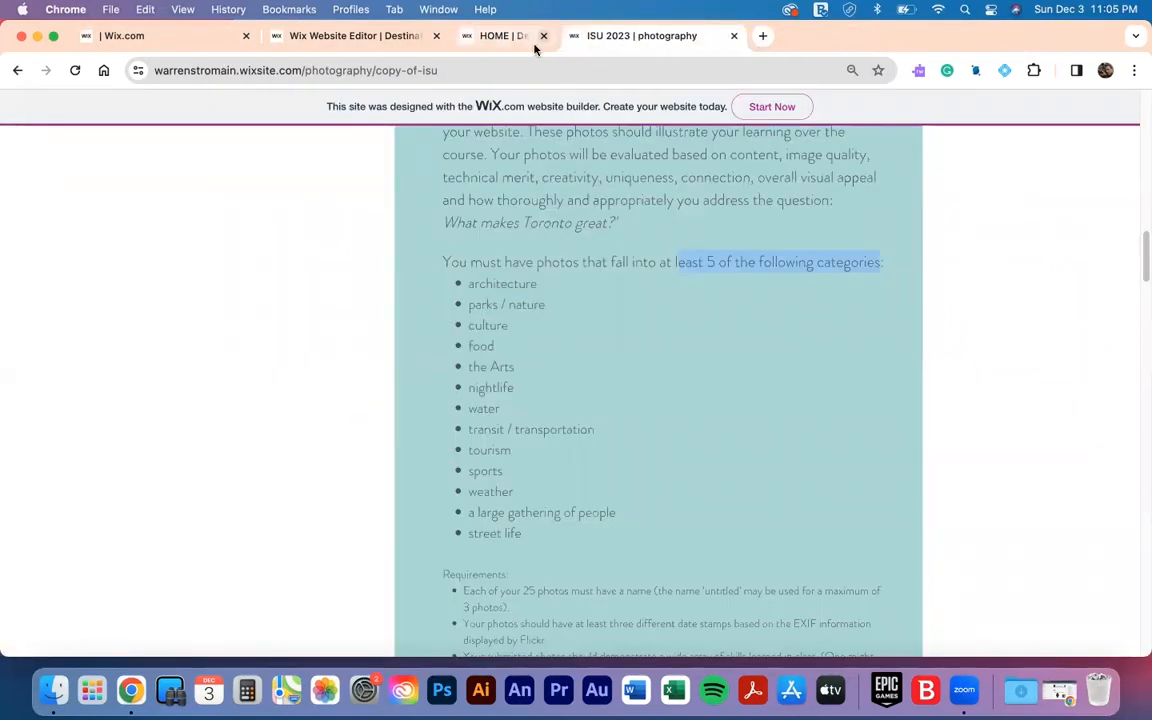
{"action": "left_click", "coordinate": [404, 40]}
- Duplicate the Forests Wilderness page within the Portfolio submenu and name the copy CULTURE
{"action": "left_click", "coordinate": [786, 518]}
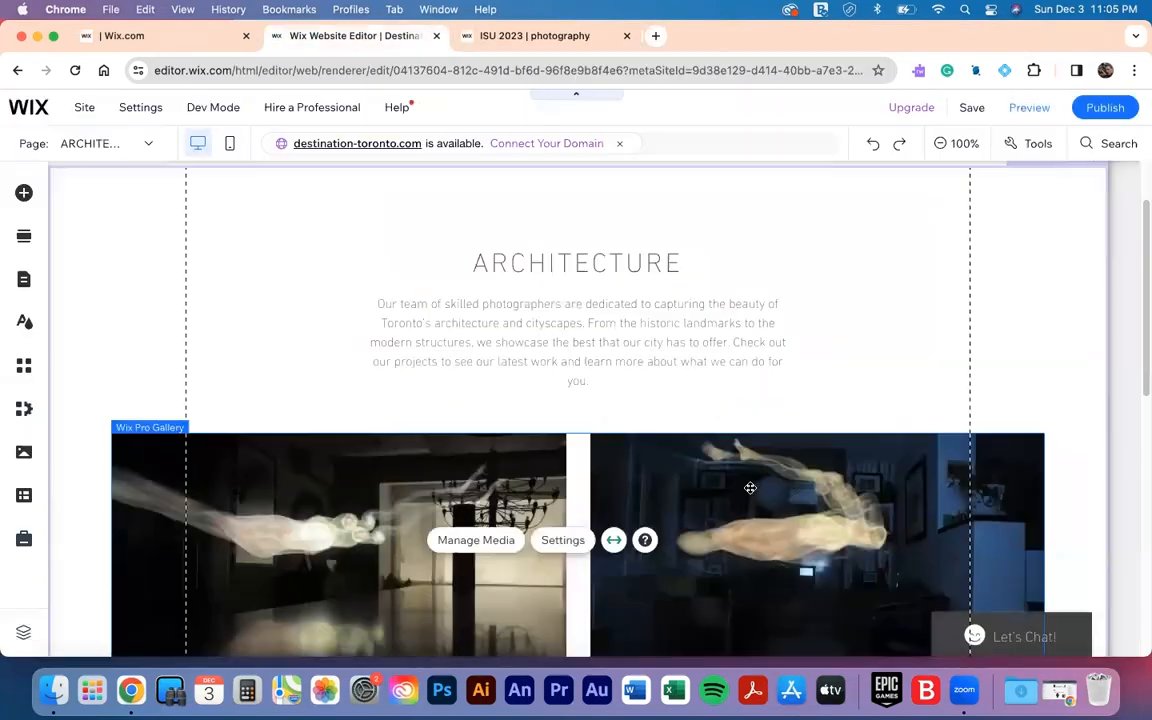
{"action": "scroll", "coordinate": [674, 280], "scroll_direction": "up", "scroll_amount": 2}
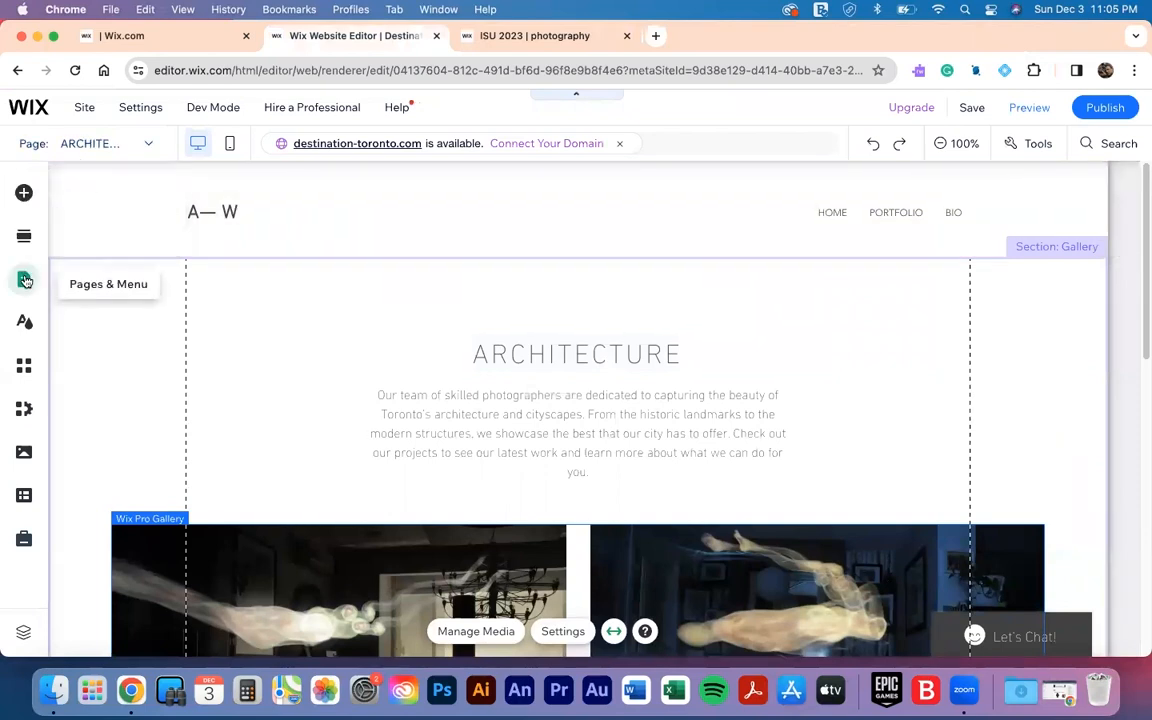
{"action": "left_click", "coordinate": [67, 287]}
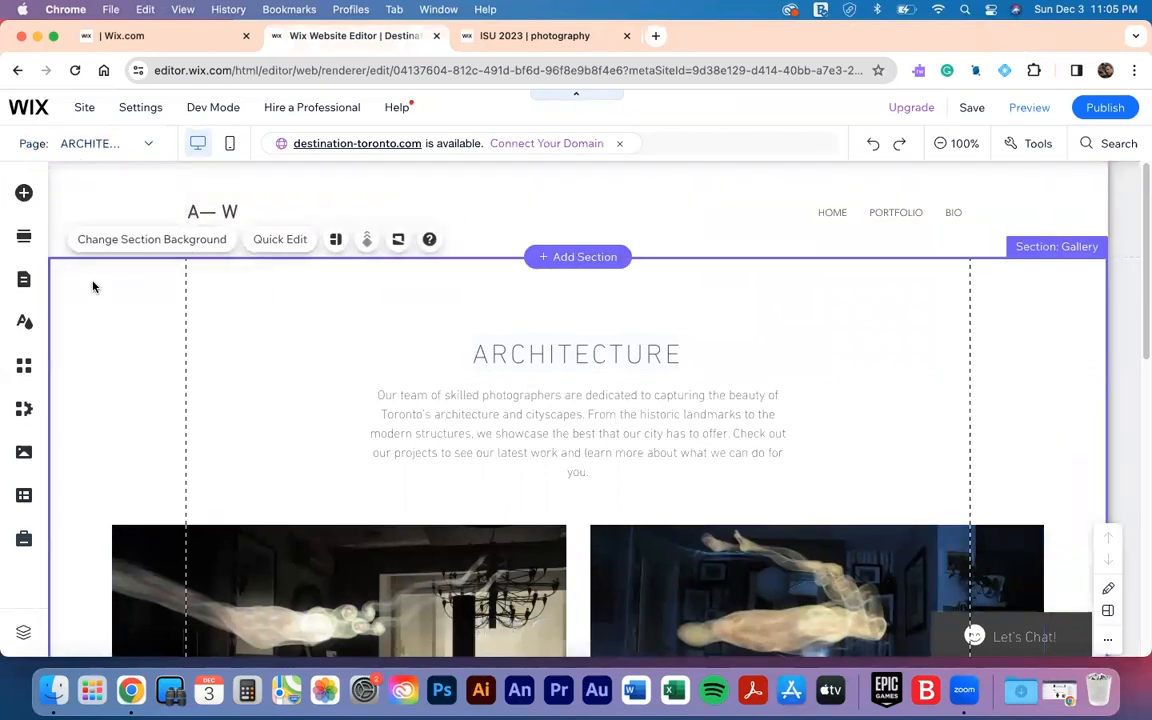
{"action": "left_click", "coordinate": [25, 281]}
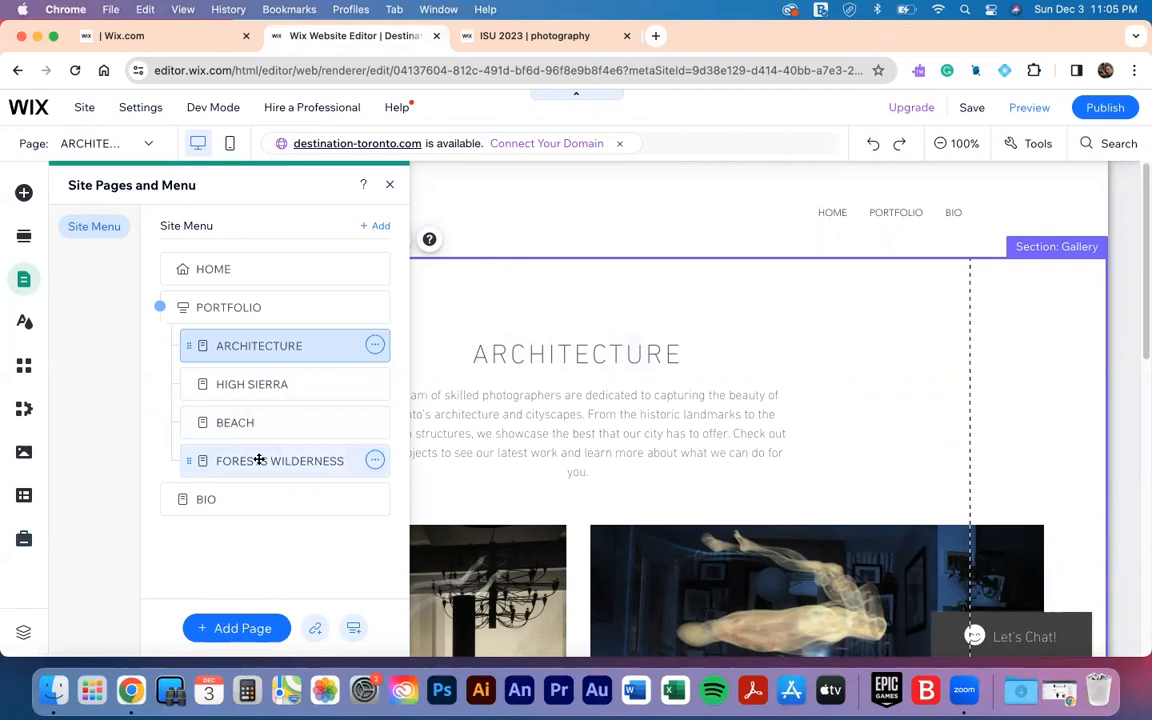
{"action": "left_click", "coordinate": [374, 460]}
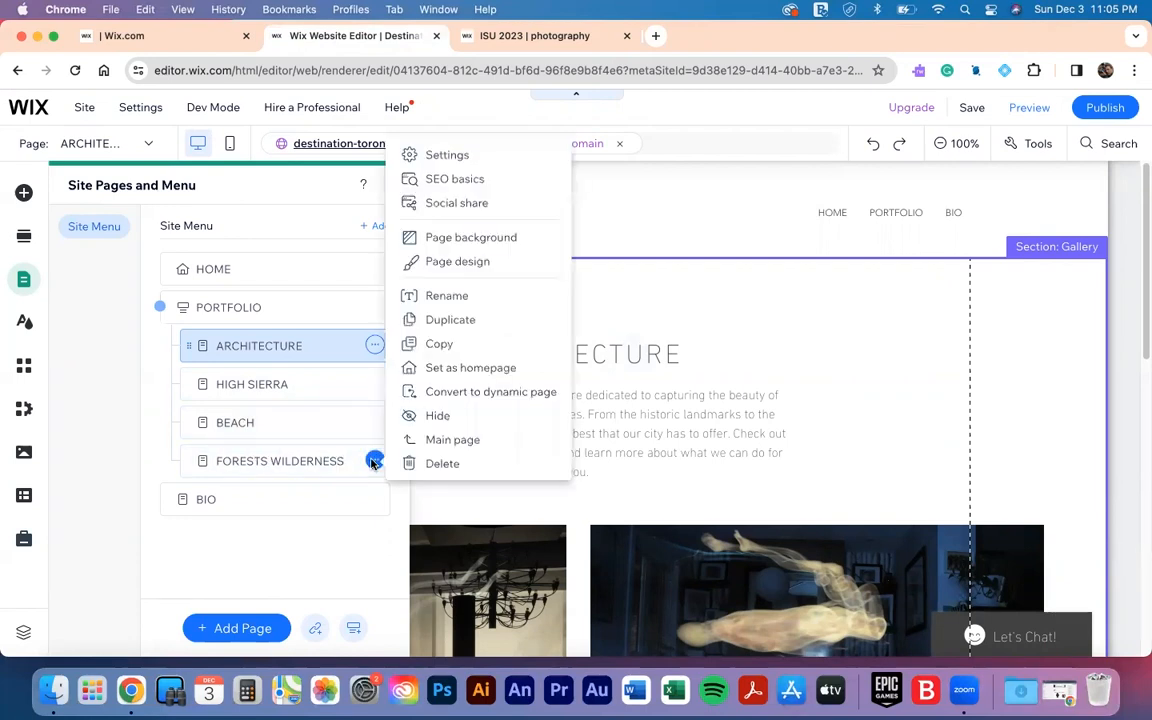
{"action": "left_click", "coordinate": [450, 326]}
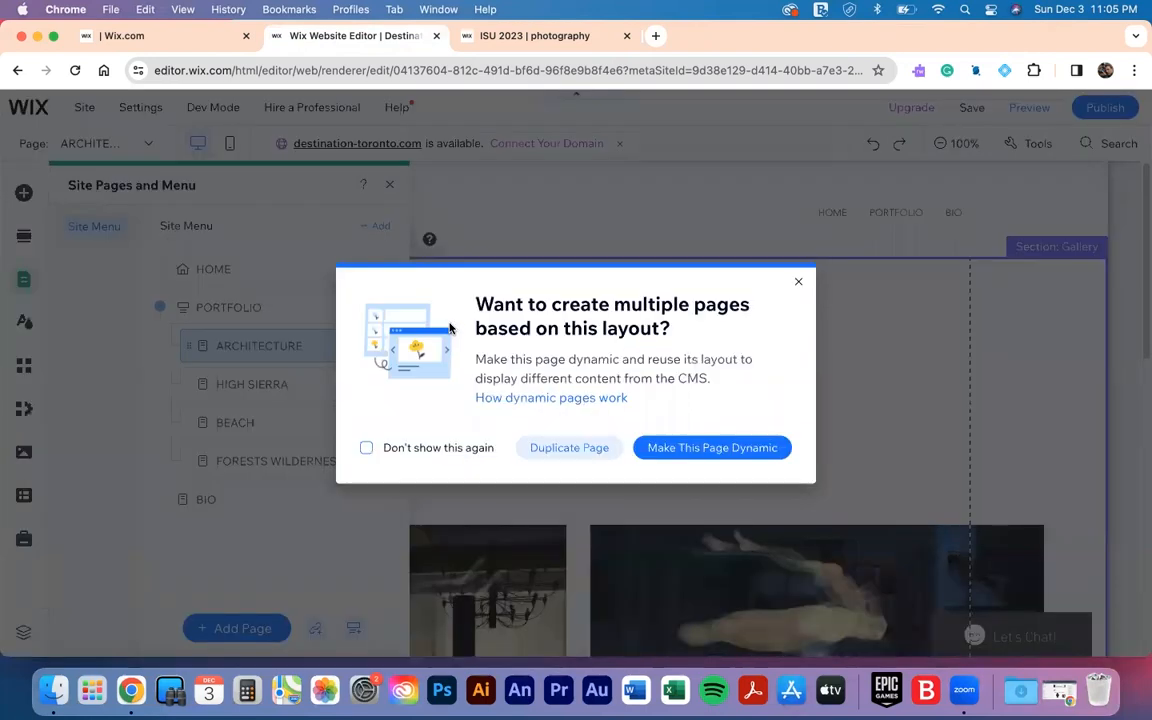
{"action": "left_click", "coordinate": [576, 453]}
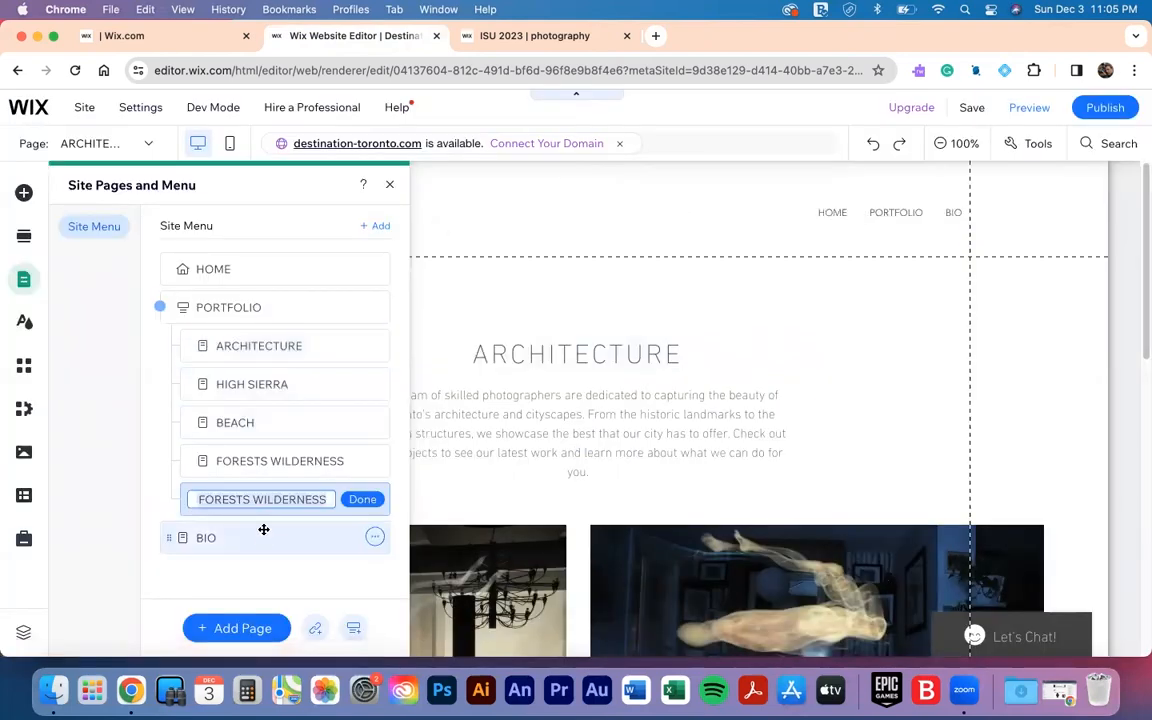
{"action": "type", "text": "CULTURE"}
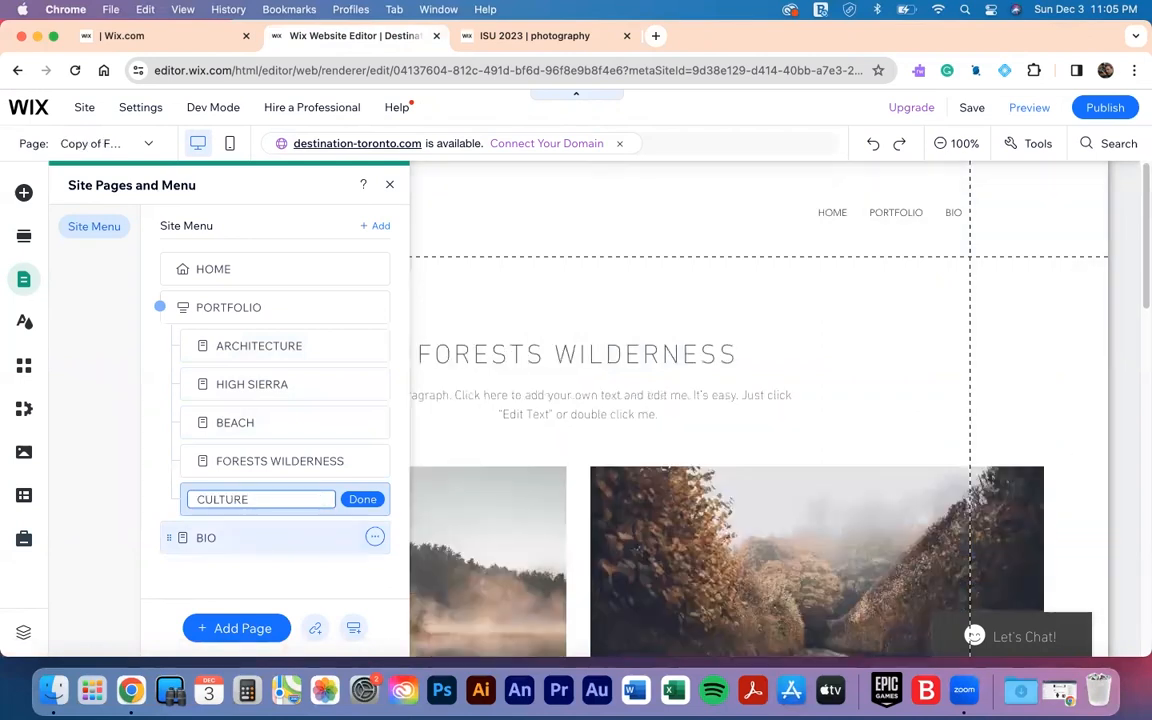
{"action": "key", "text": "Return"}
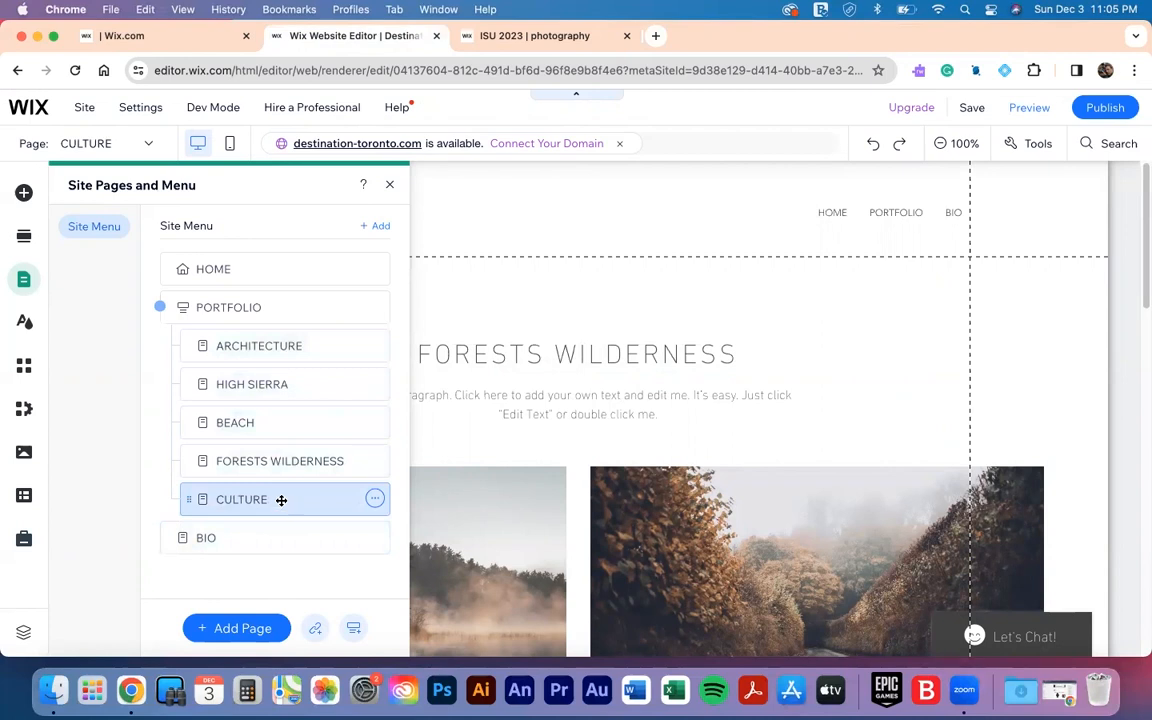
{"action": "left_click", "coordinate": [160, 310]}
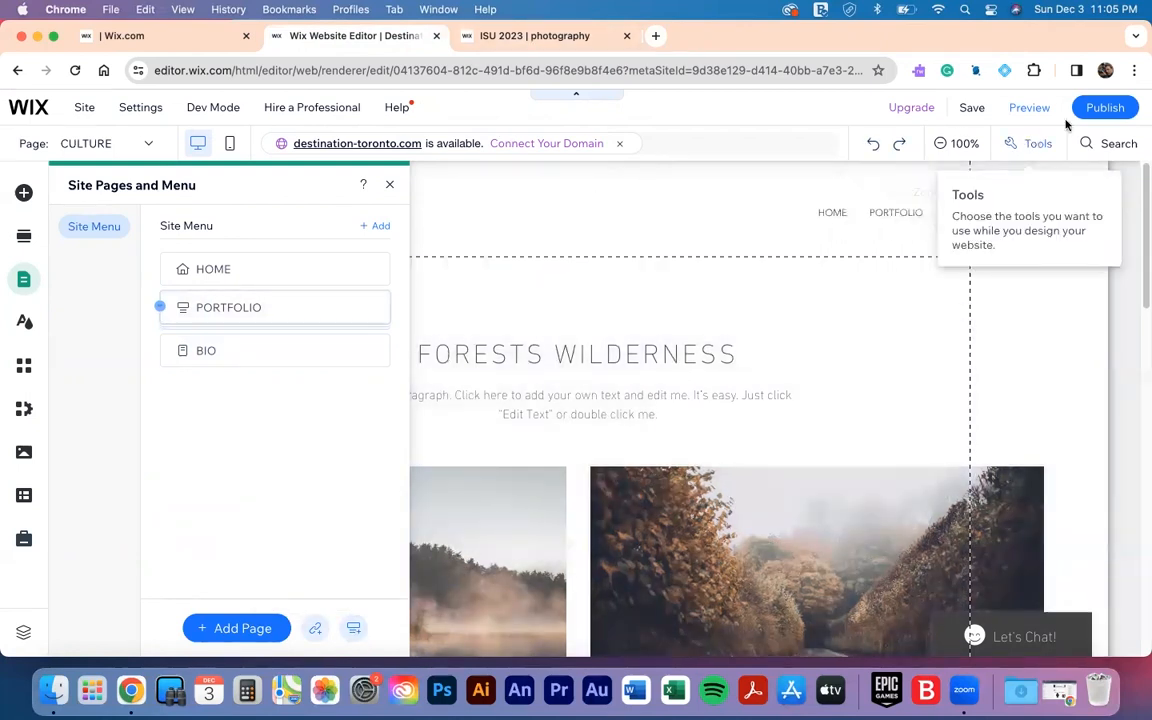
- Publish the site with the new page and open the live version to check the Portfolio menu
{"action": "mouse_move", "coordinate": [1100, 108]}
{"action": "left_click", "coordinate": [982, 215]}
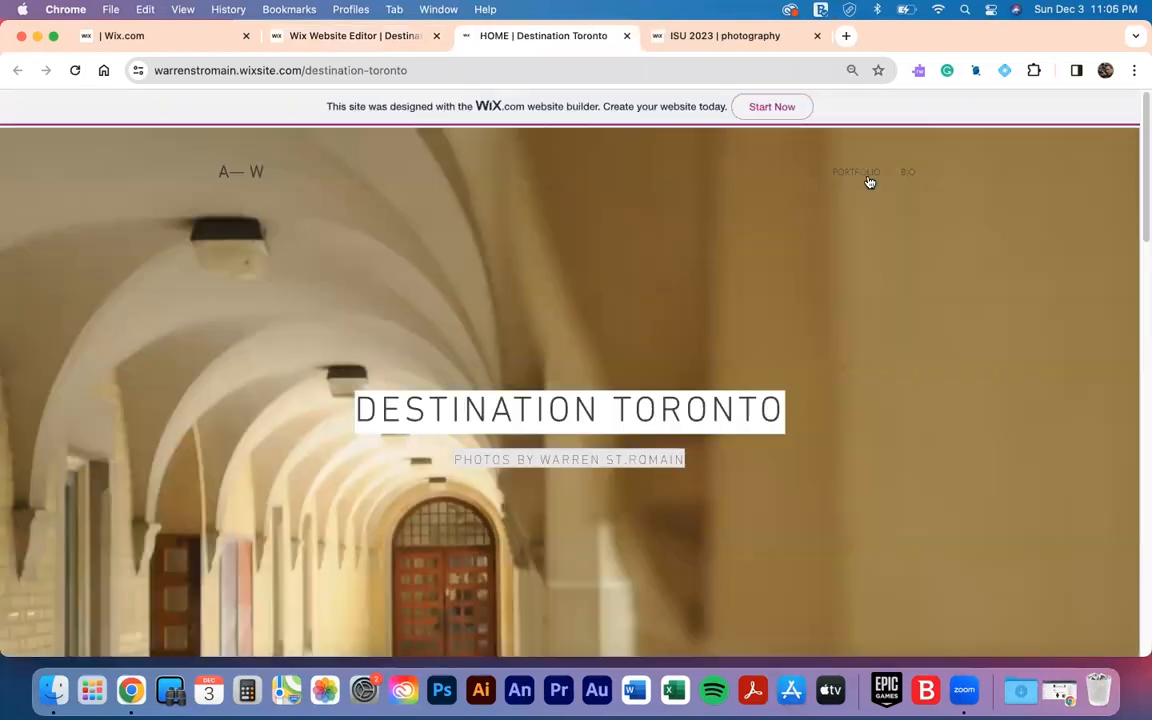
{"action": "mouse_move", "coordinate": [868, 177]}
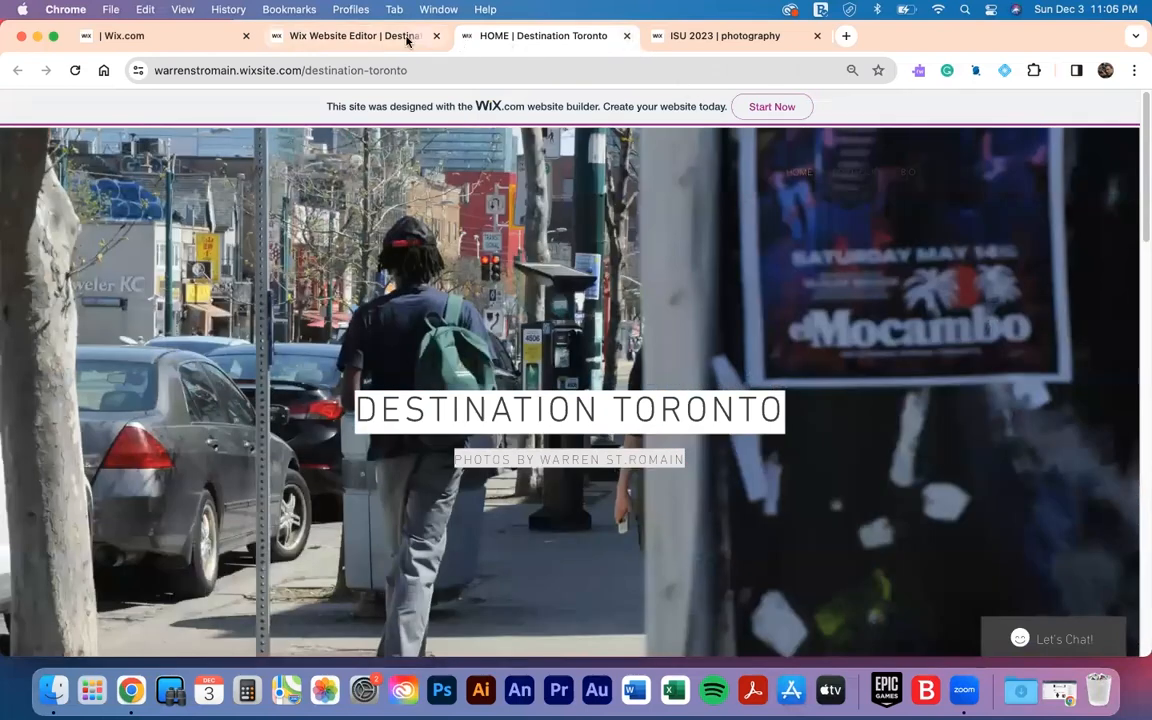
- Back in the website editor, set the header menu container's white background fill to 100% opacity
{"action": "left_click", "coordinate": [368, 37]}
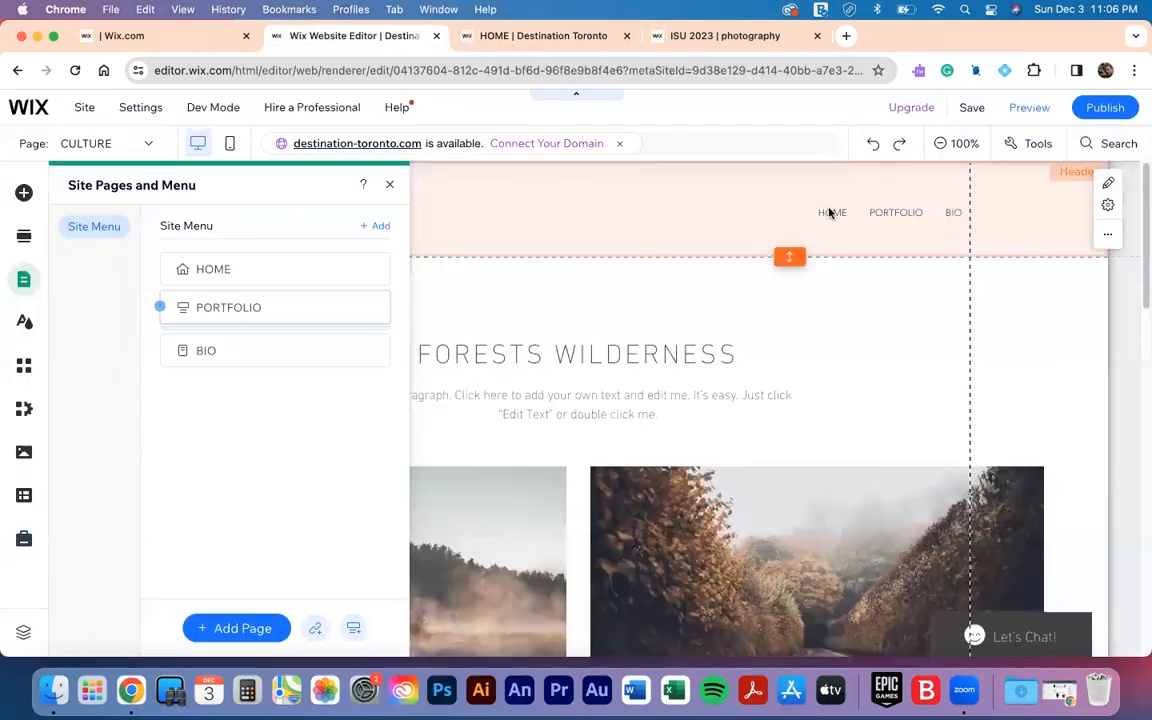
{"action": "left_click", "coordinate": [829, 212]}
{"action": "left_click", "coordinate": [828, 210]}
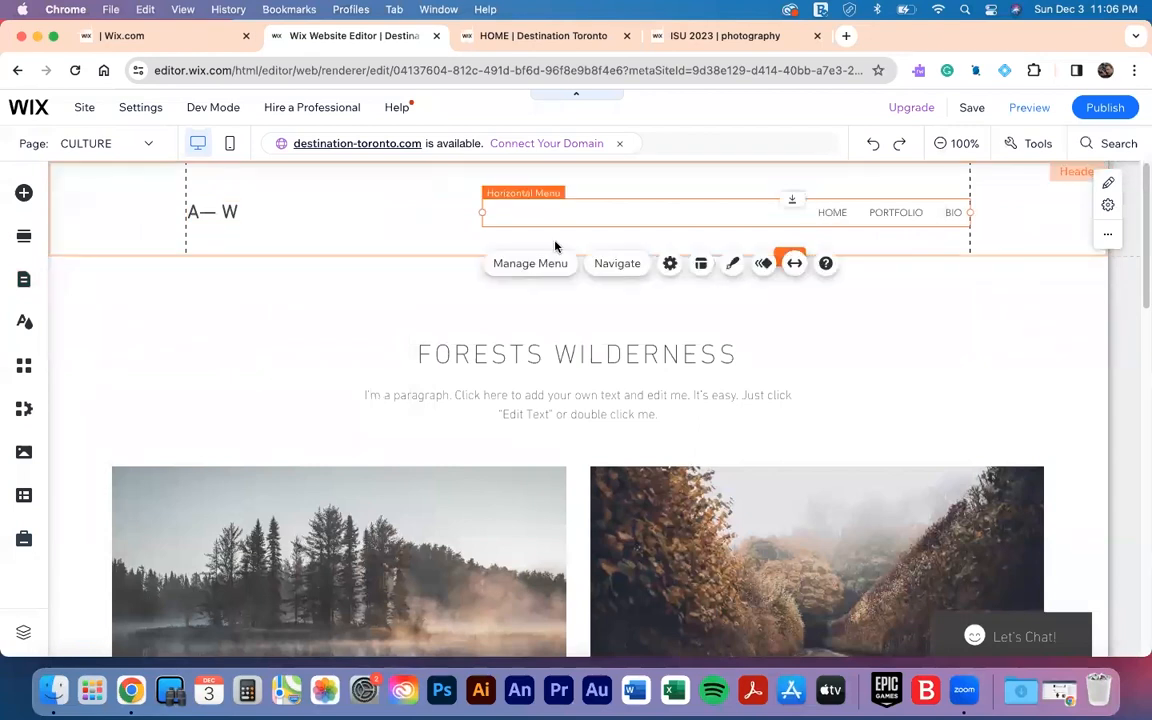
{"action": "double_click", "coordinate": [825, 213]}
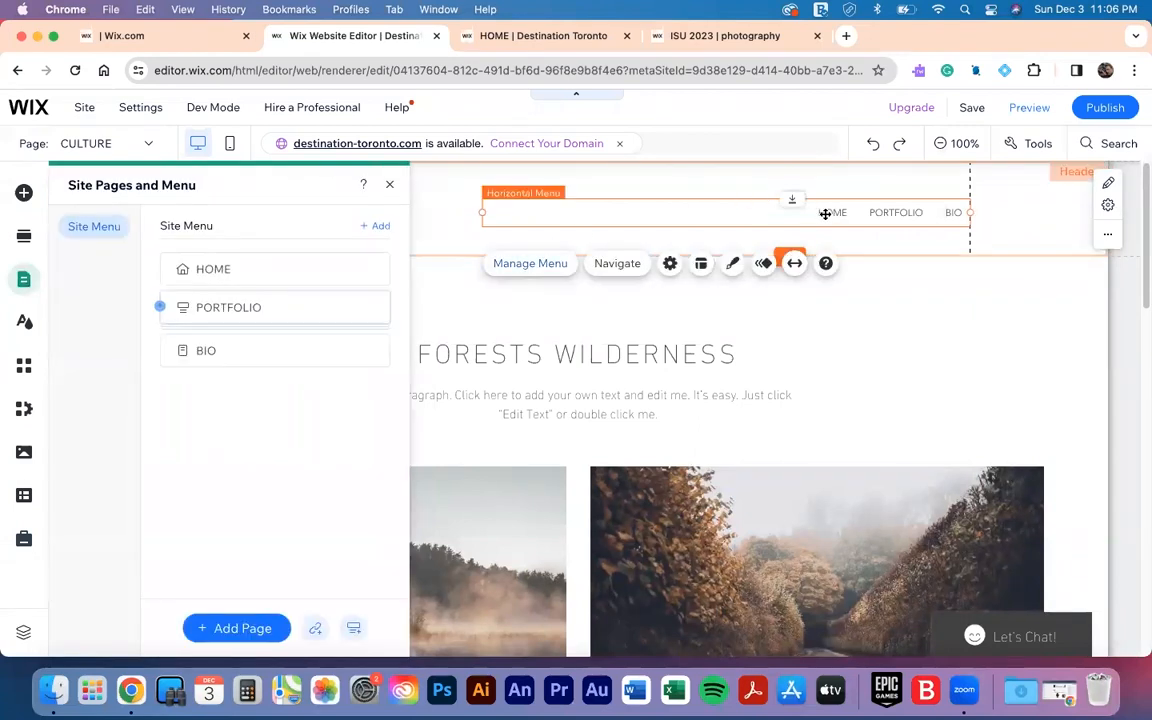
{"action": "left_click", "coordinate": [391, 185]}
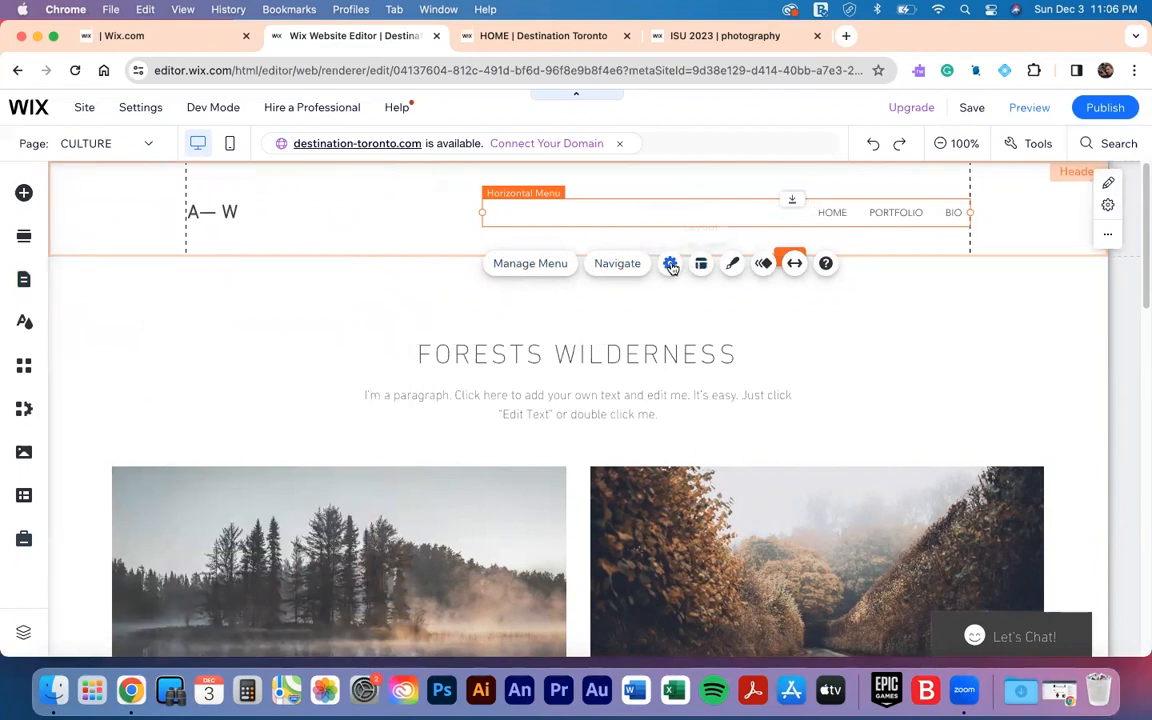
{"action": "left_click", "coordinate": [735, 264]}
{"action": "scroll", "coordinate": [282, 491], "scroll_direction": "down", "scroll_amount": 1}
{"action": "left_click", "coordinate": [306, 592]}
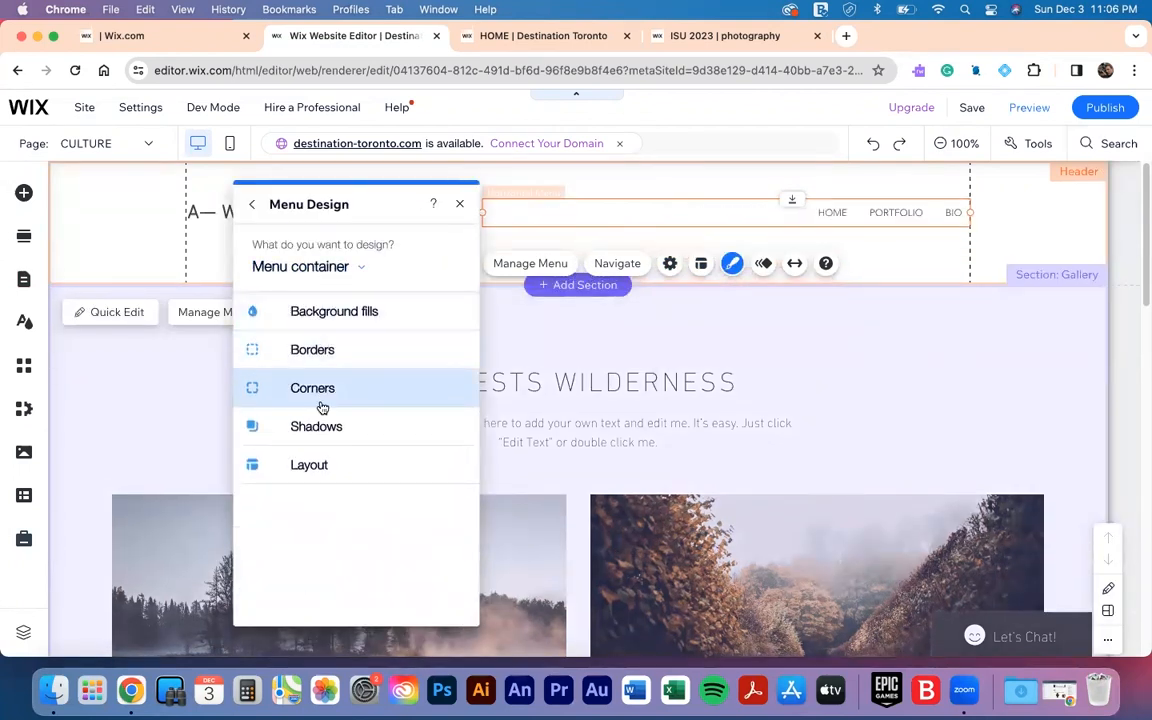
{"action": "left_click", "coordinate": [326, 312]}
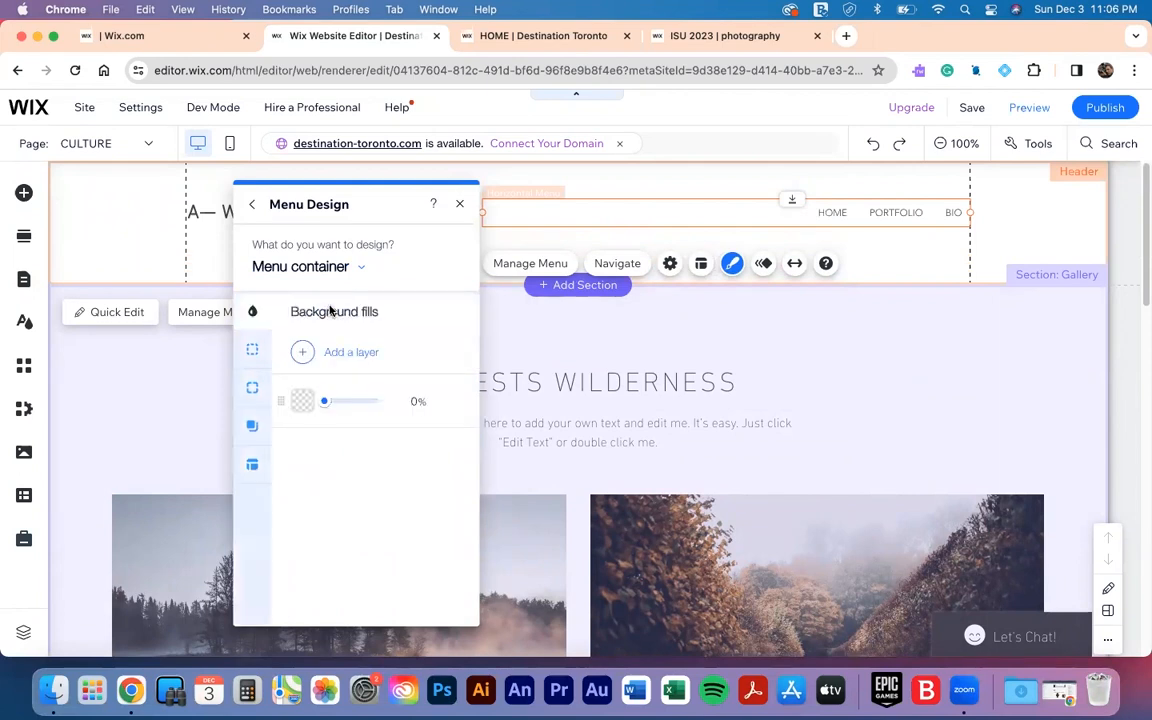
{"action": "left_click", "coordinate": [302, 401]}
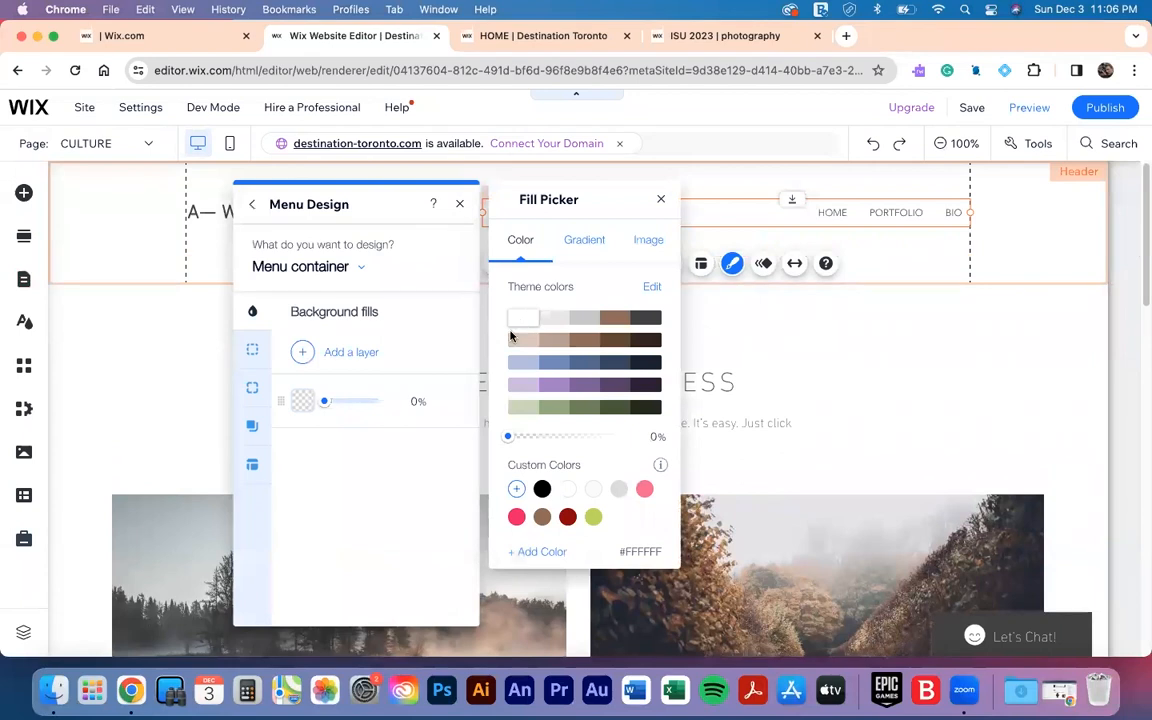
{"action": "left_click", "coordinate": [413, 404]}
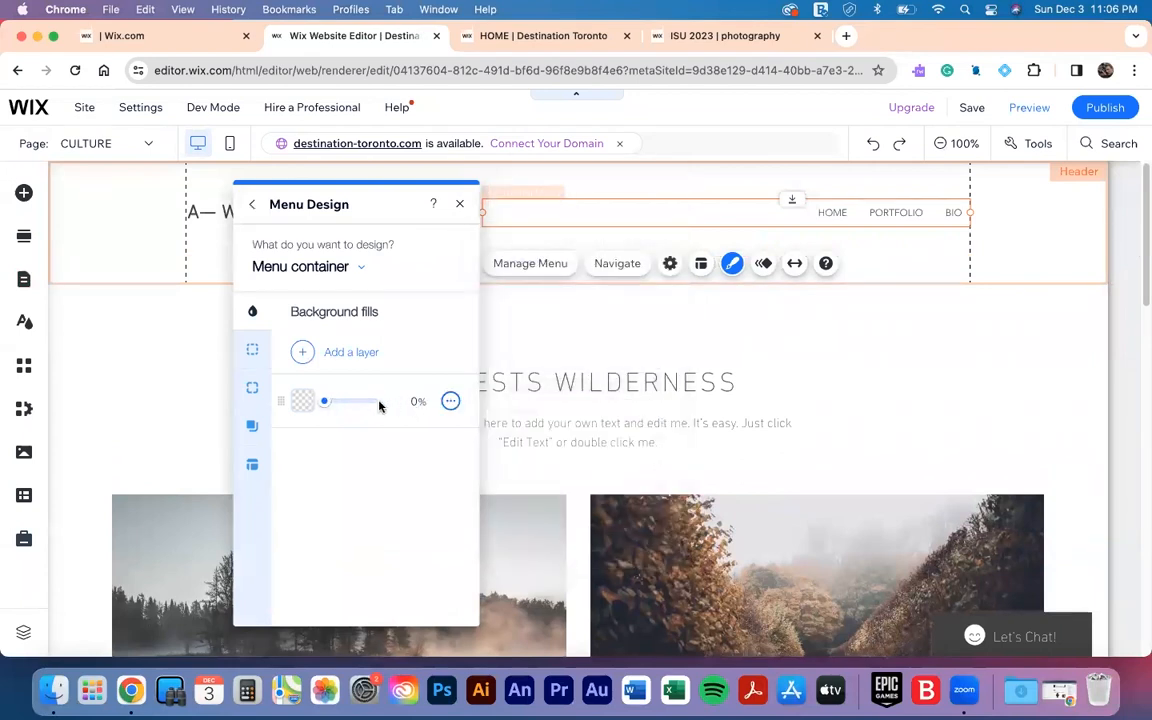
{"action": "left_click_drag", "start_coordinate": [368, 402], "coordinate": [398, 403]}
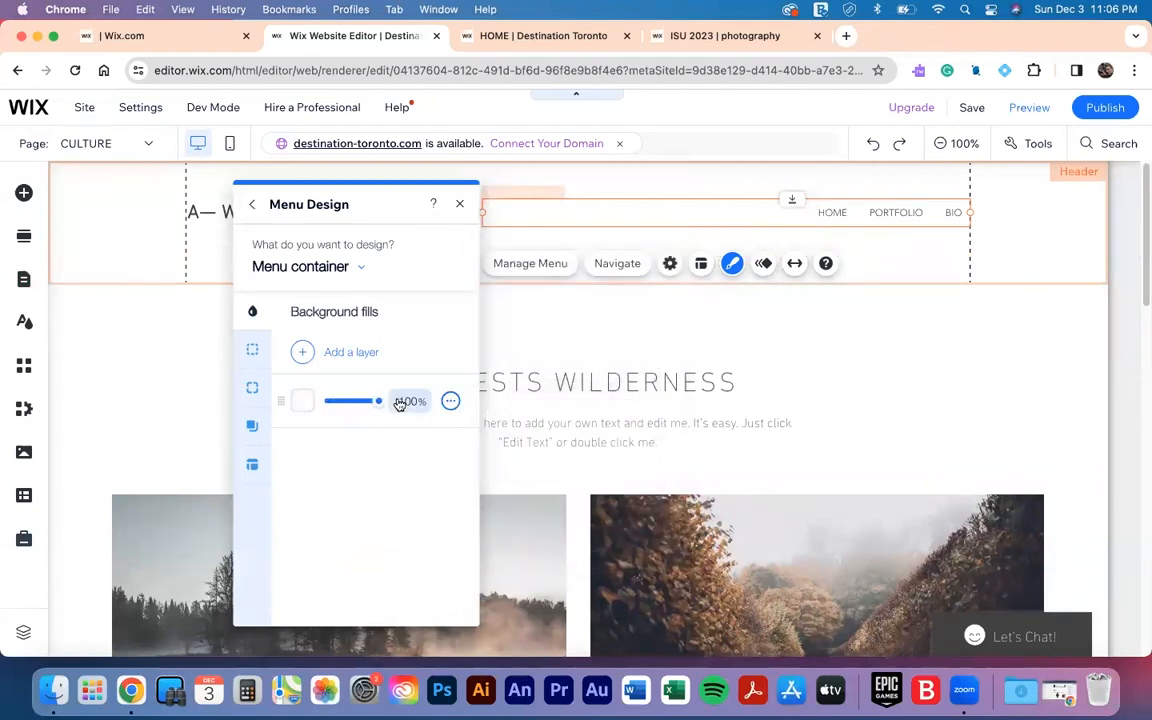
{"action": "left_click", "coordinate": [460, 204]}
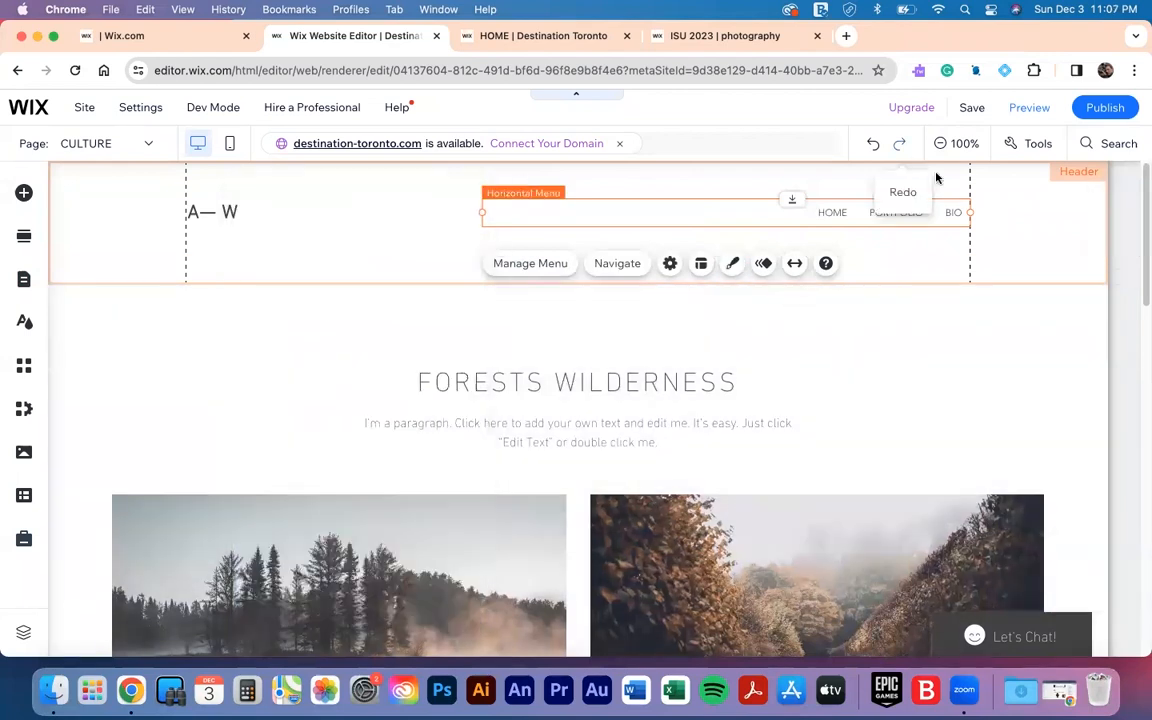
- Publish the menu background change and view the live home page
{"action": "left_click", "coordinate": [1098, 108]}
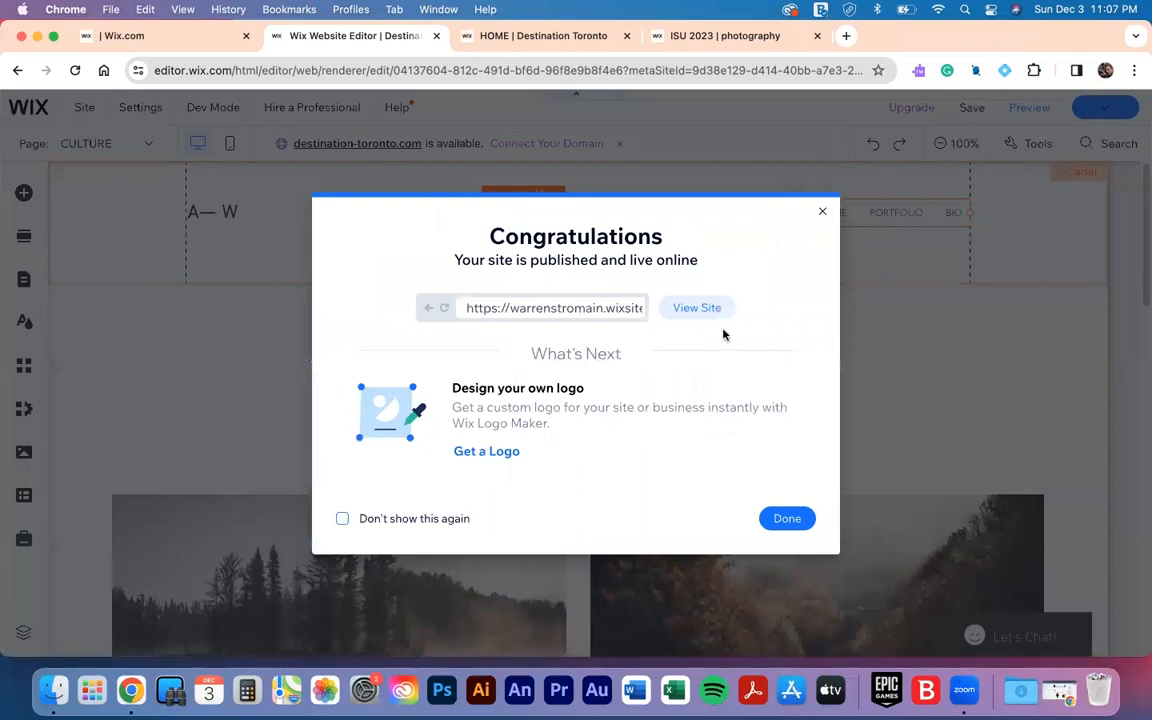
{"action": "left_click", "coordinate": [697, 308]}
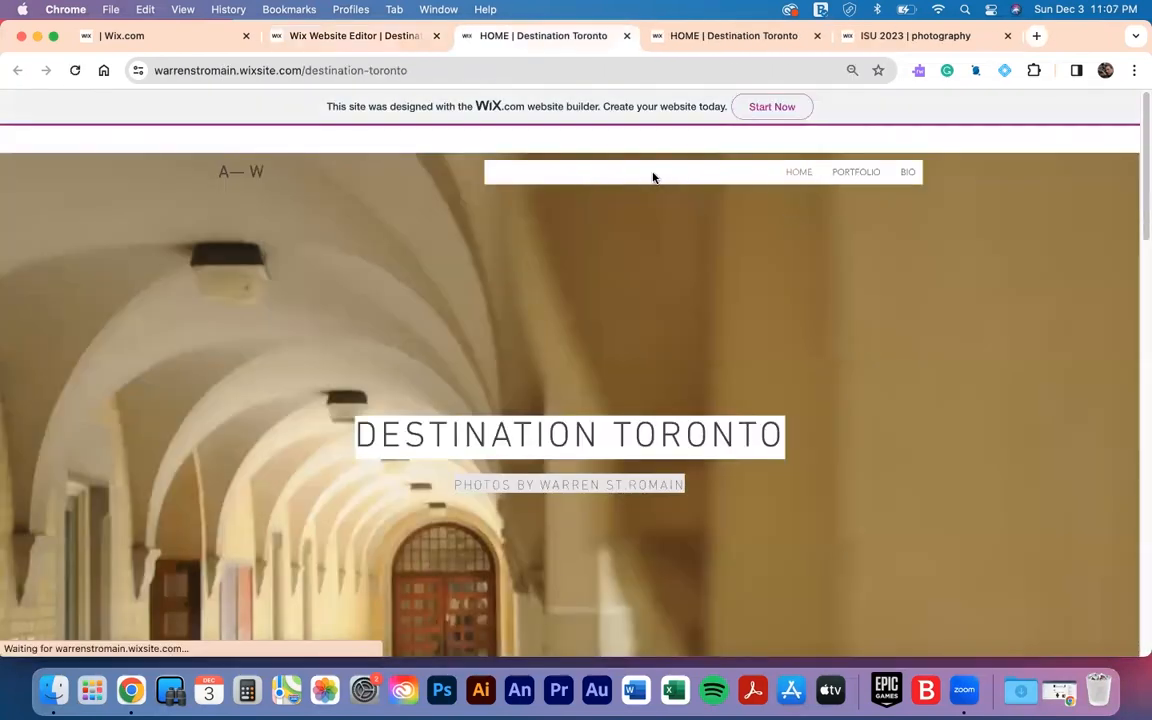
- Back in the website editor, narrow the header's horizontal menu so its box fits closely around the items, and publish the site
{"action": "key", "text": "ctrl+shift+Tab"}
{"action": "left_click_drag", "start_coordinate": [480, 212], "coordinate": [784, 212]}
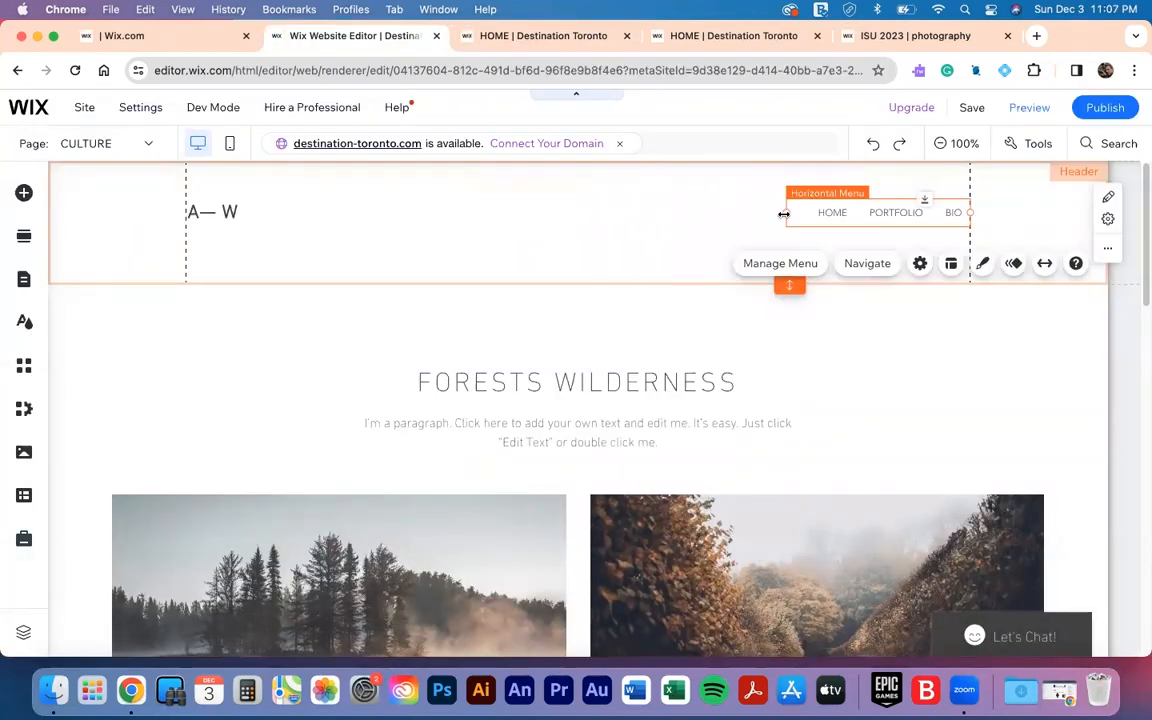
{"action": "left_click", "coordinate": [1096, 106]}
- Check the published menu on the live home page, close the outdated duplicate page, and return to the editor, dismissing the publish confirmation
{"action": "left_click", "coordinate": [595, 37]}
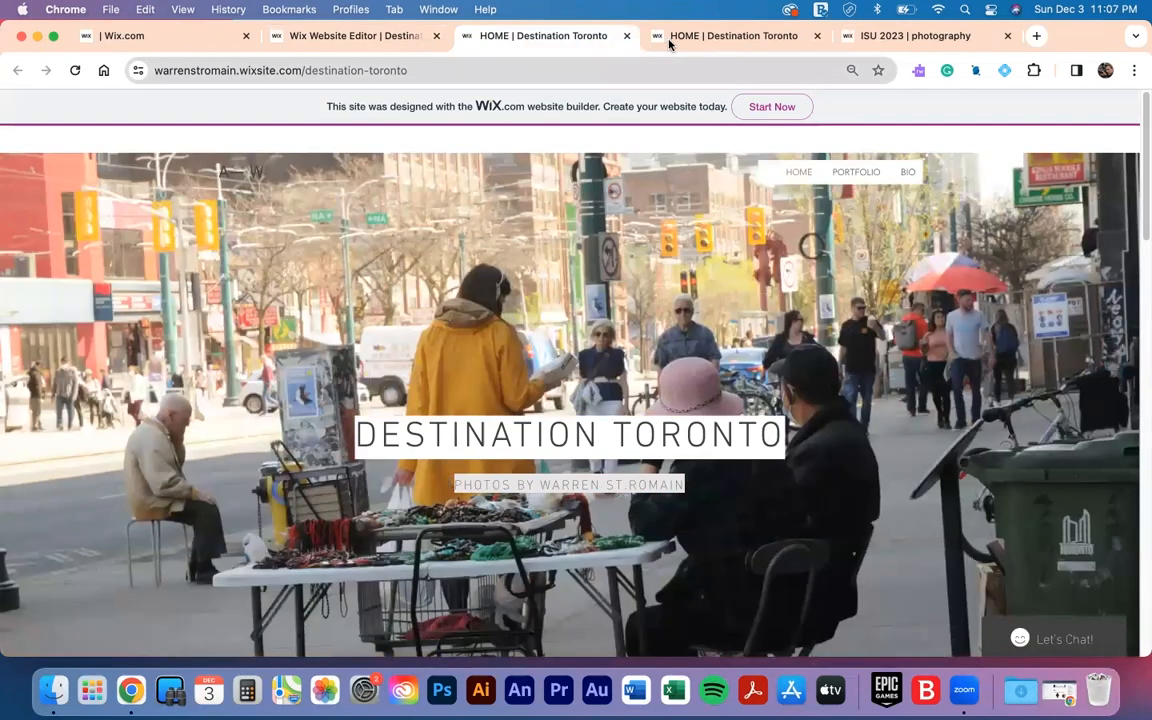
{"action": "left_click", "coordinate": [669, 43]}
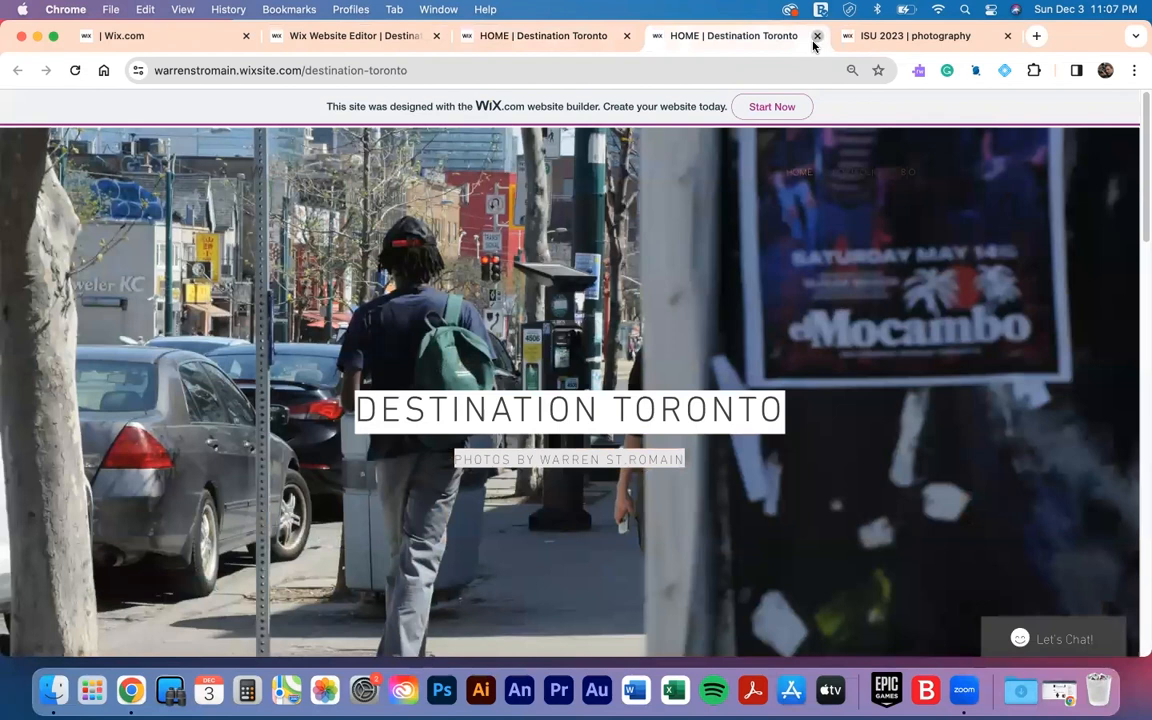
{"action": "left_click", "coordinate": [815, 37]}
{"action": "left_click", "coordinate": [400, 37]}
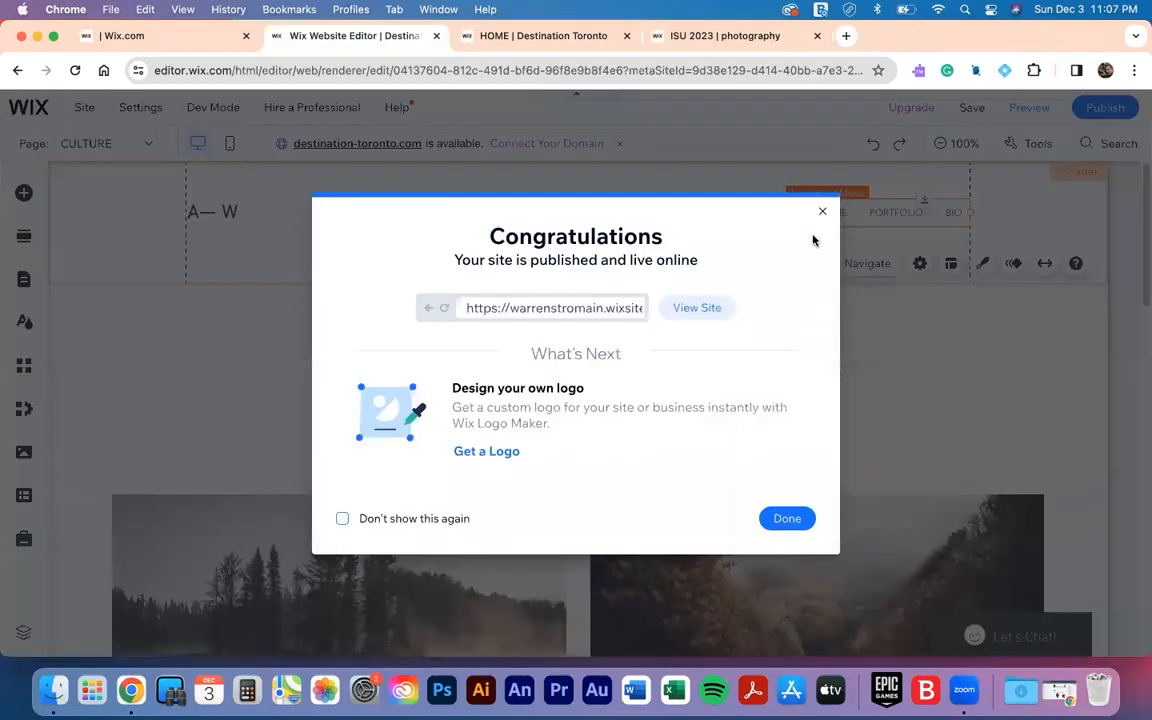
{"action": "left_click", "coordinate": [820, 212]}
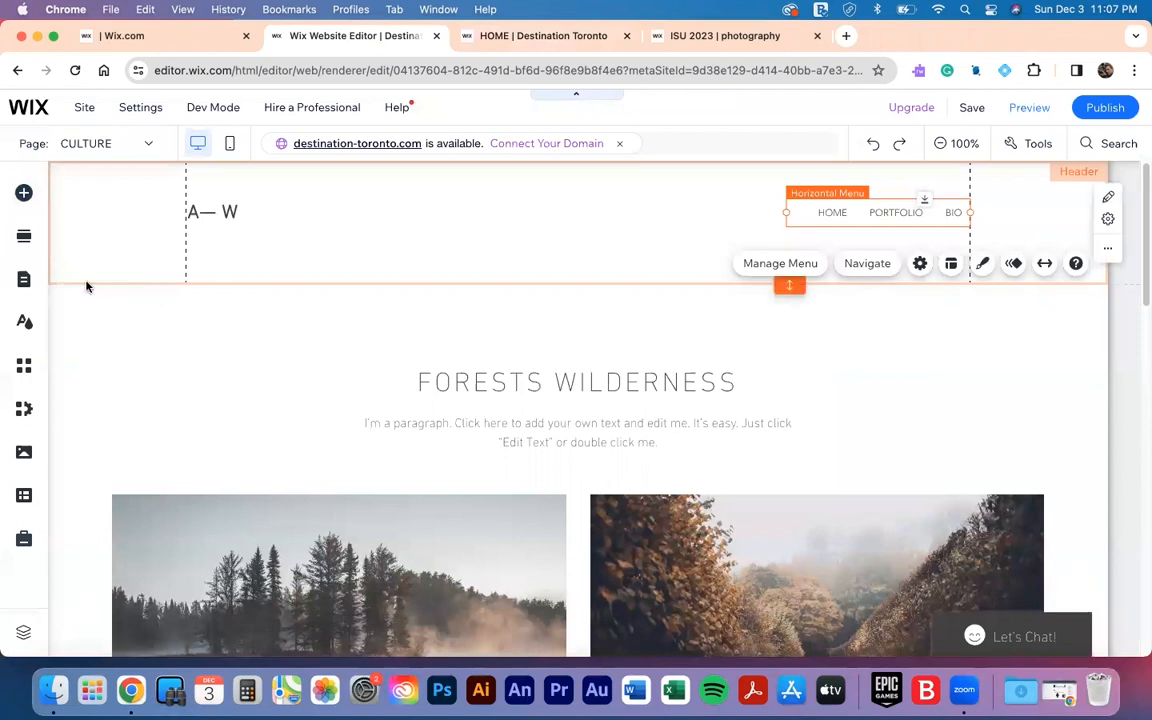
- Add a blank page to the site menu and name it Submission (25)
{"action": "left_click", "coordinate": [30, 284]}
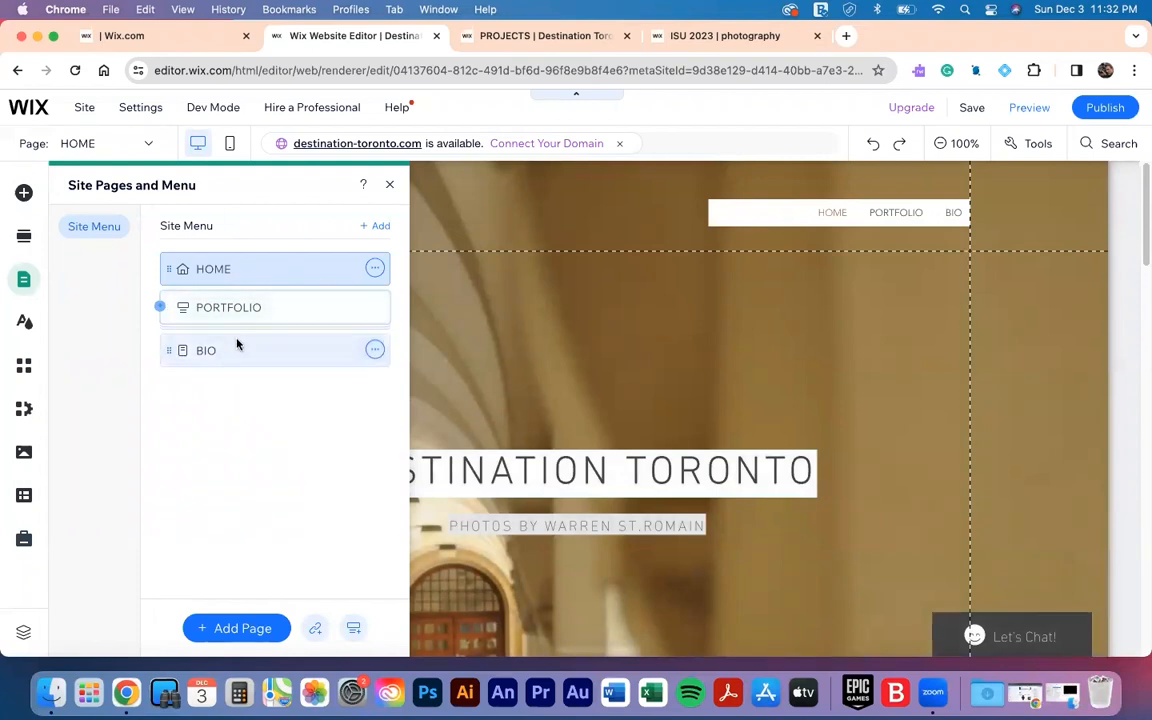
{"action": "left_click", "coordinate": [236, 626]}
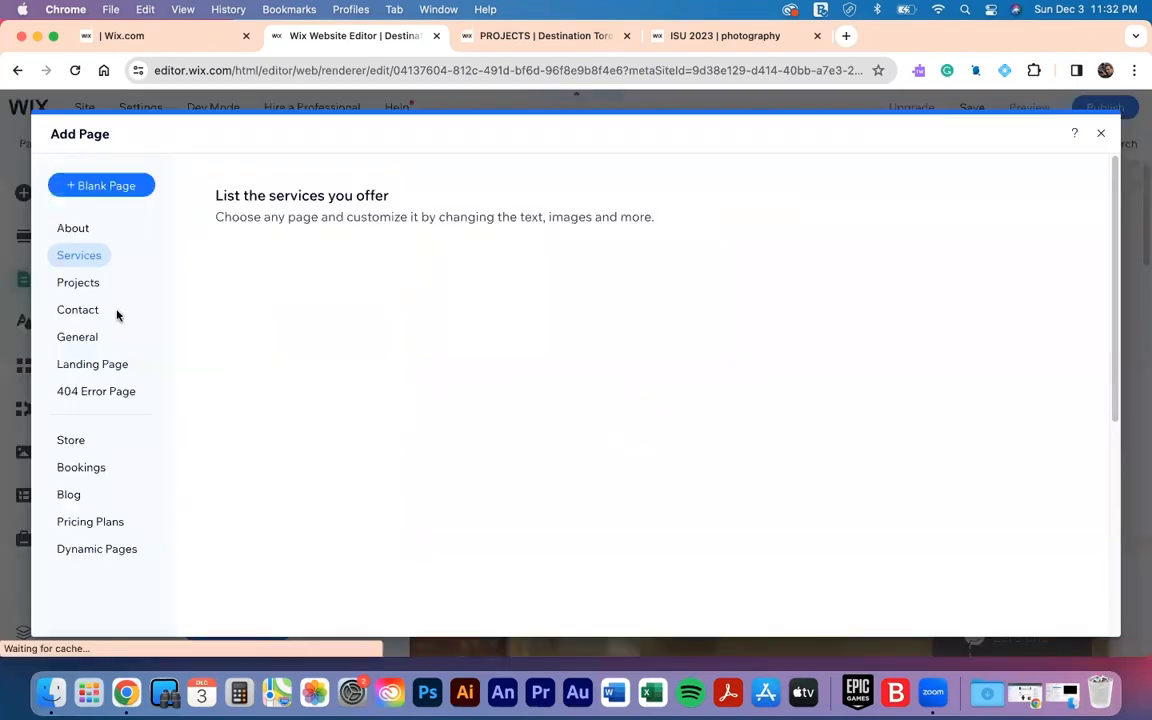
{"action": "left_click", "coordinate": [78, 286]}
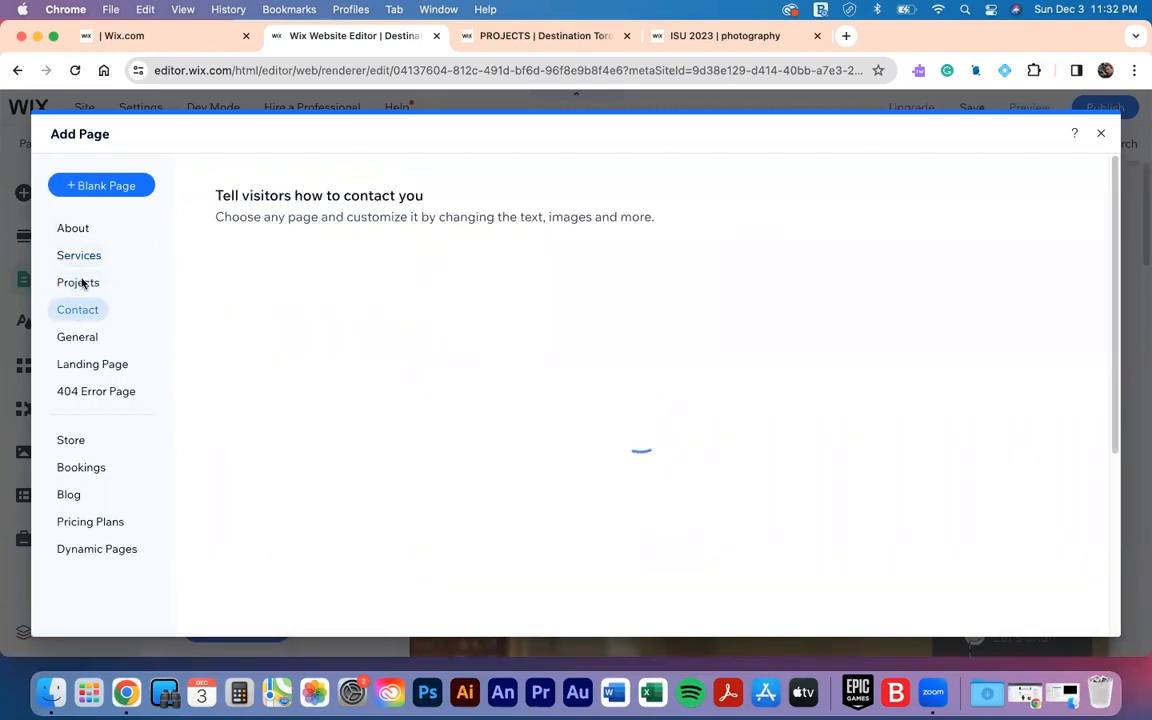
{"action": "left_click", "coordinate": [87, 336]}
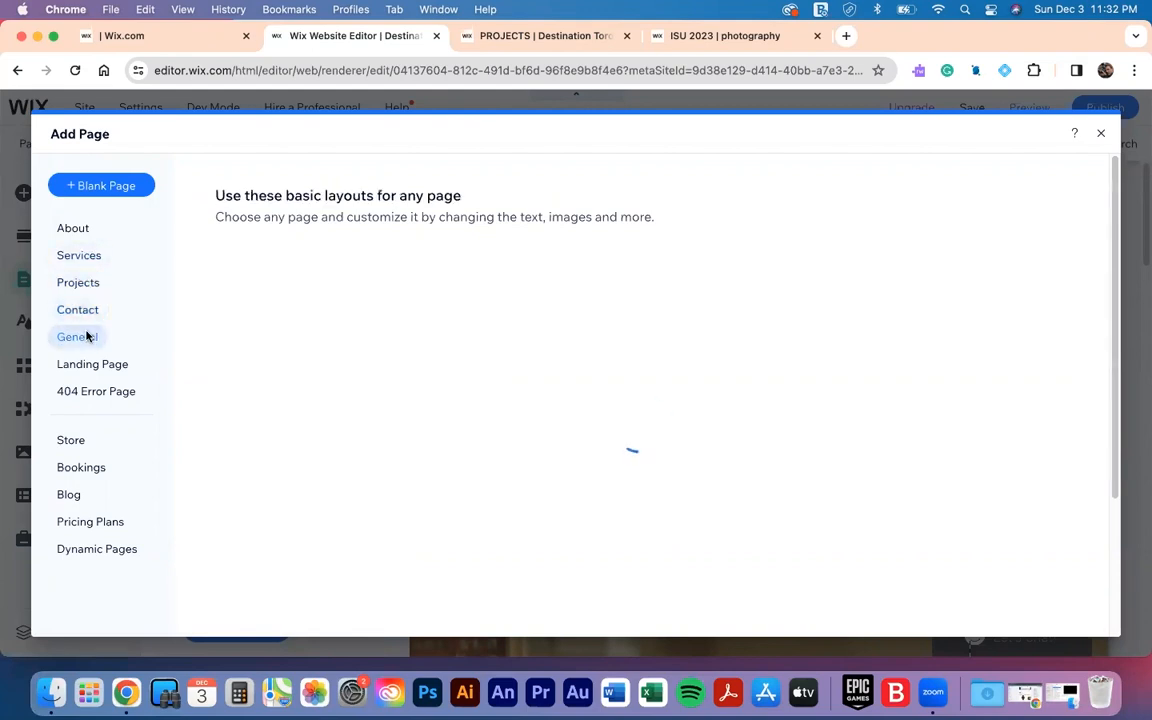
{"action": "left_click", "coordinate": [91, 186]}
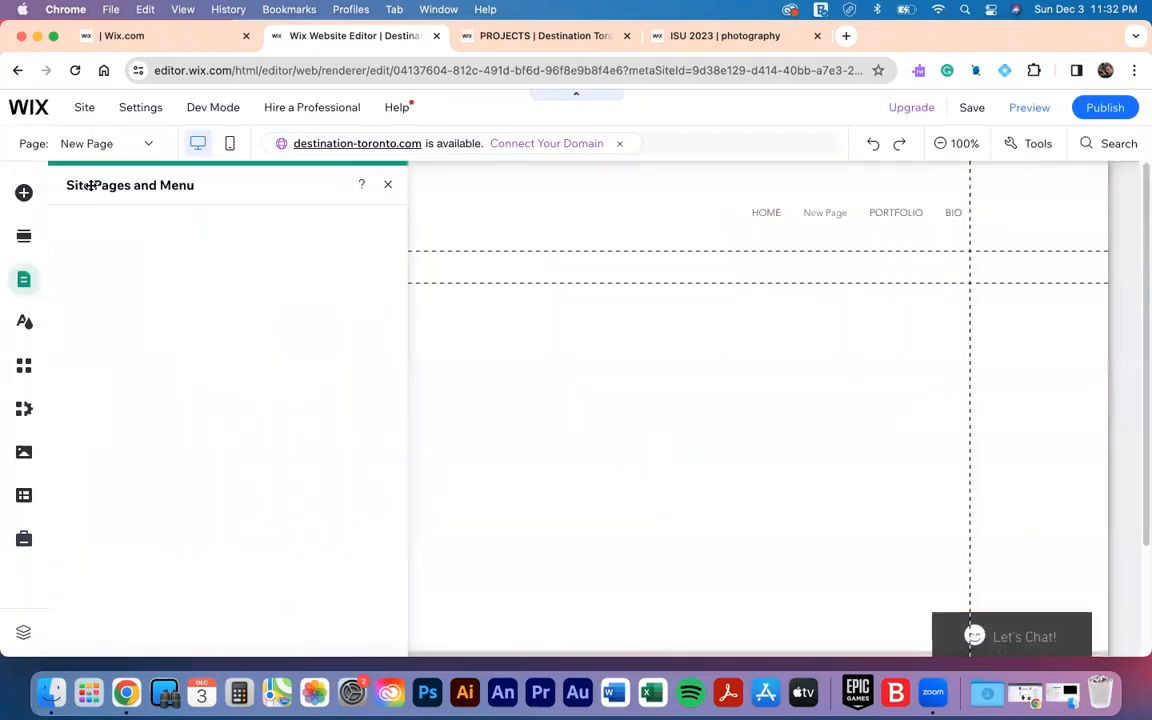
{"action": "type", "text": "Submission (25"}
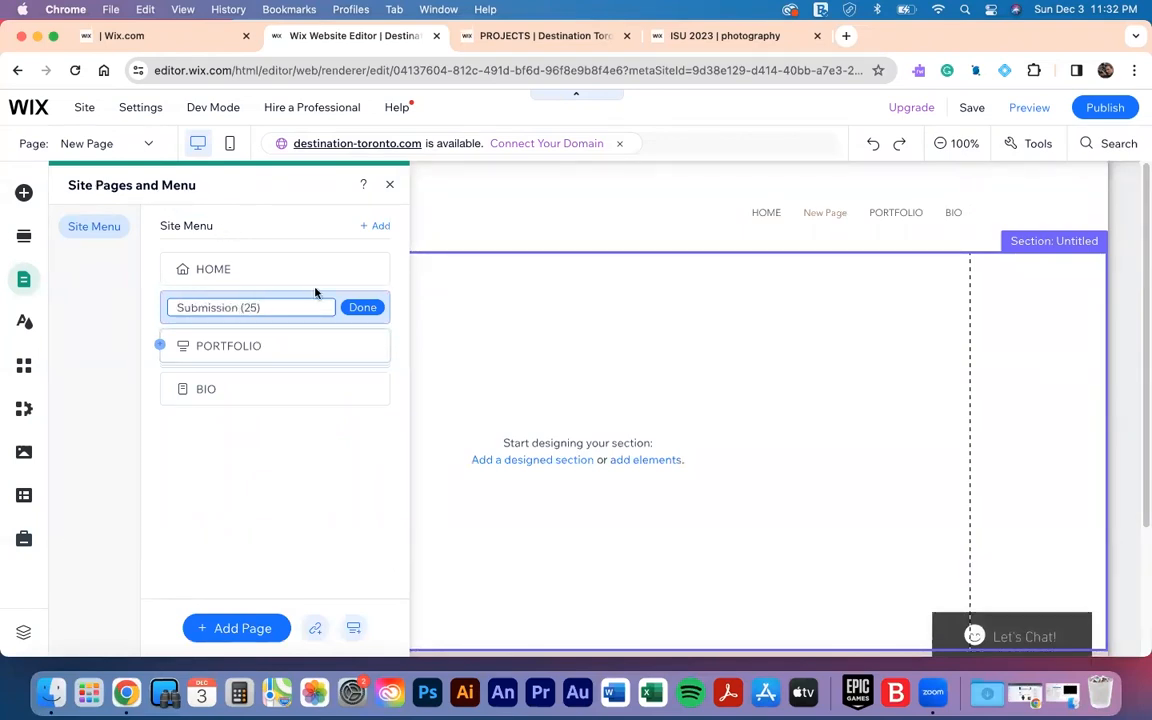
{"action": "left_click", "coordinate": [356, 309]}
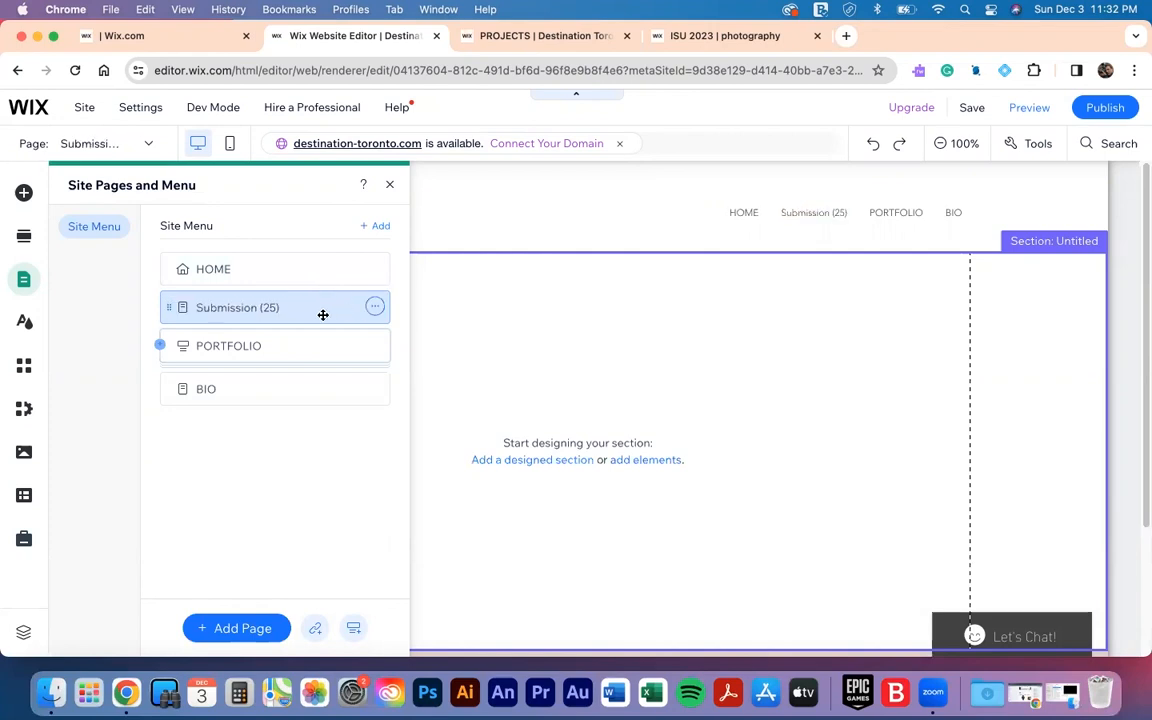
- Move the Submission (25) page between PORTFOLIO and BIO in the site menu and rename it SUBMISSION (25)
{"action": "left_click_drag", "start_coordinate": [169, 308], "coordinate": [173, 342]}
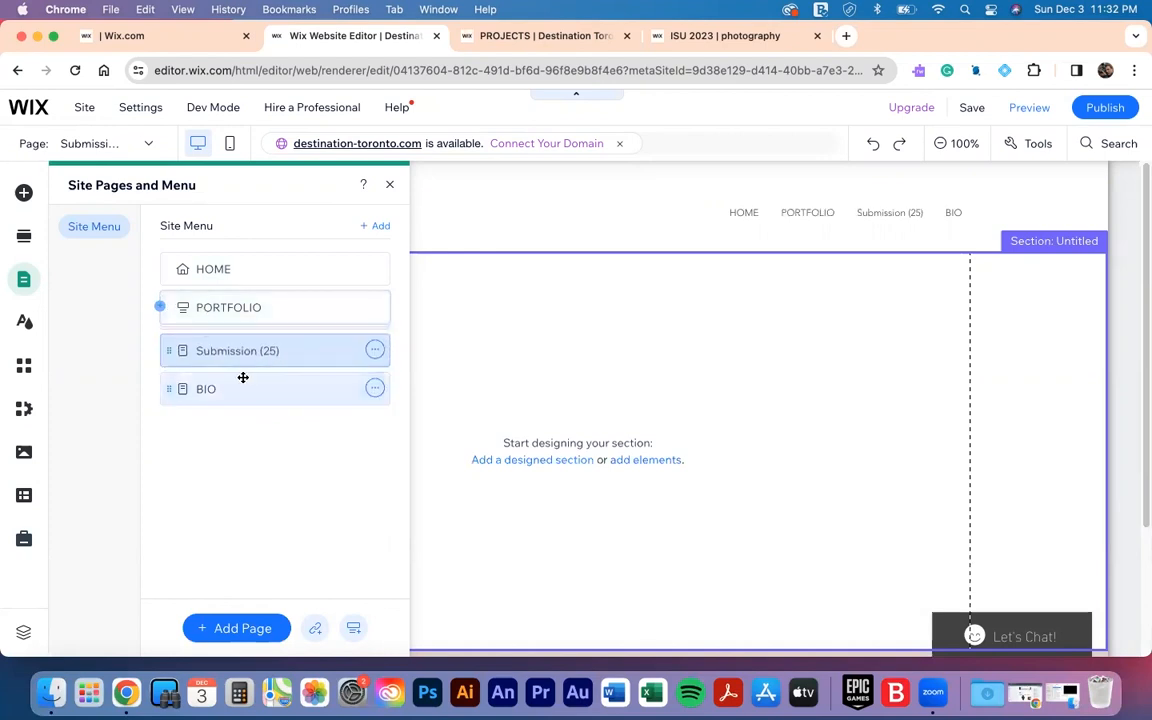
{"action": "left_click", "coordinate": [374, 350]}
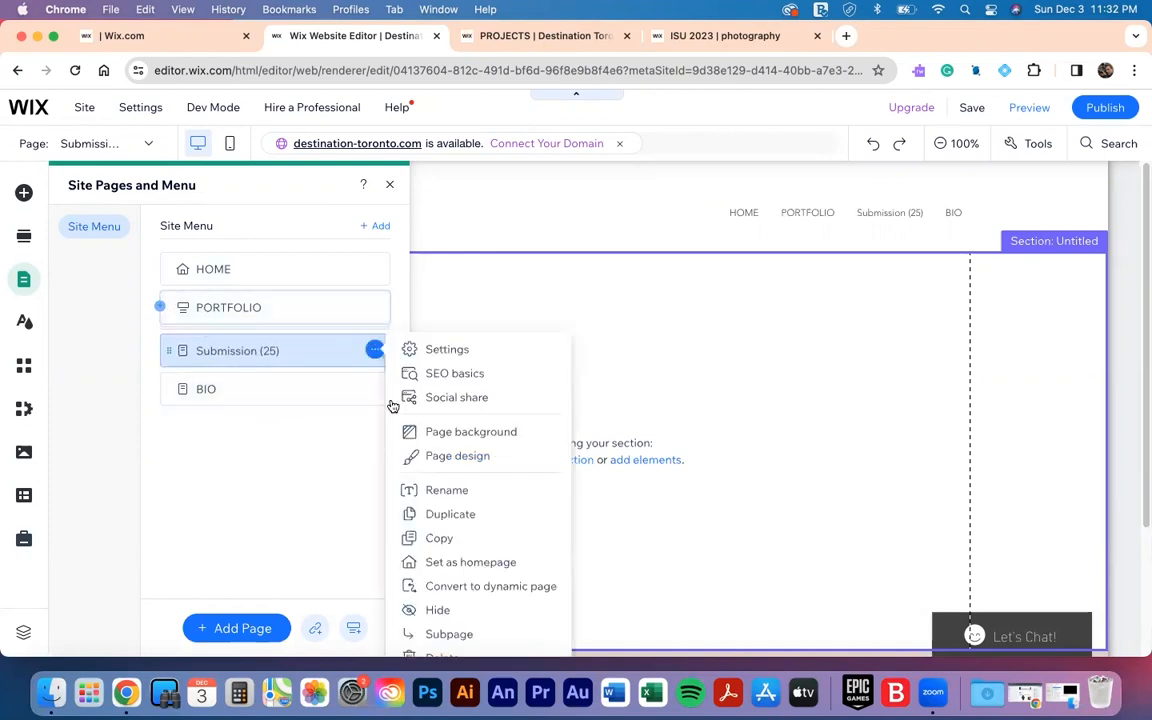
{"action": "left_click", "coordinate": [395, 487]}
{"action": "left_click", "coordinate": [235, 351]}
{"action": "left_click_drag", "start_coordinate": [237, 351], "coordinate": [168, 350]}
{"action": "type", "text": "SUBMSISSION"}
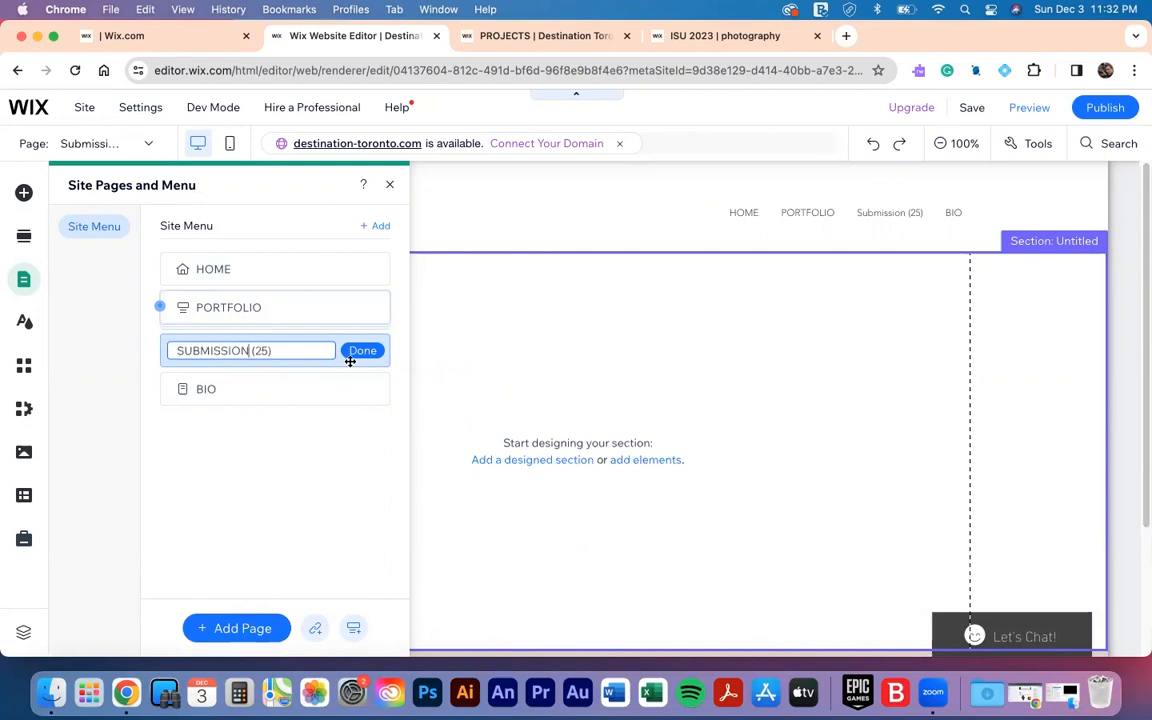
{"action": "left_click", "coordinate": [362, 354]}
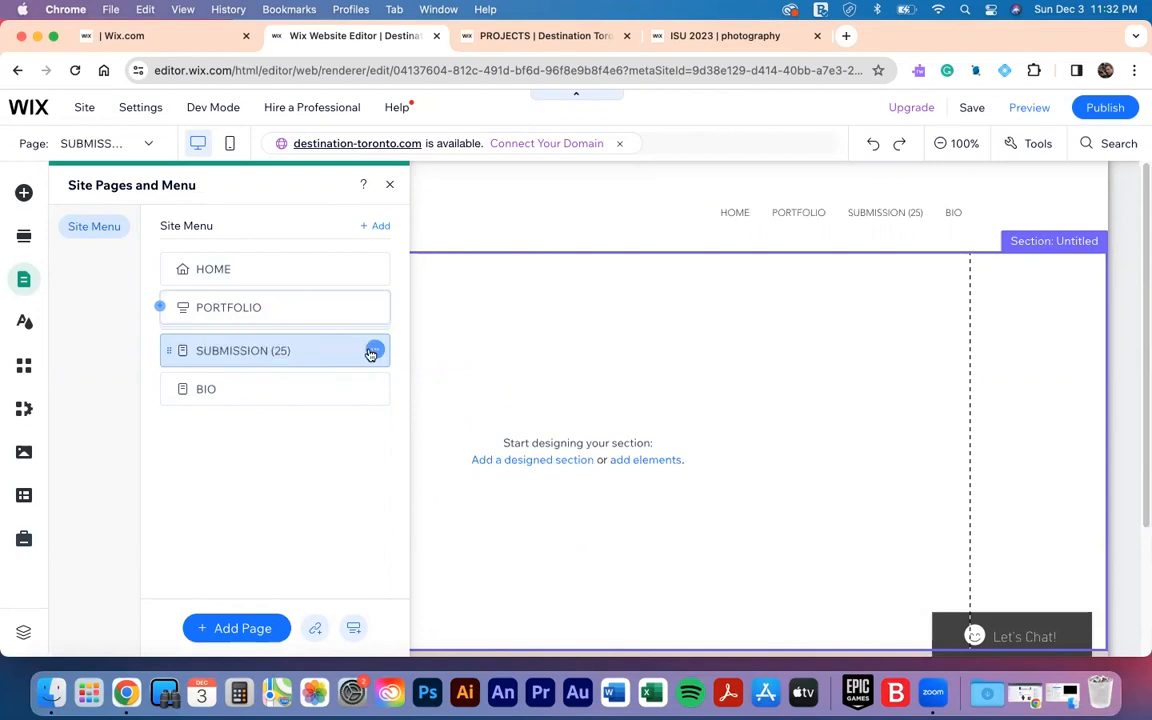
{"action": "left_click", "coordinate": [391, 186]}
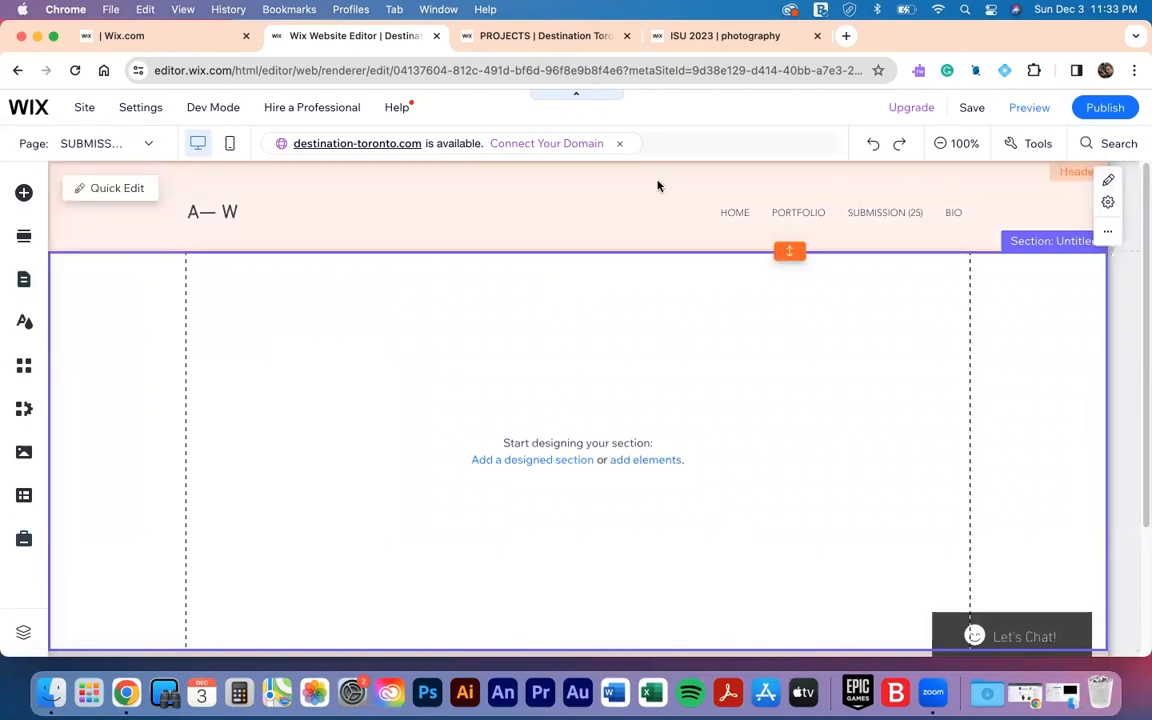
- Add a Heading 2 text element to the empty submission page section and set its text to "Submission (25)"
{"action": "scroll", "coordinate": [735, 458], "scroll_direction": "down", "scroll_amount": 3}
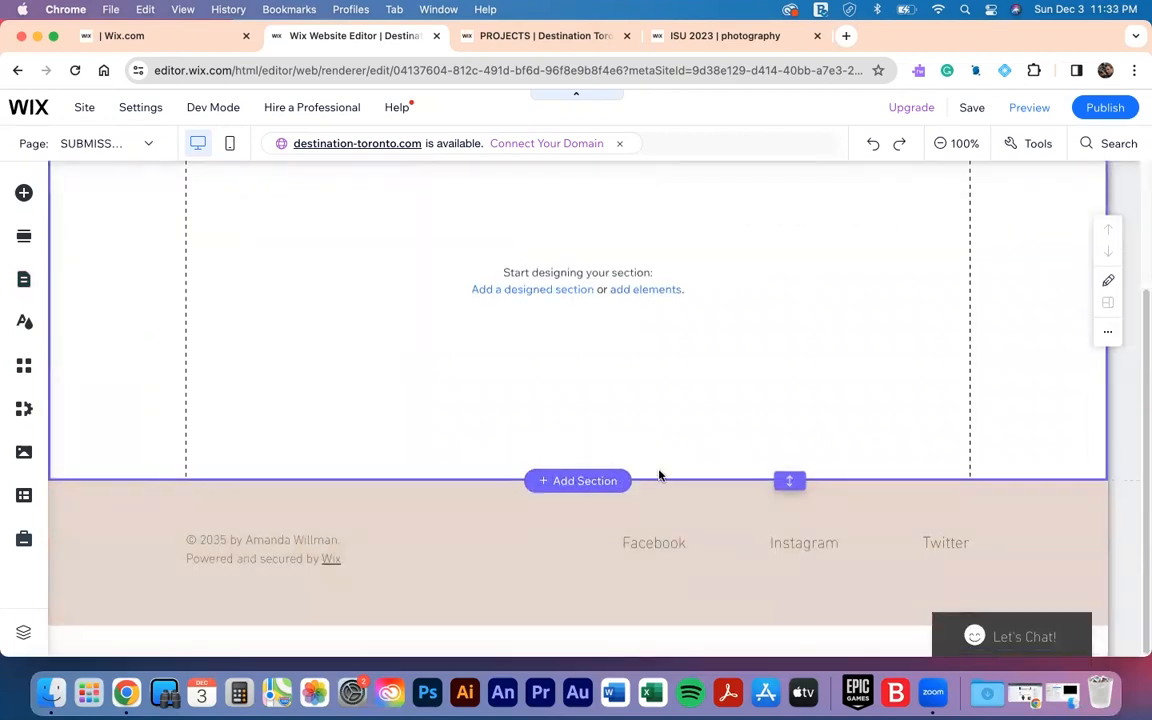
{"action": "scroll", "coordinate": [658, 473], "scroll_direction": "up", "scroll_amount": 3}
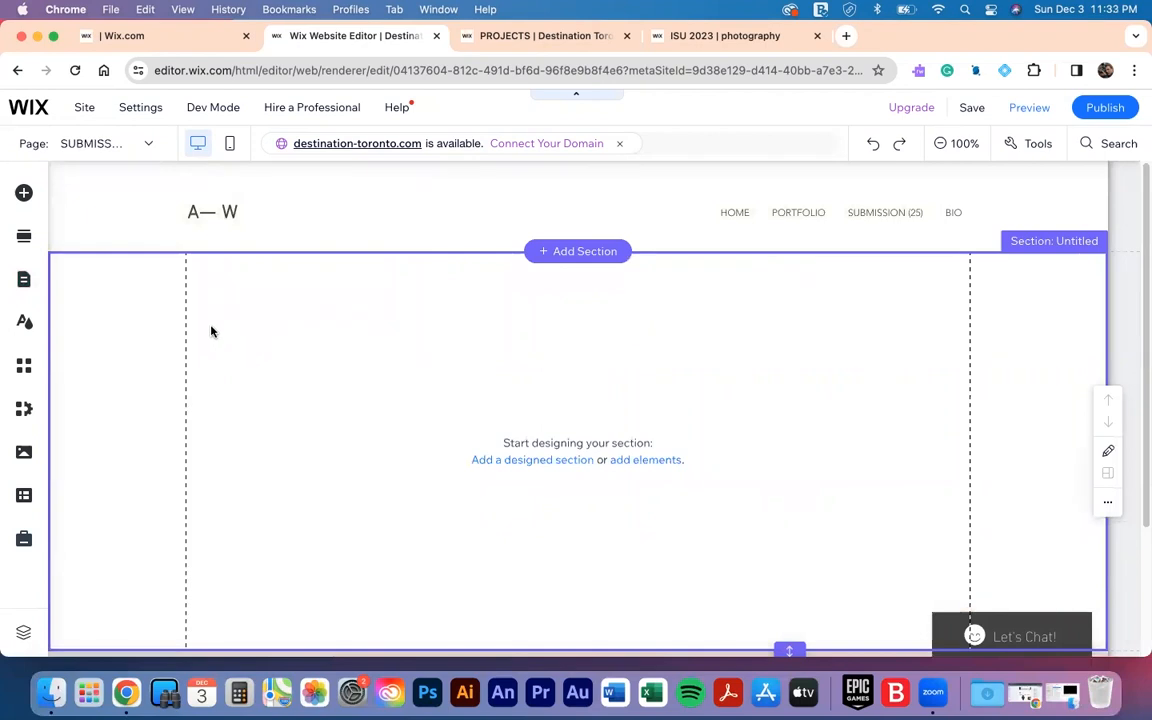
{"action": "left_click", "coordinate": [24, 194]}
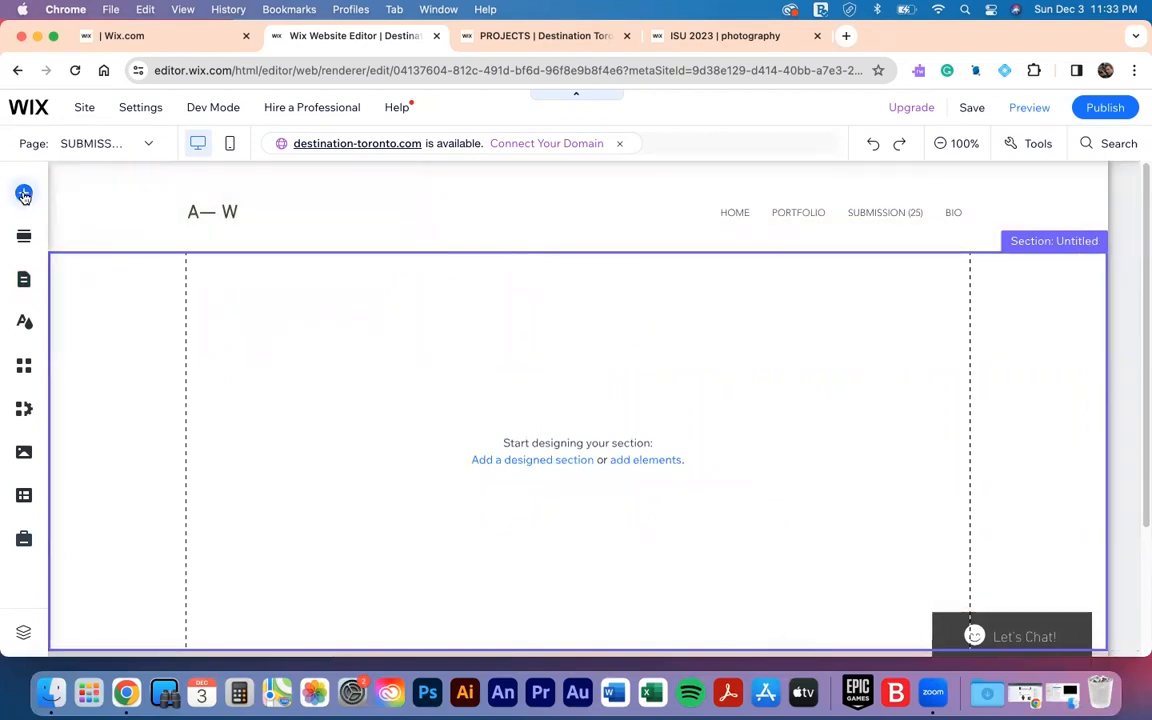
{"action": "left_click", "coordinate": [75, 224]}
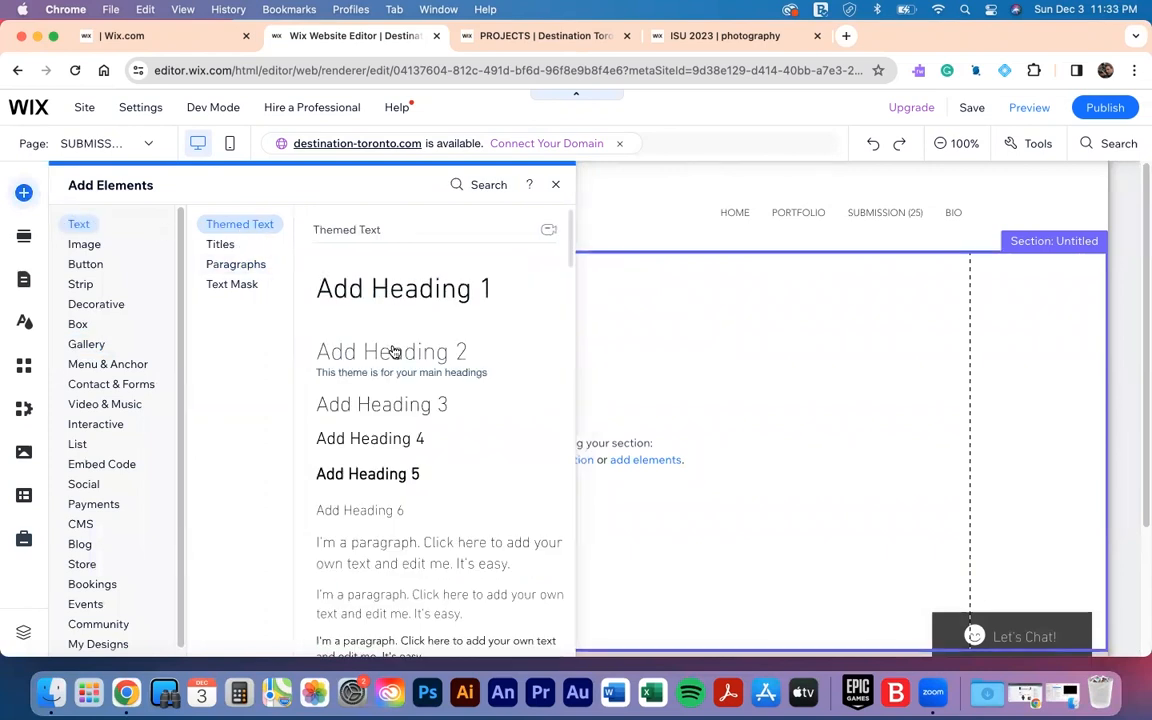
{"action": "left_click", "coordinate": [393, 352]}
{"action": "double_click", "coordinate": [523, 465]}
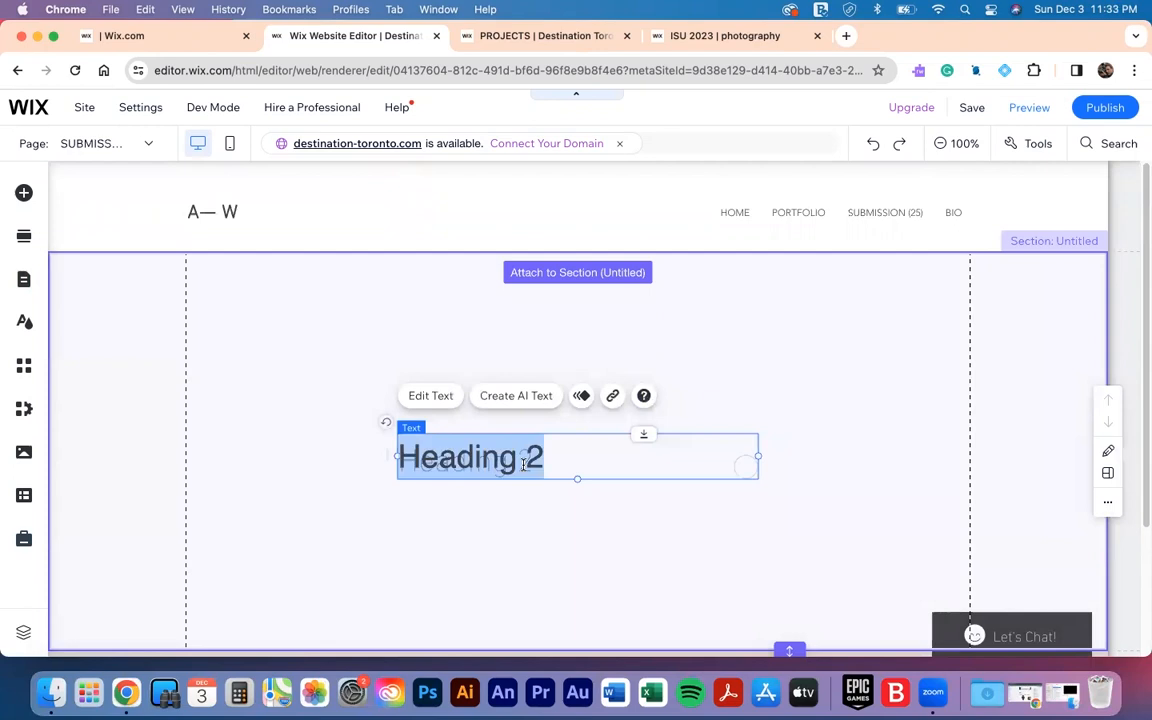
{"action": "type", "text": "Subm"}
{"action": "type", "text": "i"}
{"action": "key", "text": "BackSpace"}
{"action": "type", "text": "mission"}
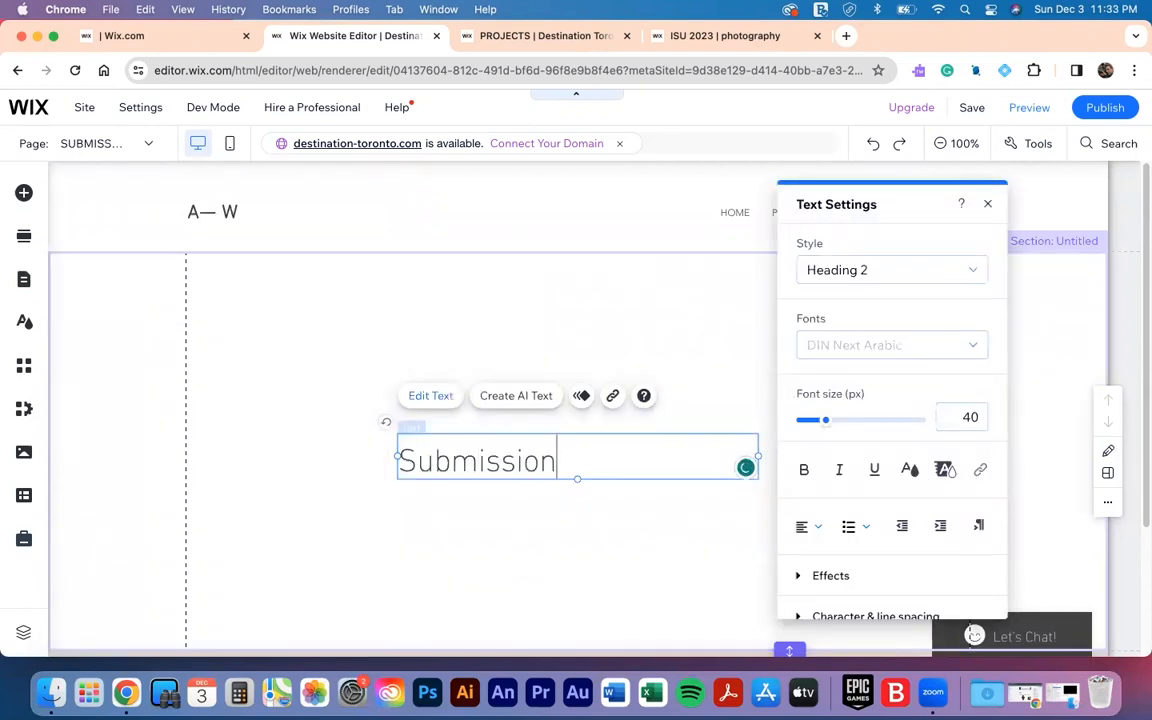
{"action": "type", "text": " (25)"}
- Move the Submission (25) heading up to the top of its section, at about x 277, y 129
{"action": "left_click", "coordinate": [424, 487]}
{"action": "left_click_drag", "start_coordinate": [436, 466], "coordinate": [444, 296]}
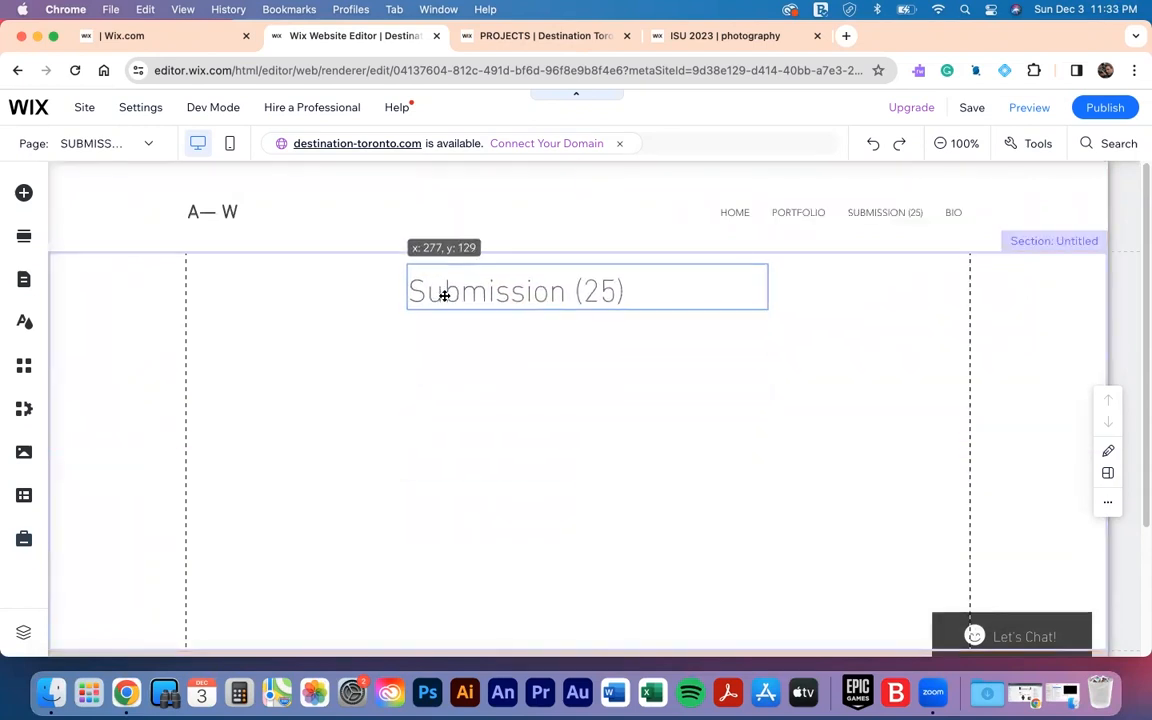
{"action": "left_click_drag", "start_coordinate": [386, 357], "coordinate": [388, 355]}
{"action": "left_click", "coordinate": [370, 373]}
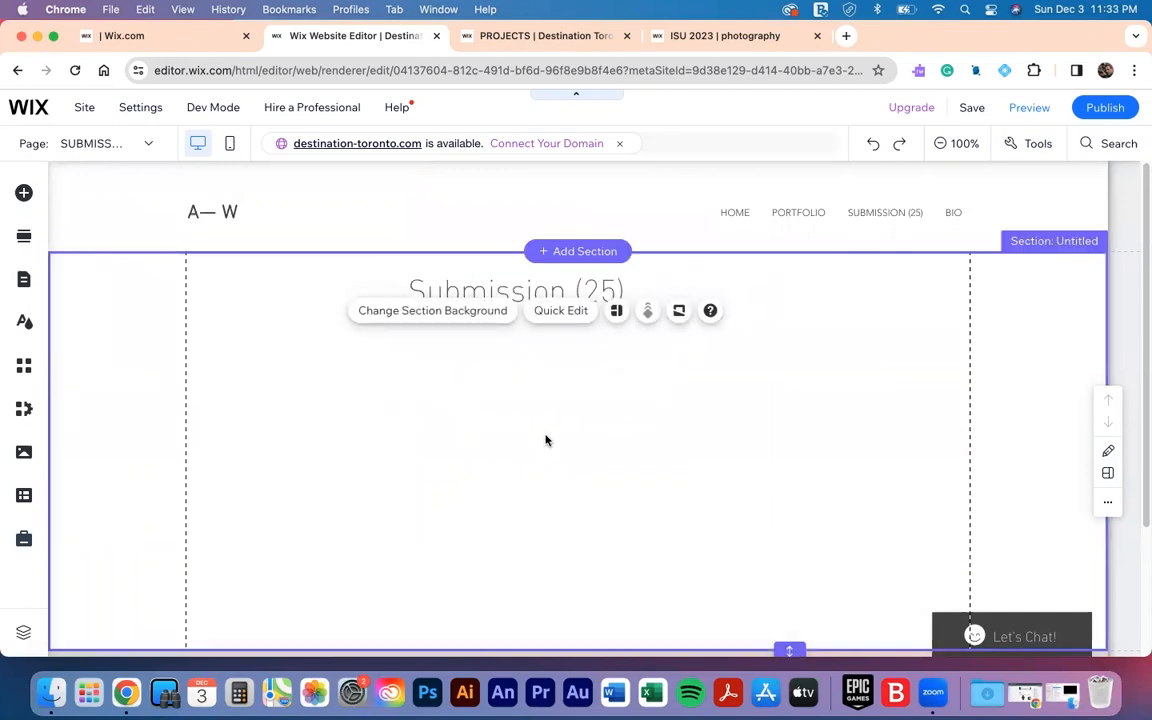
- Browse the gallery elements and add the Grid (portrait) gallery to the submission page
{"action": "left_click", "coordinate": [24, 194]}
{"action": "left_click", "coordinate": [80, 284]}
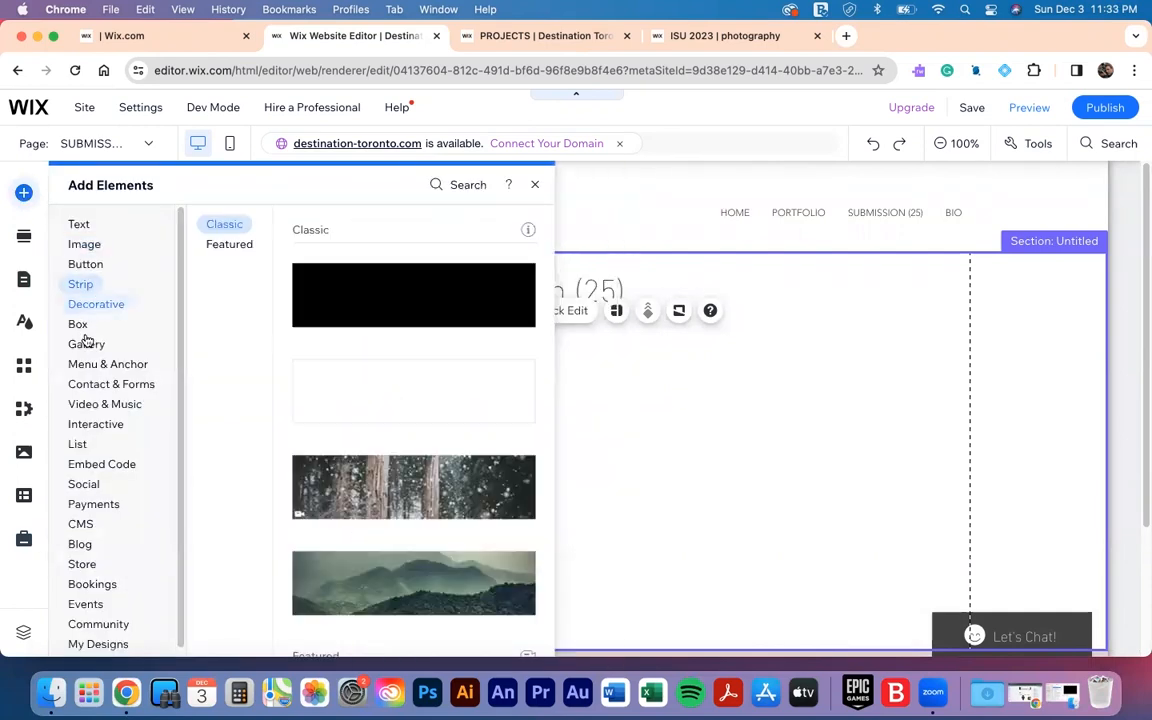
{"action": "left_click", "coordinate": [86, 344]}
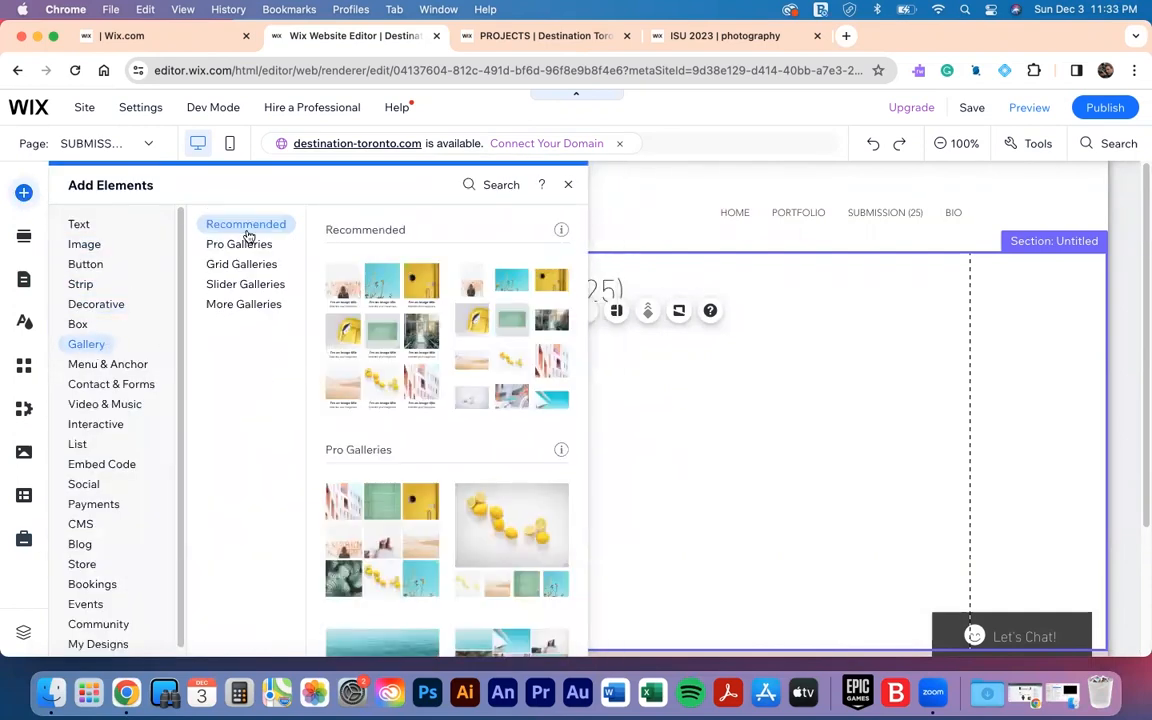
{"action": "left_click", "coordinate": [240, 284]}
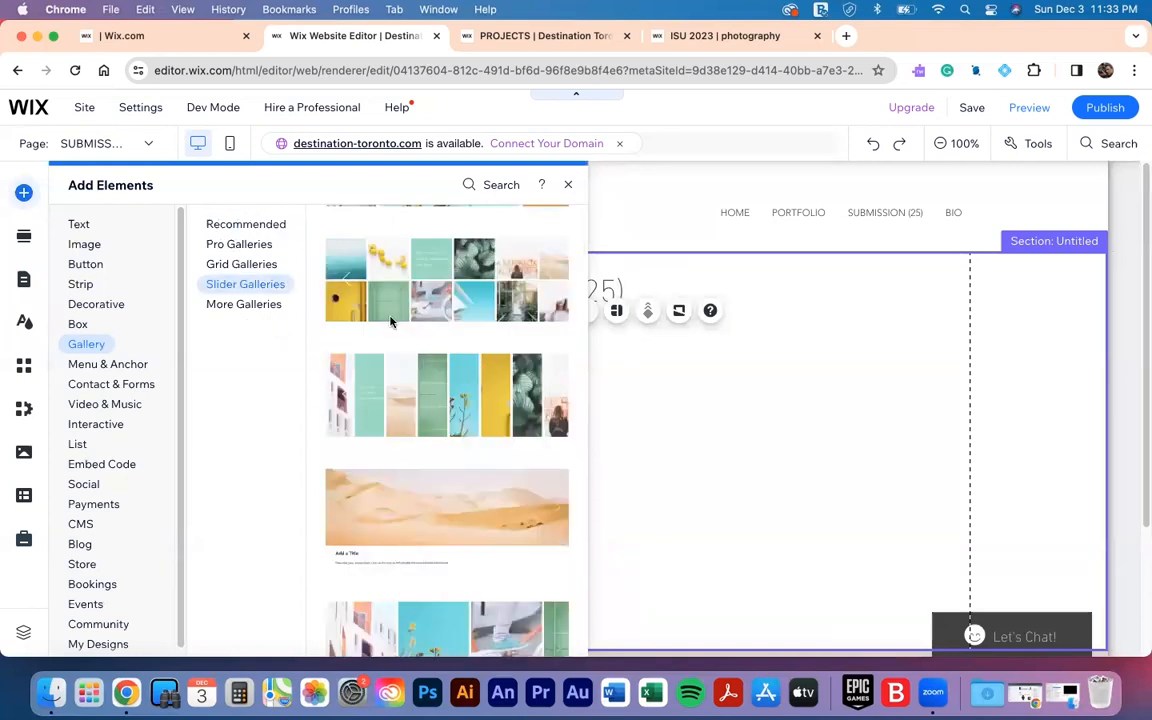
{"action": "left_click", "coordinate": [259, 268]}
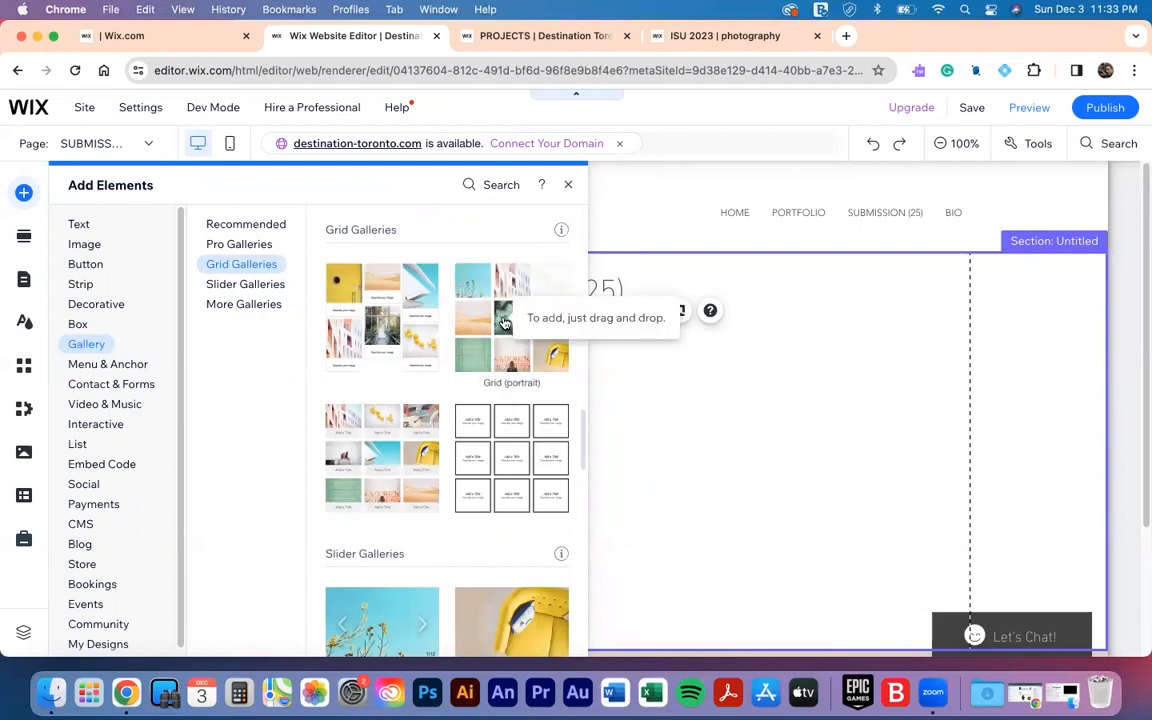
{"action": "left_click", "coordinate": [505, 321]}
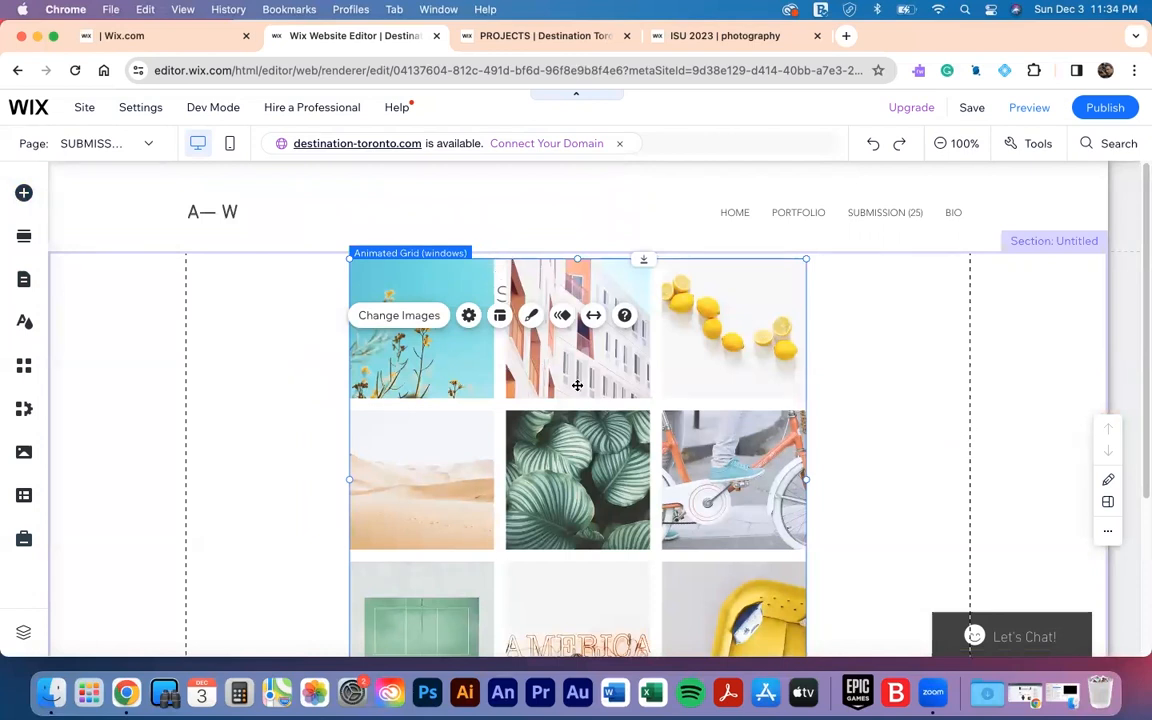
- Position the grid gallery below the Submission (25) heading and widen it to span slightly beyond both page gridlines
{"action": "left_click_drag", "start_coordinate": [561, 430], "coordinate": [427, 455]}
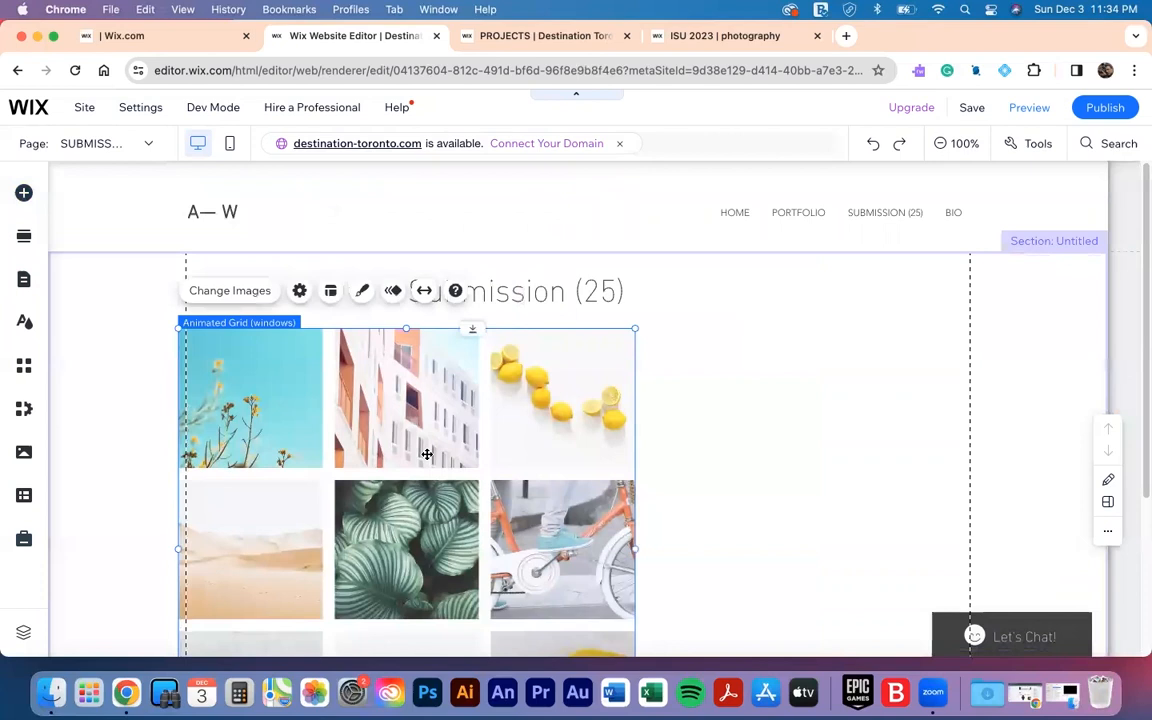
{"action": "left_click_drag", "start_coordinate": [511, 491], "coordinate": [427, 488]}
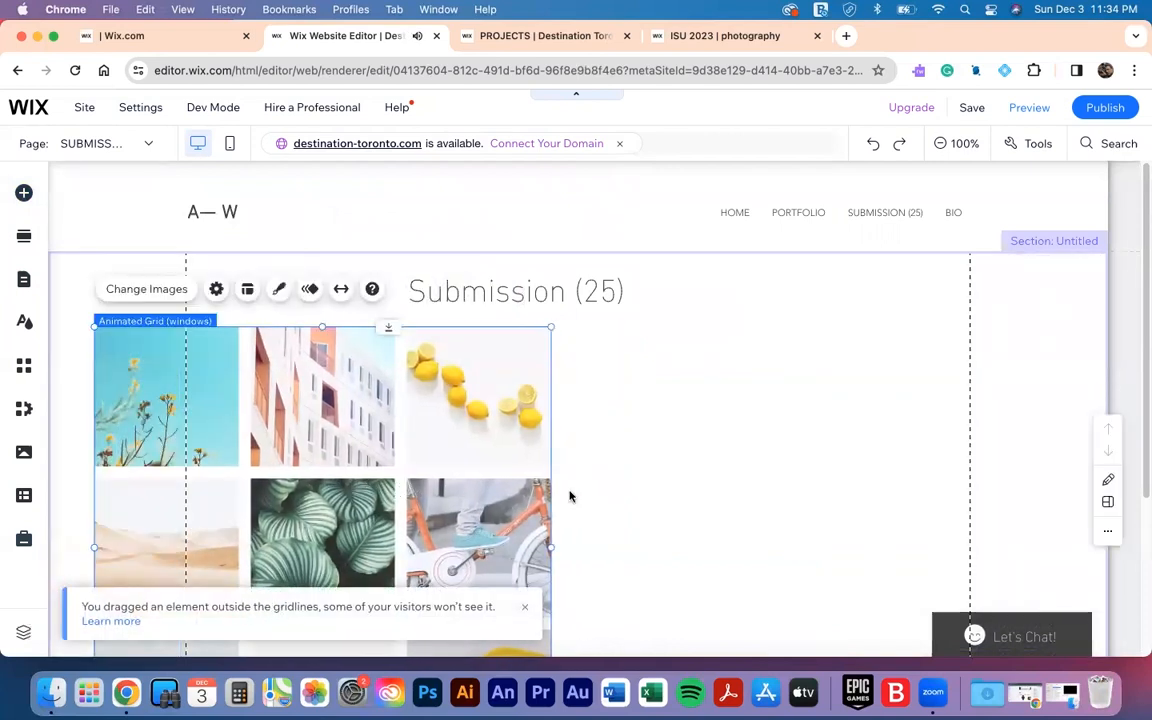
{"action": "left_click_drag", "start_coordinate": [378, 478], "coordinate": [460, 478]}
{"action": "left_click_drag", "start_coordinate": [630, 547], "coordinate": [980, 538]}
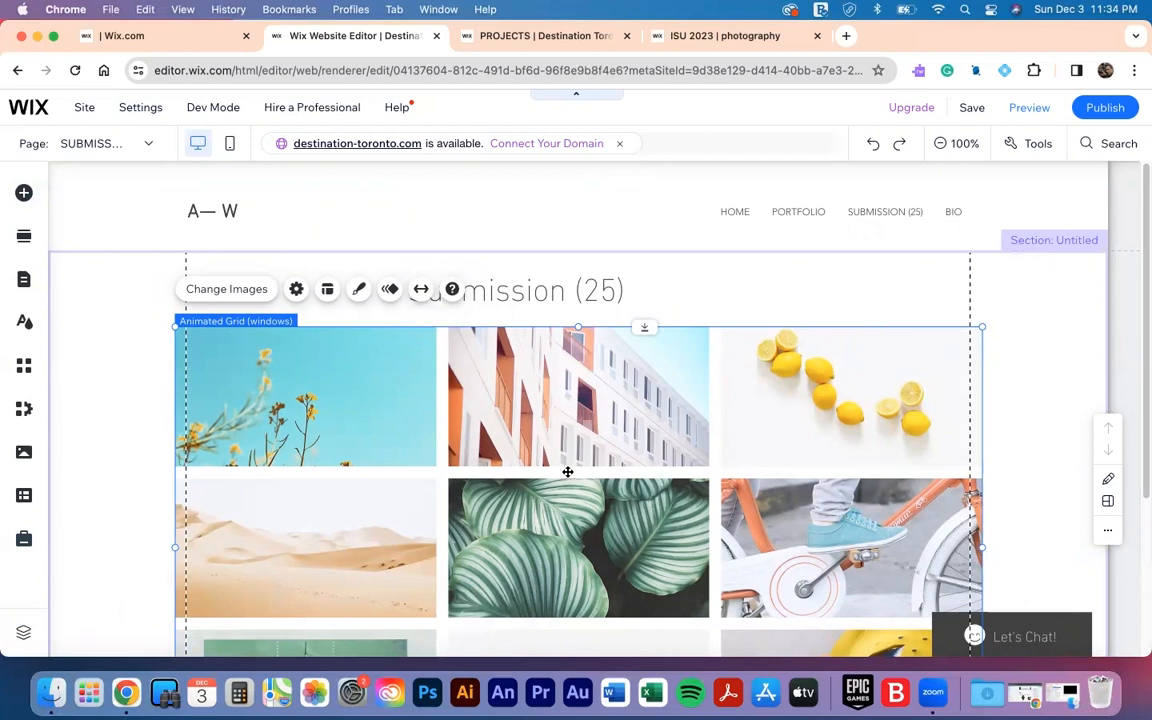
{"action": "scroll", "coordinate": [822, 496], "scroll_direction": "down", "scroll_amount": 5}
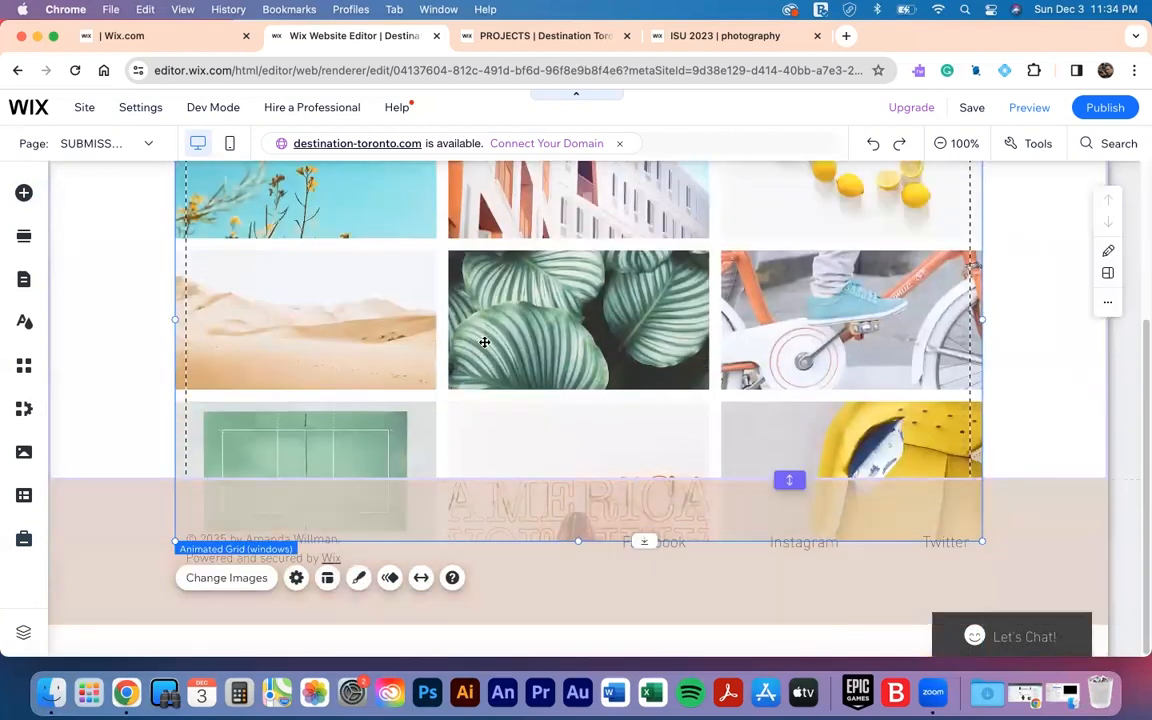
{"action": "left_click", "coordinate": [680, 514]}
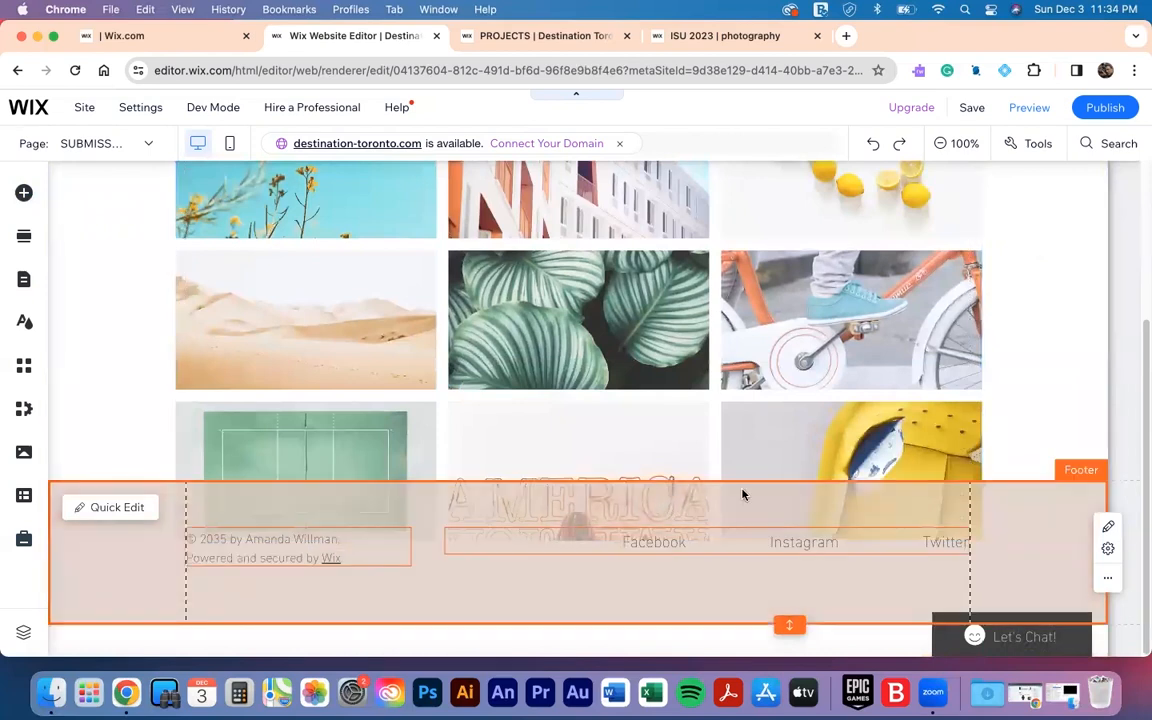
- Extend the submission page section well below the grid gallery, pushing the footer down to leave ample empty space
{"action": "mouse_move", "coordinate": [787, 480]}
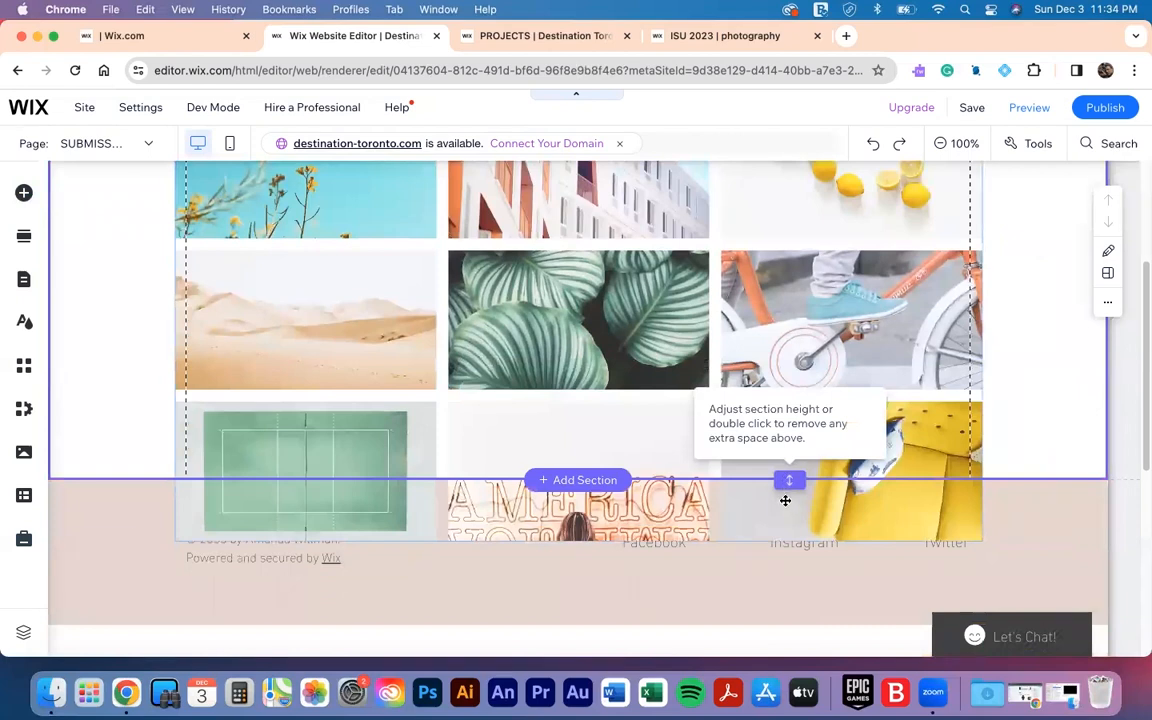
{"action": "left_click_drag", "start_coordinate": [785, 500], "coordinate": [785, 569]}
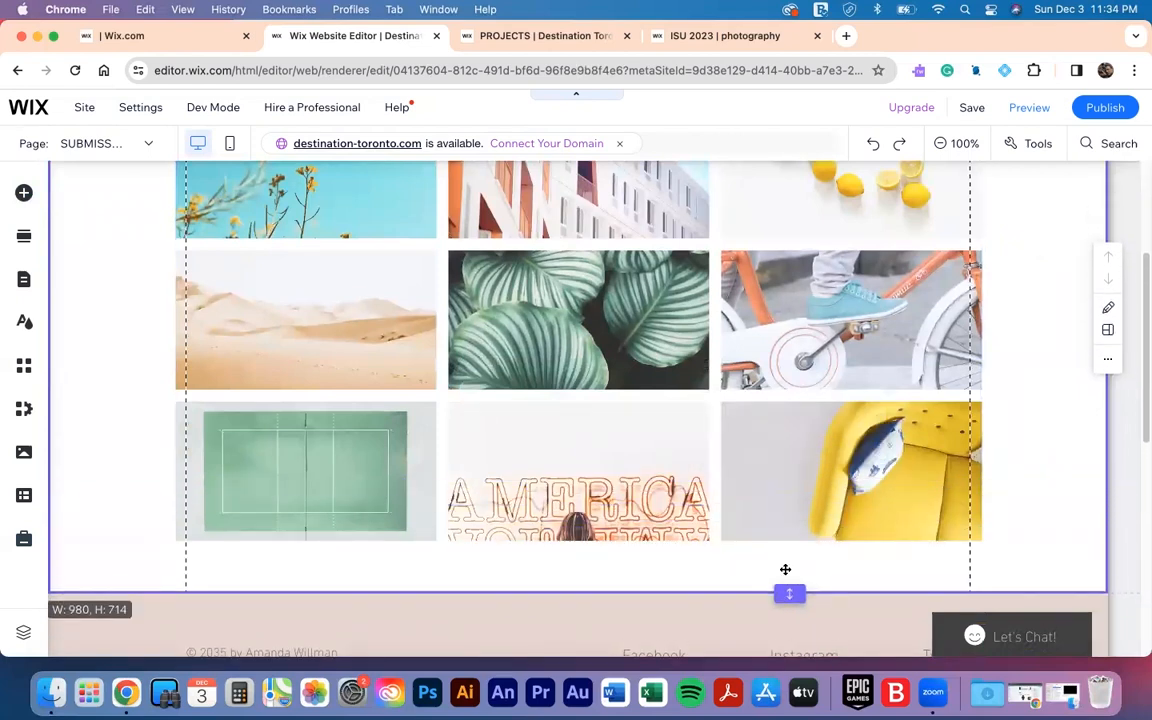
{"action": "scroll", "coordinate": [788, 530], "scroll_direction": "down", "scroll_amount": 1}
{"action": "left_click_drag", "start_coordinate": [789, 483], "coordinate": [790, 626]}
{"action": "scroll", "coordinate": [786, 460], "scroll_direction": "down", "scroll_amount": 1}
{"action": "left_click_drag", "start_coordinate": [787, 477], "coordinate": [790, 602]}
{"action": "scroll", "coordinate": [794, 381], "scroll_direction": "down", "scroll_amount": 1}
{"action": "left_click_drag", "start_coordinate": [788, 479], "coordinate": [790, 600]}
{"action": "scroll", "coordinate": [797, 389], "scroll_direction": "down", "scroll_amount": 1}
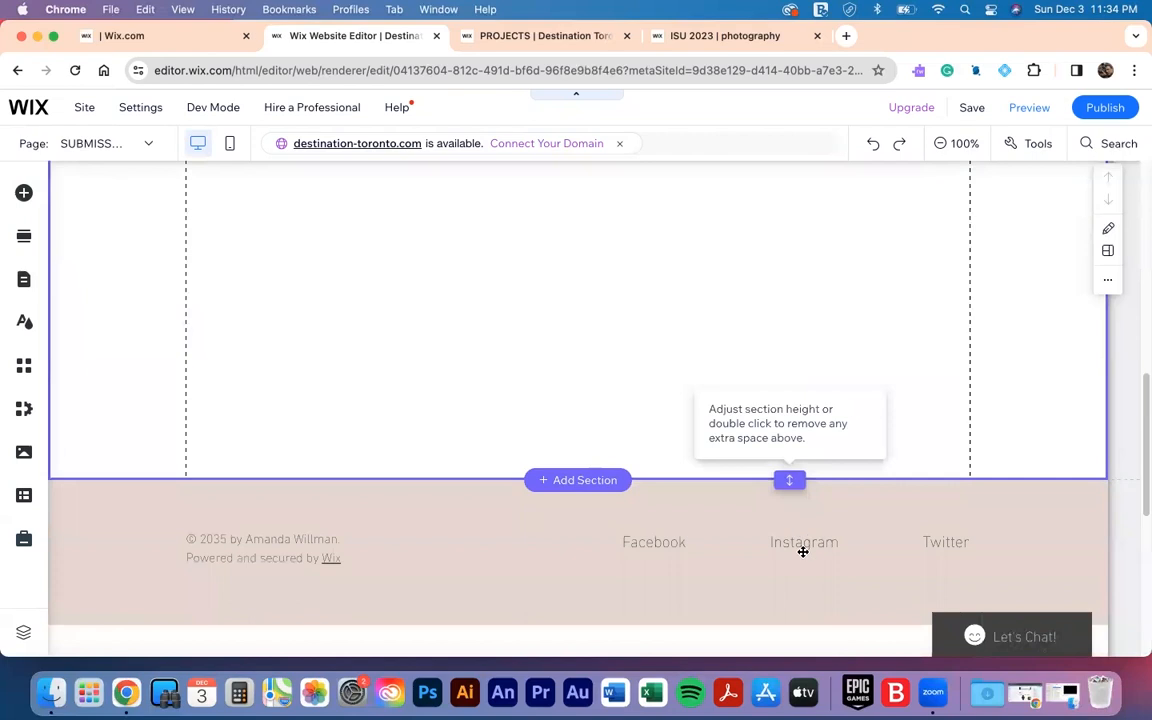
- Set the submission gallery's layout to 5 columns, 5 rows and 10 px spacing
{"action": "scroll", "coordinate": [774, 370], "scroll_direction": "up", "scroll_amount": 3}
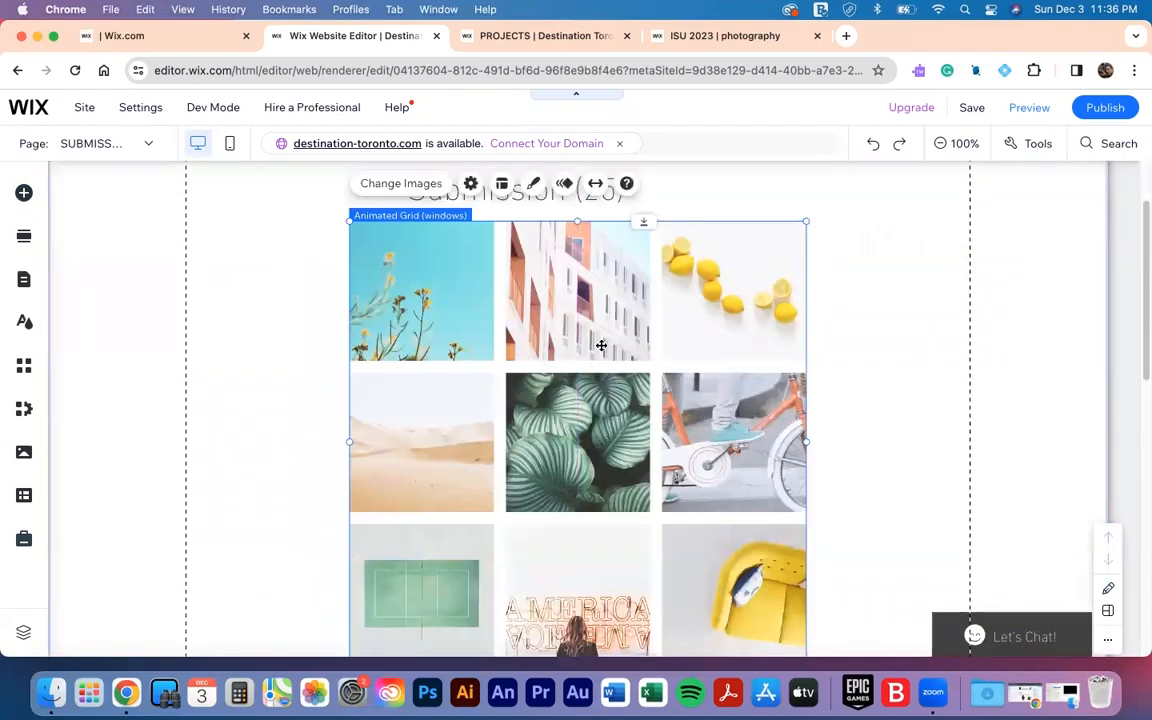
{"action": "left_click", "coordinate": [502, 185]}
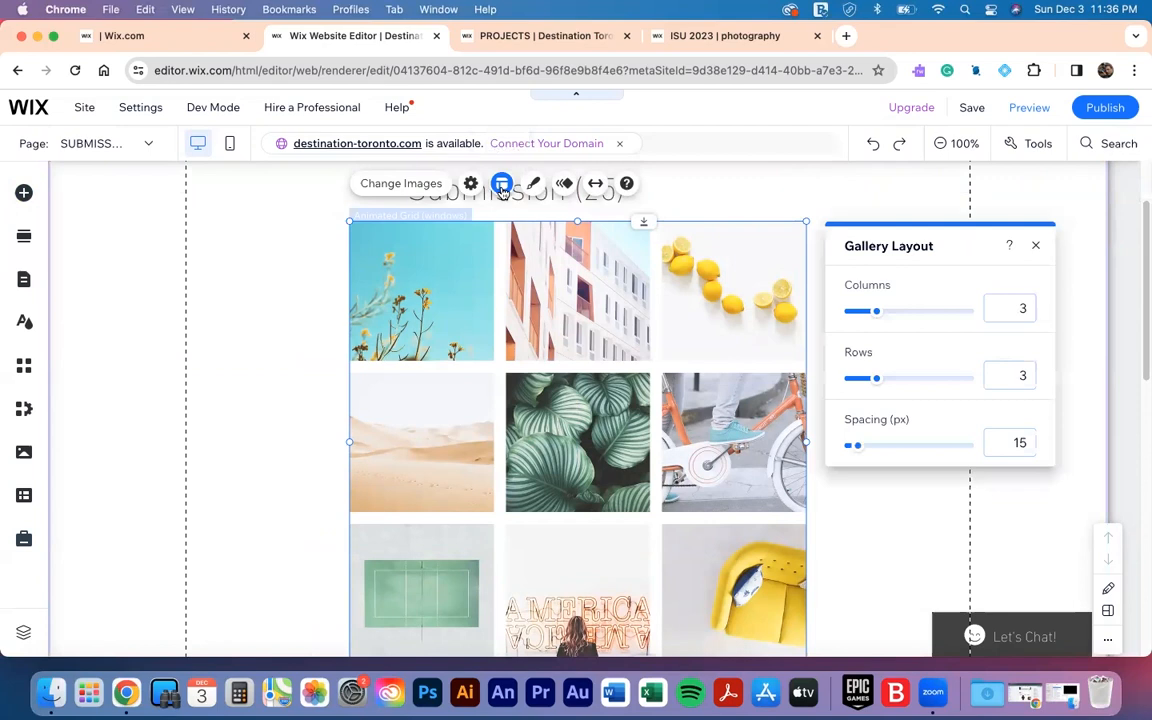
{"action": "double_click", "coordinate": [1016, 307]}
{"action": "type", "text": "5"}
{"action": "double_click", "coordinate": [1016, 375]}
{"action": "type", "text": "5"}
{"action": "double_click", "coordinate": [1000, 448]}
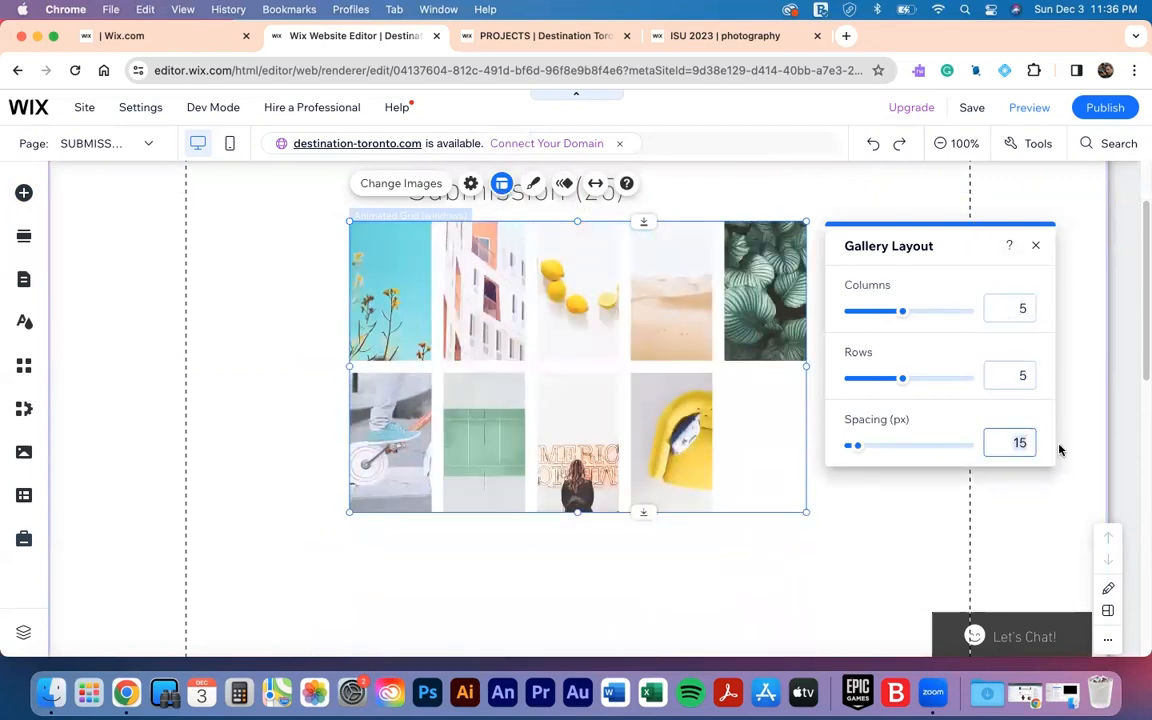
{"action": "type", "text": "10"}
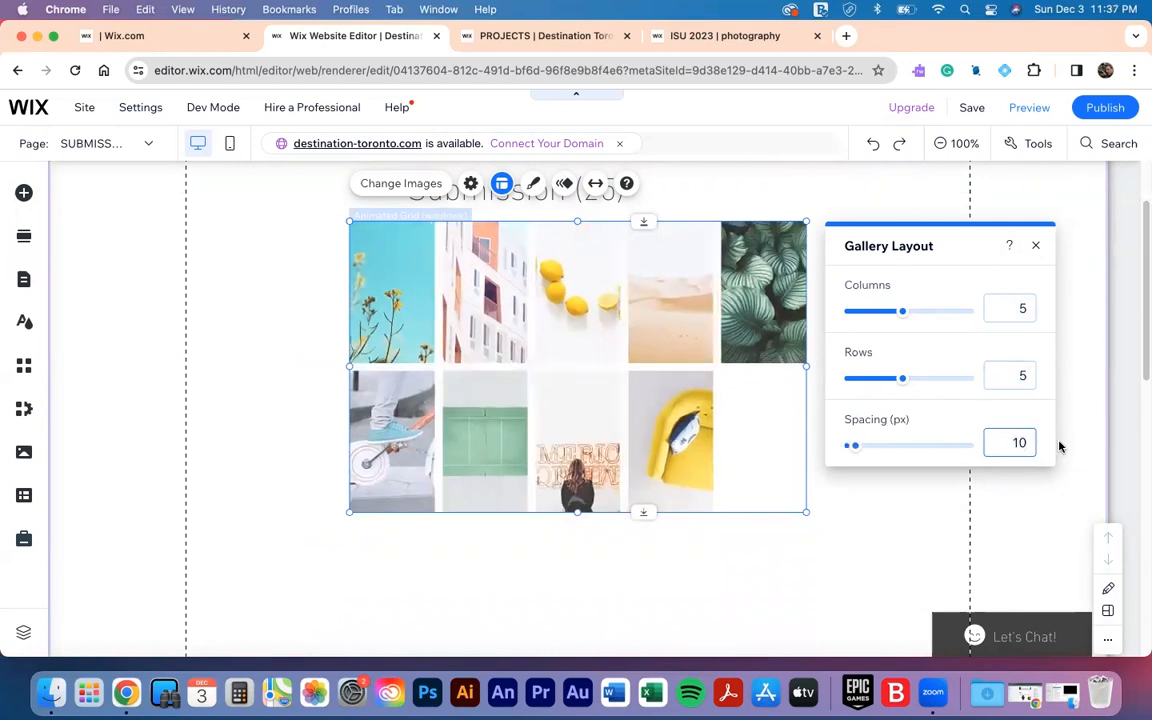
{"action": "key", "text": "Return"}
- Widen the submission gallery slightly beyond both page gridlines and stretch its lower edge down toward the footer
{"action": "left_click_drag", "start_coordinate": [516, 305], "coordinate": [337, 314]}
{"action": "left_click_drag", "start_coordinate": [636, 374], "coordinate": [980, 374]}
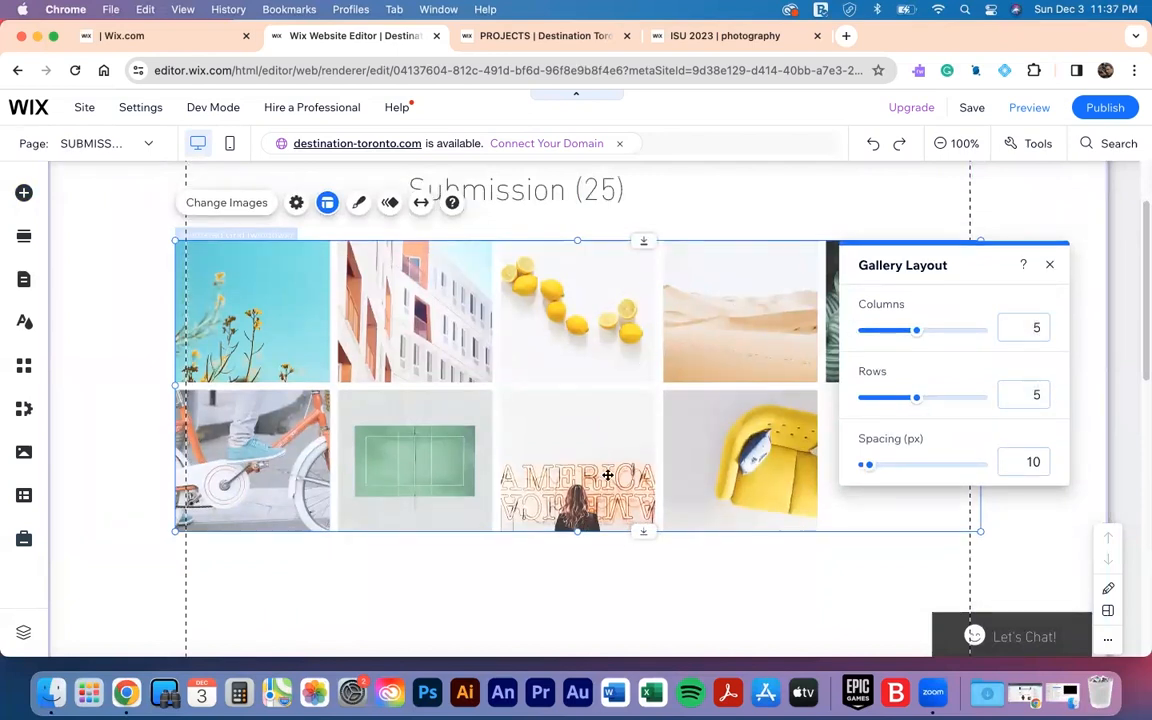
{"action": "scroll", "coordinate": [668, 547], "scroll_direction": "down", "scroll_amount": 5}
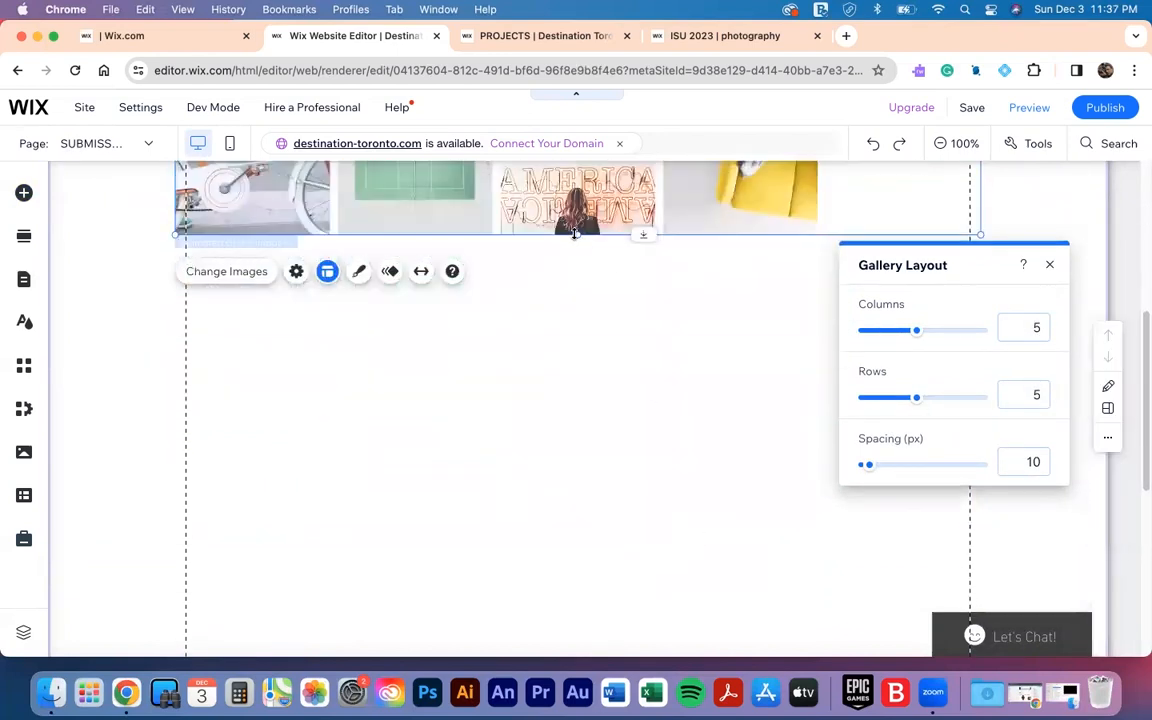
{"action": "left_click_drag", "start_coordinate": [577, 235], "coordinate": [577, 627]}
{"action": "scroll", "coordinate": [619, 468], "scroll_direction": "down", "scroll_amount": 7}
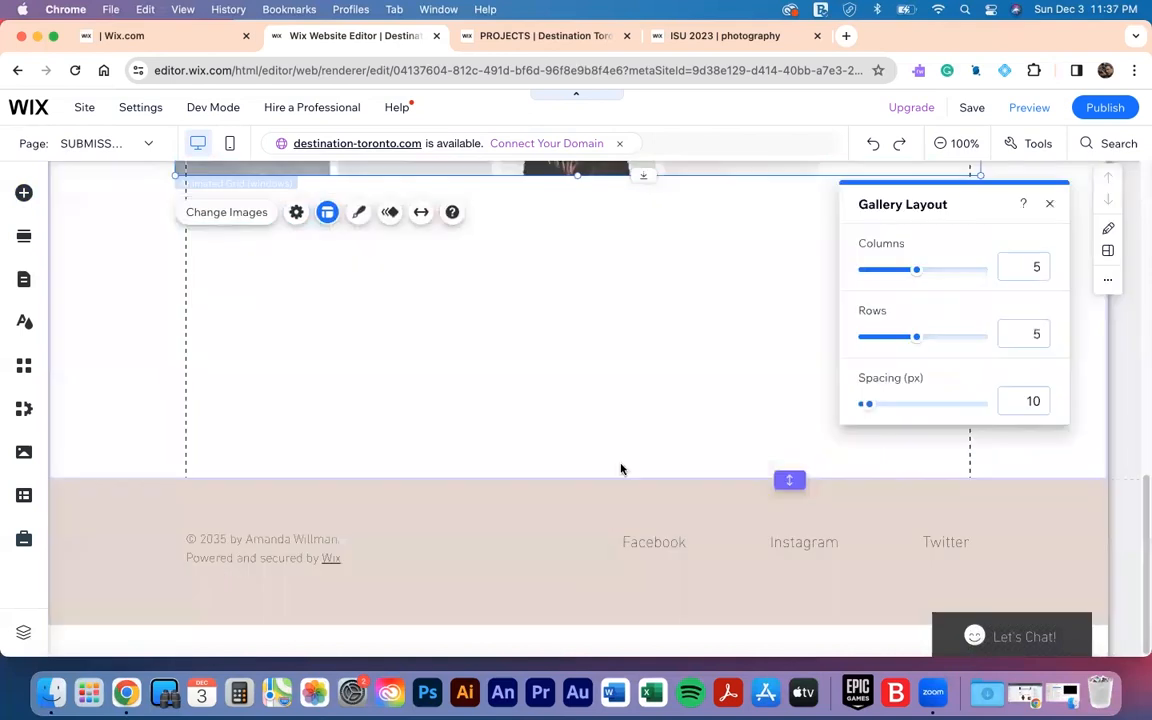
{"action": "left_click_drag", "start_coordinate": [577, 176], "coordinate": [597, 437]}
{"action": "left_click_drag", "start_coordinate": [620, 390], "coordinate": [617, 386]}
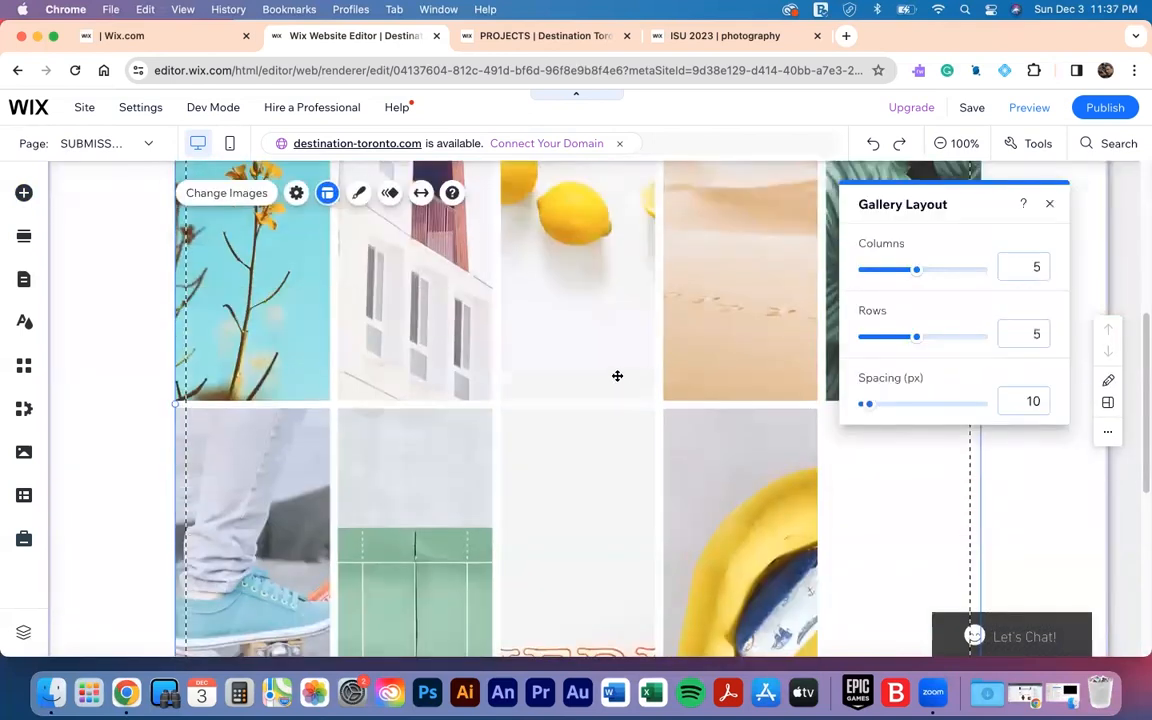
{"action": "scroll", "coordinate": [626, 337], "scroll_direction": "up", "scroll_amount": 2}
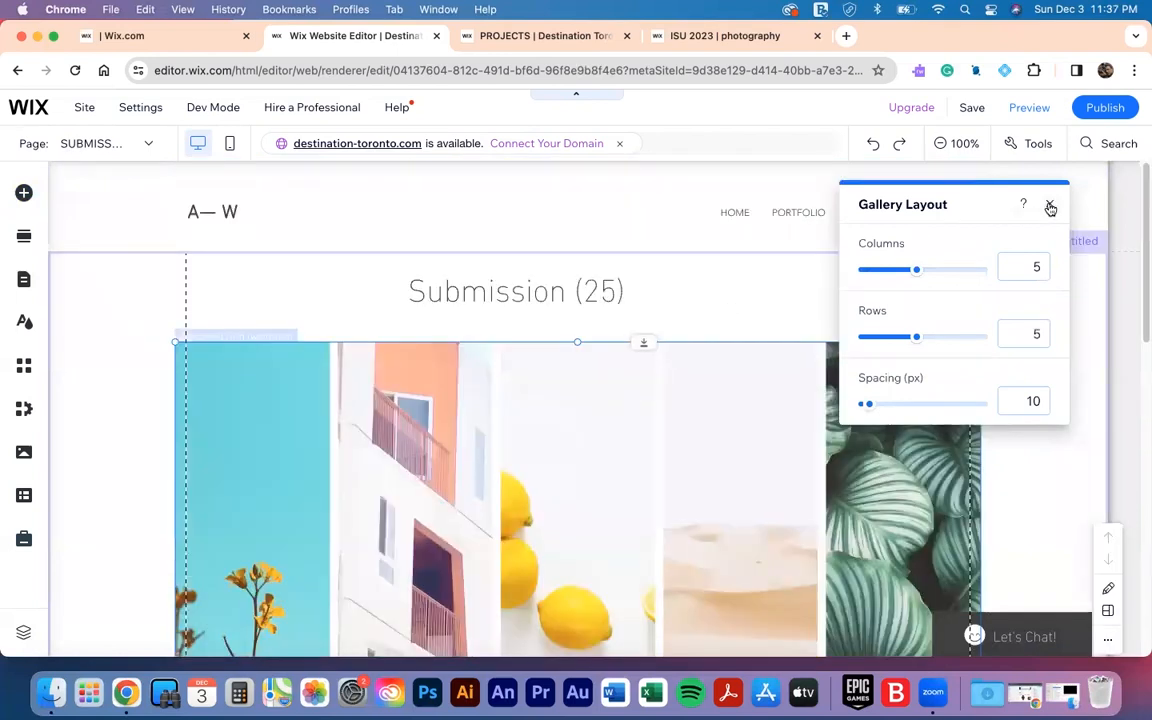
{"action": "left_click", "coordinate": [1050, 207]}
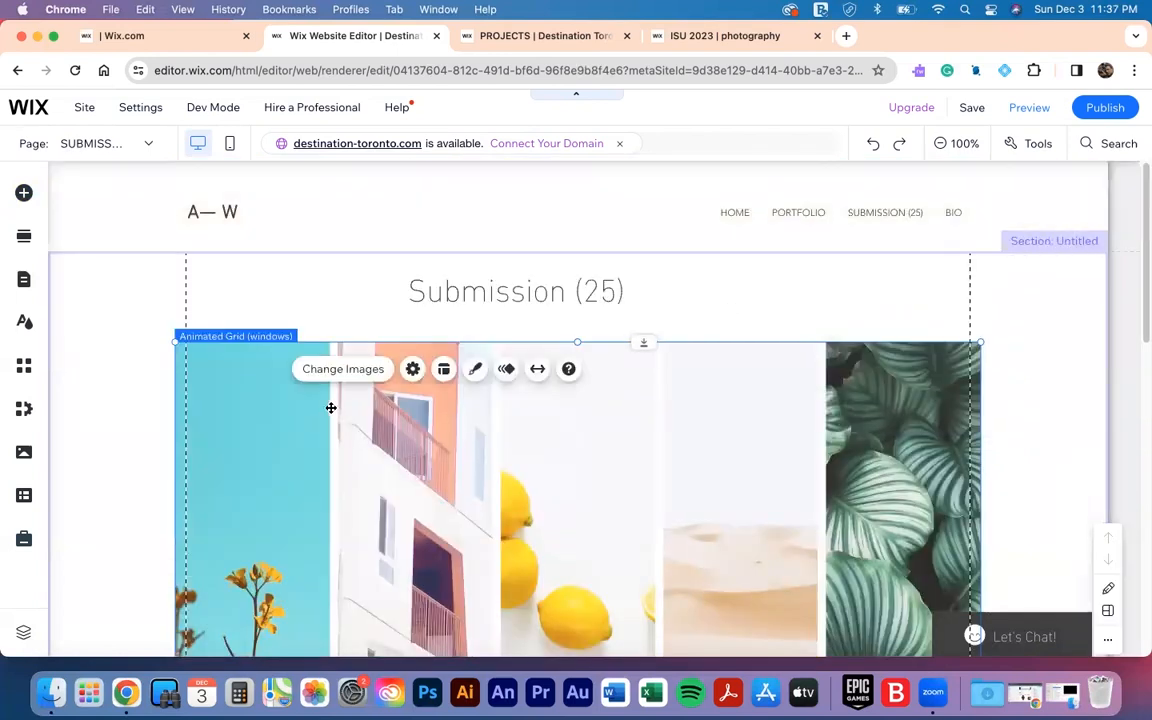
- Add the first eight photos in Site Files, starting with DSC_4049.jpg, to the submission gallery
{"action": "left_click", "coordinate": [358, 370]}
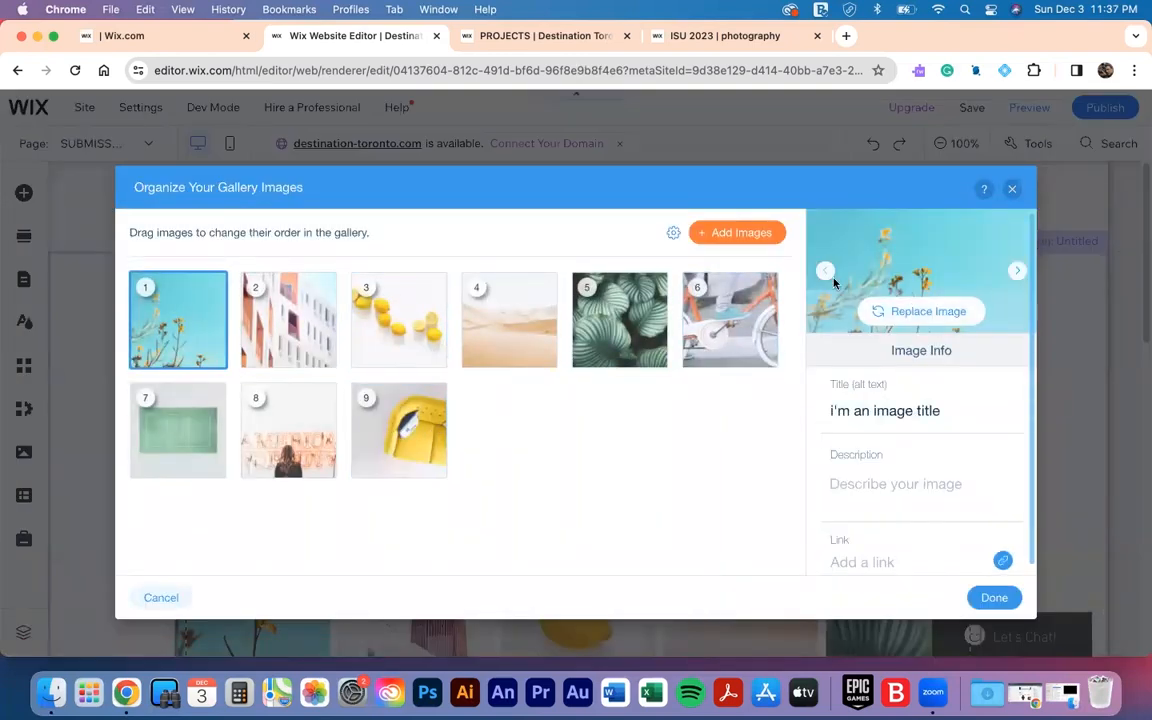
{"action": "left_click", "coordinate": [752, 232]}
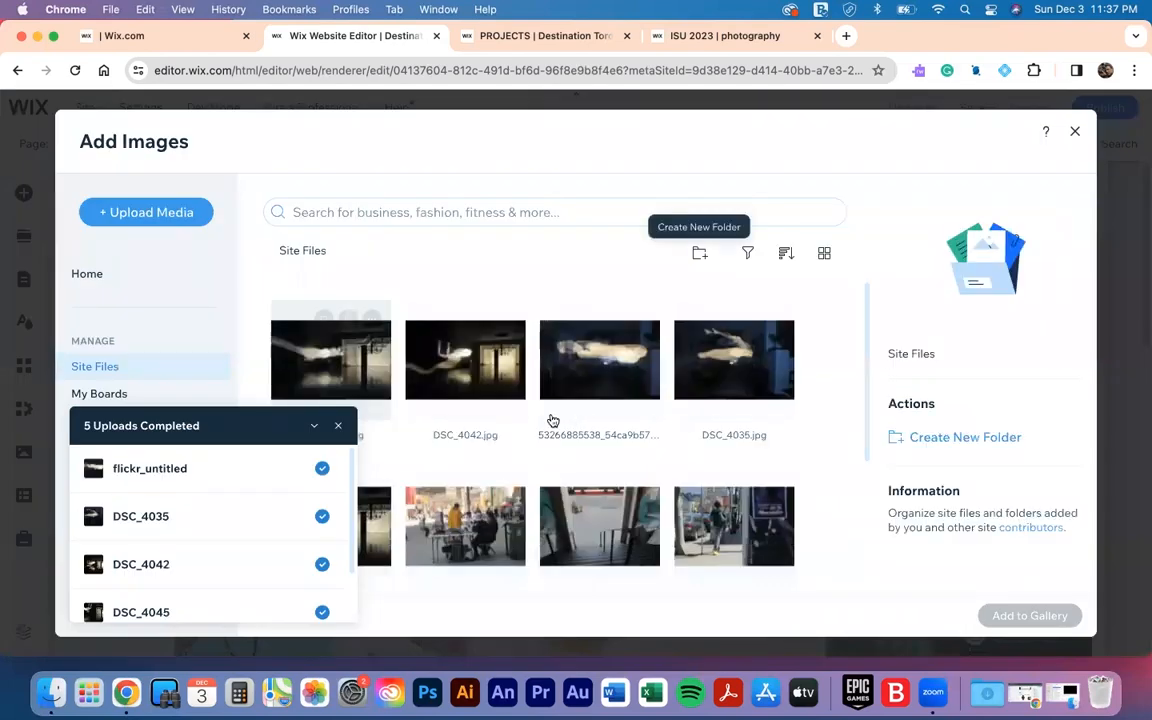
{"action": "left_click", "coordinate": [330, 360]}
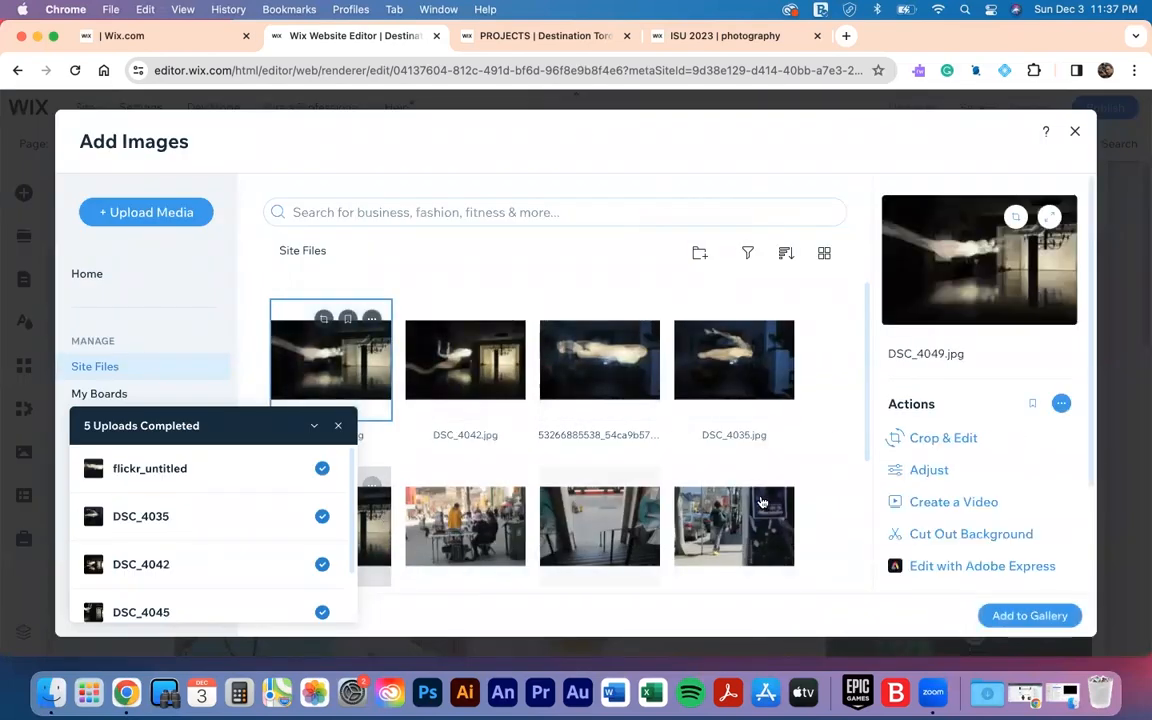
{"action": "left_click", "coordinate": [741, 529], "text": "shift"}
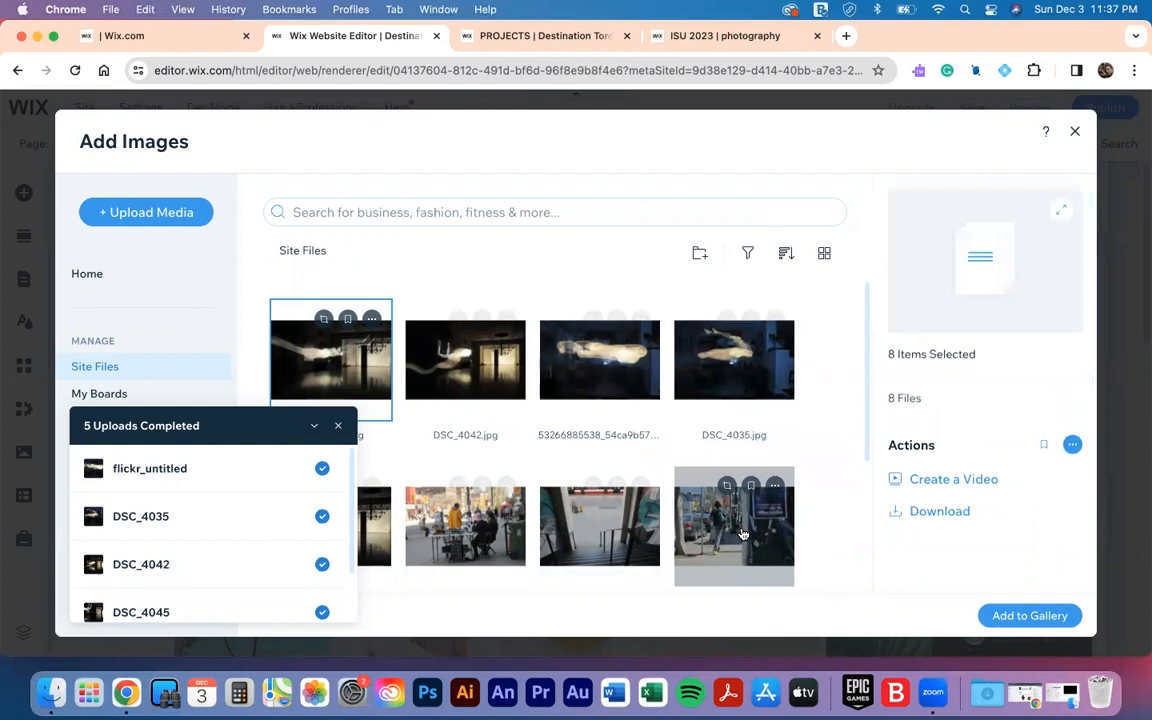
{"action": "left_click", "coordinate": [1046, 616]}
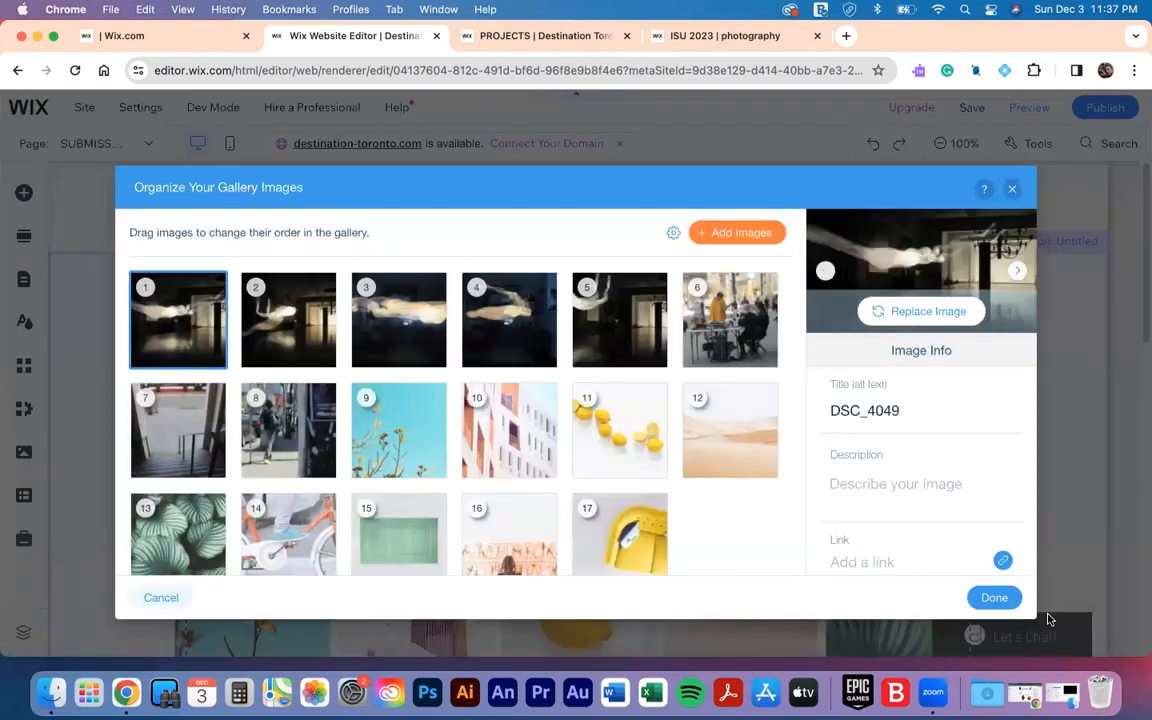
{"action": "left_click", "coordinate": [994, 597]}
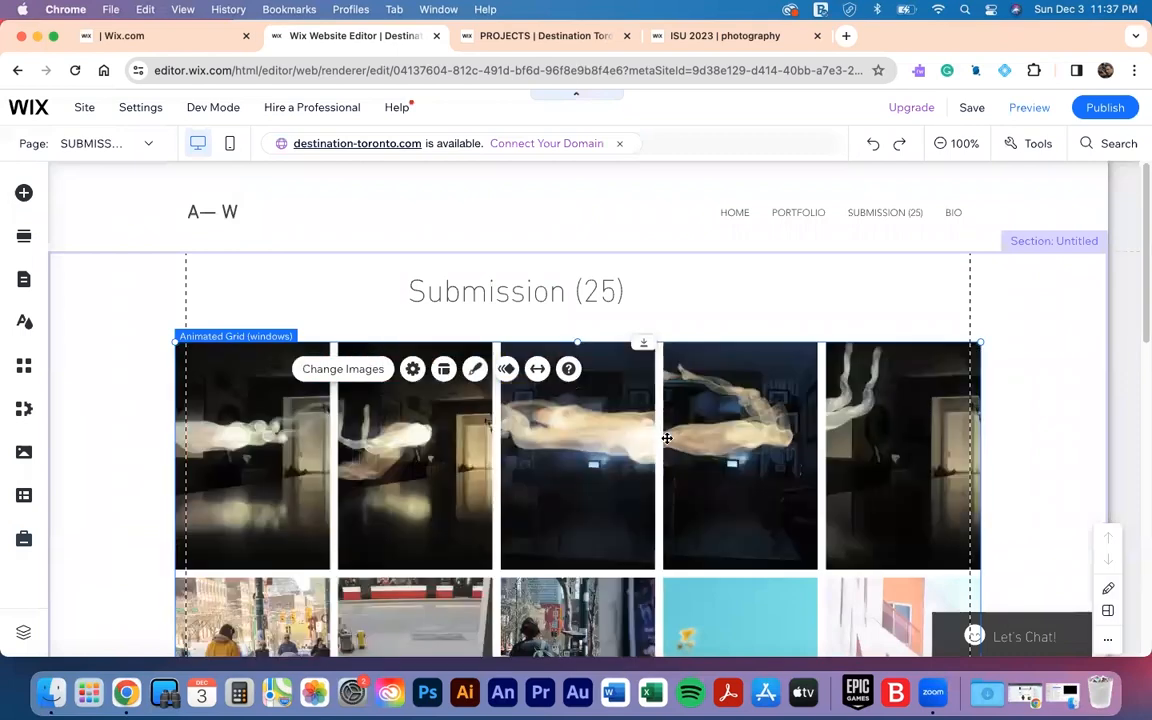
- Publish the updated site and open the Submission (25) page on the live site
{"action": "scroll", "coordinate": [653, 483], "scroll_direction": "down", "scroll_amount": 10}
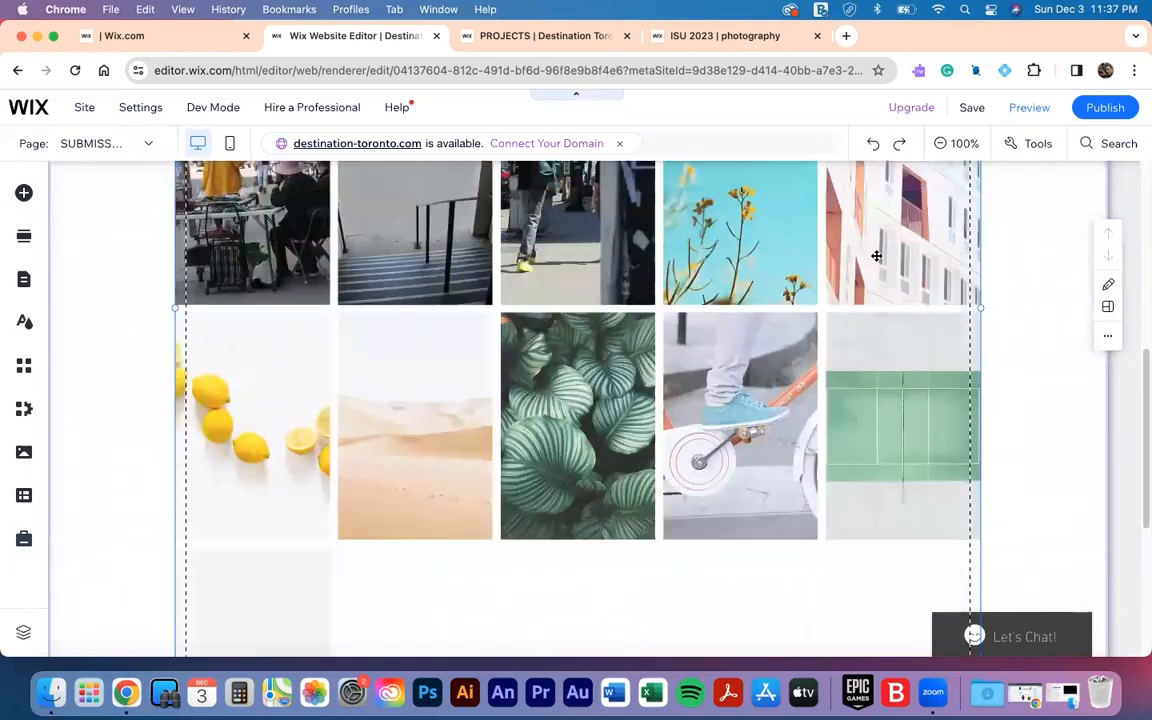
{"action": "left_click", "coordinate": [1098, 110]}
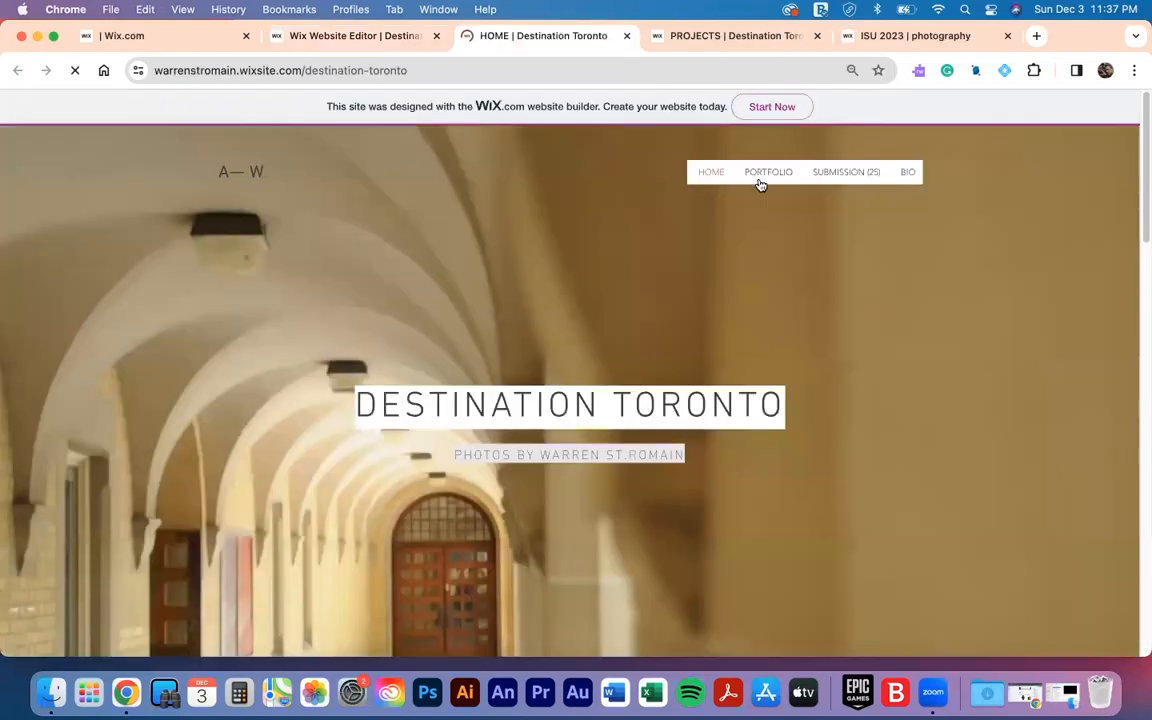
{"action": "left_click", "coordinate": [841, 175]}
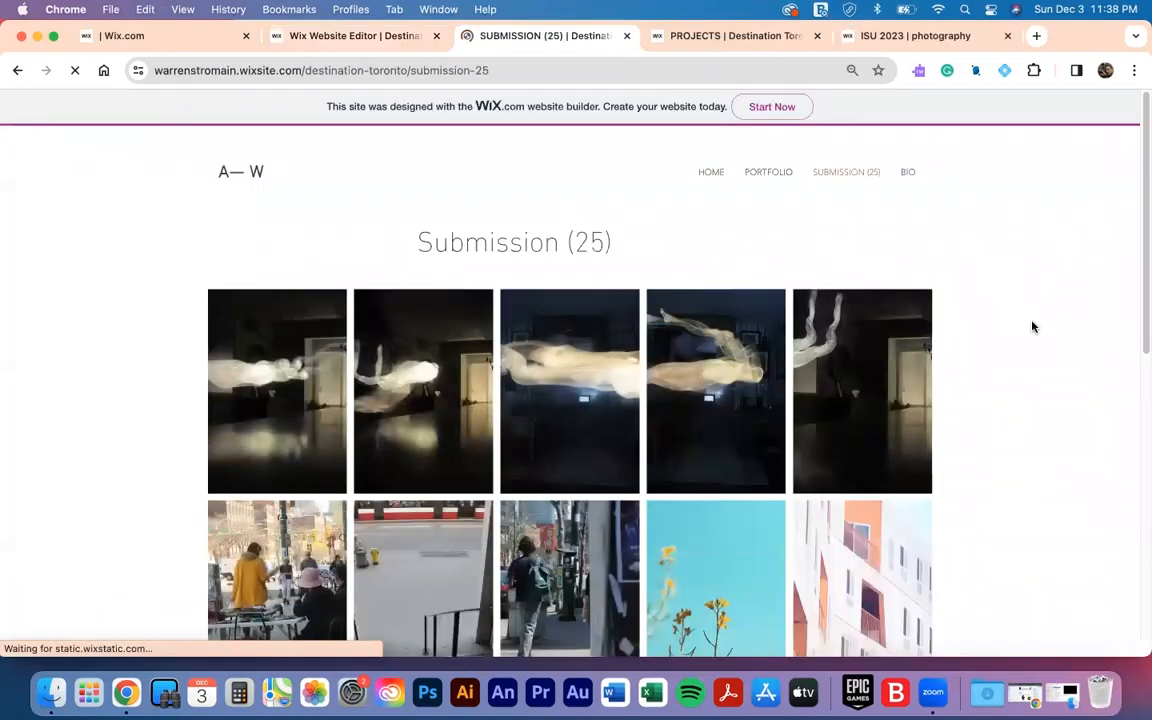
- Check the live submission gallery by enlarging the first photo, advancing through two more and looking over the whole grid
{"action": "scroll", "coordinate": [364, 278], "scroll_direction": "down", "scroll_amount": 3}
{"action": "left_click", "coordinate": [277, 245]}
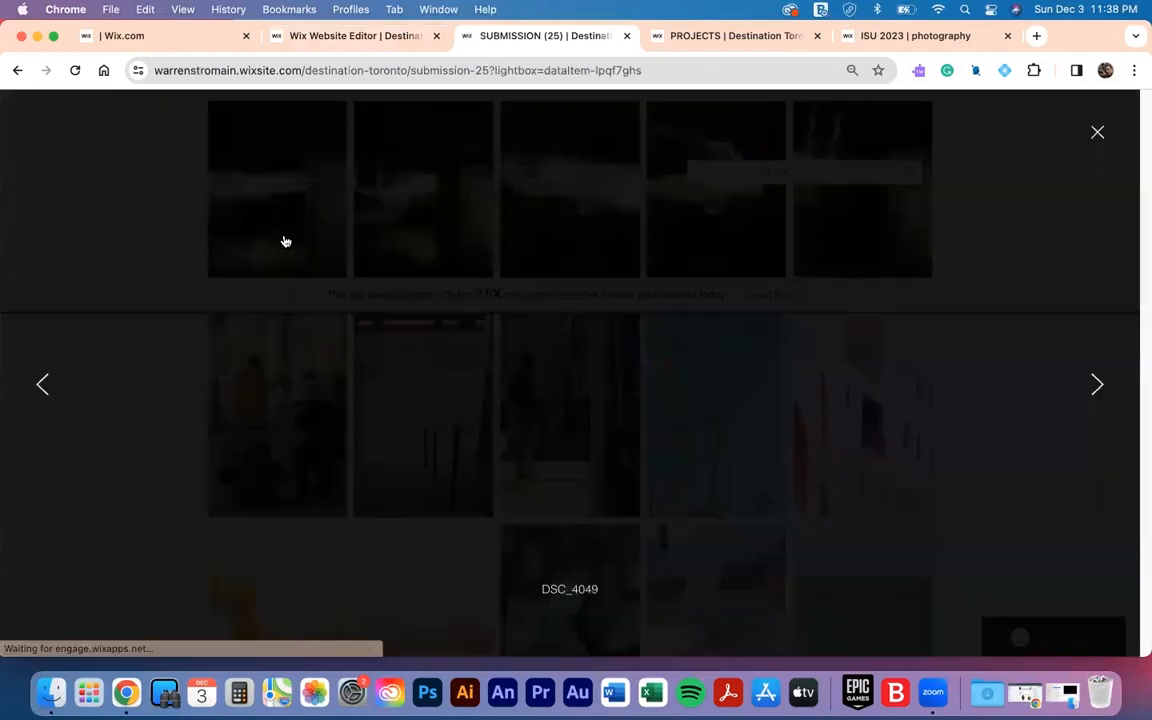
{"action": "left_click", "coordinate": [1095, 384]}
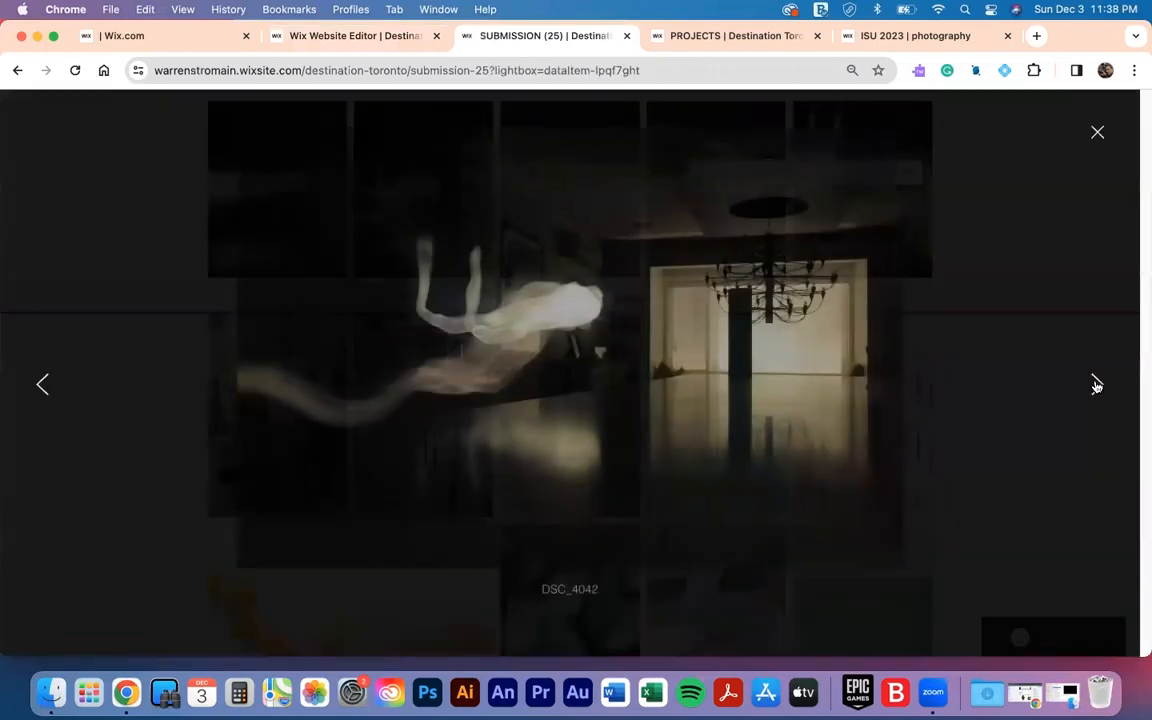
{"action": "left_click", "coordinate": [1095, 384]}
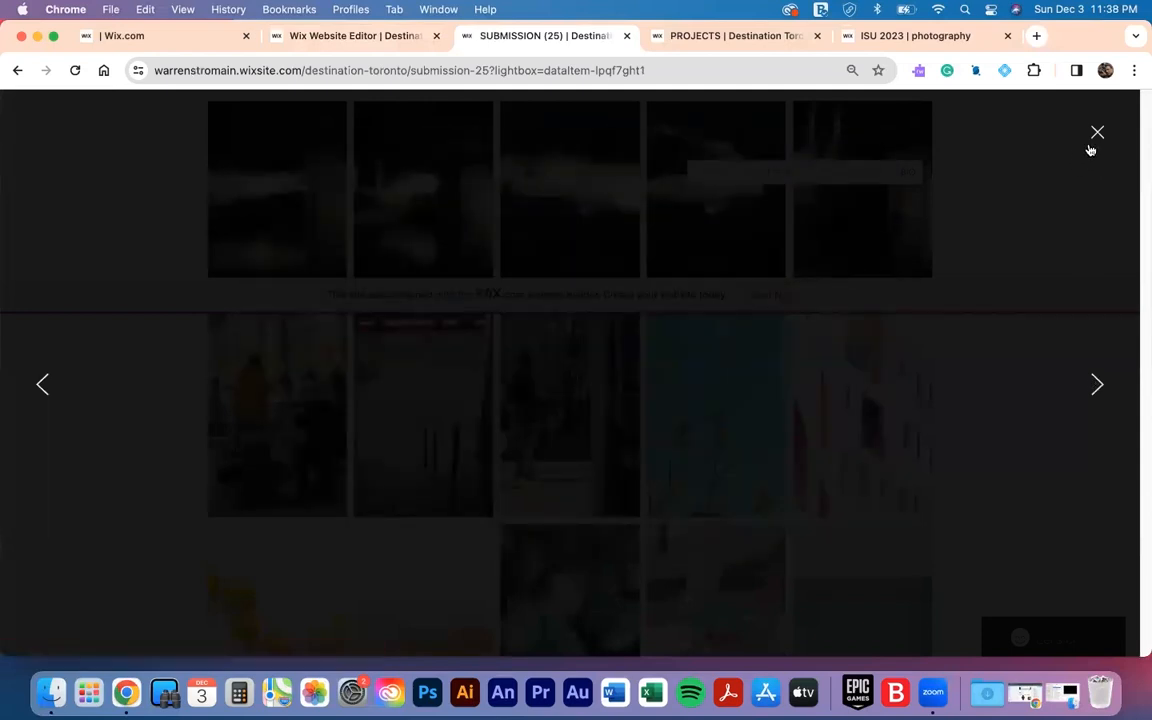
{"action": "left_click", "coordinate": [1097, 132]}
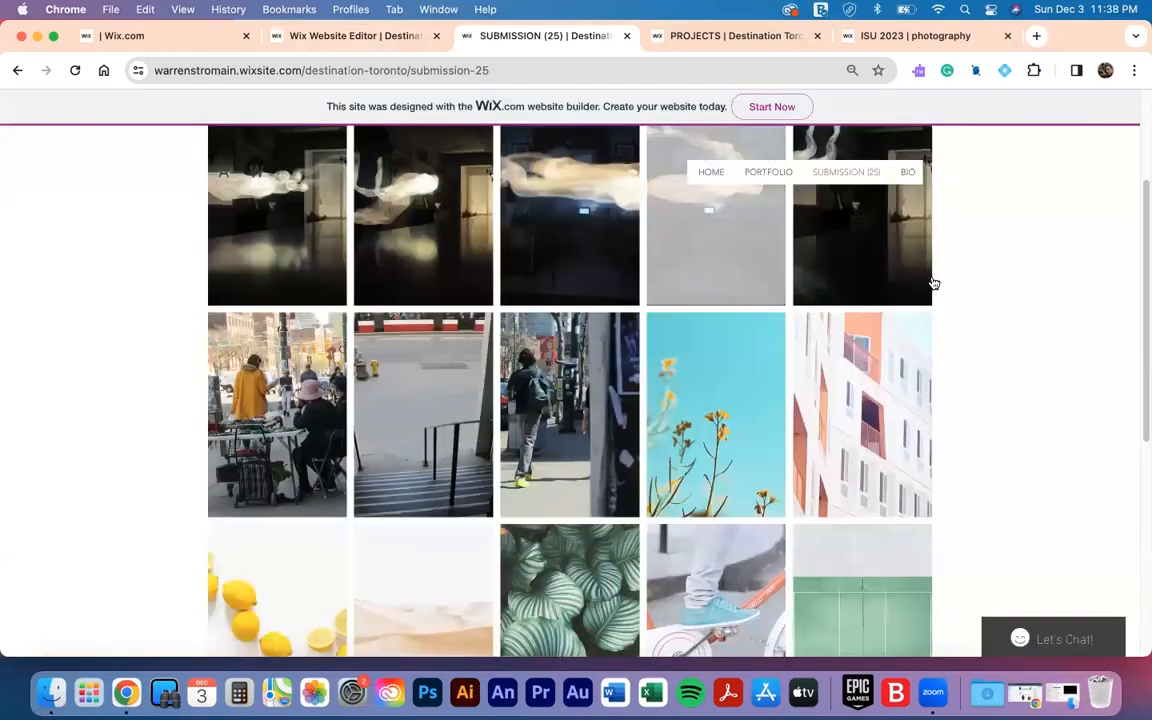
{"action": "scroll", "coordinate": [913, 290], "scroll_direction": "down", "scroll_amount": 3}
{"action": "scroll", "coordinate": [913, 290], "scroll_direction": "up", "scroll_amount": 5}
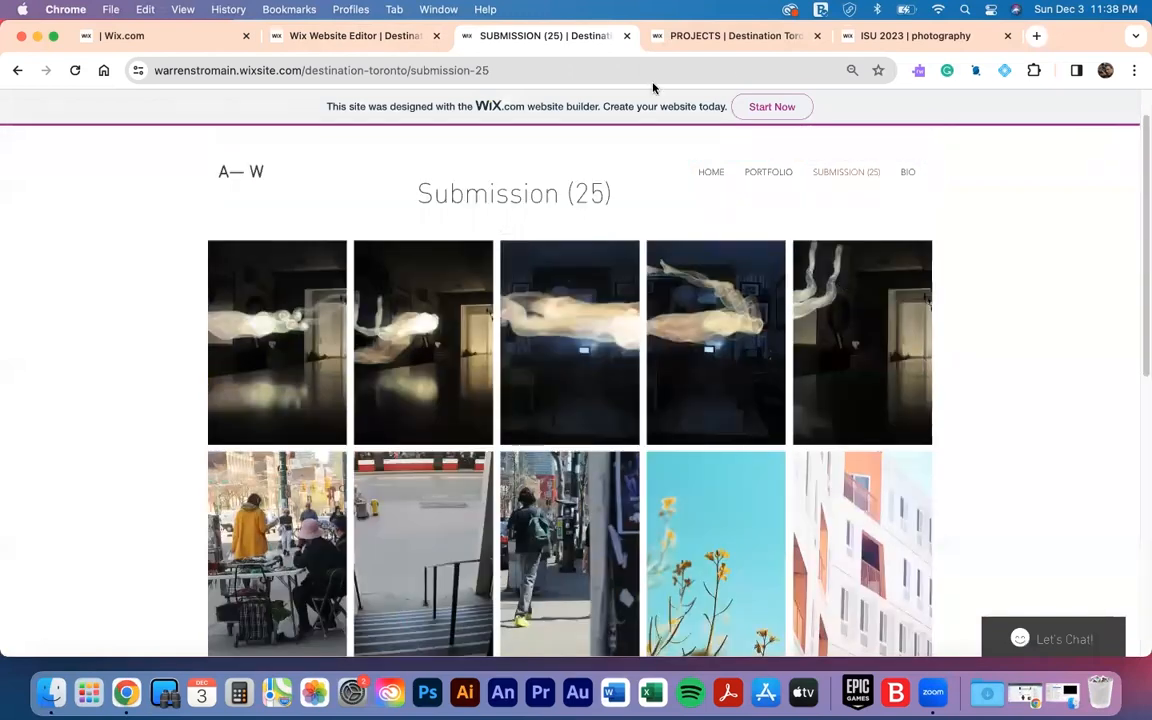
- Close the live Projects and Submission (25) pages, return to the site editor and dismiss the publishing confirmation
{"action": "left_click", "coordinate": [690, 38]}
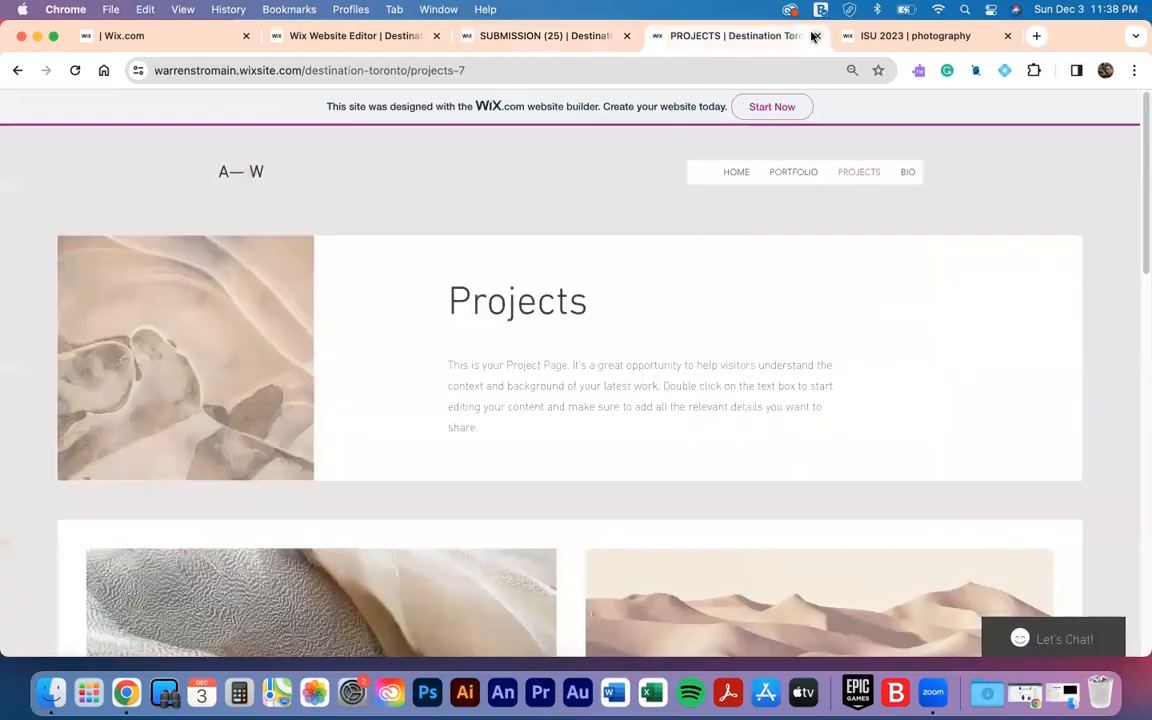
{"action": "left_click", "coordinate": [814, 36]}
{"action": "left_click", "coordinate": [553, 36]}
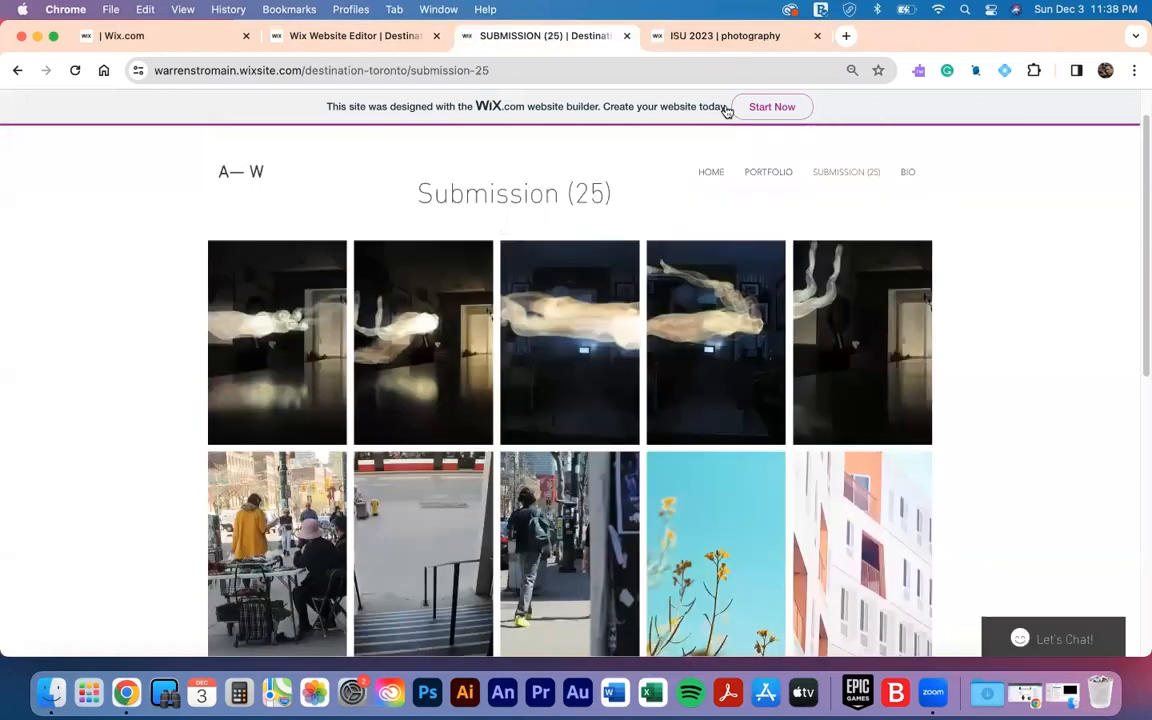
{"action": "left_click", "coordinate": [627, 36]}
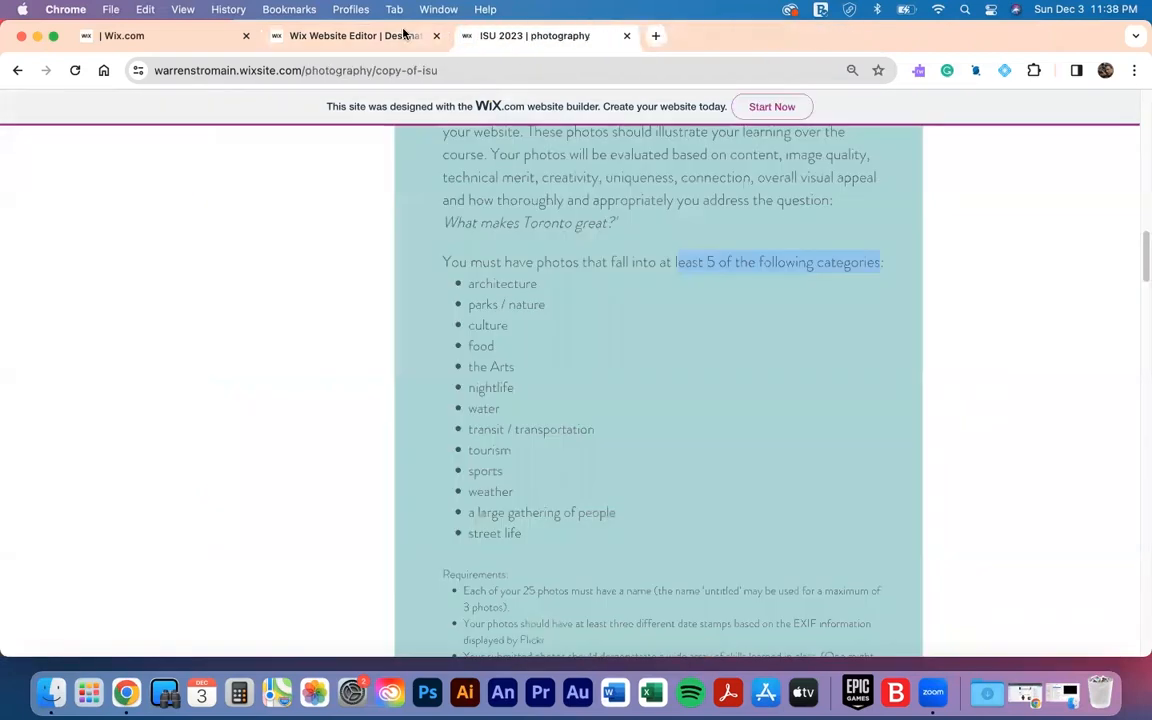
{"action": "left_click", "coordinate": [355, 36]}
{"action": "left_click", "coordinate": [773, 518]}
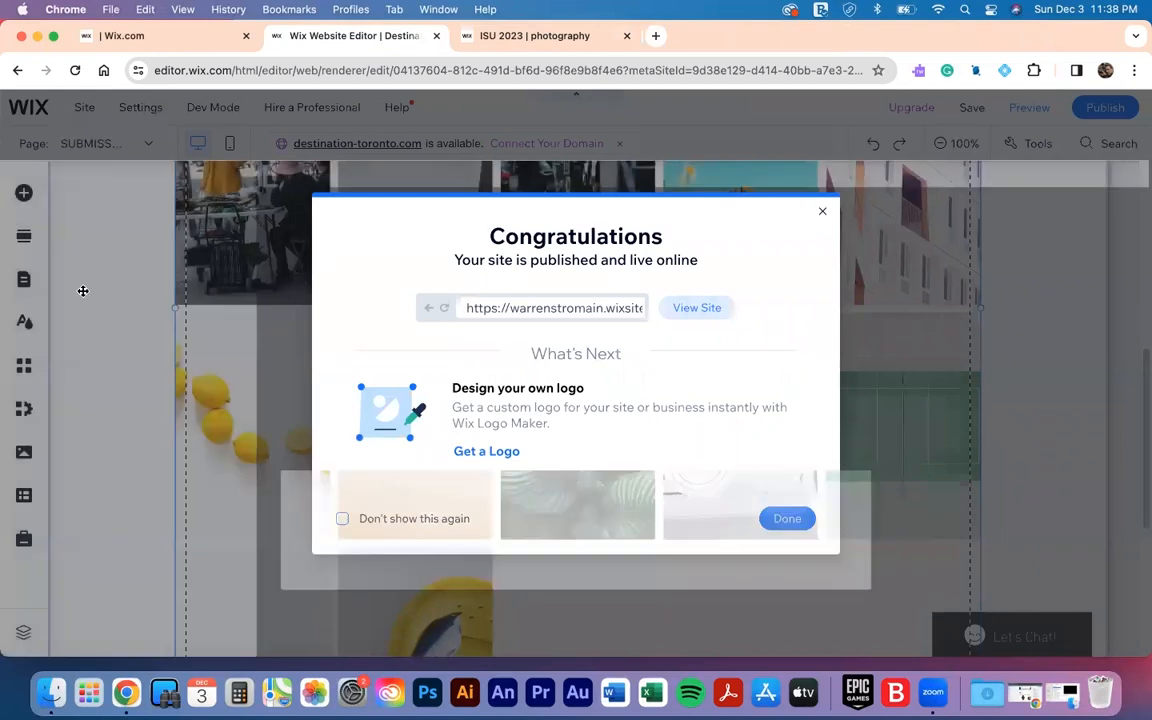
- Duplicate the SUBMISSION (25) page in the site menu as a regular page rather than a dynamic one
{"action": "left_click", "coordinate": [148, 145]}
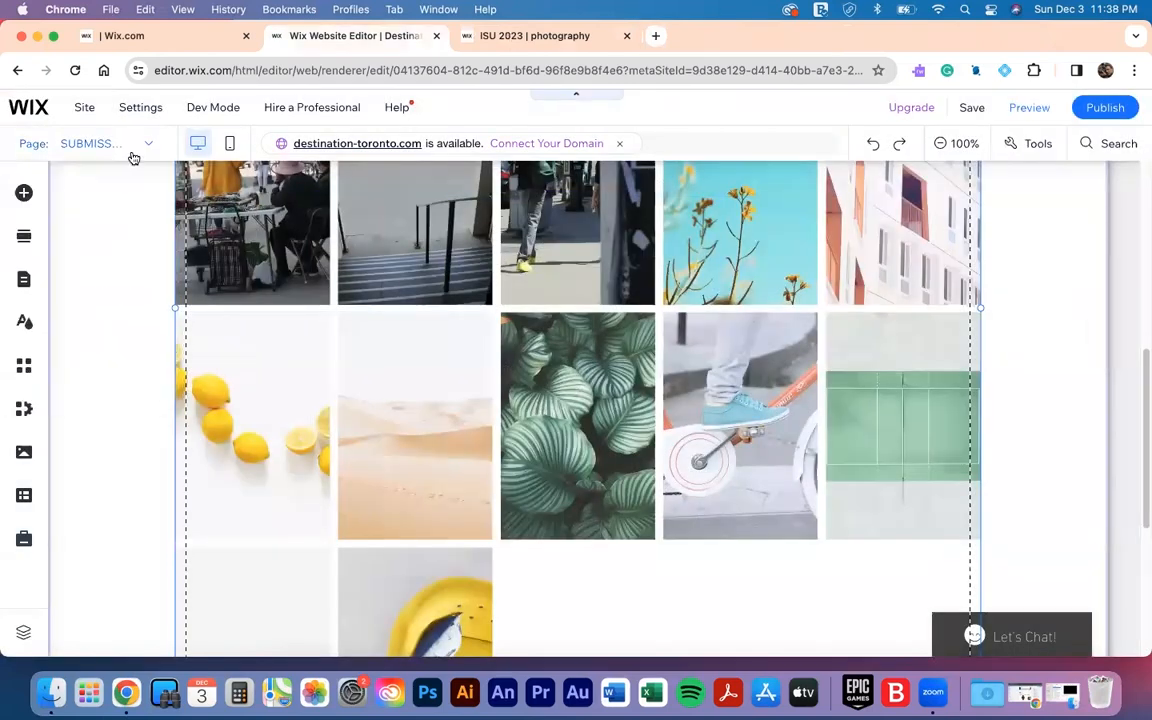
{"action": "left_click", "coordinate": [25, 281]}
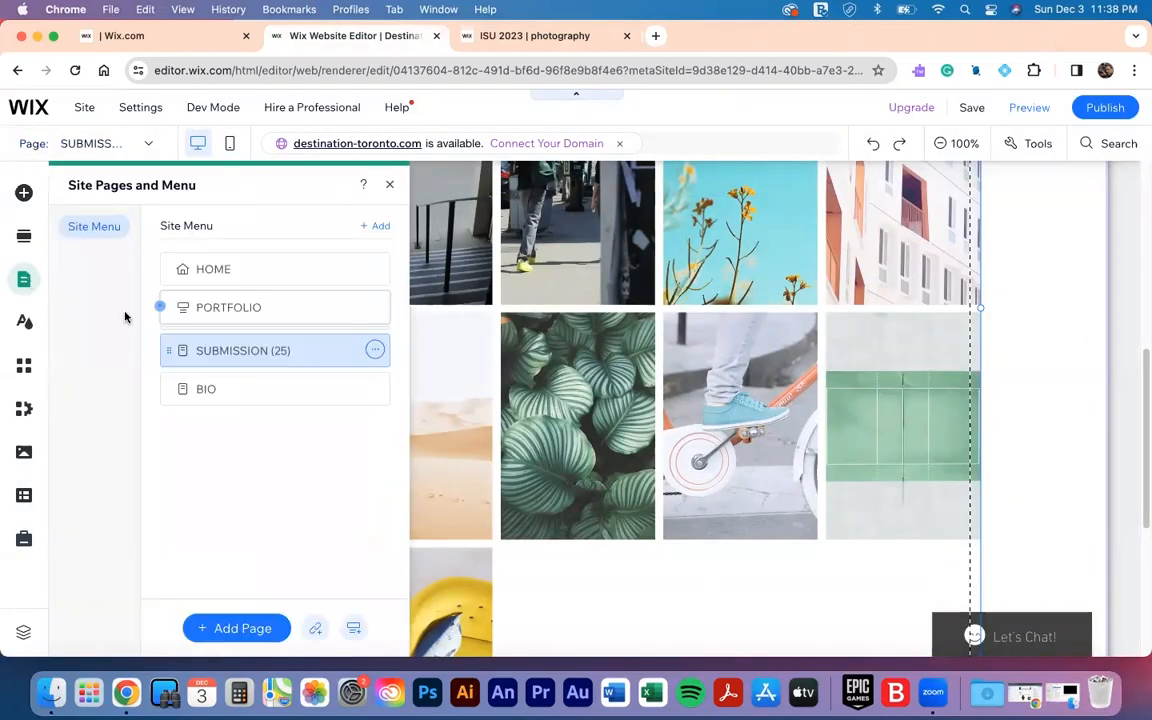
{"action": "left_click", "coordinate": [253, 634]}
{"action": "left_click", "coordinate": [375, 350]}
{"action": "left_click", "coordinate": [447, 515]}
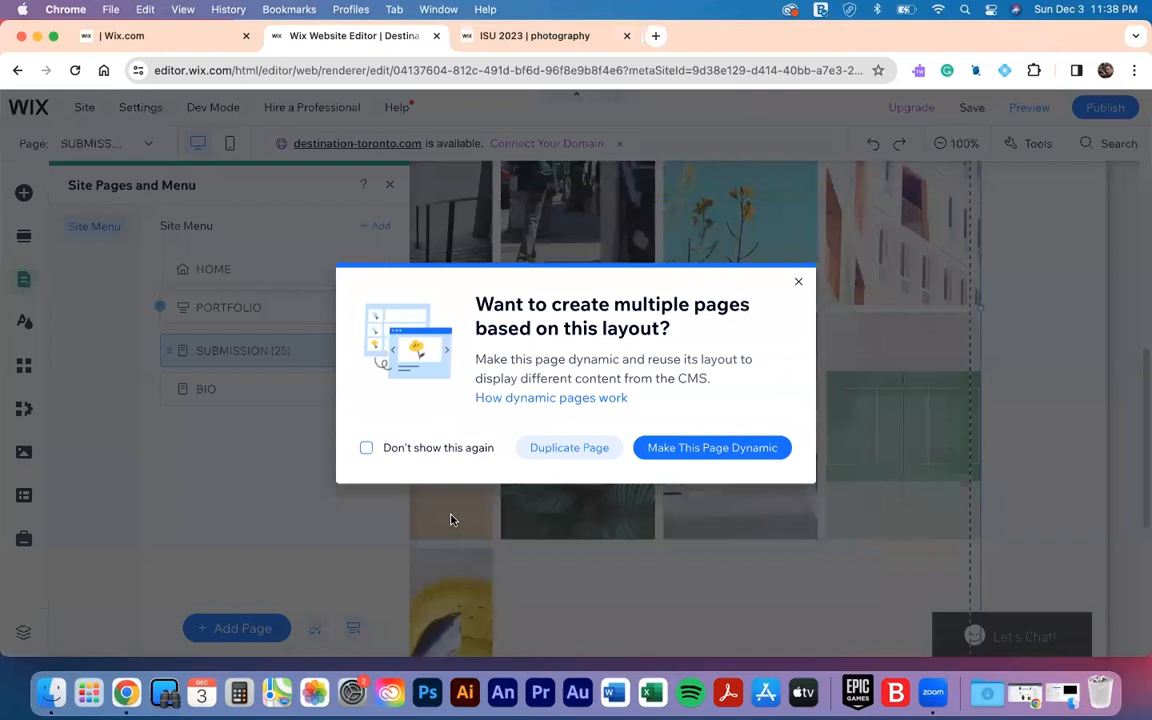
{"action": "left_click", "coordinate": [589, 447]}
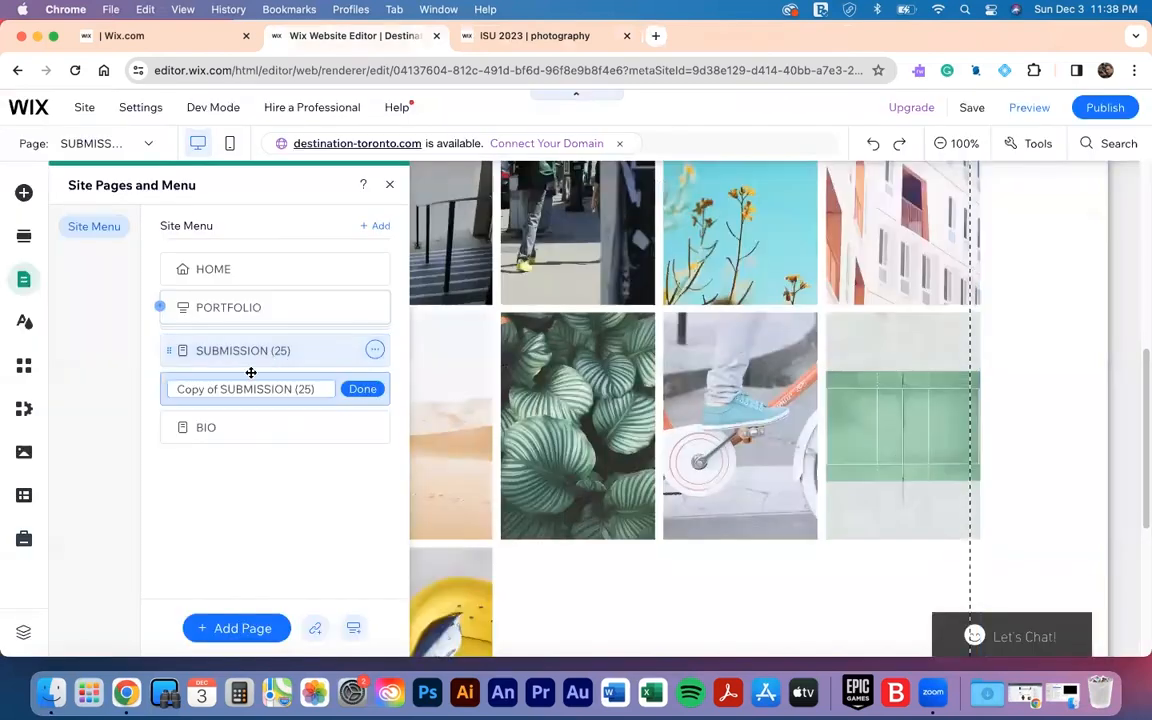
- Rename the duplicated submission page in the site menu as BODY OF WORK (100)
{"action": "type", "text": "BODY OF WORK ("}
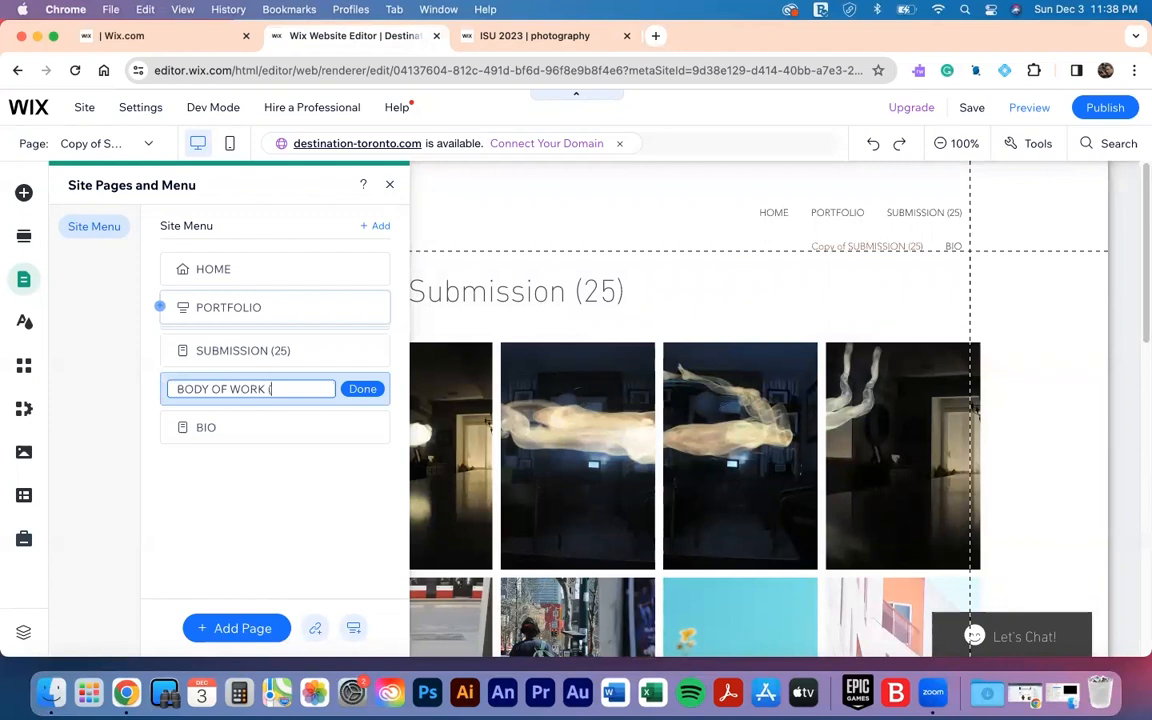
{"action": "type", "text": "100)"}
{"action": "left_click", "coordinate": [362, 389]}
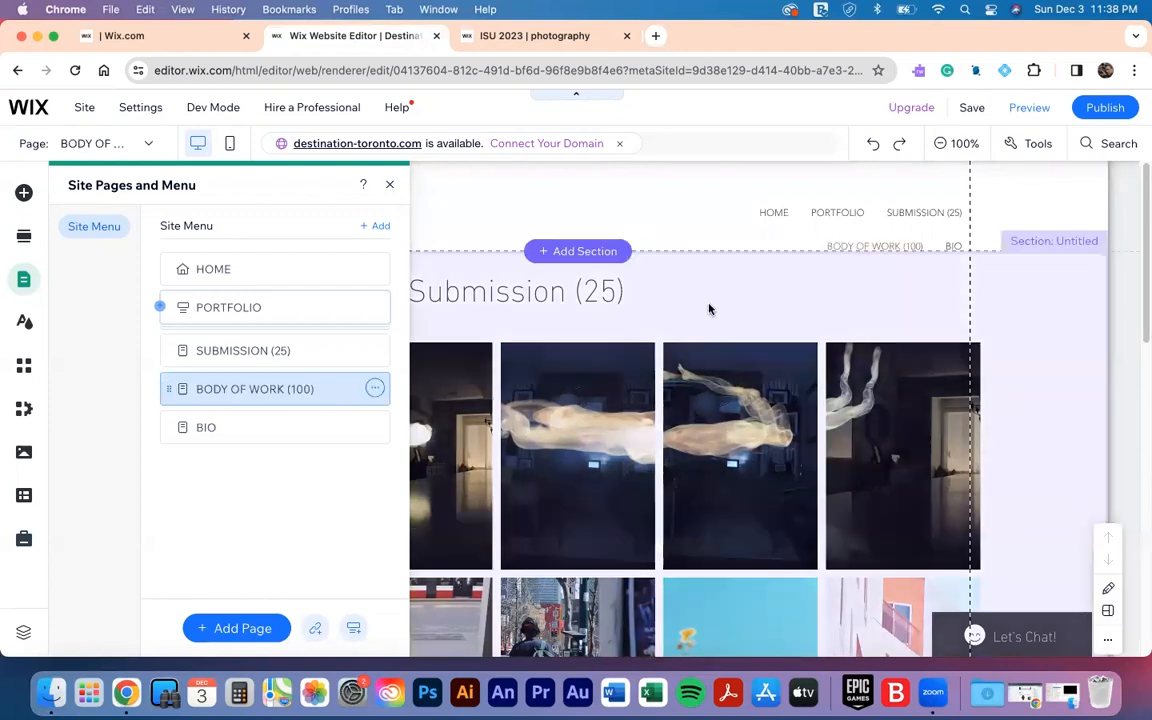
- Close the site menu and extend the gallery section of the Body of Work page downward, making more room above the footer
{"action": "left_click", "coordinate": [709, 309]}
{"action": "scroll", "coordinate": [755, 355], "scroll_direction": "down", "scroll_amount": 5}
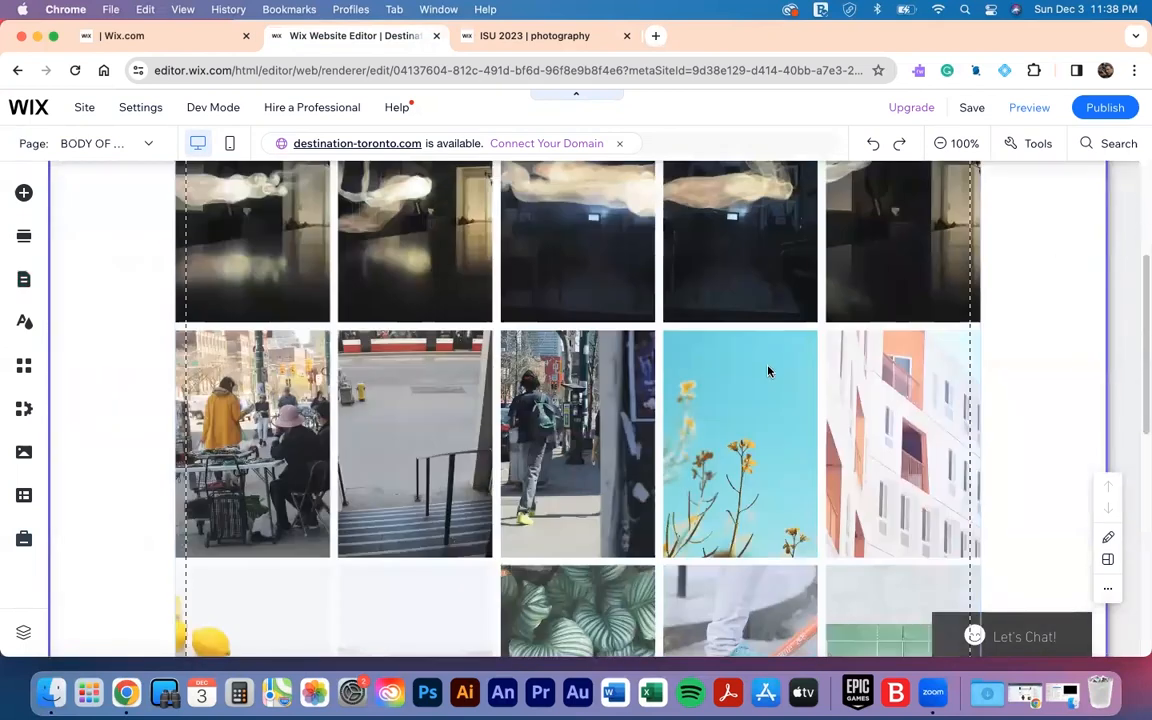
{"action": "scroll", "coordinate": [767, 370], "scroll_direction": "down", "scroll_amount": 10}
{"action": "left_click_drag", "start_coordinate": [789, 480], "coordinate": [786, 641]}
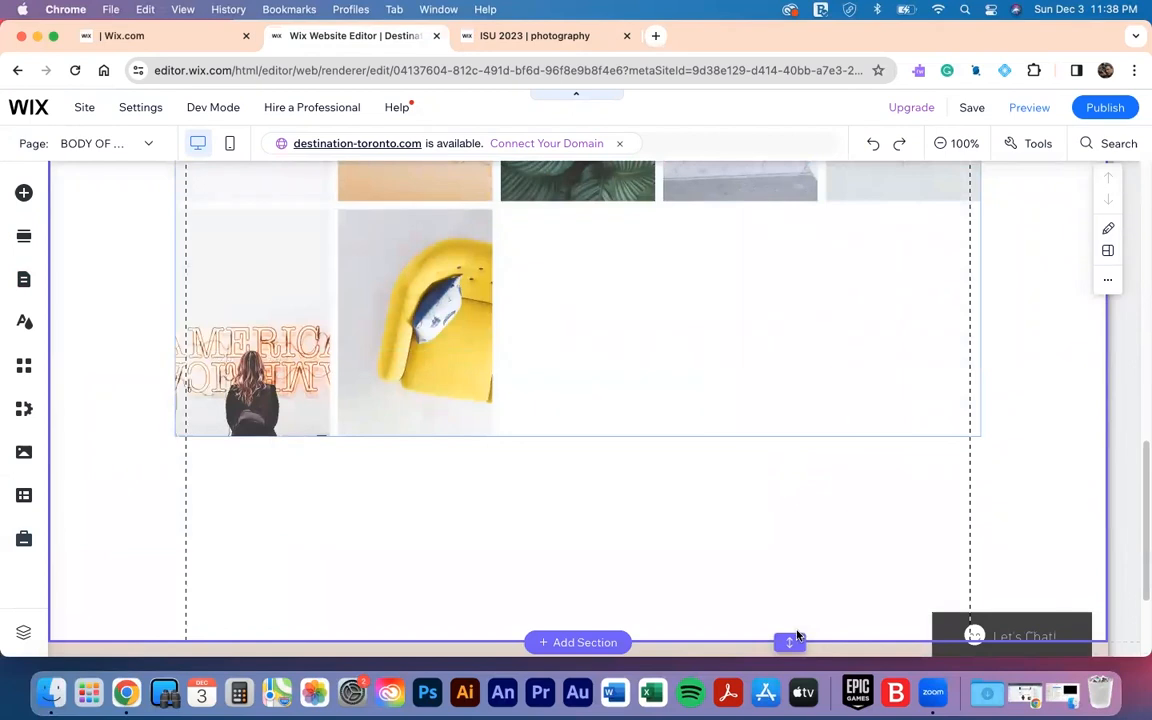
{"action": "scroll", "coordinate": [797, 514], "scroll_direction": "down", "scroll_amount": 3}
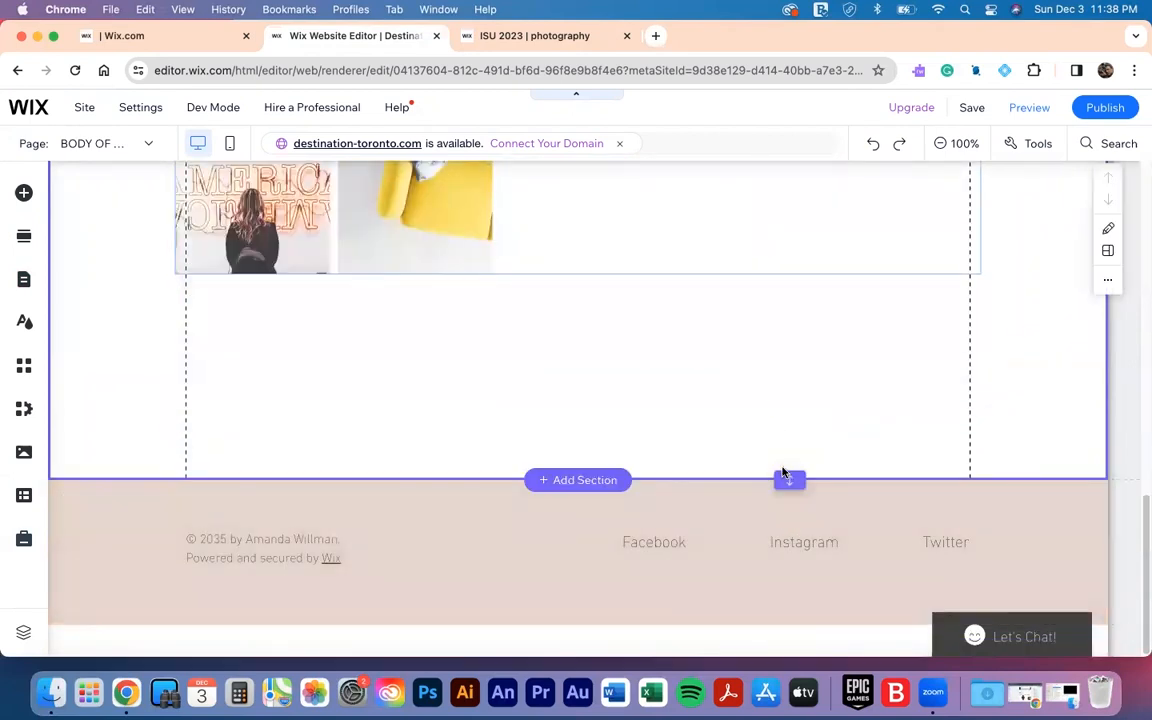
{"action": "left_click_drag", "start_coordinate": [789, 480], "coordinate": [790, 648]}
- Set the layout of the Body of Work page's photo gallery to 10 columns and 10 rows
{"action": "scroll", "coordinate": [760, 444], "scroll_direction": "up", "scroll_amount": 5}
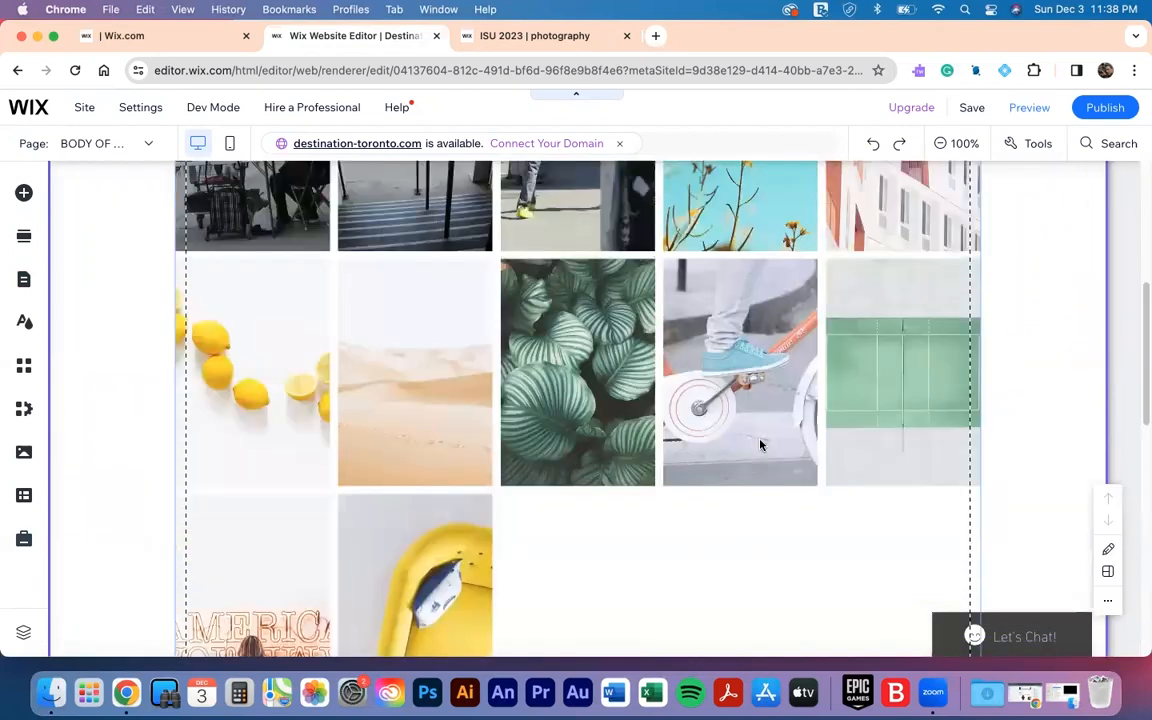
{"action": "scroll", "coordinate": [683, 394], "scroll_direction": "up", "scroll_amount": 5}
{"action": "left_click", "coordinate": [686, 397]}
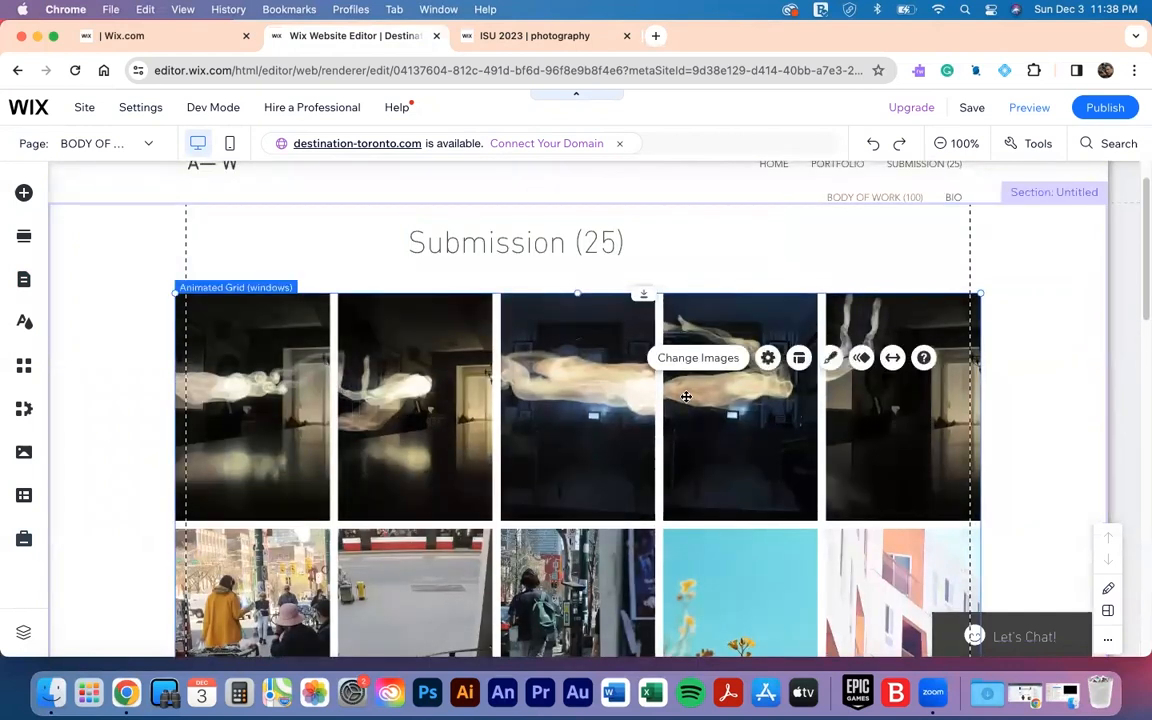
{"action": "left_click", "coordinate": [798, 358]}
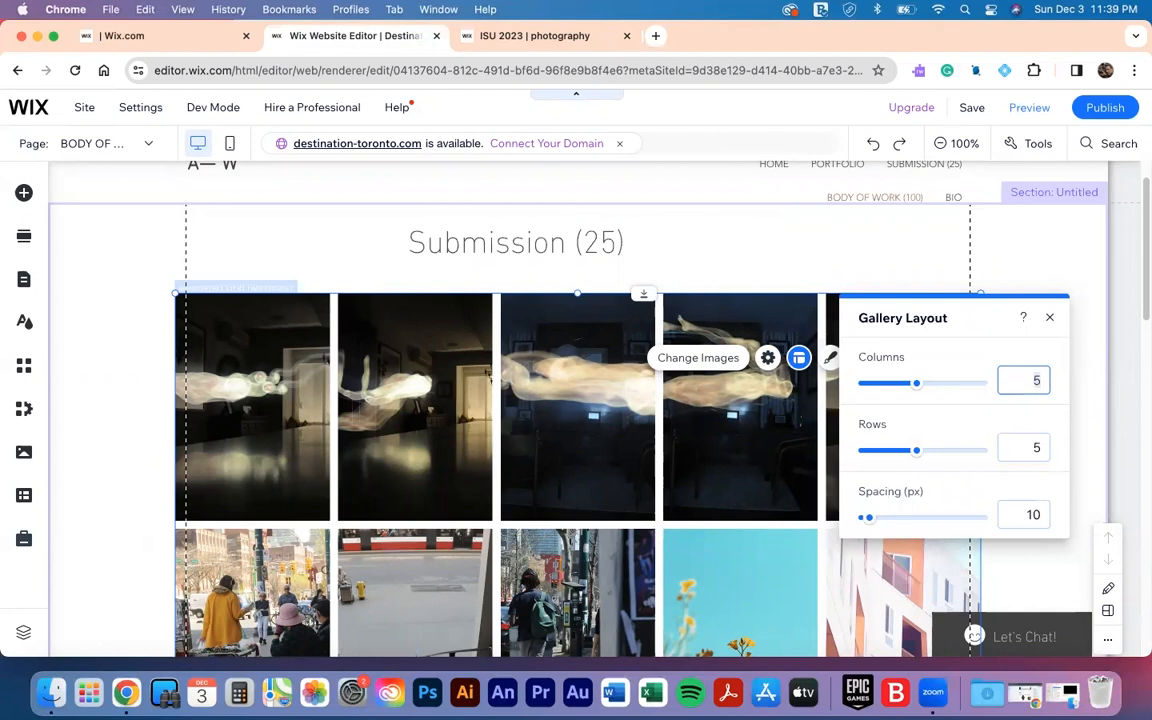
{"action": "double_click", "coordinate": [1036, 381]}
{"action": "type", "text": "10"}
{"action": "double_click", "coordinate": [1031, 447]}
{"action": "type", "text": "10"}
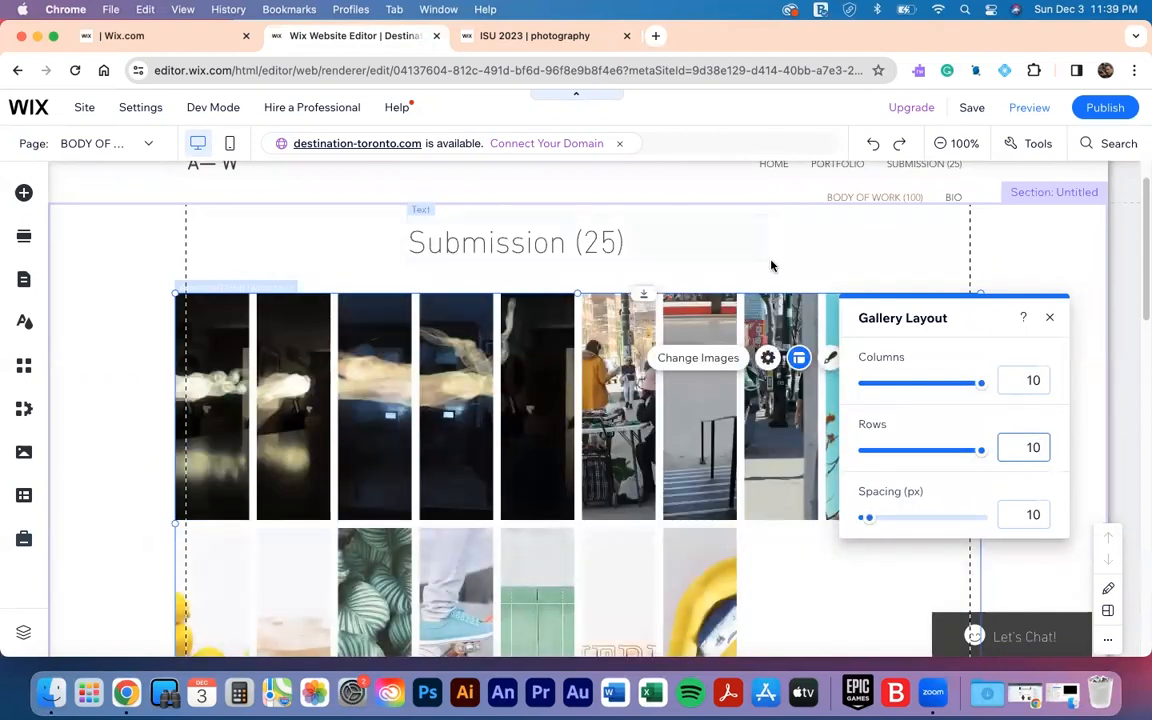
{"action": "left_click", "coordinate": [770, 265]}
- Reduce the height of the photo gallery by moving its lower edge up
{"action": "left_click", "coordinate": [617, 371]}
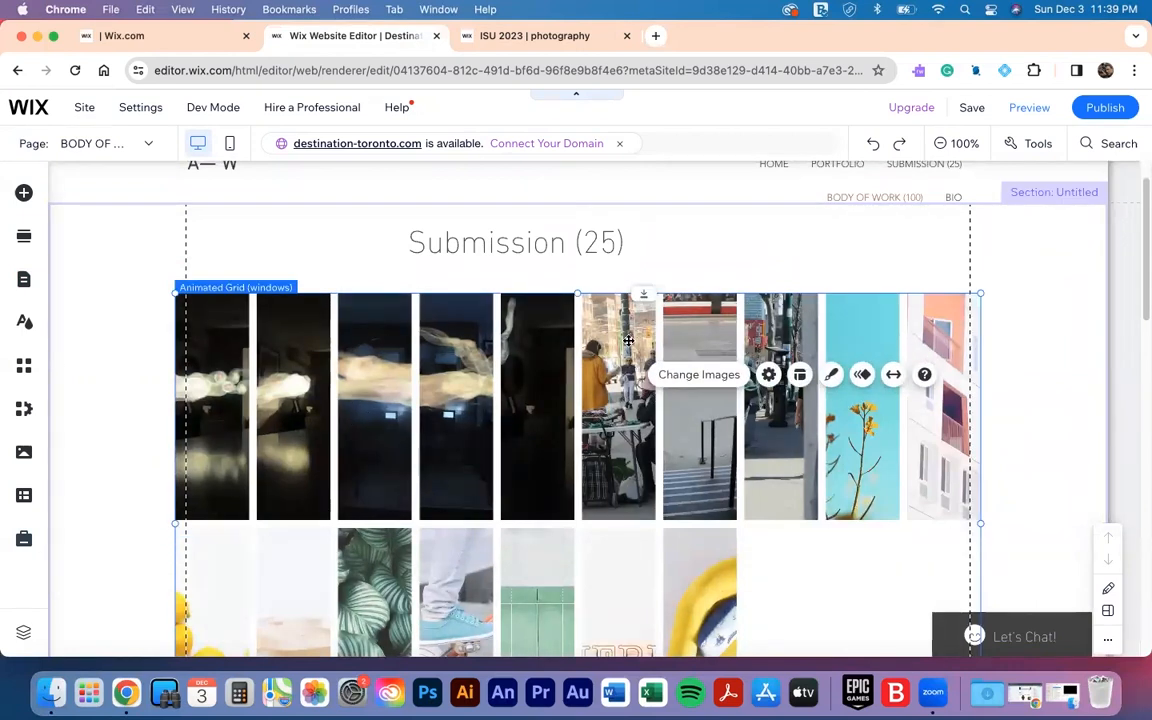
{"action": "scroll", "coordinate": [652, 375], "scroll_direction": "down", "scroll_amount": 5}
{"action": "left_click_drag", "start_coordinate": [576, 295], "coordinate": [585, 210]}
{"action": "scroll", "coordinate": [712, 382], "scroll_direction": "up", "scroll_amount": 2}
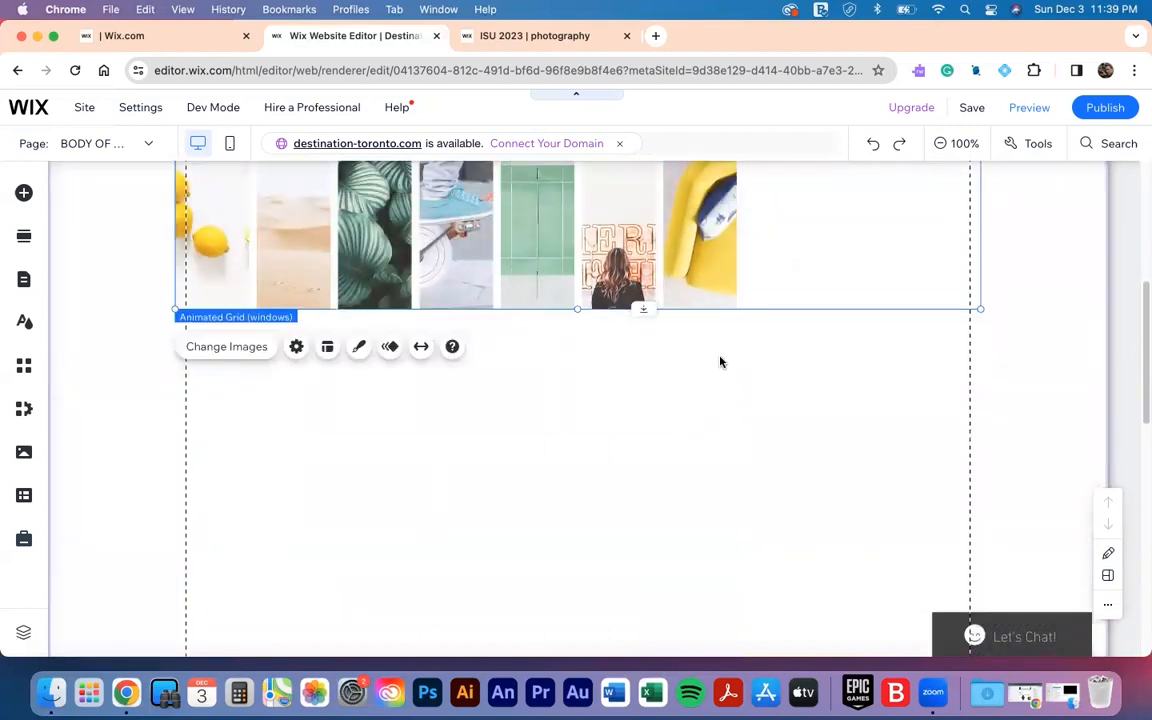
{"action": "scroll", "coordinate": [720, 362], "scroll_direction": "up", "scroll_amount": 5}
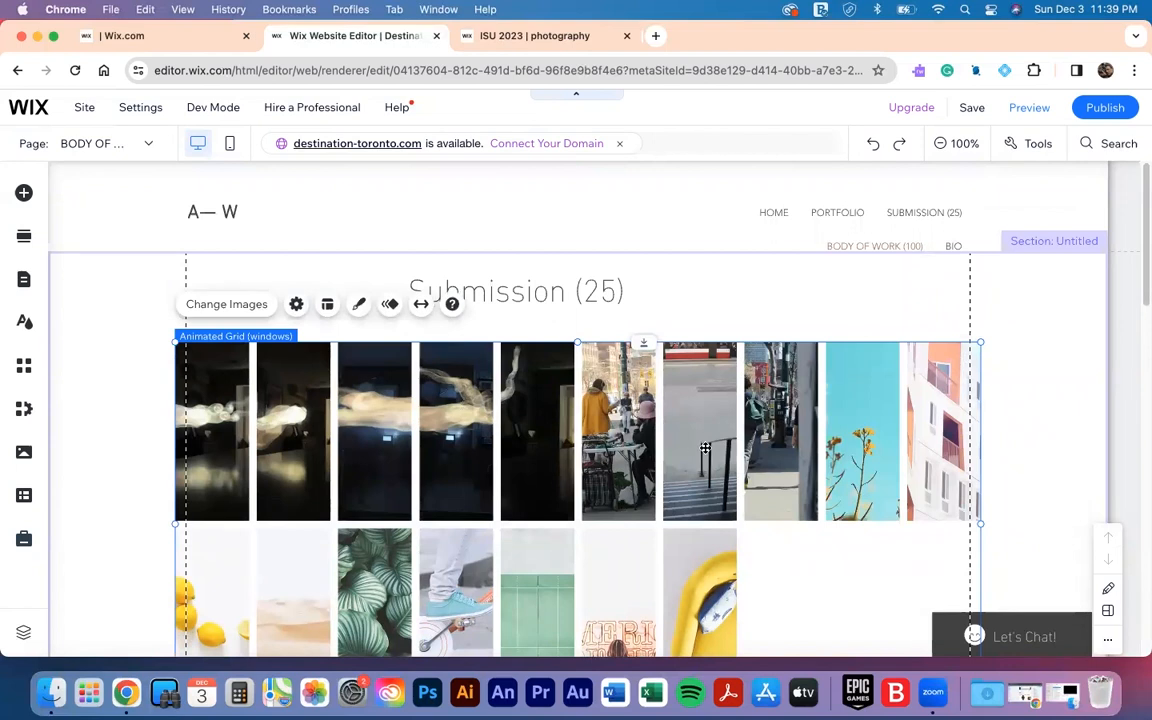
- Replace the page heading above the gallery with "Body of Work (100)"
{"action": "left_click", "coordinate": [535, 290]}
{"action": "double_click", "coordinate": [573, 300]}
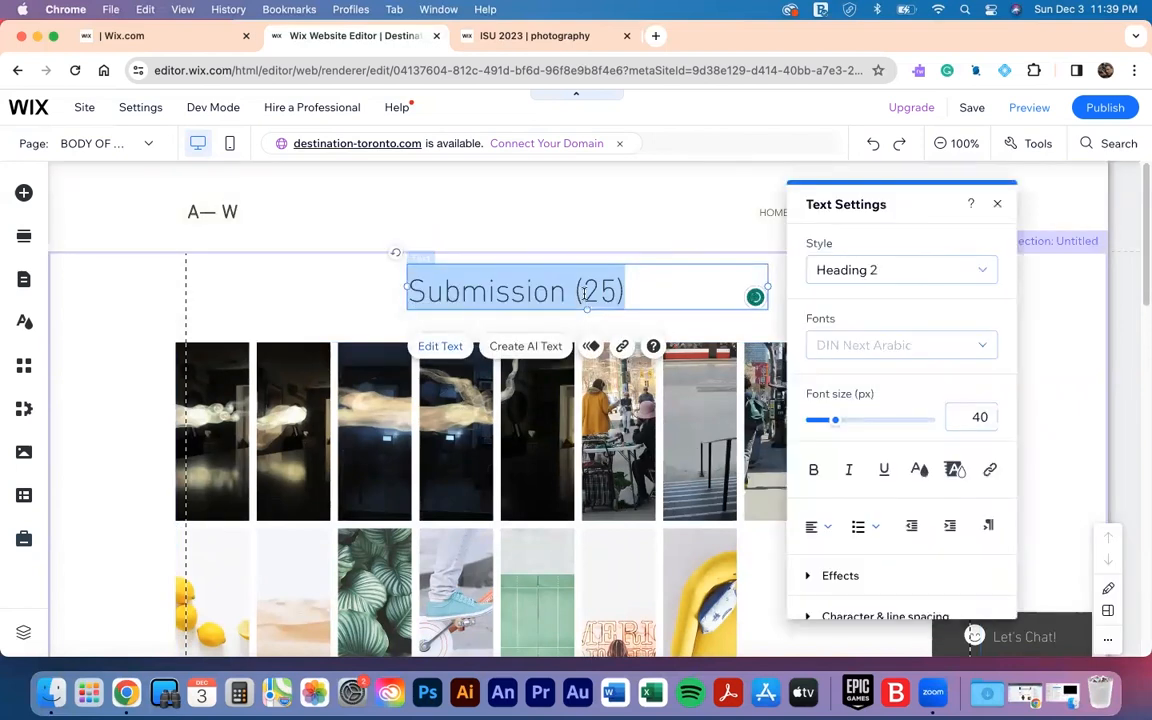
{"action": "key", "text": "BackSpace"}
{"action": "type", "text": "Bbody"}
{"action": "key", "text": "BackSpace"}
{"action": "key", "text": "BackSpace"}
{"action": "key", "text": "BackSpace"}
{"action": "key", "text": "BackSpace"}
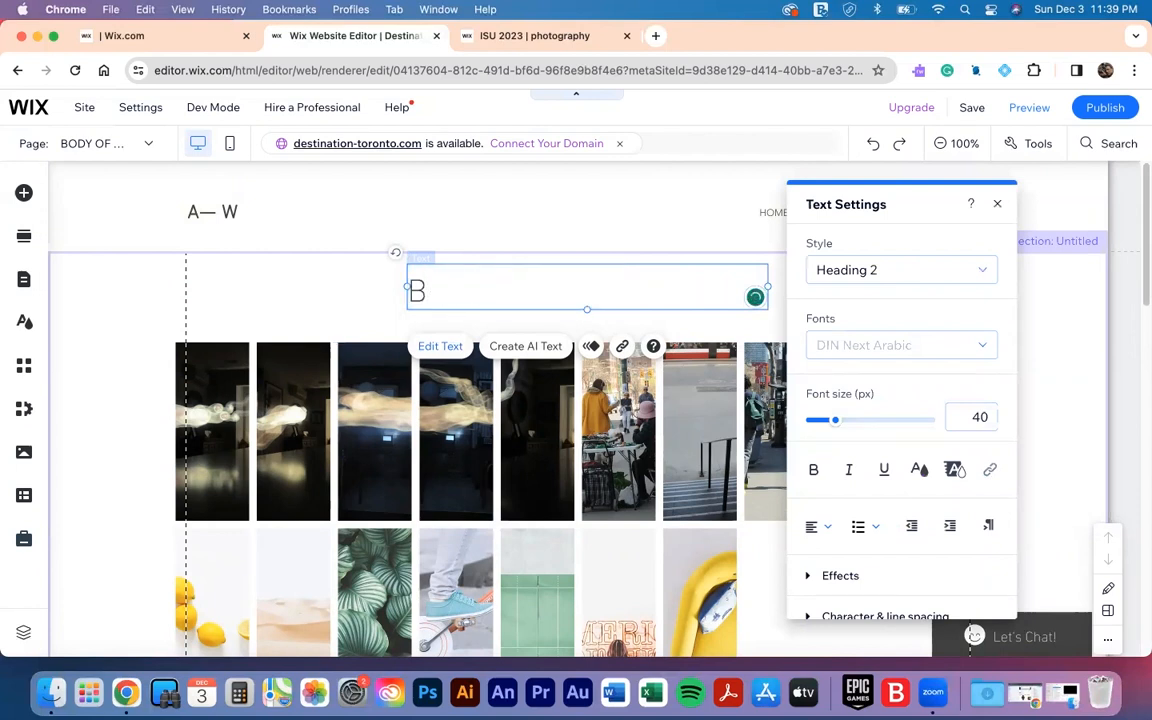
{"action": "type", "text": "ody of Wor"}
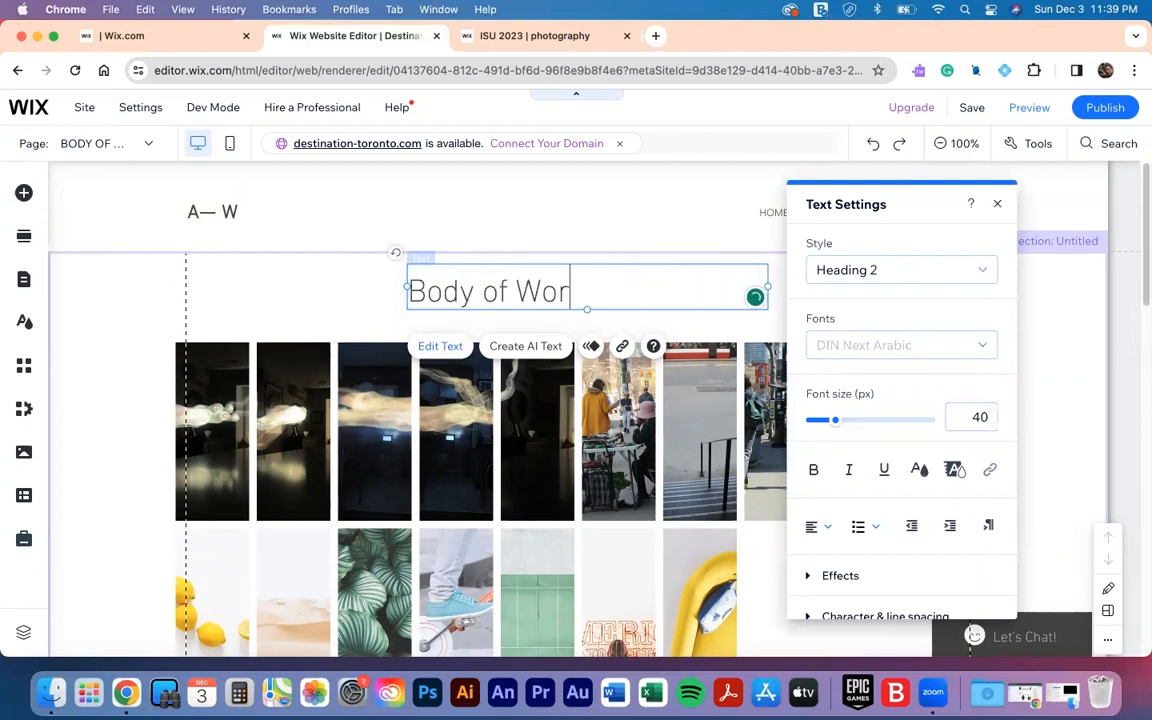
{"action": "type", "text": "k (1000"}
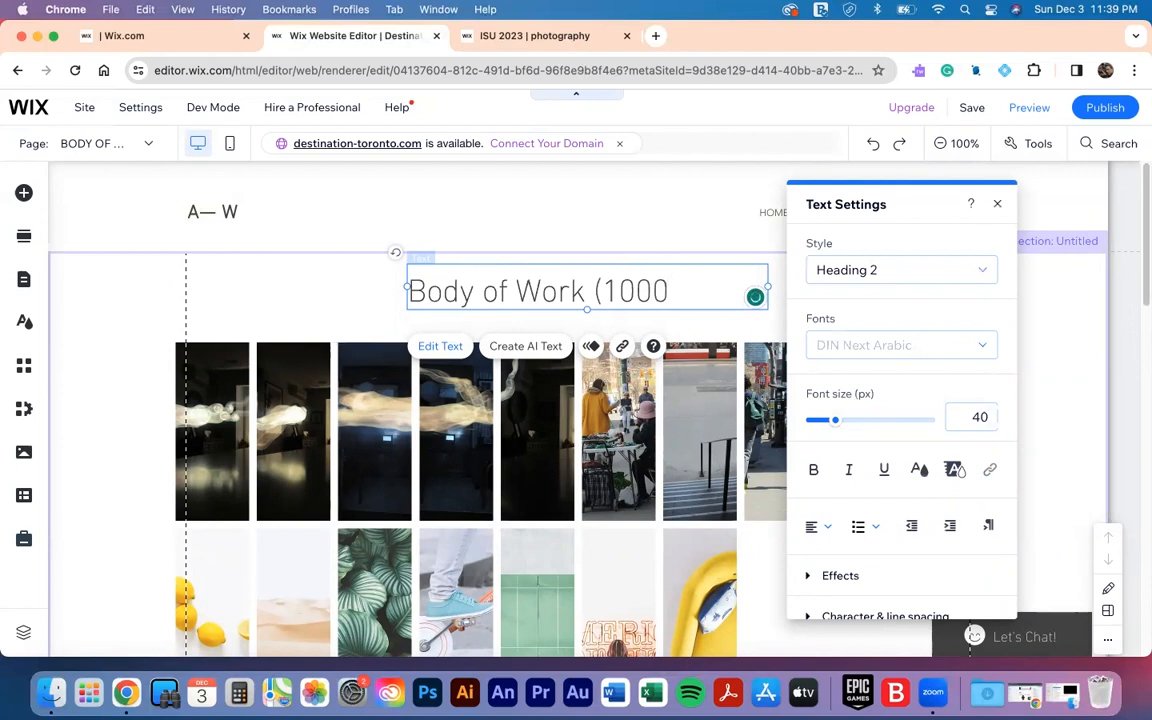
{"action": "left_click", "coordinate": [332, 302]}
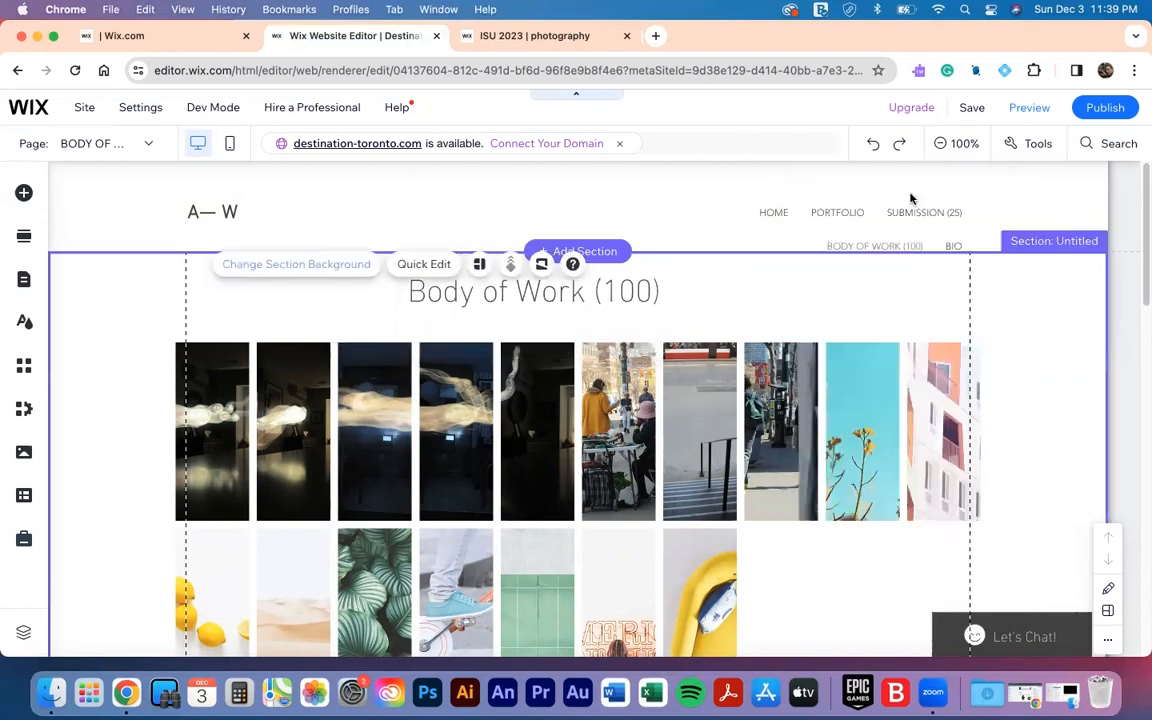
- Widen the horizontal menu in the header so that all five page links fit on one line
{"action": "left_click", "coordinate": [715, 189]}
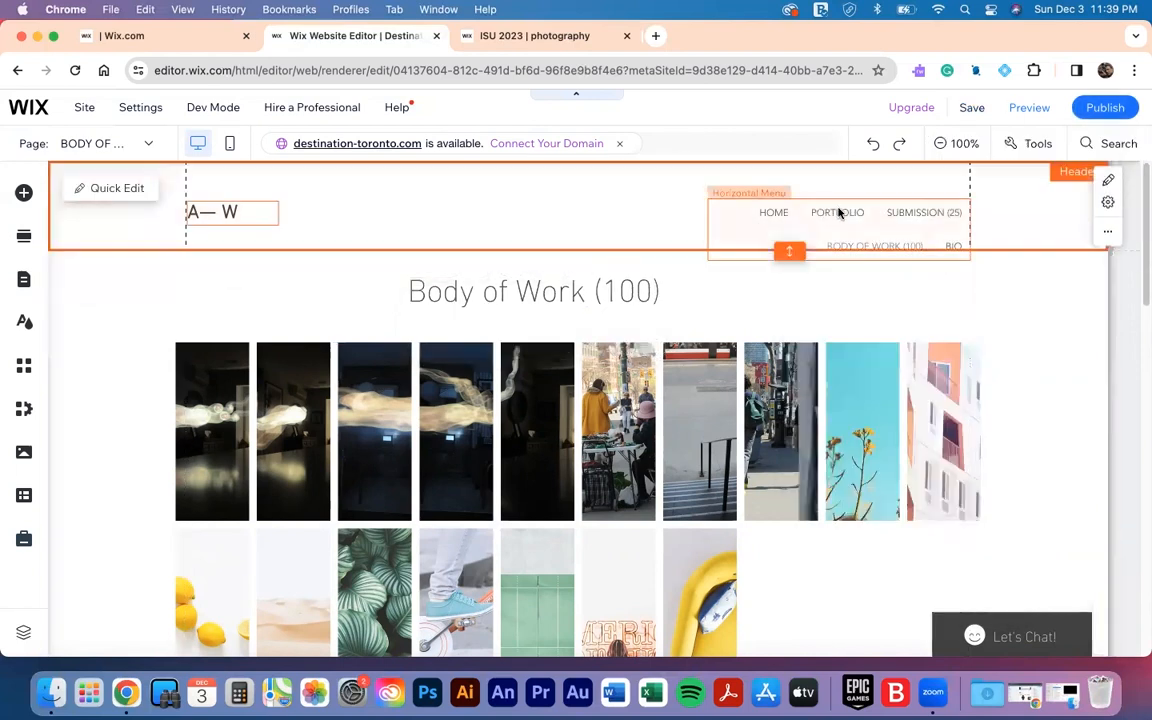
{"action": "left_click", "coordinate": [758, 215]}
{"action": "left_click_drag", "start_coordinate": [652, 225], "coordinate": [582, 220]}
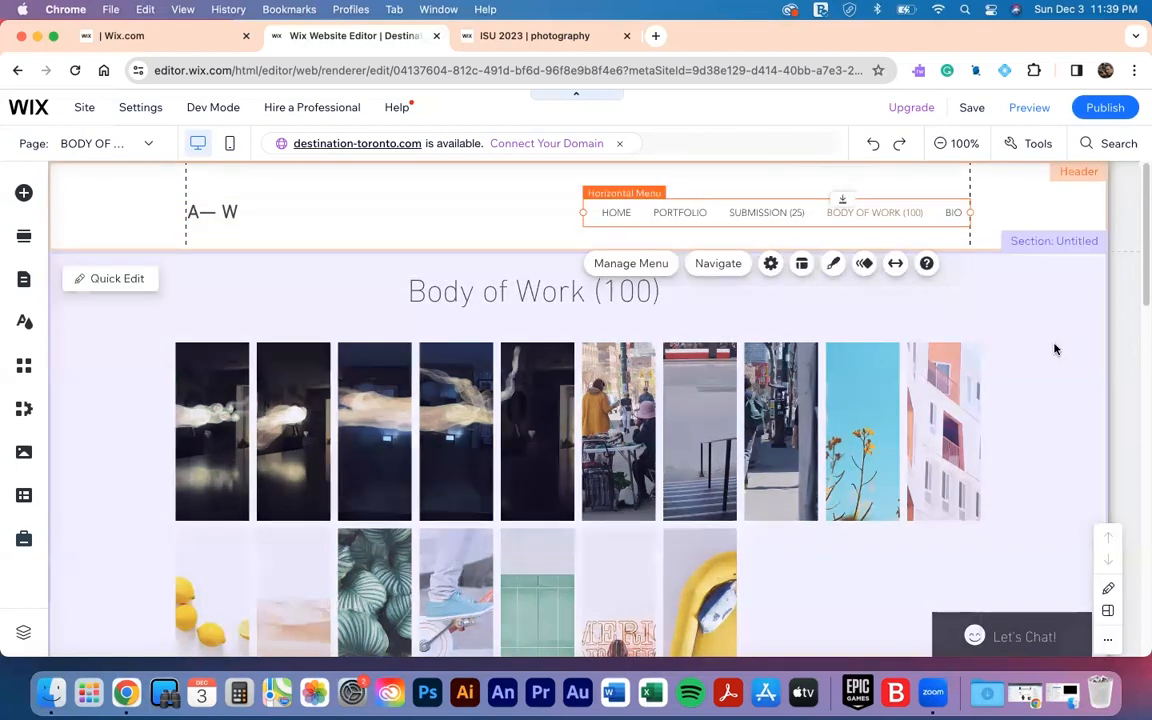
{"action": "left_click", "coordinate": [1054, 346]}
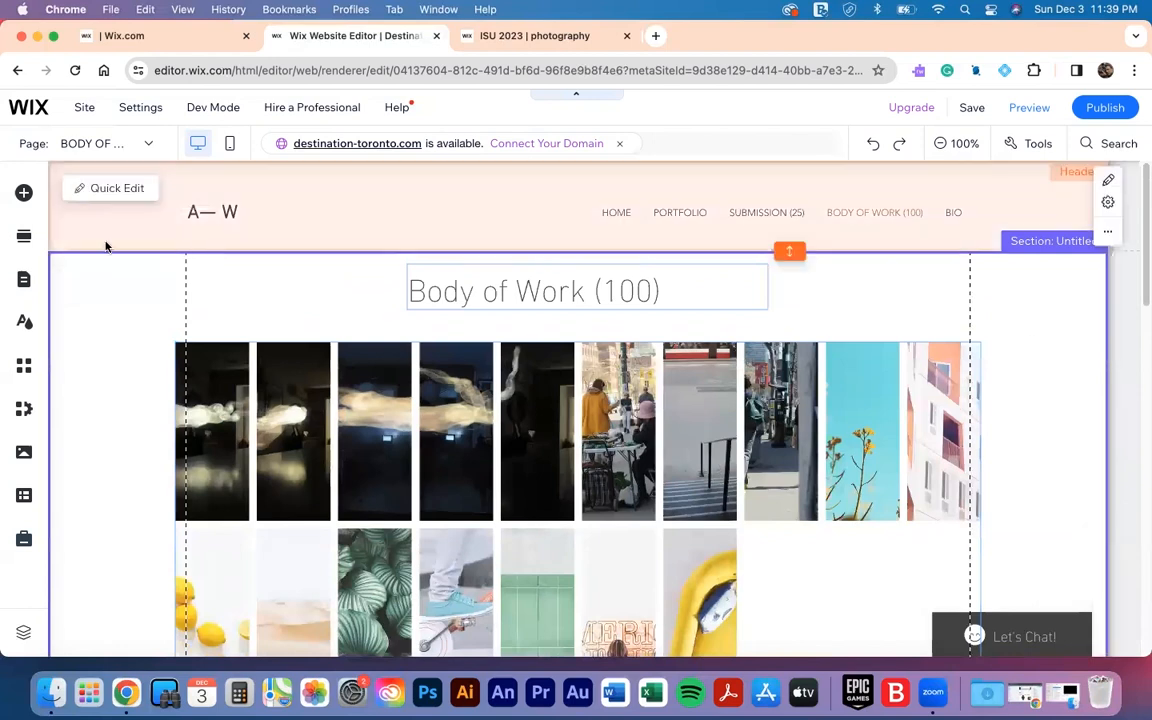
- Publish the updated site and open the HOME page for editing
{"action": "left_click", "coordinate": [1092, 108]}
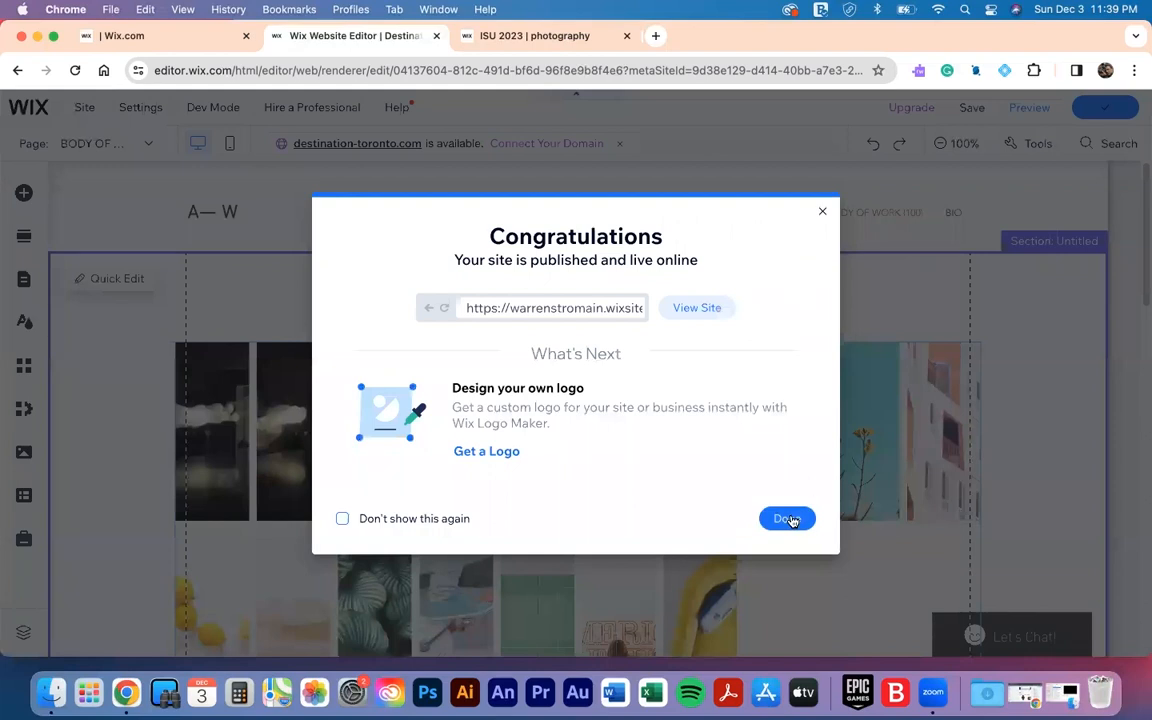
{"action": "left_click", "coordinate": [787, 517]}
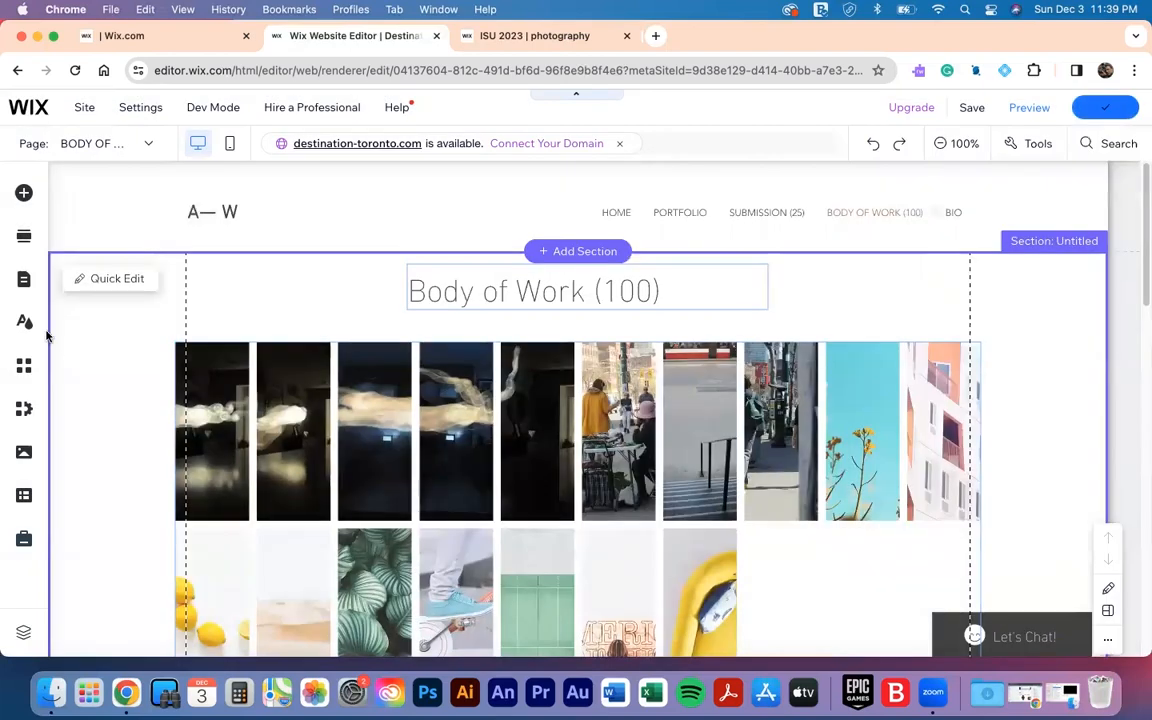
{"action": "left_click", "coordinate": [56, 282]}
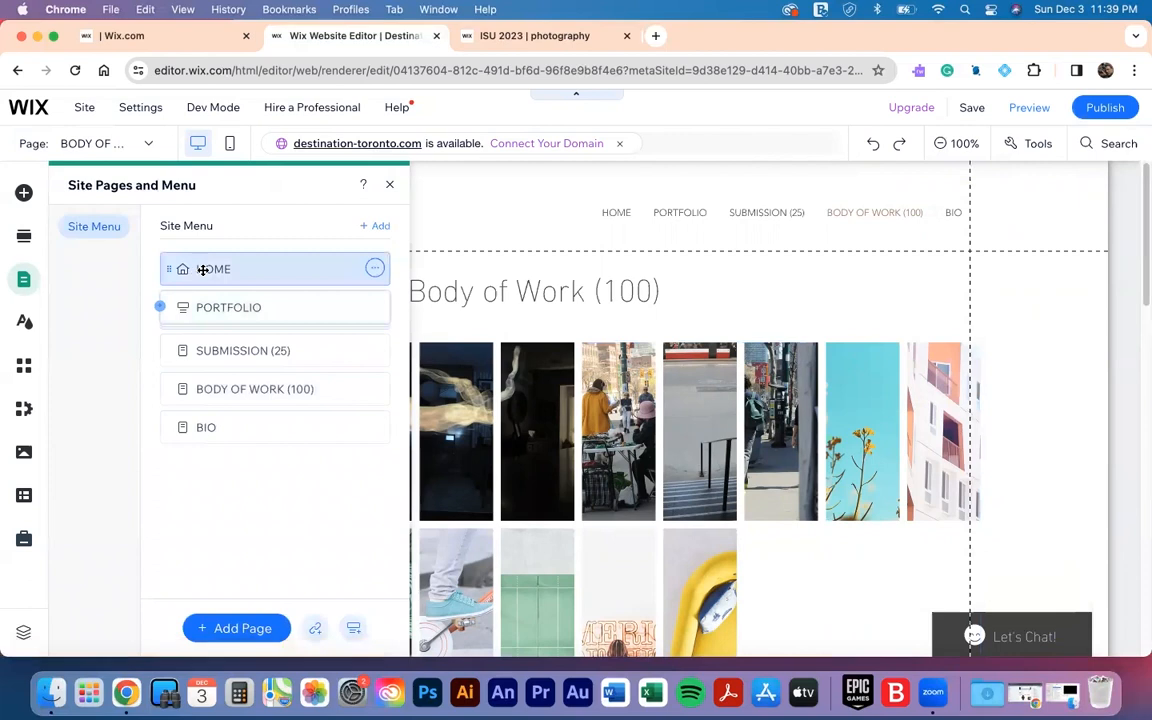
{"action": "left_click", "coordinate": [201, 269]}
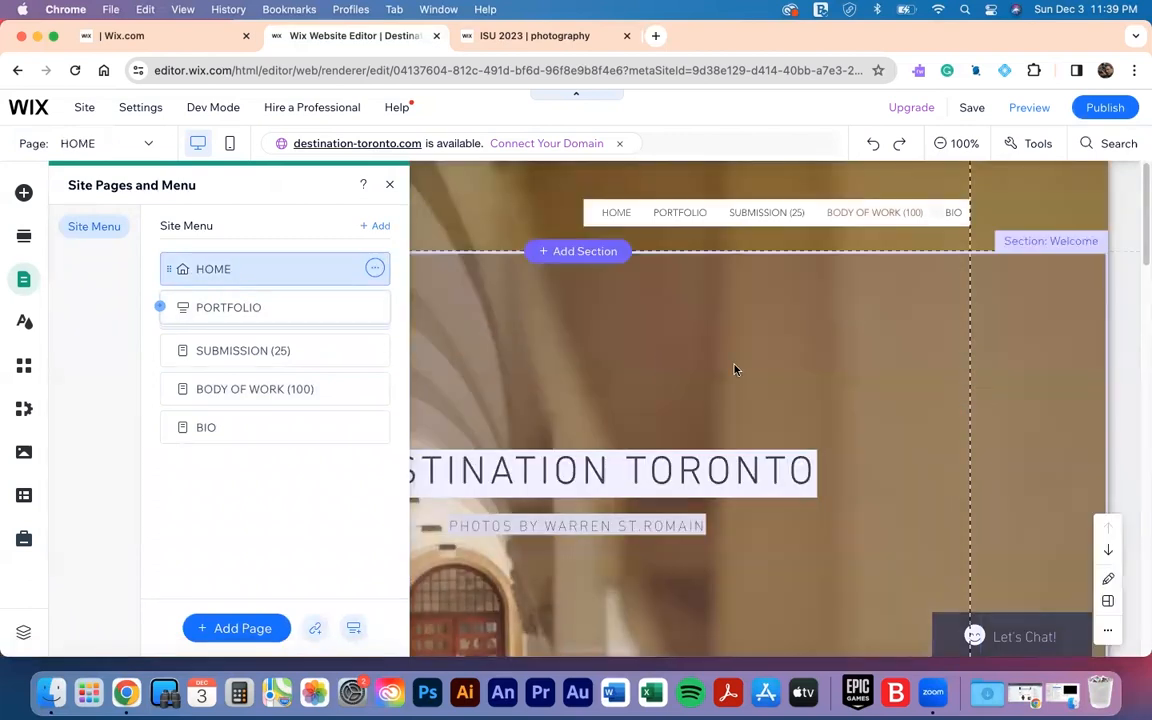
{"action": "left_click", "coordinate": [389, 184]}
- Change the "High Sierra" title under the second portfolio image on the home page to "Nature and Parks"
{"action": "scroll", "coordinate": [707, 386], "scroll_direction": "down", "scroll_amount": 8}
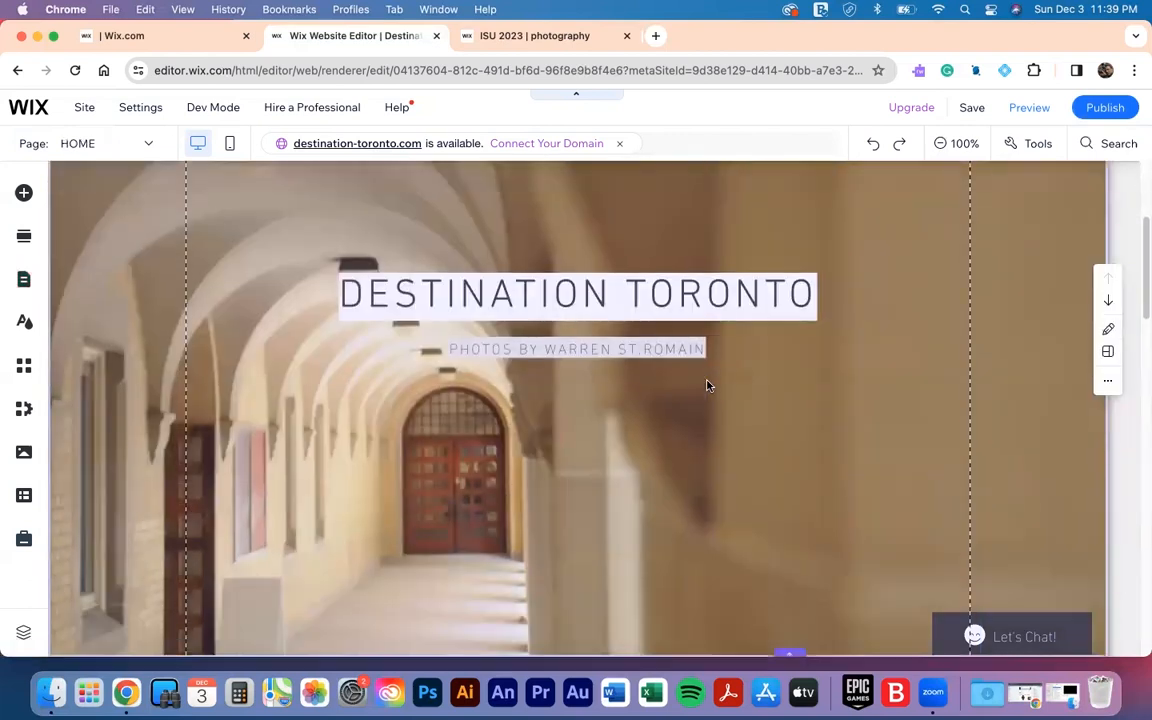
{"action": "scroll", "coordinate": [707, 386], "scroll_direction": "down", "scroll_amount": 5}
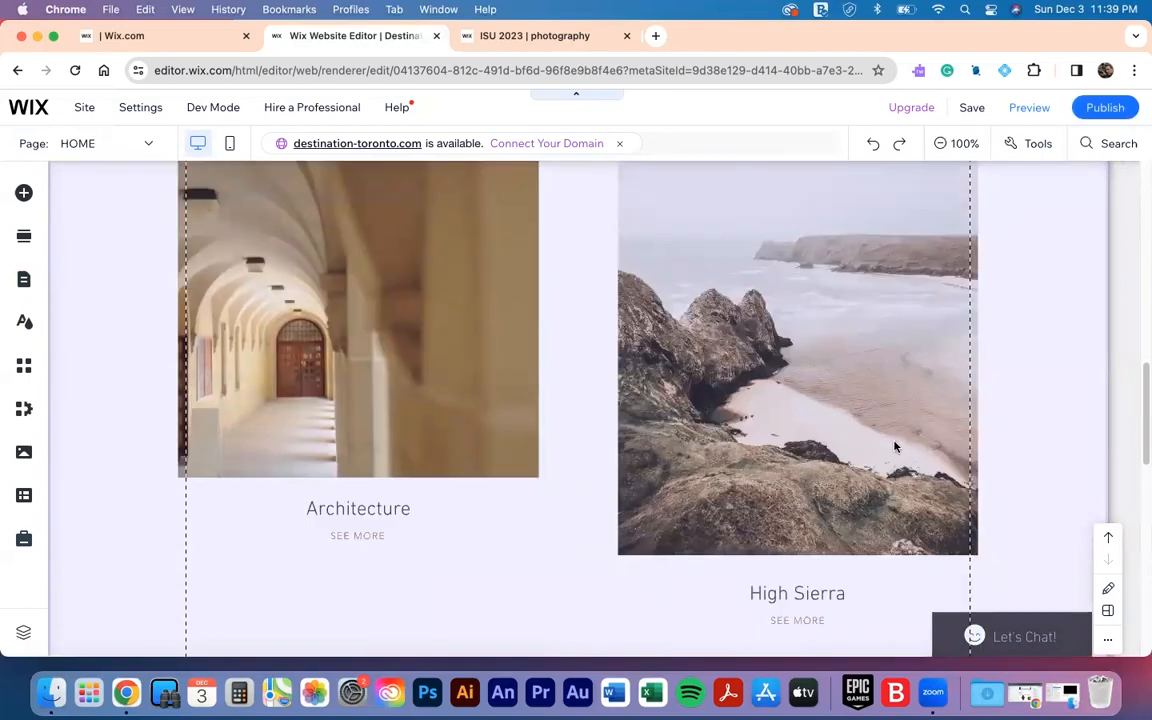
{"action": "scroll", "coordinate": [895, 447], "scroll_direction": "down", "scroll_amount": 10}
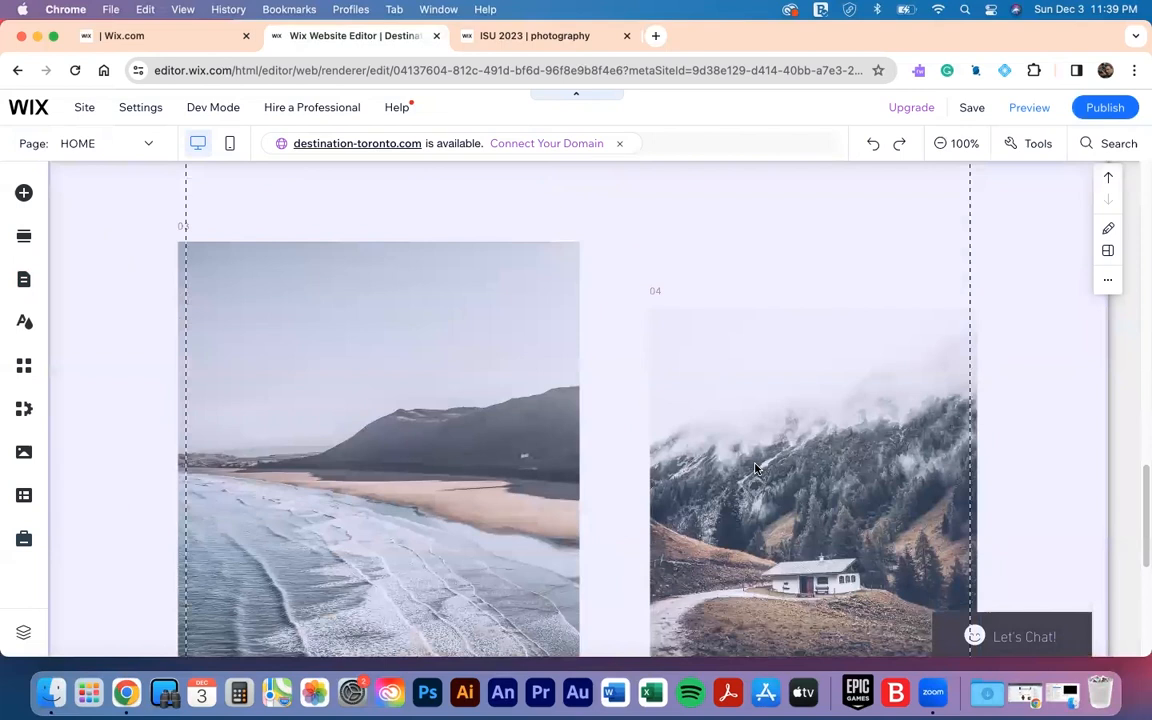
{"action": "scroll", "coordinate": [755, 468], "scroll_direction": "up", "scroll_amount": 10}
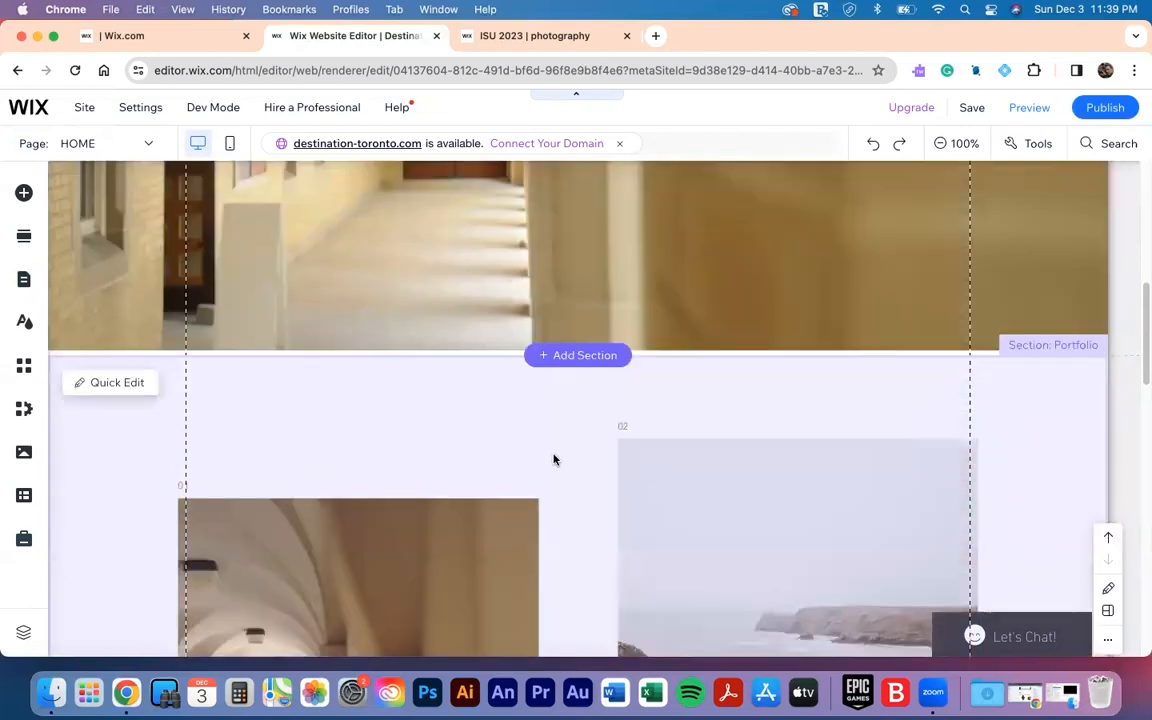
{"action": "scroll", "coordinate": [554, 459], "scroll_direction": "down", "scroll_amount": 5}
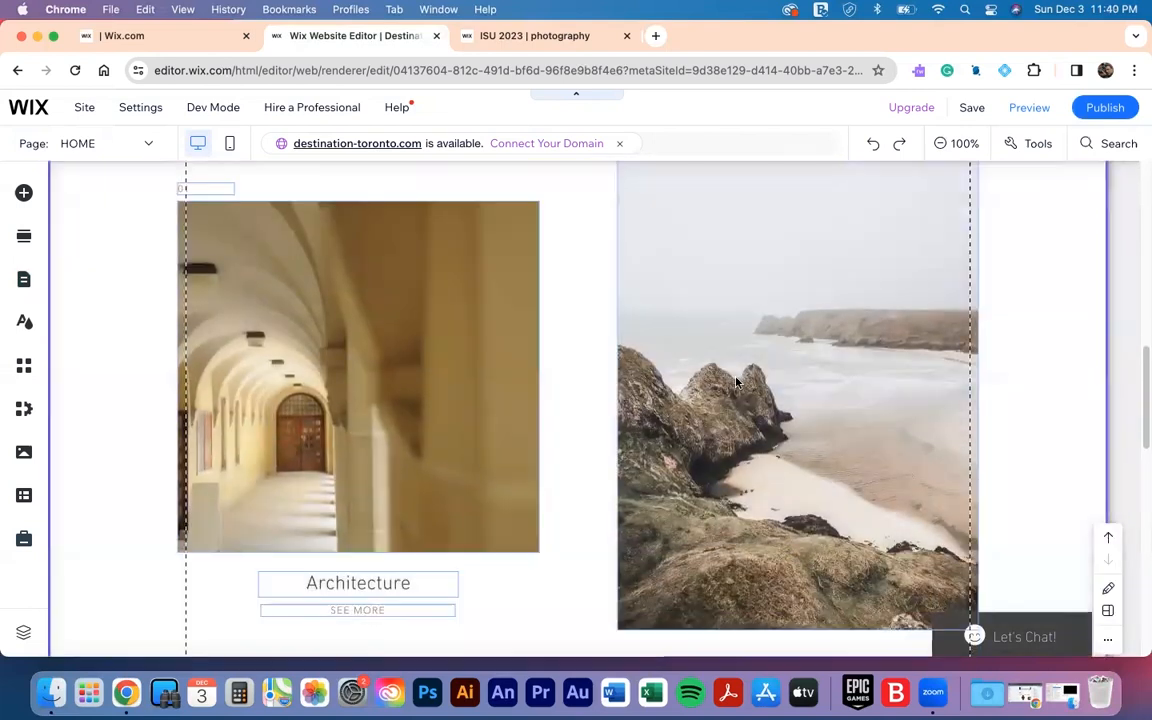
{"action": "left_click", "coordinate": [711, 374]}
{"action": "scroll", "coordinate": [799, 428], "scroll_direction": "down", "scroll_amount": 3}
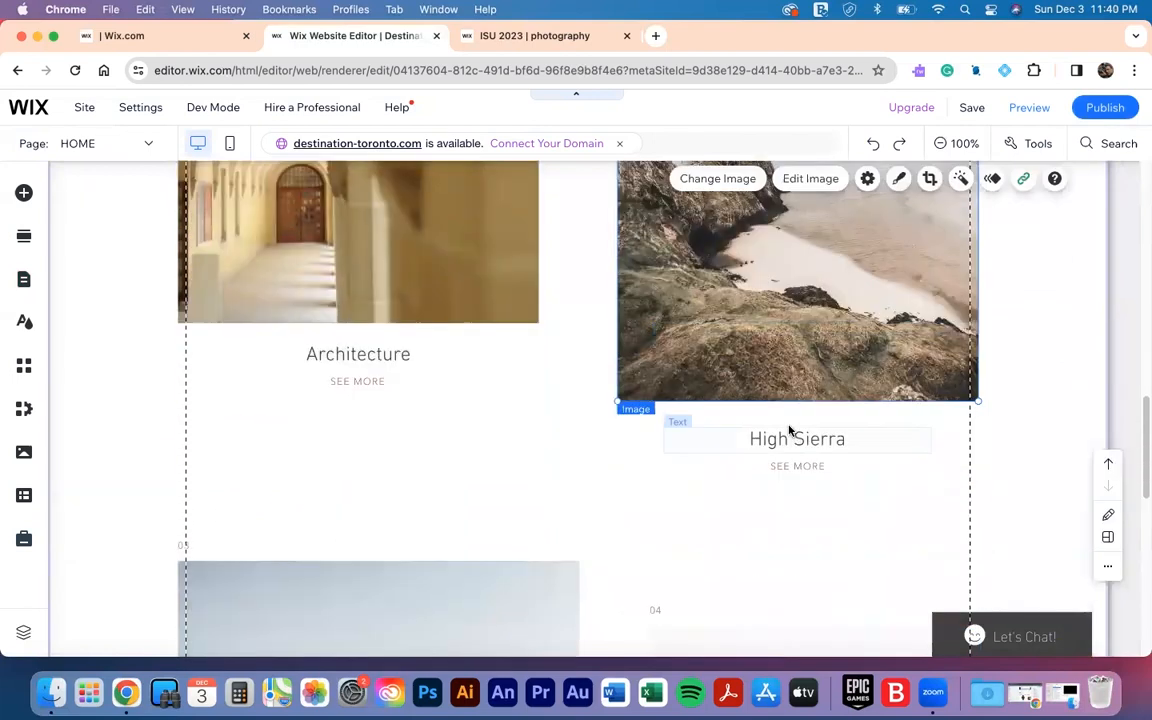
{"action": "double_click", "coordinate": [785, 439]}
{"action": "type", "text": "Naure"}
{"action": "key", "text": "BackSpace"}
{"action": "key", "text": "BackSpace"}
{"action": "key", "text": "BackSpace"}
{"action": "type", "text": "ture "}
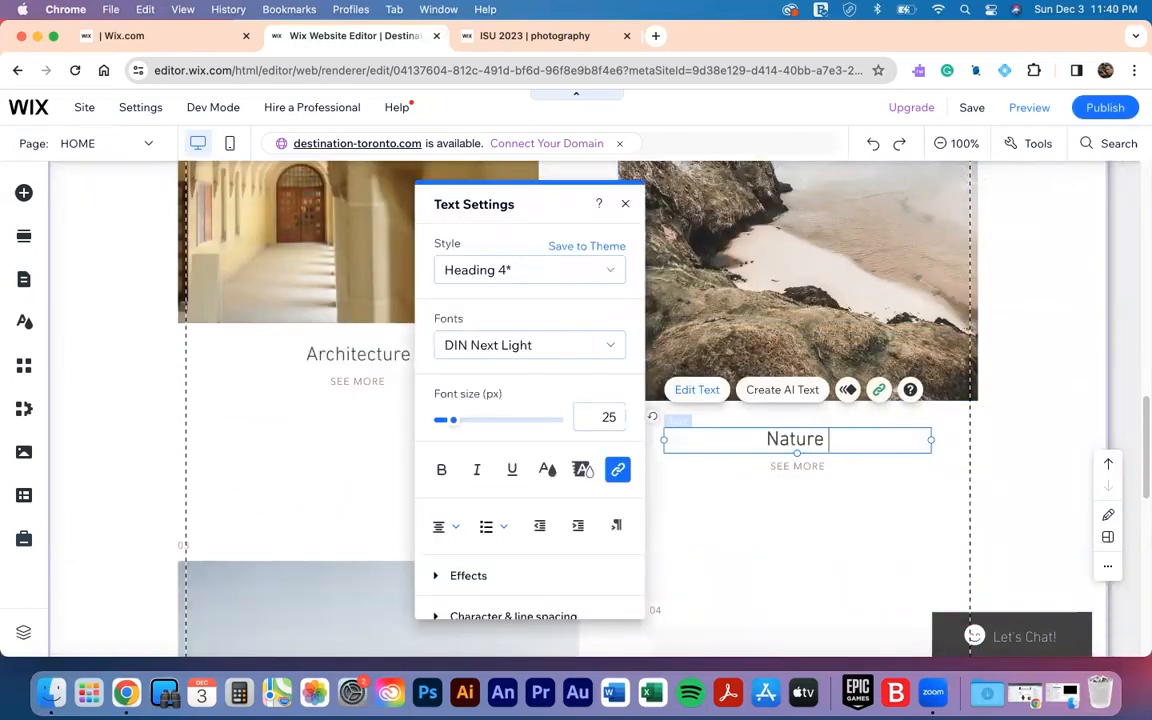
{"action": "type", "text": "and Parks"}
{"action": "left_click", "coordinate": [787, 504]}
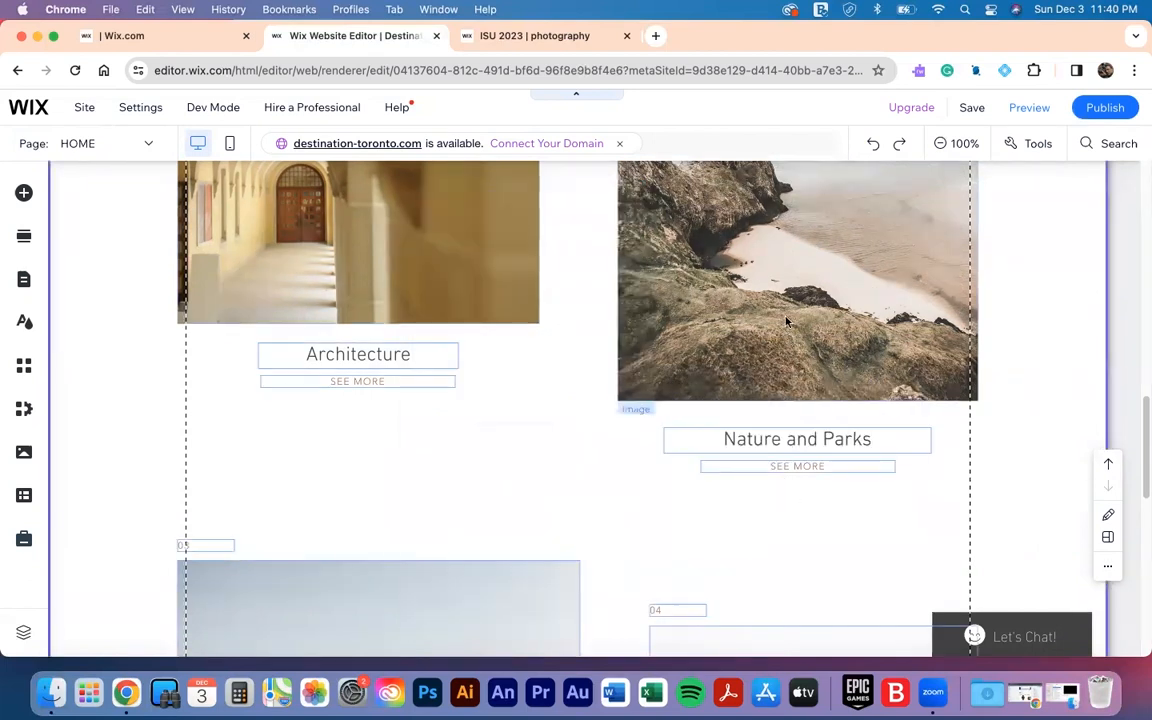
- Replace the second portfolio image on the home page with the street vendor photo from the site files
{"action": "left_click", "coordinate": [787, 319]}
{"action": "scroll", "coordinate": [860, 345], "scroll_direction": "up", "scroll_amount": 2}
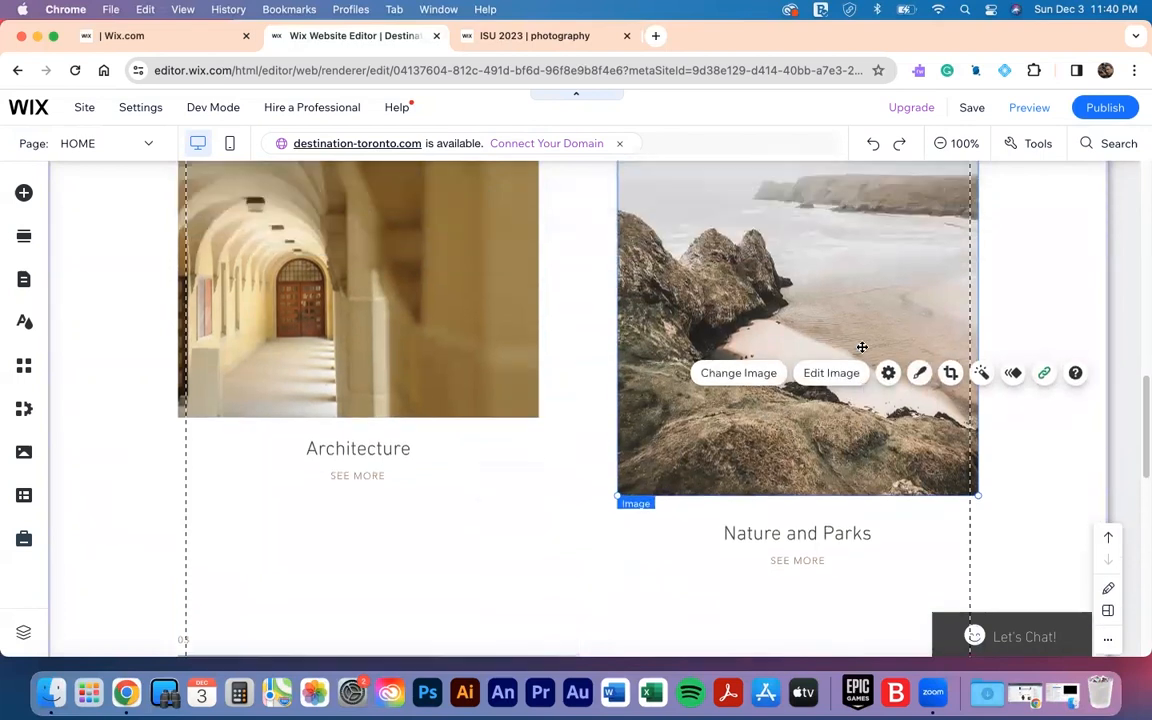
{"action": "scroll", "coordinate": [810, 301], "scroll_direction": "up", "scroll_amount": 2}
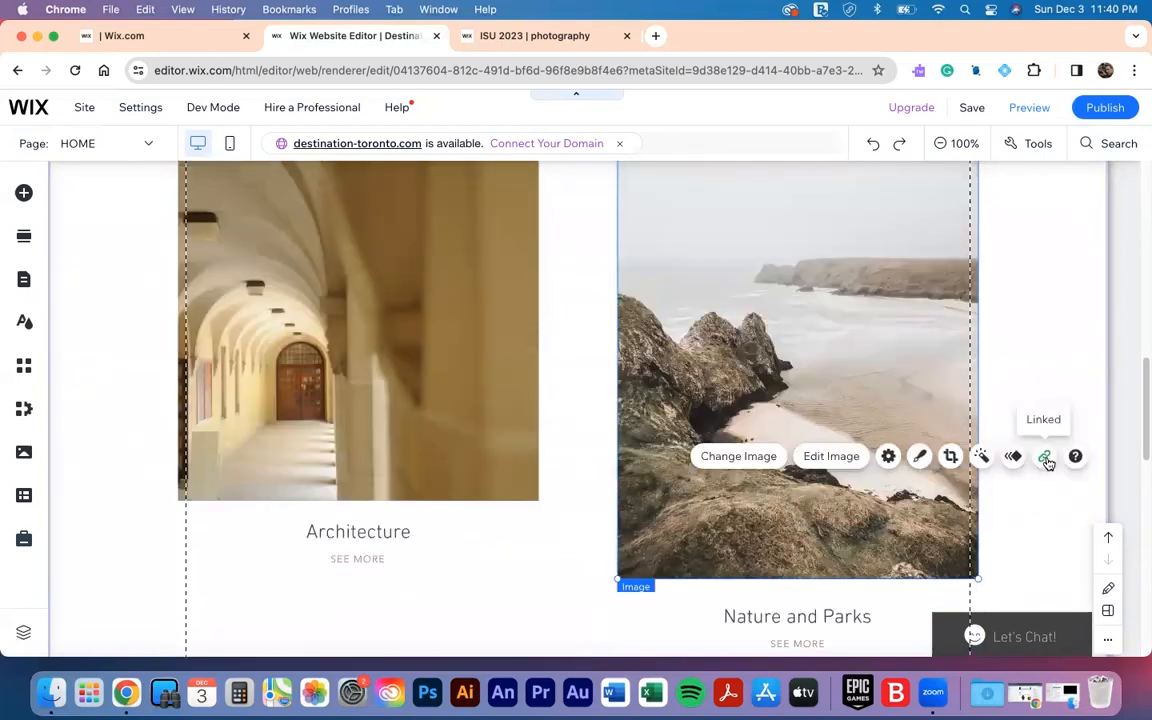
{"action": "left_click", "coordinate": [1045, 457]}
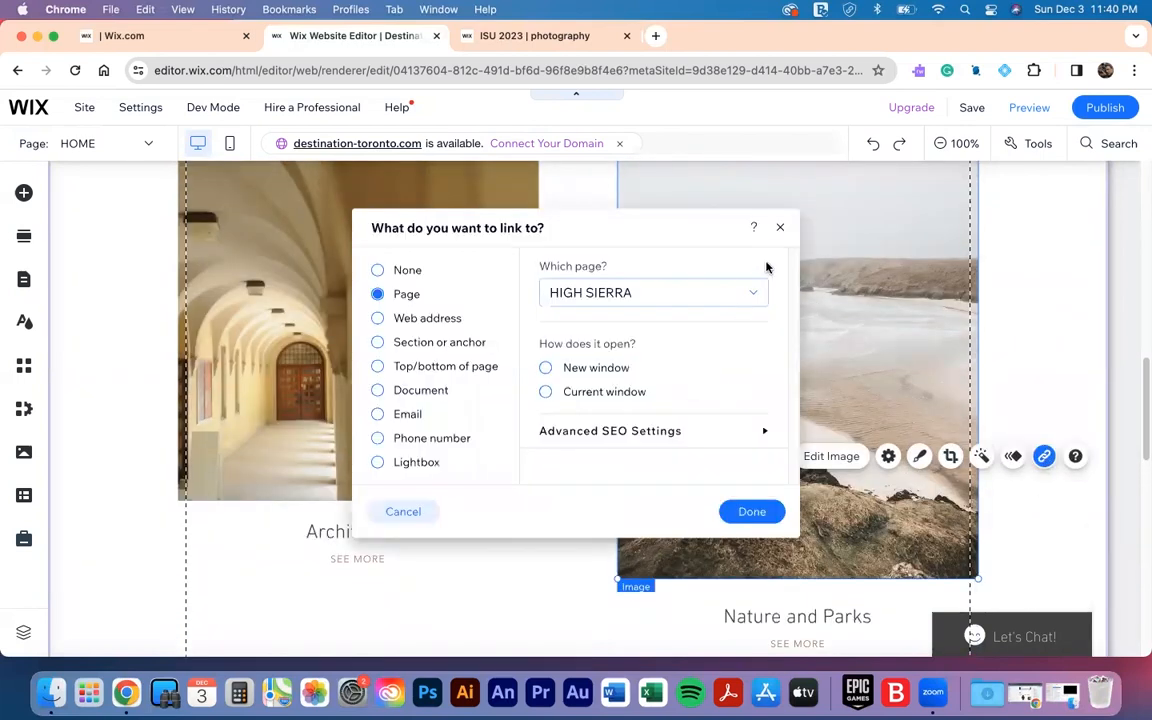
{"action": "left_click", "coordinate": [778, 231]}
{"action": "left_click", "coordinate": [748, 460]}
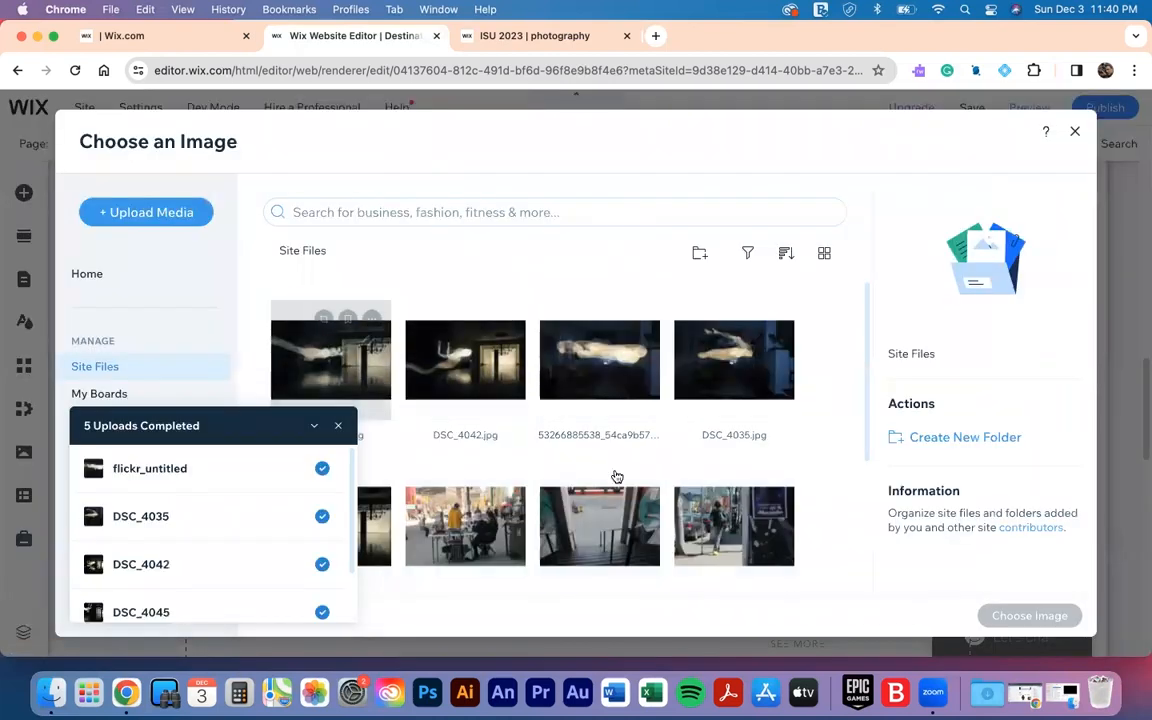
{"action": "left_click", "coordinate": [519, 517]}
{"action": "left_click", "coordinate": [1029, 615]}
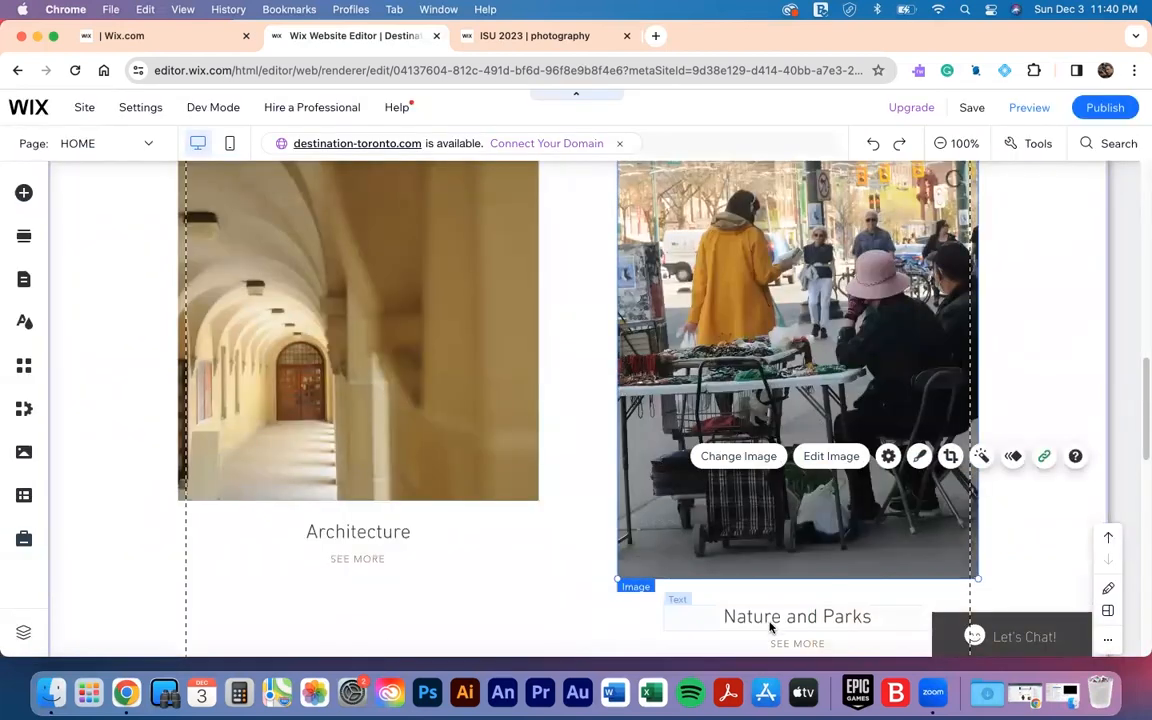
- Change the title under the second portfolio image to "Street Life"
{"action": "left_click", "coordinate": [773, 619]}
{"action": "double_click", "coordinate": [773, 619]}
{"action": "type", "text": "Street "}
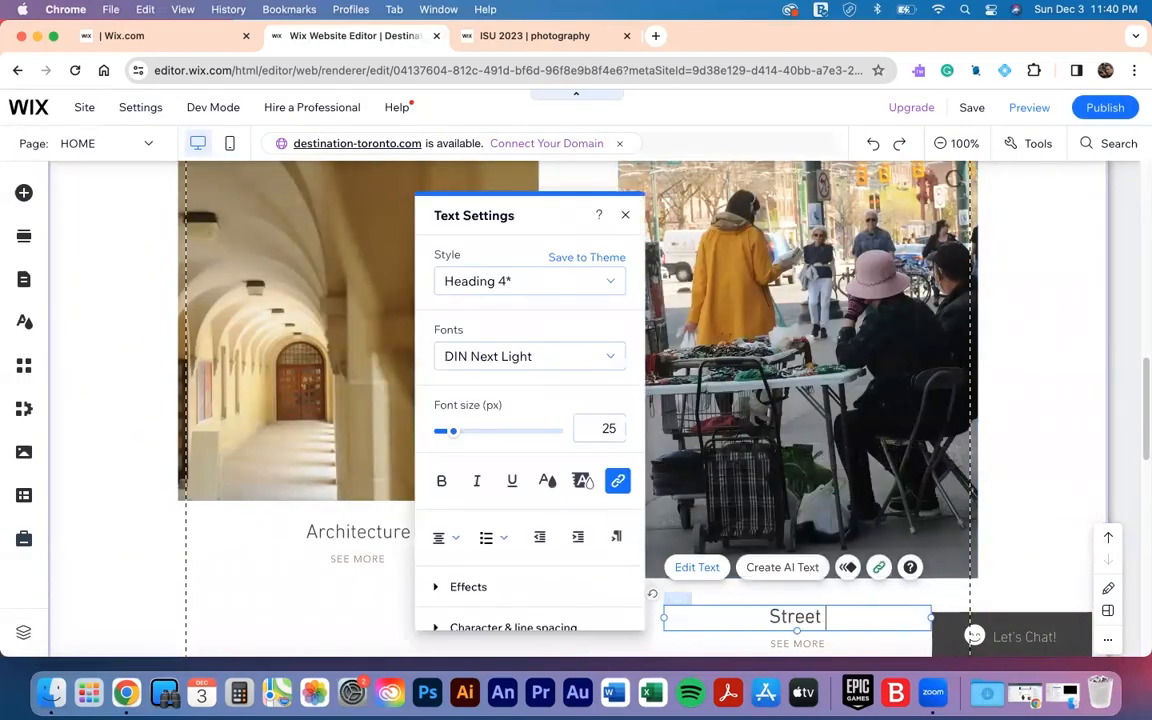
{"action": "type", "text": "Life"}
- Link the Street Life portfolio image to the CULTURE page
{"action": "left_click", "coordinate": [806, 417]}
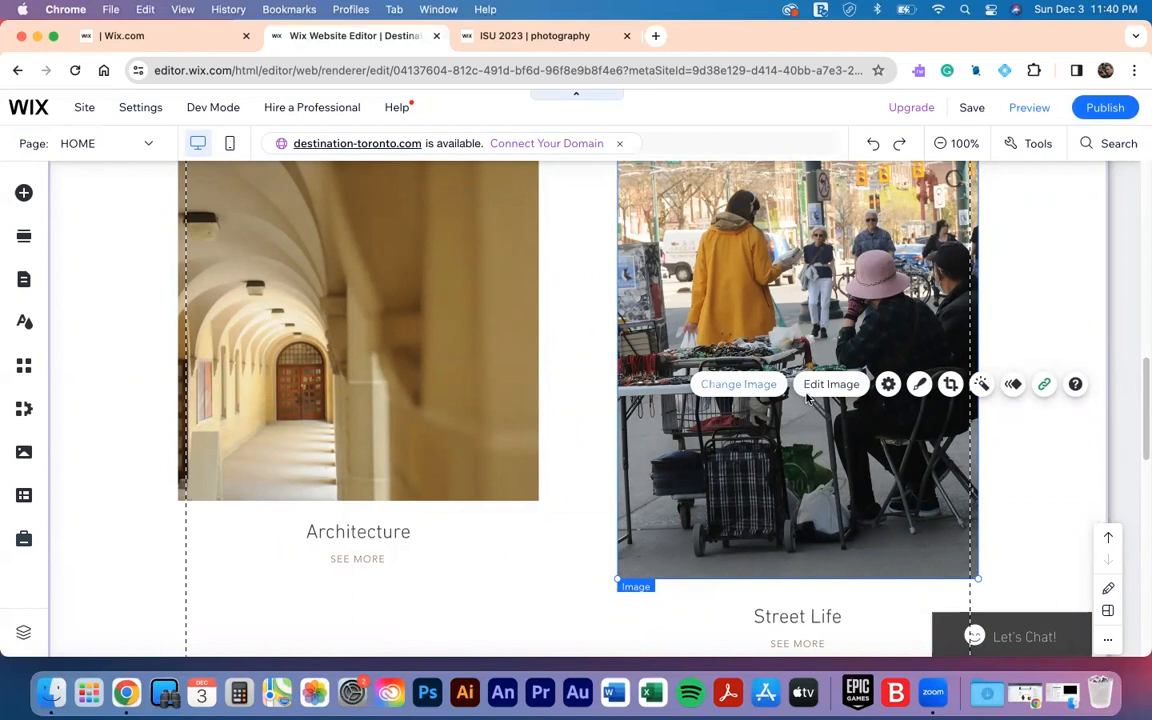
{"action": "left_click", "coordinate": [1044, 385]}
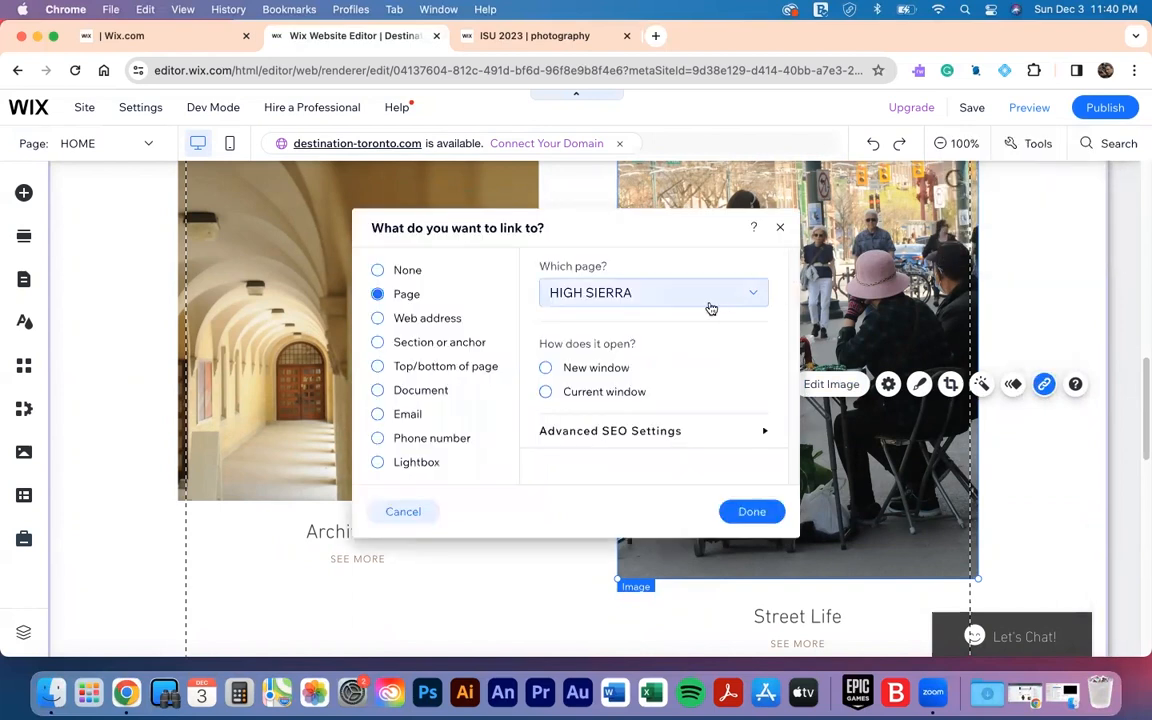
{"action": "left_click", "coordinate": [656, 294]}
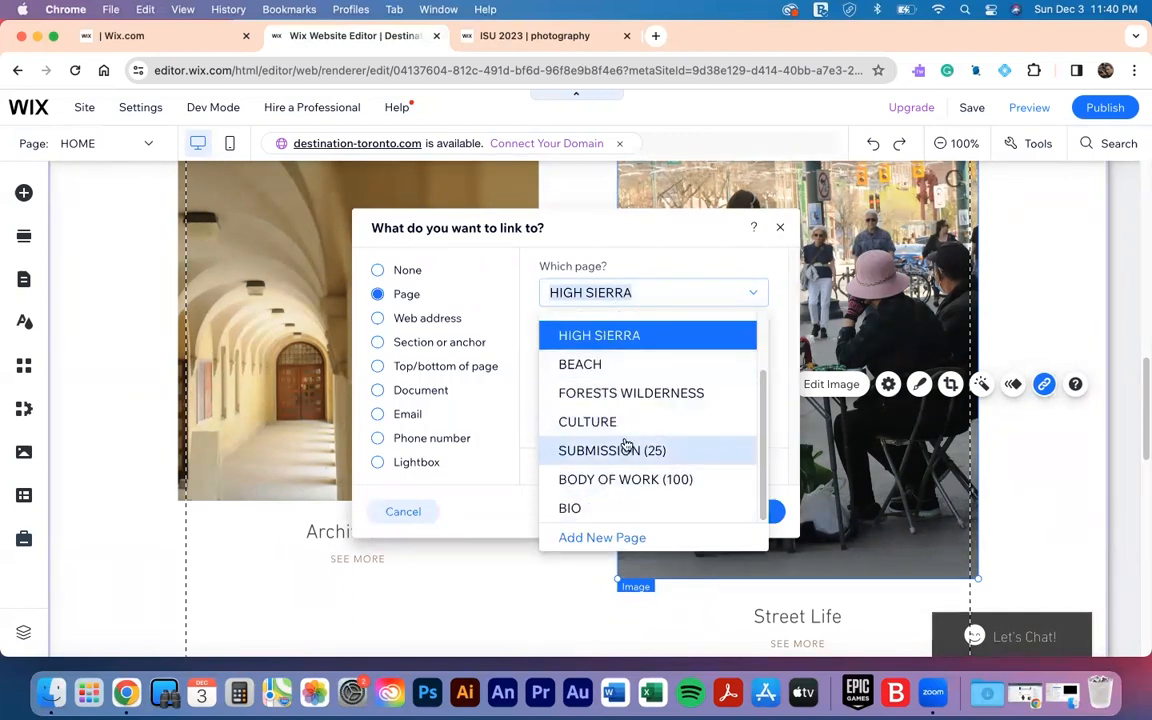
{"action": "left_click", "coordinate": [600, 423]}
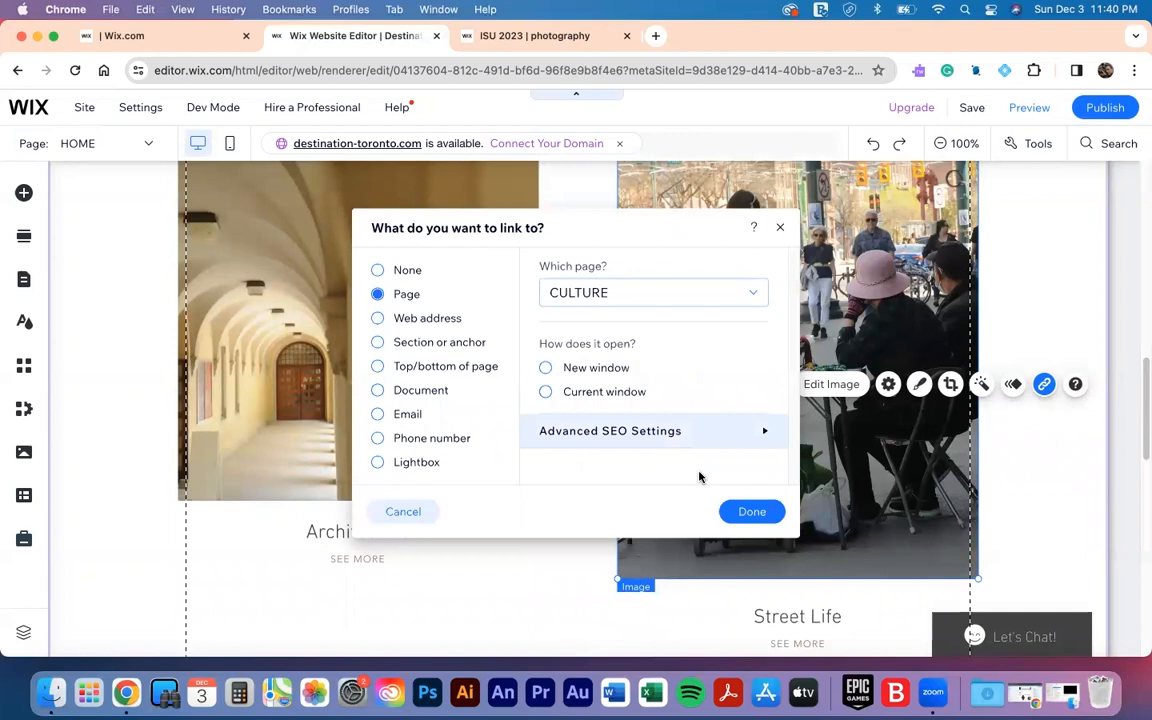
{"action": "left_click", "coordinate": [745, 514]}
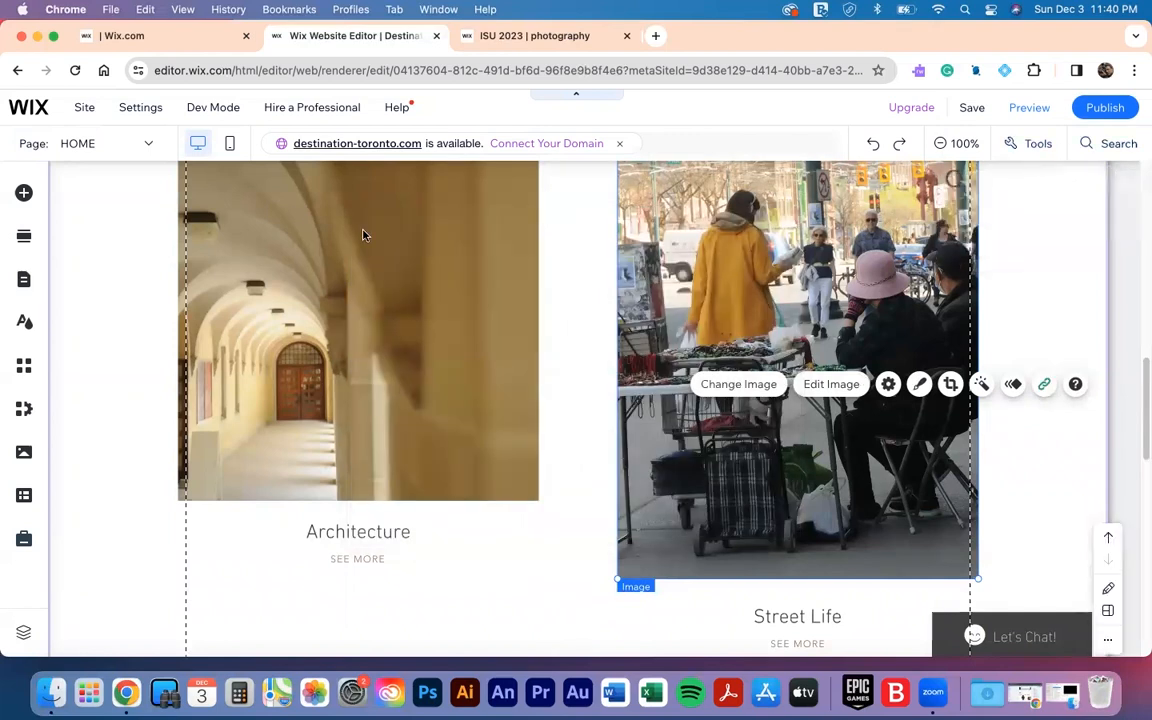
- Rename the HIGH SIERRA page under PORTFOLIO in the site menu as "NATURE AND PARKS"
{"action": "left_click", "coordinate": [24, 279]}
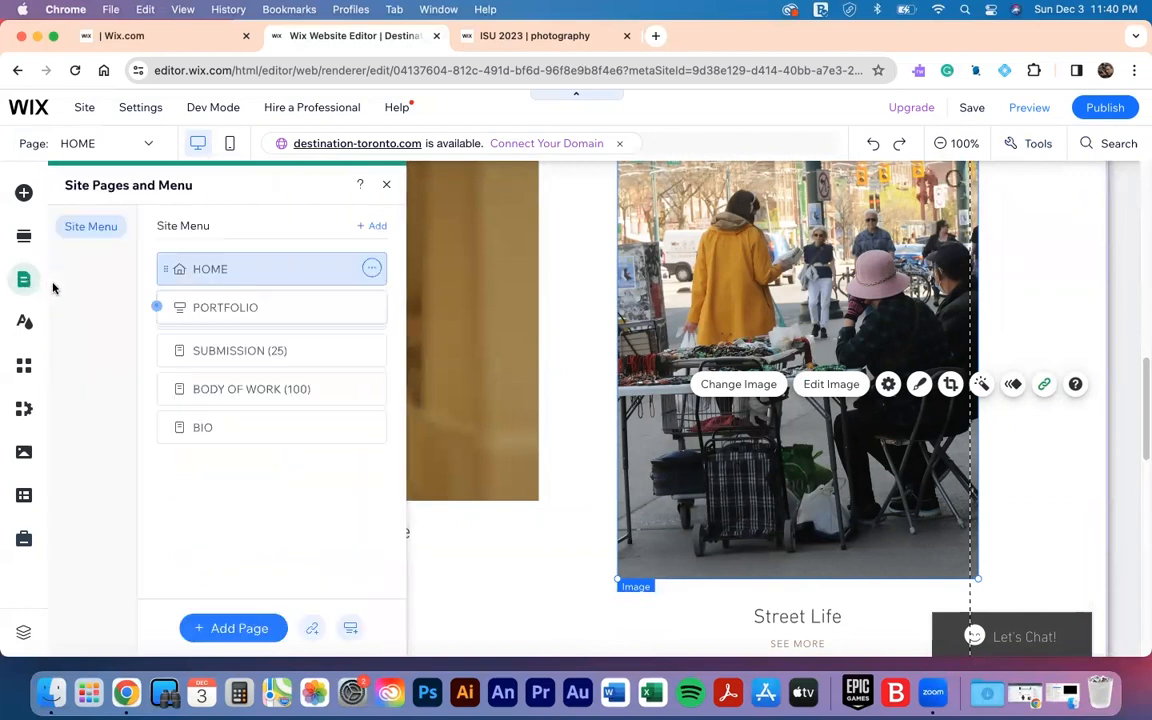
{"action": "left_click", "coordinate": [159, 310]}
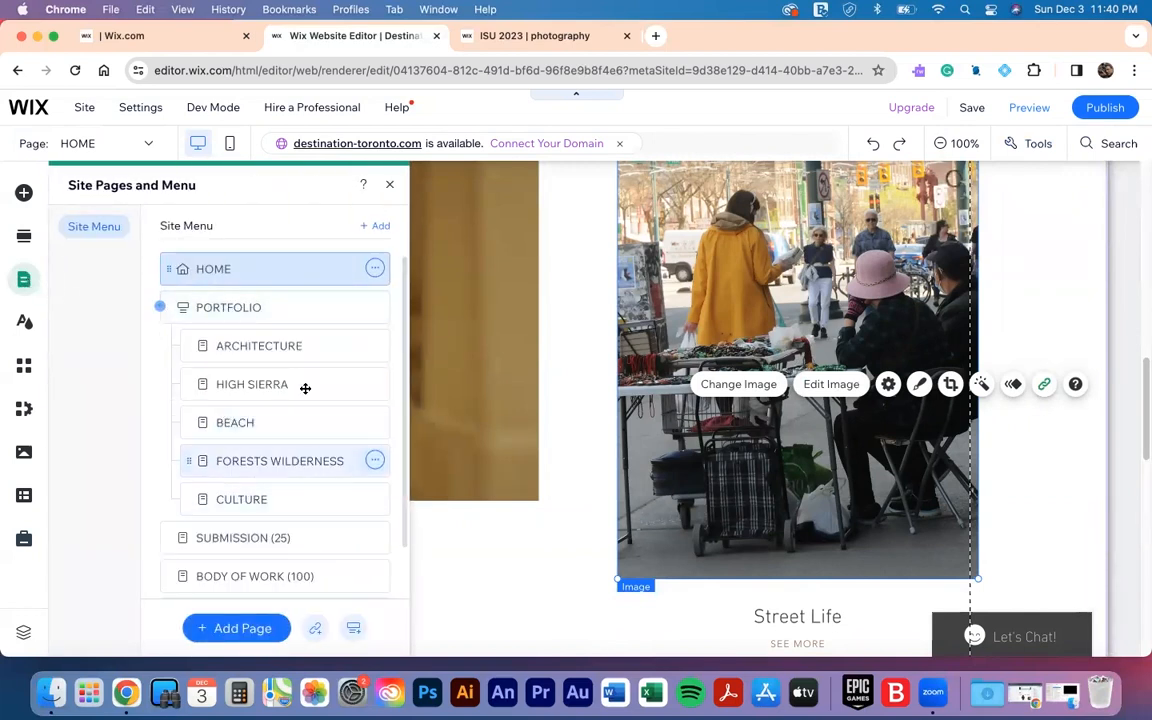
{"action": "left_click", "coordinate": [374, 386]}
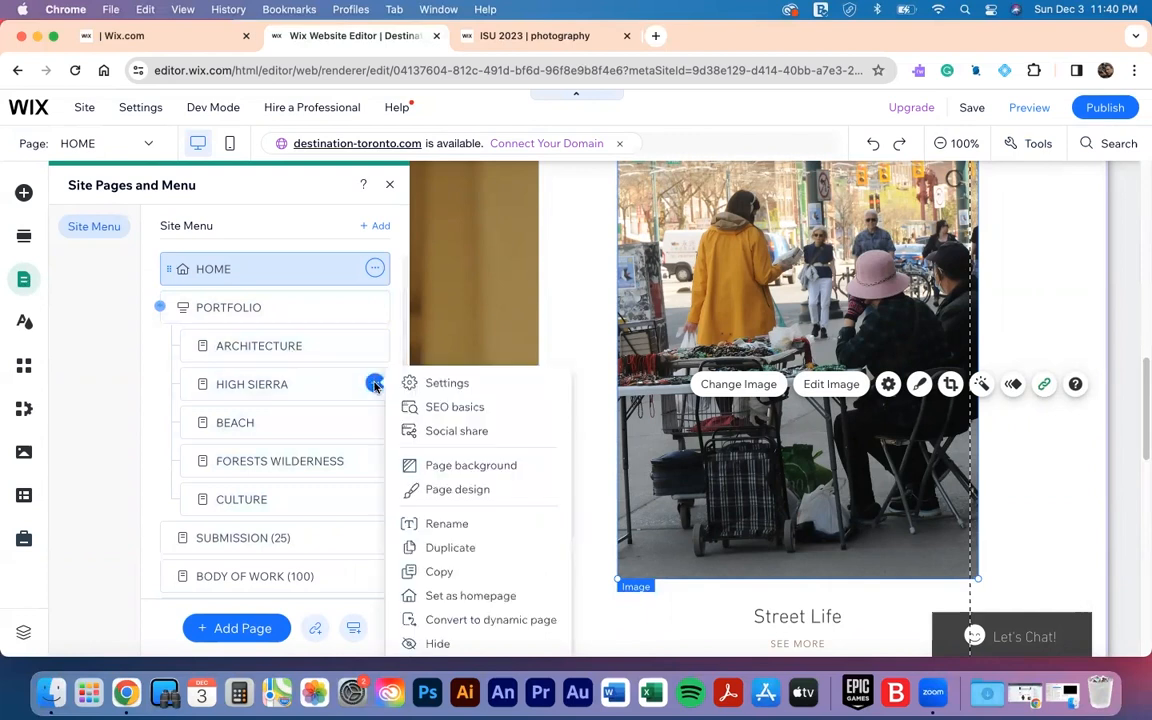
{"action": "left_click", "coordinate": [442, 522]}
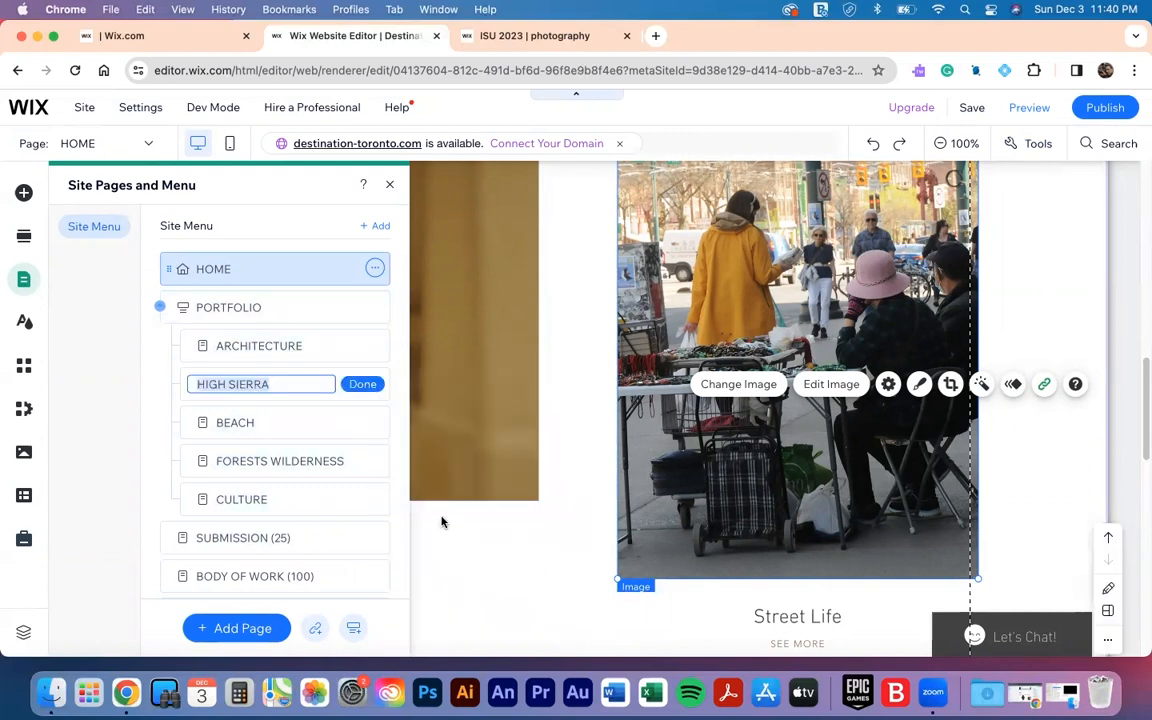
{"action": "type", "text": "NATURE AND PARKS"}
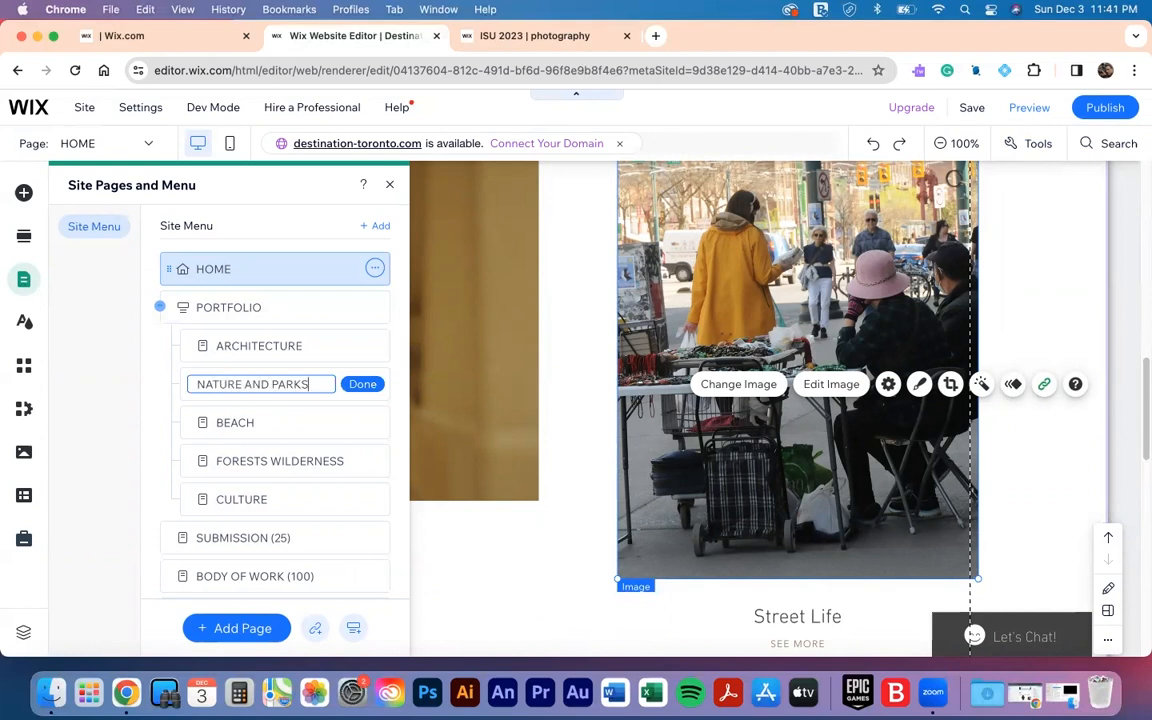
{"action": "left_click", "coordinate": [355, 416]}
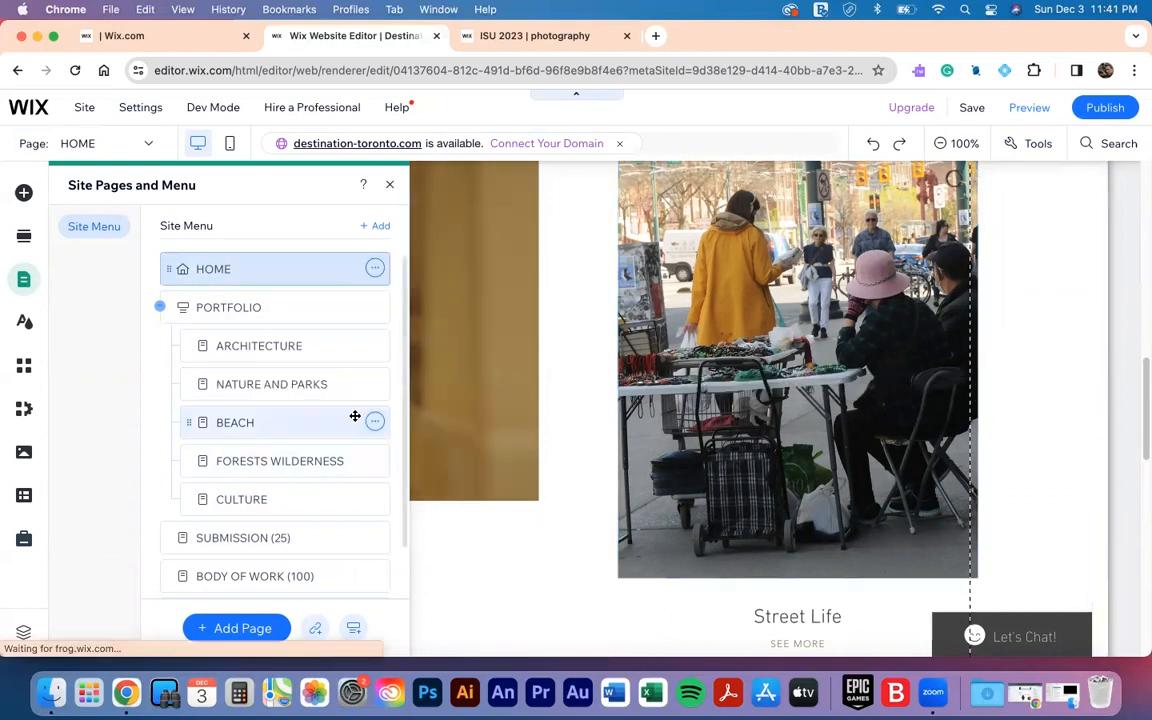
- Rename the BEACH page under PORTFOLIO as "FOOD" and open the ARCHITECTURE page
{"action": "double_click", "coordinate": [355, 416]}
{"action": "type", "text": "F"}
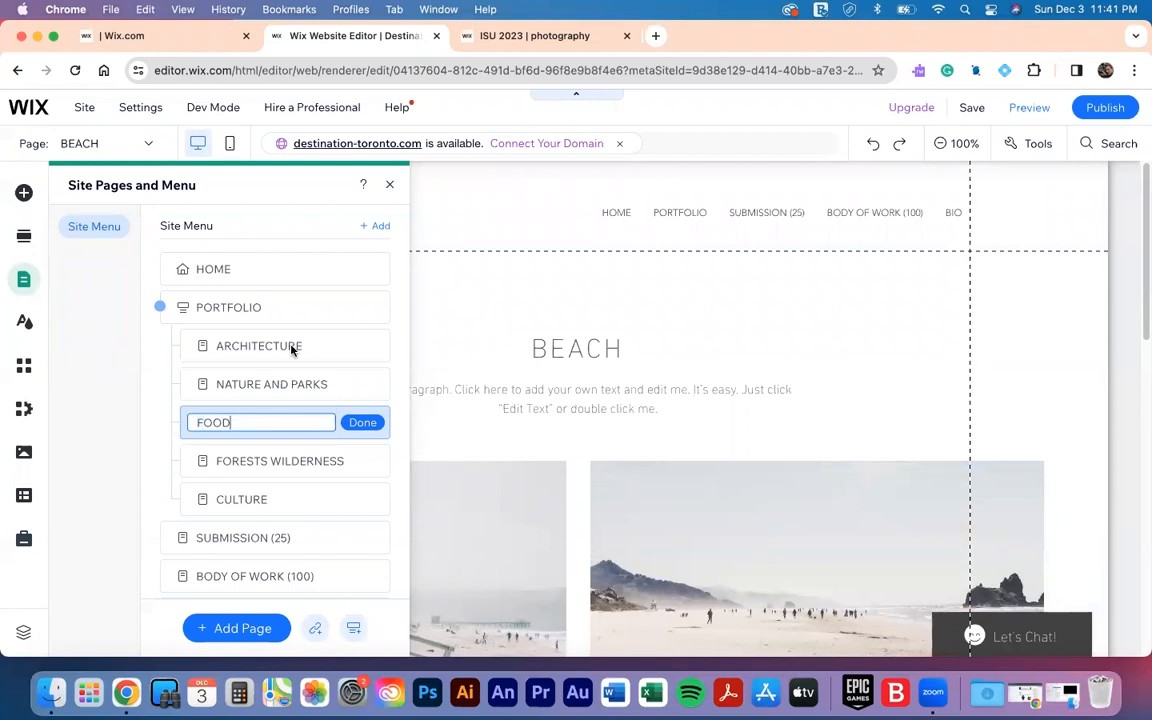
{"action": "type", "text": "OOD"}
{"action": "left_click", "coordinate": [293, 346]}
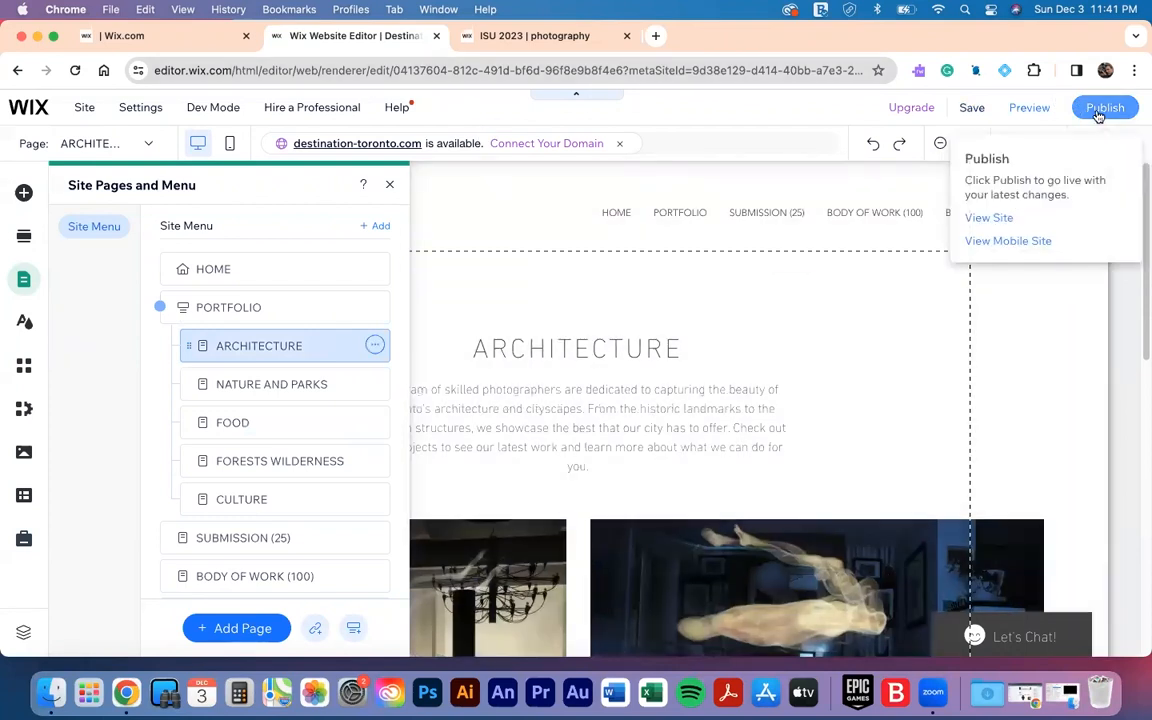
- Publish the updated site and view the portfolio images on the live home page
{"action": "left_click", "coordinate": [1097, 116]}
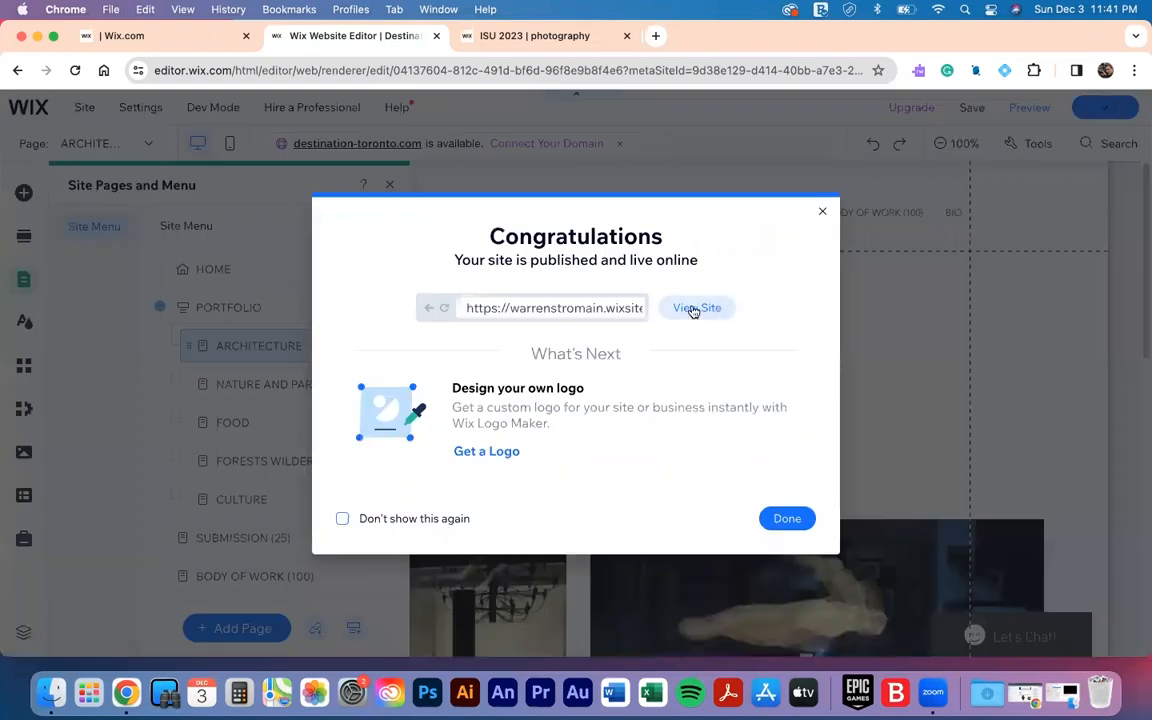
{"action": "left_click", "coordinate": [693, 310]}
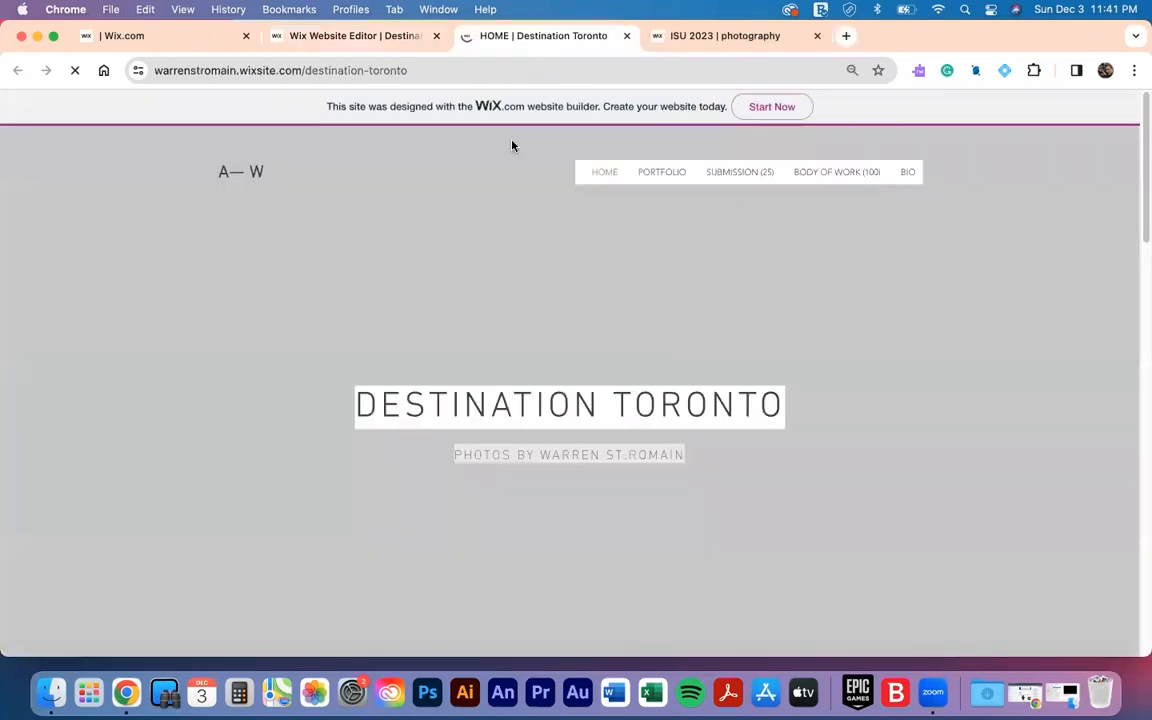
{"action": "scroll", "coordinate": [509, 429], "scroll_direction": "down", "scroll_amount": 5}
{"action": "scroll", "coordinate": [504, 424], "scroll_direction": "down", "scroll_amount": 5}
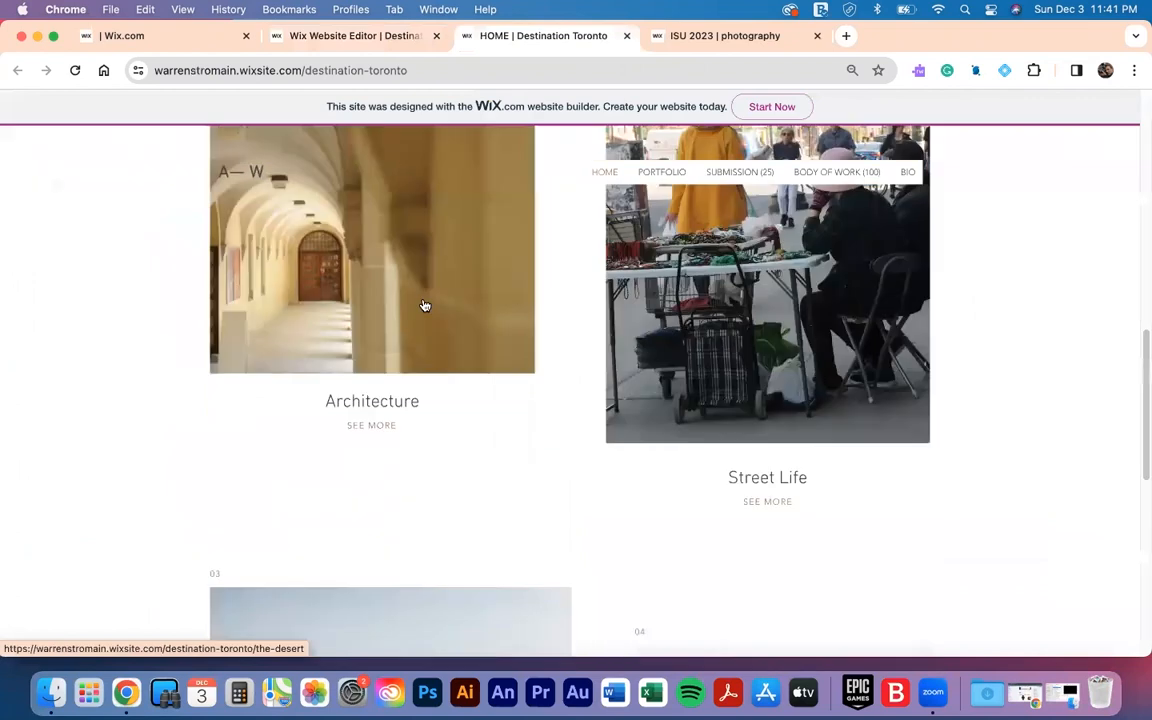
- Follow the live Architecture image link, examine the last part of the page's URL, and return to the editor
{"action": "left_click", "coordinate": [378, 283]}
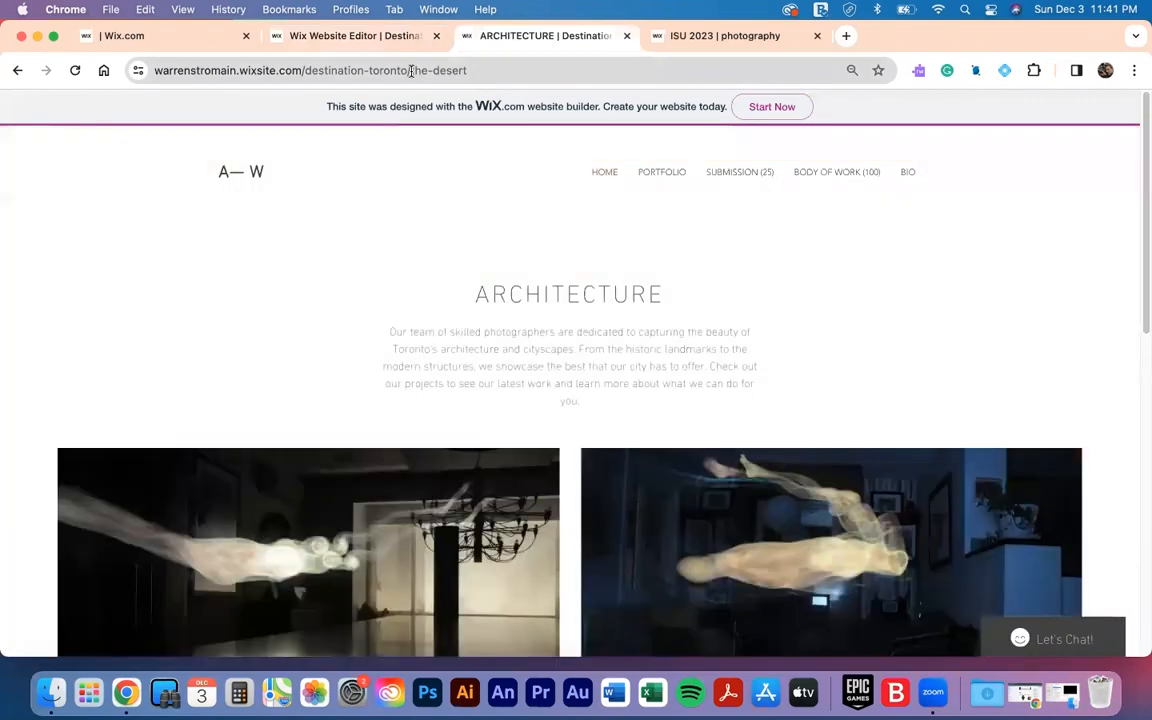
{"action": "left_click_drag", "start_coordinate": [411, 71], "coordinate": [477, 69]}
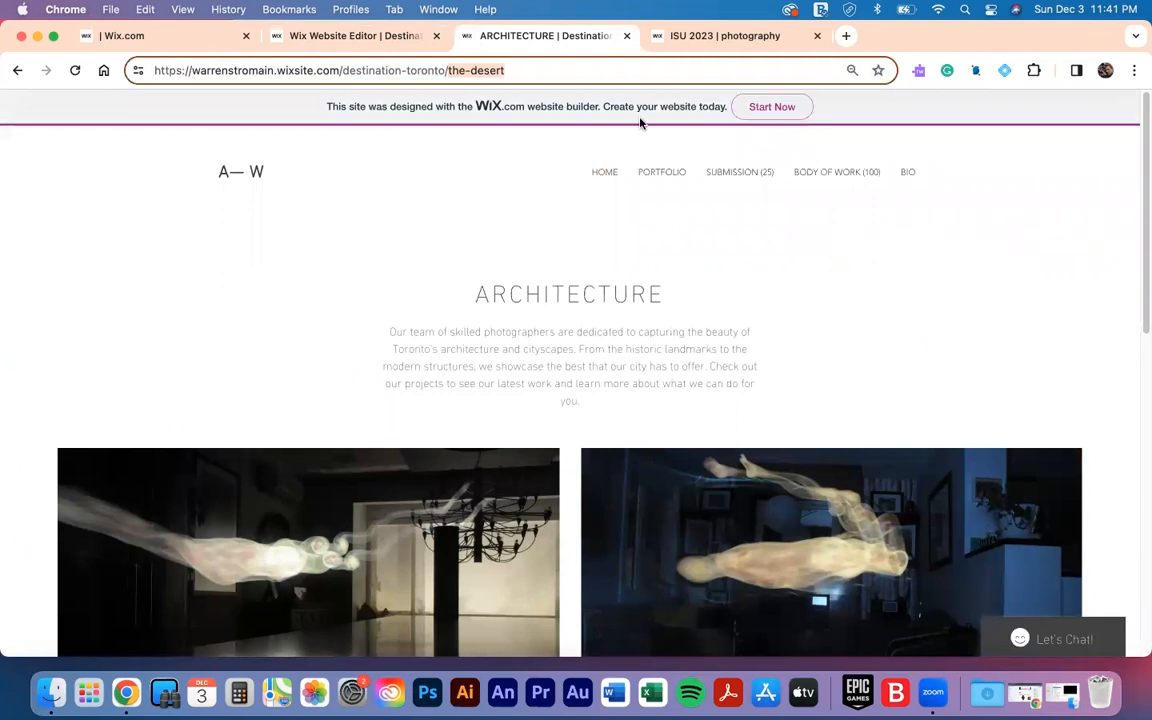
{"action": "left_click_drag", "start_coordinate": [560, 67], "coordinate": [449, 70]}
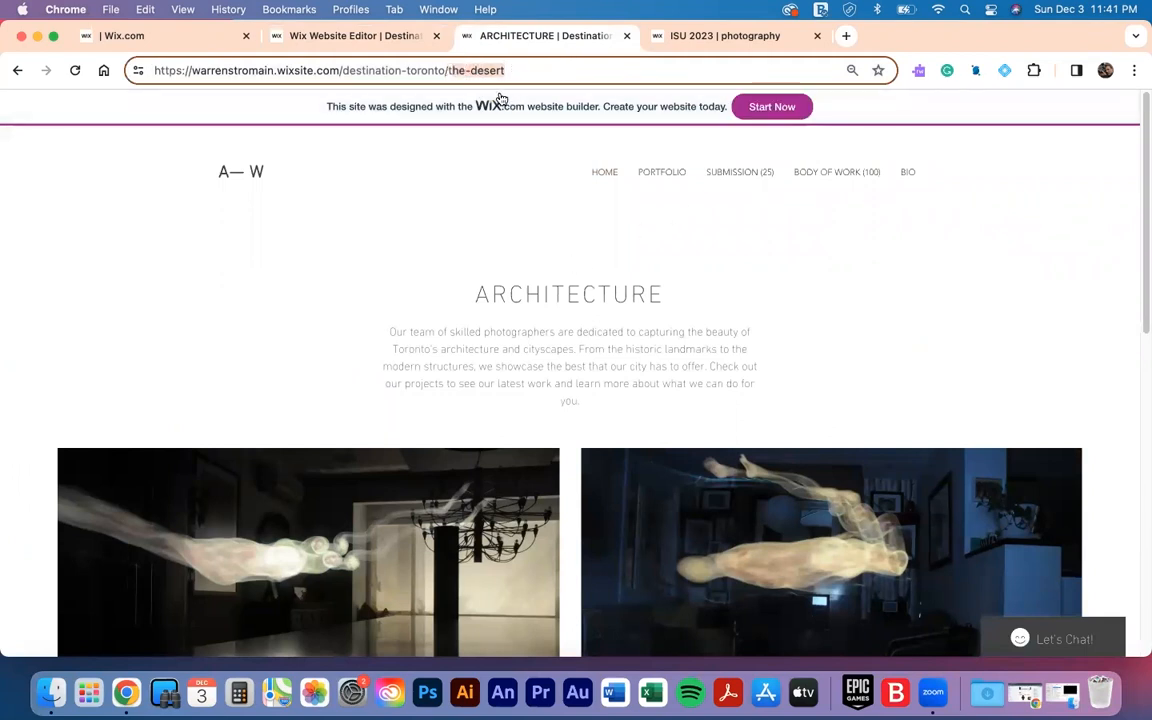
{"action": "left_click", "coordinate": [626, 36]}
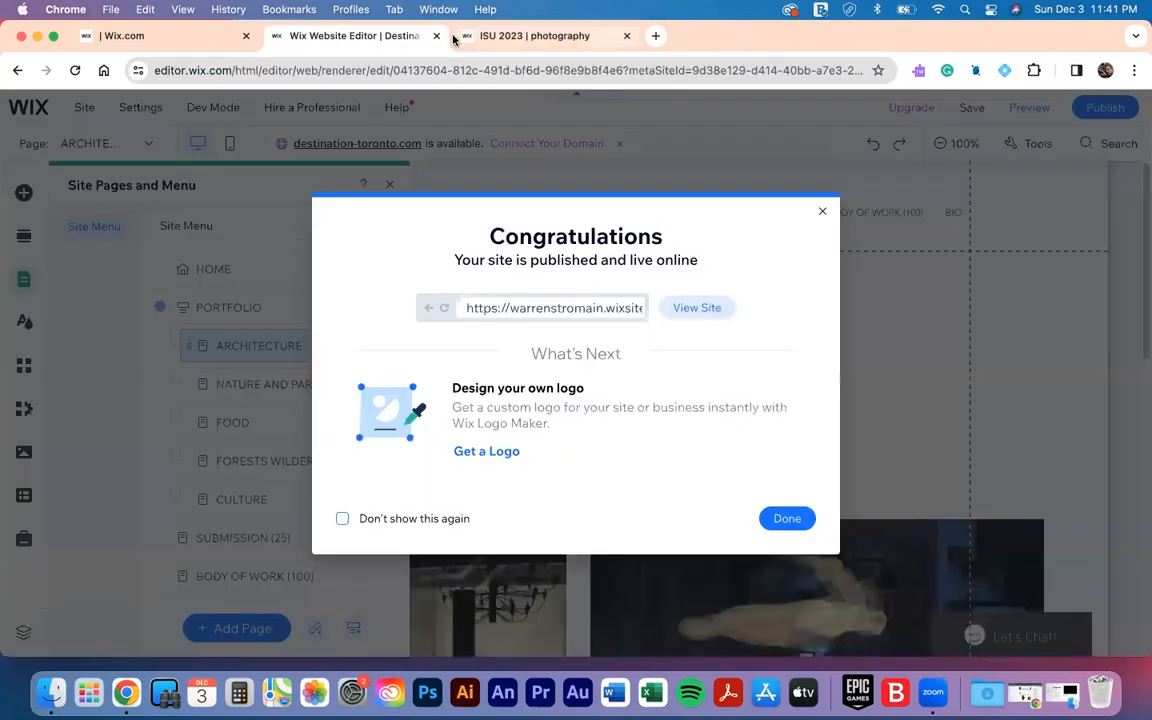
{"action": "left_click", "coordinate": [822, 215]}
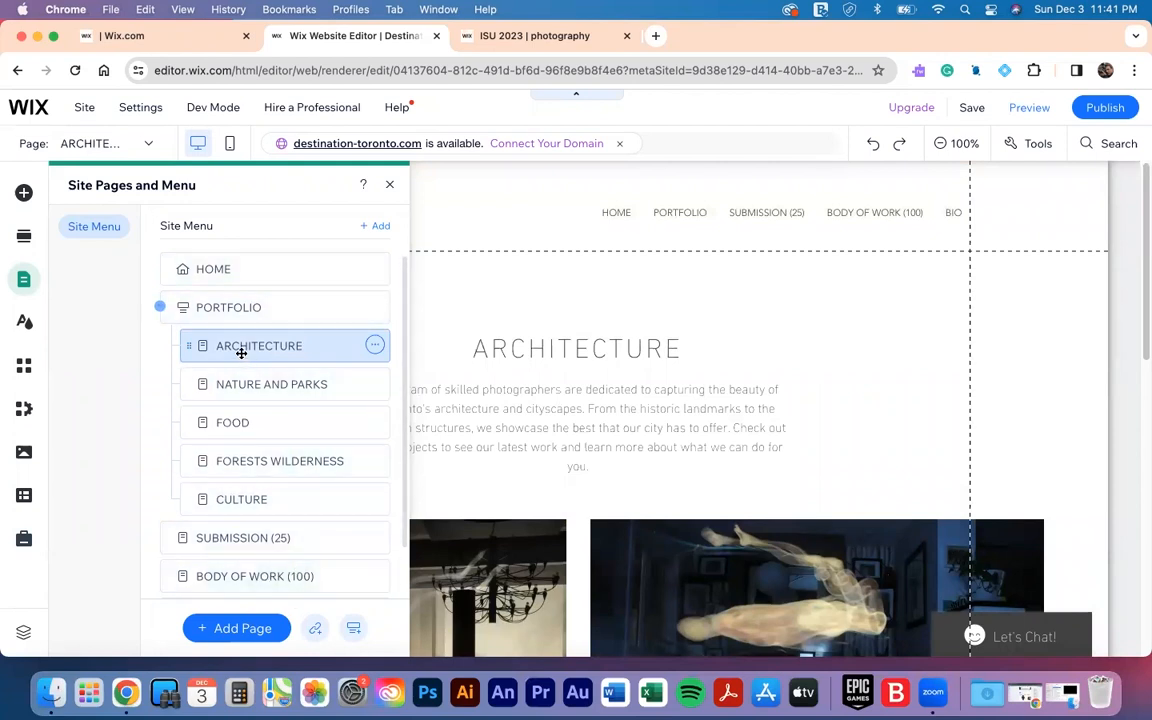
- Set the ARCHITECTURE page's URL slug to "architecture" in its SEO basics
{"action": "left_click", "coordinate": [375, 347]}
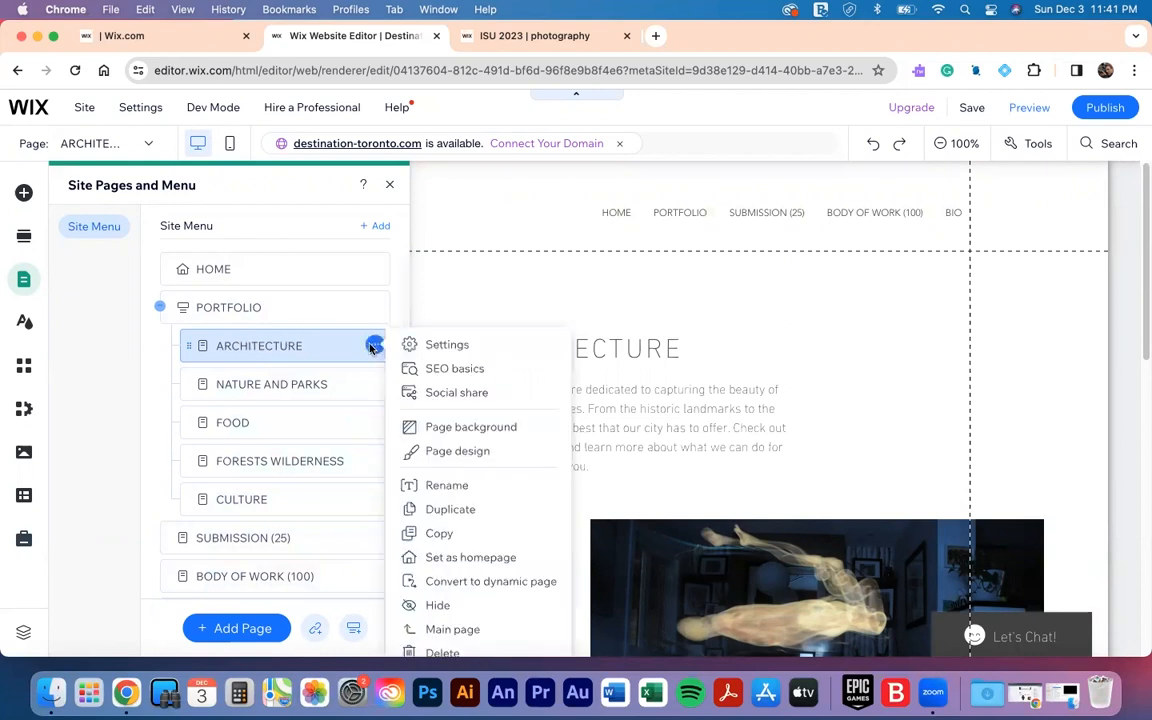
{"action": "left_click", "coordinate": [441, 369]}
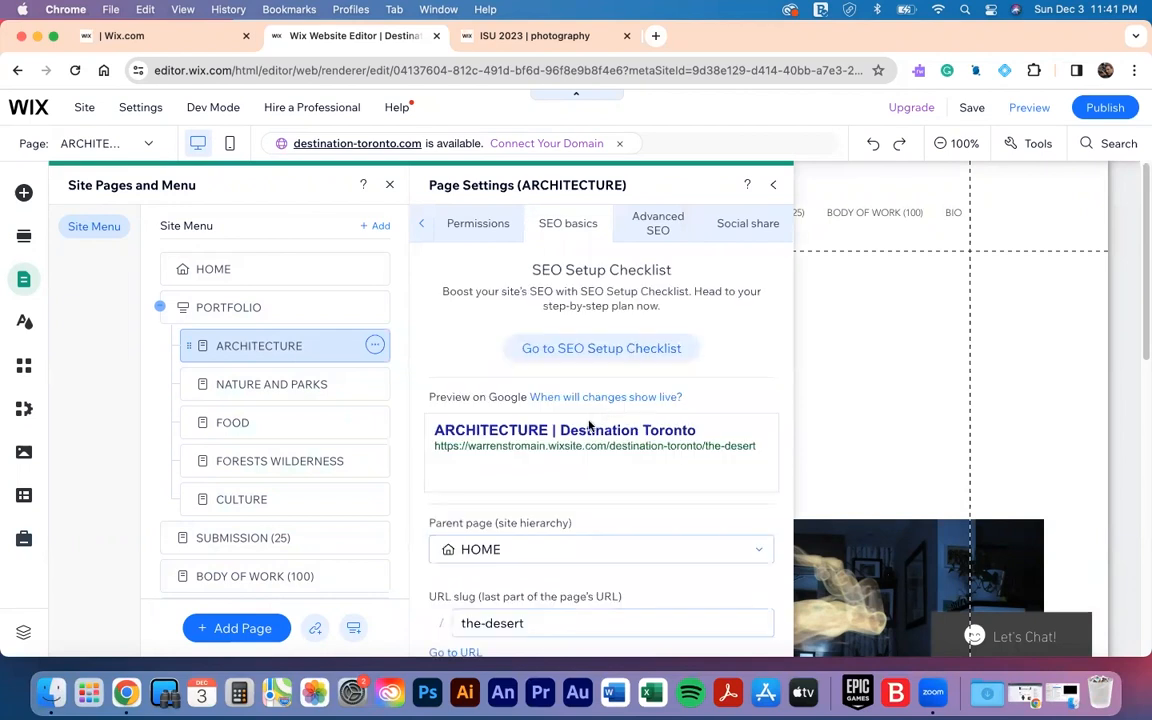
{"action": "scroll", "coordinate": [675, 450], "scroll_direction": "down", "scroll_amount": 2}
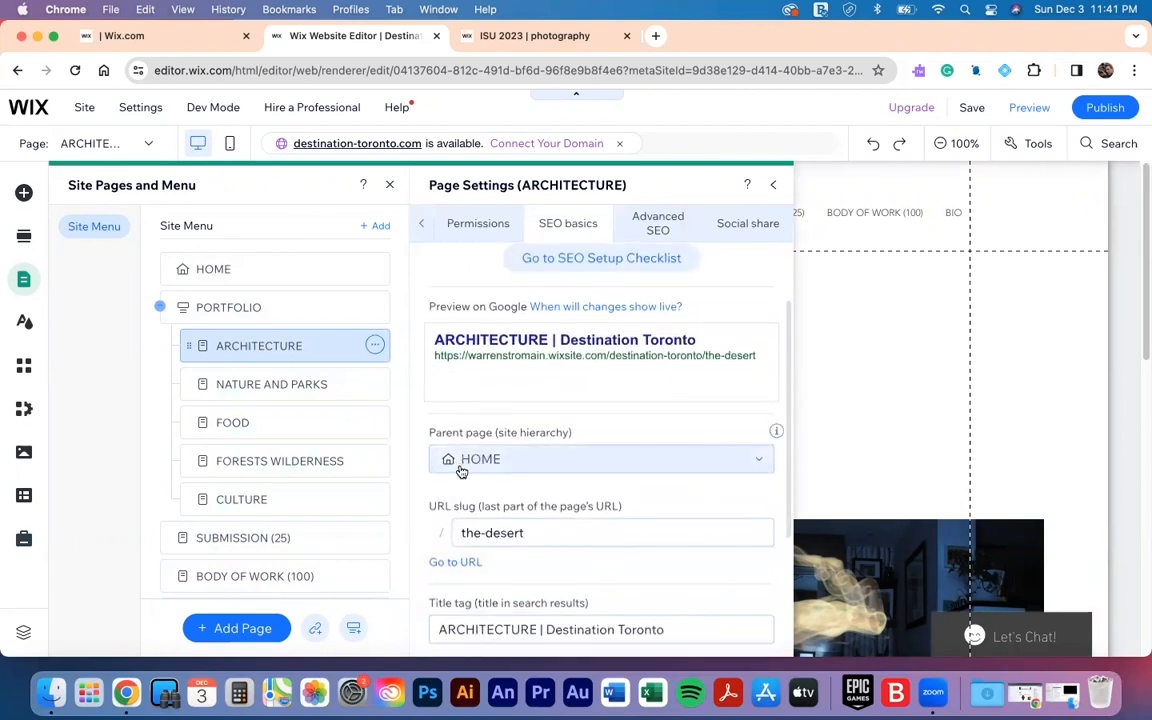
{"action": "left_click", "coordinate": [585, 537]}
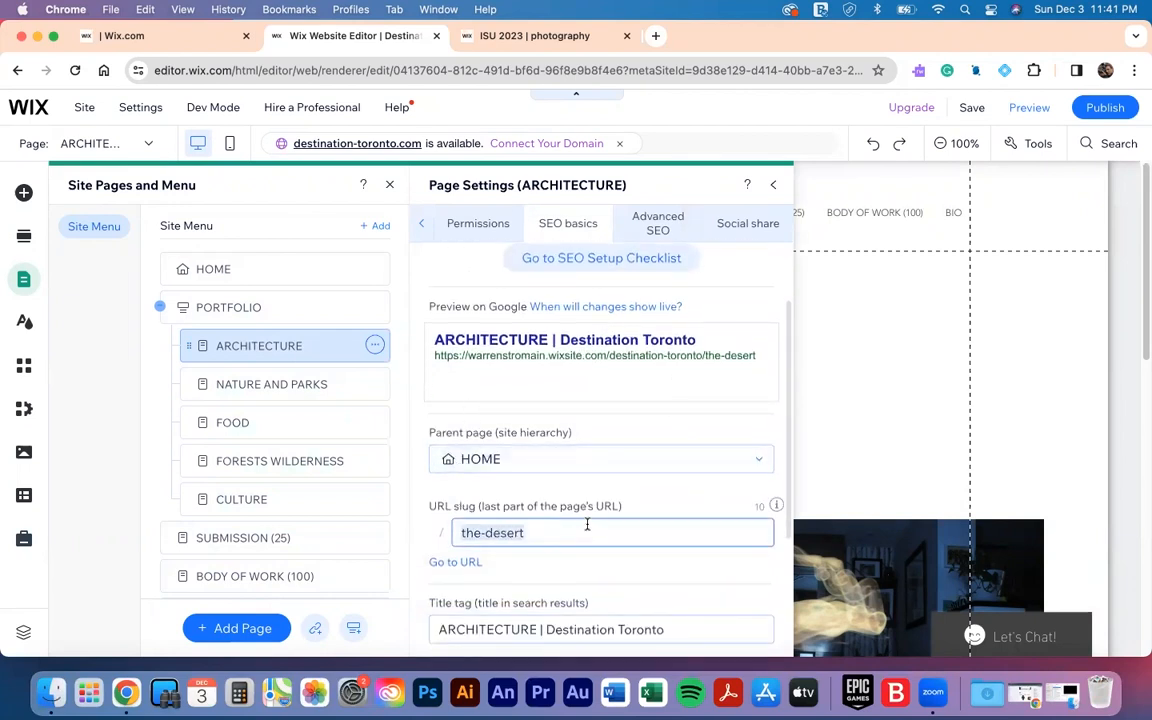
{"action": "type", "text": "ARCHIT"}
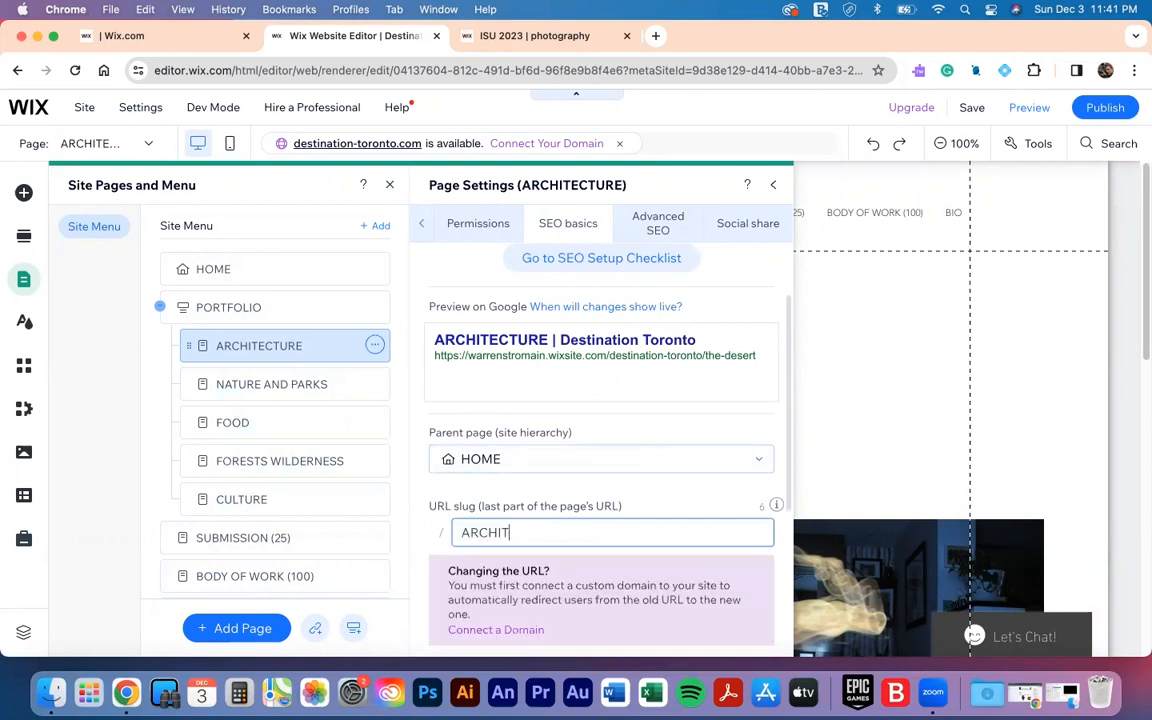
{"action": "type", "text": "ECTURE"}
{"action": "key", "text": "super+a"}
{"action": "type", "text": "ar"}
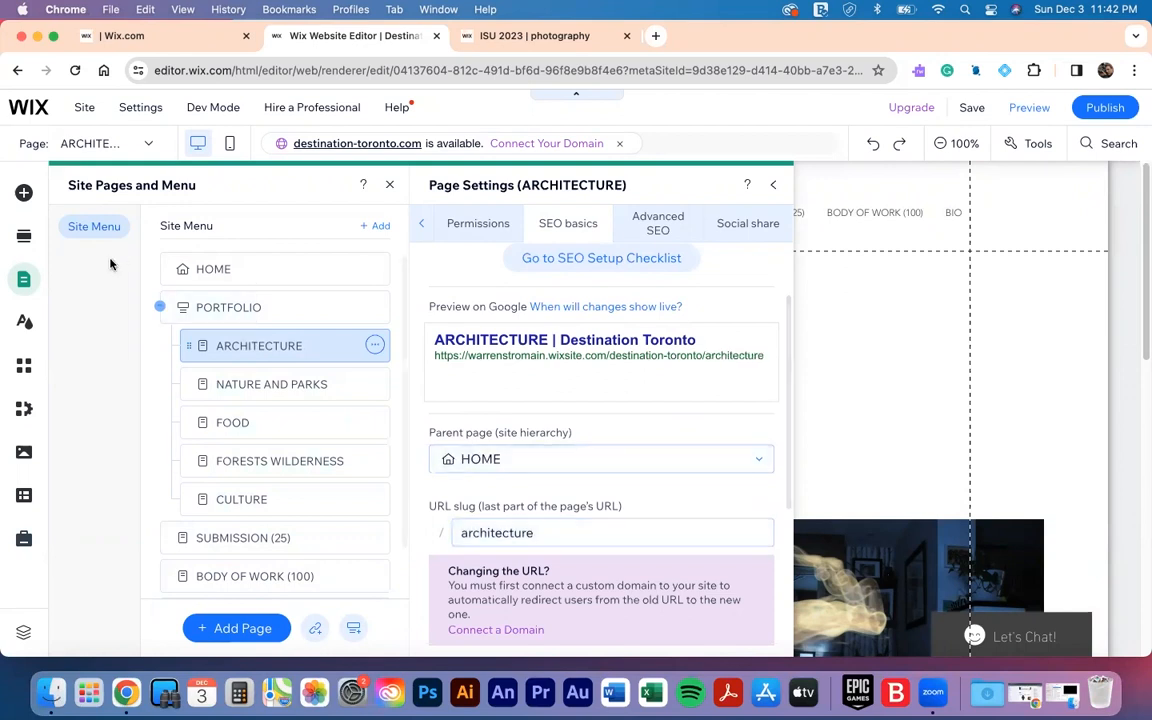
- Set the NATURE AND PARKS page's URL slug to "nature-and-parks" in its SEO basics
{"action": "left_click", "coordinate": [327, 393]}
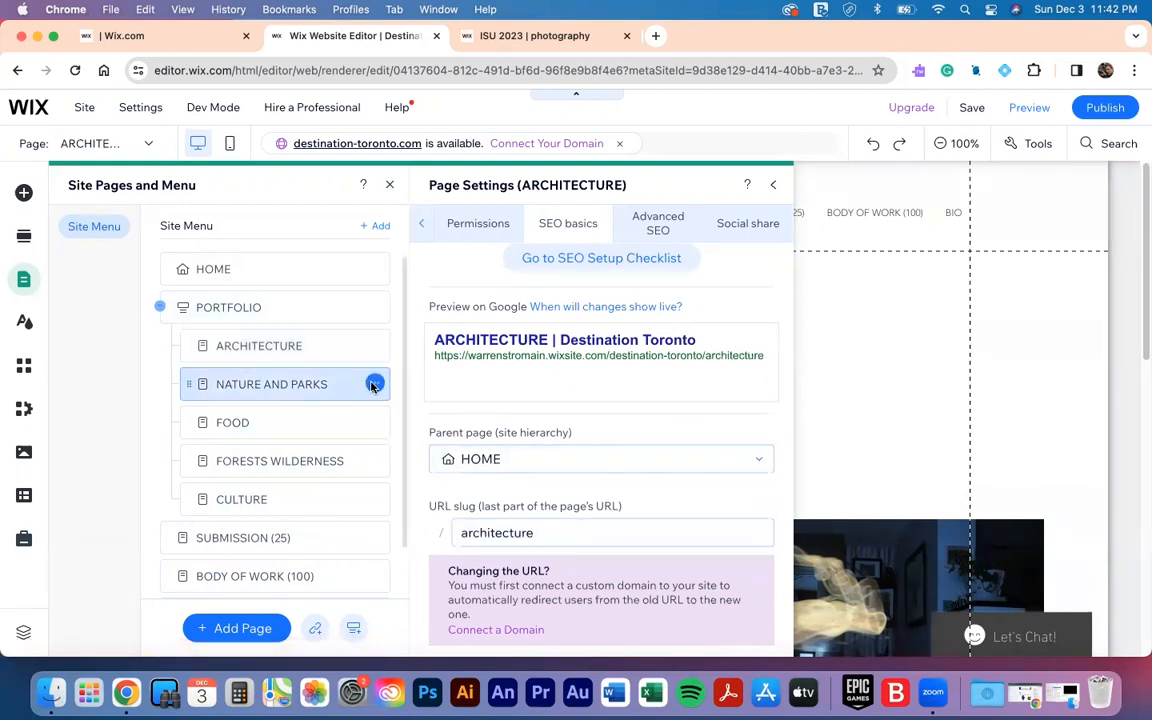
{"action": "left_click", "coordinate": [374, 383]}
{"action": "left_click", "coordinate": [442, 407]}
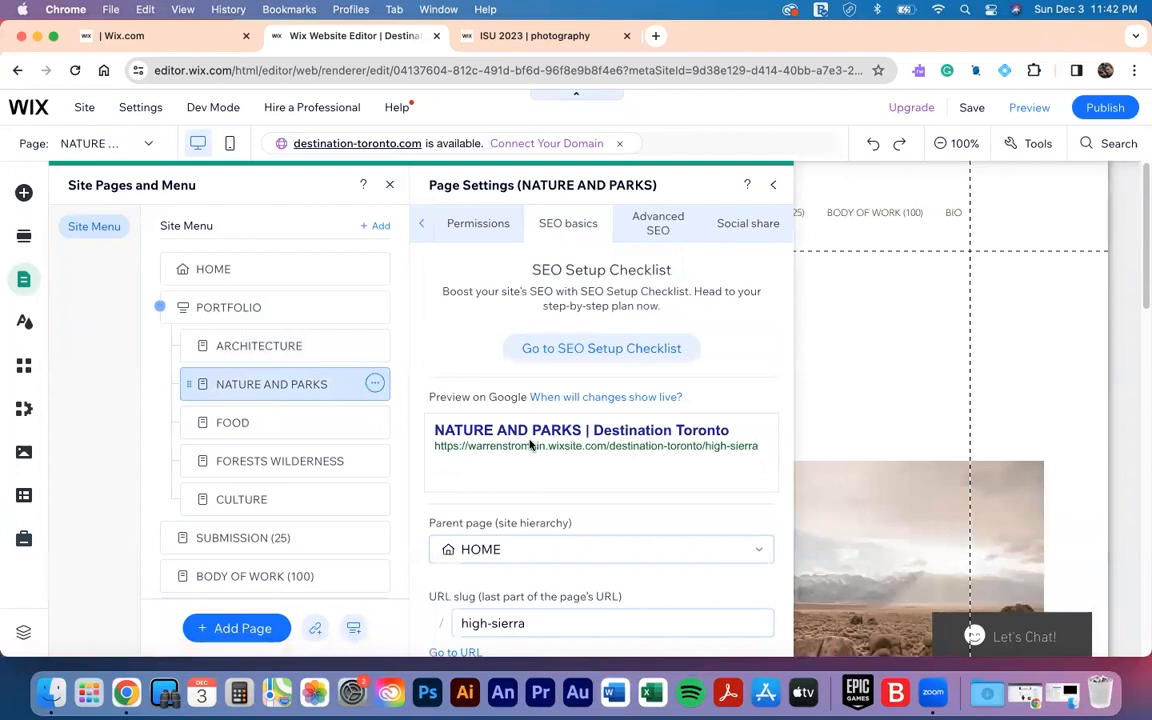
{"action": "triple_click", "coordinate": [537, 620]}
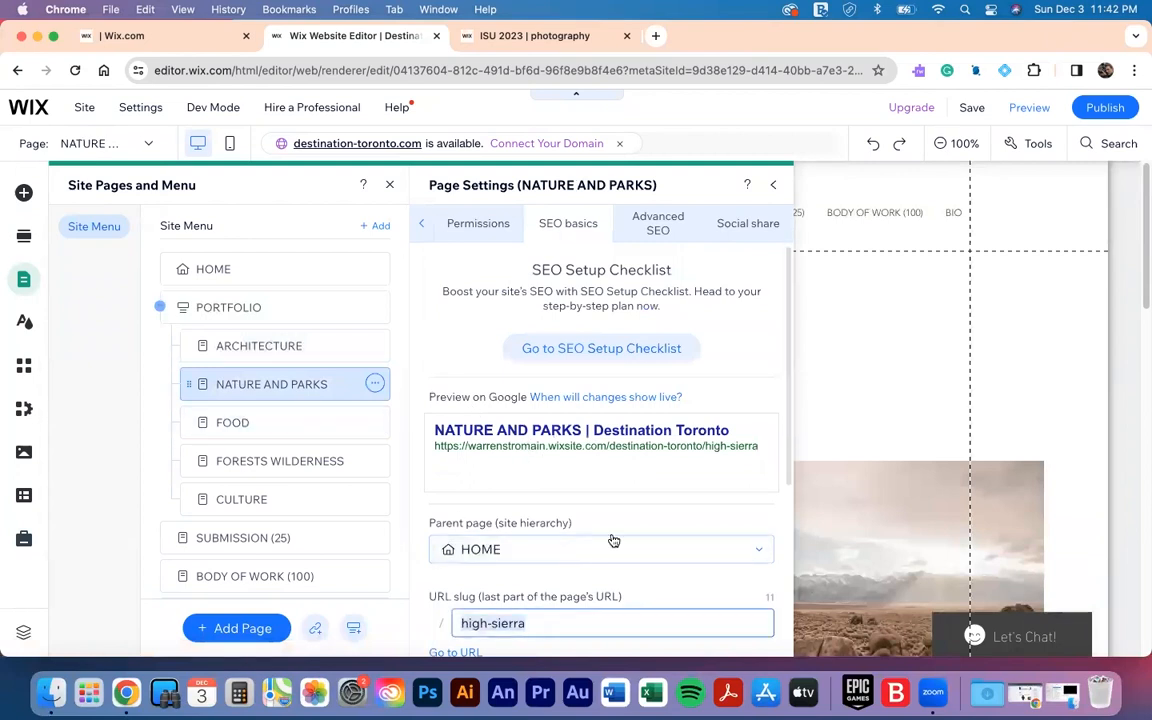
{"action": "type", "text": "nature-"}
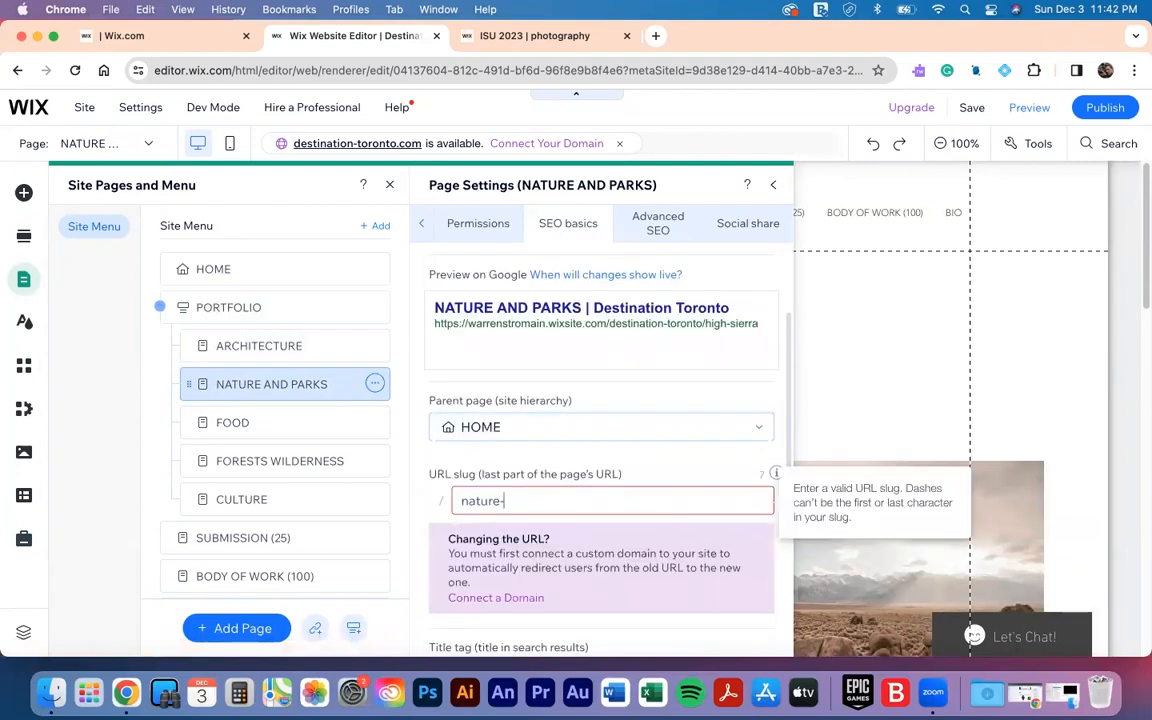
{"action": "type", "text": "and-parks"}
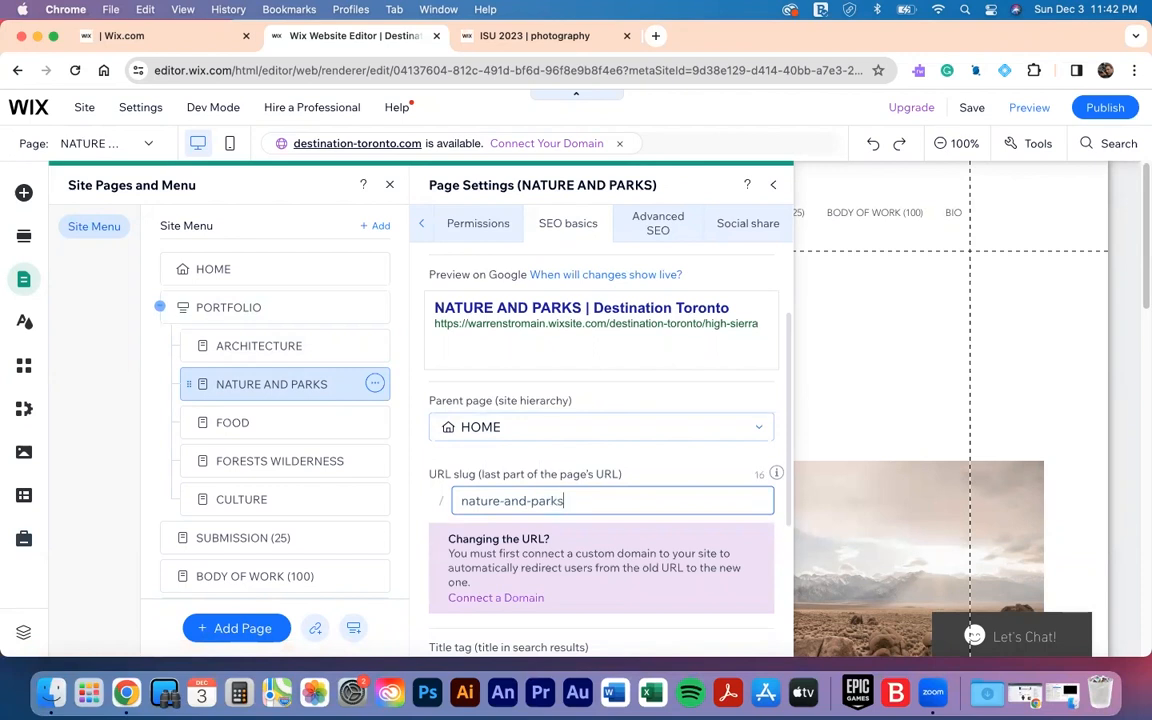
- Open the FOOD page's settings and rename the FORESTS WILDERNESS page under PORTFOLIO as "STREET LIFE"
{"action": "left_click", "coordinate": [290, 431]}
{"action": "key", "text": "Return"}
{"action": "double_click", "coordinate": [293, 461]}
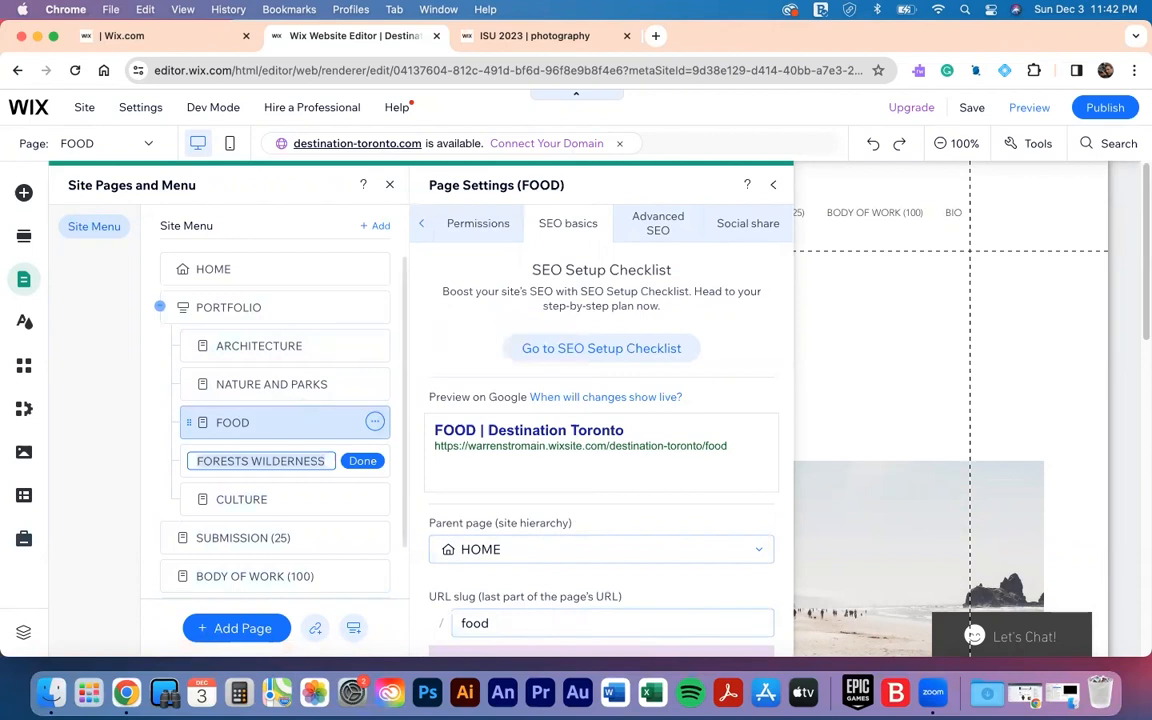
{"action": "type", "text": "STREET LIFE"}
{"action": "key", "text": "Return"}
- Check the STREET LIFE page's URL slug in its SEO basics, open the CULTURE page and close the page settings
{"action": "left_click", "coordinate": [352, 462]}
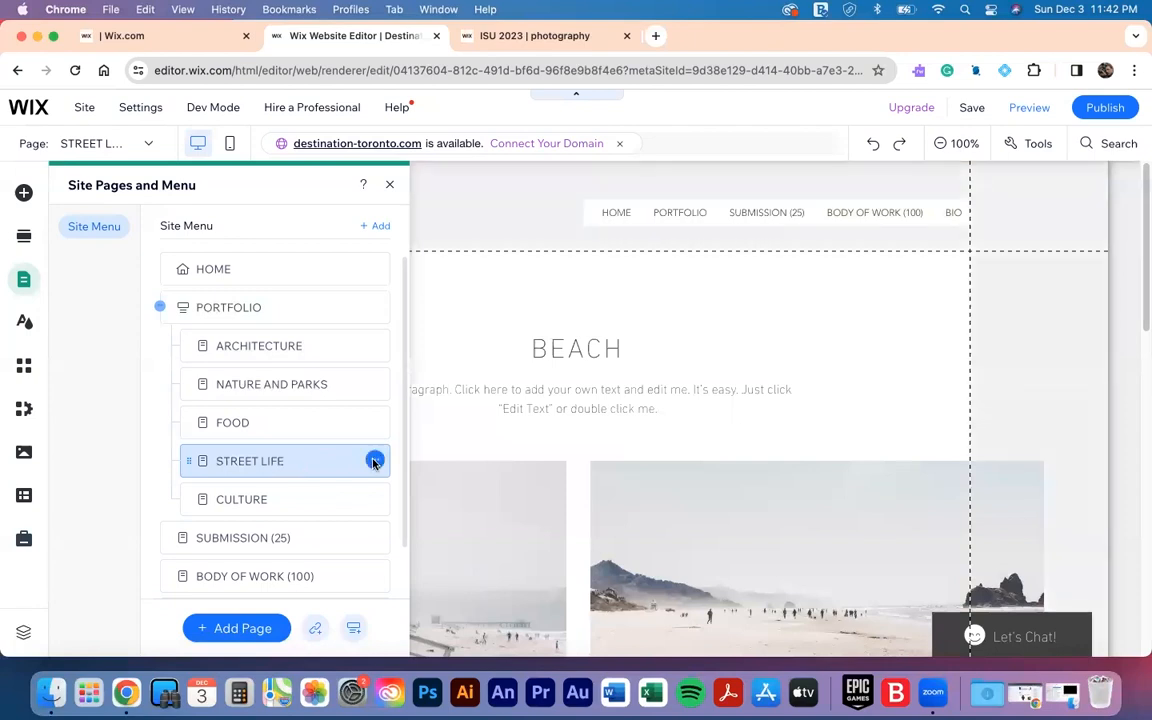
{"action": "left_click", "coordinate": [374, 461]}
{"action": "left_click", "coordinate": [452, 177]}
{"action": "scroll", "coordinate": [681, 525], "scroll_direction": "down", "scroll_amount": 2}
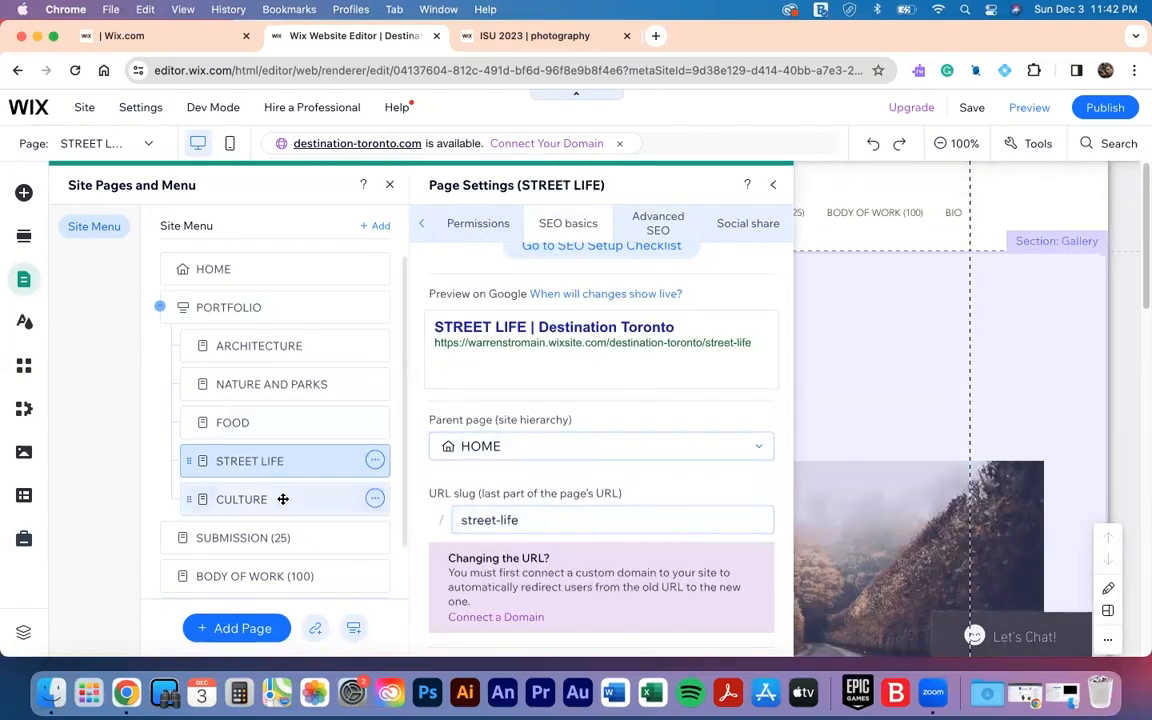
{"action": "left_click", "coordinate": [283, 499]}
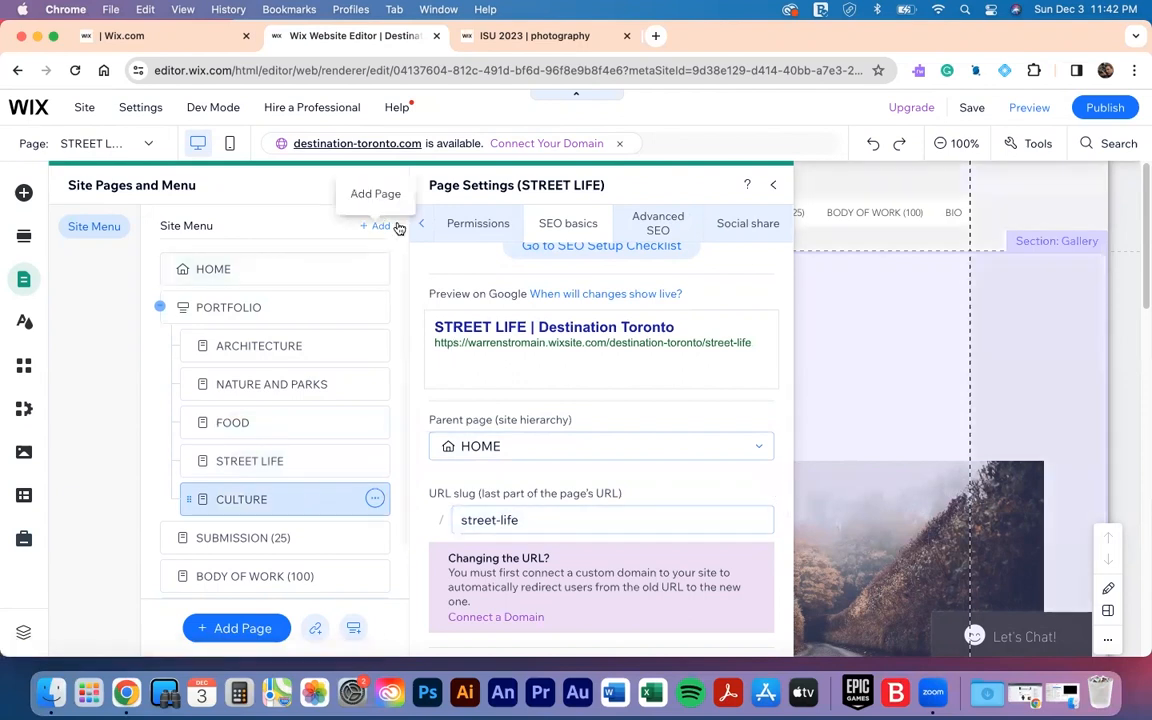
{"action": "left_click", "coordinate": [773, 185]}
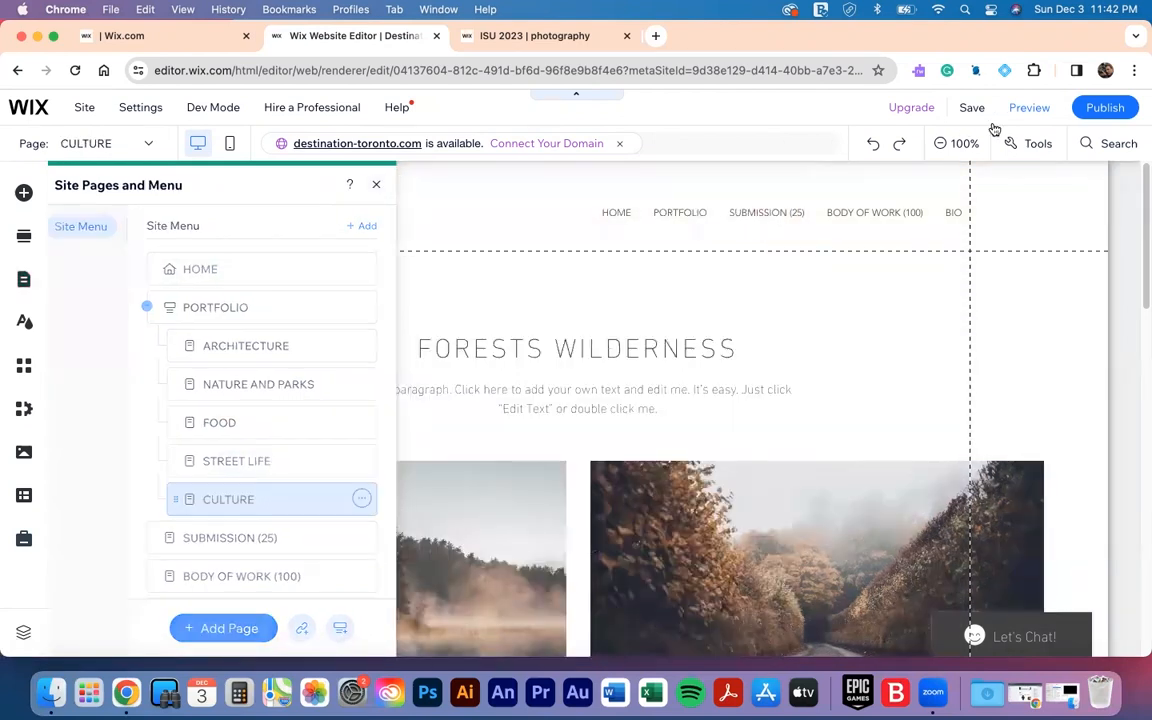
- Publish the updated site and examine the last part of the live Architecture page's URL
{"action": "left_click", "coordinate": [1105, 107]}
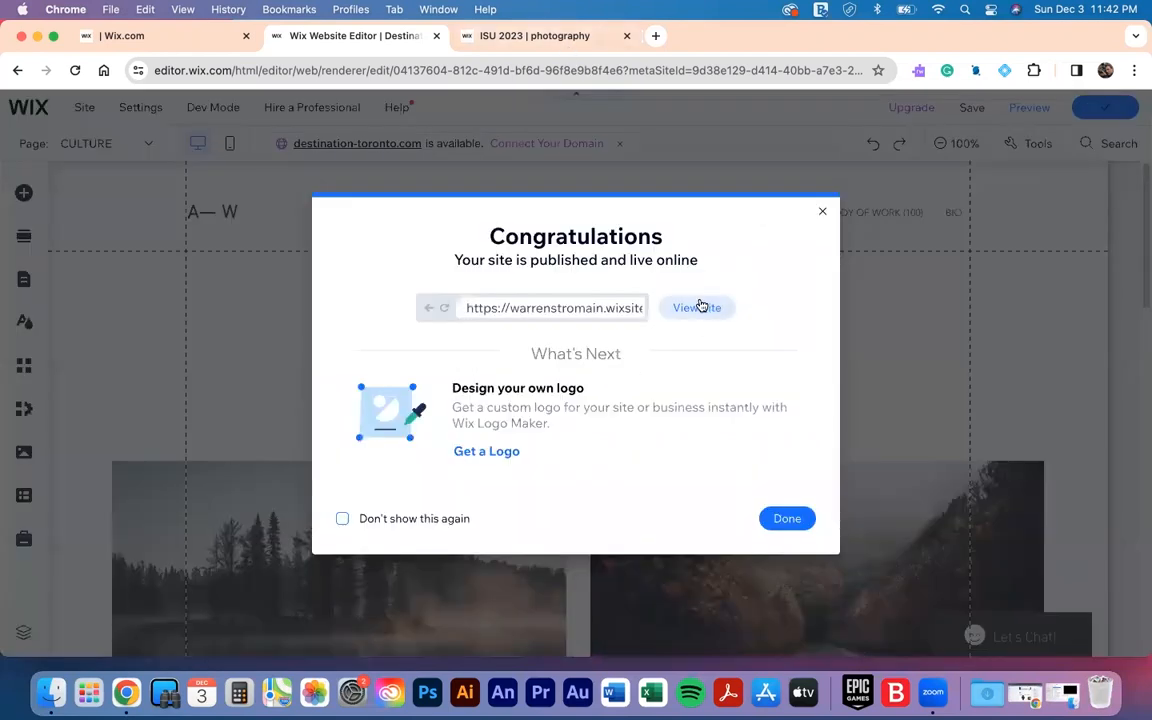
{"action": "left_click", "coordinate": [690, 307]}
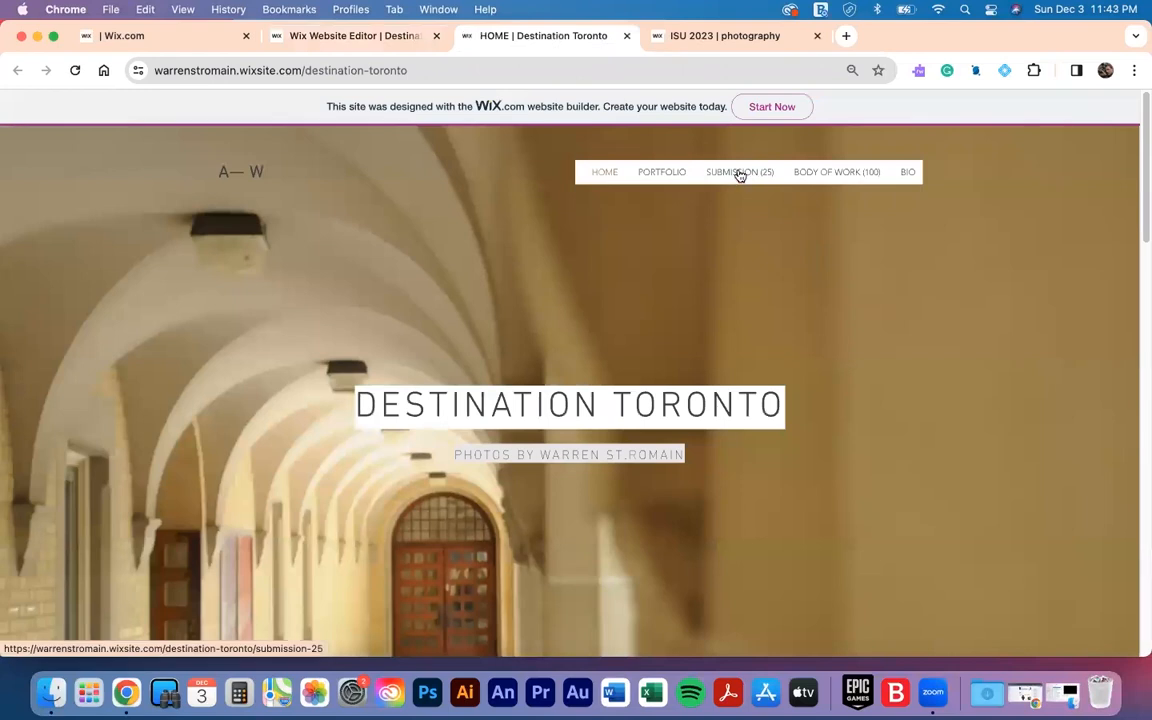
{"action": "mouse_move", "coordinate": [670, 174]}
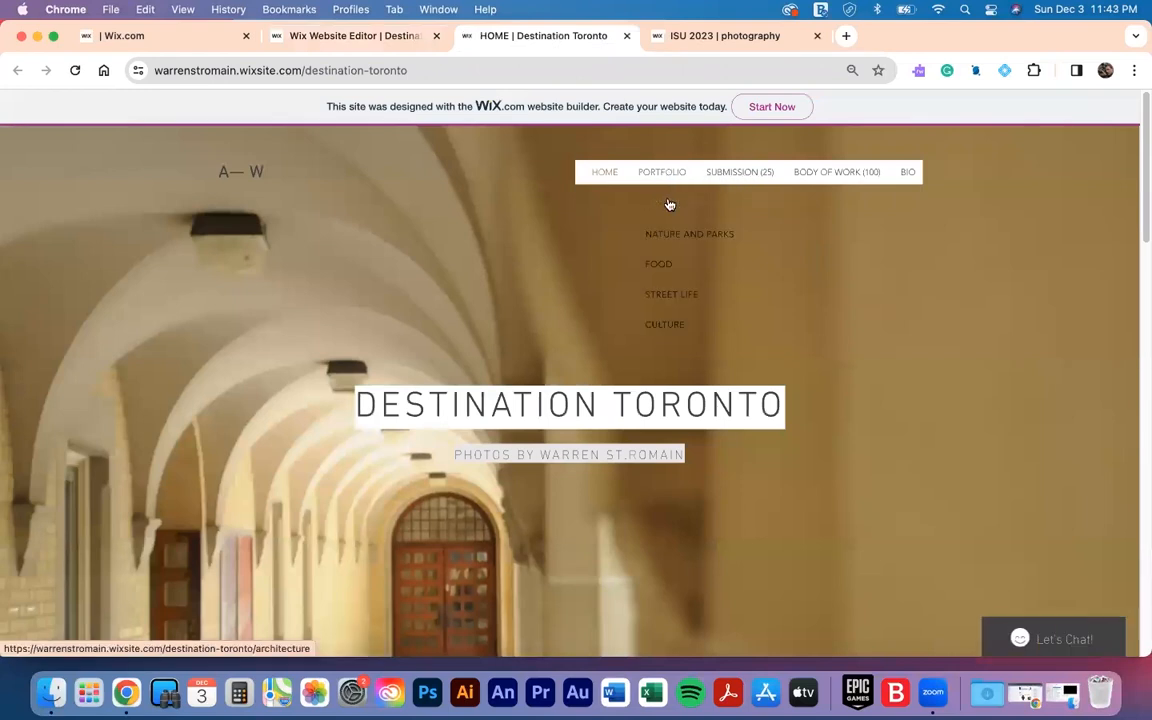
{"action": "left_click", "coordinate": [670, 205]}
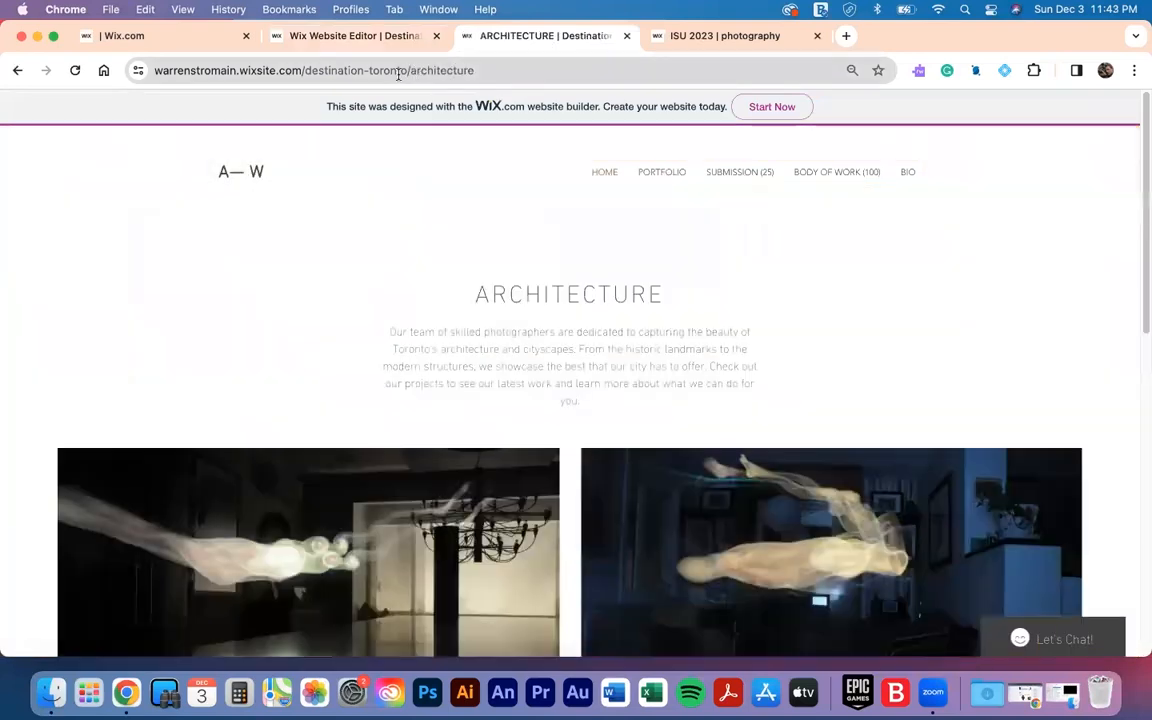
{"action": "double_click", "coordinate": [540, 75]}
- Open the live Nature and Parks portfolio page and examine its URL and content
{"action": "mouse_move", "coordinate": [680, 178]}
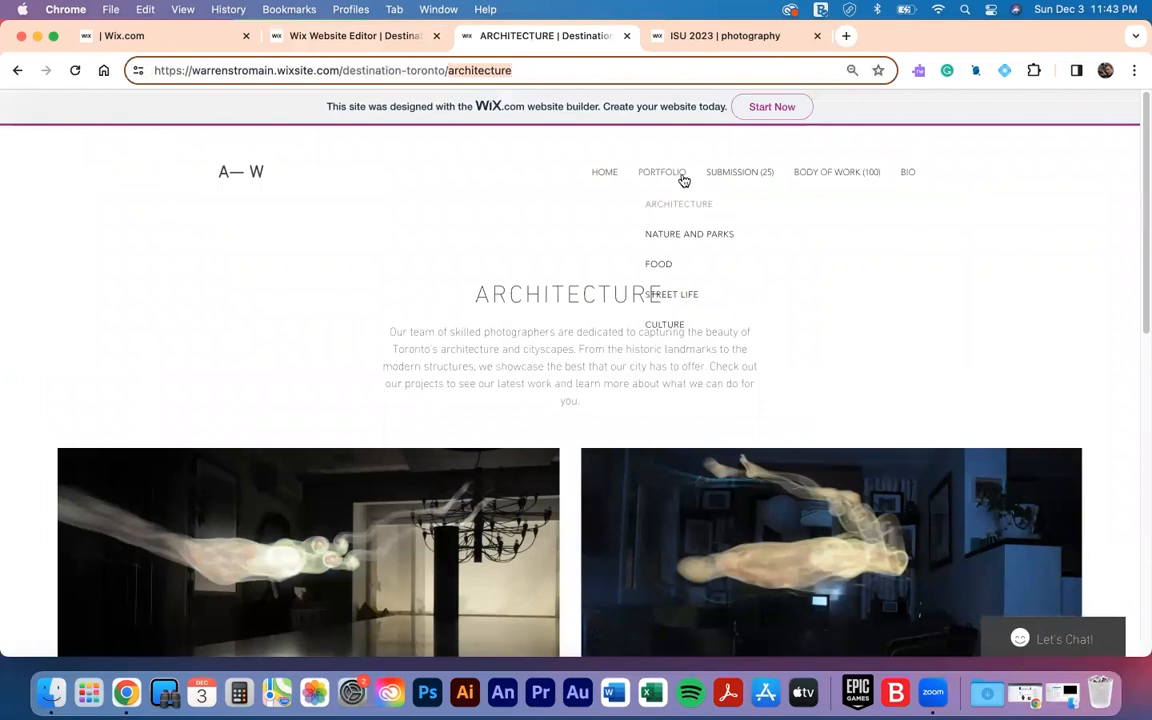
{"action": "left_click", "coordinate": [678, 233]}
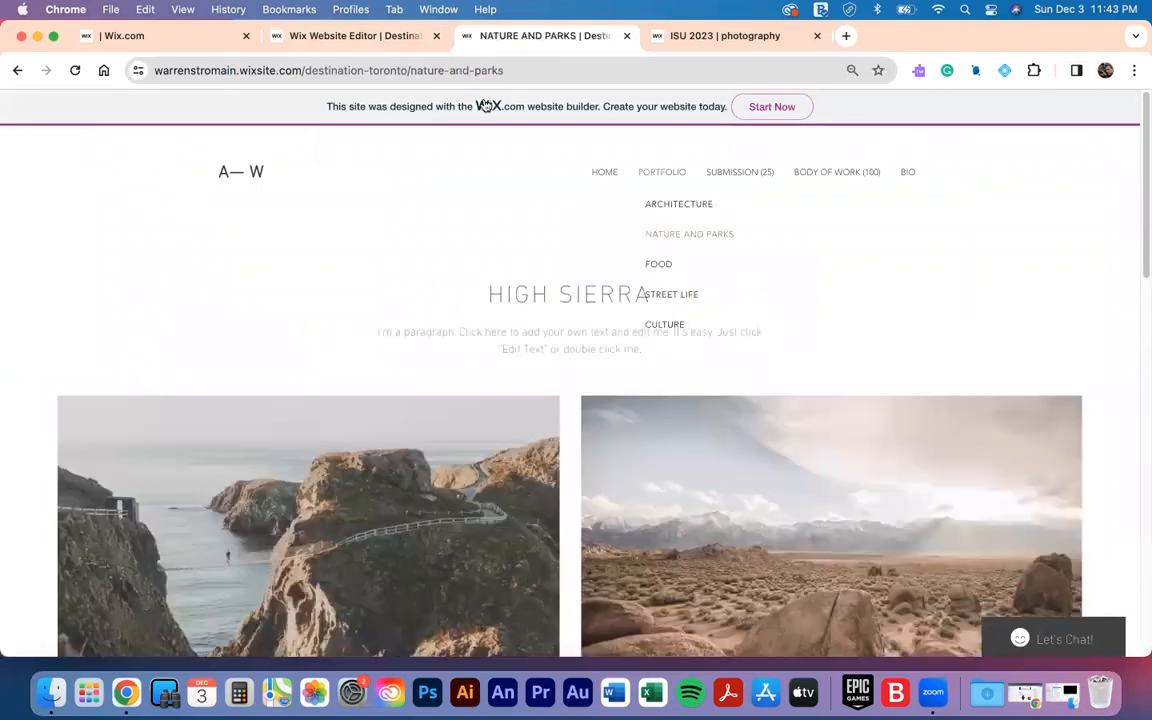
{"action": "left_click", "coordinate": [530, 68]}
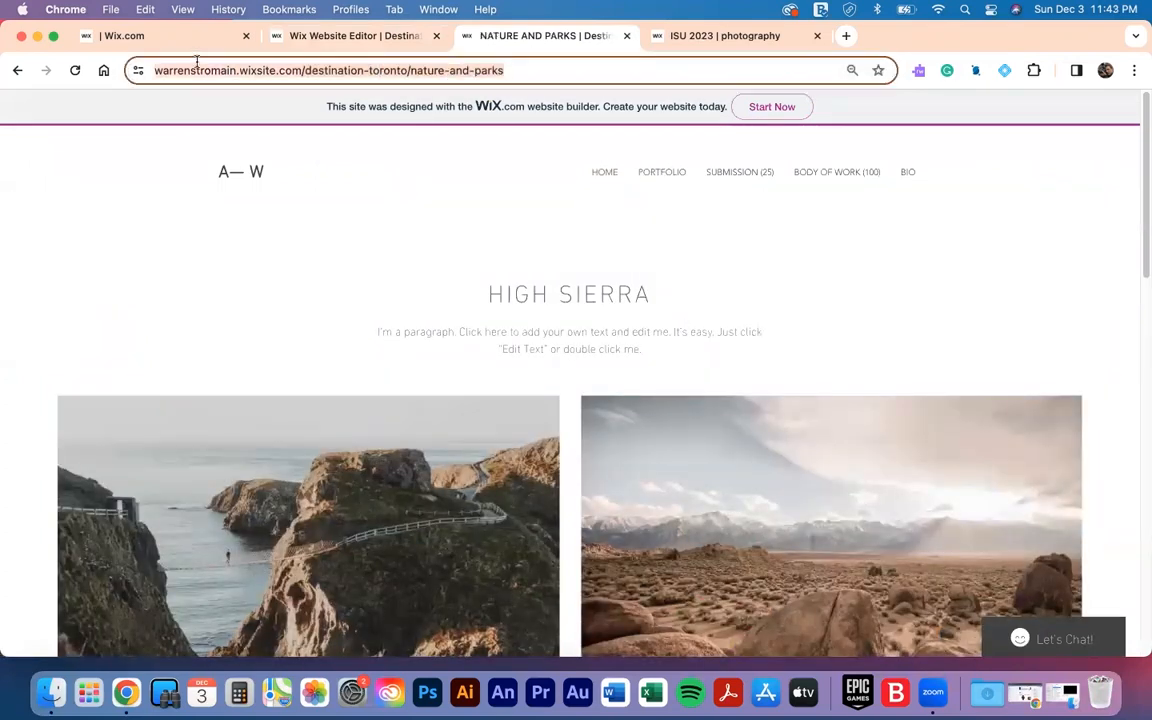
{"action": "left_click", "coordinate": [496, 71]}
{"action": "scroll", "coordinate": [924, 298], "scroll_direction": "down", "scroll_amount": 1}
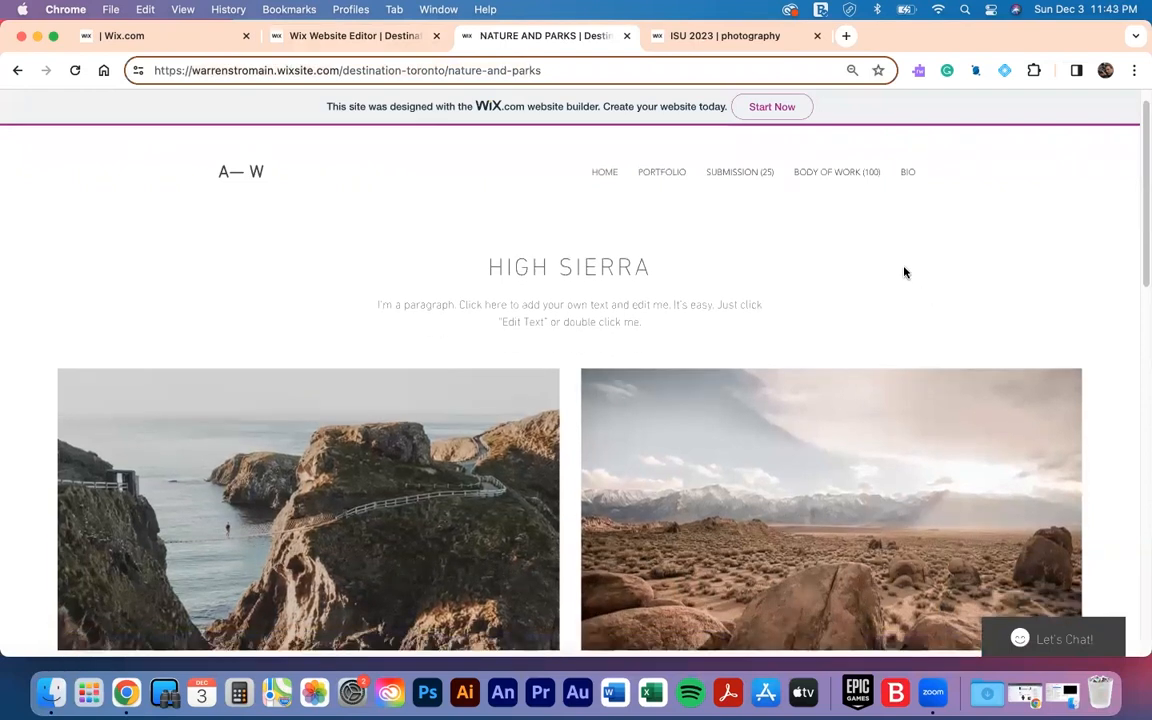
- Look through the live Submission (25) gallery and return to the editor, dismissing the publishing message
{"action": "left_click", "coordinate": [751, 175]}
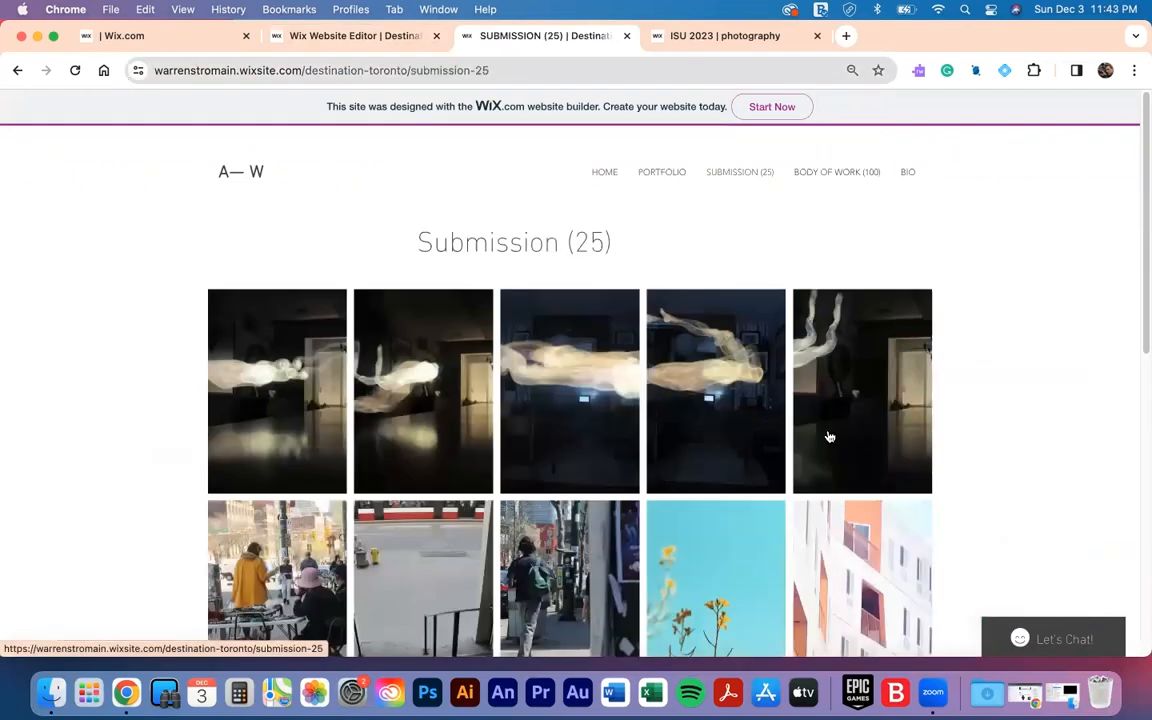
{"action": "scroll", "coordinate": [828, 437], "scroll_direction": "down", "scroll_amount": 5}
{"action": "scroll", "coordinate": [700, 465], "scroll_direction": "down", "scroll_amount": 2}
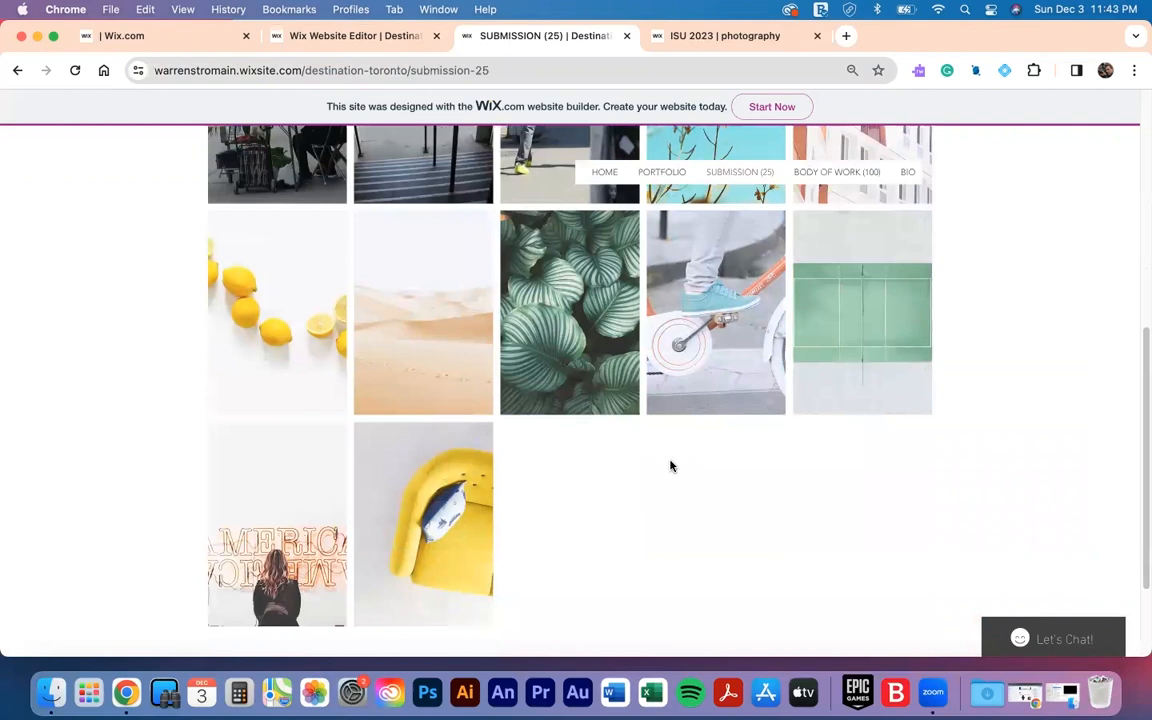
{"action": "scroll", "coordinate": [671, 465], "scroll_direction": "up", "scroll_amount": 5}
{"action": "scroll", "coordinate": [674, 465], "scroll_direction": "up", "scroll_amount": 3}
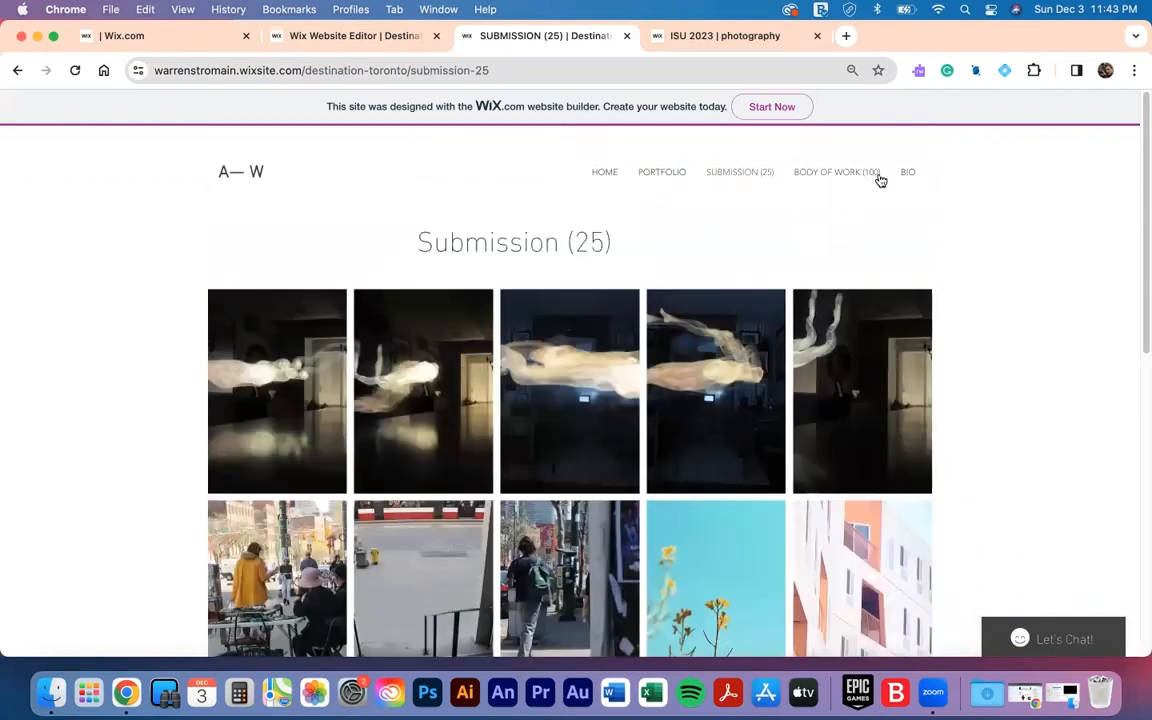
{"action": "left_click", "coordinate": [626, 36]}
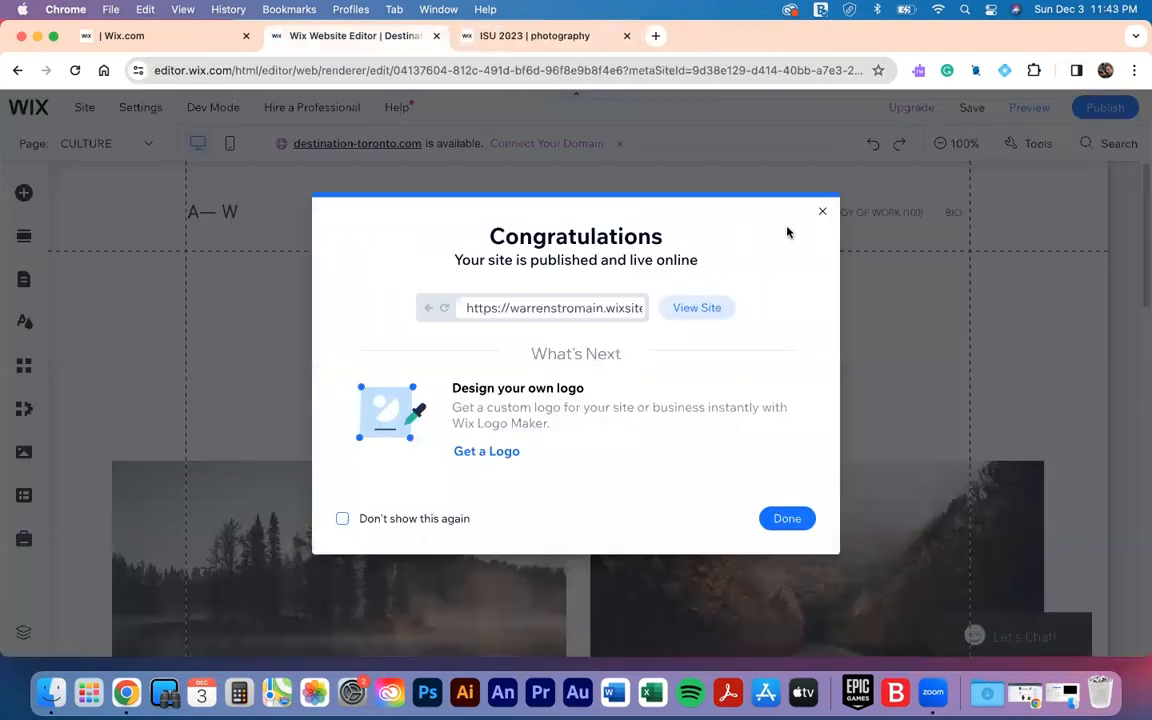
{"action": "left_click", "coordinate": [822, 214]}
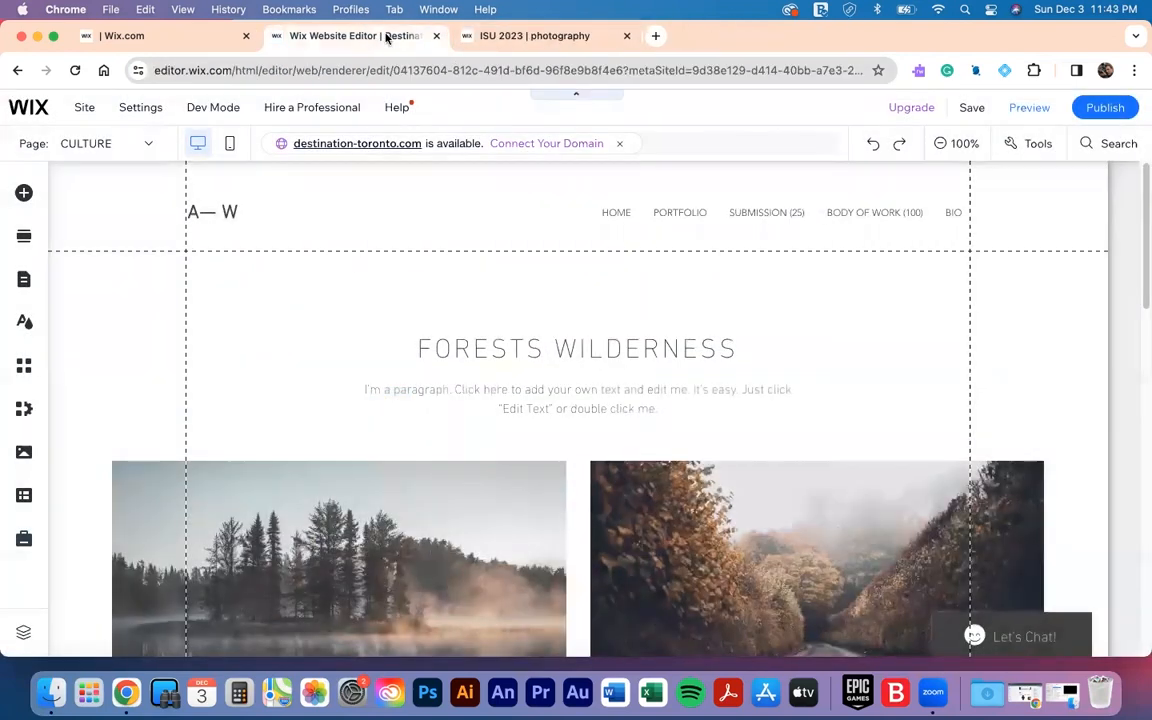
- Review the photo requirements on the ISU 2023 assignment page and return to the website editor
{"action": "left_click", "coordinate": [470, 36]}
{"action": "scroll", "coordinate": [616, 343], "scroll_direction": "down", "scroll_amount": 5}
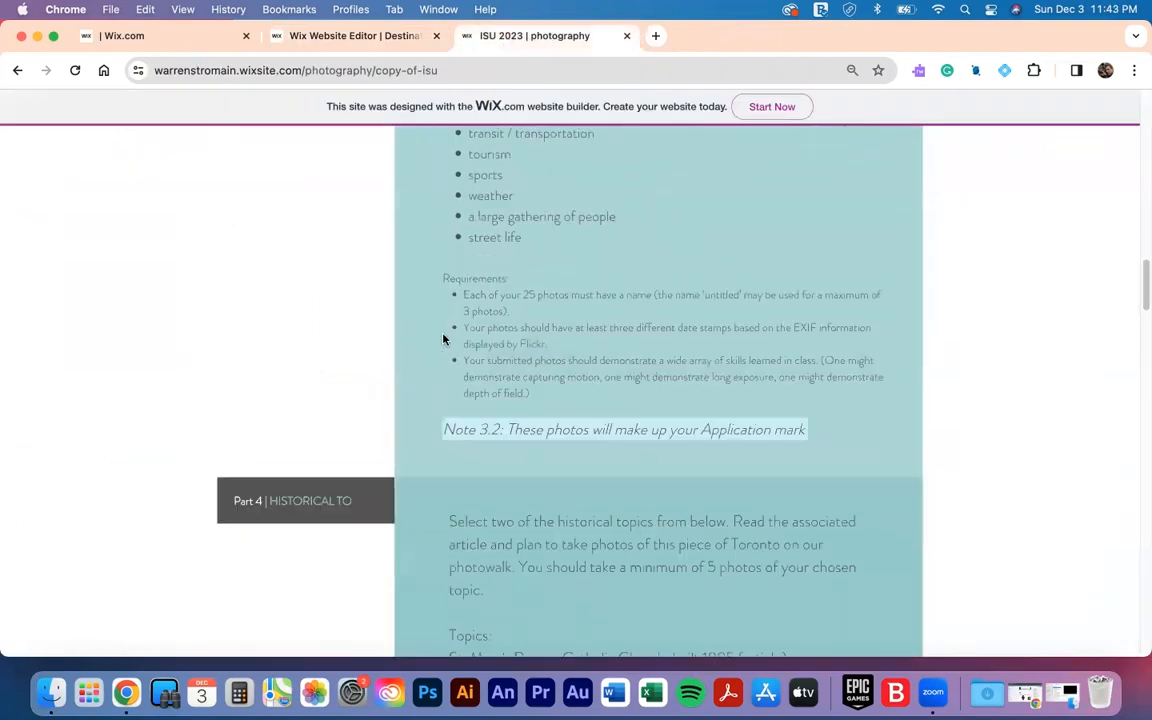
{"action": "left_click", "coordinate": [340, 40]}
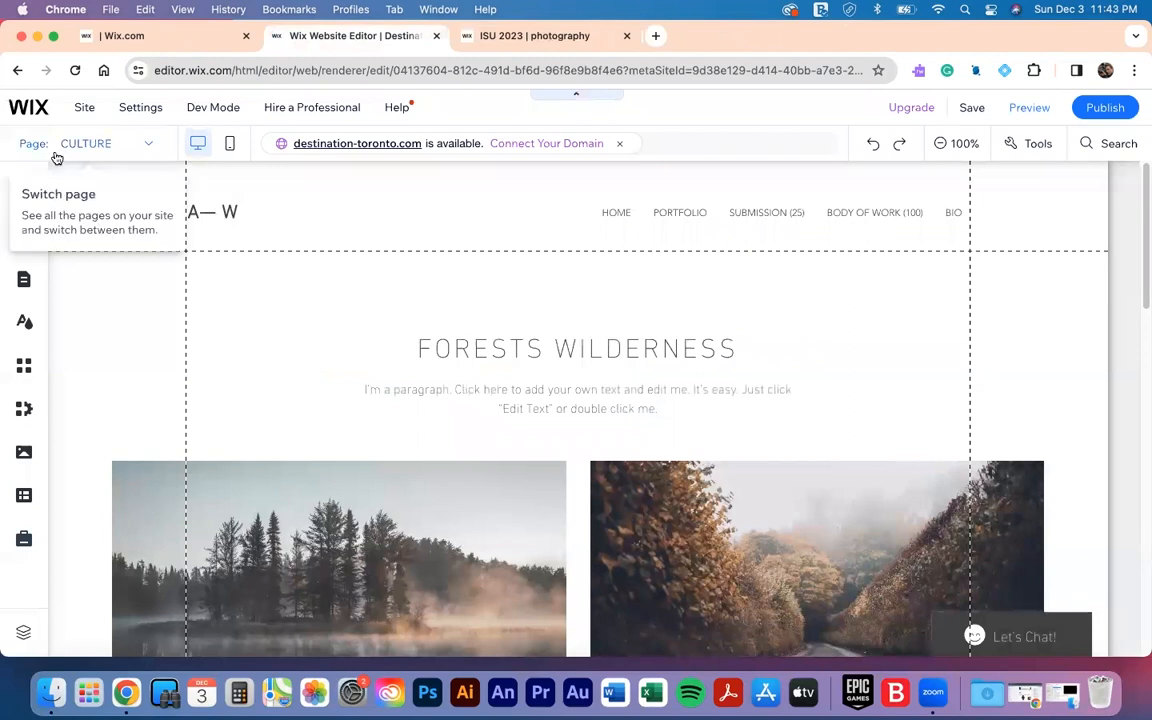
- Review the full list of pages in the site menu and close it
{"action": "left_click", "coordinate": [24, 280]}
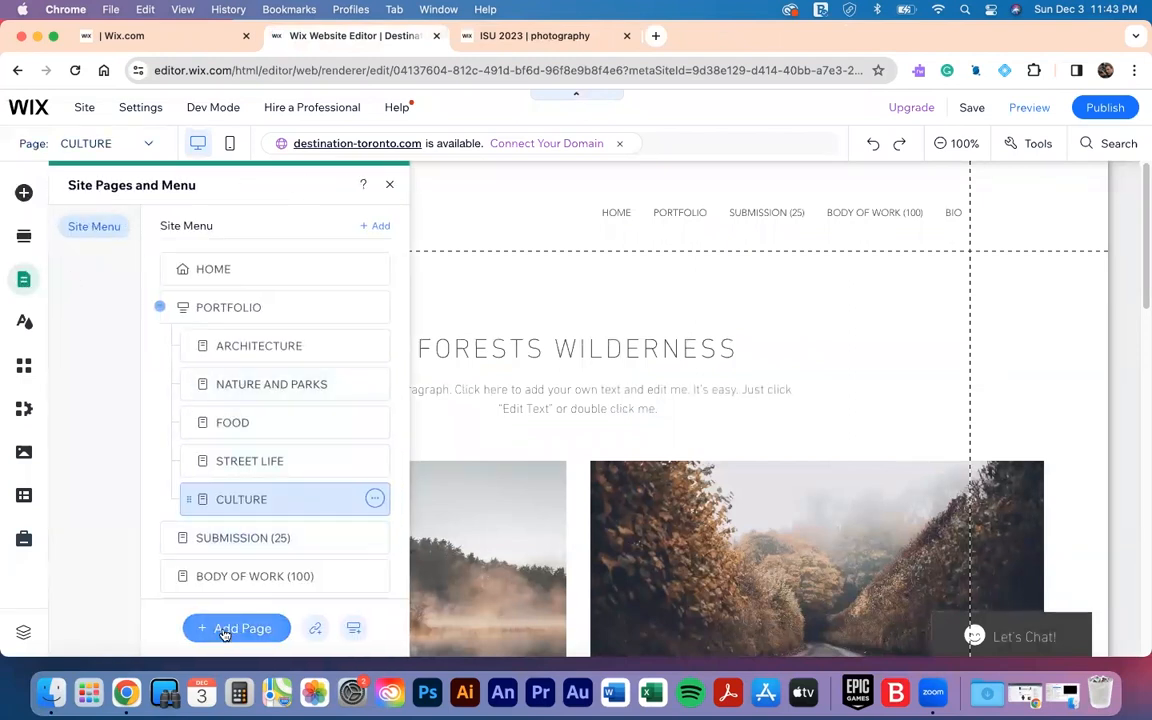
{"action": "scroll", "coordinate": [220, 561], "scroll_direction": "down", "scroll_amount": 1}
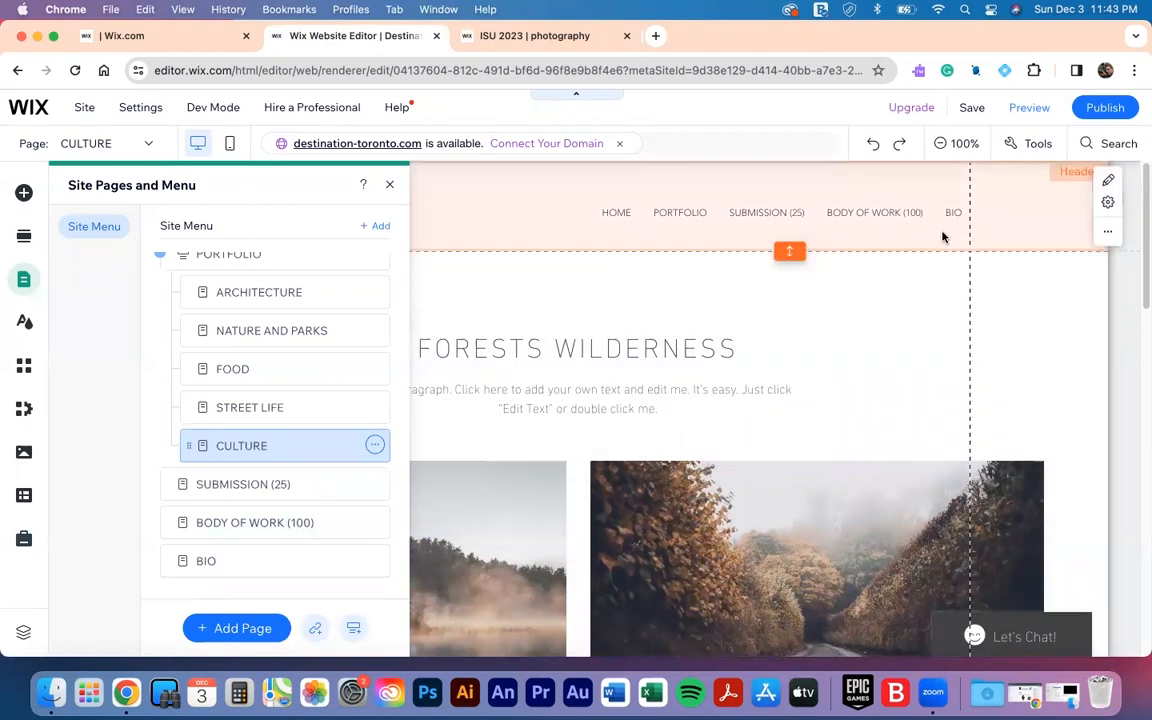
{"action": "left_click", "coordinate": [1027, 367]}
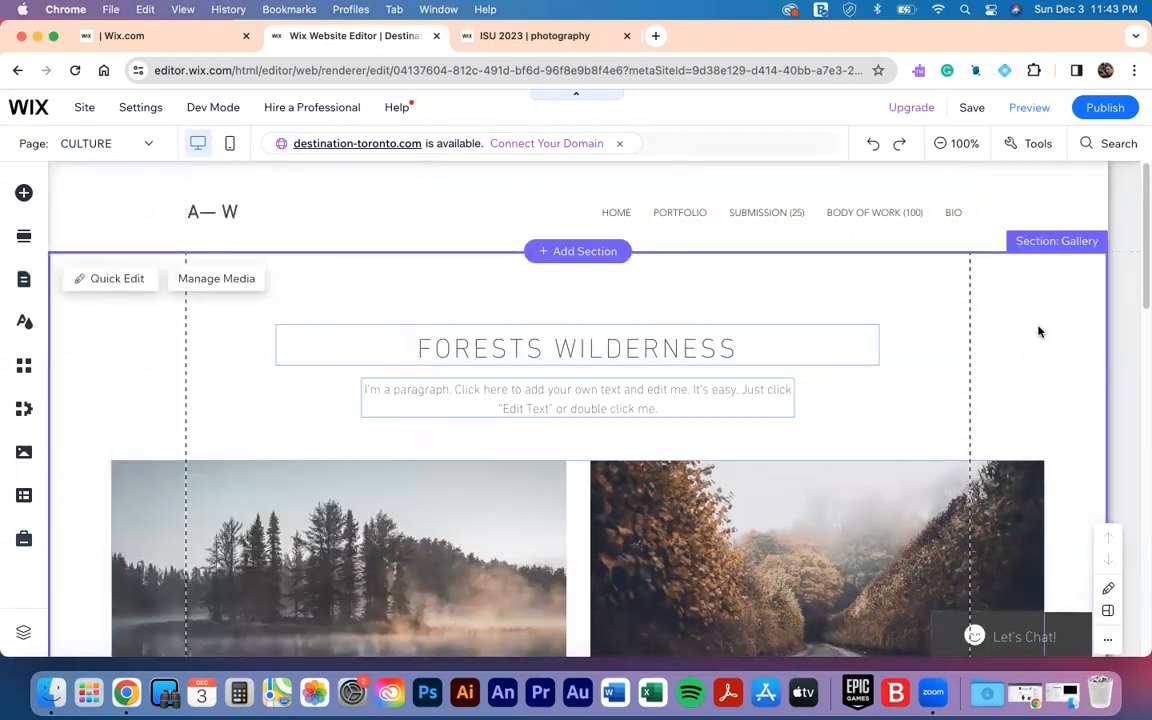